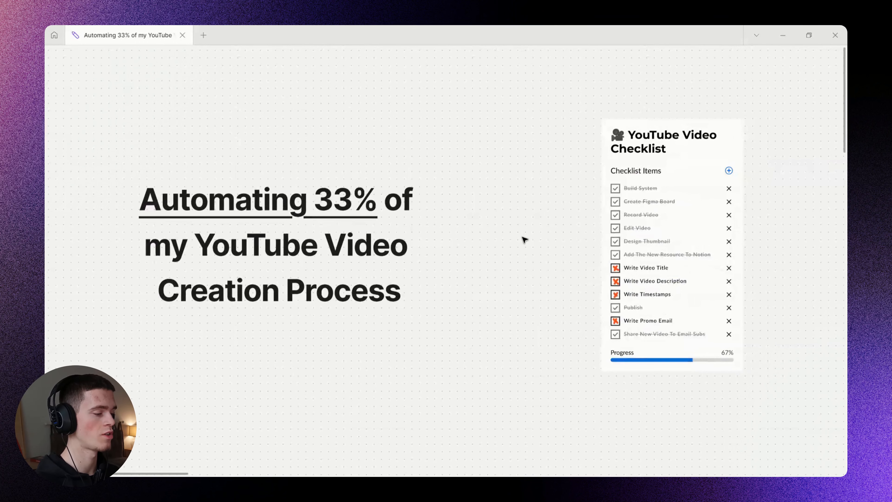
Scroll the FigJam canvas right past the checklist and zoom in on the AI time-savings list.
{"action": "scroll", "coordinate": [398, 253], "scroll_direction": "right", "scroll_amount": 10}
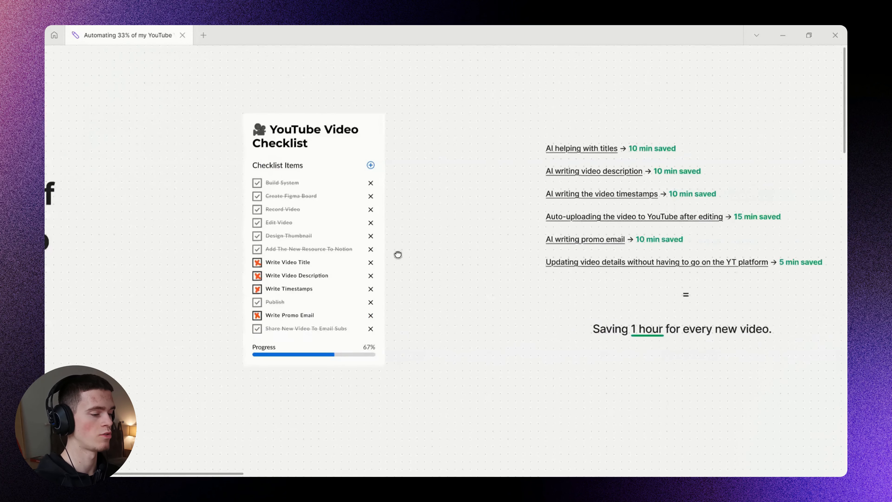
{"action": "scroll", "coordinate": [508, 247], "scroll_direction": "right", "scroll_amount": 2}
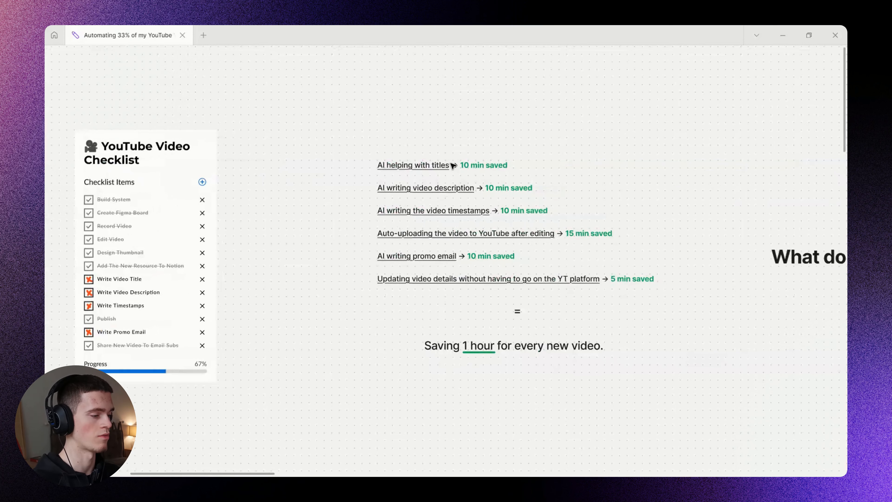
{"action": "scroll", "coordinate": [461, 183], "scroll_direction": "up", "scroll_amount": 5}
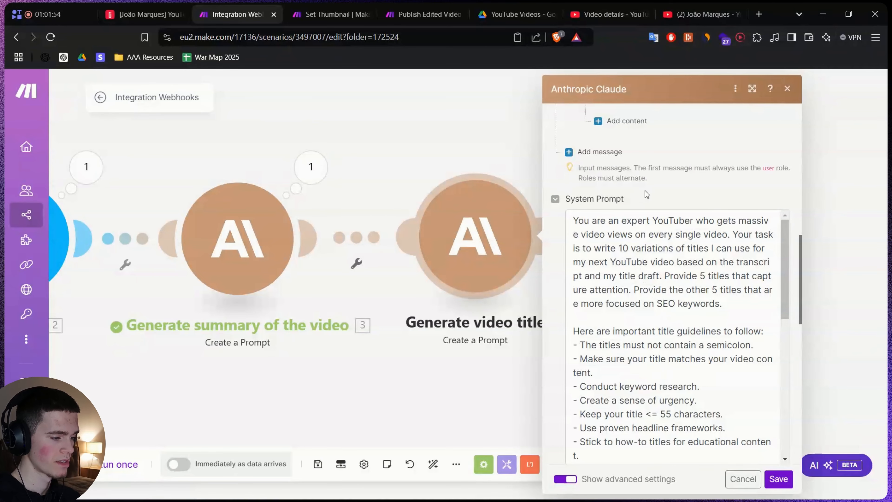
{"action": "scroll", "coordinate": [647, 194], "scroll_direction": "up", "scroll_amount": 5}
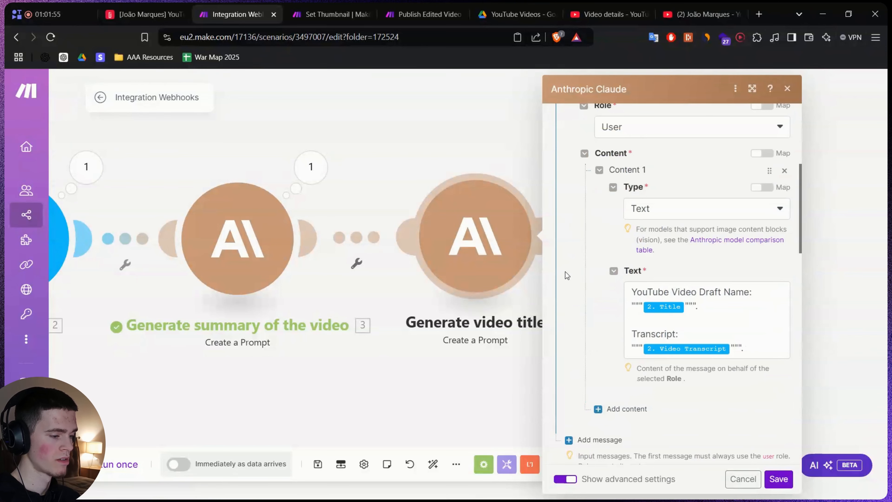
Save the Claude video-title prompt module and review the summary prompt.
{"action": "left_click", "coordinate": [778, 479]}
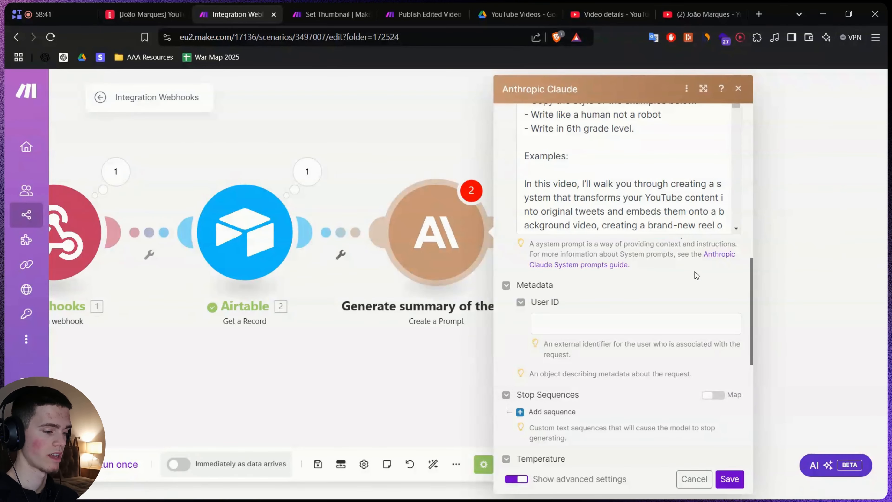
{"action": "scroll", "coordinate": [575, 256], "scroll_direction": "up", "scroll_amount": 5}
{"action": "scroll", "coordinate": [574, 255], "scroll_direction": "up", "scroll_amount": 3}
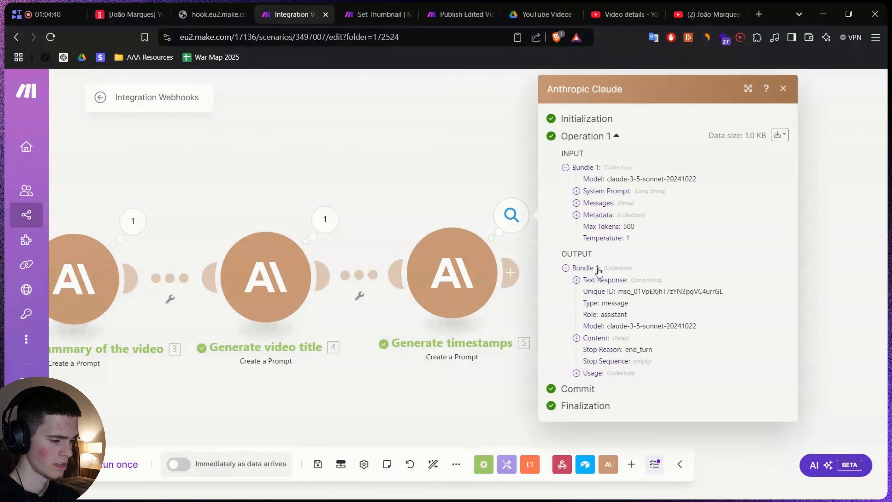
Expand the timestamps module's output and its Text Response to read the generated timestamps.
{"action": "left_click", "coordinate": [570, 288]}
{"action": "left_click", "coordinate": [570, 287]}
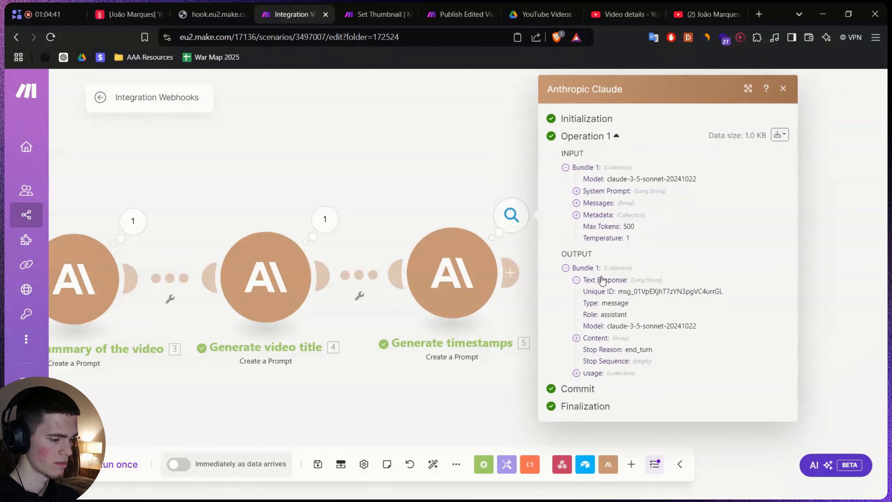
{"action": "left_click", "coordinate": [577, 289]}
{"action": "scroll", "coordinate": [562, 314], "scroll_direction": "down", "scroll_amount": 3}
{"action": "left_click_drag", "start_coordinate": [614, 245], "coordinate": [649, 245]}
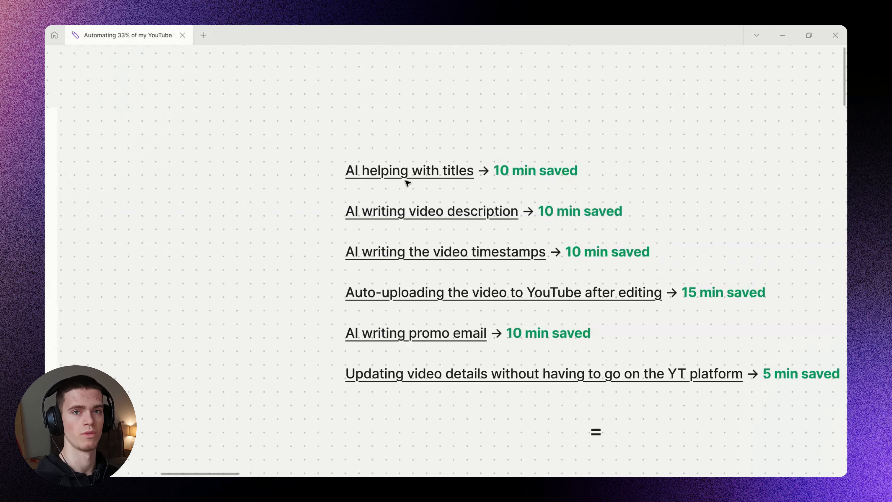
{"action": "scroll", "coordinate": [456, 215], "scroll_direction": "right", "scroll_amount": 3}
{"action": "scroll", "coordinate": [456, 215], "scroll_direction": "down", "scroll_amount": 1}
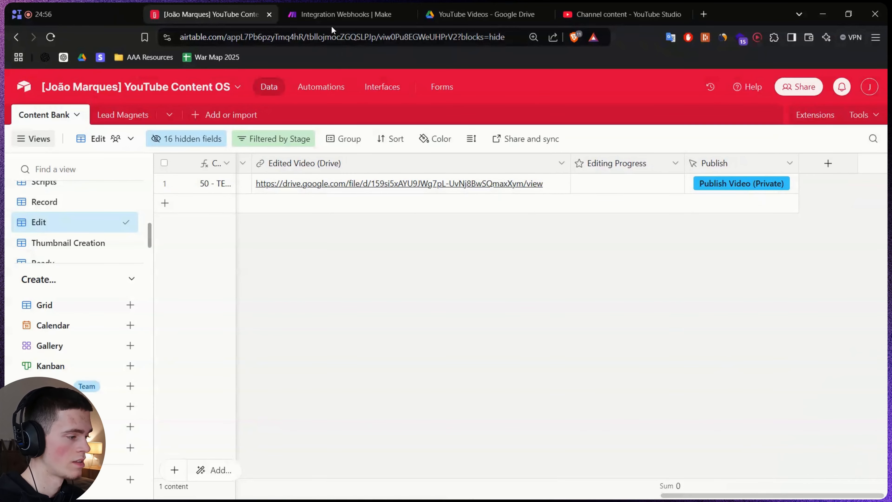
Open the YouTube Upload a Video module and click into its Title field for mappable values.
{"action": "left_click", "coordinate": [339, 15]}
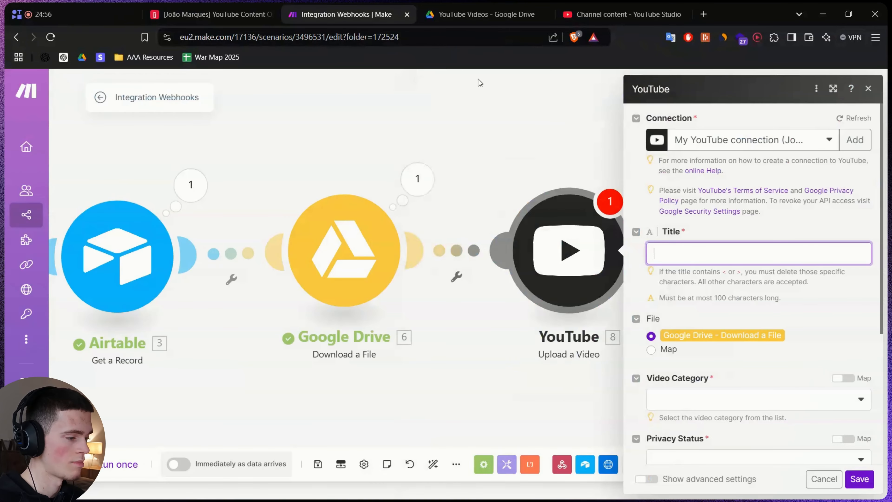
{"action": "scroll", "coordinate": [488, 266], "scroll_direction": "down", "scroll_amount": 5}
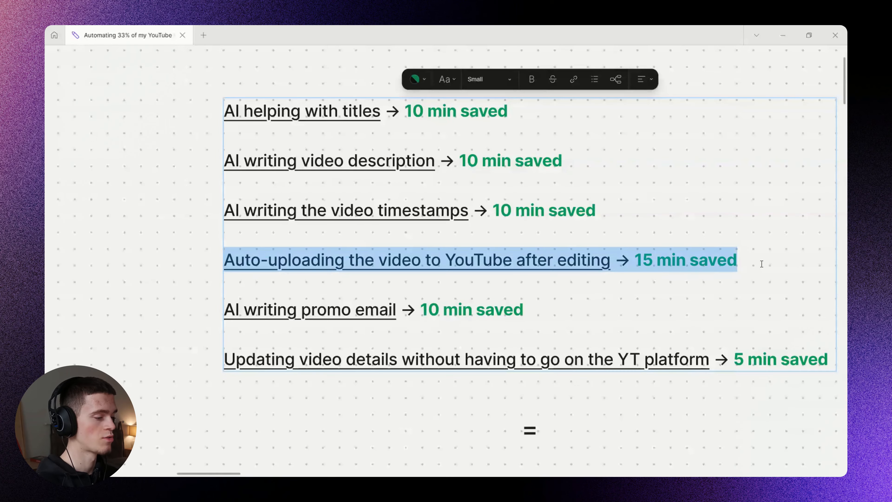
{"action": "left_click", "coordinate": [761, 263]}
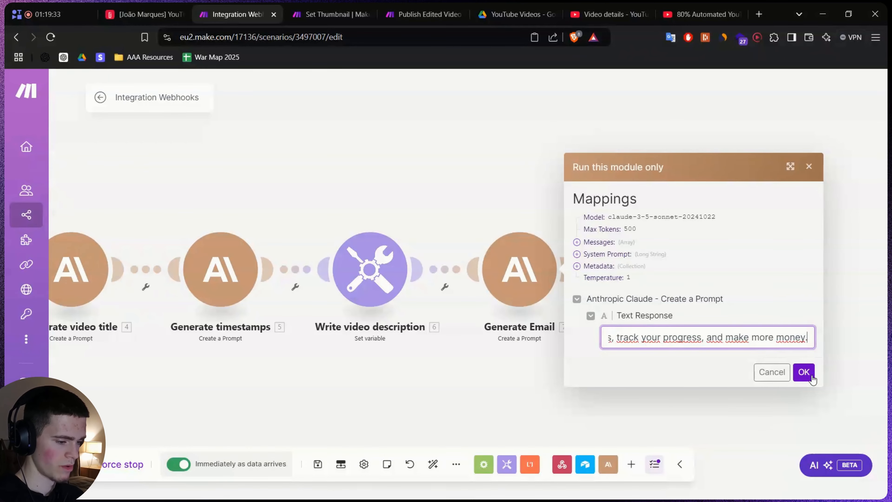
Leave the time-savings text box and pan to the 'Saving 1 hour for every new video.' total.
{"action": "left_click", "coordinate": [813, 377]}
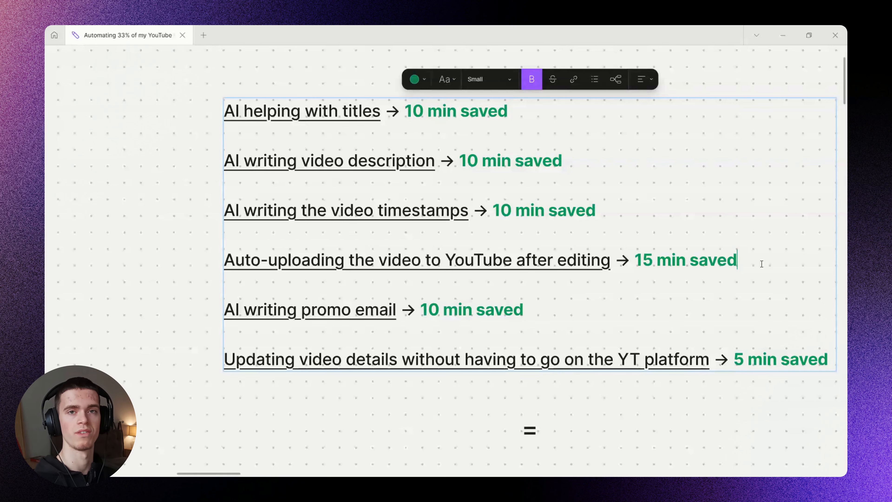
{"action": "left_click", "coordinate": [470, 400]}
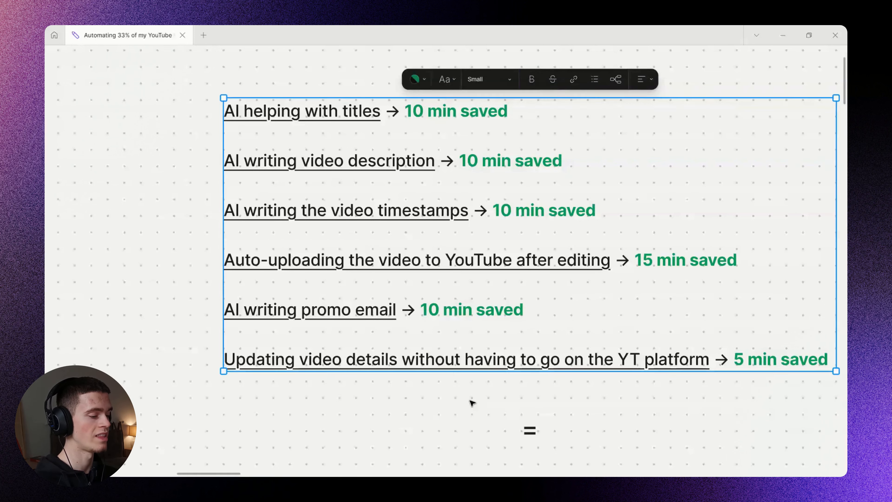
{"action": "left_click", "coordinate": [470, 401]}
{"action": "scroll", "coordinate": [449, 290], "scroll_direction": "down", "scroll_amount": 2}
{"action": "left_click_drag", "start_coordinate": [480, 407], "coordinate": [445, 303]}
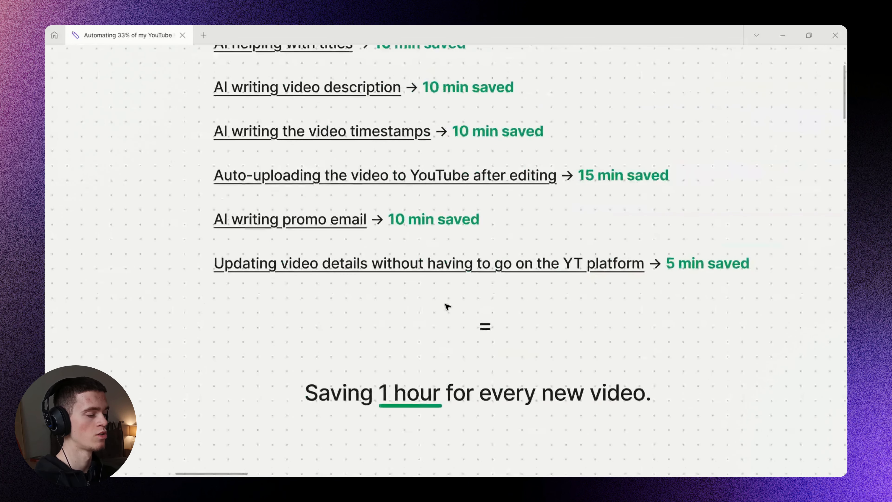
{"action": "scroll", "coordinate": [444, 307], "scroll_direction": "down", "scroll_amount": 1}
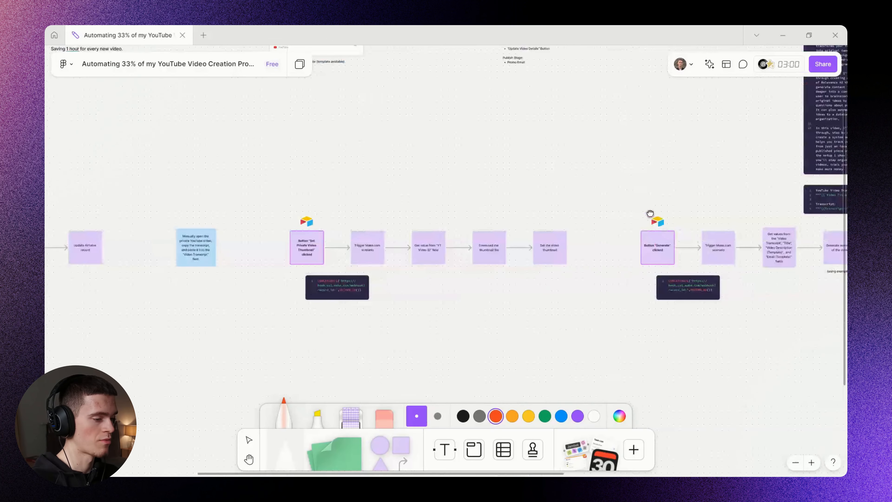
Draw and undo a marker ellipse, then pan and zoom onto the YouTube Content Management System card.
{"action": "scroll", "coordinate": [484, 202], "scroll_direction": "up", "scroll_amount": 3}
{"action": "scroll", "coordinate": [510, 213], "scroll_direction": "down", "scroll_amount": 4}
{"action": "mouse_move", "coordinate": [520, 162]}
{"action": "left_mouse_down"}
{"action": "mouse_move", "coordinate": [538, 318]}
{"action": "mouse_move", "coordinate": [400, 178]}
{"action": "left_mouse_up"}
{"action": "key", "text": "ctrl+z"}
{"action": "left_click_drag", "start_coordinate": [279, 186], "coordinate": [465, 215]}
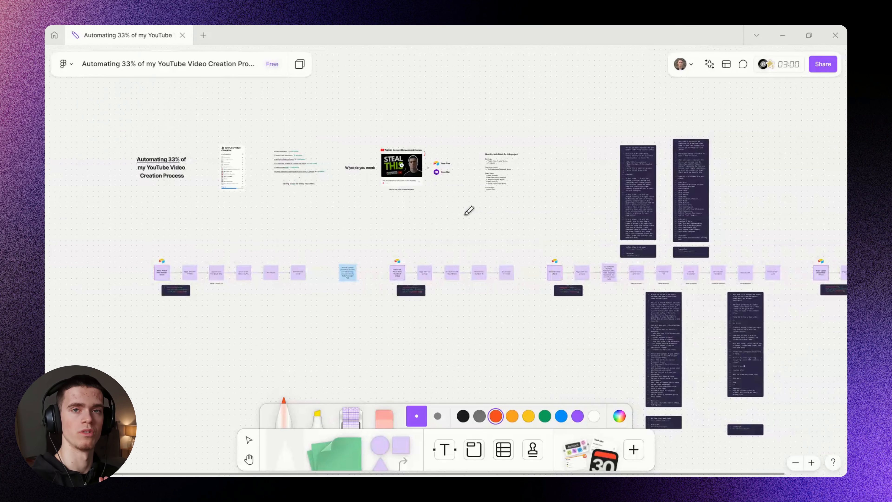
{"action": "scroll", "coordinate": [388, 151], "scroll_direction": "up", "scroll_amount": 10}
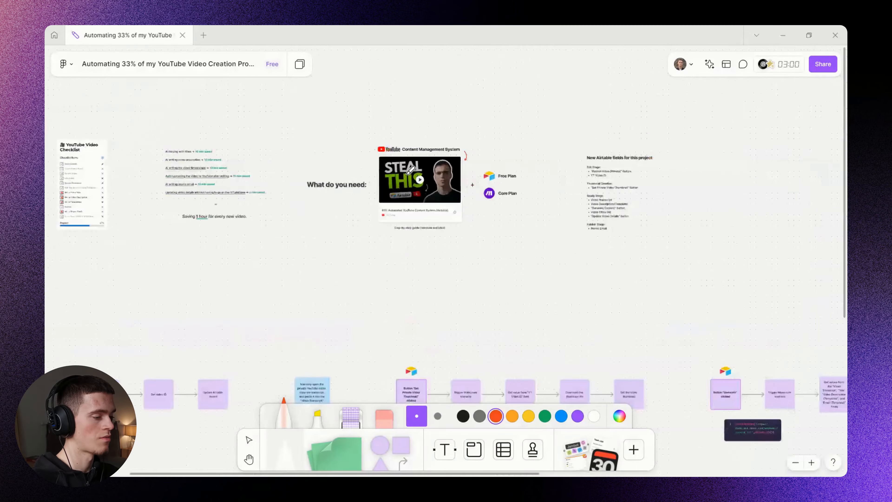
{"action": "mouse_move", "coordinate": [386, 145]}
{"action": "left_mouse_down"}
{"action": "mouse_move", "coordinate": [544, 145]}
{"action": "mouse_move", "coordinate": [572, 148]}
{"action": "mouse_move", "coordinate": [581, 163]}
{"action": "left_mouse_up"}
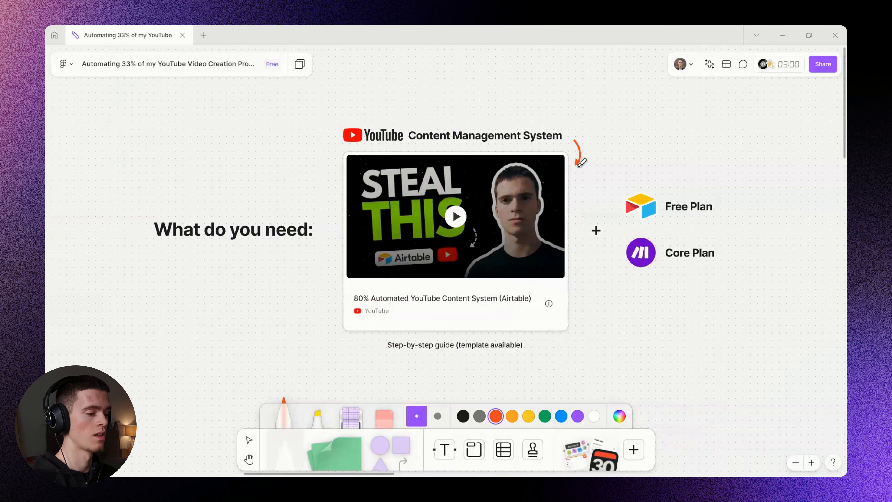
Play the embedded YouTube content-system guide video, then exit full screen.
{"action": "key", "text": "v"}
{"action": "left_click", "coordinate": [461, 229]}
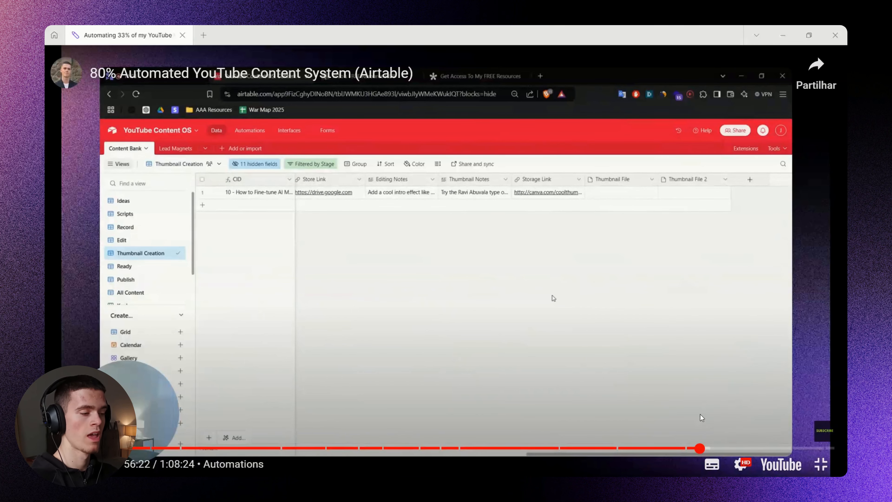
{"action": "left_click", "coordinate": [821, 464]}
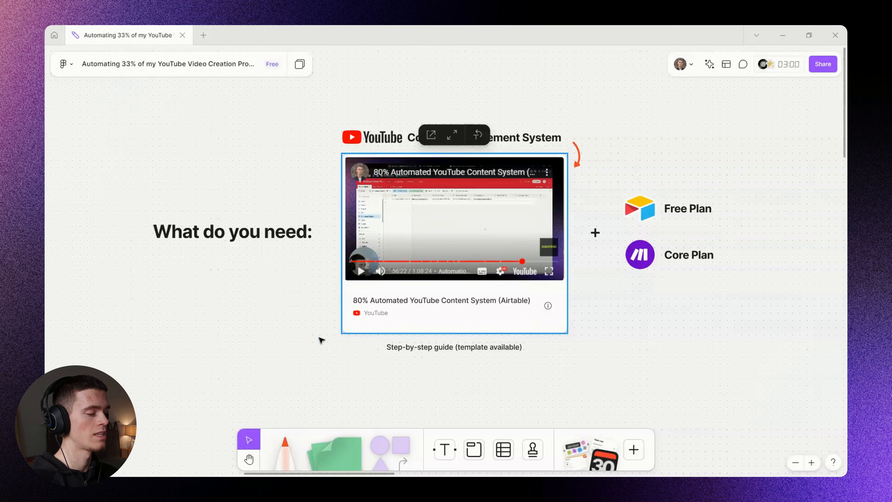
{"action": "scroll", "coordinate": [321, 340], "scroll_direction": "left", "scroll_amount": 15}
Circle the time-saved list with the red marker and switch to the Airtable base.
{"action": "key", "text": "m"}
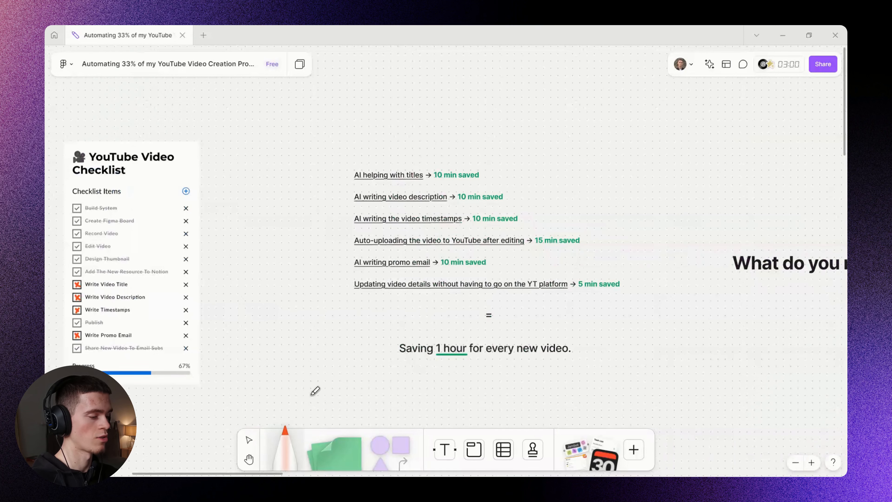
{"action": "mouse_move", "coordinate": [384, 147]}
{"action": "left_mouse_down"}
{"action": "mouse_move", "coordinate": [504, 301]}
{"action": "mouse_move", "coordinate": [386, 159]}
{"action": "left_mouse_up"}
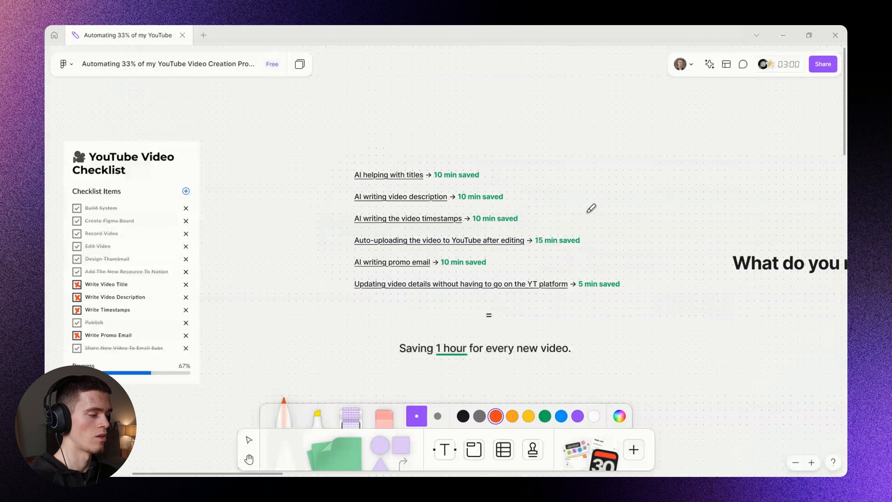
{"action": "key", "text": "alt+Tab"}
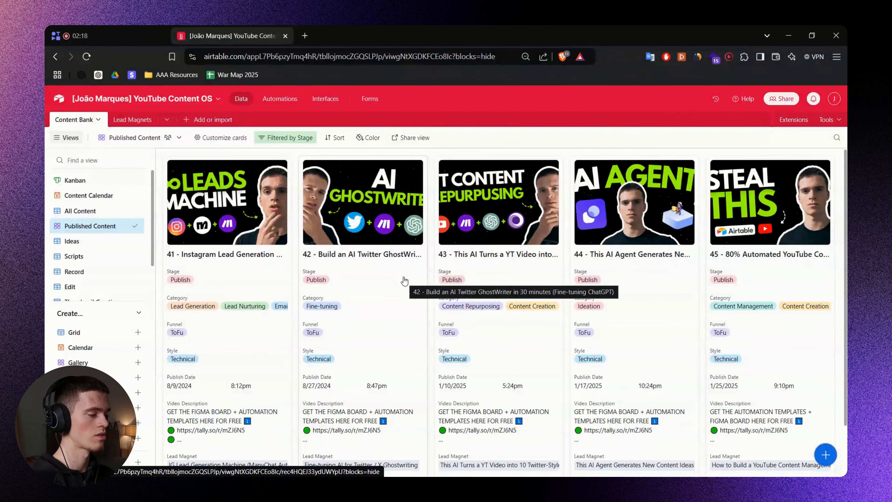
Switch to the All Content view and review the Stage field's options, closing the settings unchanged.
{"action": "left_click", "coordinate": [91, 211]}
{"action": "scroll", "coordinate": [389, 280], "scroll_direction": "up", "scroll_amount": 5}
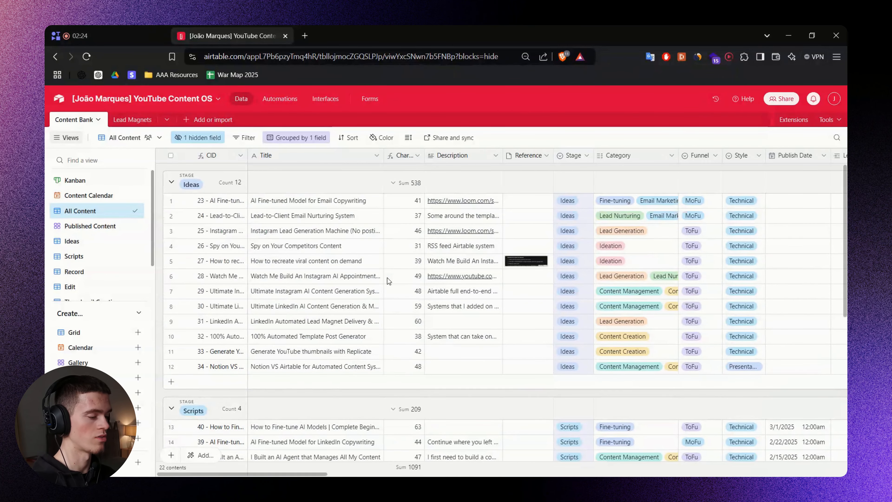
{"action": "left_click", "coordinate": [586, 156]}
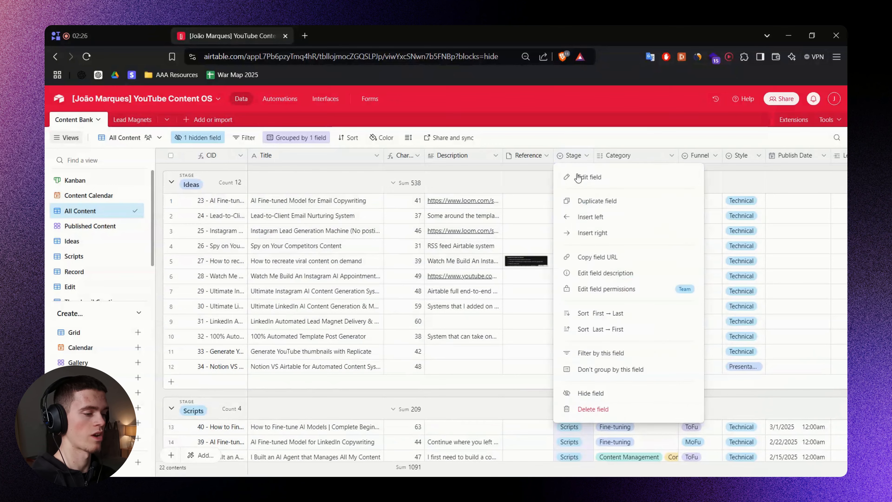
{"action": "left_click", "coordinate": [579, 177]}
{"action": "scroll", "coordinate": [498, 330], "scroll_direction": "down", "scroll_amount": 2}
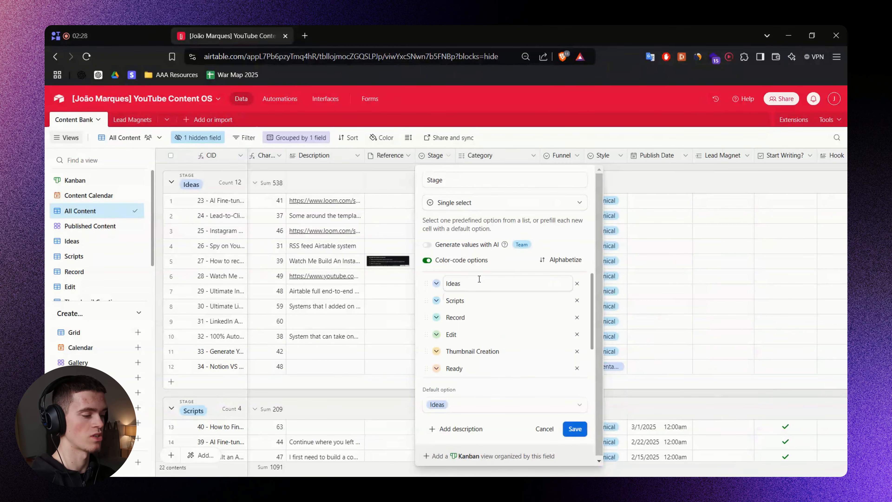
{"action": "left_click", "coordinate": [630, 395]}
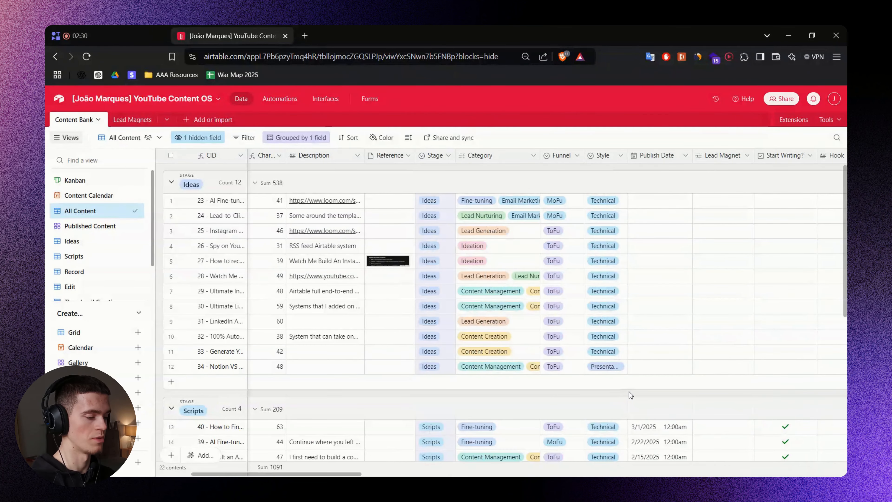
{"action": "scroll", "coordinate": [630, 394], "scroll_direction": "down", "scroll_amount": 3}
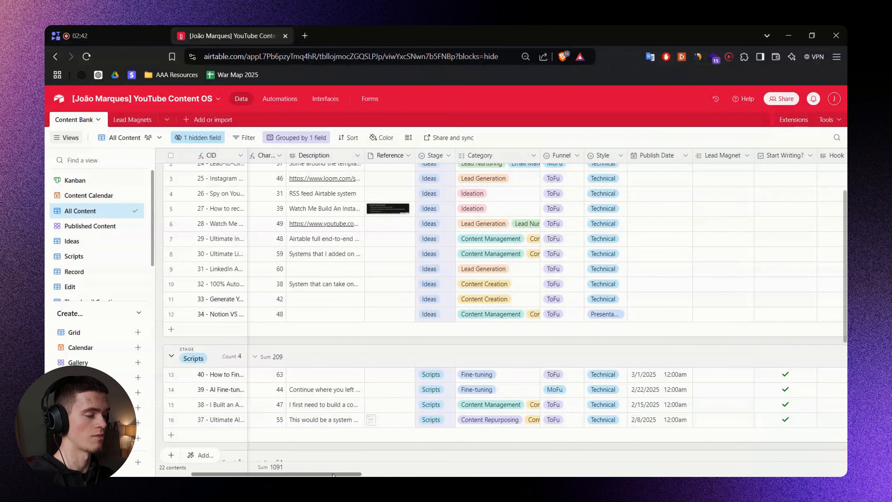
{"action": "left_click_drag", "start_coordinate": [333, 474], "coordinate": [291, 475]}
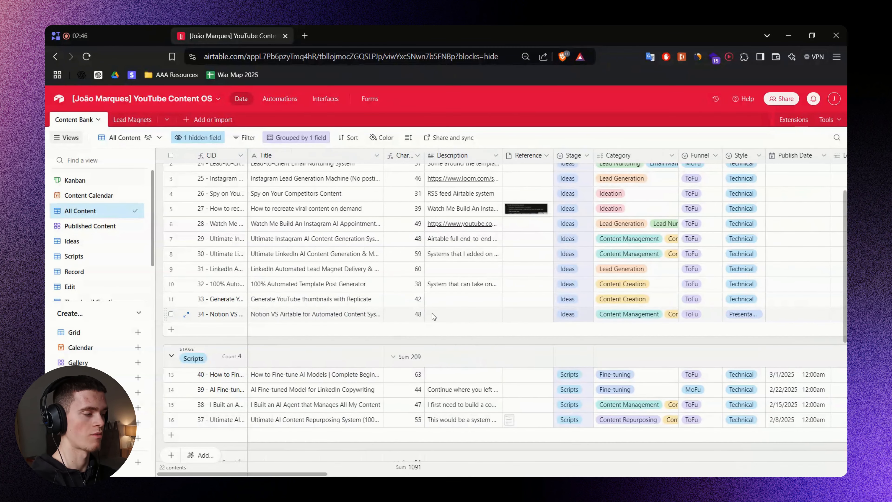
In FigJam, loop the marker around the time-savings list, then flip to Airtable.
{"action": "key", "text": "alt+Tab"}
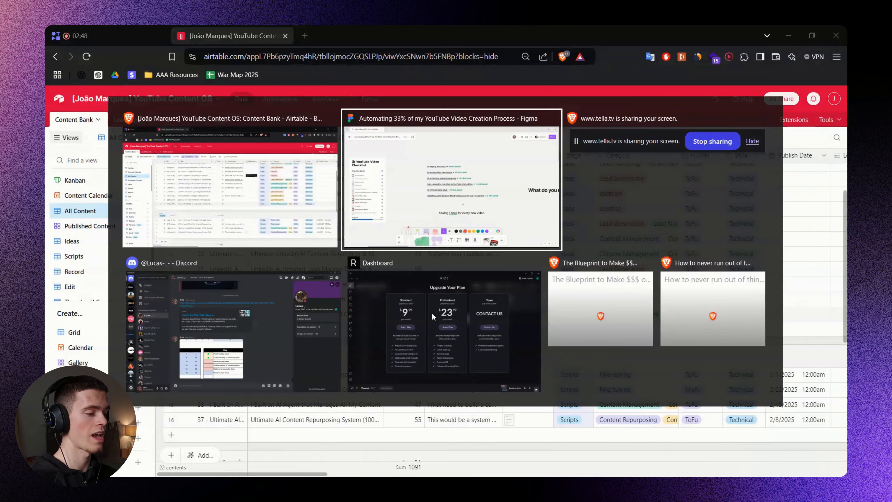
{"action": "left_click_drag", "start_coordinate": [408, 134], "coordinate": [491, 320]}
{"action": "left_click_drag", "start_coordinate": [589, 302], "coordinate": [418, 133]}
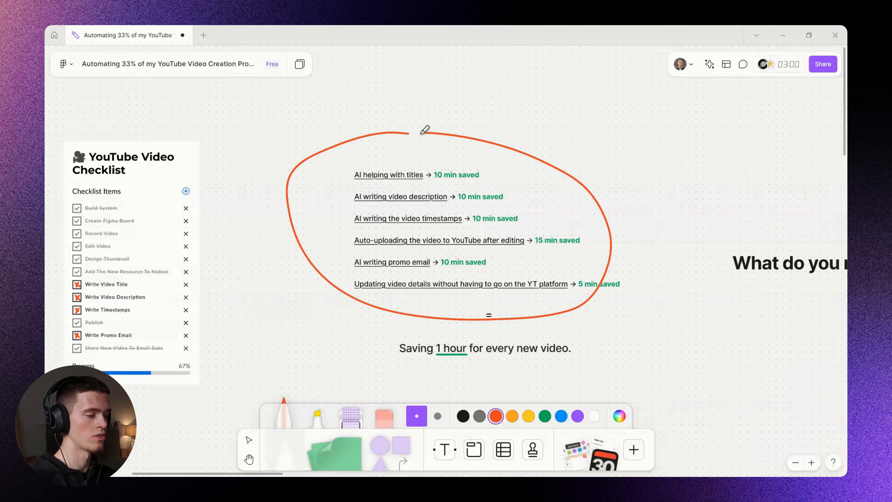
{"action": "key", "text": "alt+Tab"}
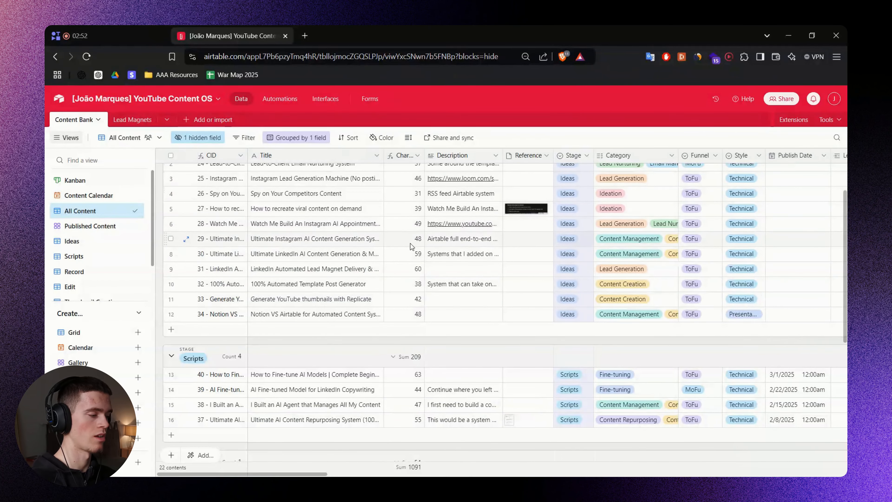
Back in FigJam, circle the Airtable Free Plan, undo the mark, and switch to Airtable.
{"action": "key", "text": "alt+Tab"}
{"action": "scroll", "coordinate": [499, 308], "scroll_direction": "down", "scroll_amount": 1}
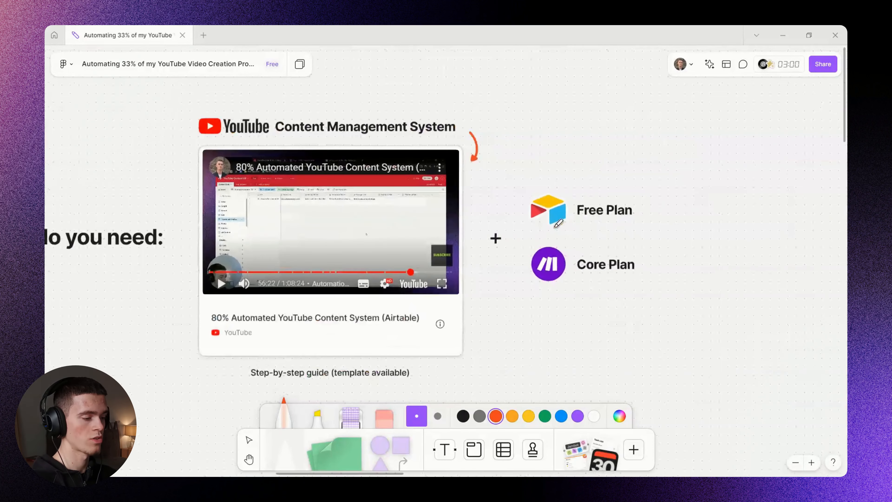
{"action": "mouse_move", "coordinate": [533, 226]}
{"action": "left_mouse_down"}
{"action": "mouse_move", "coordinate": [569, 167]}
{"action": "mouse_move", "coordinate": [546, 216]}
{"action": "left_mouse_up"}
{"action": "key", "text": "ctrl+z"}
{"action": "key", "text": "alt+Tab"}
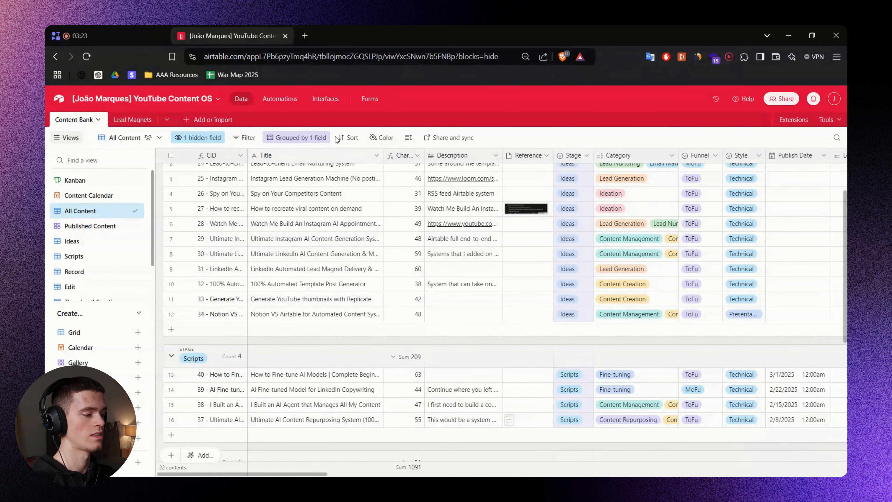
Return to FigJam and circle the Make Core Plan.
{"action": "key", "text": "alt+Tab"}
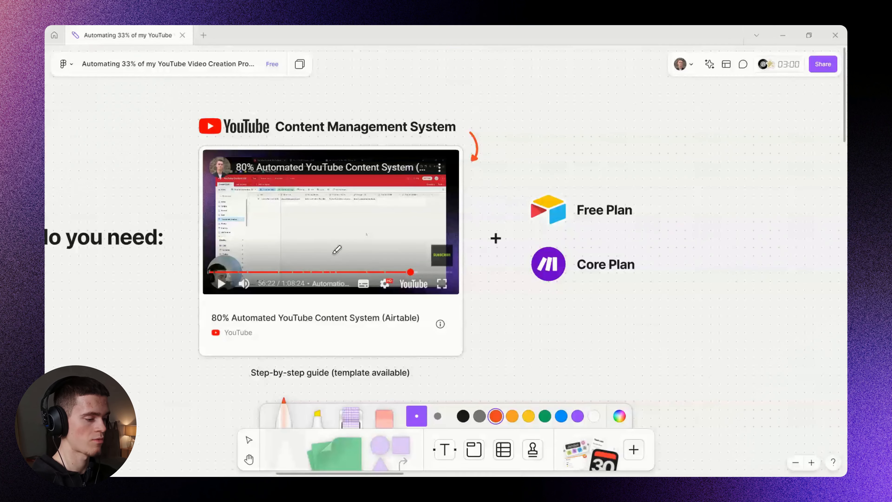
{"action": "left_click_drag", "start_coordinate": [587, 241], "coordinate": [640, 304]}
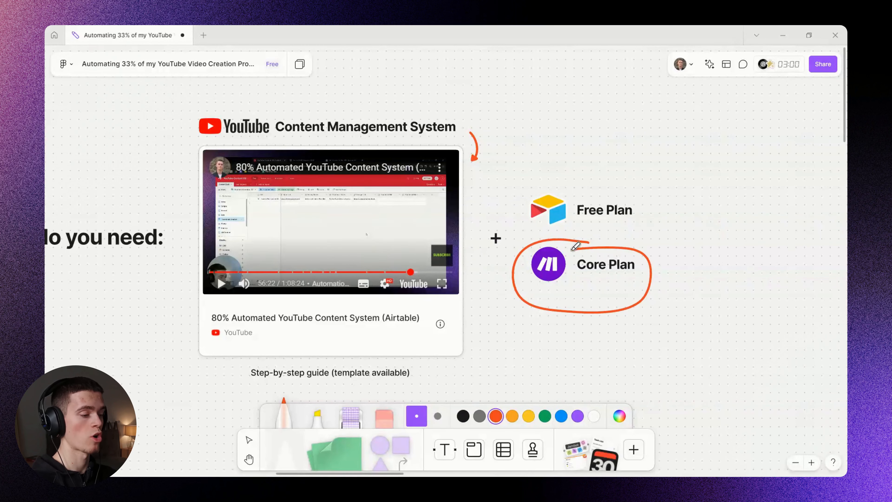
{"action": "scroll", "coordinate": [594, 293], "scroll_direction": "down", "scroll_amount": 5}
Loop the marker around the time-savings list twice while panning past the New Airtable fields list.
{"action": "scroll", "coordinate": [479, 302], "scroll_direction": "left", "scroll_amount": 10}
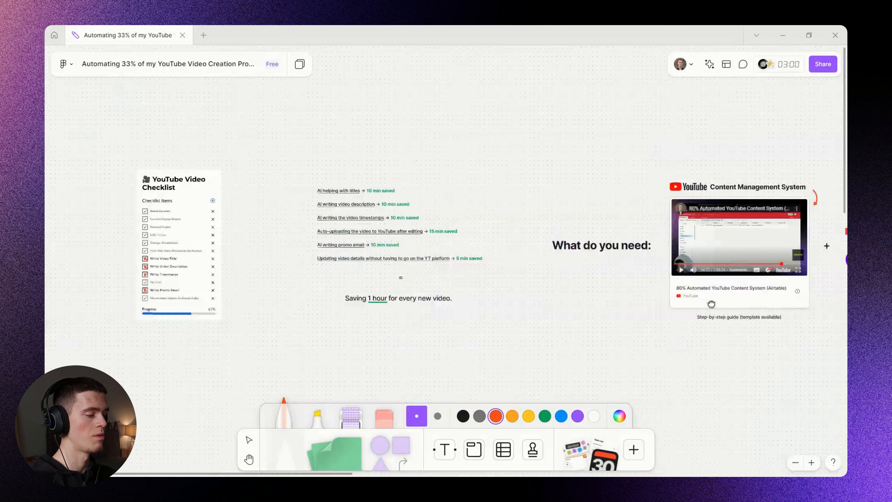
{"action": "mouse_move", "coordinate": [498, 167]}
{"action": "left_mouse_down"}
{"action": "mouse_move", "coordinate": [607, 197]}
{"action": "mouse_move", "coordinate": [451, 173]}
{"action": "left_mouse_up"}
{"action": "scroll", "coordinate": [606, 244], "scroll_direction": "right", "scroll_amount": 10}
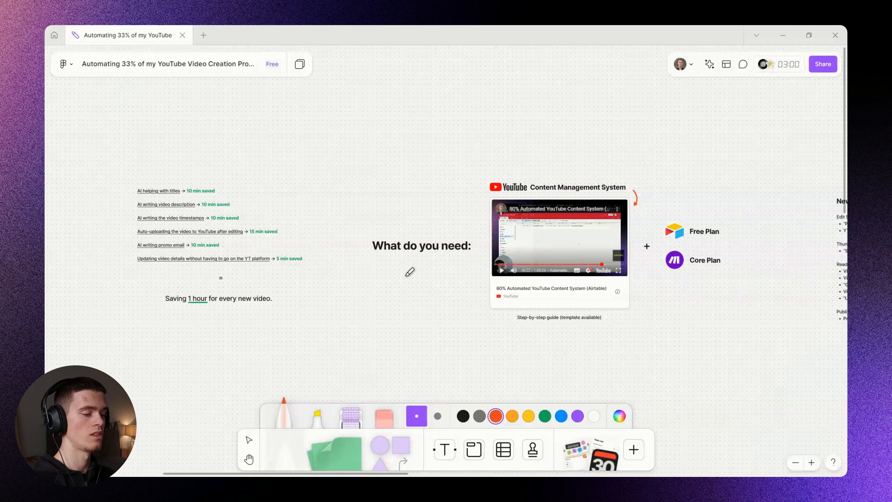
{"action": "scroll", "coordinate": [344, 265], "scroll_direction": "left", "scroll_amount": 5}
{"action": "scroll", "coordinate": [374, 230], "scroll_direction": "up", "scroll_amount": 3}
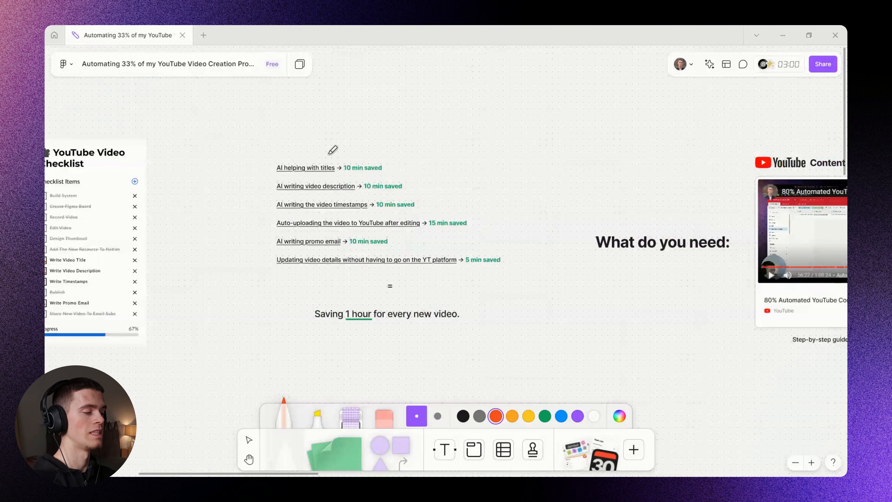
{"action": "mouse_move", "coordinate": [332, 147]}
{"action": "left_mouse_down"}
{"action": "mouse_move", "coordinate": [458, 243]}
{"action": "mouse_move", "coordinate": [286, 152]}
{"action": "left_mouse_up"}
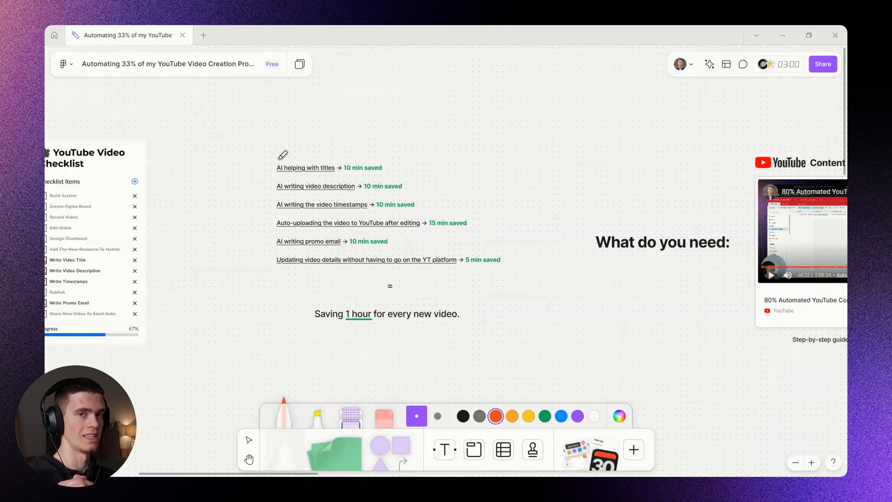
{"action": "scroll", "coordinate": [283, 154], "scroll_direction": "right", "scroll_amount": 15}
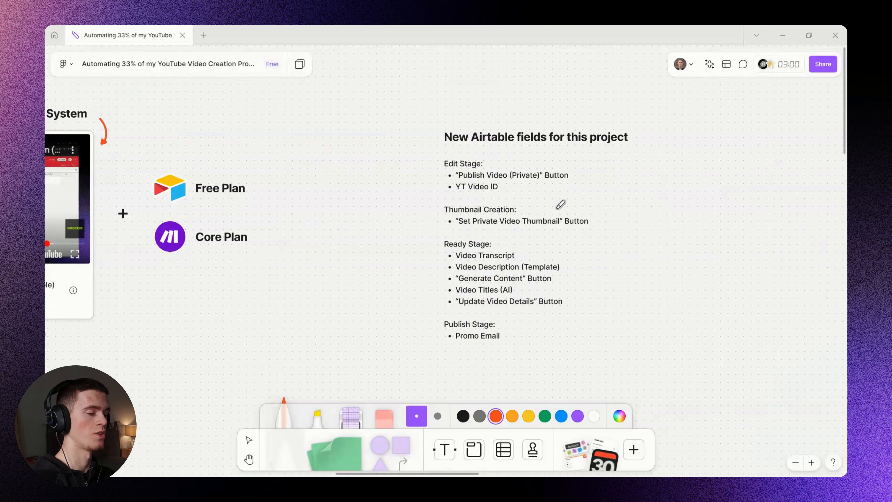
Check the Airtable grid, then pan FigJam over to the purple workflow step boxes and zoom out.
{"action": "key", "text": "alt+Tab"}
{"action": "key", "text": "alt+Tab"}
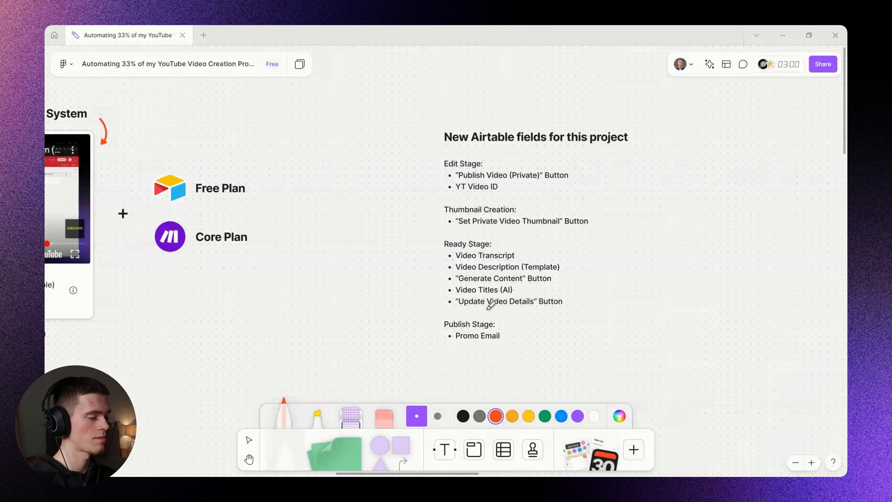
{"action": "scroll", "coordinate": [480, 309], "scroll_direction": "down", "scroll_amount": 4}
{"action": "left_click_drag", "start_coordinate": [353, 384], "coordinate": [645, 203]}
{"action": "mouse_move", "coordinate": [329, 347]}
{"action": "left_mouse_down"}
{"action": "mouse_move", "coordinate": [615, 229]}
{"action": "mouse_move", "coordinate": [365, 195]}
{"action": "mouse_move", "coordinate": [194, 192]}
{"action": "left_mouse_up"}
{"action": "scroll", "coordinate": [619, 224], "scroll_direction": "down", "scroll_amount": 2}
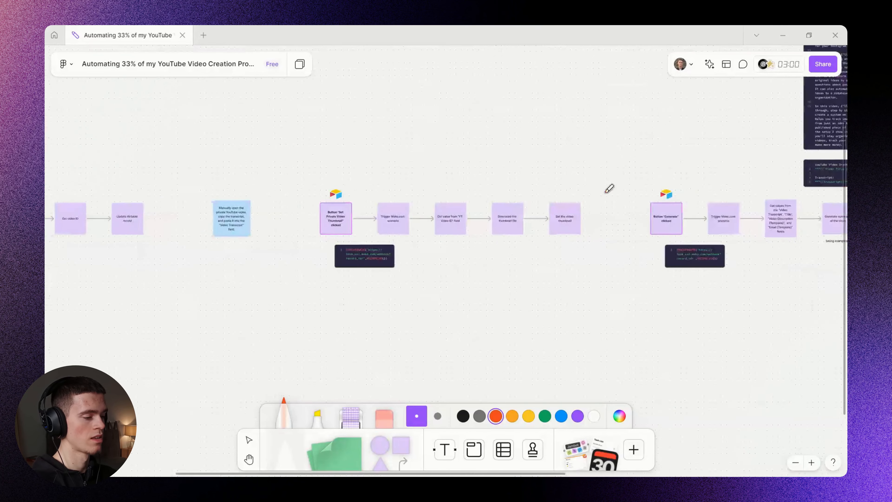
Pan and zoom across the Generate workflow and its prompt blocks.
{"action": "left_click_drag", "start_coordinate": [606, 193], "coordinate": [415, 213]}
{"action": "left_click_drag", "start_coordinate": [684, 211], "coordinate": [579, 209]}
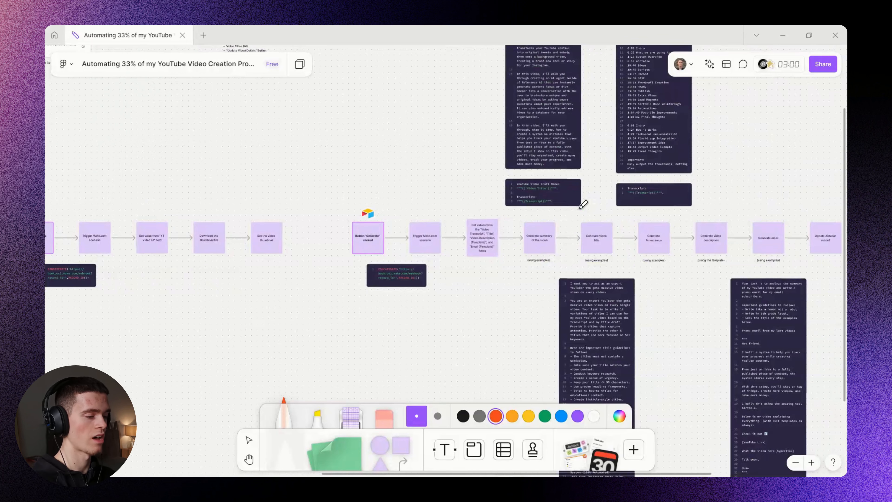
{"action": "scroll", "coordinate": [663, 309], "scroll_direction": "up", "scroll_amount": 4}
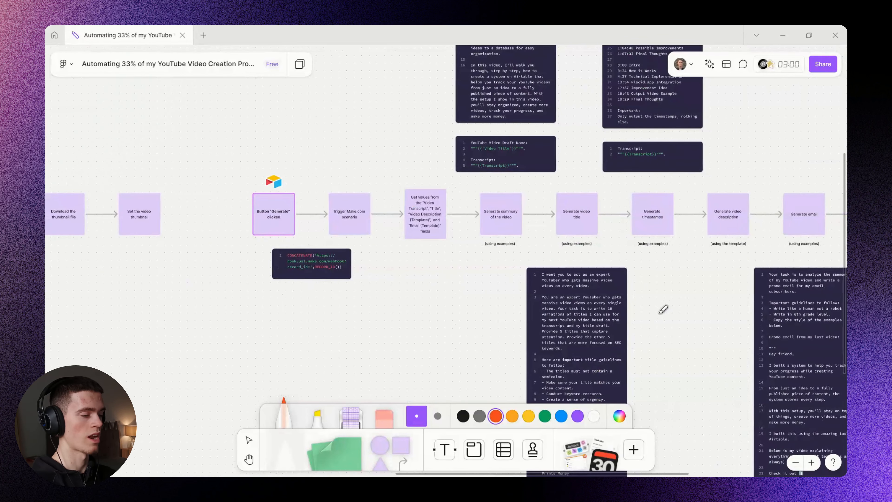
{"action": "scroll", "coordinate": [577, 276], "scroll_direction": "down", "scroll_amount": 2}
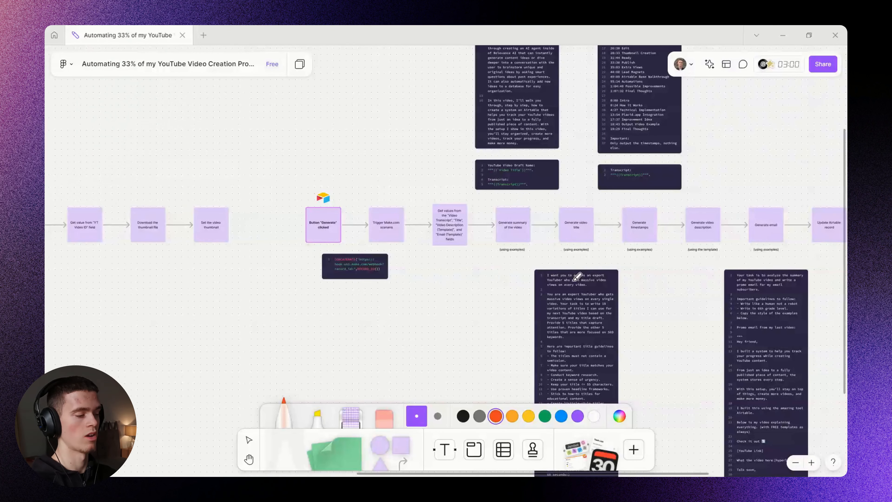
{"action": "scroll", "coordinate": [577, 276], "scroll_direction": "down", "scroll_amount": 5}
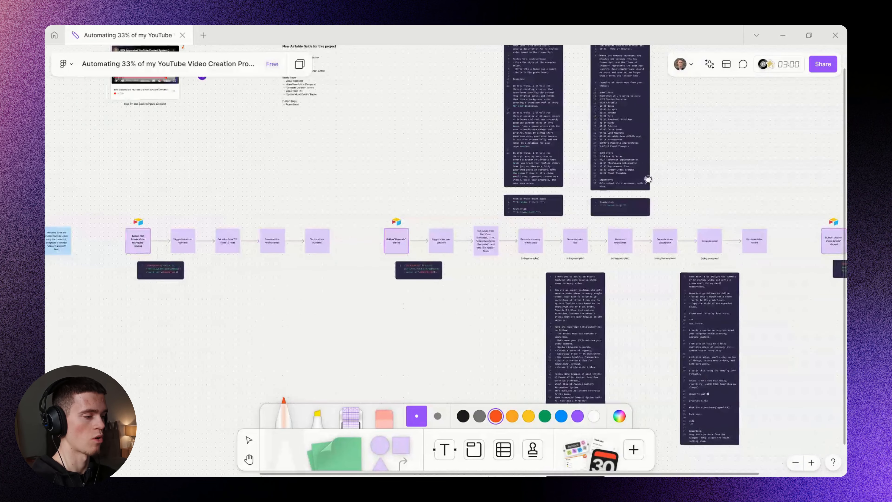
{"action": "scroll", "coordinate": [472, 213], "scroll_direction": "down", "scroll_amount": 2}
{"action": "scroll", "coordinate": [456, 220], "scroll_direction": "left", "scroll_amount": 6}
Check Airtable, then back in FigJam mark the left flow's step boxes and code block.
{"action": "key", "text": "alt+Tab"}
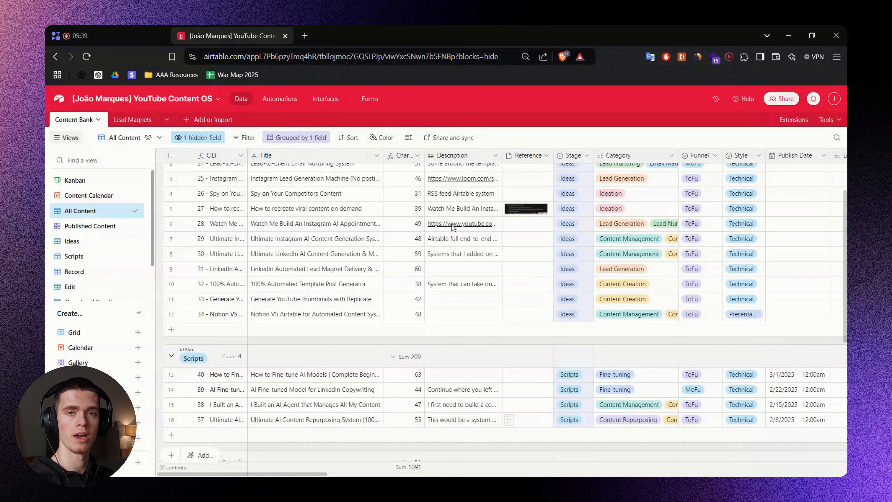
{"action": "key", "text": "alt+Tab"}
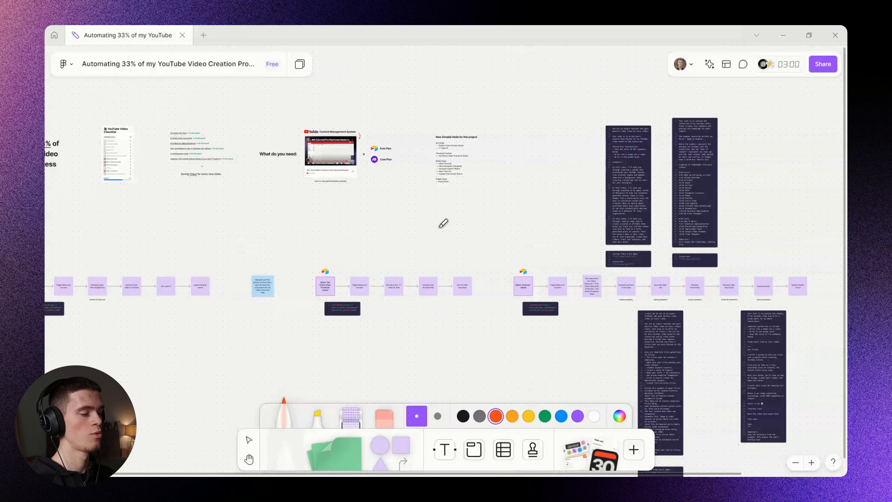
{"action": "scroll", "coordinate": [441, 224], "scroll_direction": "up", "scroll_amount": 2}
{"action": "mouse_move", "coordinate": [233, 227]}
{"action": "left_mouse_down"}
{"action": "mouse_move", "coordinate": [303, 243]}
{"action": "mouse_move", "coordinate": [247, 243]}
{"action": "left_mouse_up"}
{"action": "left_click_drag", "start_coordinate": [649, 262], "coordinate": [474, 237]}
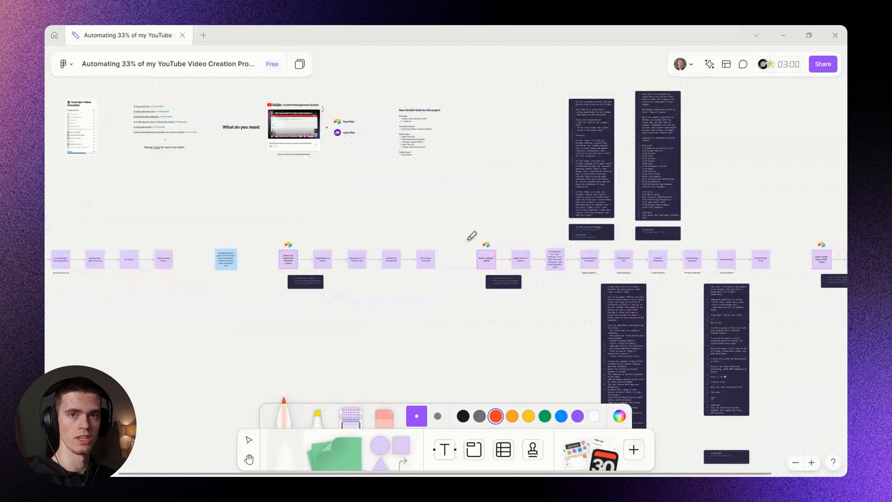
{"action": "scroll", "coordinate": [563, 181], "scroll_direction": "up", "scroll_amount": 3}
{"action": "left_click_drag", "start_coordinate": [516, 113], "coordinate": [596, 150]}
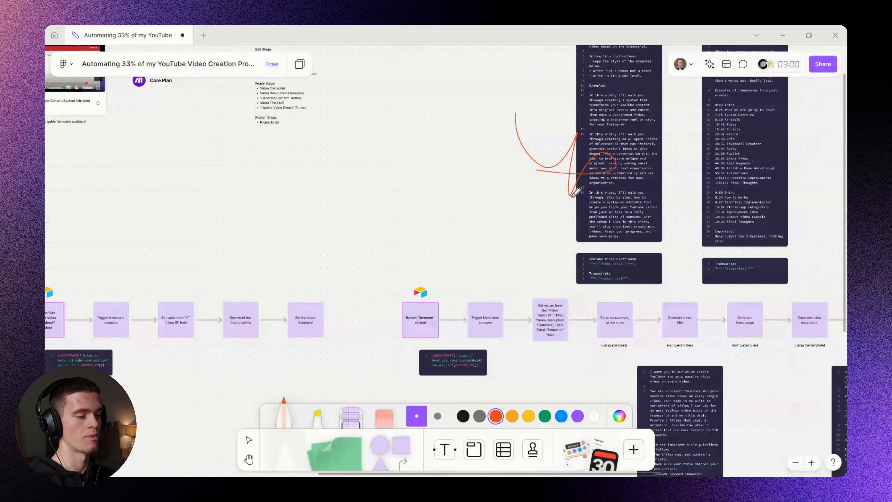
Zoom into the Publish Video (Private) row, from trigger through Update Airtable record.
{"action": "scroll", "coordinate": [404, 228], "scroll_direction": "down", "scroll_amount": 2}
{"action": "left_click_drag", "start_coordinate": [386, 216], "coordinate": [519, 236]}
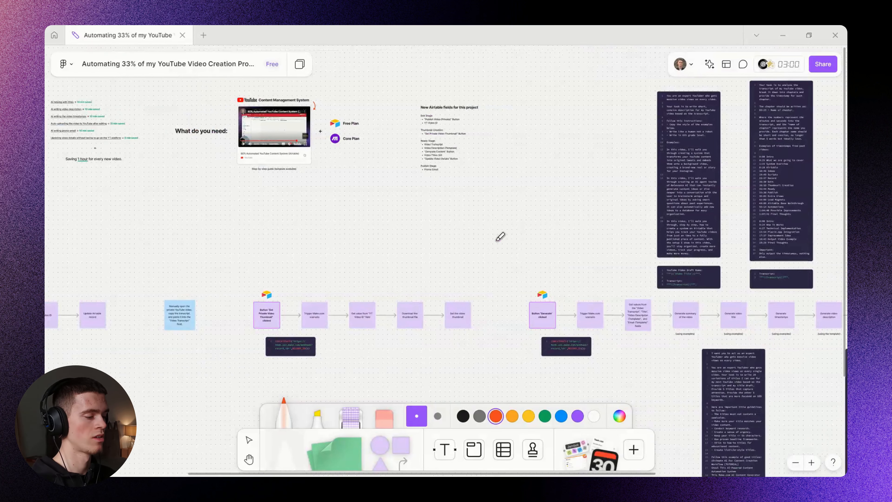
{"action": "scroll", "coordinate": [430, 231], "scroll_direction": "up", "scroll_amount": 5}
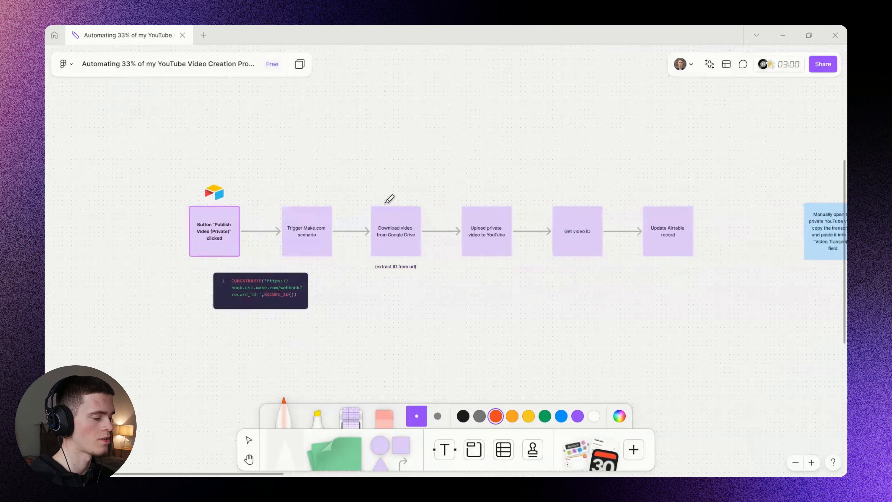
Nudge the FigJam board along the publish flow row before returning to the Airtable base.
{"action": "scroll", "coordinate": [390, 198], "scroll_direction": "up", "scroll_amount": 3}
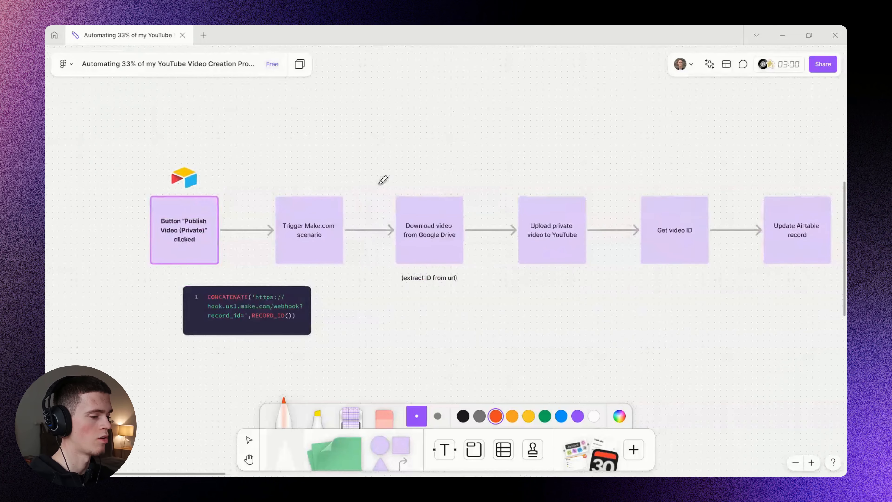
{"action": "left_click_drag", "start_coordinate": [380, 184], "coordinate": [341, 192]}
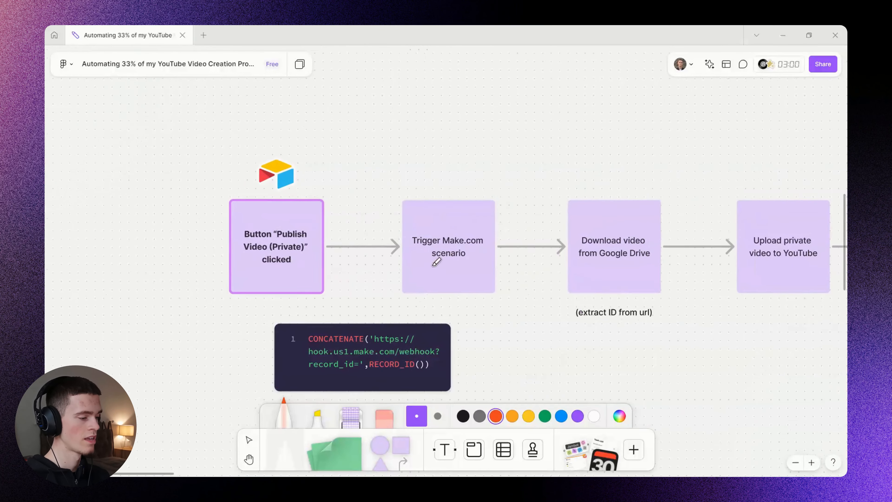
{"action": "left_click_drag", "start_coordinate": [328, 199], "coordinate": [343, 161]}
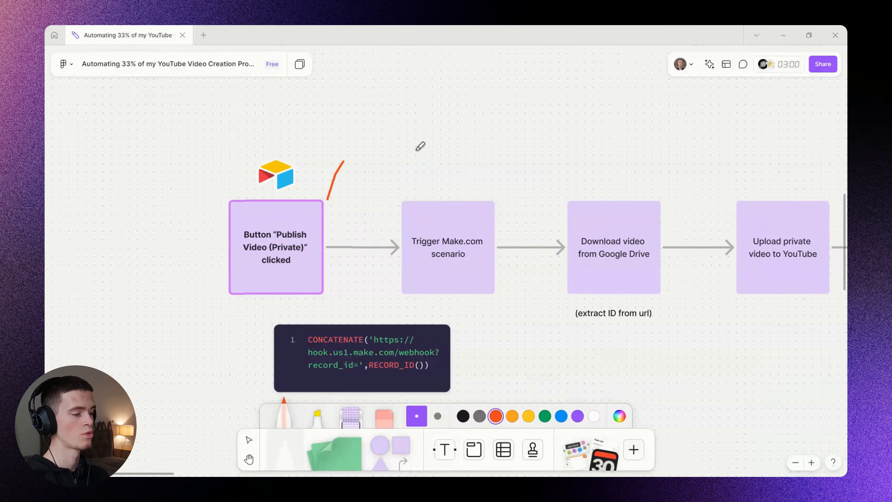
{"action": "mouse_move", "coordinate": [417, 149]}
{"action": "left_mouse_down"}
{"action": "mouse_move", "coordinate": [461, 174]}
{"action": "mouse_move", "coordinate": [455, 180]}
{"action": "left_mouse_up"}
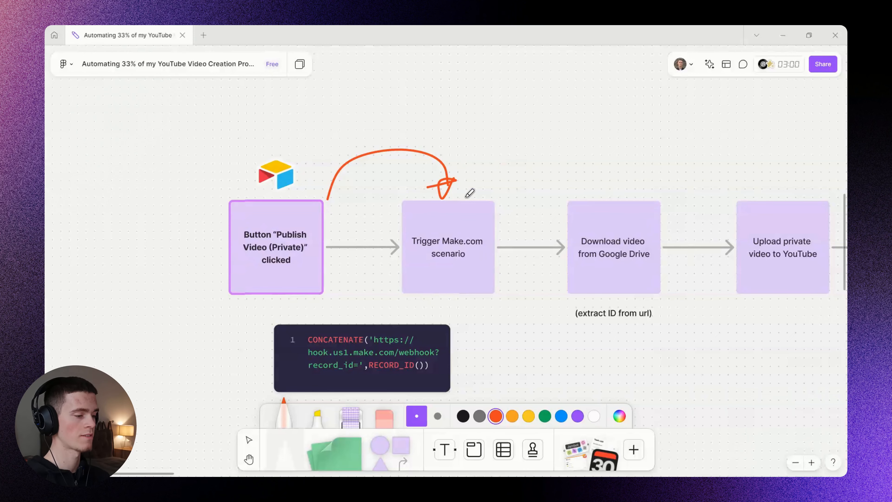
{"action": "mouse_move", "coordinate": [469, 193]}
{"action": "left_mouse_down"}
{"action": "mouse_move", "coordinate": [359, 200]}
{"action": "mouse_move", "coordinate": [512, 147]}
{"action": "mouse_move", "coordinate": [521, 196]}
{"action": "left_mouse_up"}
{"action": "left_click_drag", "start_coordinate": [510, 181], "coordinate": [536, 183]}
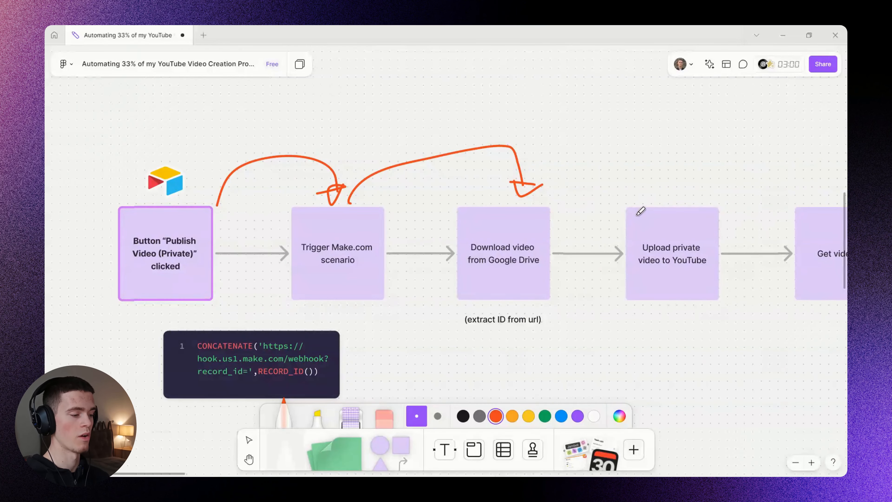
{"action": "left_click_drag", "start_coordinate": [624, 197], "coordinate": [391, 218]}
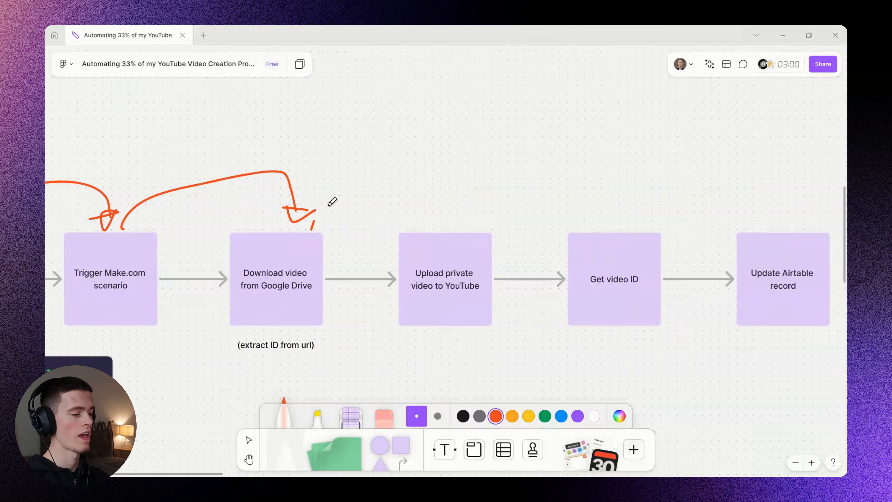
{"action": "mouse_move", "coordinate": [311, 231]}
{"action": "left_mouse_down"}
{"action": "mouse_move", "coordinate": [434, 224]}
{"action": "mouse_move", "coordinate": [436, 240]}
{"action": "mouse_move", "coordinate": [448, 224]}
{"action": "left_mouse_up"}
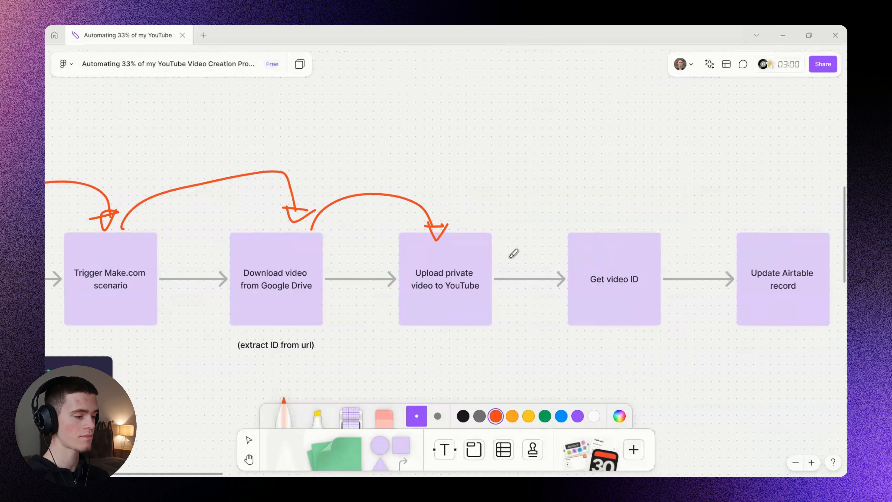
{"action": "scroll", "coordinate": [512, 253], "scroll_direction": "right", "scroll_amount": 5}
{"action": "mouse_move", "coordinate": [324, 246]}
{"action": "left_mouse_down"}
{"action": "mouse_move", "coordinate": [470, 242]}
{"action": "mouse_move", "coordinate": [462, 254]}
{"action": "mouse_move", "coordinate": [476, 242]}
{"action": "left_mouse_up"}
{"action": "scroll", "coordinate": [436, 268], "scroll_direction": "right", "scroll_amount": 2}
{"action": "mouse_move", "coordinate": [432, 271]}
{"action": "left_mouse_down"}
{"action": "mouse_move", "coordinate": [608, 256]}
{"action": "mouse_move", "coordinate": [591, 278]}
{"action": "left_mouse_up"}
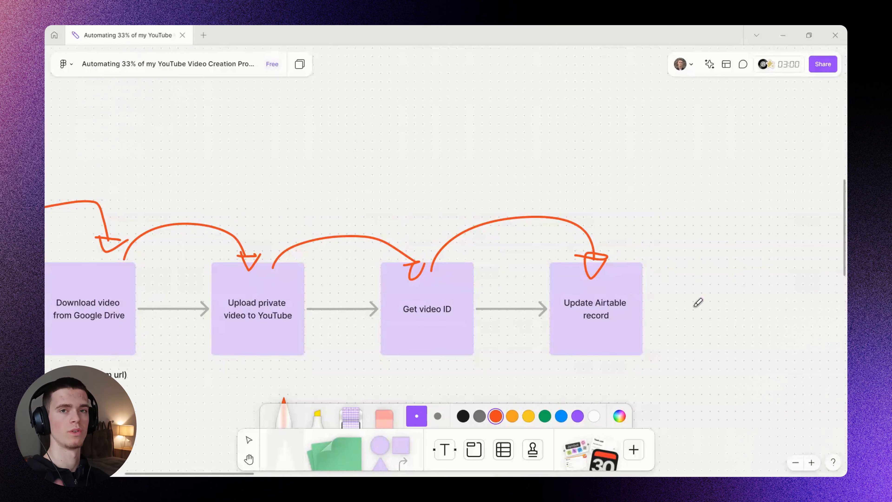
{"action": "scroll", "coordinate": [697, 302], "scroll_direction": "down", "scroll_amount": 10}
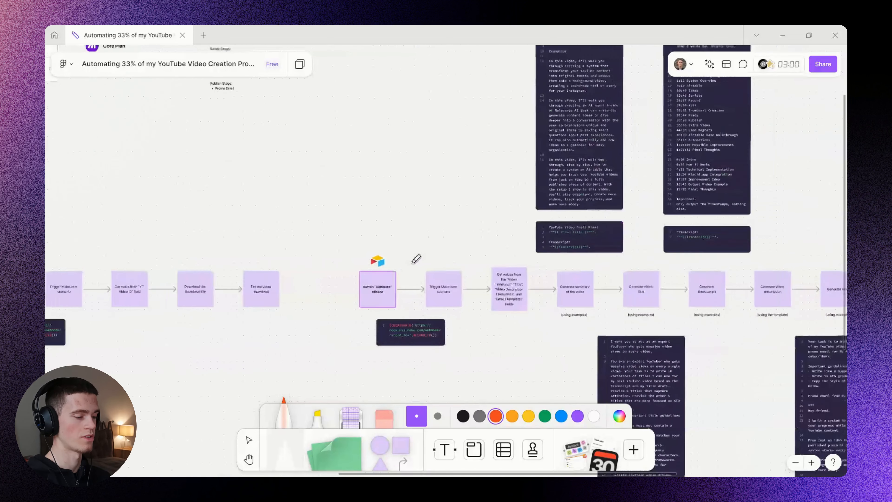
{"action": "scroll", "coordinate": [383, 263], "scroll_direction": "up", "scroll_amount": 10}
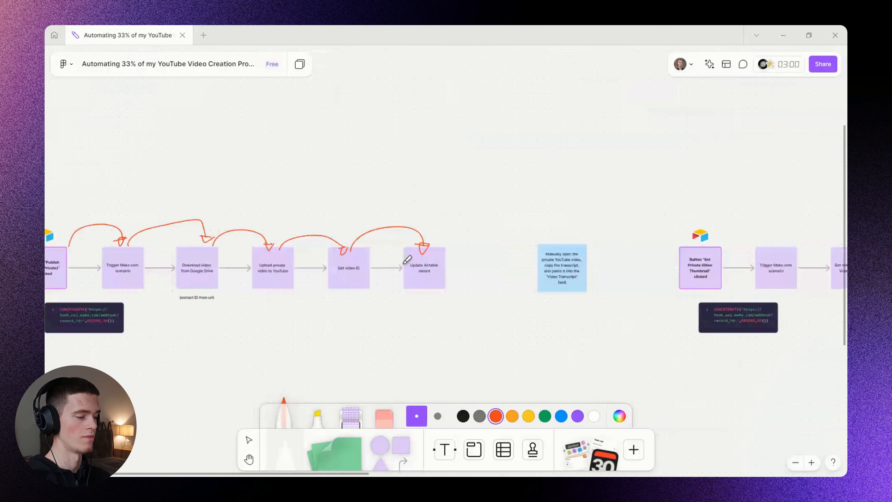
{"action": "left_click_drag", "start_coordinate": [336, 269], "coordinate": [640, 268]}
{"action": "scroll", "coordinate": [408, 258], "scroll_direction": "down", "scroll_amount": 1}
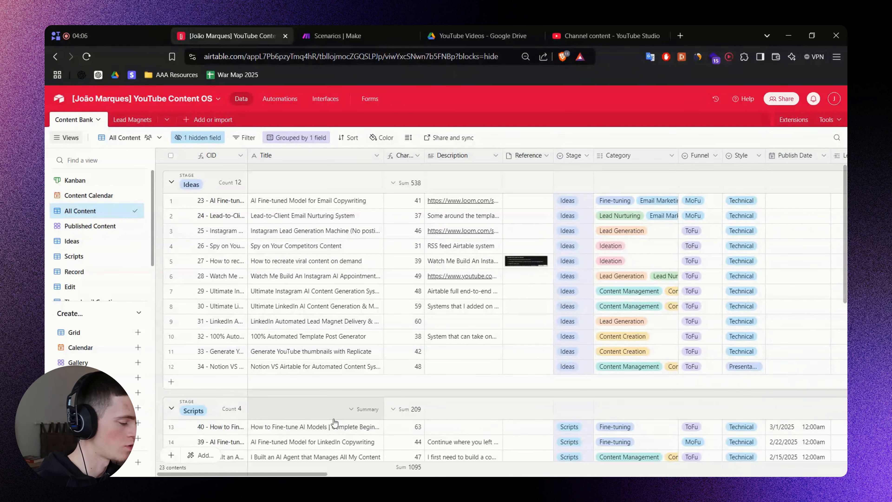
Switch to the Edit view, check its Stage filter unchanged, and scroll right to the Publish column.
{"action": "mouse_move", "coordinate": [318, 474]}
{"action": "left_mouse_down"}
{"action": "mouse_move", "coordinate": [407, 472]}
{"action": "mouse_move", "coordinate": [319, 473]}
{"action": "left_mouse_up"}
{"action": "scroll", "coordinate": [74, 253], "scroll_direction": "down", "scroll_amount": 2}
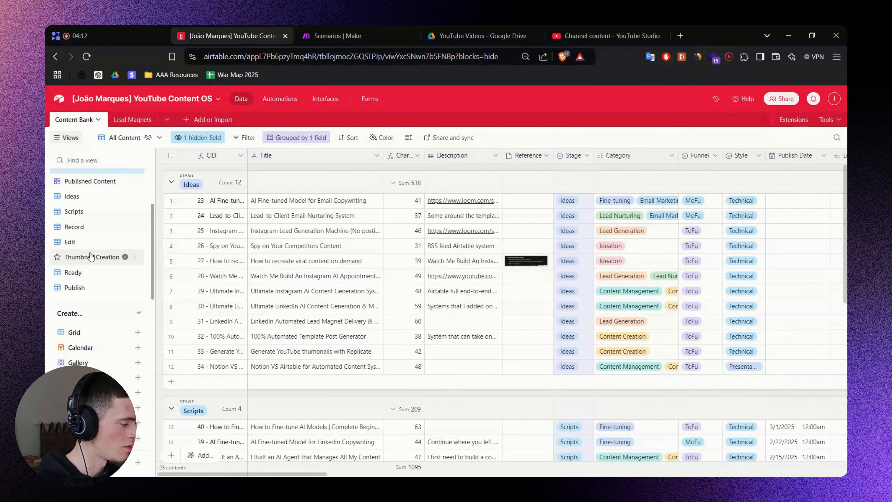
{"action": "left_click", "coordinate": [87, 246]}
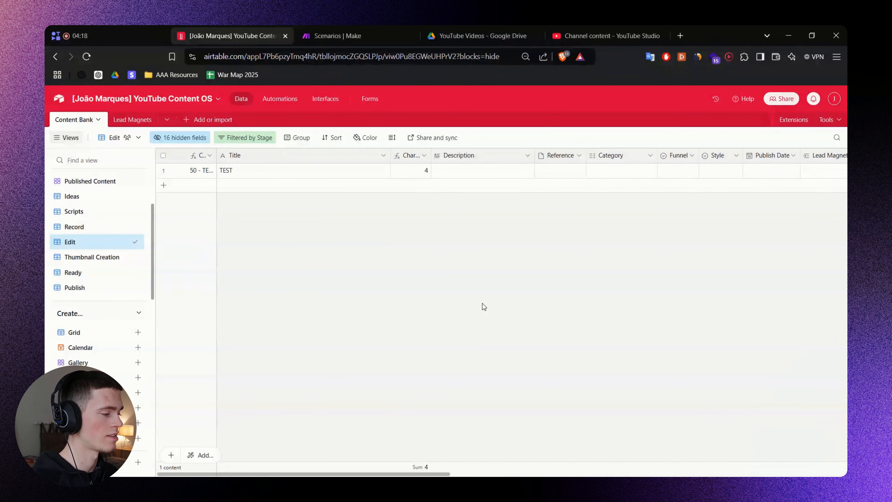
{"action": "left_click", "coordinate": [245, 137]}
{"action": "left_click", "coordinate": [401, 178]}
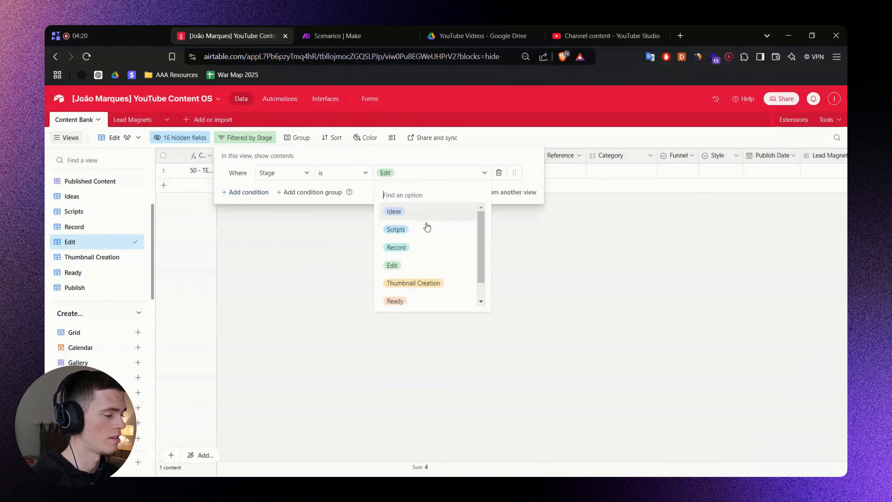
{"action": "left_click", "coordinate": [591, 280]}
{"action": "left_click", "coordinate": [592, 280]}
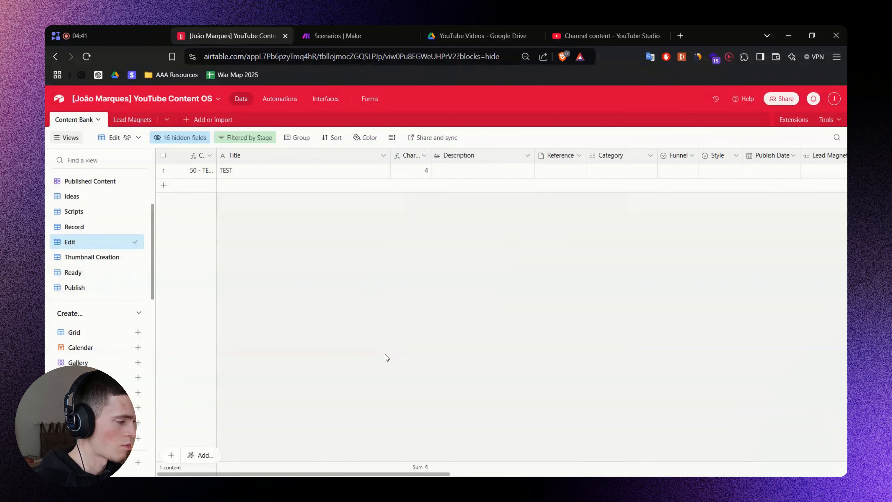
{"action": "left_click_drag", "start_coordinate": [400, 474], "coordinate": [814, 443]}
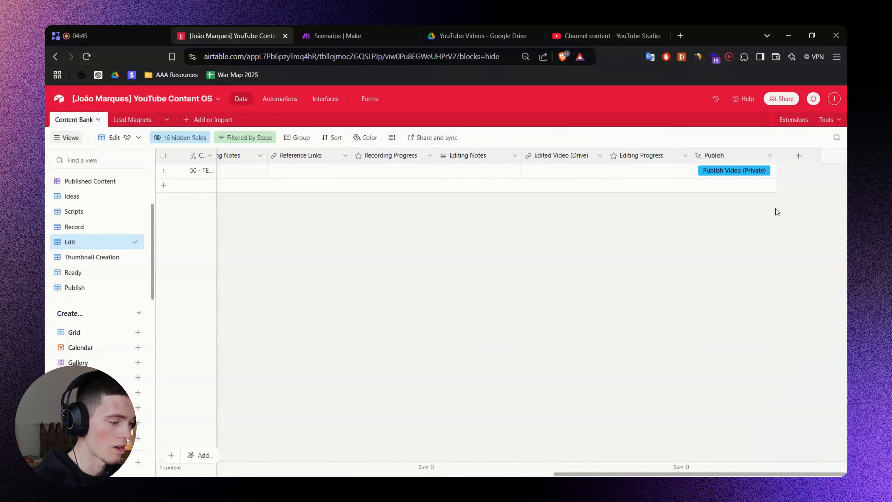
Add a new Button field named 'Publish' to the table.
{"action": "left_click", "coordinate": [799, 159]}
{"action": "type", "text": "Publish"}
{"action": "scroll", "coordinate": [723, 255], "scroll_direction": "down", "scroll_amount": 6}
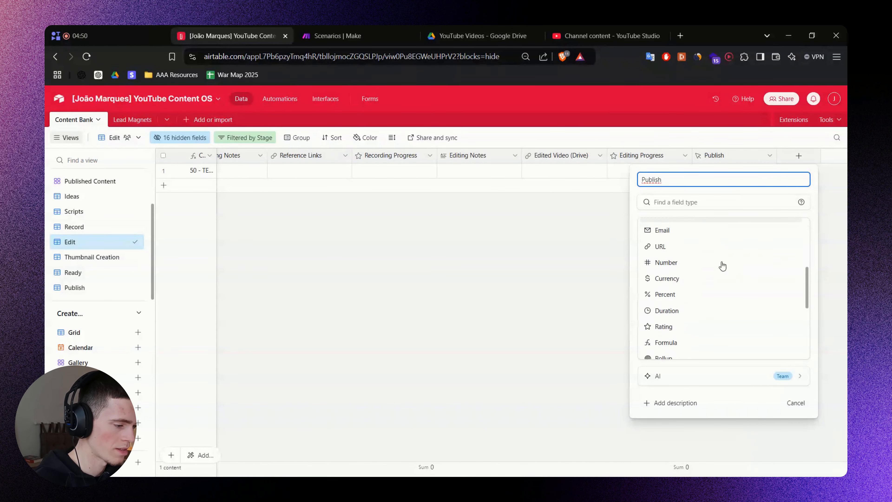
{"action": "left_click", "coordinate": [672, 202]}
{"action": "left_click", "coordinate": [679, 181]}
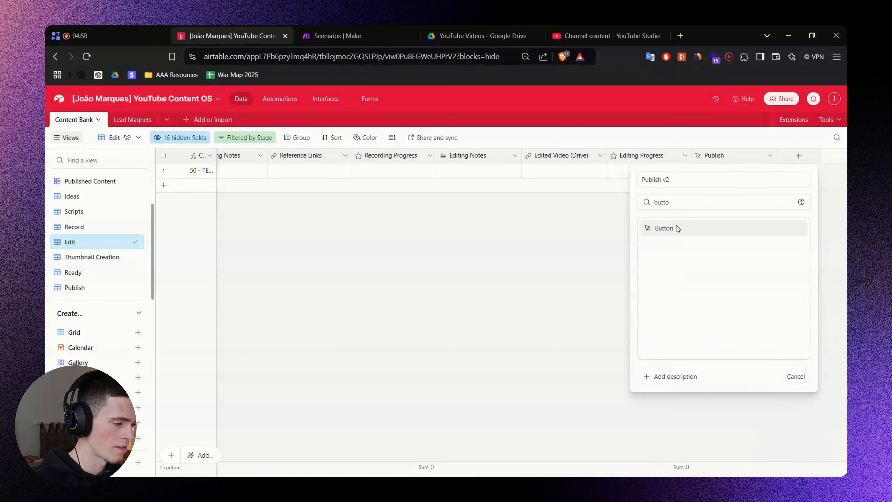
{"action": "left_click", "coordinate": [678, 229]}
{"action": "left_click", "coordinate": [669, 312]}
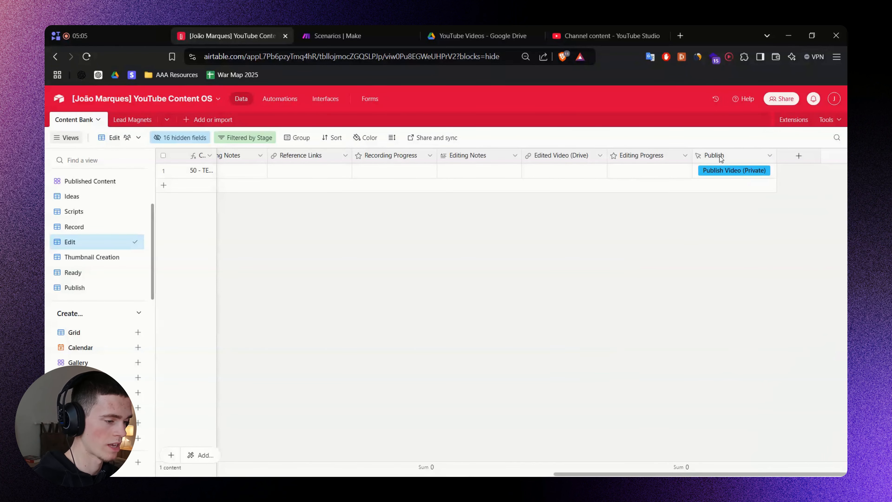
Edit the Publish field, keeping the solid cyan style, and focus its URL formula.
{"action": "right_click", "coordinate": [720, 157]}
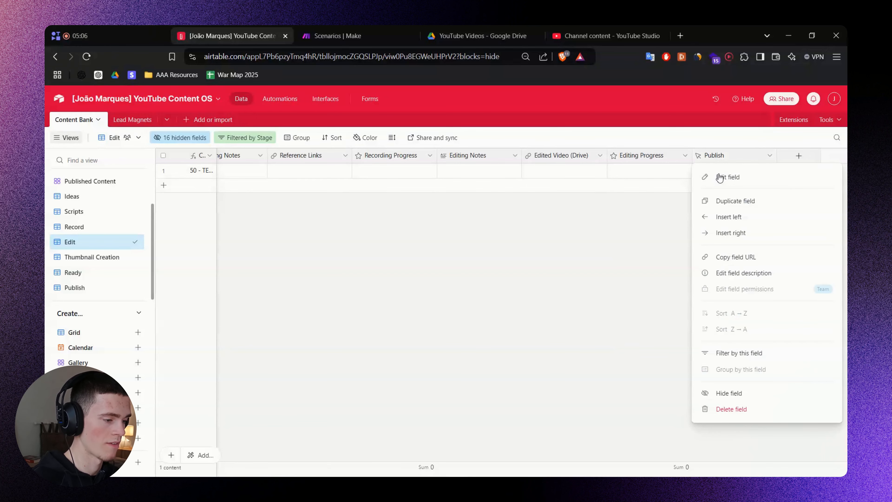
{"action": "left_click", "coordinate": [719, 175]}
{"action": "left_click", "coordinate": [550, 259]}
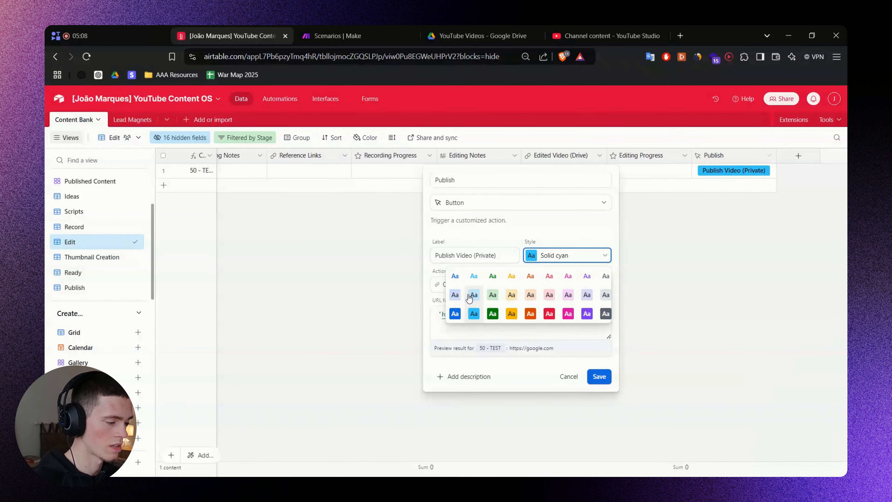
{"action": "left_click", "coordinate": [558, 221]}
{"action": "left_click", "coordinate": [533, 318]}
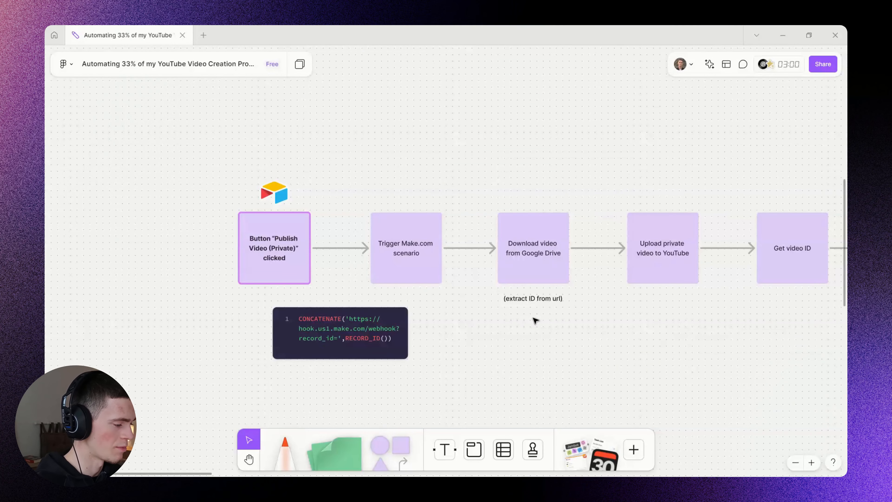
Paste the CONCATENATE webhook formula from the FigJam board into the button's URL formula.
{"action": "scroll", "coordinate": [533, 319], "scroll_direction": "up", "scroll_amount": 2}
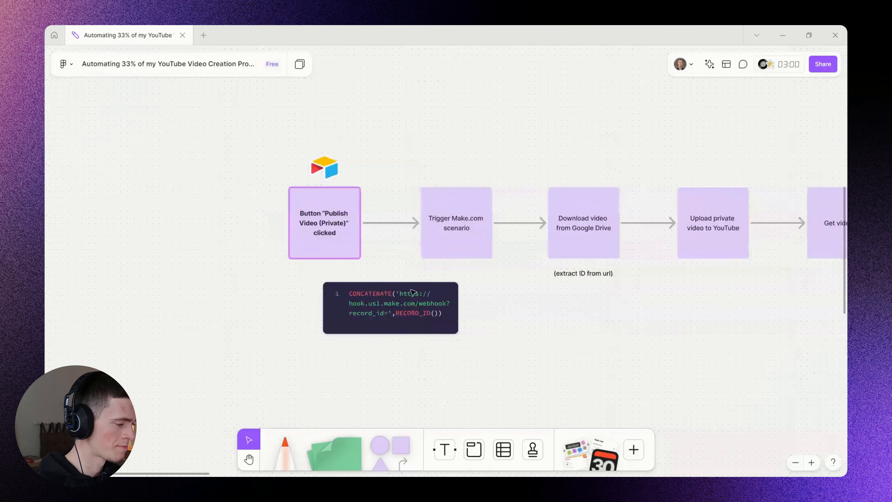
{"action": "double_click", "coordinate": [380, 302]}
{"action": "key", "text": "ctrl+c"}
{"action": "left_click", "coordinate": [553, 313]}
{"action": "left_click_drag", "start_coordinate": [619, 340], "coordinate": [595, 343]}
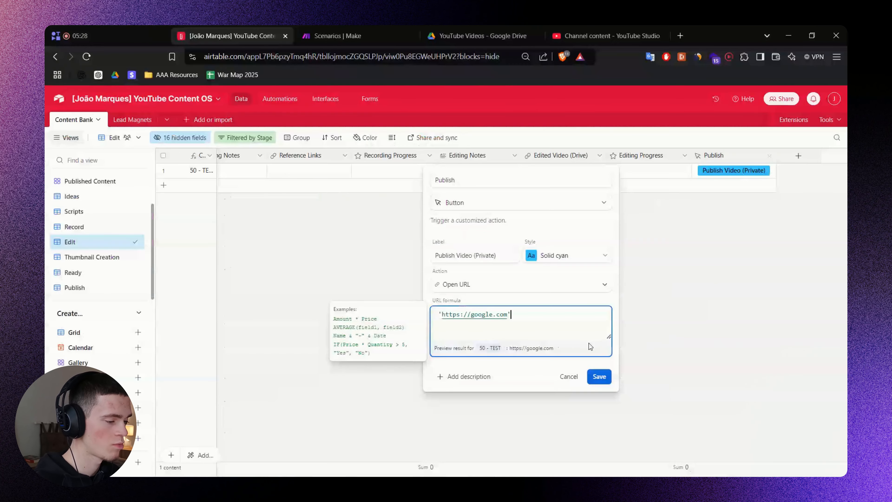
{"action": "key", "text": "ctrl+v"}
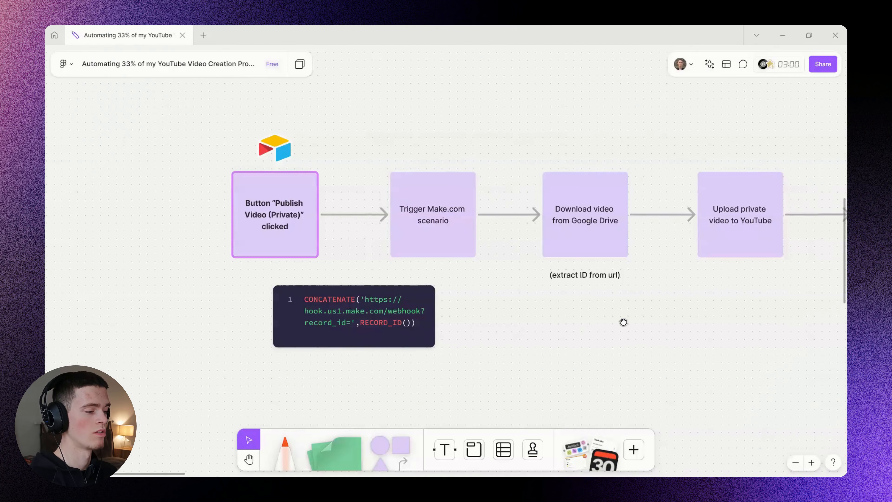
Select the webhook URL inside the formula's quotes, then bring up the YT Builds scenarios in Make.
{"action": "scroll", "coordinate": [623, 319], "scroll_direction": "right", "scroll_amount": 3}
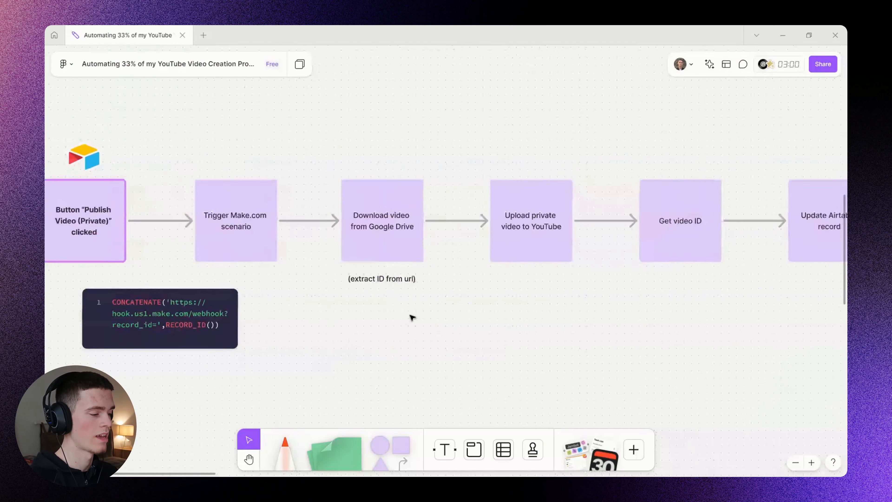
{"action": "scroll", "coordinate": [413, 315], "scroll_direction": "down", "scroll_amount": 3}
{"action": "left_click_drag", "start_coordinate": [367, 175], "coordinate": [790, 318]}
{"action": "left_click", "coordinate": [406, 322]}
{"action": "scroll", "coordinate": [418, 288], "scroll_direction": "left", "scroll_amount": 3}
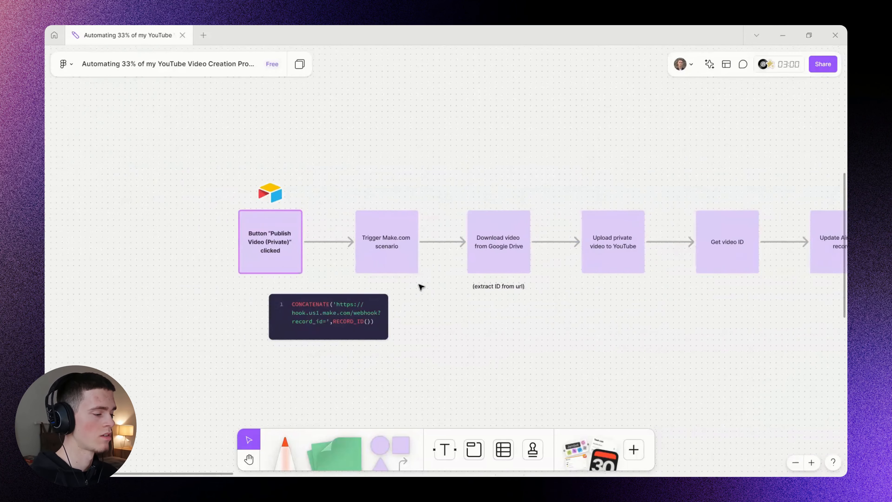
{"action": "scroll", "coordinate": [347, 276], "scroll_direction": "up", "scroll_amount": 3}
{"action": "key", "text": "Tab"}
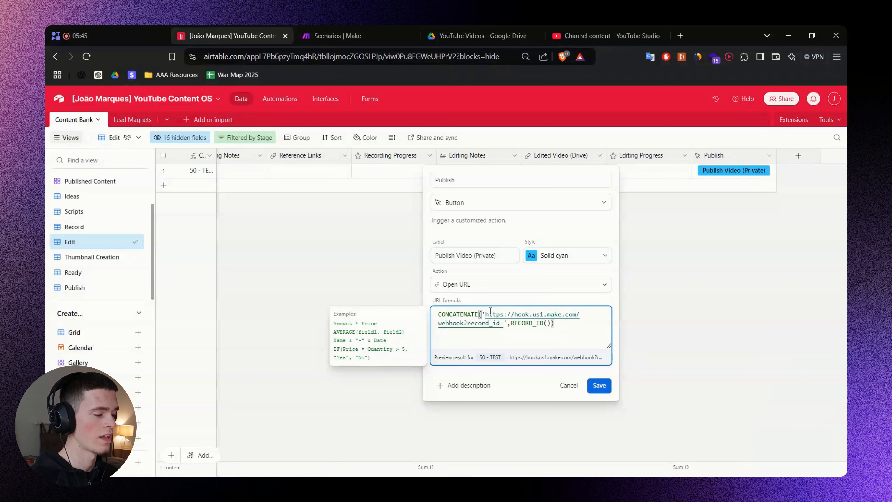
{"action": "left_click_drag", "start_coordinate": [485, 315], "coordinate": [504, 324]}
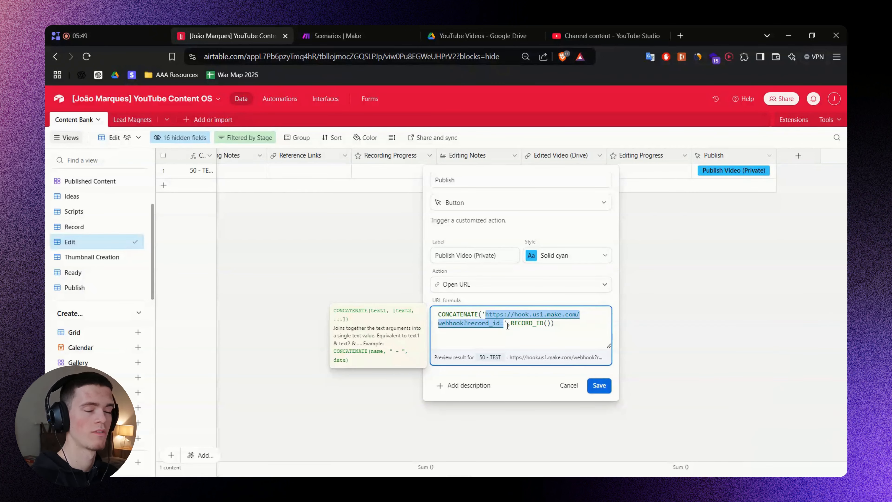
{"action": "left_click", "coordinate": [363, 35]}
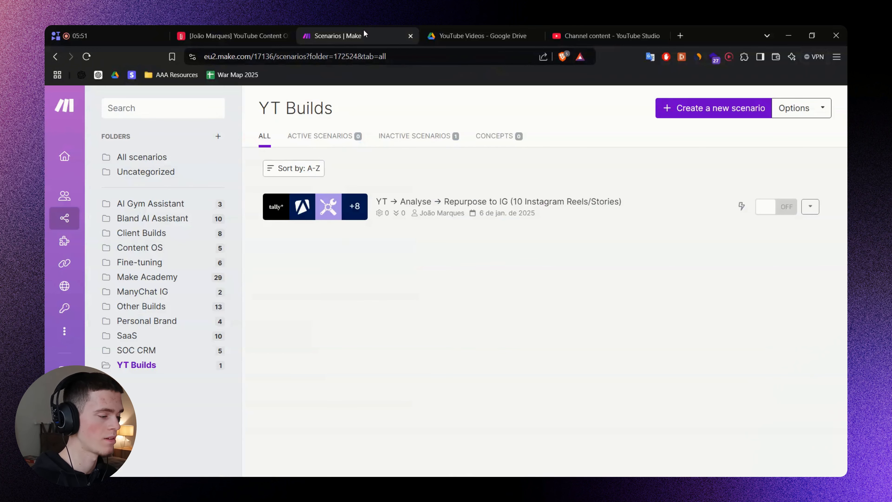
Create a new YT Builds scenario starting with a Webhooks 'Custom webhook' trigger module.
{"action": "left_click", "coordinate": [670, 119]}
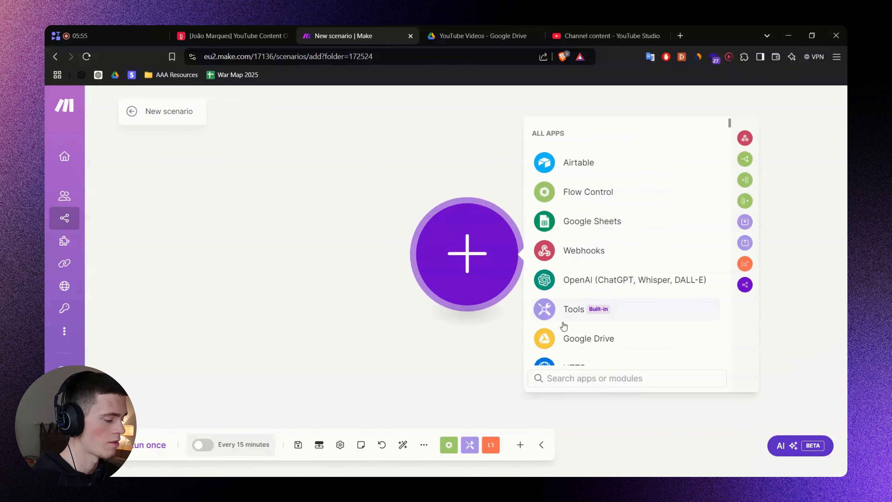
{"action": "type", "text": "Webhook"}
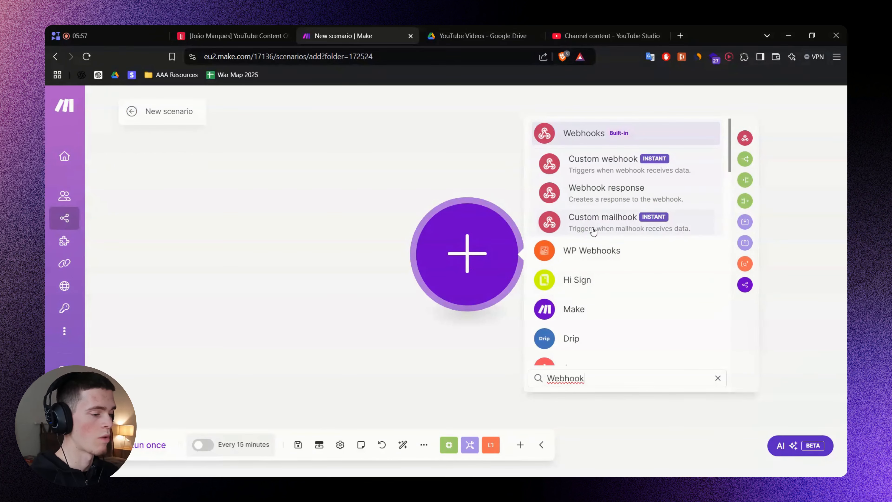
{"action": "left_click", "coordinate": [611, 168]}
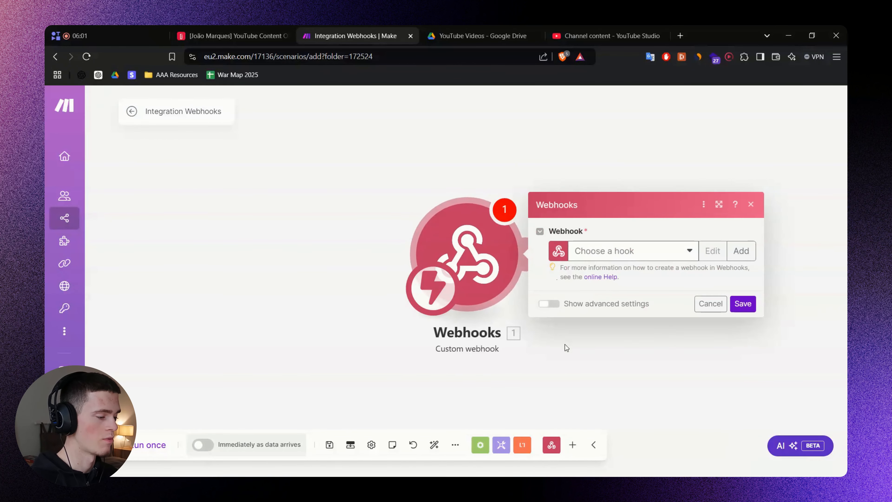
{"action": "left_click_drag", "start_coordinate": [563, 346], "coordinate": [480, 350]}
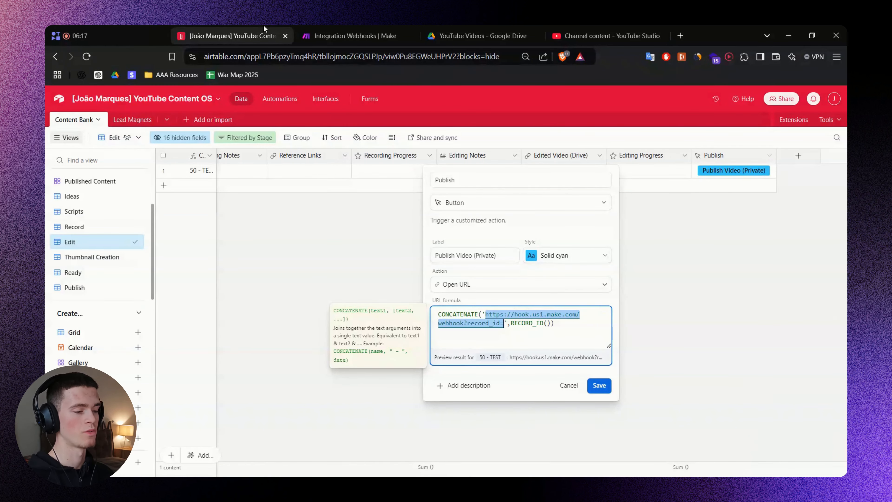
{"action": "left_click", "coordinate": [352, 36]}
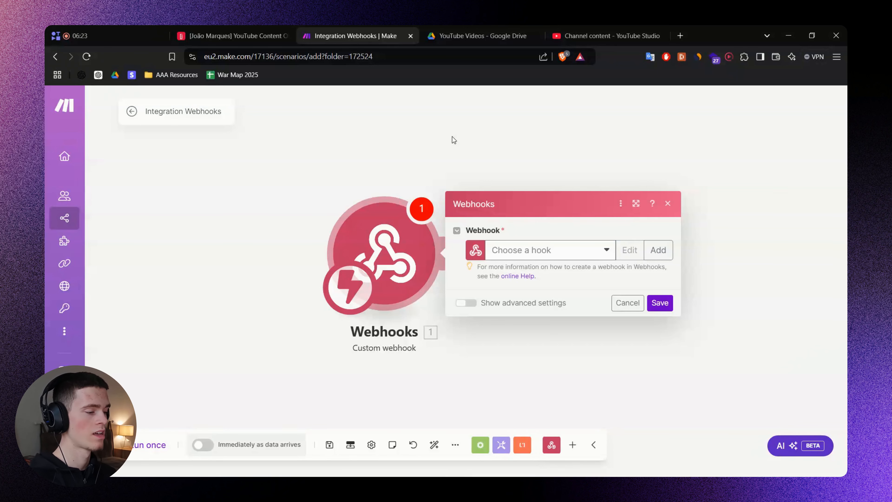
{"action": "scroll", "coordinate": [416, 178], "scroll_direction": "down", "scroll_amount": 1}
{"action": "left_click_drag", "start_coordinate": [276, 208], "coordinate": [244, 241]}
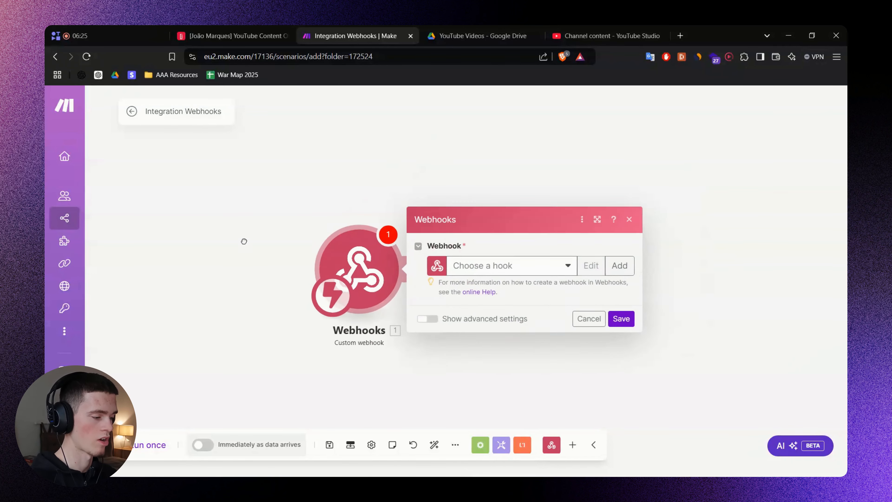
Save a new webhook named 'YouTube Content OS Airtable - Publish Private Video' and copy its address.
{"action": "left_click", "coordinate": [620, 245]}
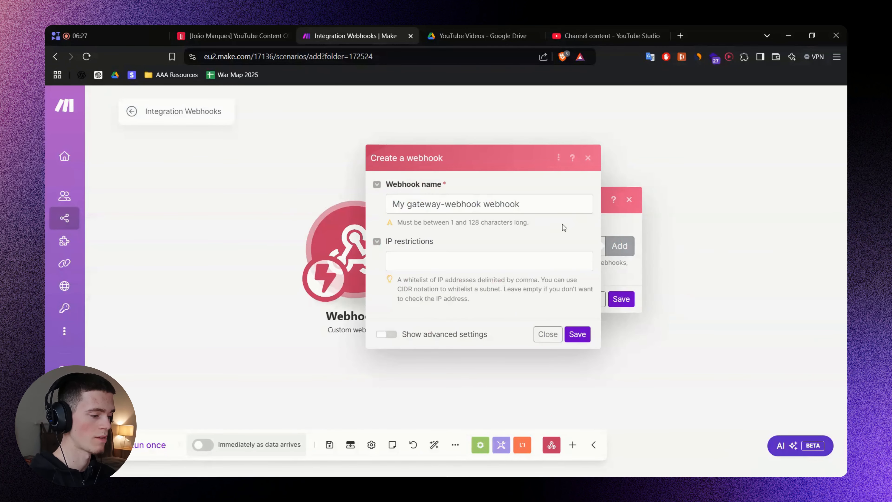
{"action": "triple_click", "coordinate": [531, 203]}
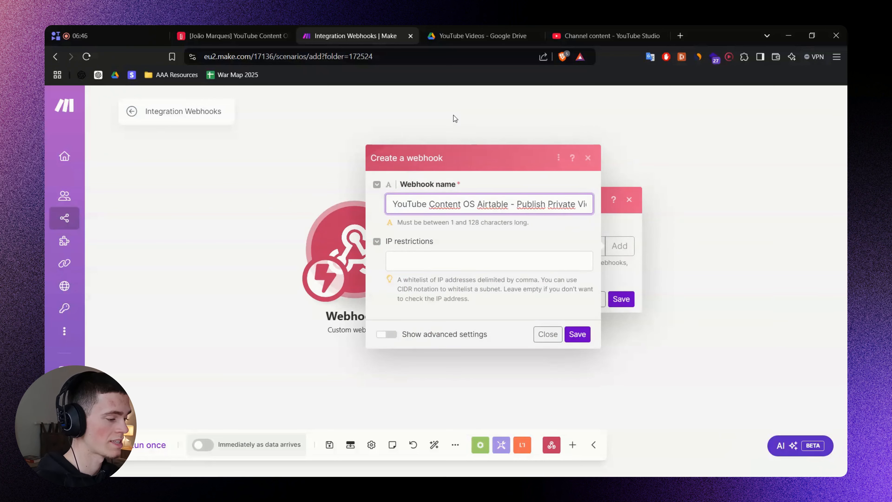
{"action": "key", "text": "ctrl+Right"}
{"action": "key", "text": "ctrl+Right"}
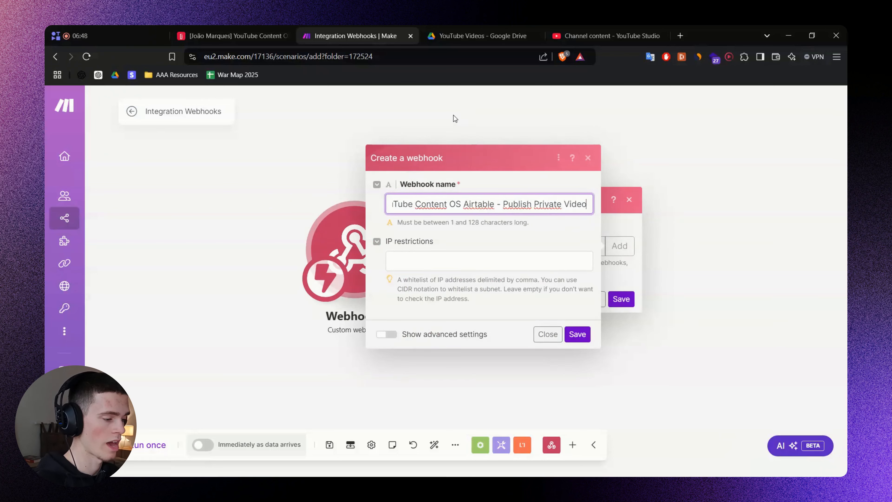
{"action": "left_click", "coordinate": [566, 235]}
{"action": "left_click", "coordinate": [581, 334]}
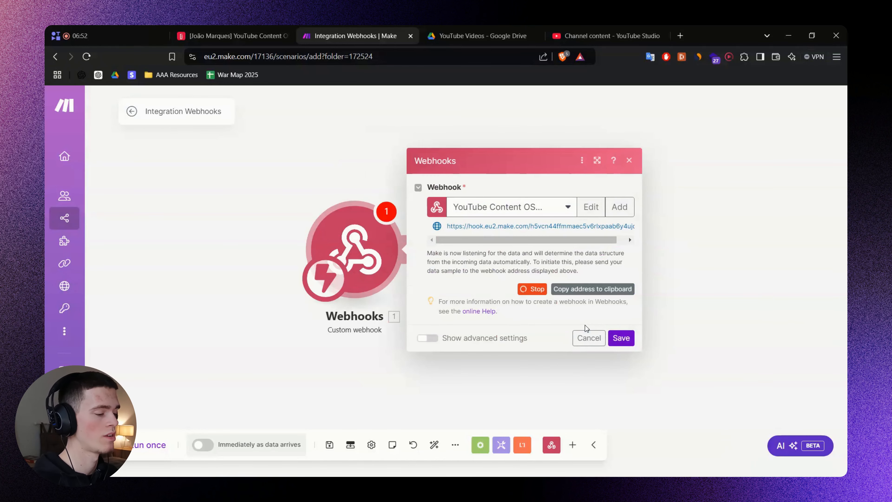
{"action": "left_click", "coordinate": [604, 292]}
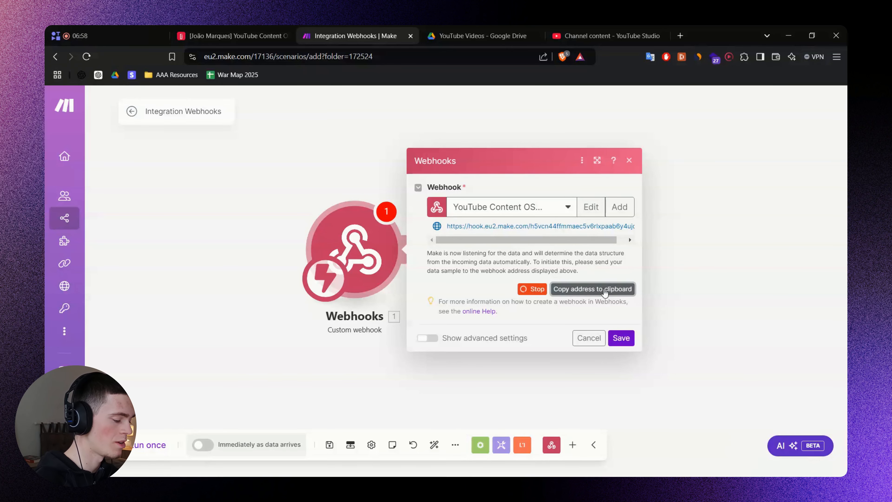
Load the copied webhook address in a new Brave window so it returns 'Accepted'.
{"action": "key", "text": "ctrl+n"}
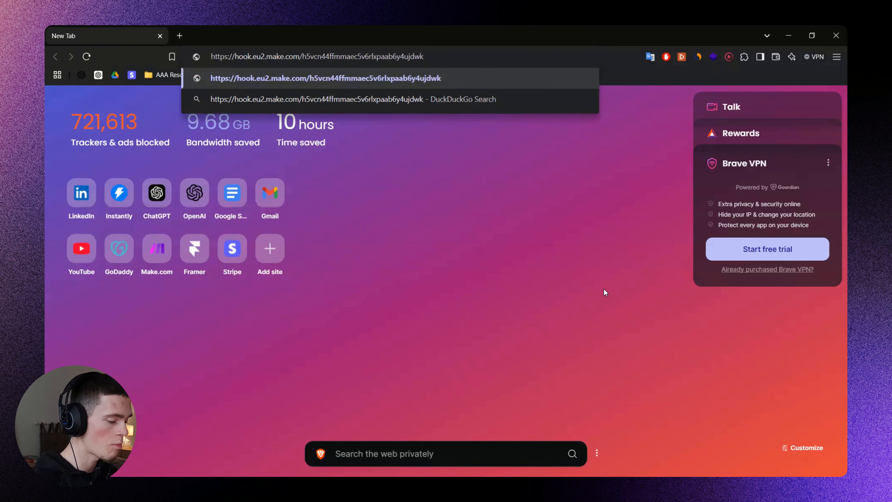
{"action": "key", "text": "Return"}
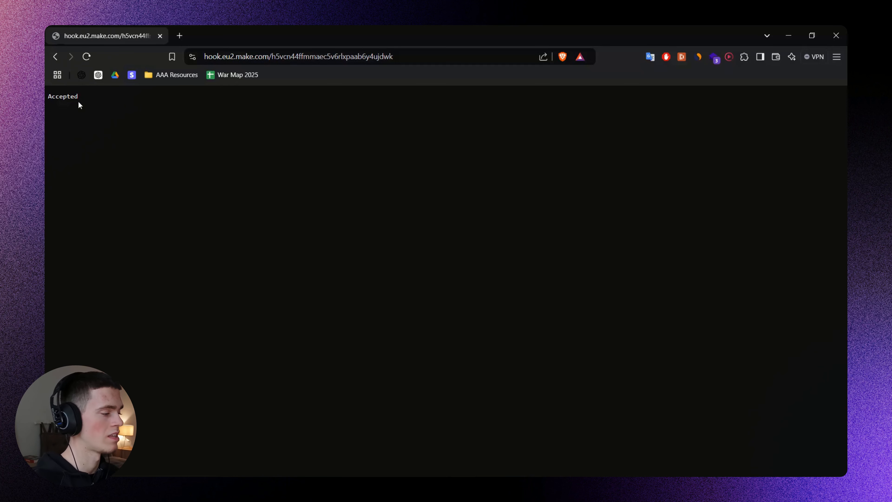
{"action": "double_click", "coordinate": [72, 96]}
{"action": "left_click", "coordinate": [254, 155]}
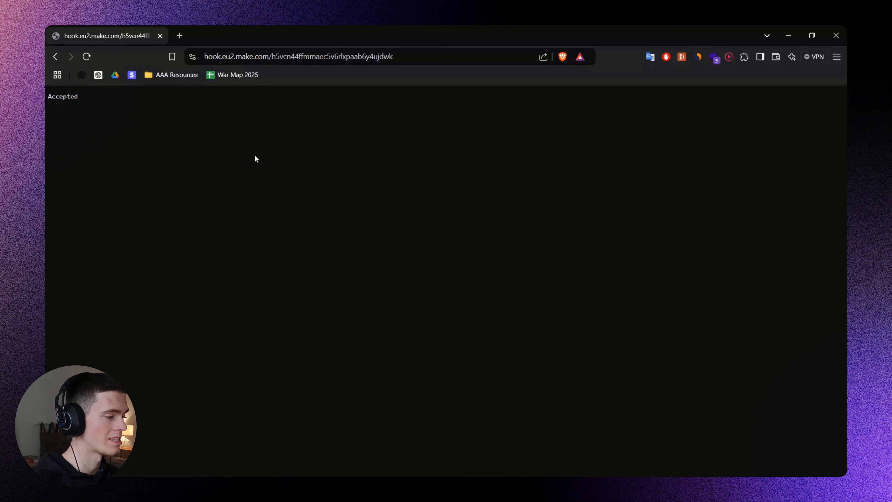
{"action": "key", "text": "ctrl+w"}
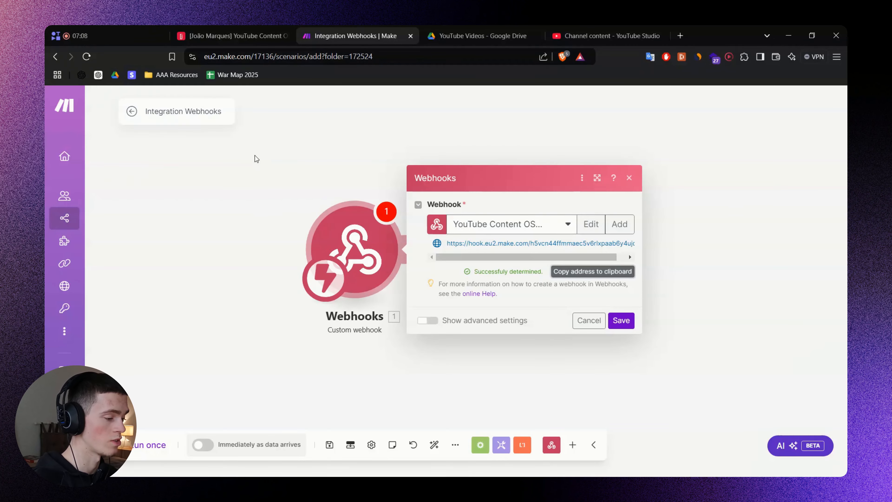
Confirm Make determined the data structure, save the webhook settings, and reopen the module.
{"action": "left_click_drag", "start_coordinate": [475, 271], "coordinate": [524, 261]}
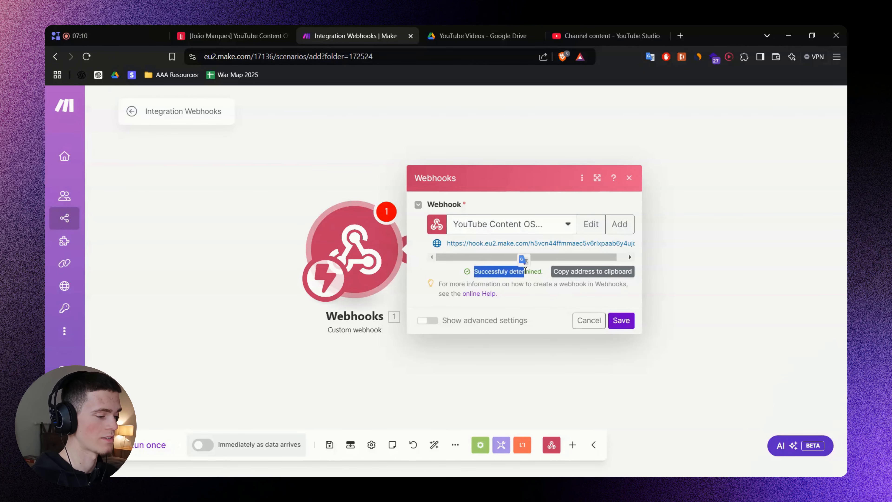
{"action": "left_click", "coordinate": [530, 270]}
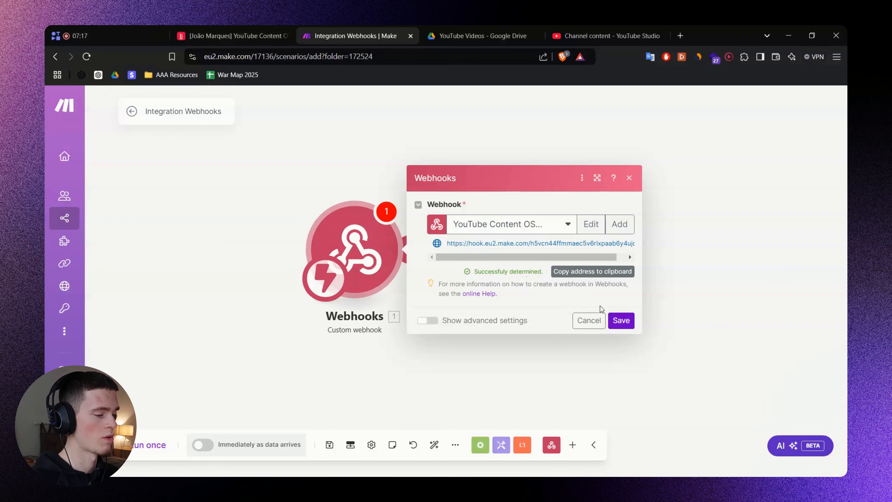
{"action": "left_click", "coordinate": [623, 323]}
{"action": "key", "text": "alt+Tab"}
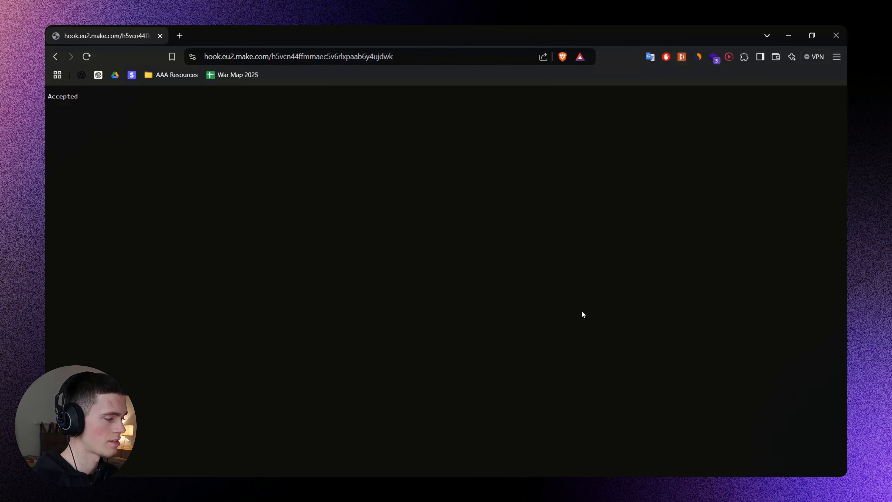
{"action": "key", "text": "alt+Tab"}
{"action": "left_click", "coordinate": [407, 231]}
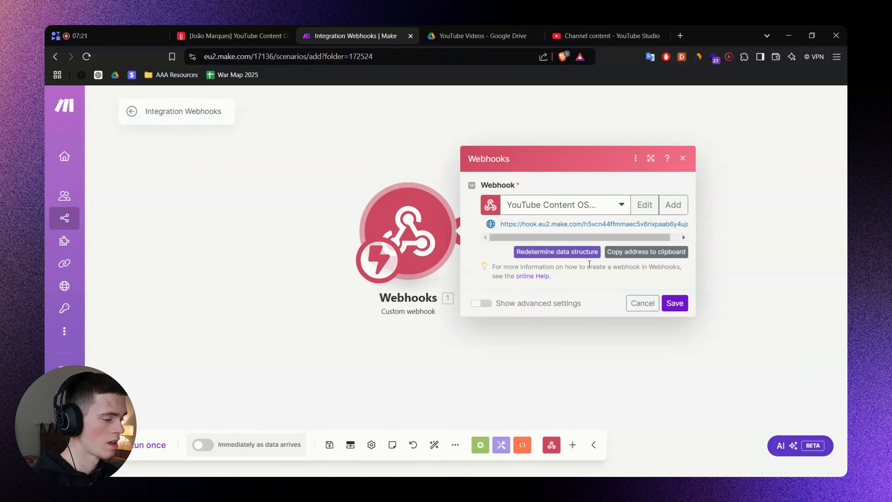
Copy the new webhook address and paste it over the old hook URL in the Publish formula.
{"action": "left_click", "coordinate": [634, 253]}
{"action": "left_click", "coordinate": [746, 249]}
{"action": "left_click", "coordinate": [245, 36]}
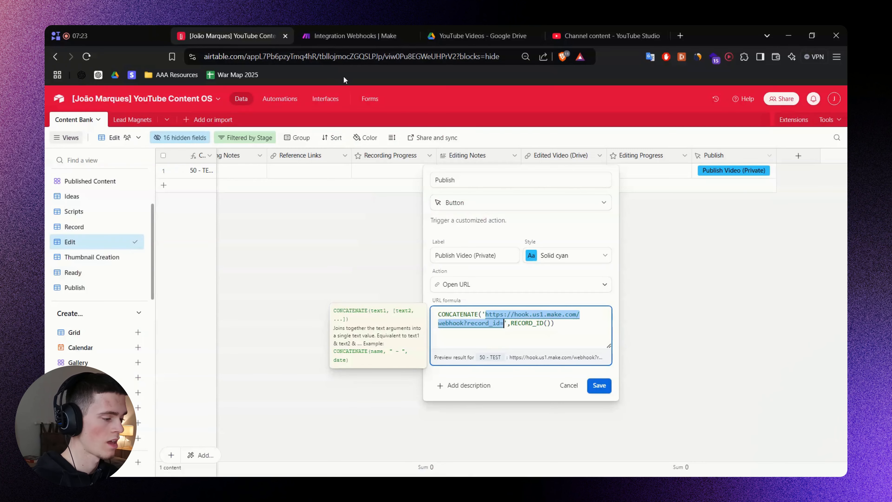
{"action": "left_click", "coordinate": [491, 314]}
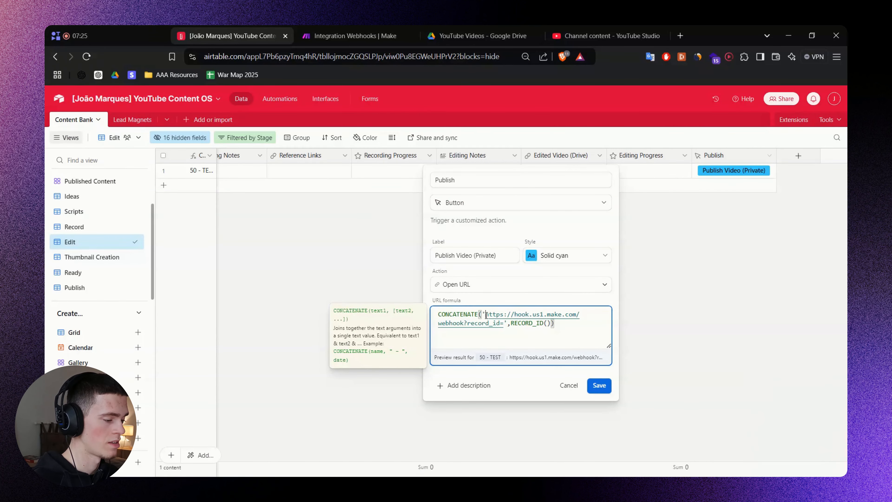
{"action": "left_click", "coordinate": [504, 325], "text": "shift"}
{"action": "left_click", "coordinate": [464, 324], "text": "shift"}
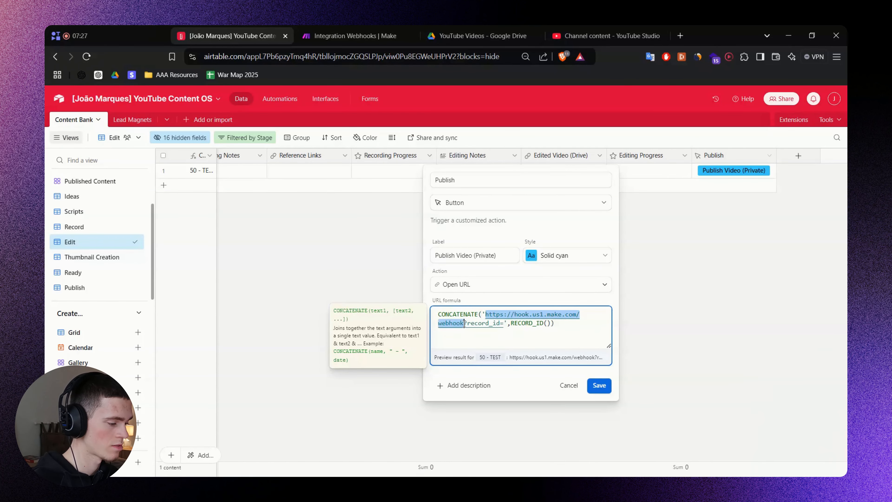
{"action": "key", "text": "ctrl+v"}
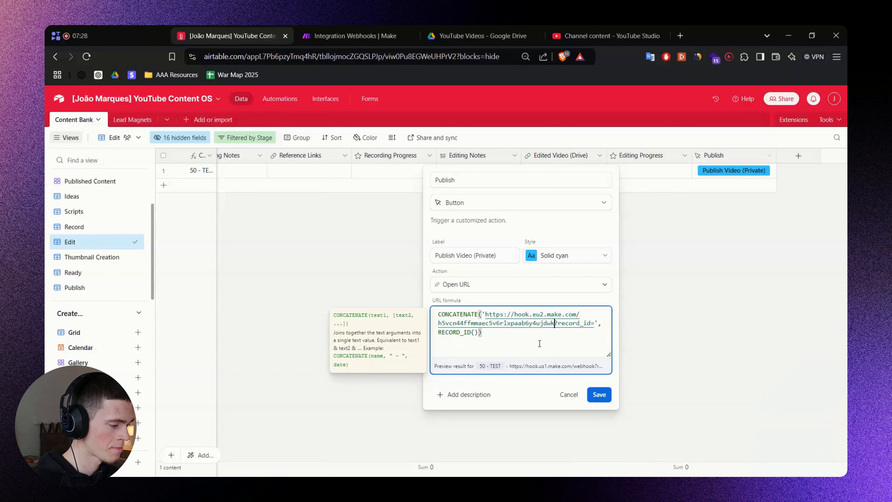
Check the '?record_id=' part, close the formula editor, and save the Publish field.
{"action": "key", "text": "shift+Right"}
{"action": "key", "text": "shift+Right"}
{"action": "key", "text": "shift+Right"}
{"action": "key", "text": "shift+Right"}
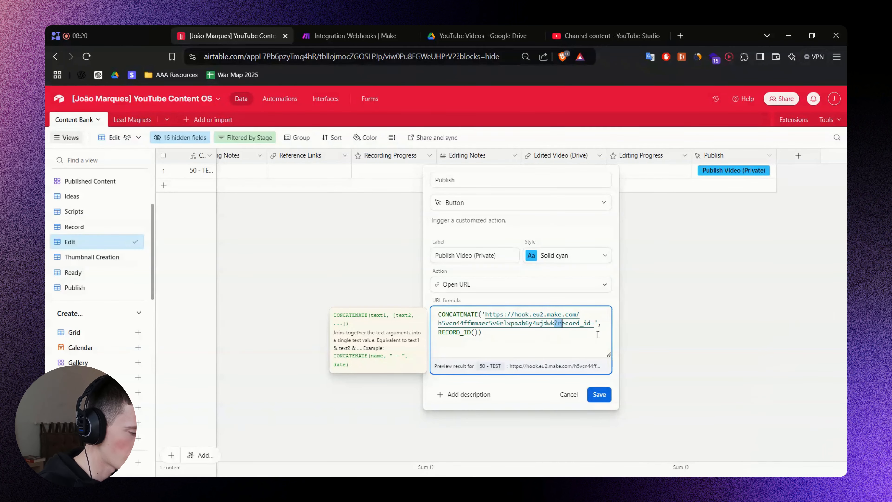
{"action": "key", "text": "shift+Right"}
{"action": "key", "text": "shift+Right"}
{"action": "key", "text": "shift+Right"}
{"action": "key", "text": "shift+Right"}
{"action": "key", "text": "shift+Right"}
{"action": "key", "text": "shift+Right"}
{"action": "key", "text": "shift+Right"}
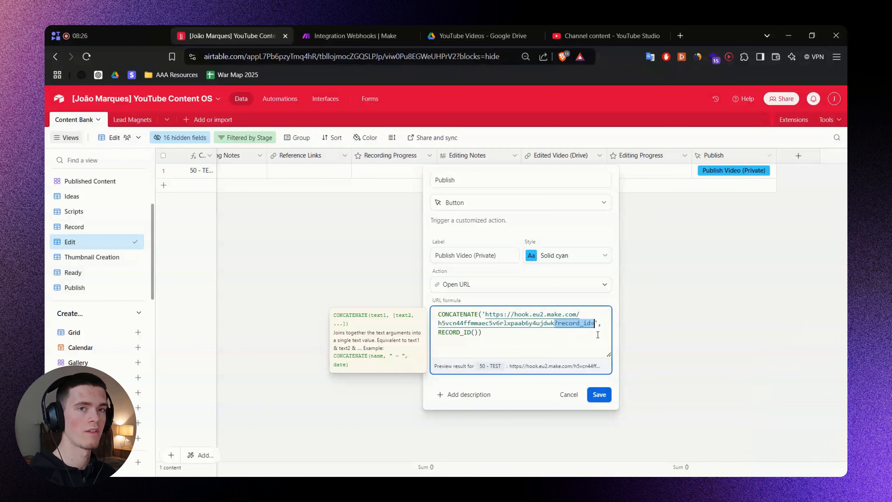
{"action": "left_click", "coordinate": [579, 220]}
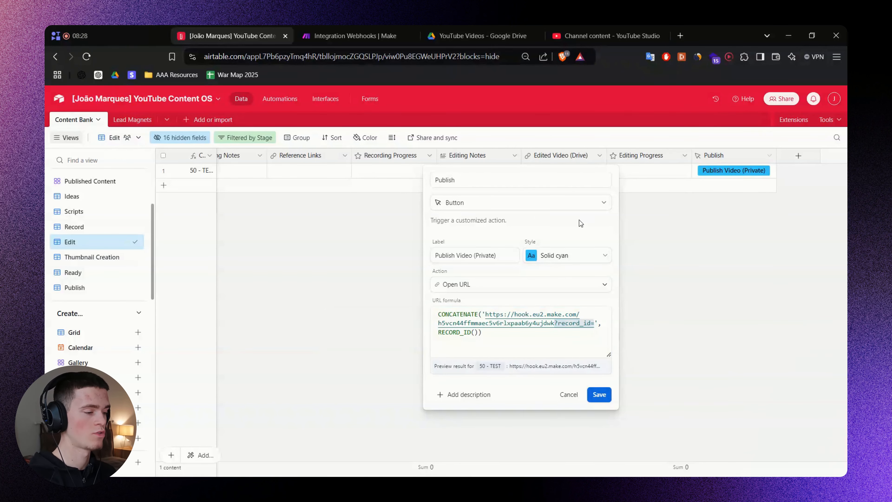
{"action": "left_click", "coordinate": [296, 213]}
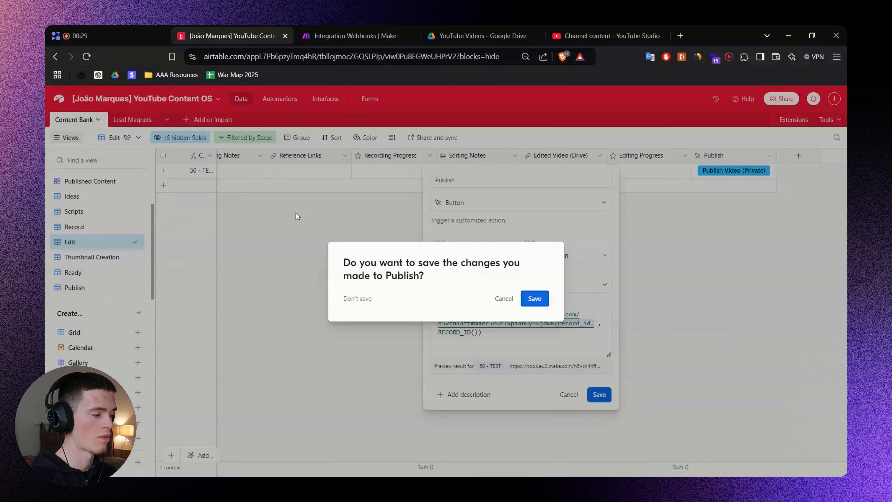
{"action": "left_click", "coordinate": [535, 300]}
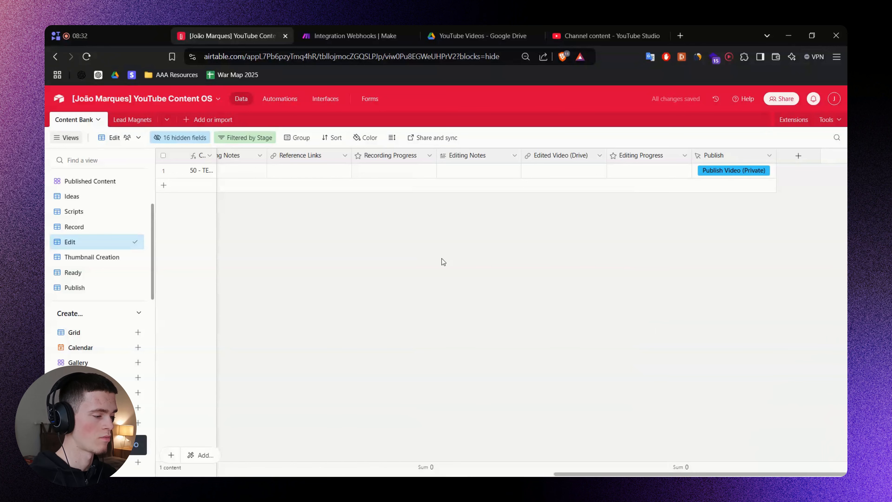
{"action": "left_click", "coordinate": [322, 171]}
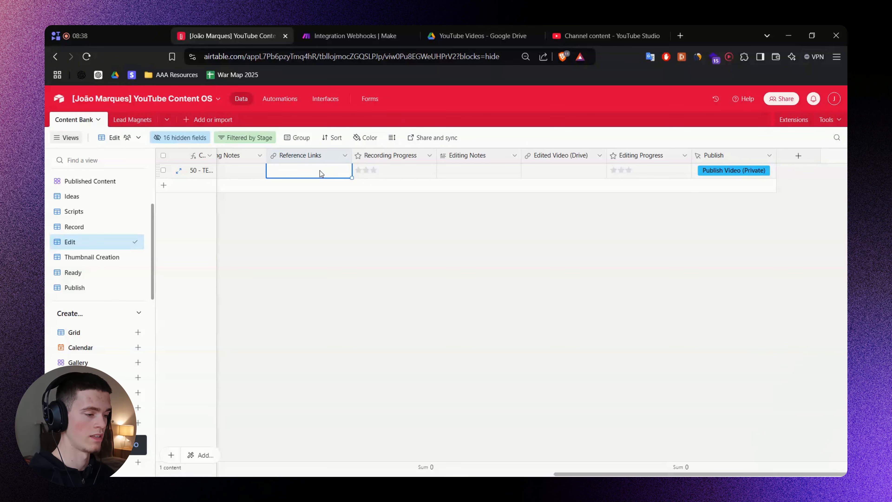
Glance at the Make scenario, then bring up the Publish column's field options in Airtable.
{"action": "left_click", "coordinate": [351, 35]}
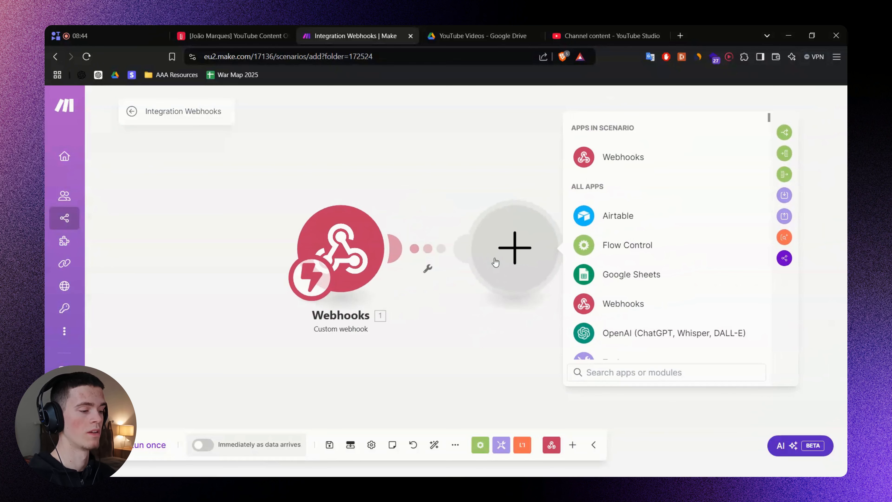
{"action": "left_click", "coordinate": [275, 31]}
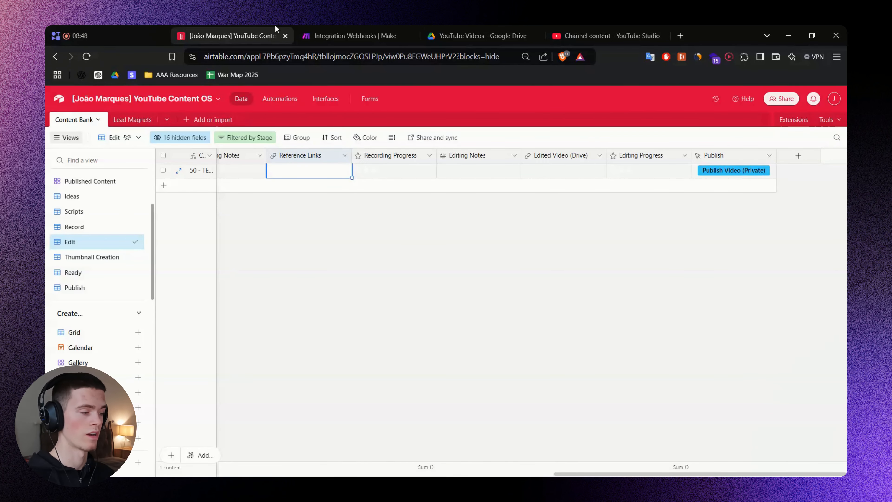
{"action": "right_click", "coordinate": [720, 156]}
Open the Publish field's settings and compare its URL formula with the Make scenario.
{"action": "left_click", "coordinate": [719, 178]}
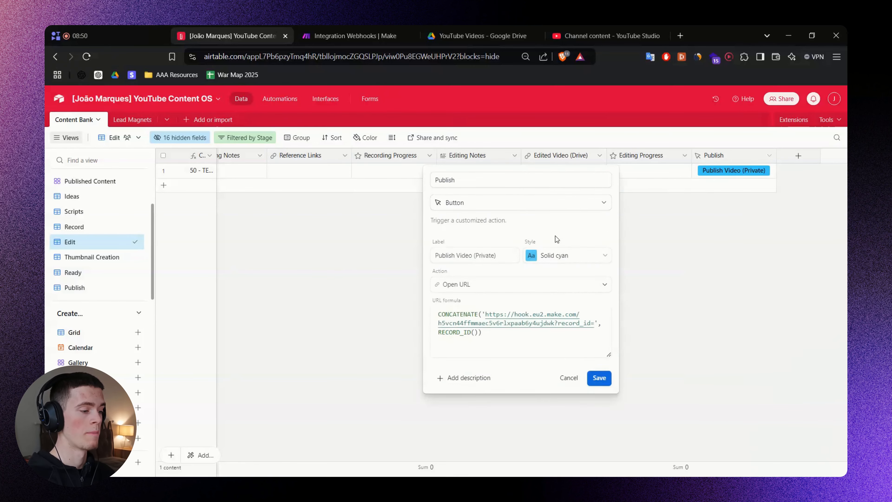
{"action": "left_click", "coordinate": [511, 341]}
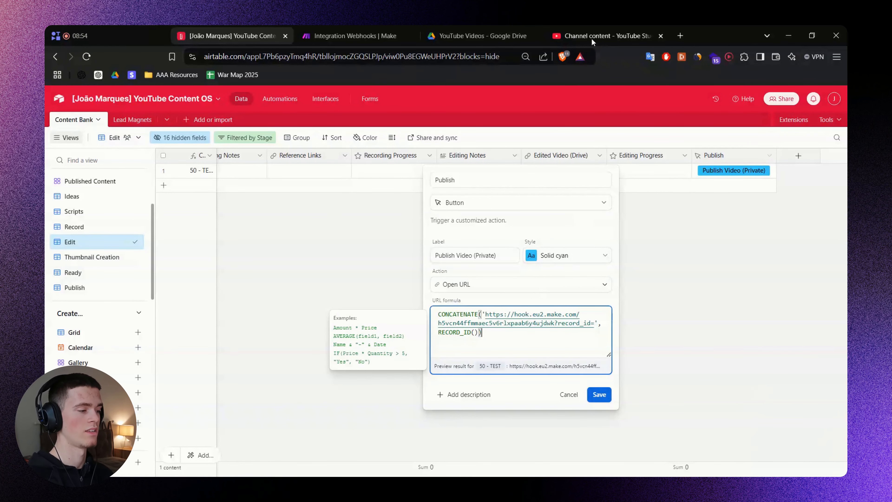
{"action": "left_click", "coordinate": [348, 28]}
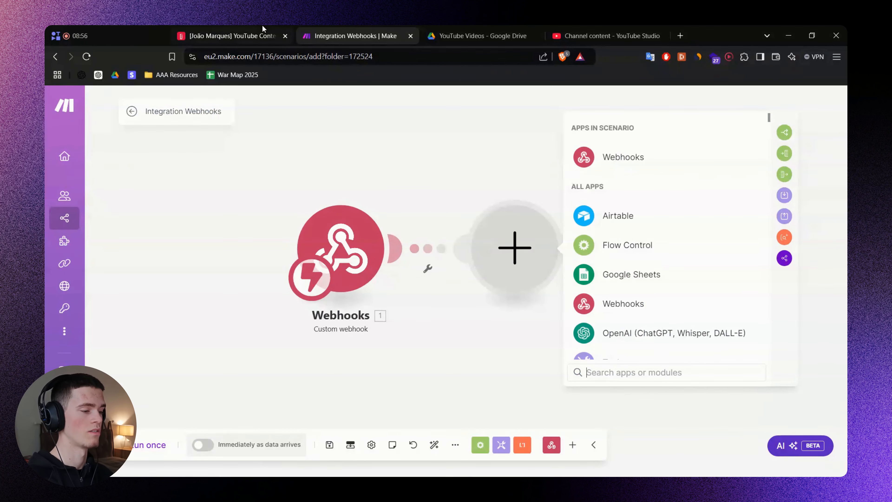
{"action": "left_click", "coordinate": [273, 32]}
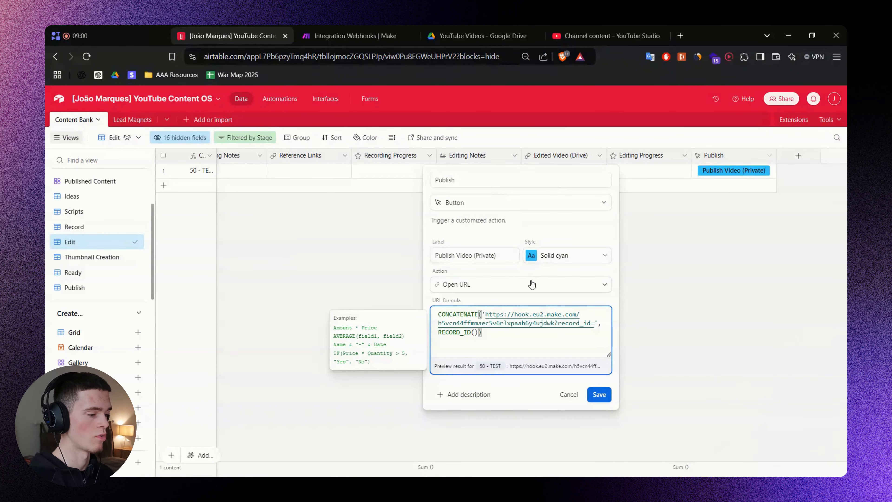
Review the formula parts: CONCATENATE, the hook.eu2.make.com URL, '?record_id=' and RECORD_ID().
{"action": "double_click", "coordinate": [469, 314]}
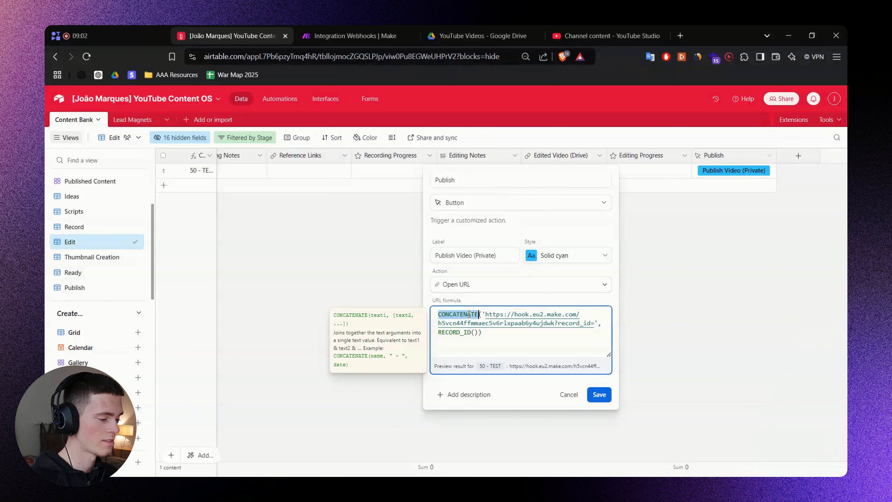
{"action": "left_click_drag", "start_coordinate": [485, 314], "coordinate": [554, 323]}
{"action": "double_click", "coordinate": [573, 323]}
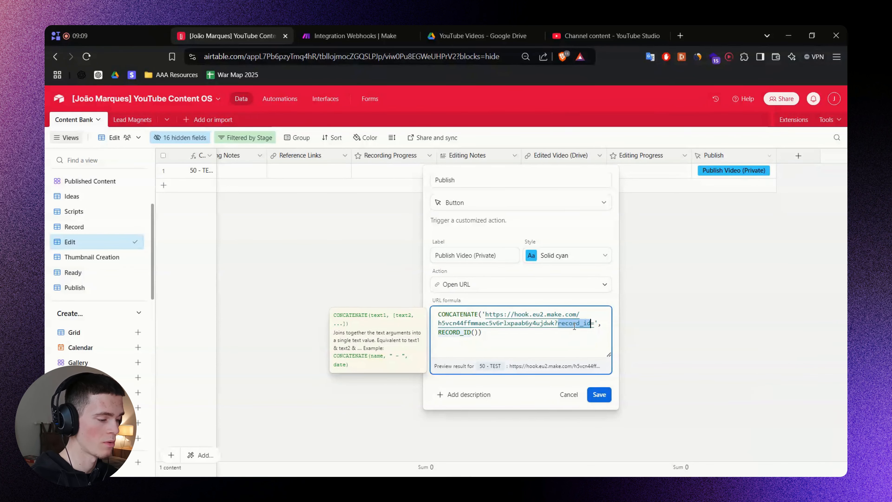
{"action": "left_click", "coordinate": [594, 323]}
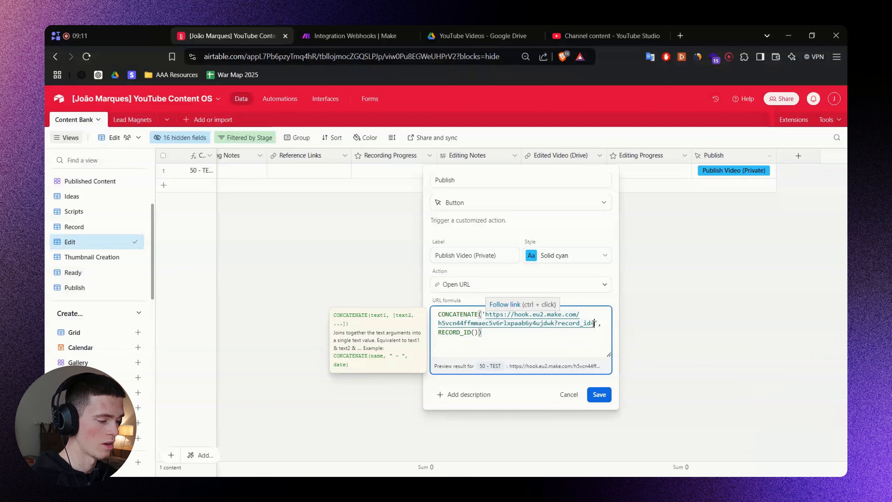
{"action": "double_click", "coordinate": [594, 323]}
{"action": "left_click_drag", "start_coordinate": [438, 333], "coordinate": [479, 333]}
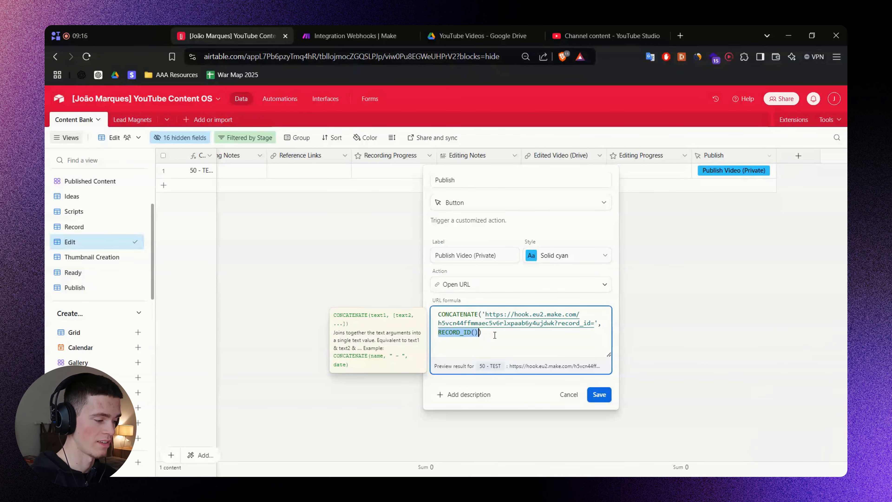
{"action": "left_click", "coordinate": [495, 335]}
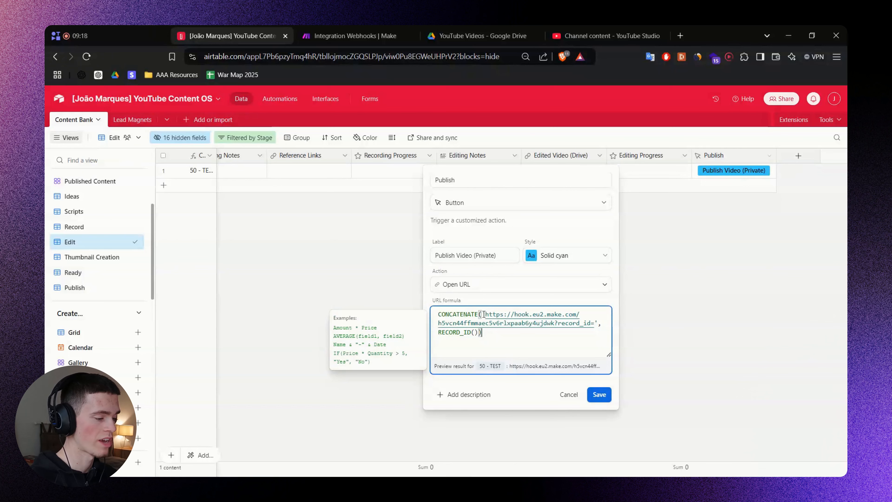
{"action": "left_click_drag", "start_coordinate": [489, 314], "coordinate": [597, 323]}
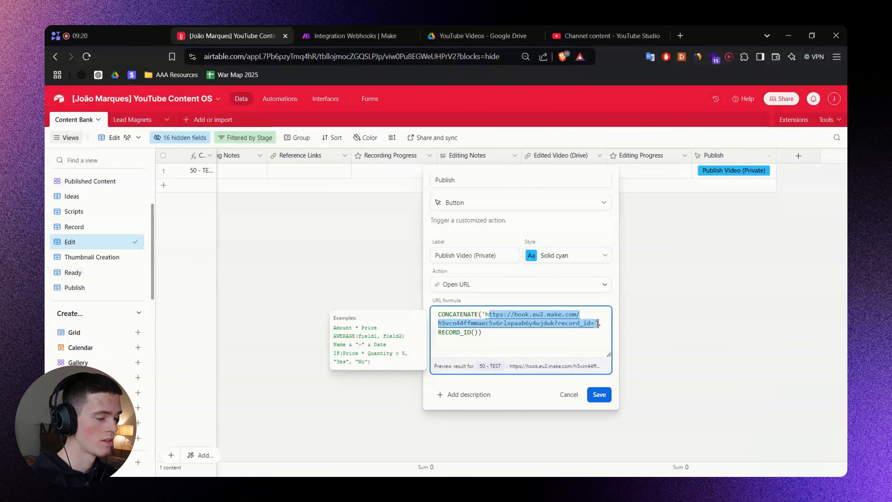
{"action": "double_click", "coordinate": [564, 323]}
{"action": "left_click", "coordinate": [505, 331]}
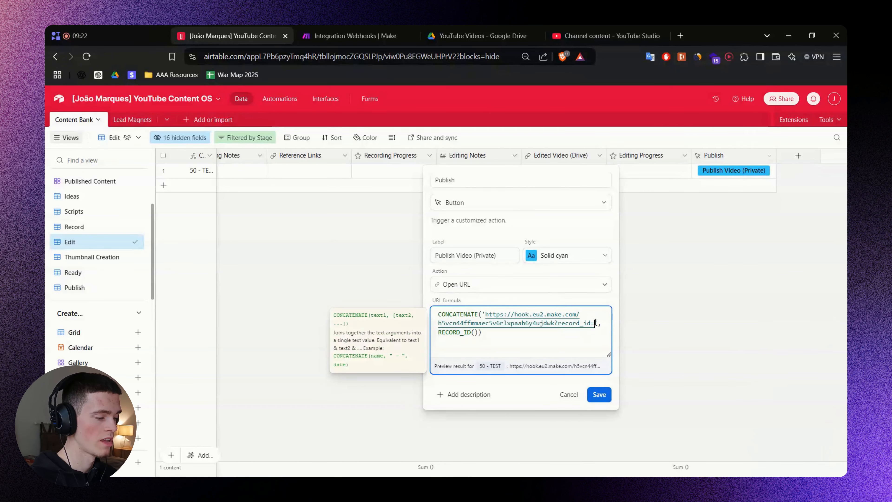
{"action": "left_click", "coordinate": [492, 331]}
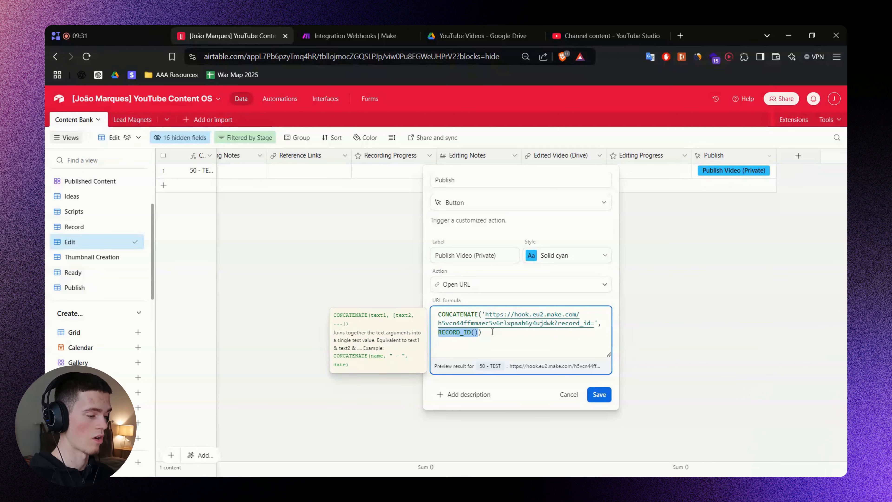
Save the Publish button field and have the custom webhook redetermine its data structure.
{"action": "left_click", "coordinate": [607, 392]}
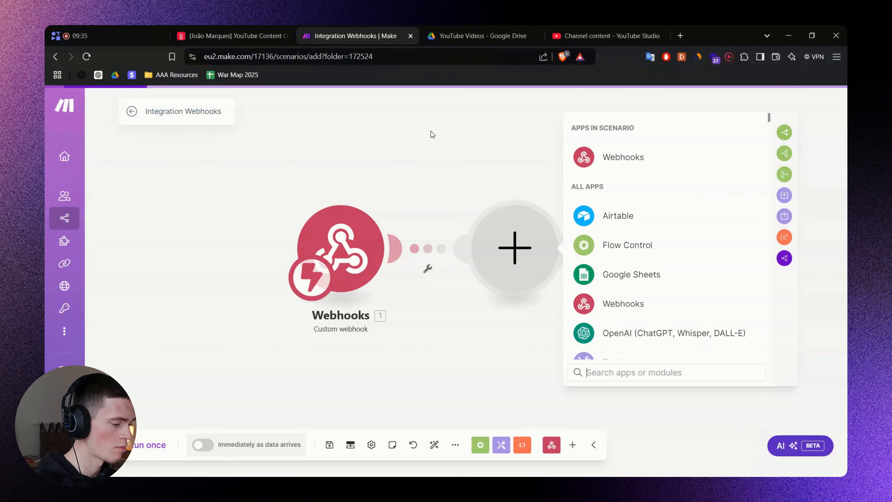
{"action": "left_click", "coordinate": [424, 265]}
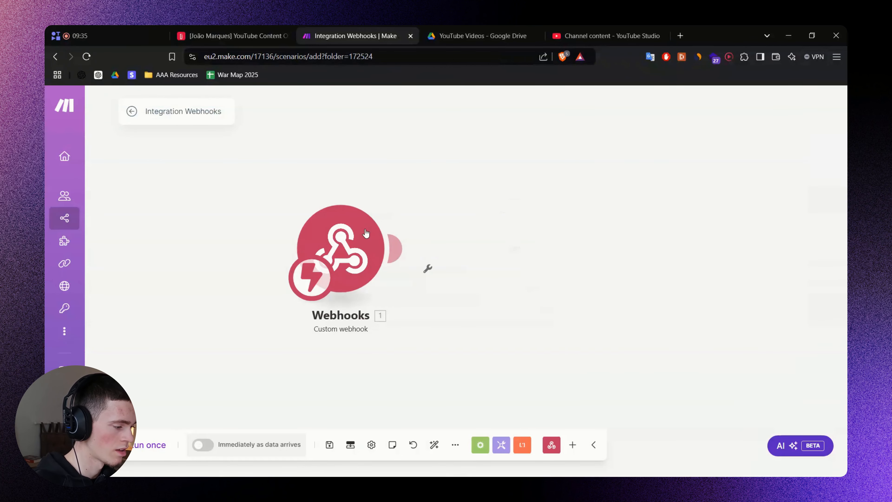
{"action": "left_click", "coordinate": [365, 233]}
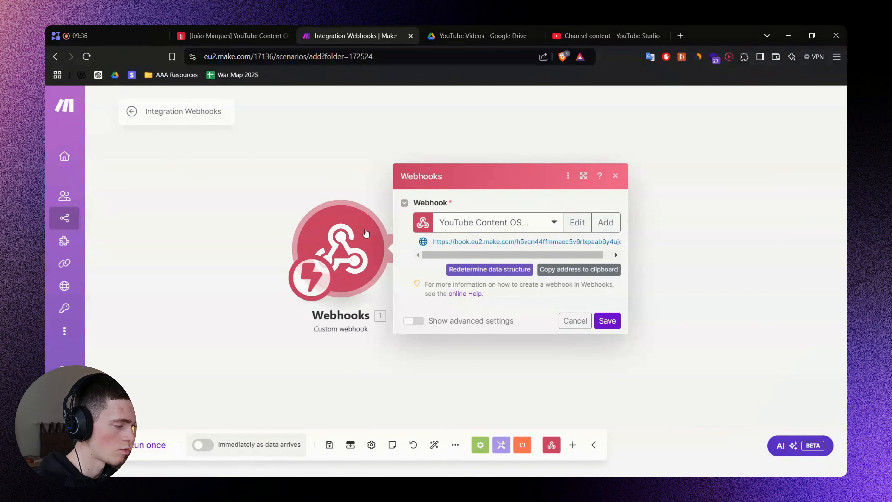
{"action": "left_click", "coordinate": [476, 274]}
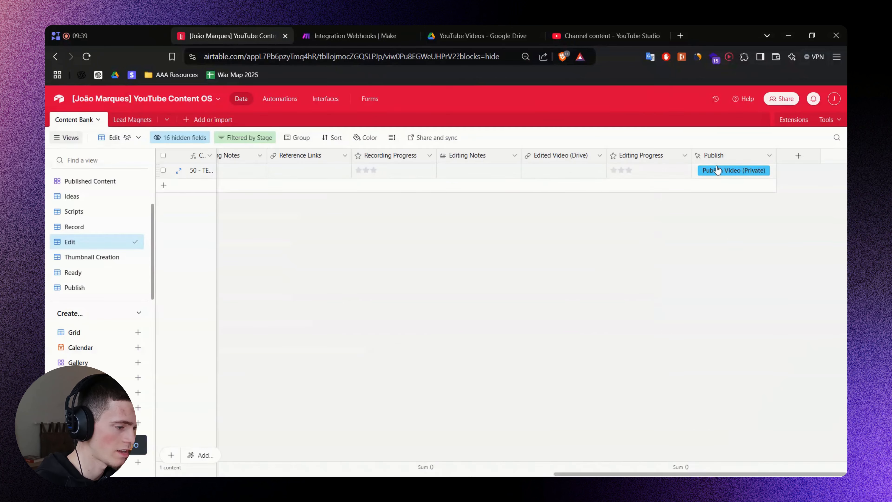
Fire the TEST record's Publish button and check the record_id in the called webhook URL.
{"action": "left_click", "coordinate": [717, 171]}
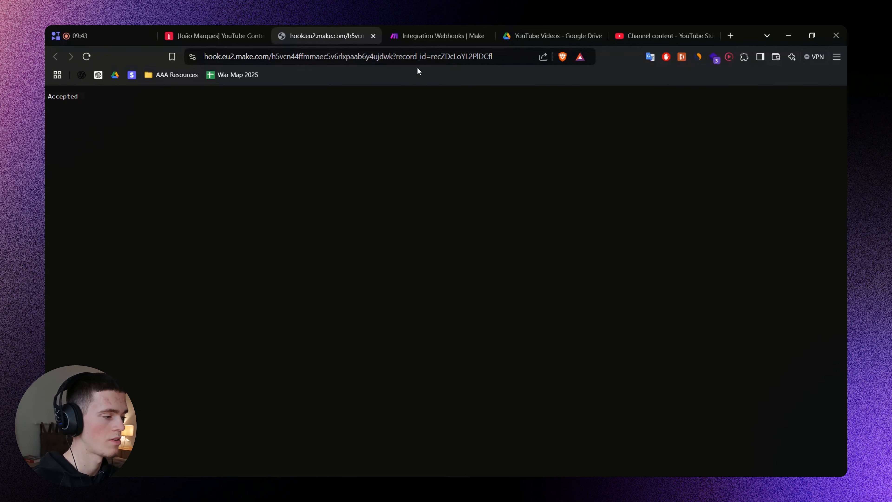
{"action": "double_click", "coordinate": [416, 57]}
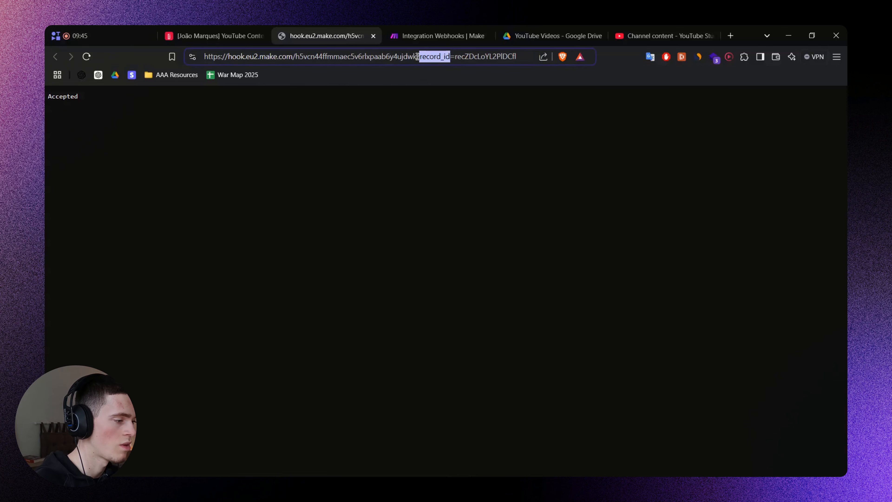
{"action": "left_click", "coordinate": [524, 54], "text": "shift"}
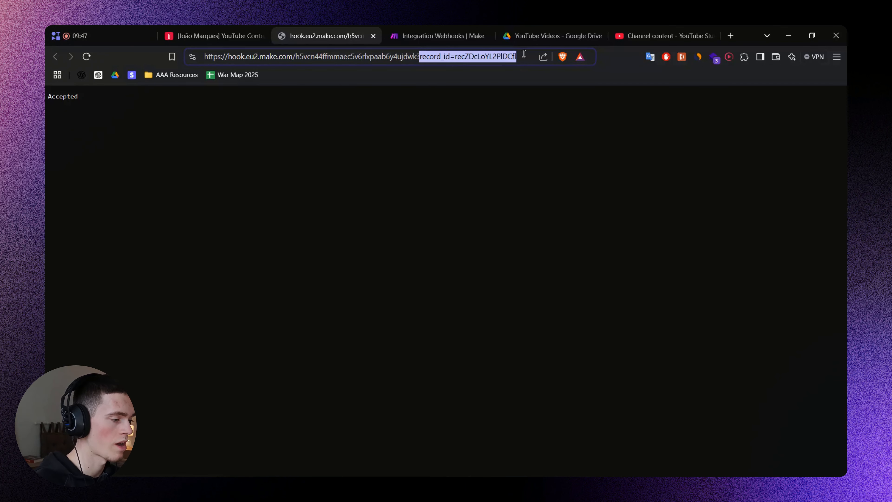
{"action": "double_click", "coordinate": [494, 56]}
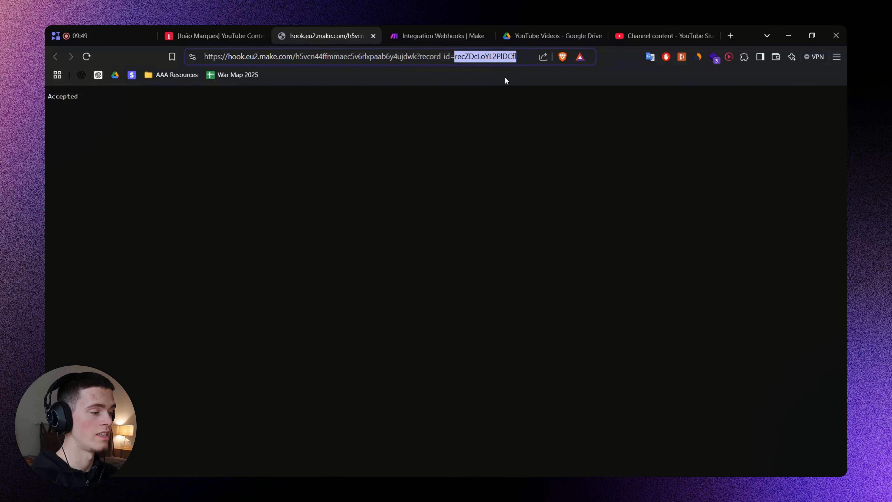
{"action": "left_click", "coordinate": [226, 28]}
{"action": "left_click", "coordinate": [491, 171]}
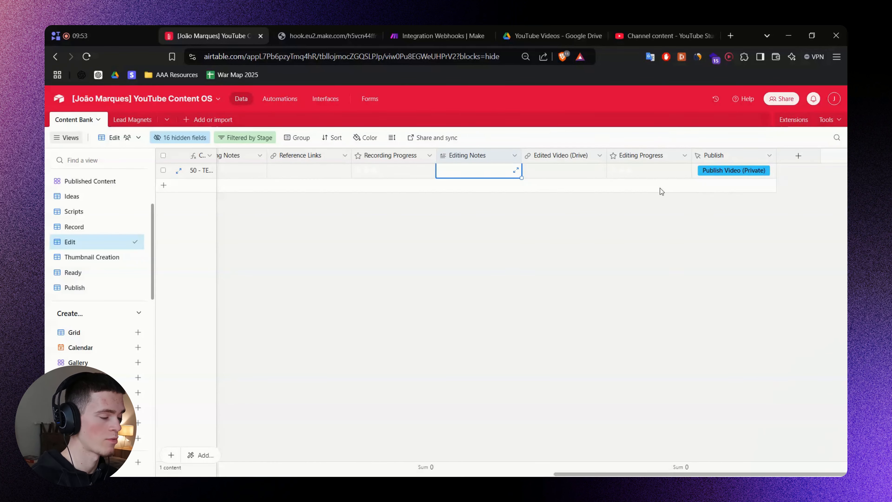
Fire the Publish button on several rows, checking each record ID in the webhook address.
{"action": "left_click", "coordinate": [613, 195]}
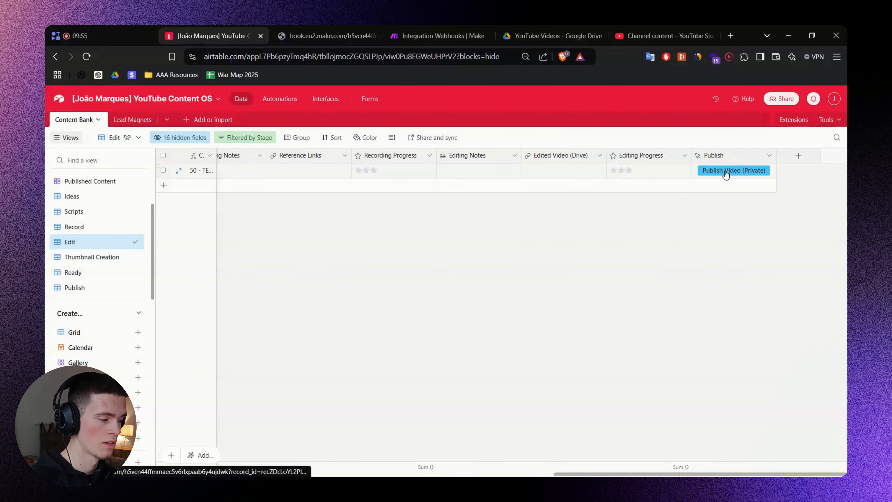
{"action": "left_click", "coordinate": [726, 173]}
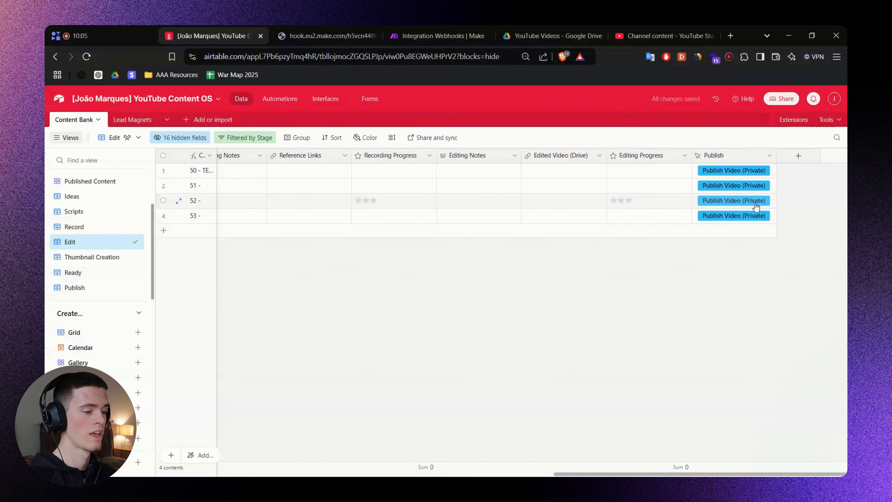
{"action": "left_click", "coordinate": [736, 189]}
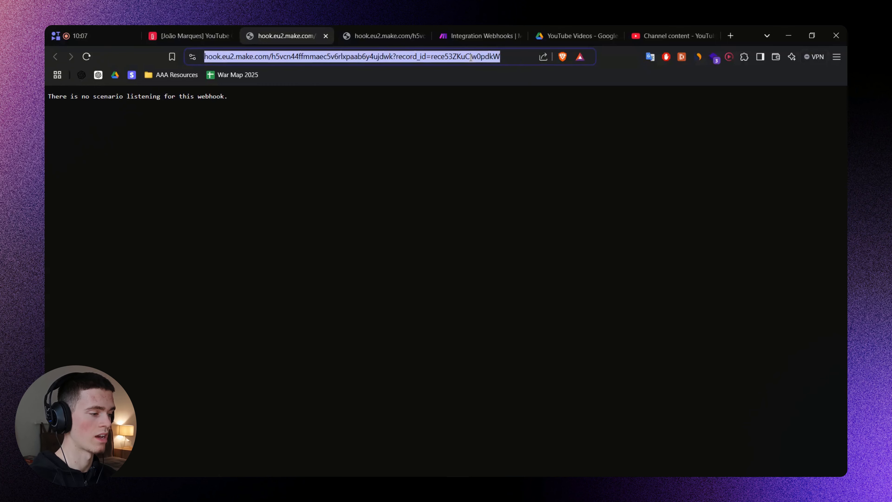
{"action": "double_click", "coordinate": [472, 61]}
{"action": "left_click", "coordinate": [190, 30]}
{"action": "left_click", "coordinate": [732, 197]}
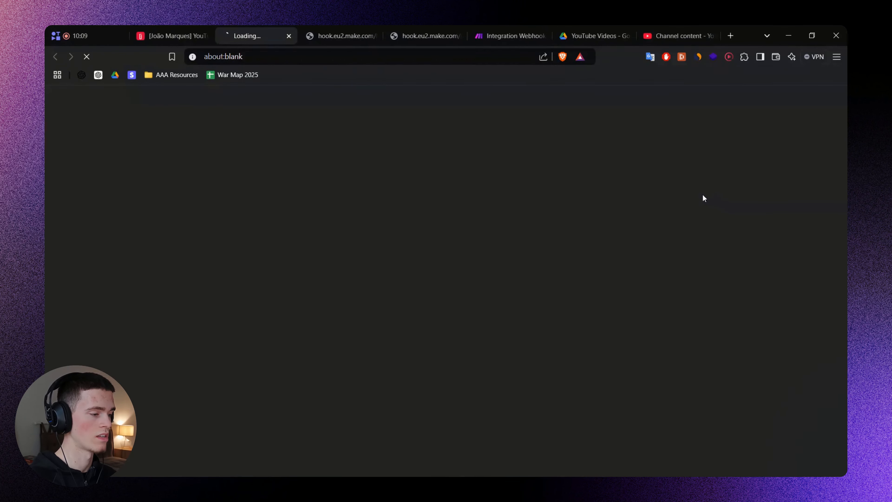
{"action": "double_click", "coordinate": [486, 56]}
{"action": "left_click", "coordinate": [190, 31]}
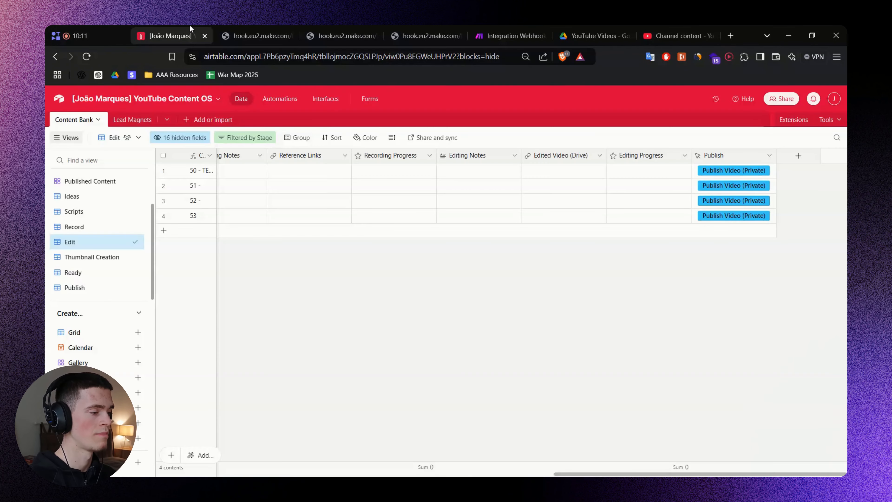
{"action": "left_click", "coordinate": [701, 210]}
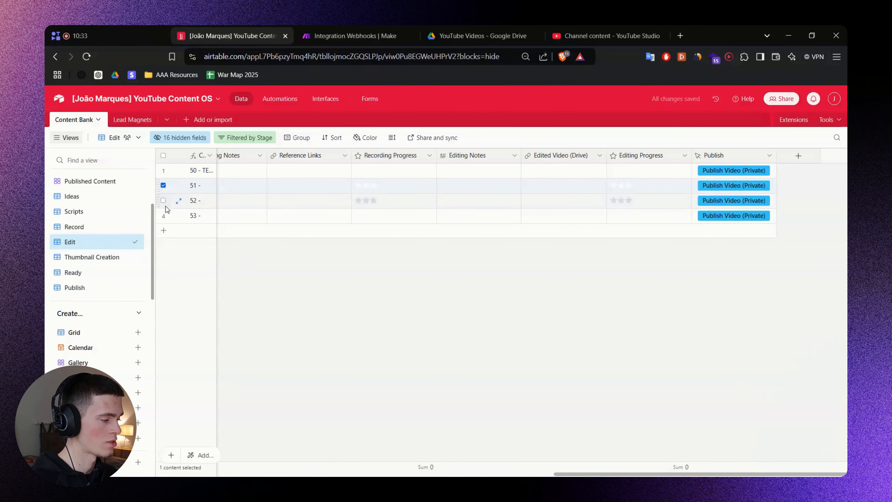
Delete the extra test rows 51, 52 and 53 from the table.
{"action": "left_click", "coordinate": [163, 200]}
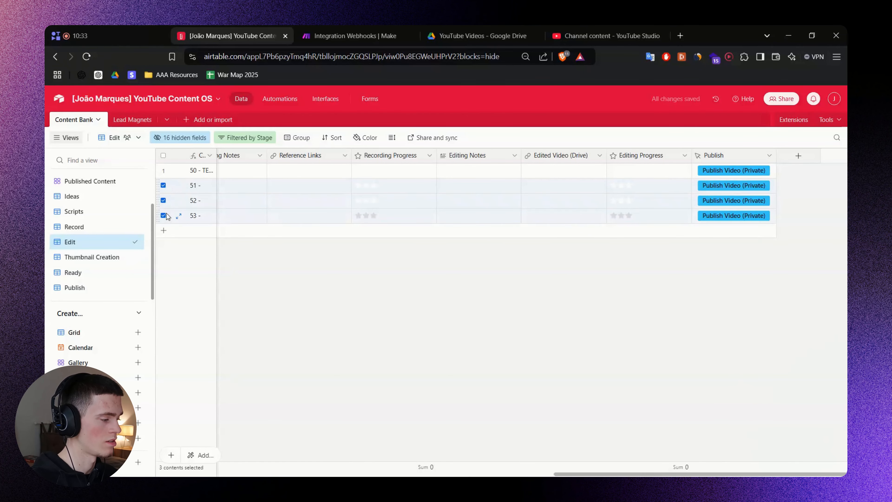
{"action": "left_click", "coordinate": [164, 215]}
{"action": "right_click", "coordinate": [266, 190]}
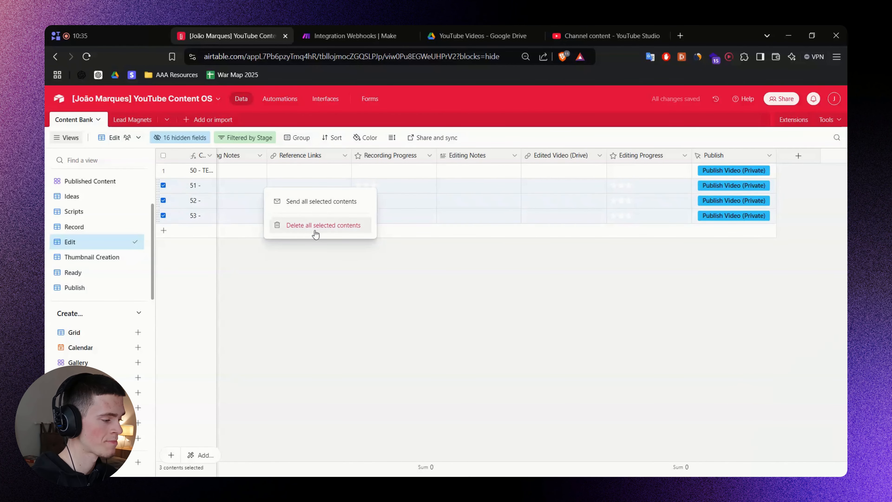
{"action": "left_click", "coordinate": [295, 226]}
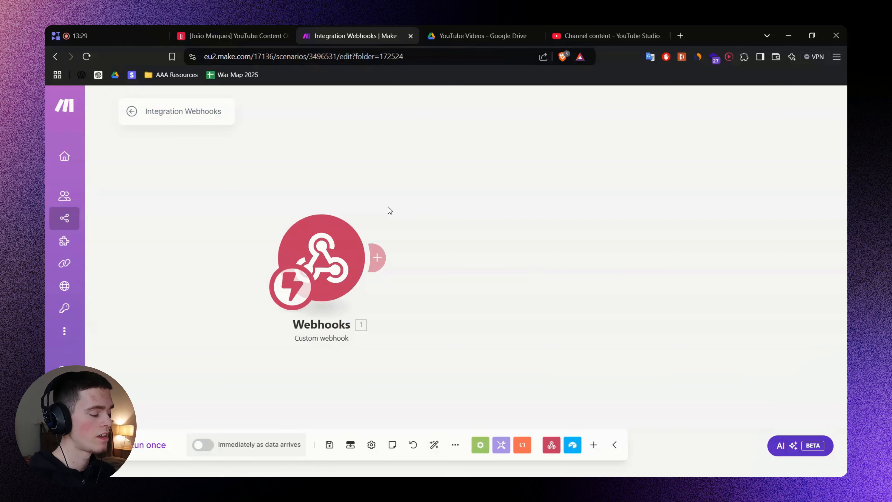
Add an Airtable Get a Record module after the webhook.
{"action": "left_click", "coordinate": [379, 257]}
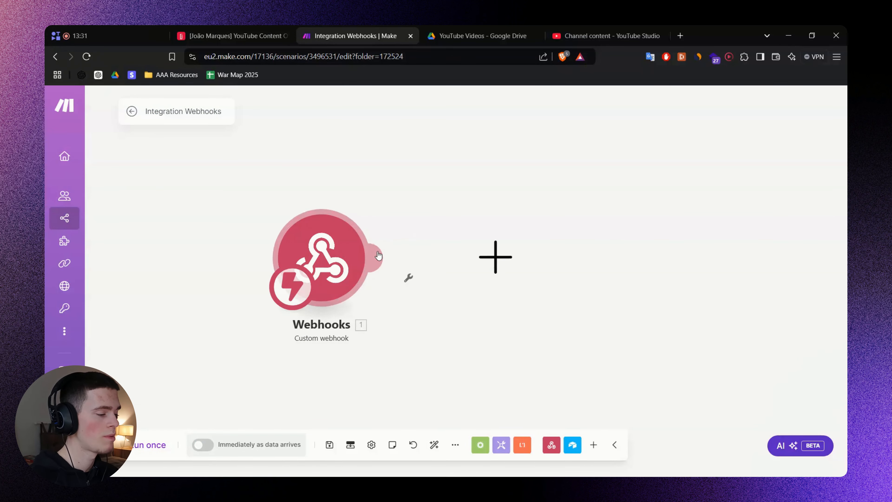
{"action": "left_click", "coordinate": [599, 254]}
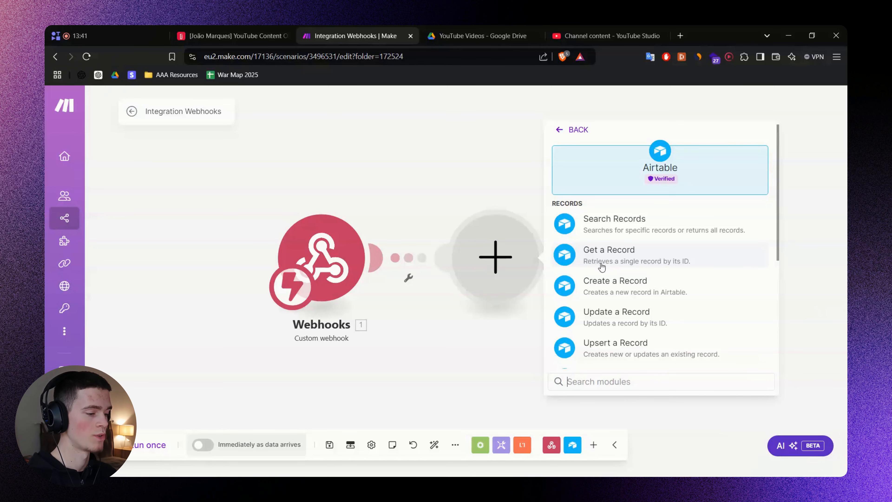
{"action": "left_click", "coordinate": [713, 263]}
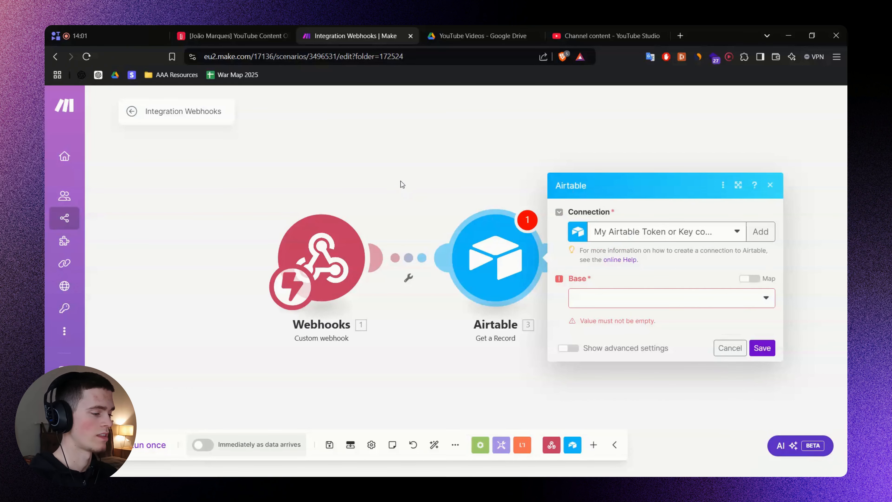
Point it at YouTube Content OS's Content Bank table, map record_id into Record ID, and save.
{"action": "left_click_drag", "start_coordinate": [402, 182], "coordinate": [385, 180]}
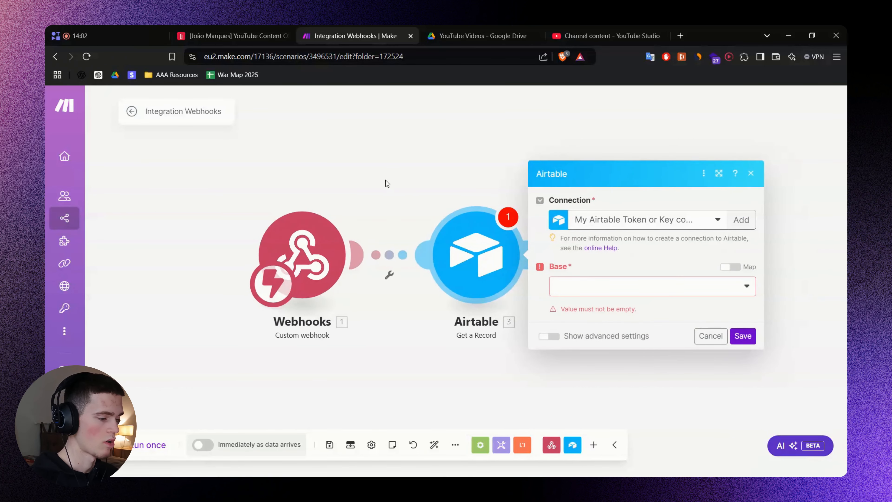
{"action": "left_click", "coordinate": [594, 293]}
{"action": "left_click", "coordinate": [637, 291]}
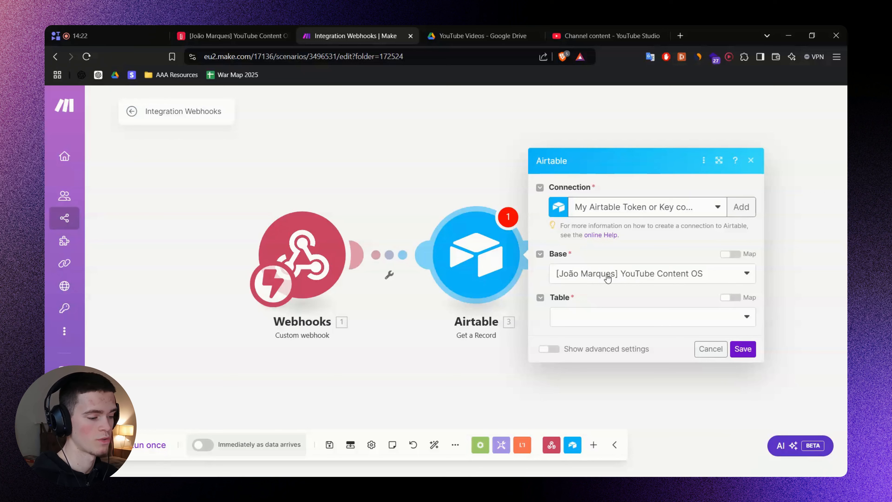
{"action": "left_click", "coordinate": [619, 313]}
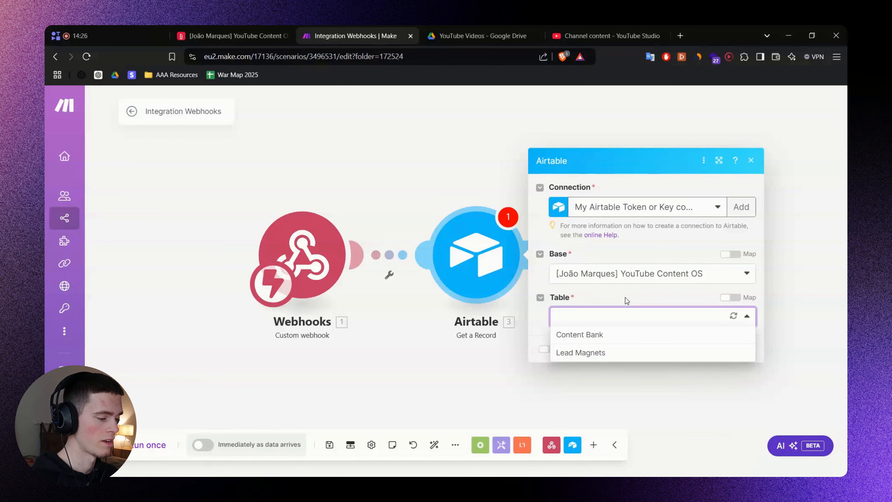
{"action": "left_click", "coordinate": [600, 335]}
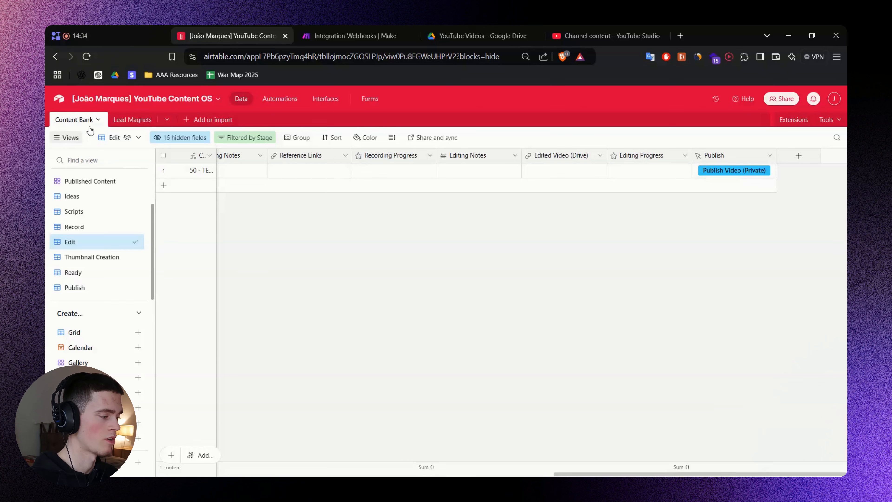
{"action": "left_click", "coordinate": [332, 35]}
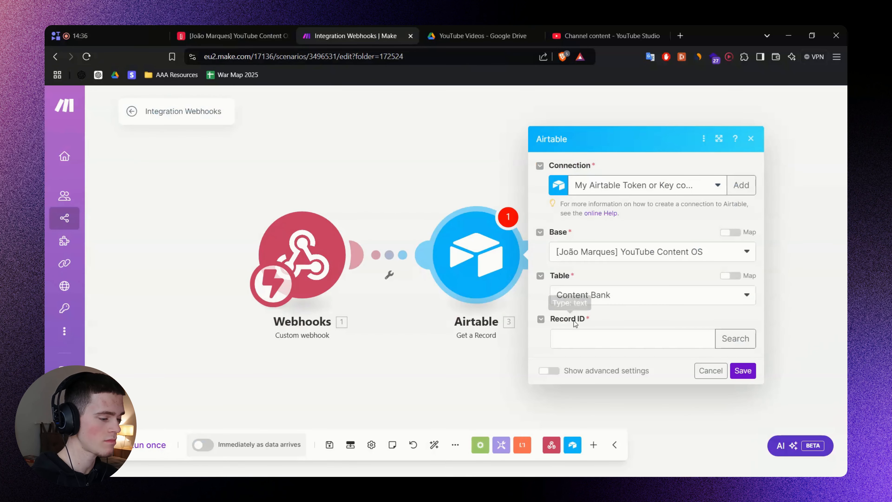
{"action": "left_click", "coordinate": [574, 336]}
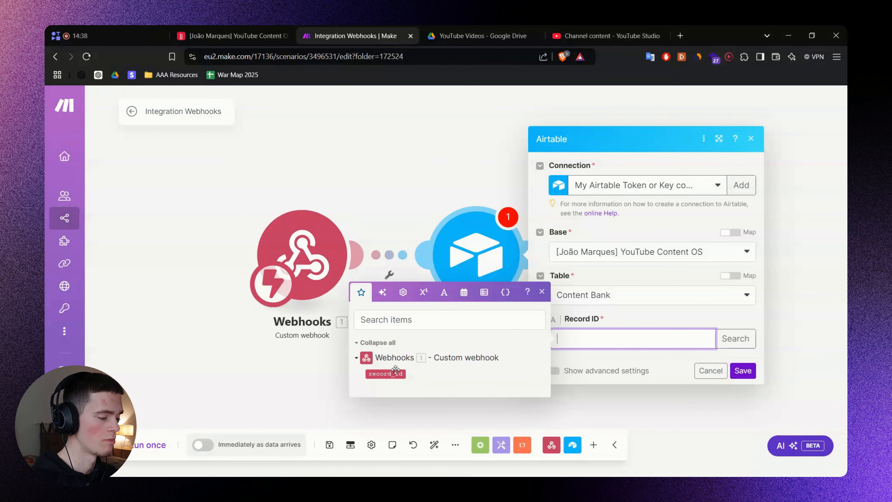
{"action": "left_click", "coordinate": [385, 373]}
{"action": "left_click", "coordinate": [623, 361]}
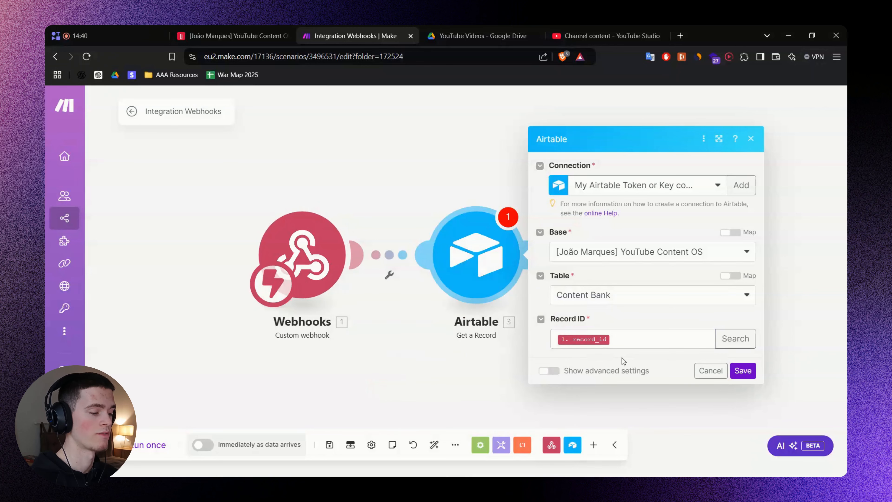
{"action": "left_click", "coordinate": [746, 375]}
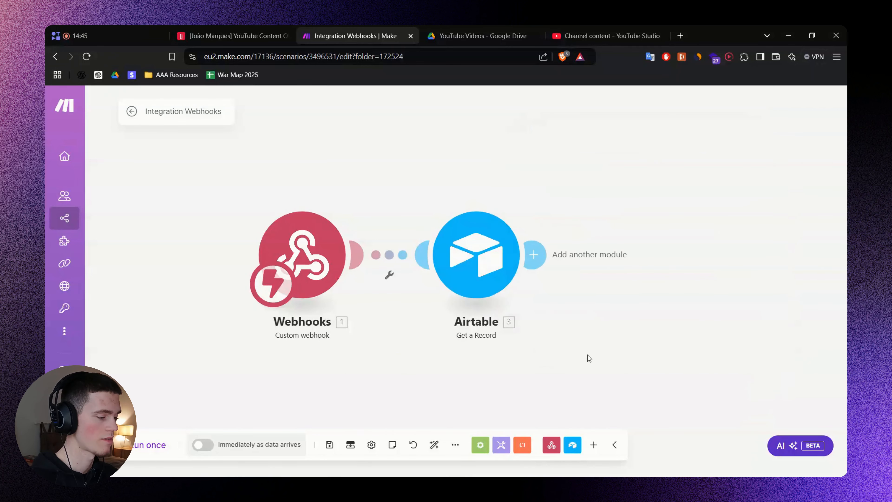
Start the Make scenario listening with Run once, then go to the Airtable table.
{"action": "left_click", "coordinate": [143, 445]}
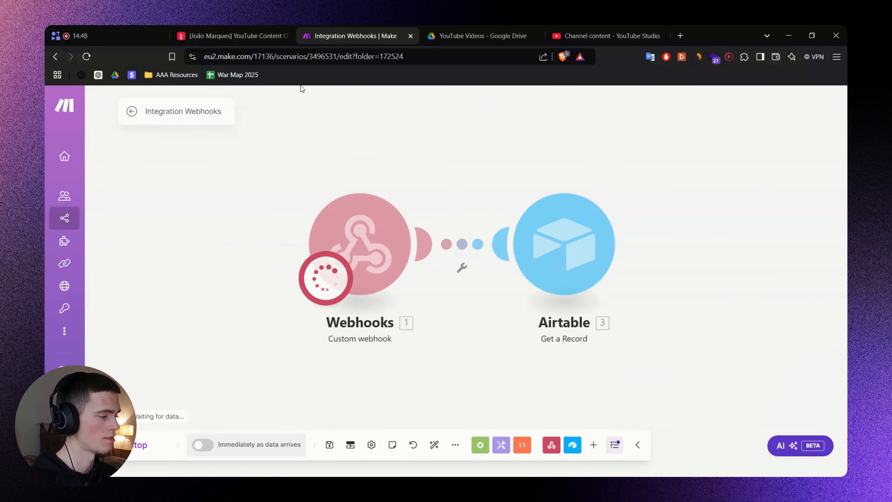
{"action": "left_click", "coordinate": [218, 36]}
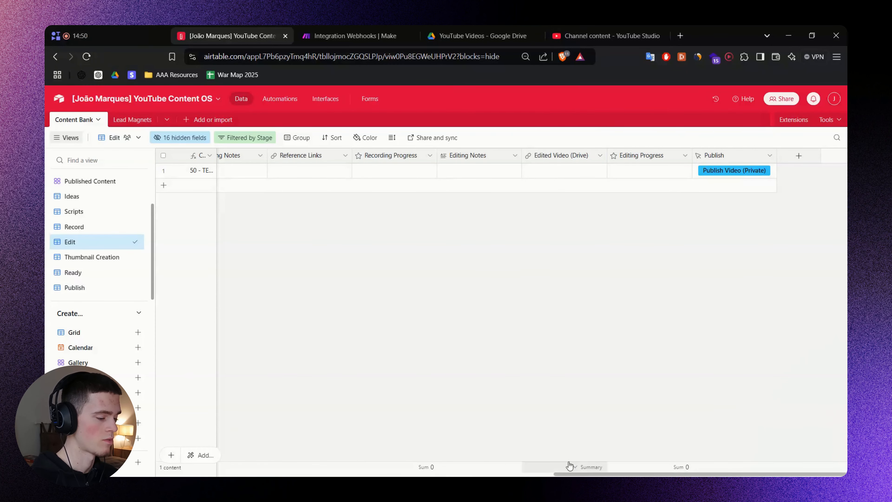
{"action": "scroll", "coordinate": [366, 456], "scroll_direction": "left", "scroll_amount": 10}
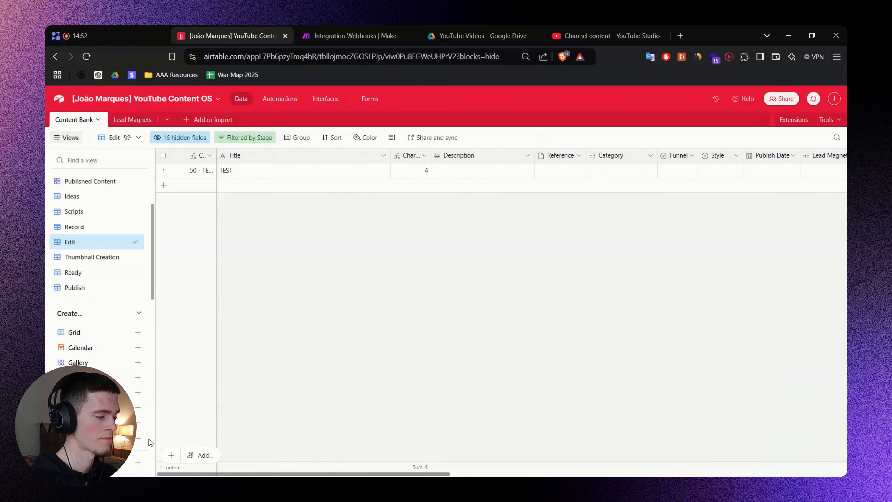
Set the TEST record's Description to 'Descriptiondoias od' and fire its Publish Video (Private) button.
{"action": "left_click", "coordinate": [463, 170]}
{"action": "type", "text": "TES"}
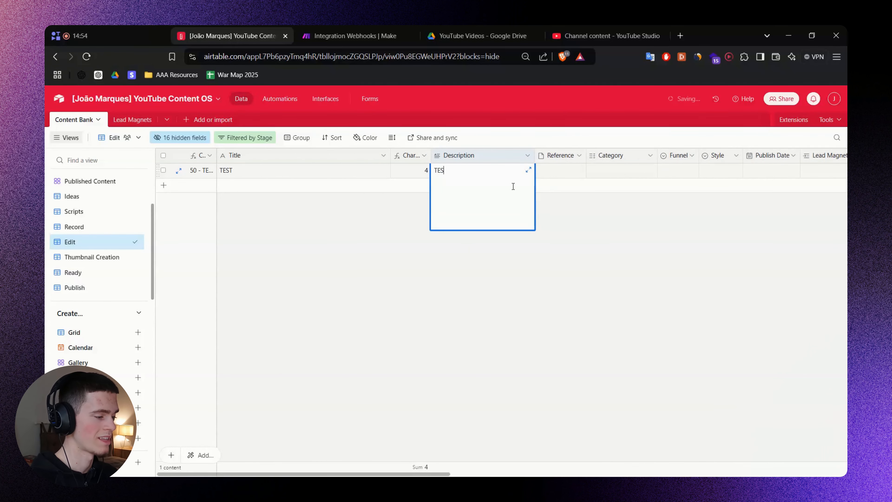
{"action": "key", "text": "ctrl+a"}
{"action": "type", "text": "De"}
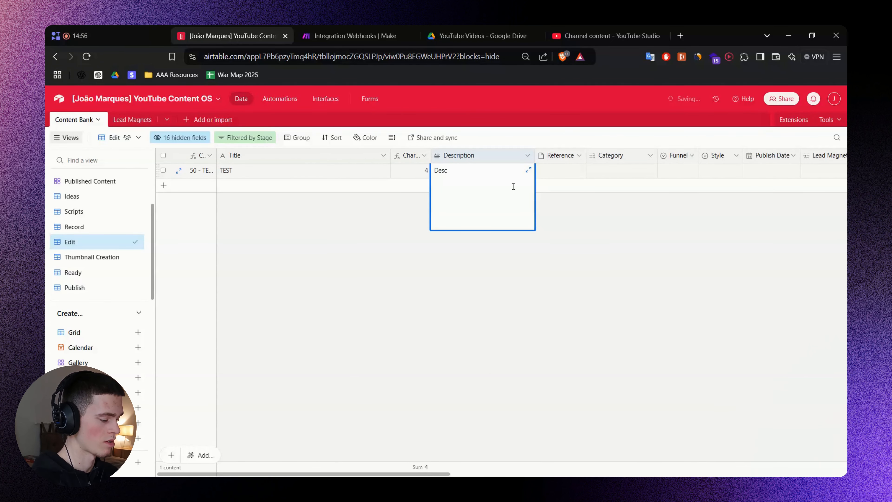
{"action": "type", "text": "scriptiondoias odasdasd"}
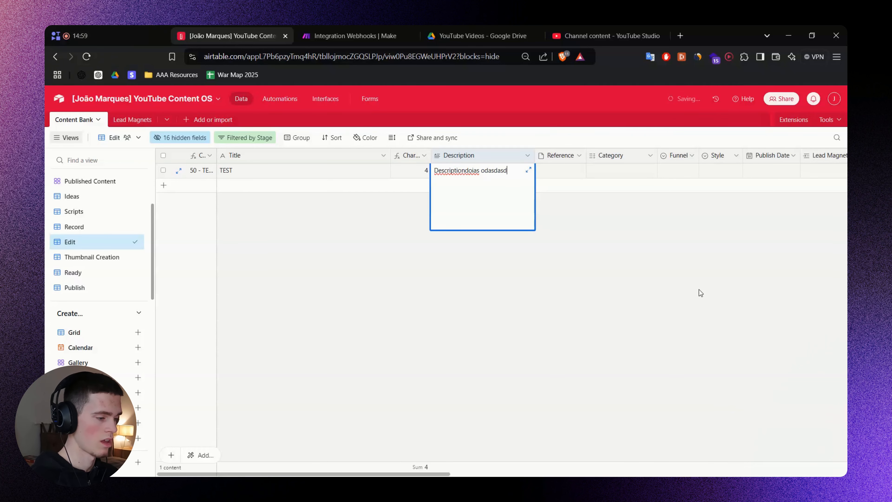
{"action": "left_click", "coordinate": [369, 211]}
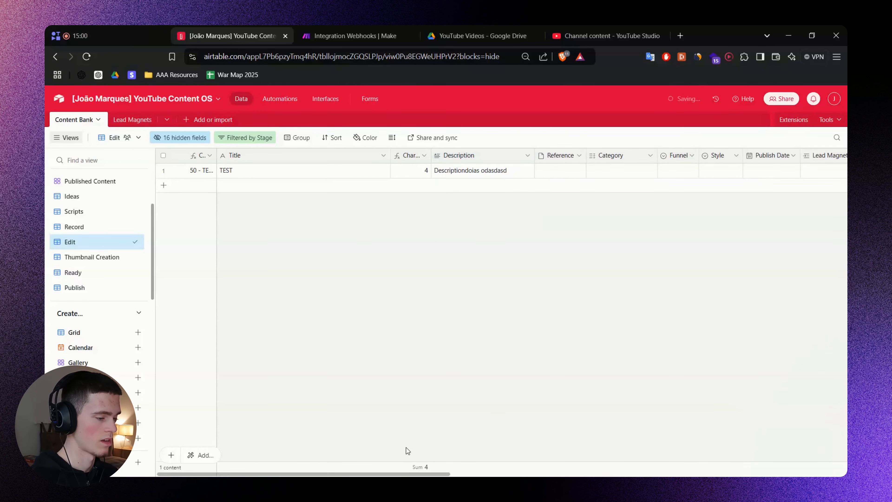
{"action": "left_click_drag", "start_coordinate": [406, 474], "coordinate": [803, 404]}
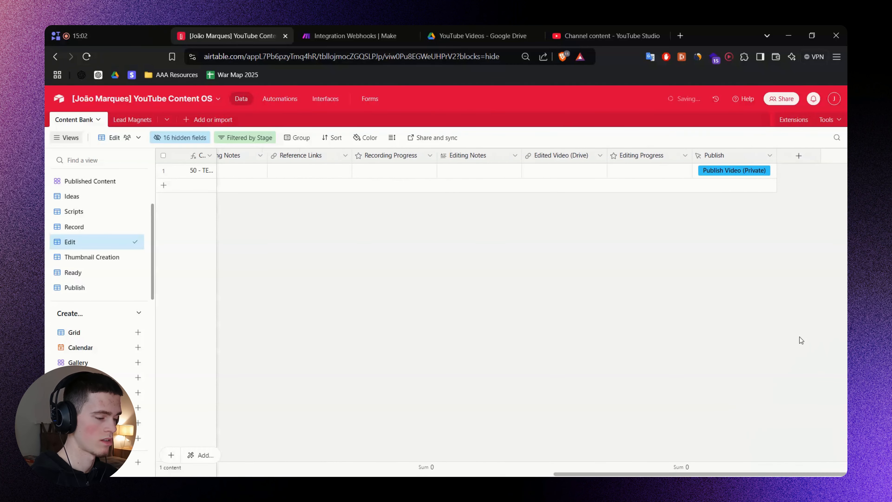
{"action": "left_click", "coordinate": [726, 170]}
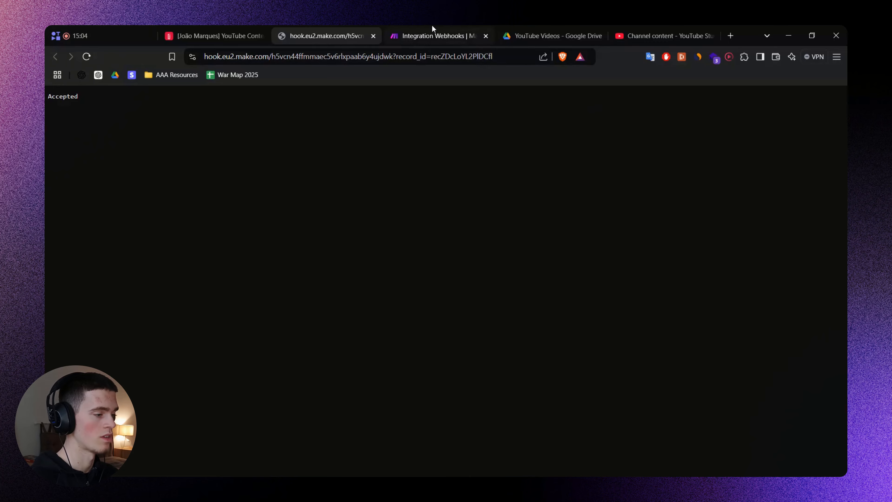
Close the Accepted response tab and open the Airtable module's run output.
{"action": "left_click", "coordinate": [432, 35]}
{"action": "left_click", "coordinate": [374, 35]}
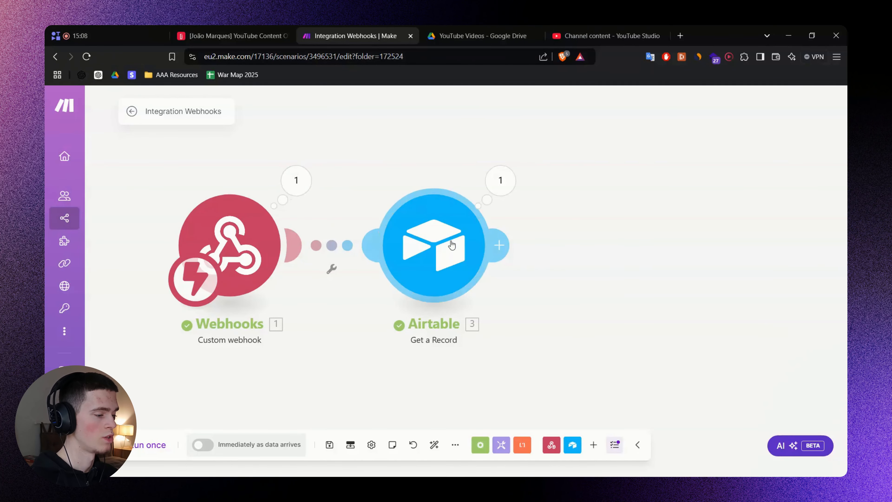
{"action": "left_click", "coordinate": [444, 244]}
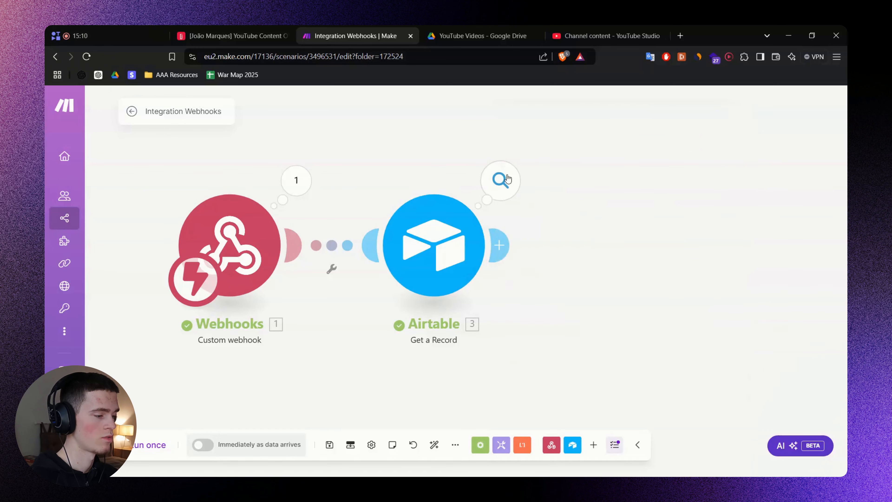
{"action": "left_click", "coordinate": [508, 179]}
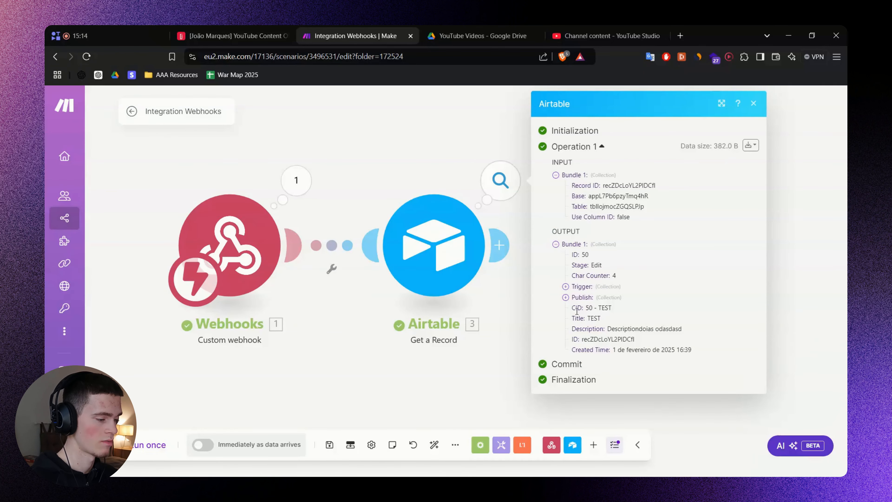
Review the output's Description and Created Time, expanding the Publish and Trigger collections.
{"action": "double_click", "coordinate": [624, 332]}
{"action": "left_click", "coordinate": [579, 346]}
{"action": "triple_click", "coordinate": [684, 347]}
{"action": "left_click", "coordinate": [581, 297]}
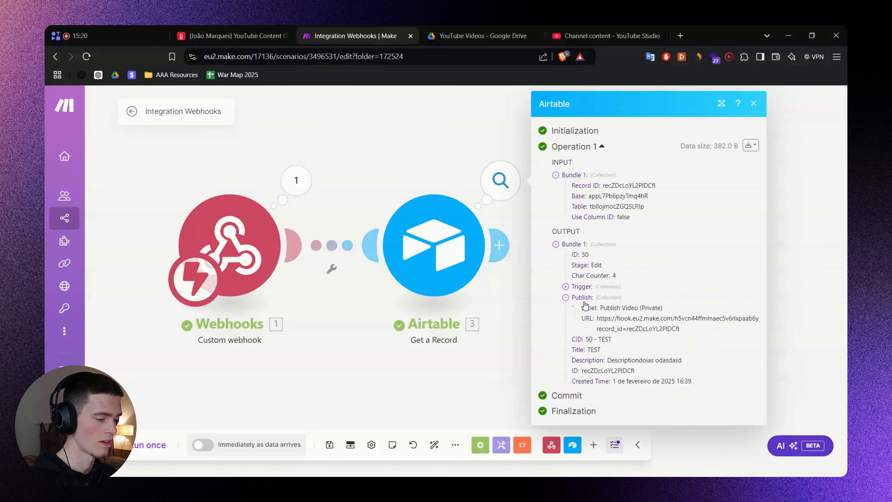
{"action": "left_click", "coordinate": [579, 287]}
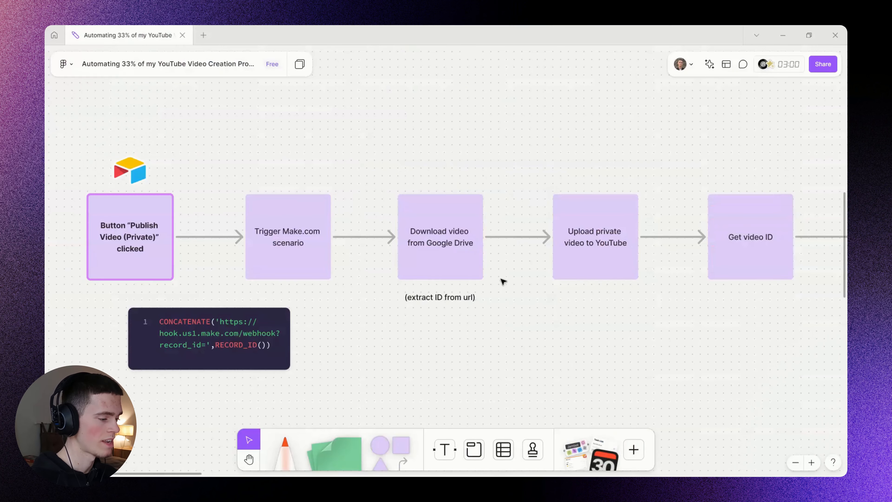
Select FigJam's Download video from Google Drive box and its note, then view the YouTube Videos Drive folder.
{"action": "scroll", "coordinate": [534, 311], "scroll_direction": "right", "scroll_amount": 3}
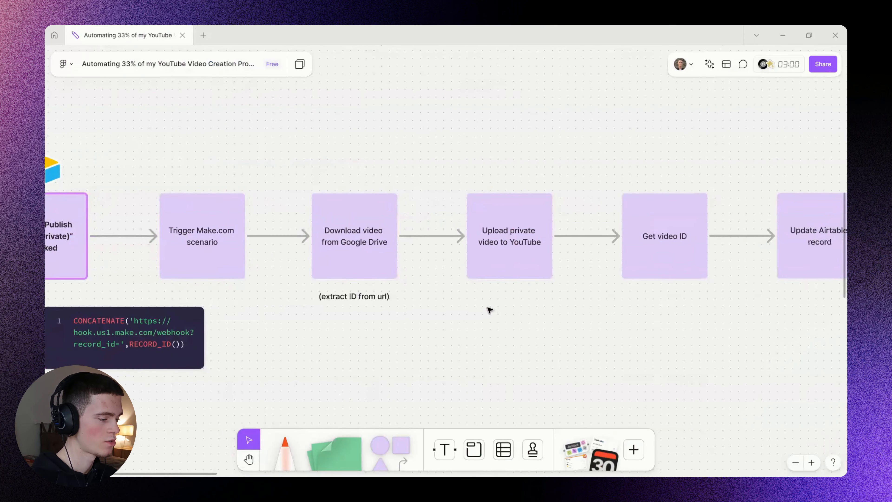
{"action": "left_click_drag", "start_coordinate": [282, 156], "coordinate": [414, 334]}
{"action": "scroll", "coordinate": [455, 337], "scroll_direction": "left", "scroll_amount": 1}
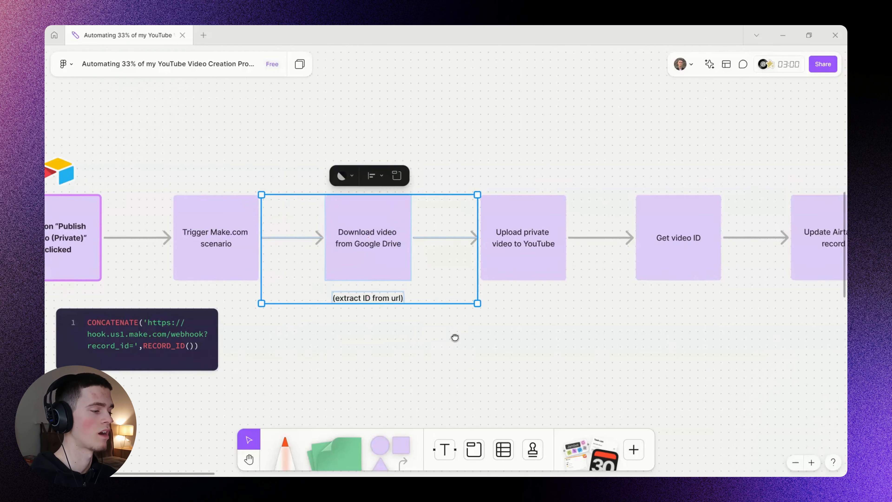
{"action": "scroll", "coordinate": [455, 337], "scroll_direction": "left", "scroll_amount": 3}
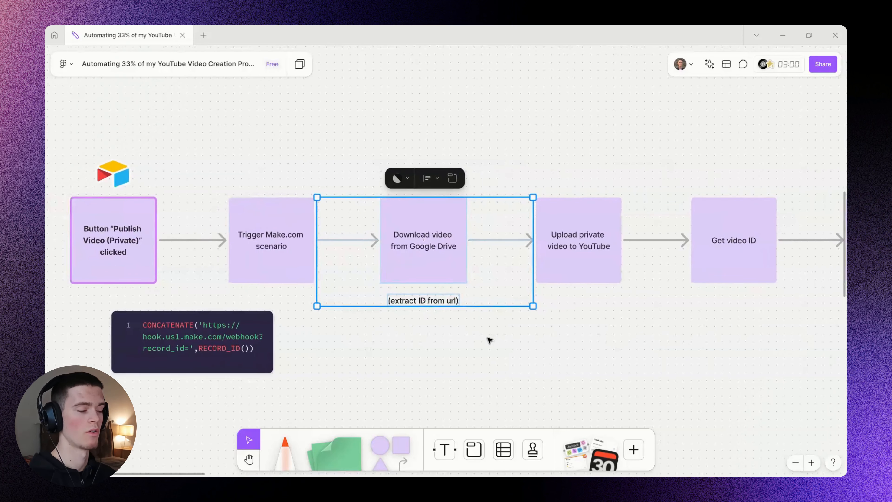
{"action": "key", "text": "alt+Tab"}
{"action": "left_click", "coordinate": [481, 33]}
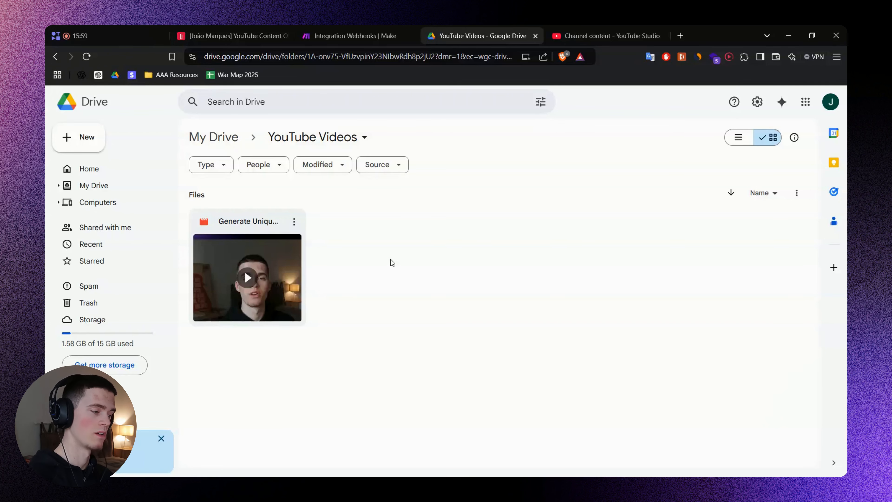
Compare Airtable, Make and Drive against FigJam's upload and get video ID steps.
{"action": "left_click", "coordinate": [244, 28]}
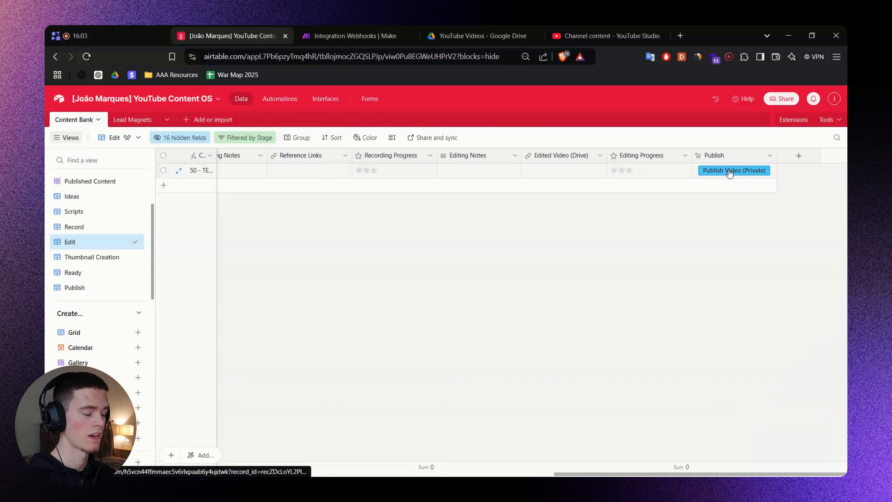
{"action": "left_click", "coordinate": [389, 32]}
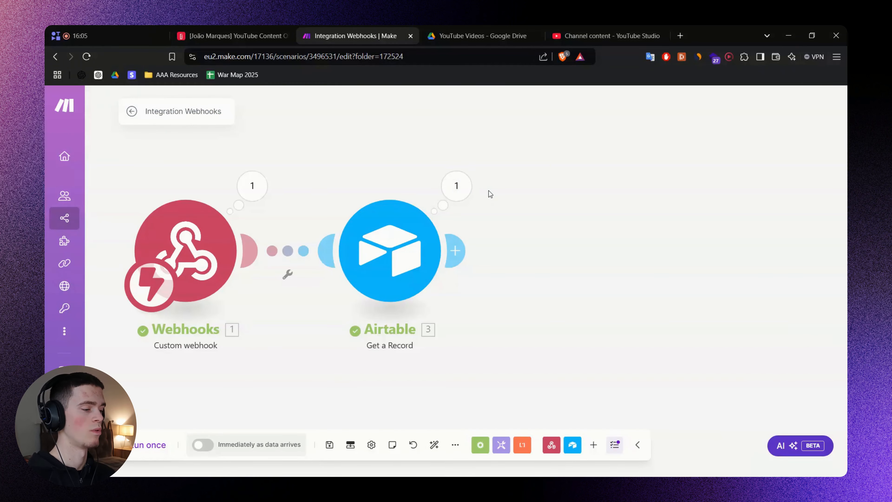
{"action": "left_click", "coordinate": [481, 34]}
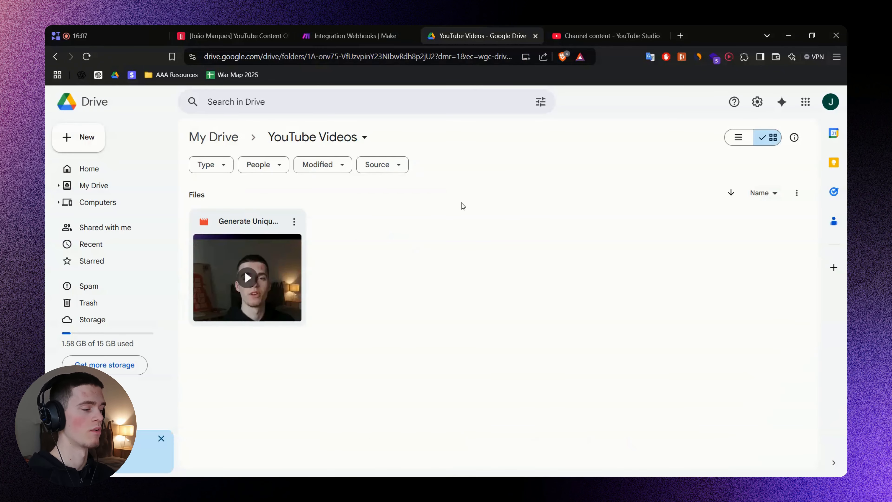
{"action": "key", "text": "alt+Tab"}
{"action": "left_click", "coordinate": [652, 331]}
{"action": "left_click_drag", "start_coordinate": [602, 276], "coordinate": [525, 288]}
{"action": "left_click_drag", "start_coordinate": [436, 193], "coordinate": [686, 311]}
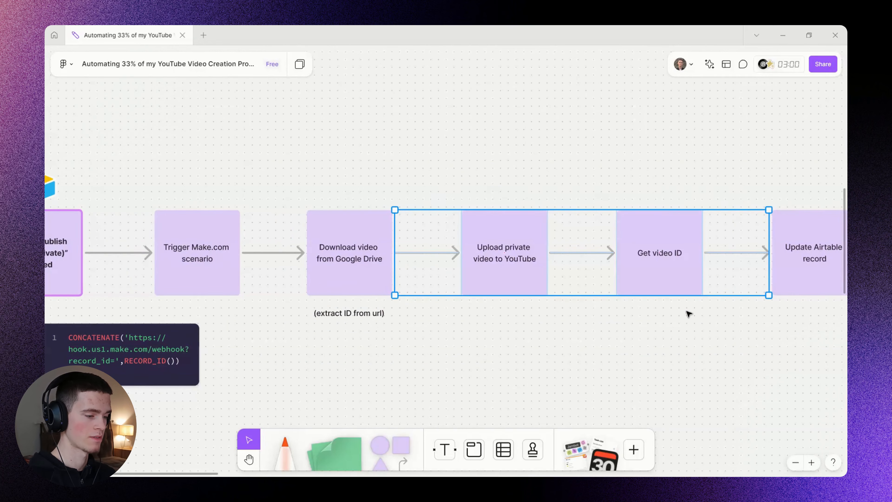
{"action": "key", "text": "alt+Tab"}
{"action": "left_click", "coordinate": [332, 34]}
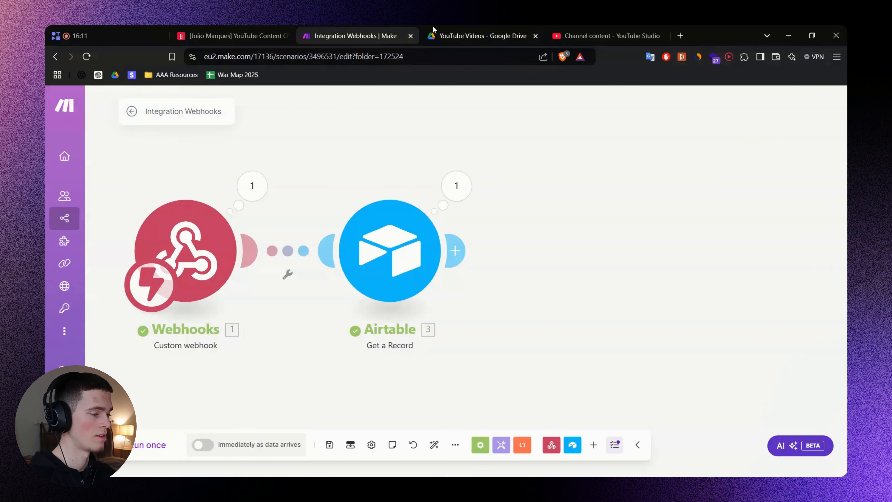
{"action": "left_click", "coordinate": [458, 32]}
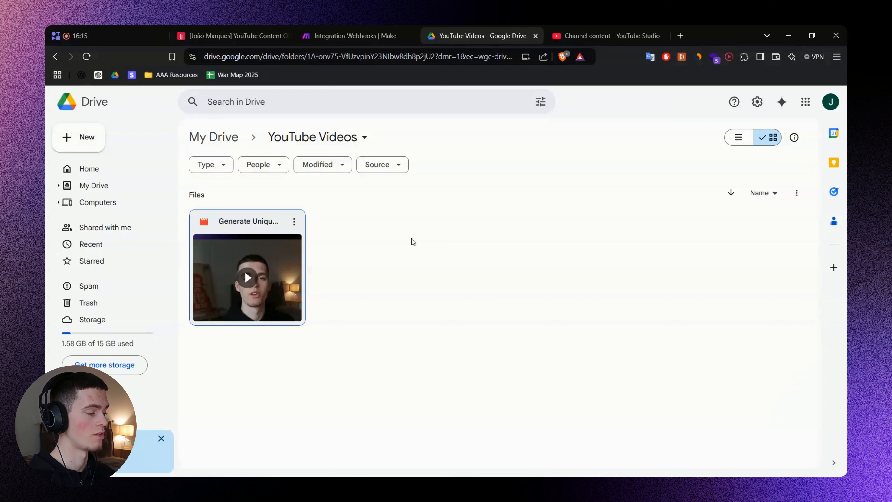
Open Generate Unique Content Ideas with AI.mp4 in a new tab placed before the Drive folder tab.
{"action": "left_click", "coordinate": [402, 278]}
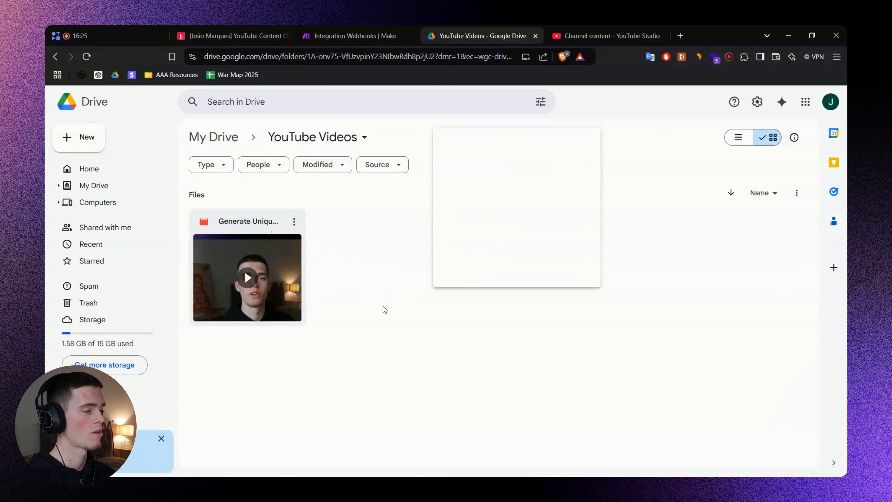
{"action": "left_click", "coordinate": [364, 29]}
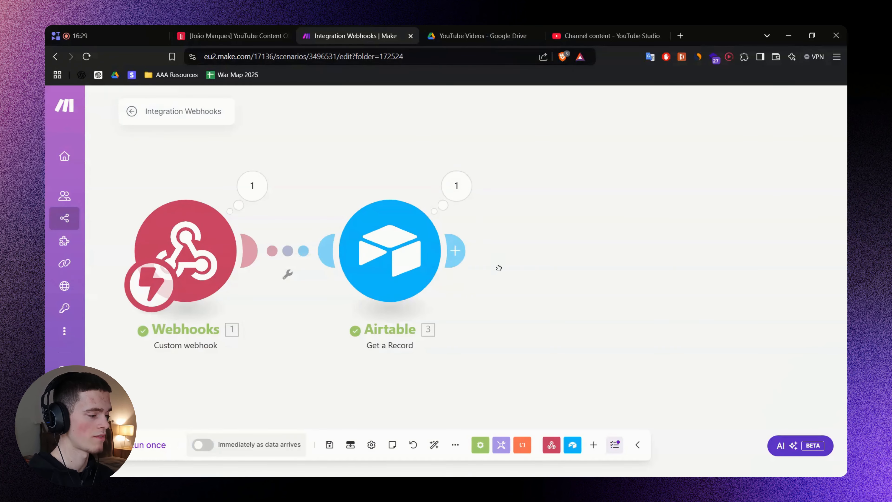
{"action": "left_click_drag", "start_coordinate": [496, 265], "coordinate": [441, 269]}
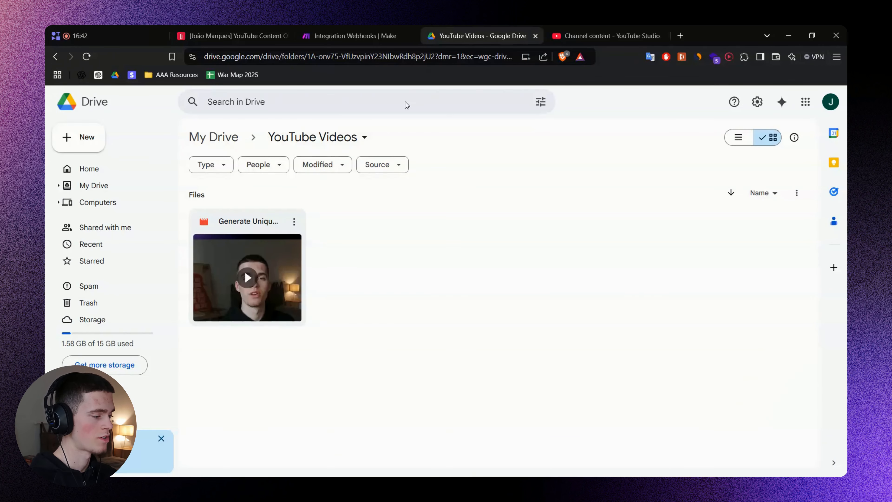
{"action": "left_click", "coordinate": [294, 221]}
{"action": "mouse_move", "coordinate": [344, 244]}
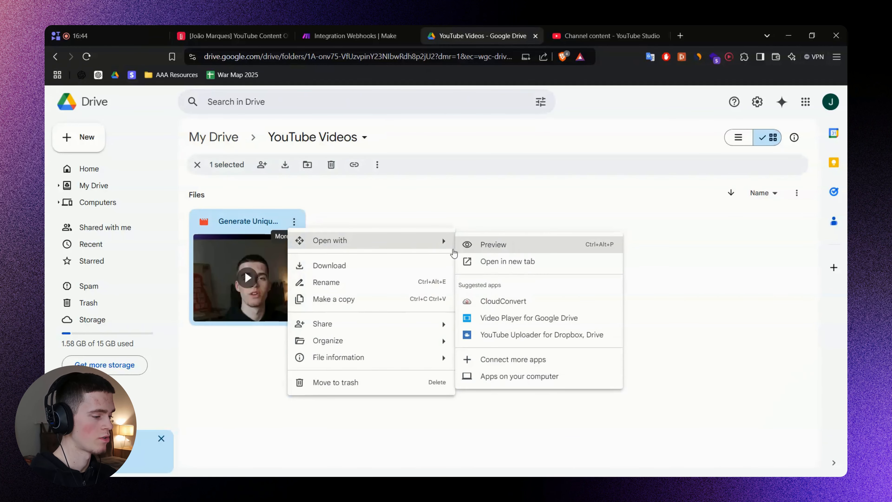
{"action": "left_click", "coordinate": [517, 263]}
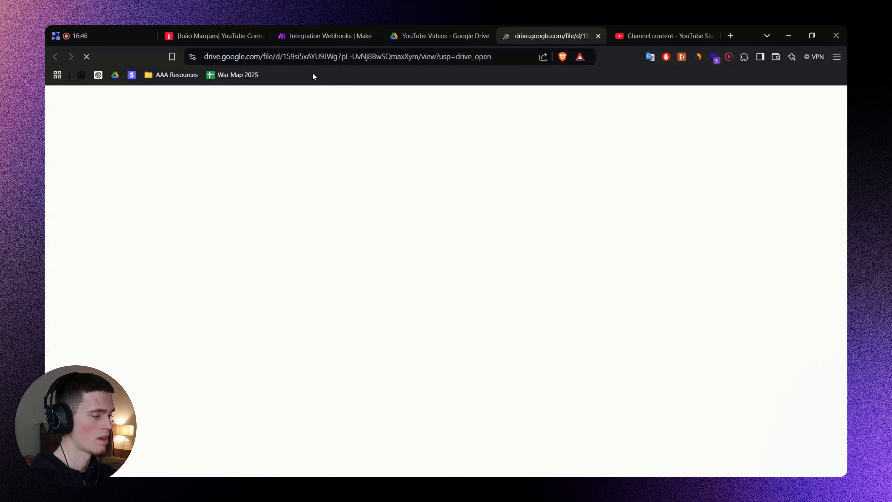
{"action": "left_click", "coordinate": [343, 58]}
{"action": "left_click_drag", "start_coordinate": [545, 26], "coordinate": [449, 26]}
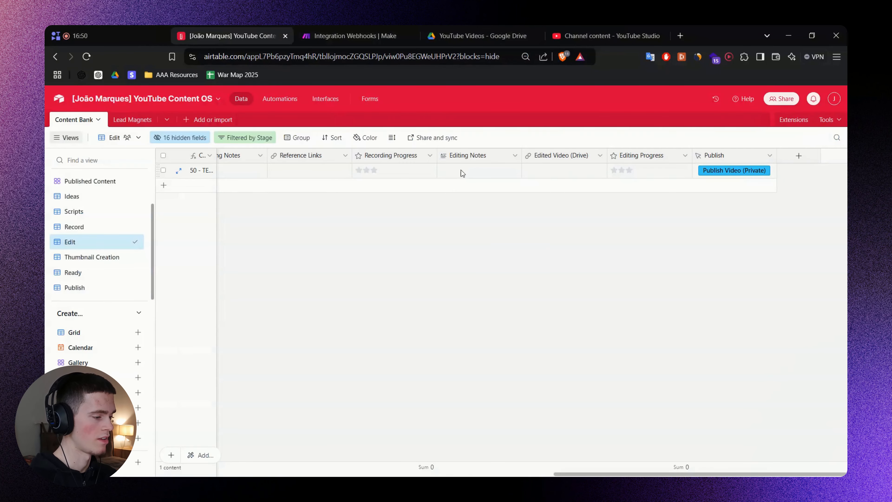
Commit the Drive video link in the TEST record's Edited Video (Drive) cell.
{"action": "left_click", "coordinate": [564, 175]}
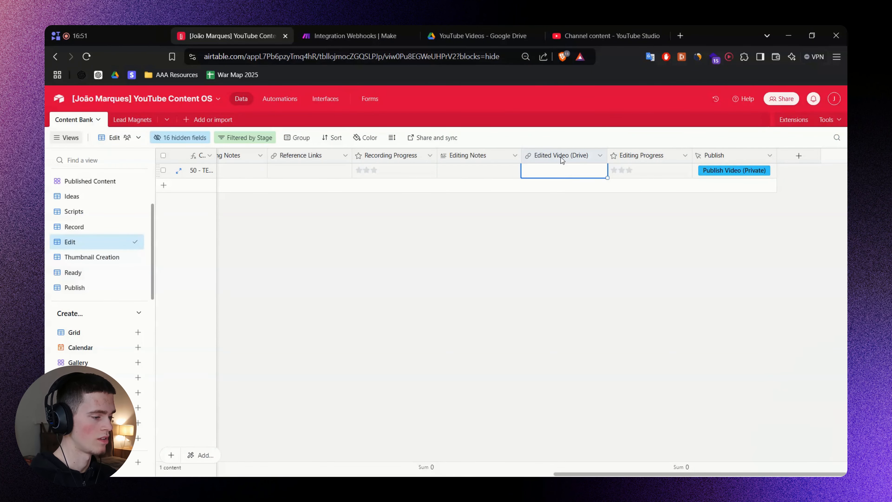
{"action": "left_click", "coordinate": [552, 172]}
{"action": "key", "text": "Return"}
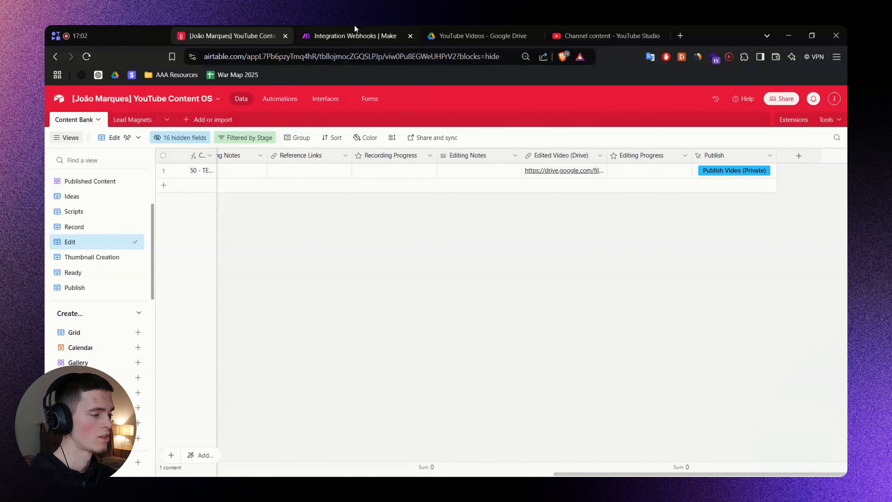
{"action": "left_click", "coordinate": [354, 36]}
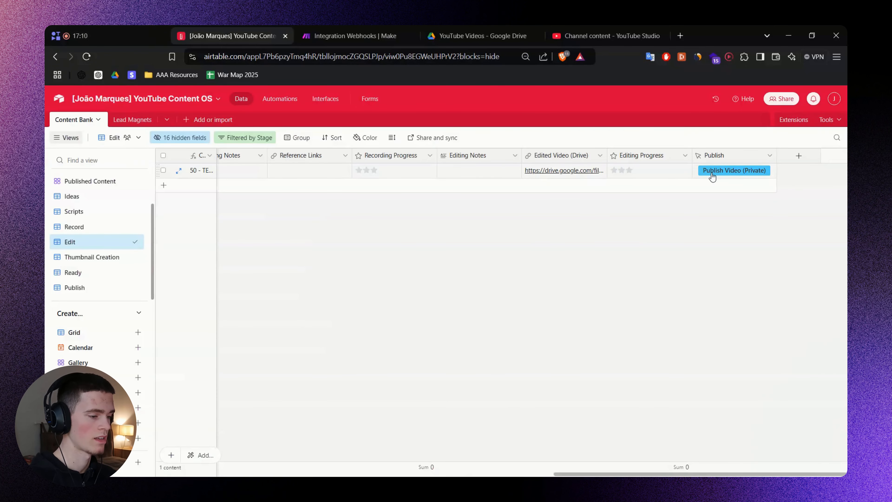
Fire the TEST record's Publish webhook and find the Edited Video (Drive) URL in Airtable's output.
{"action": "left_click", "coordinate": [717, 209]}
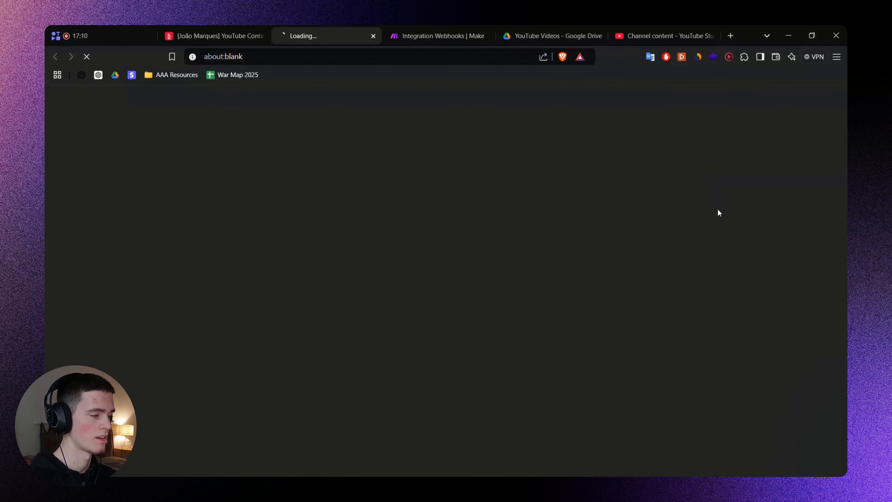
{"action": "key", "text": "ctrl+w"}
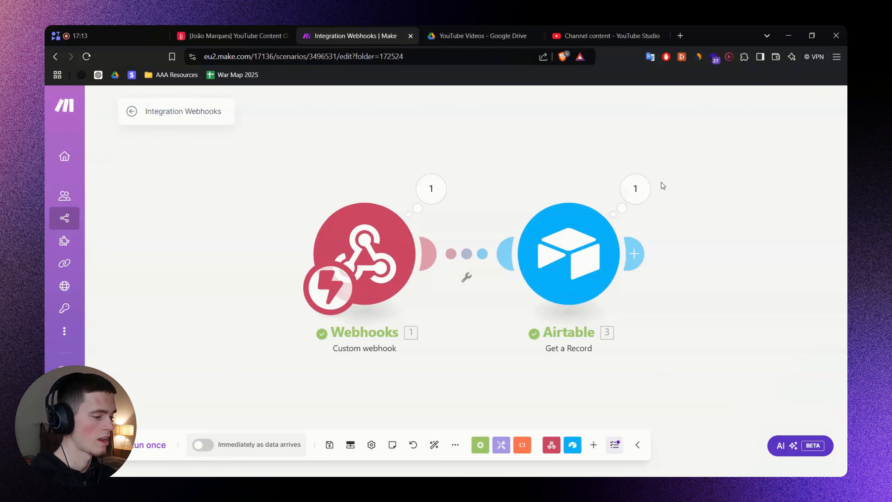
{"action": "left_click", "coordinate": [635, 188]}
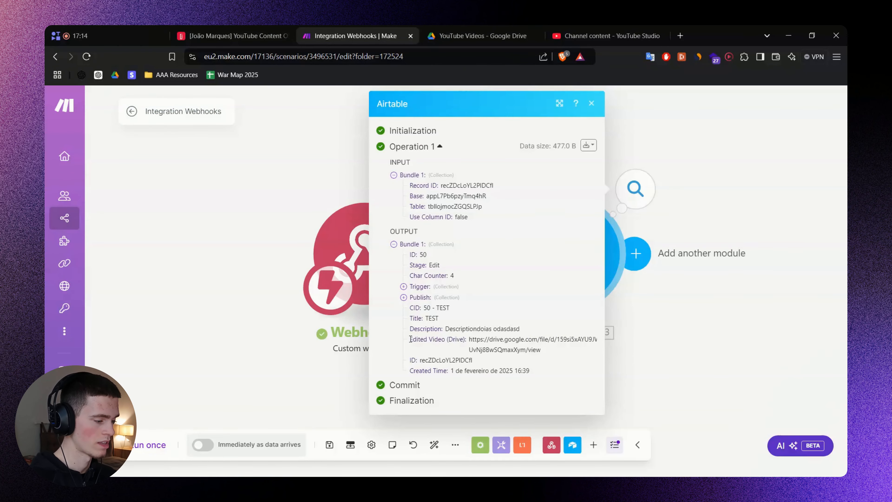
{"action": "left_click_drag", "start_coordinate": [411, 339], "coordinate": [560, 335]}
{"action": "double_click", "coordinate": [478, 338]}
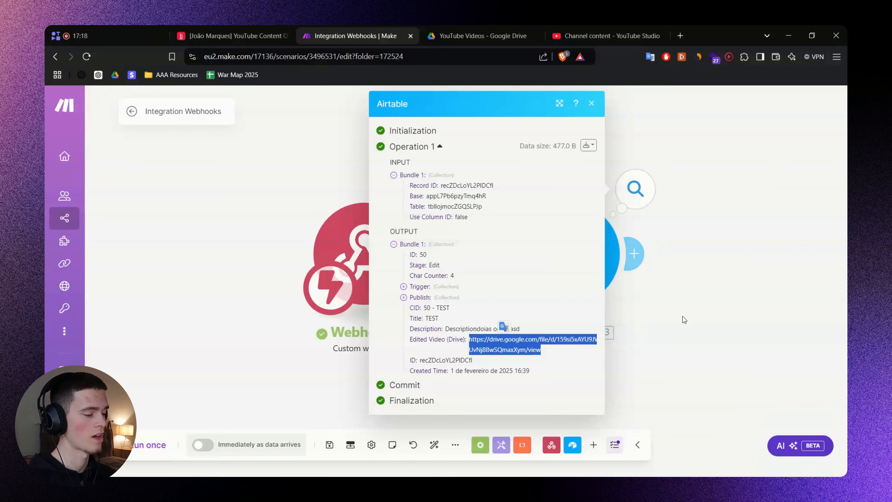
Add a new empty module after the Get a Record module.
{"action": "left_click", "coordinate": [548, 347]}
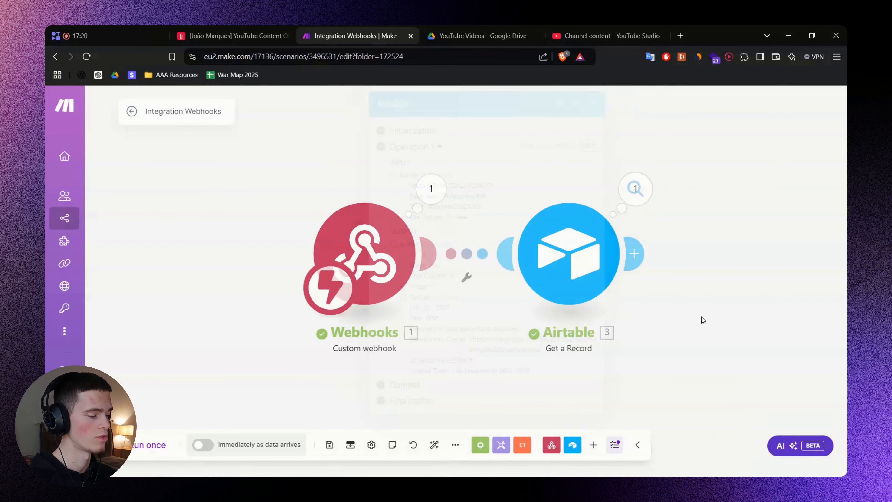
{"action": "left_click_drag", "start_coordinate": [700, 310], "coordinate": [472, 278]}
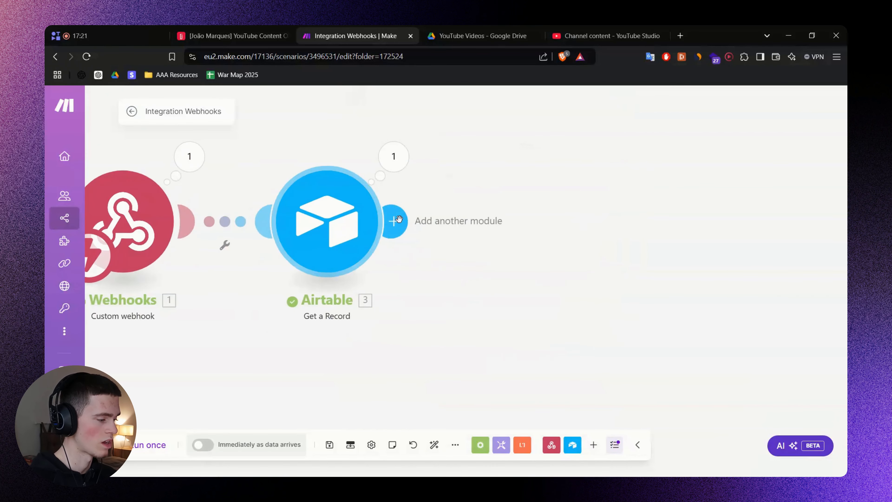
{"action": "left_click", "coordinate": [396, 221]}
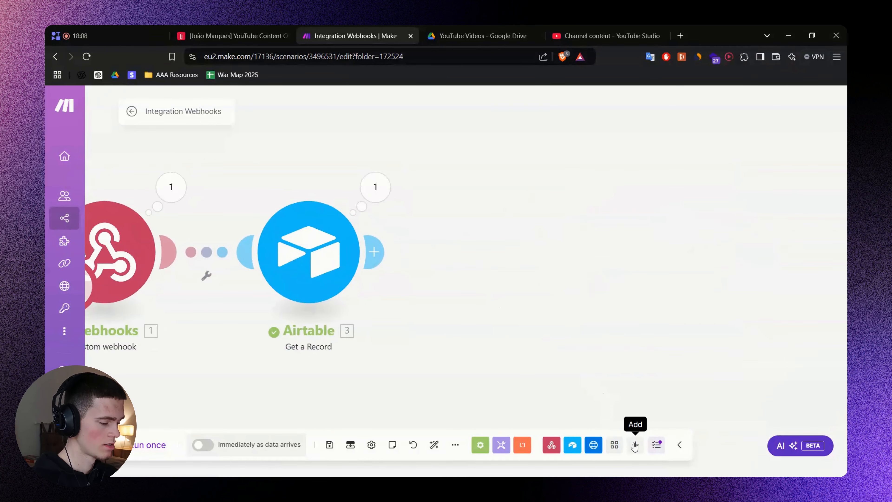
Add a Google Drive Download a File module, found by searching 'Drive'.
{"action": "left_click", "coordinate": [636, 445]}
{"action": "type", "text": "Dri"}
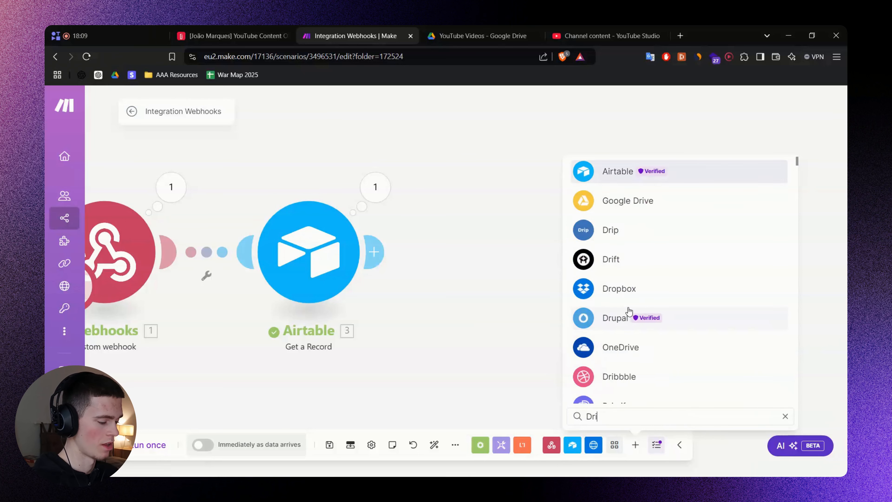
{"action": "type", "text": "ve"}
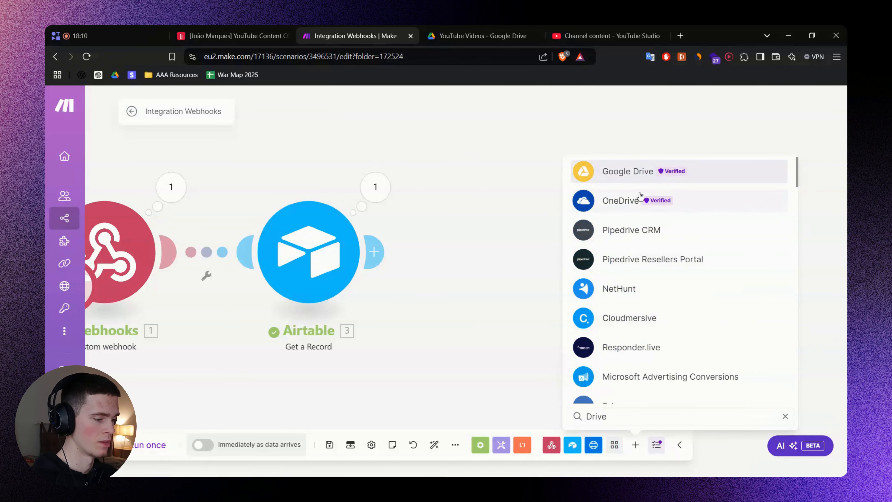
{"action": "left_click", "coordinate": [634, 172]}
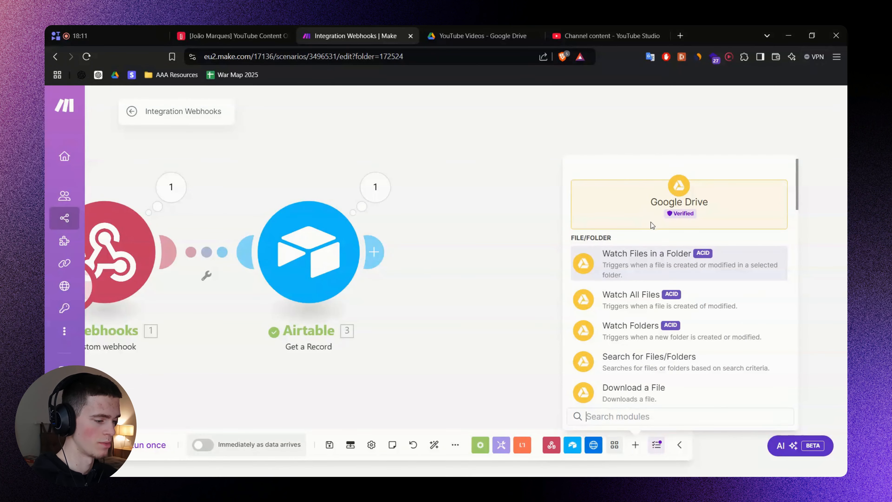
{"action": "scroll", "coordinate": [655, 315], "scroll_direction": "down", "scroll_amount": 3}
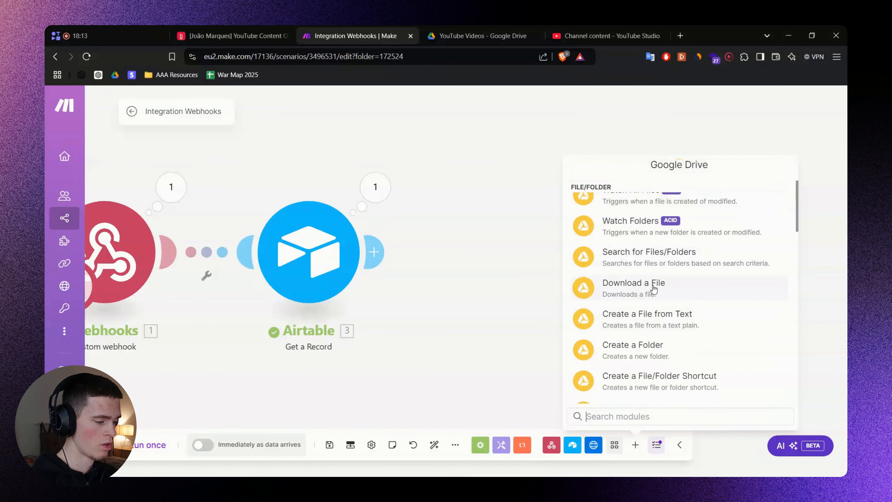
{"action": "left_click", "coordinate": [634, 287]}
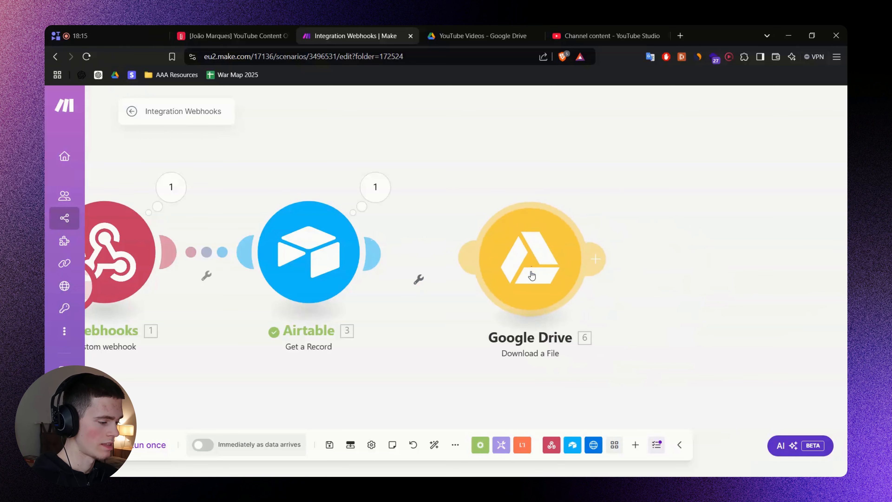
Map Airtable's Edited Video (Drive) value into the module's File ID.
{"action": "left_click", "coordinate": [544, 230]}
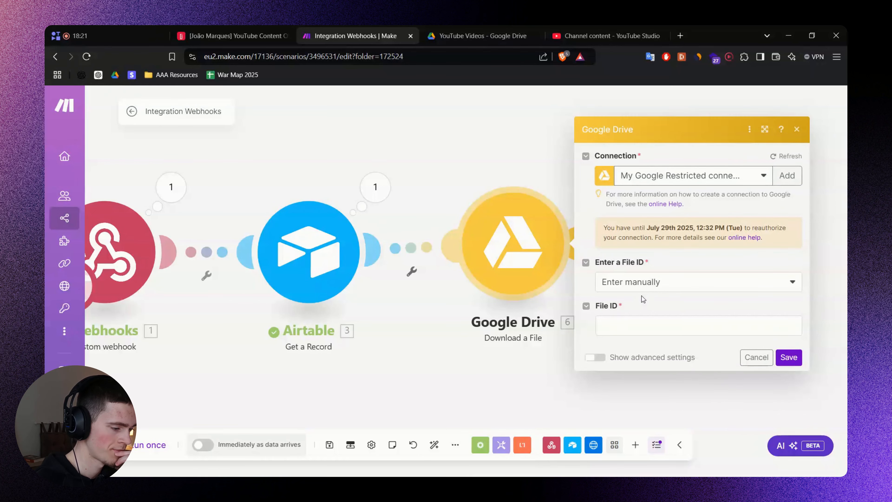
{"action": "left_click", "coordinate": [630, 322]}
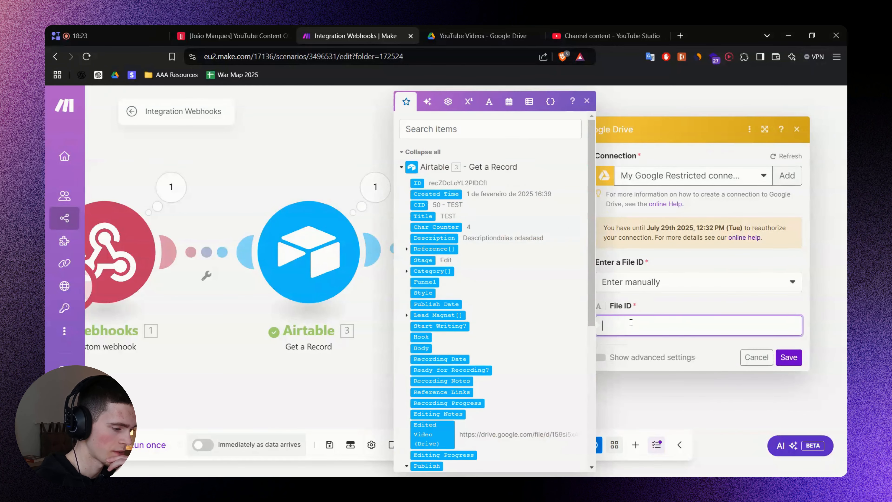
{"action": "scroll", "coordinate": [498, 275], "scroll_direction": "down", "scroll_amount": 5}
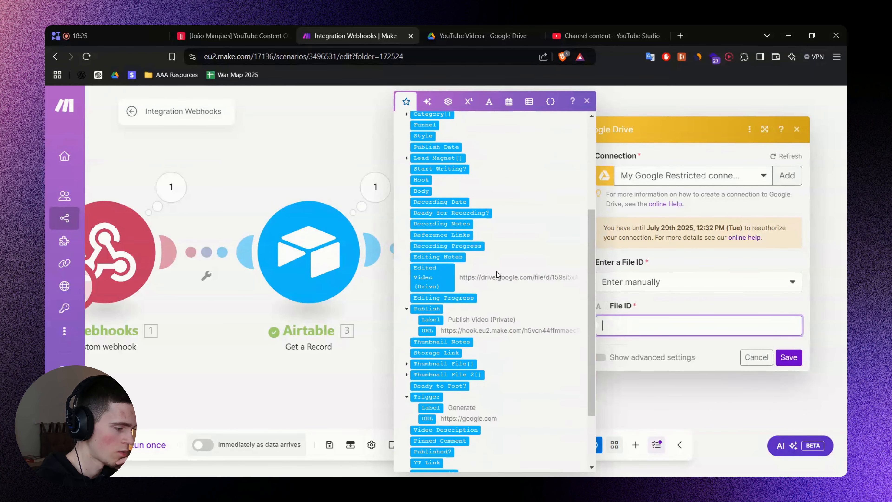
{"action": "left_click", "coordinate": [440, 277]}
In Airtable, widen the Edited Video (Drive) column and select the file ID in its URL.
{"action": "left_click", "coordinate": [246, 37]}
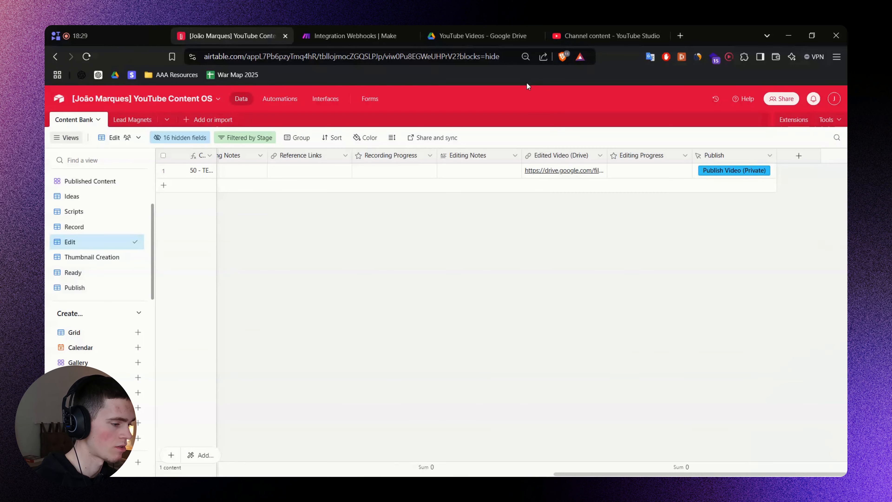
{"action": "left_click_drag", "start_coordinate": [603, 156], "coordinate": [759, 154]}
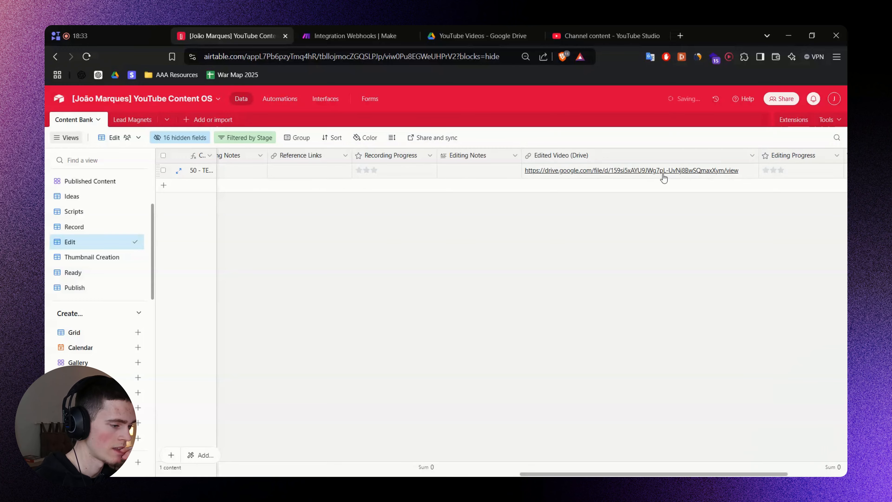
{"action": "left_click", "coordinate": [657, 172]}
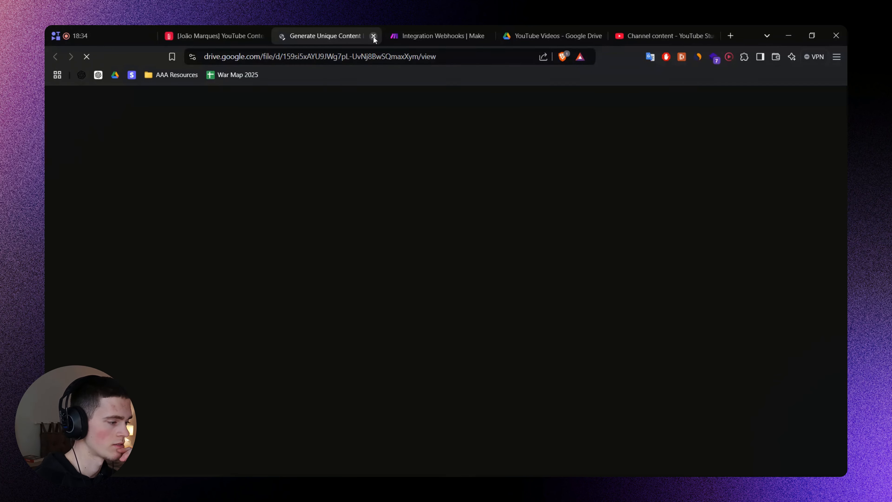
{"action": "left_click", "coordinate": [373, 35]}
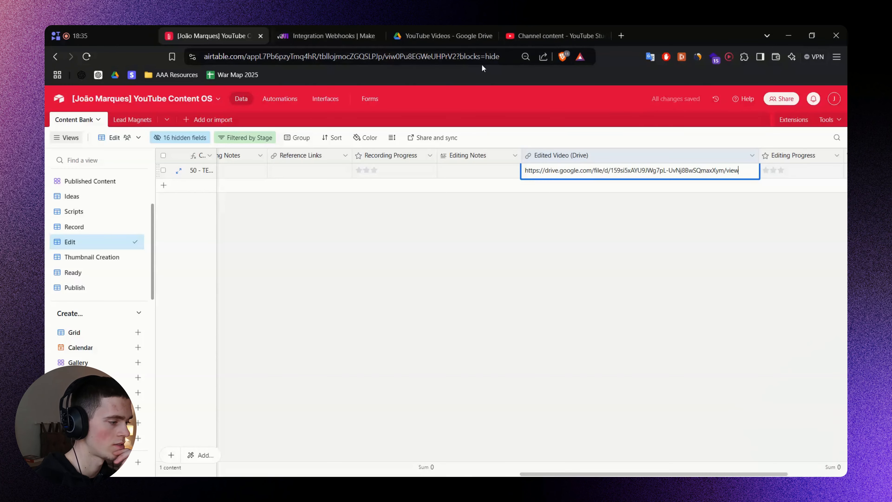
{"action": "left_click", "coordinate": [744, 168]}
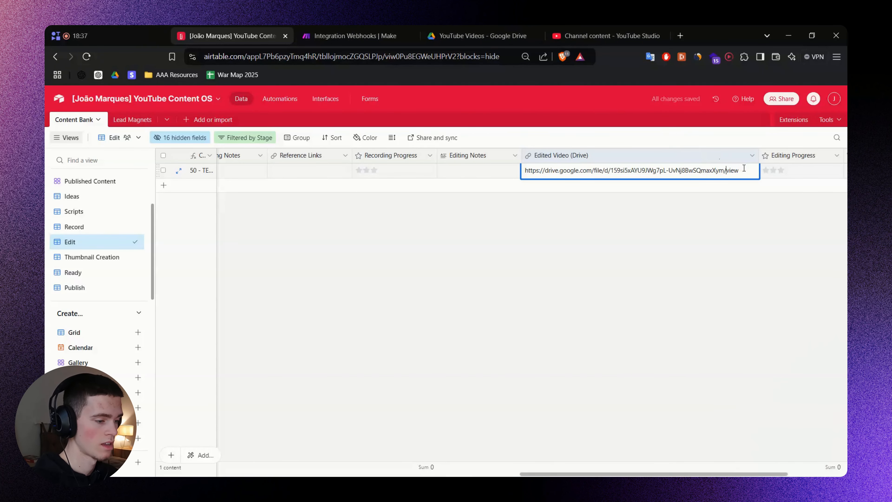
{"action": "key", "text": "ctrl+shift+Left"}
{"action": "key", "text": "ctrl+shift+Left"}
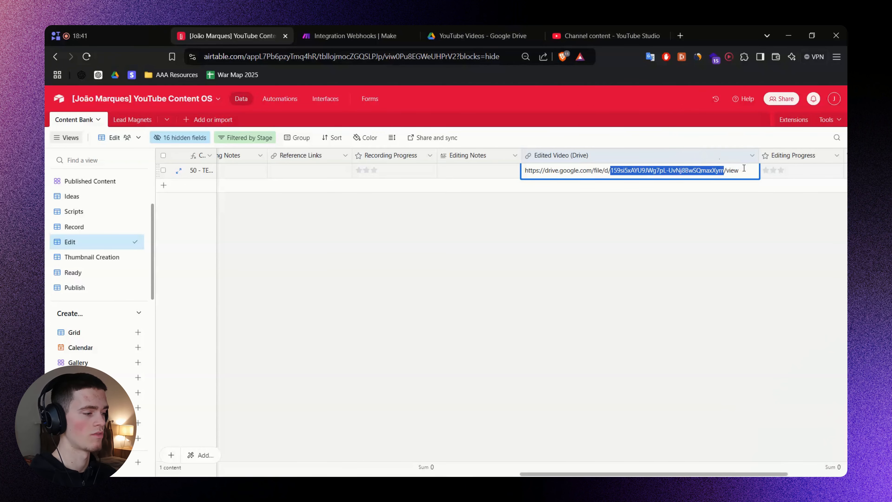
{"action": "left_click", "coordinate": [687, 213]}
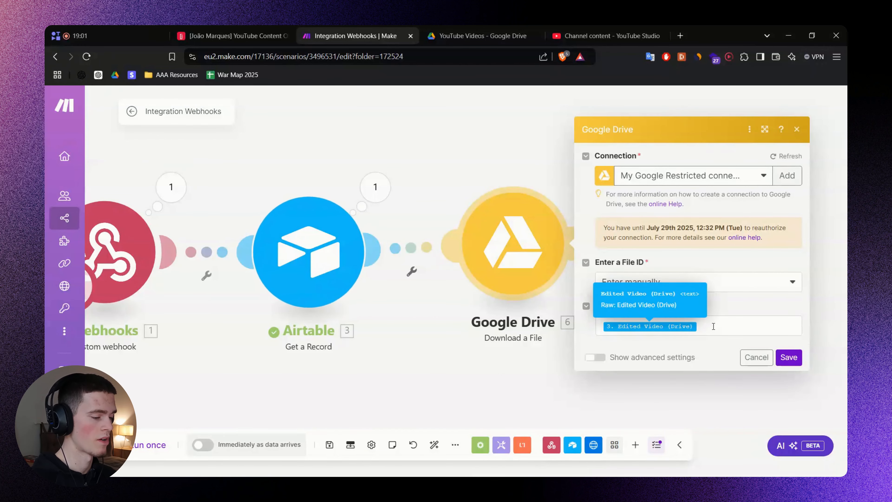
Re-select the whole file ID between /d/ and /view in the Drive URL cell.
{"action": "left_click", "coordinate": [714, 326]}
{"action": "left_click", "coordinate": [689, 304]}
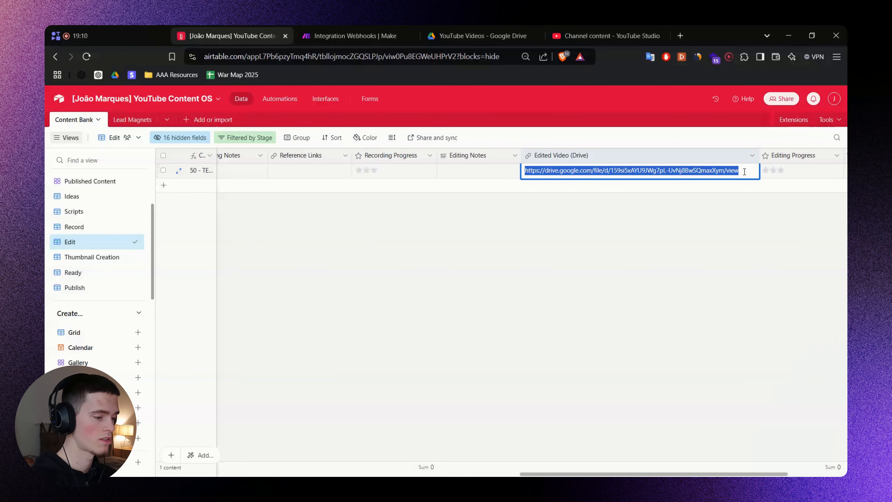
{"action": "left_click", "coordinate": [745, 171]}
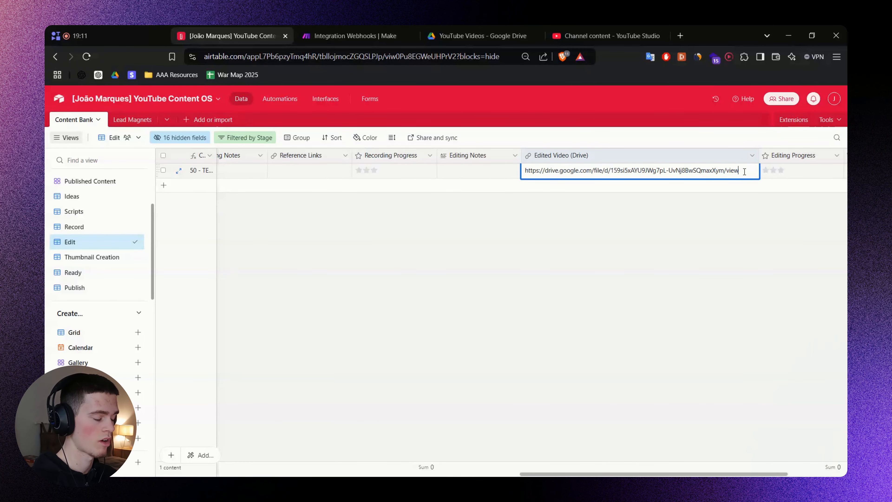
{"action": "key", "text": "ctrl+shift+Left"}
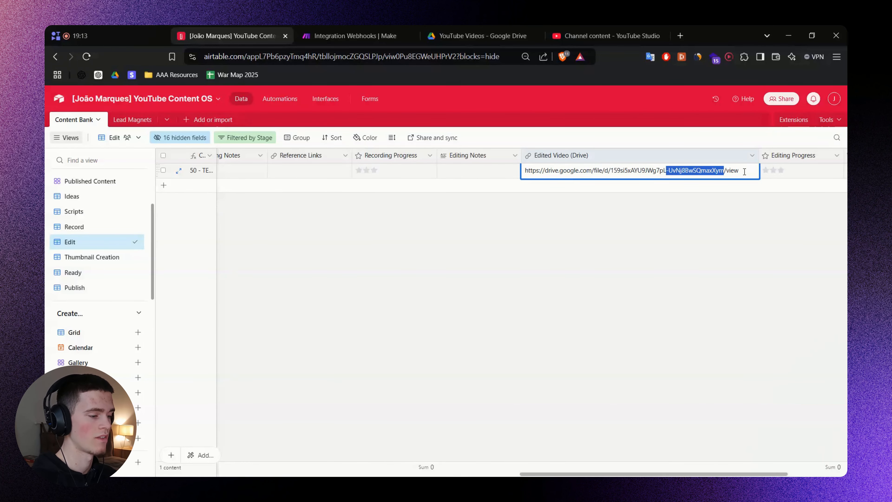
{"action": "key", "text": "ctrl+shift+Left"}
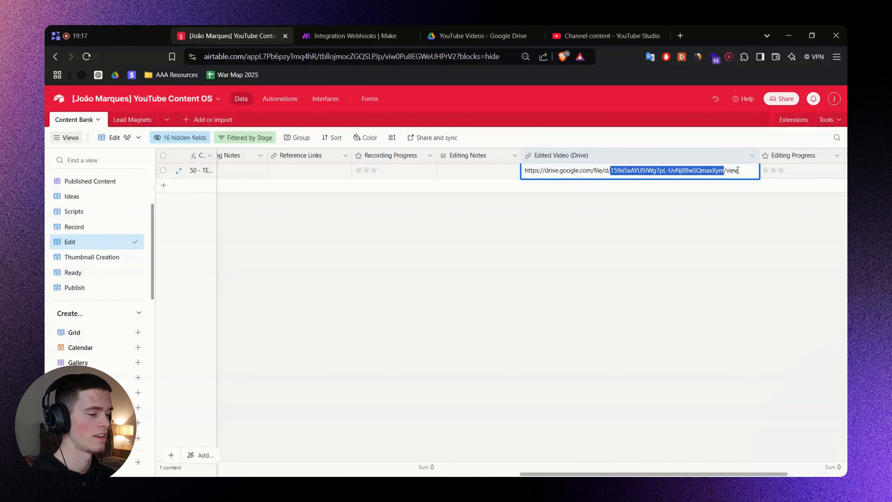
{"action": "left_click", "coordinate": [752, 172]}
Pan the flowchart to the Download video step and check its (extract ID from url) note.
{"action": "left_click", "coordinate": [617, 207]}
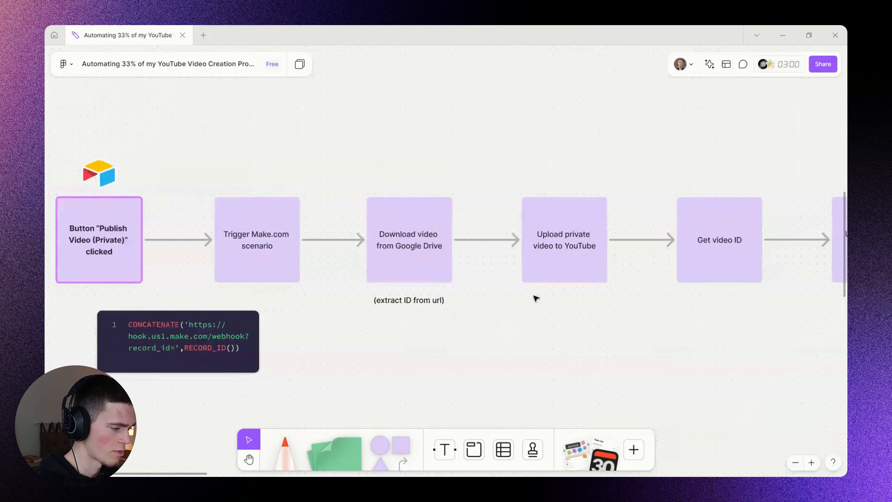
{"action": "scroll", "coordinate": [491, 297], "scroll_direction": "up", "scroll_amount": 3}
{"action": "left_click_drag", "start_coordinate": [448, 294], "coordinate": [590, 298]}
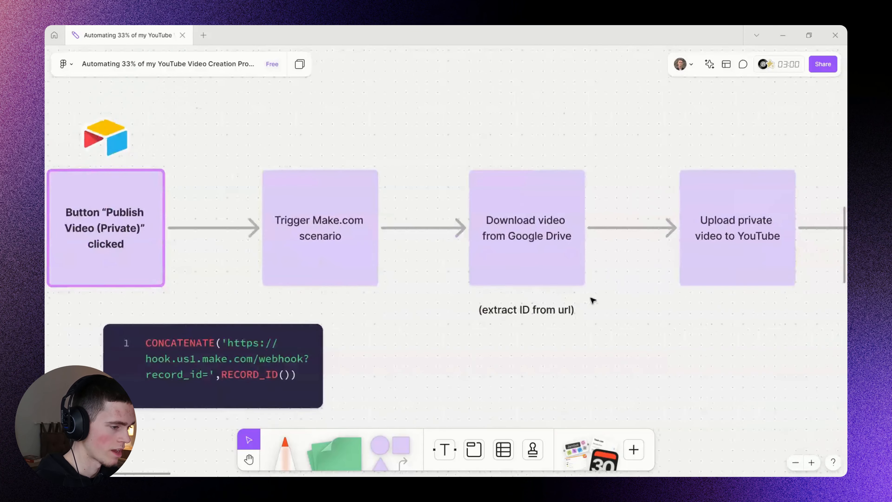
{"action": "scroll", "coordinate": [562, 303], "scroll_direction": "down", "scroll_amount": 1}
{"action": "double_click", "coordinate": [532, 308]}
{"action": "key", "text": "Escape"}
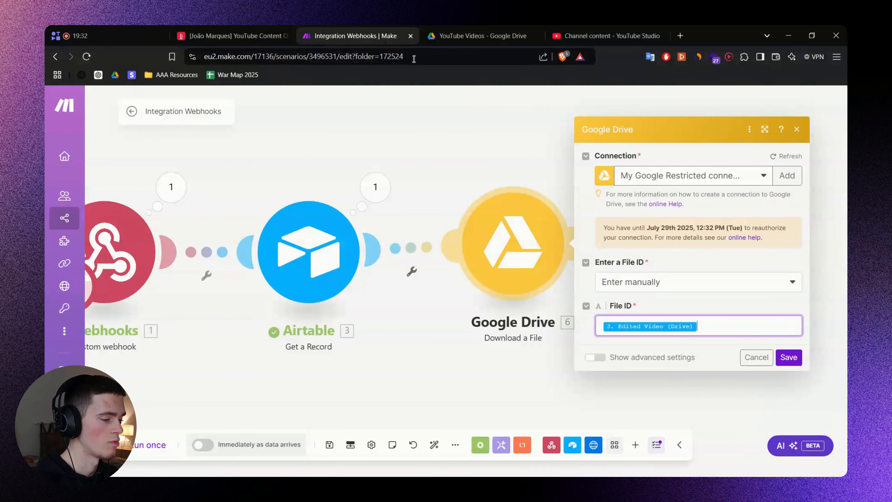
Clear the File ID value and start a split() formula on Edited Video (Drive).
{"action": "left_click", "coordinate": [703, 328]}
{"action": "key", "text": "BackSpace"}
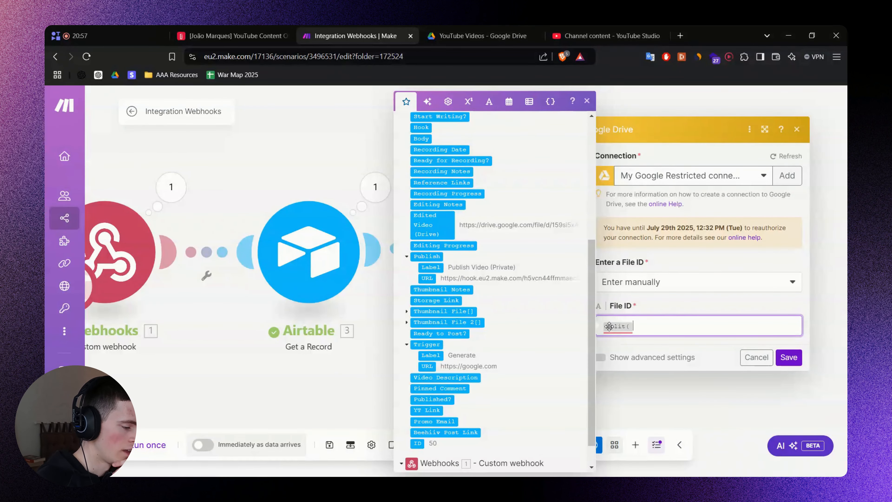
{"action": "mouse_move", "coordinate": [611, 318]}
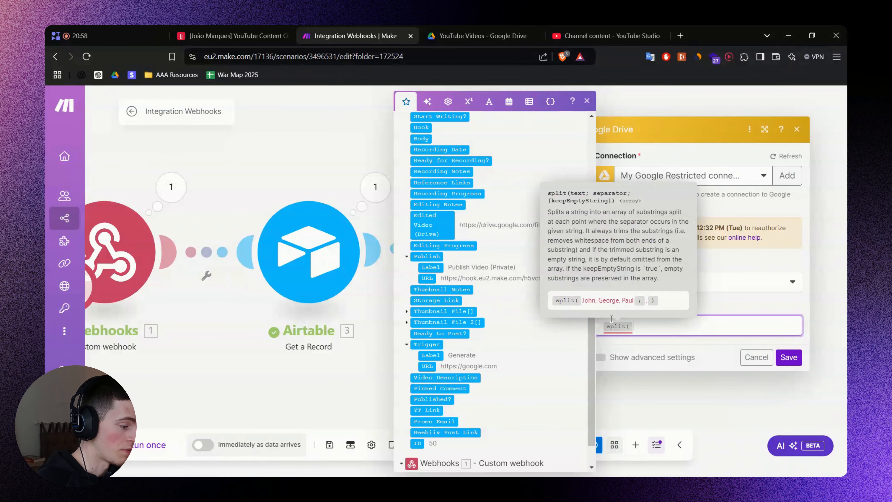
{"action": "left_click", "coordinate": [439, 225]}
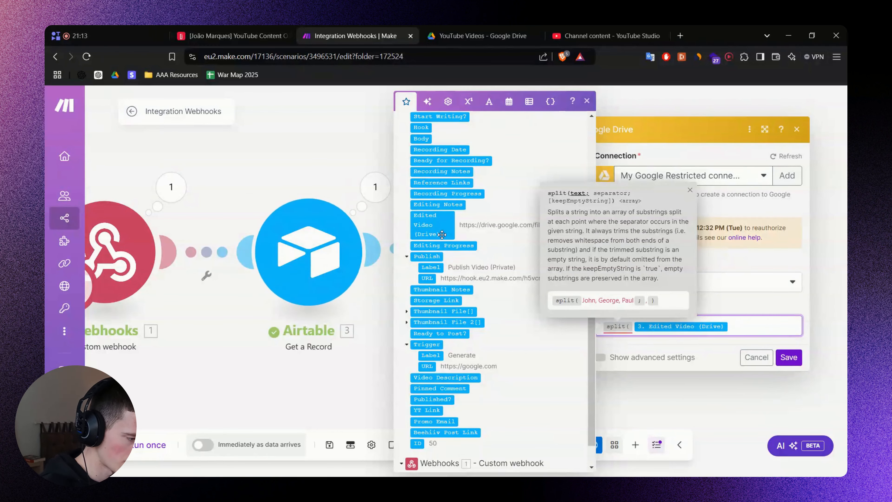
{"action": "type", "text": "; /"}
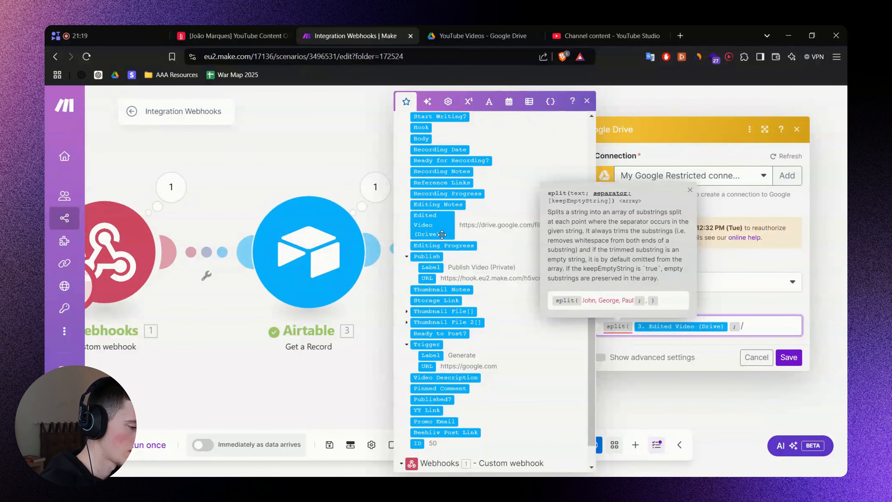
In Airtable, zoom in on the Drive URL and study the slashes around the file ID.
{"action": "left_click", "coordinate": [231, 29]}
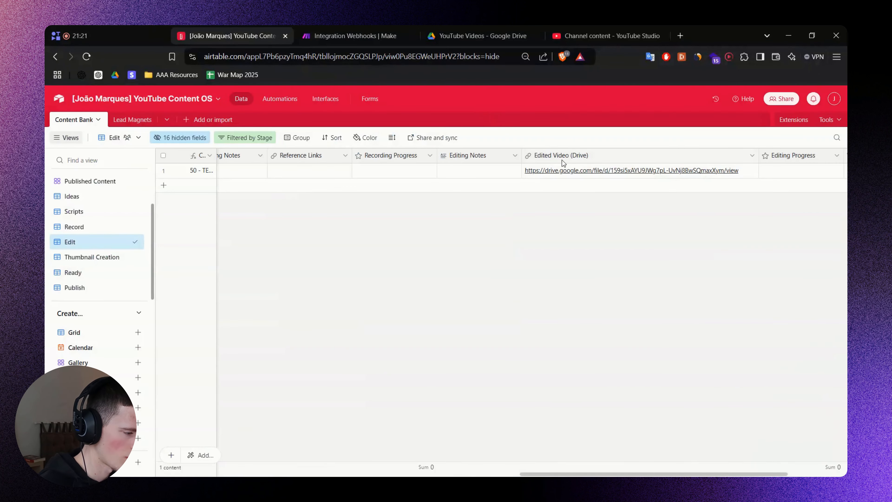
{"action": "double_click", "coordinate": [742, 171]}
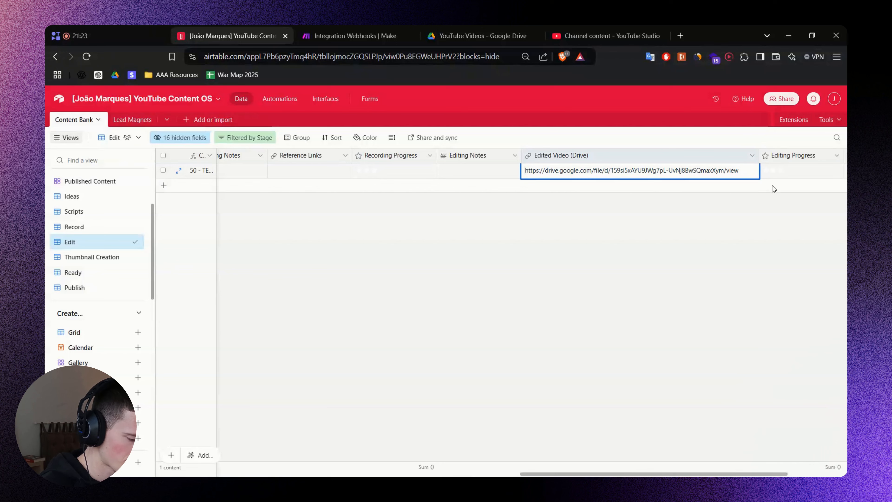
{"action": "key", "text": "Right"}
{"action": "key", "text": "Right"}
{"action": "key", "text": "Right"}
{"action": "key", "text": "Right"}
{"action": "key", "text": "Right"}
{"action": "key", "text": "Right"}
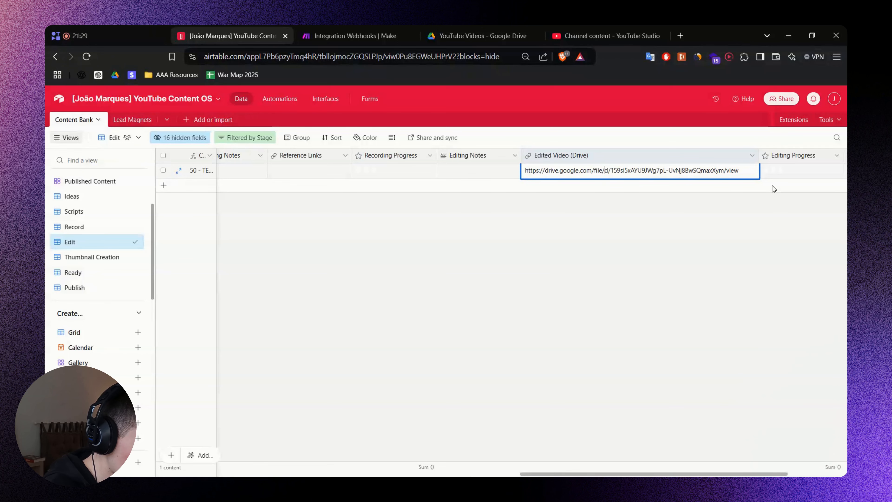
{"action": "key", "text": "ctrl+plus"}
{"action": "key", "text": "ctrl+plus"}
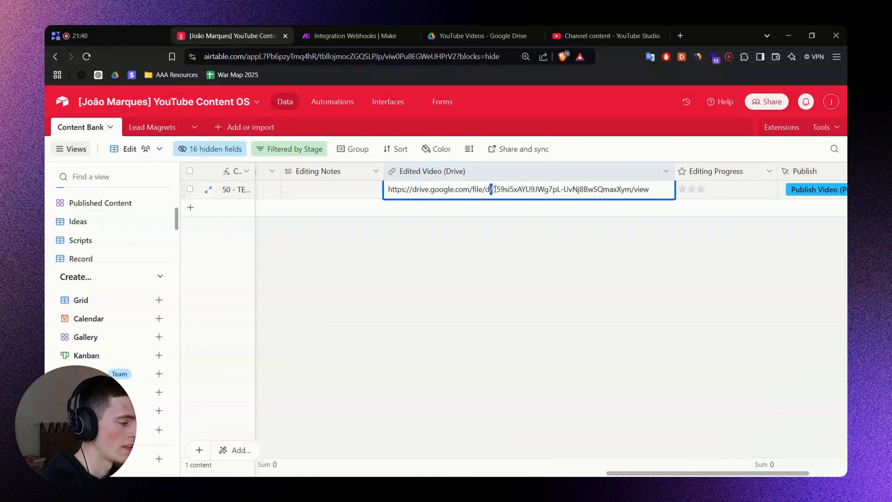
{"action": "left_click", "coordinate": [495, 189]}
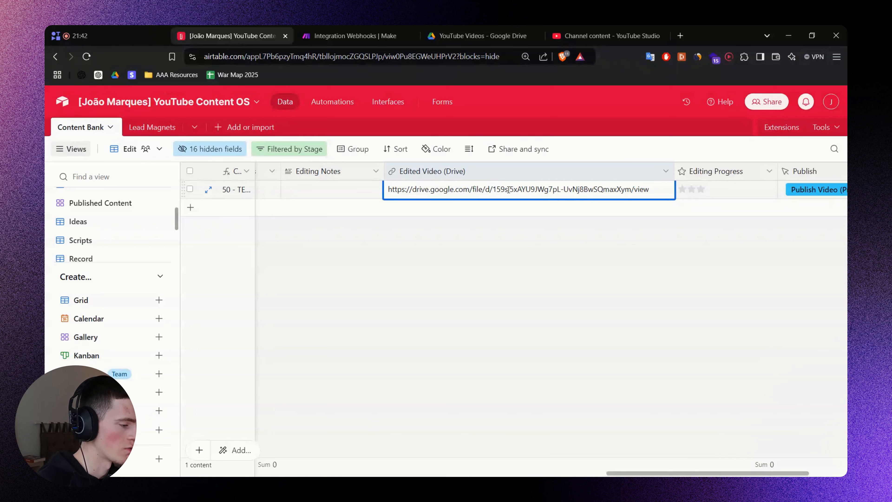
{"action": "triple_click", "coordinate": [515, 190]}
{"action": "left_click", "coordinate": [534, 189]}
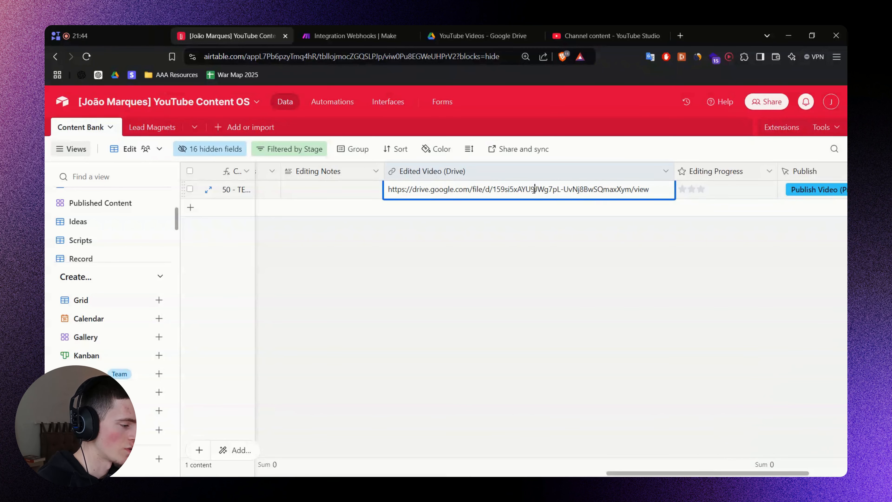
{"action": "left_click_drag", "start_coordinate": [490, 189], "coordinate": [495, 189]}
Back in Make, close the split() formula in File ID and dismiss the function help.
{"action": "left_click", "coordinate": [348, 35]}
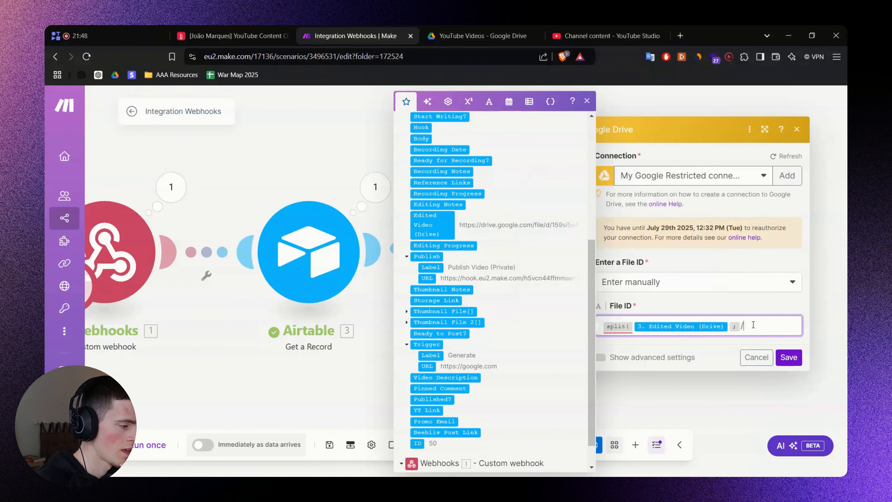
{"action": "left_click", "coordinate": [732, 347]}
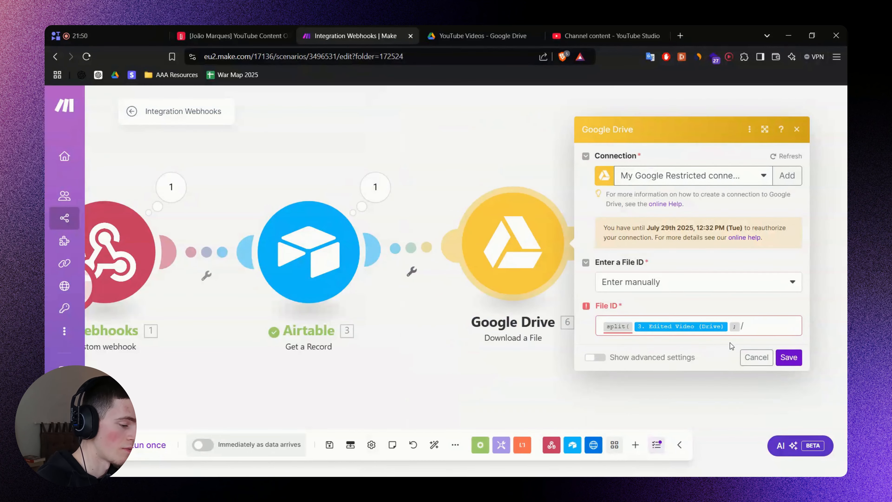
{"action": "left_click", "coordinate": [757, 321]}
{"action": "type", "text": ")"}
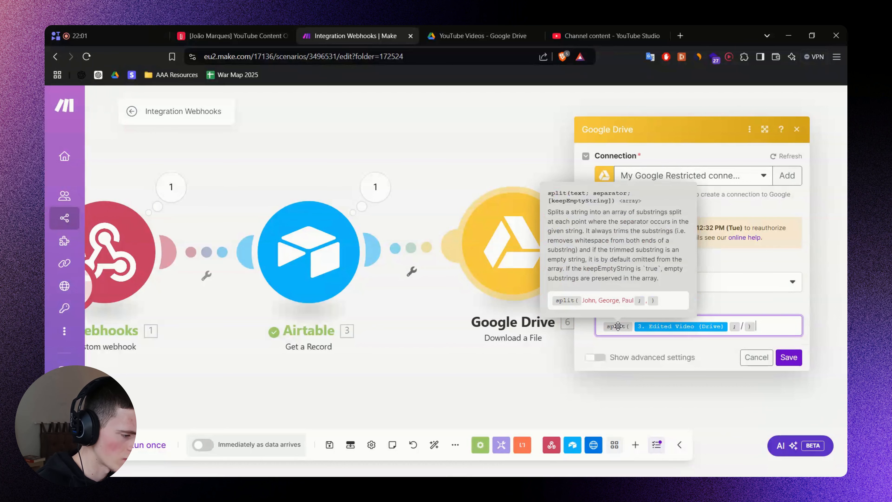
{"action": "left_click", "coordinate": [563, 211]}
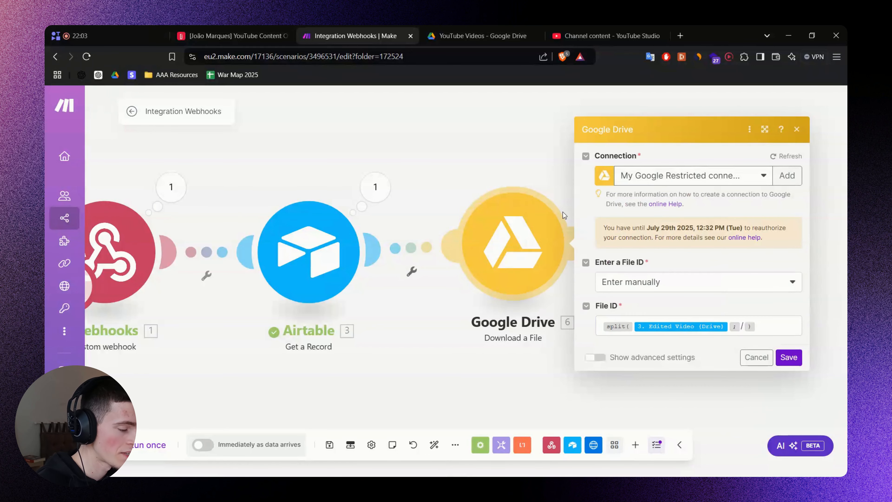
{"action": "mouse_move", "coordinate": [624, 329]}
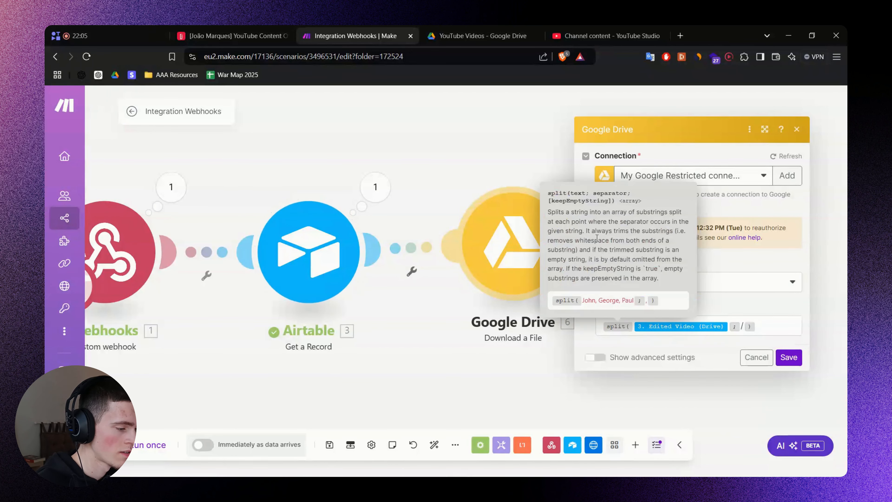
{"action": "left_click_drag", "start_coordinate": [588, 212], "coordinate": [570, 221]}
{"action": "left_click", "coordinate": [632, 220]}
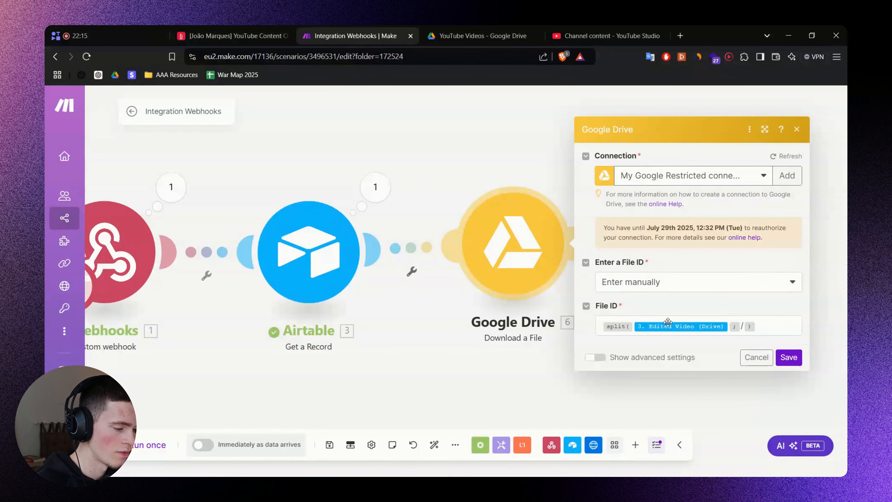
Delete the entire File ID formula and save the Google Drive settings.
{"action": "left_click", "coordinate": [766, 322]}
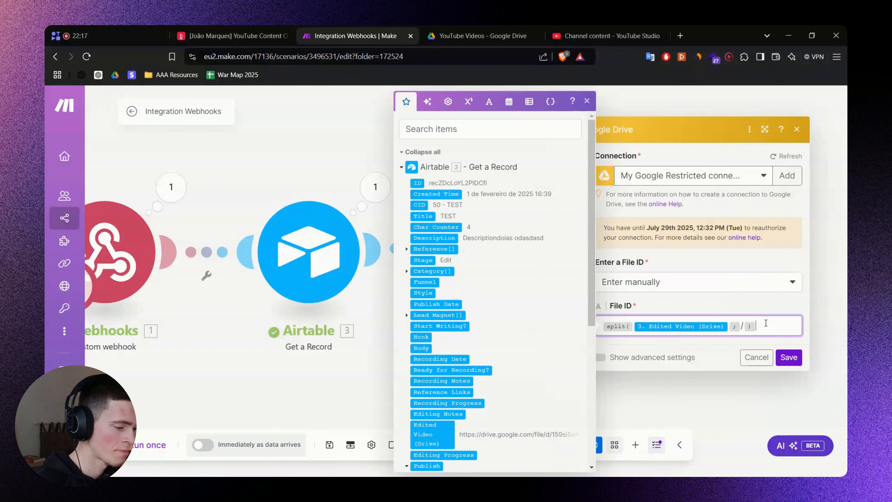
{"action": "key", "text": "ctrl+a"}
{"action": "key", "text": "BackSpace"}
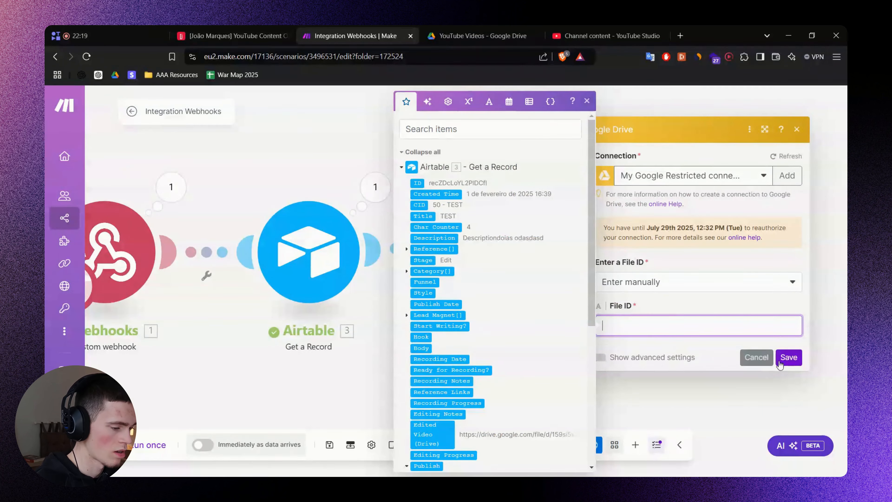
{"action": "left_click", "coordinate": [780, 362]}
Move the Google Drive module aside and delete its link from Airtable.
{"action": "left_click", "coordinate": [756, 375]}
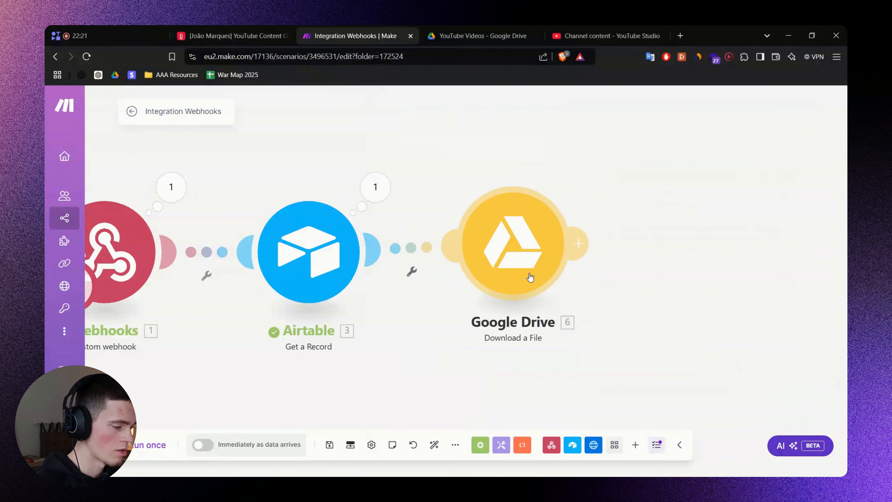
{"action": "left_click_drag", "start_coordinate": [528, 277], "coordinate": [797, 278]}
{"action": "right_click", "coordinate": [621, 260]}
{"action": "left_click", "coordinate": [637, 284]}
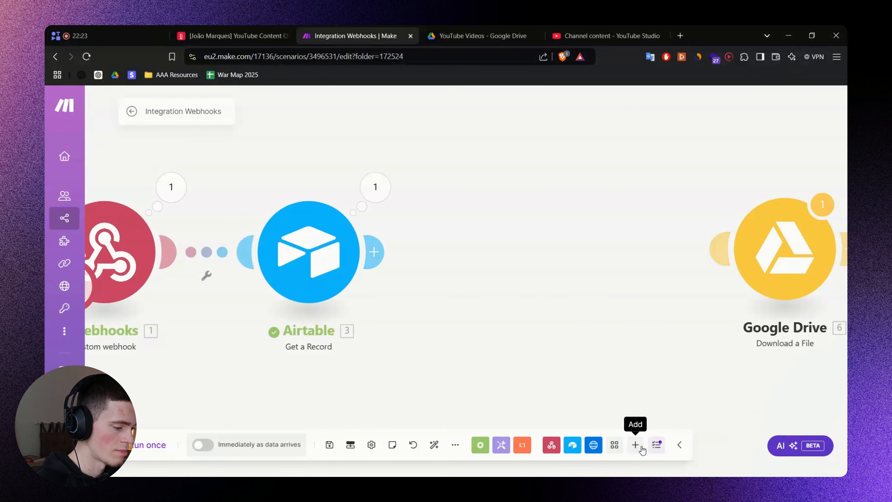
Add a Tools Set variable module named 'Slipped string'.
{"action": "left_click", "coordinate": [635, 444]}
{"action": "type", "text": "variable"}
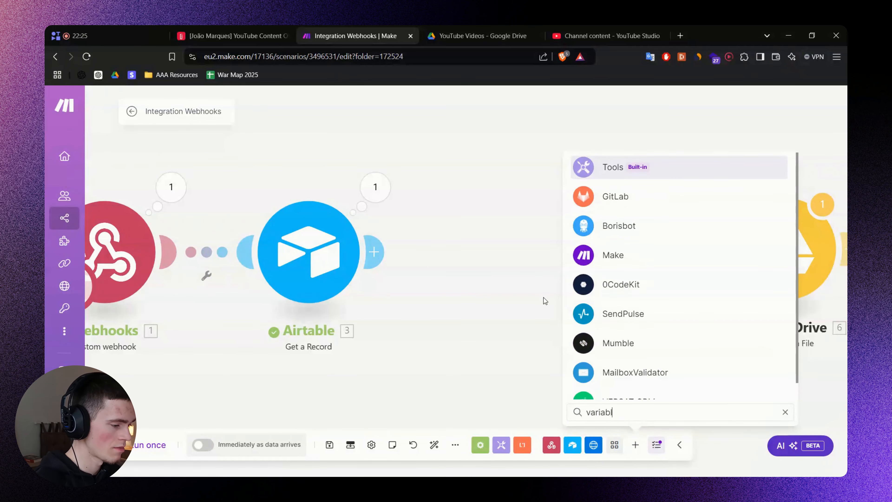
{"action": "left_click", "coordinate": [658, 167]}
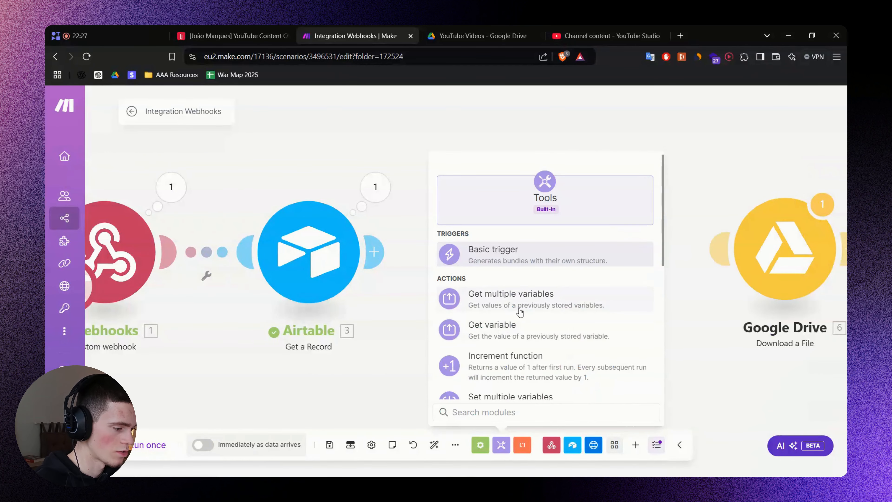
{"action": "scroll", "coordinate": [520, 311], "scroll_direction": "down", "scroll_amount": 5}
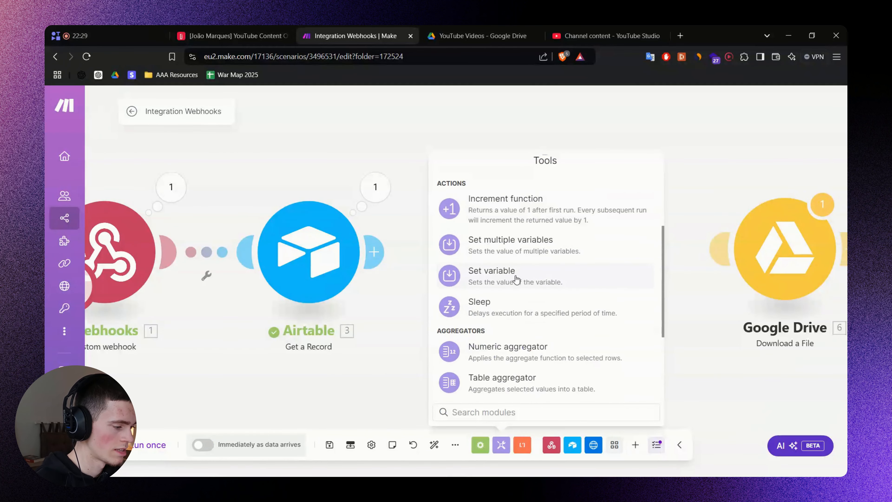
{"action": "left_click", "coordinate": [530, 278]}
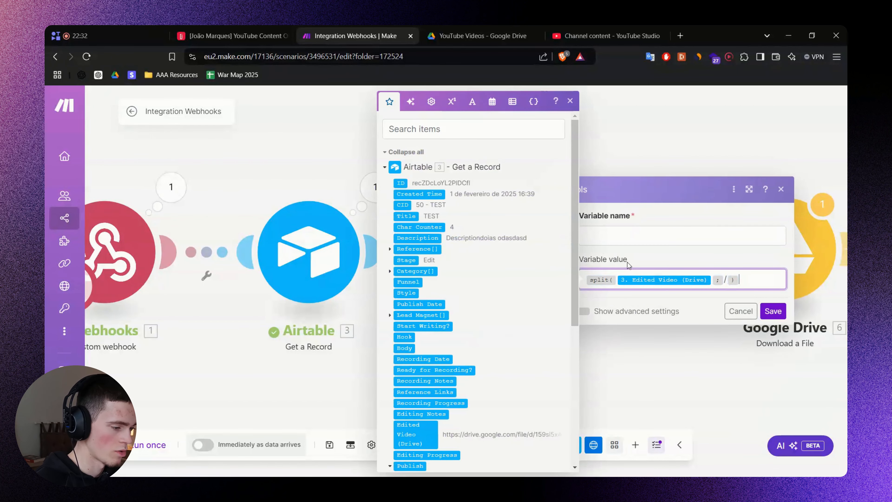
{"action": "left_click", "coordinate": [622, 237]}
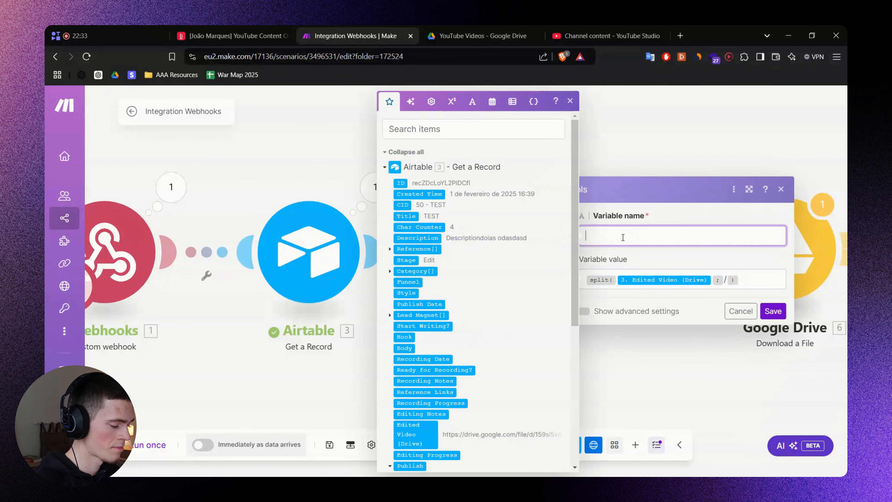
{"action": "type", "text": "Slipped string"}
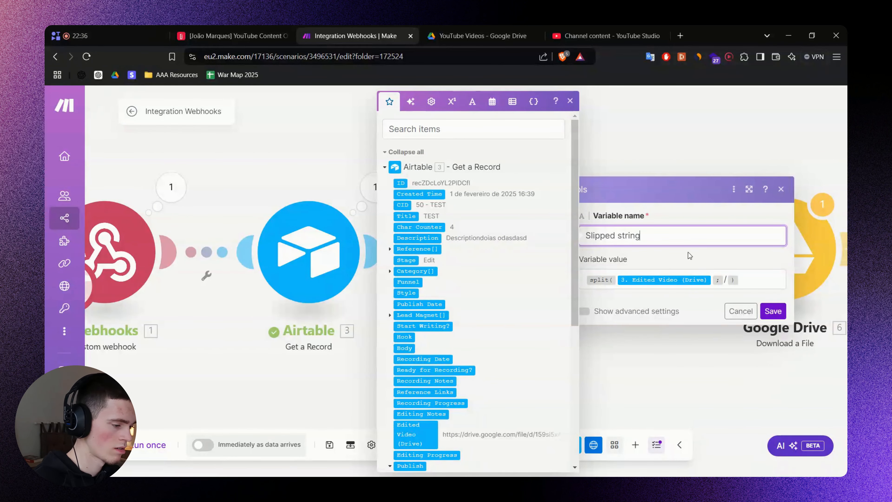
Run the scenario once, trigger it from the Airtable record, and view the Set variable output.
{"action": "left_click", "coordinate": [773, 311]}
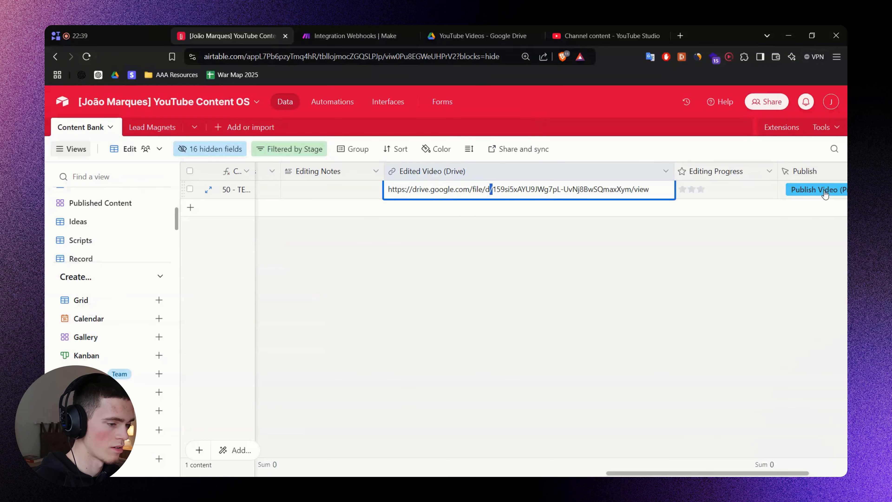
{"action": "left_click", "coordinate": [824, 191]}
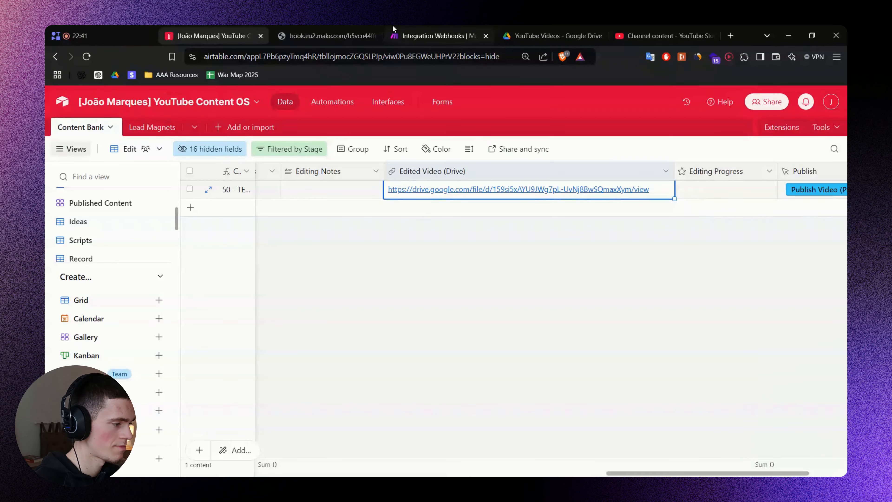
{"action": "left_click", "coordinate": [386, 35]}
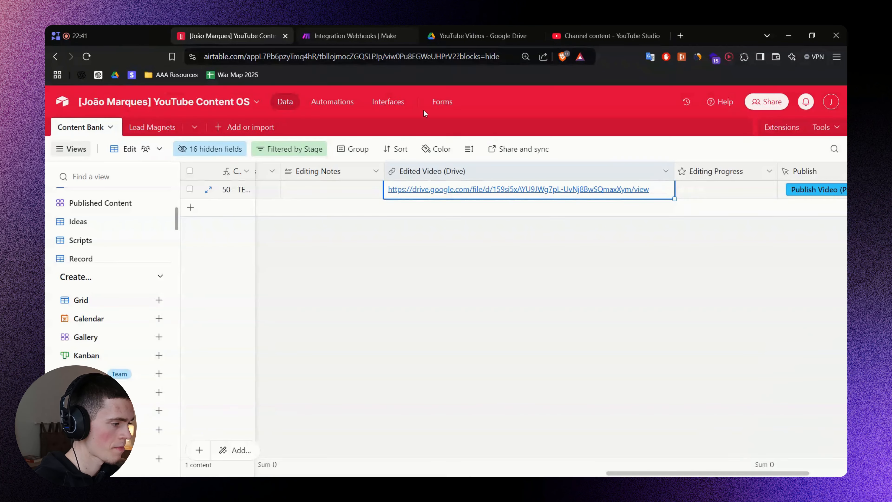
{"action": "left_click", "coordinate": [390, 35]}
{"action": "left_click", "coordinate": [579, 186]}
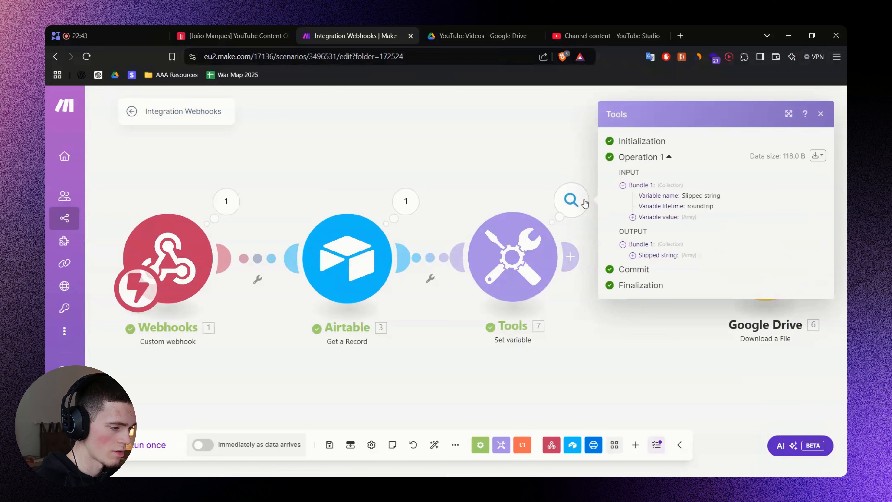
Expand the Slipped string array and select the Drive file ID in item 5.
{"action": "left_click", "coordinate": [647, 257]}
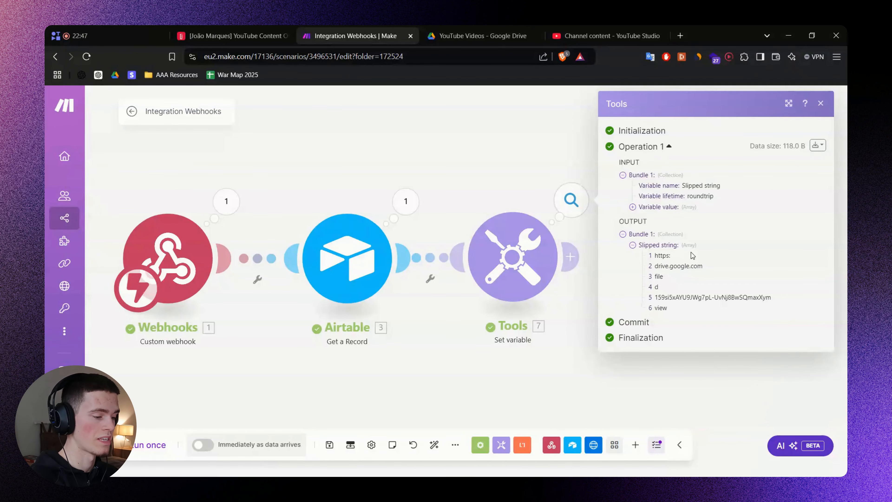
{"action": "double_click", "coordinate": [685, 297]}
{"action": "left_click", "coordinate": [649, 301]}
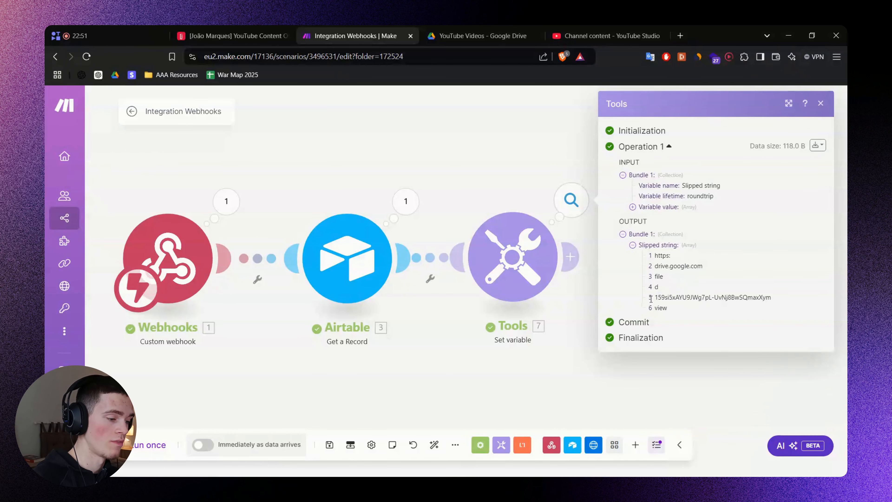
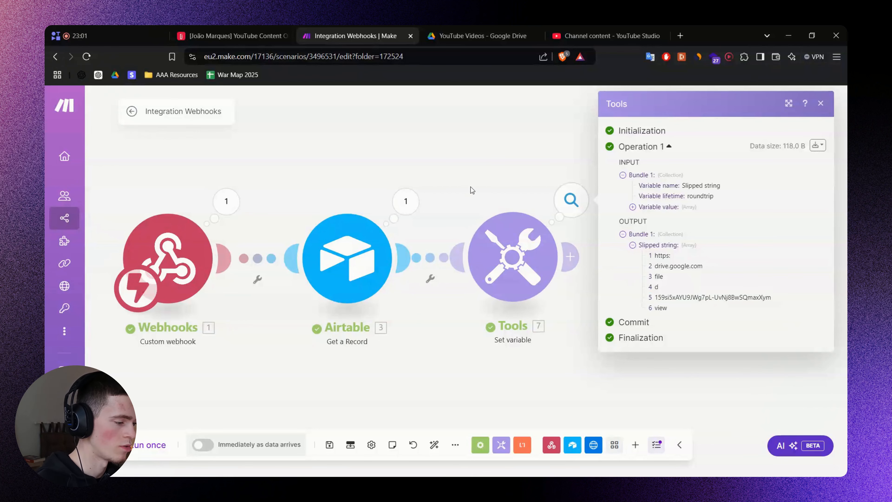
Change the Slipped string value to get(split(Edited Video (Drive); /); 5) and save the module.
{"action": "left_click", "coordinate": [550, 284]}
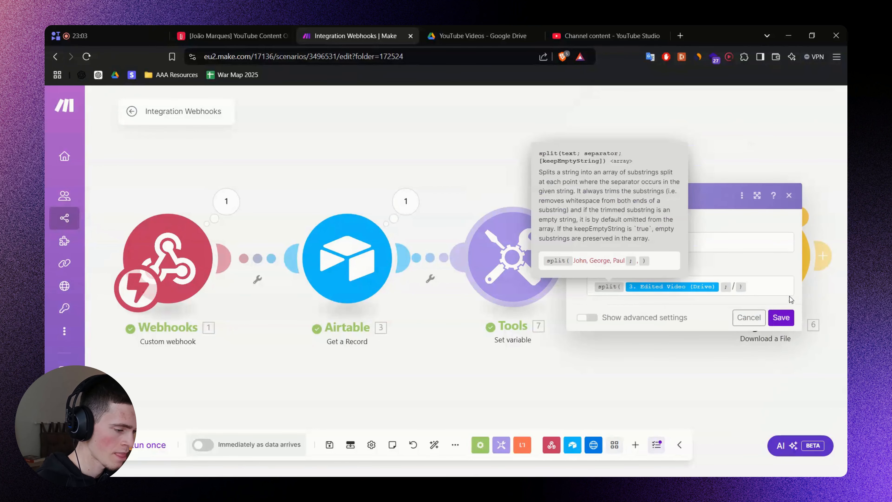
{"action": "left_click", "coordinate": [762, 288]}
{"action": "type", "text": "get("}
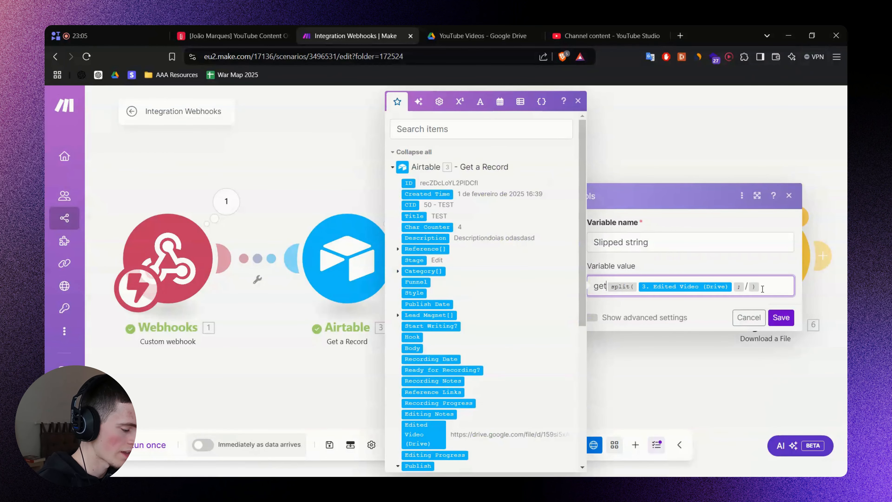
{"action": "type", "text": ")"}
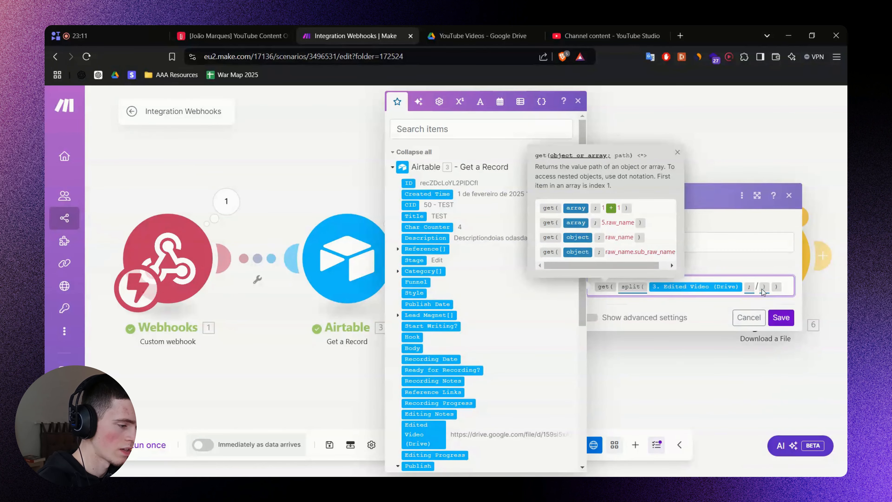
{"action": "type", "text": "; 5"}
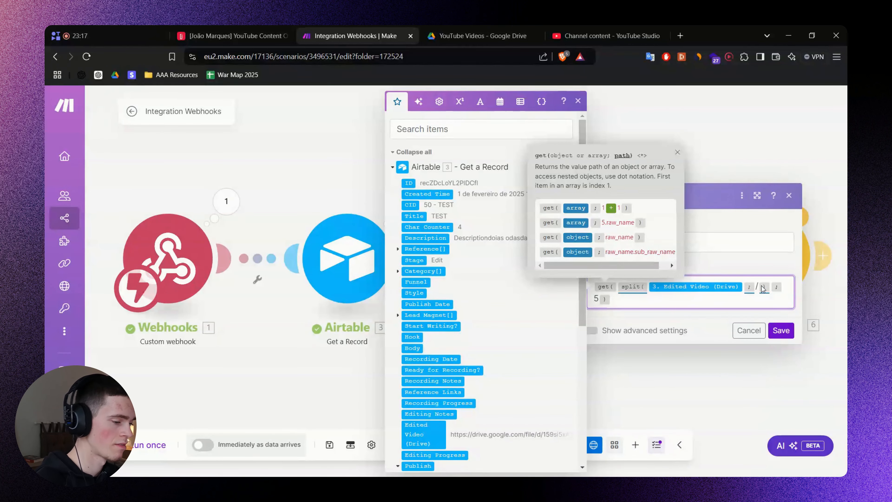
{"action": "left_click", "coordinate": [781, 330]}
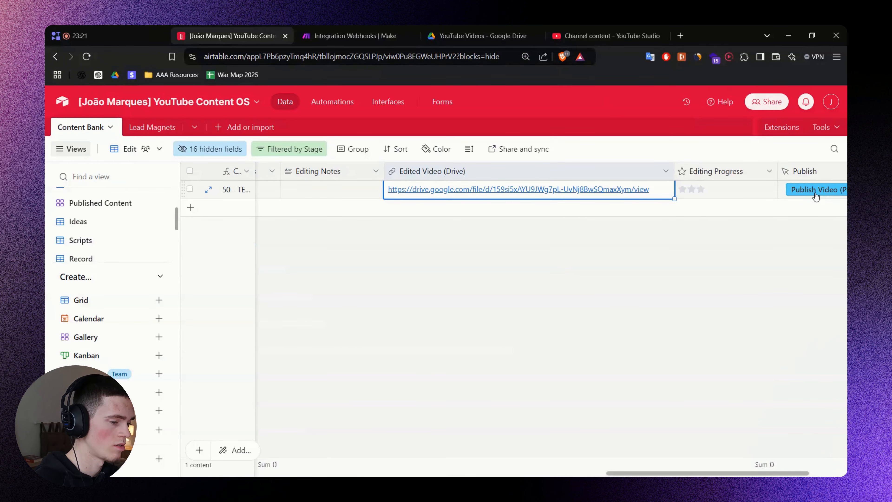
Rerun the scenario from the Airtable record and confirm Tools outputs only the Drive file ID.
{"action": "left_click", "coordinate": [815, 194]}
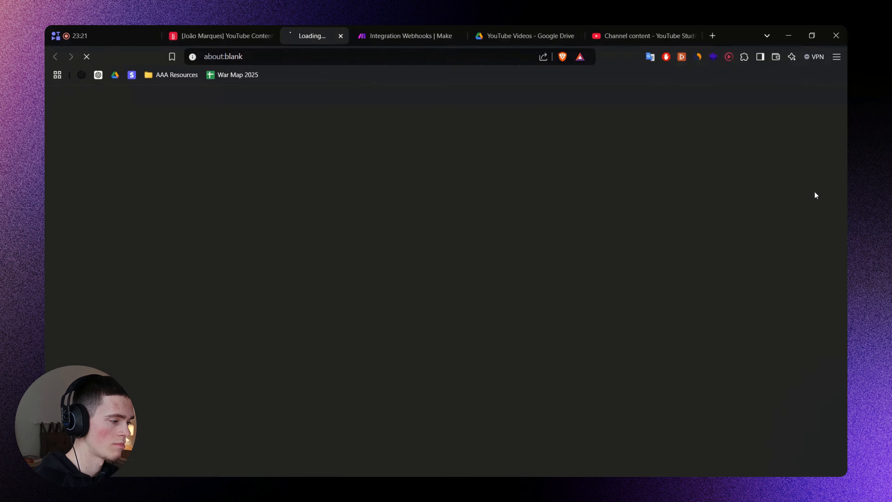
{"action": "key", "text": "ctrl+w"}
{"action": "left_click", "coordinate": [365, 28]}
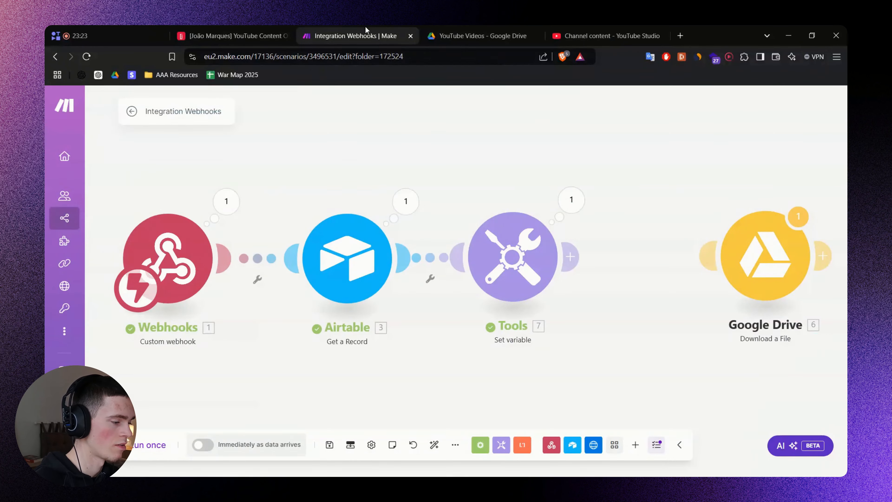
{"action": "left_click", "coordinate": [572, 200]}
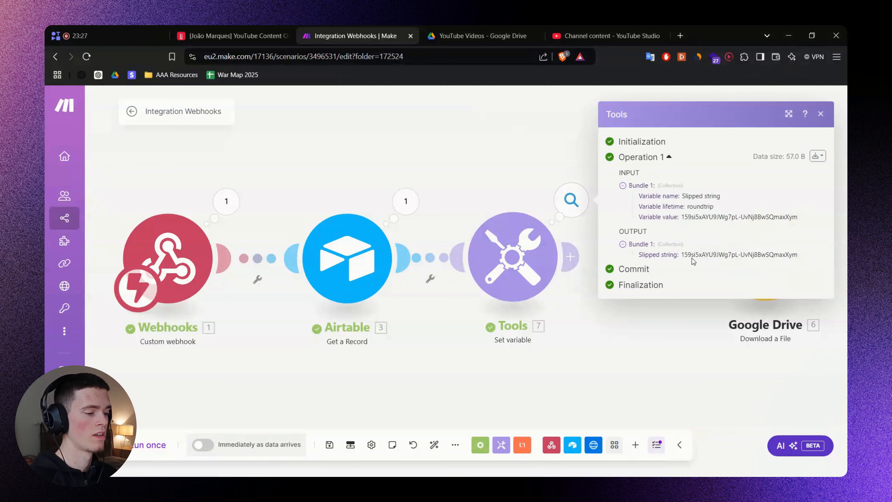
{"action": "double_click", "coordinate": [705, 254]}
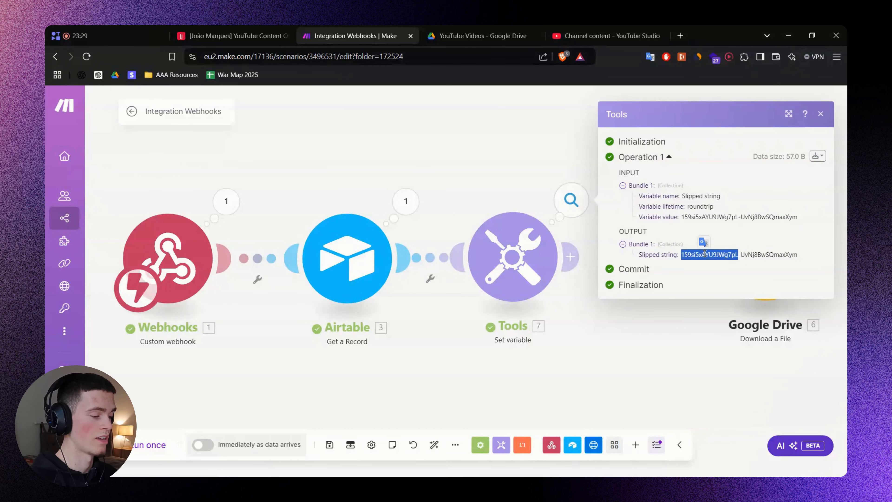
Cut the get/split expression out of the Tools Variable value for reuse.
{"action": "left_click", "coordinate": [540, 269]}
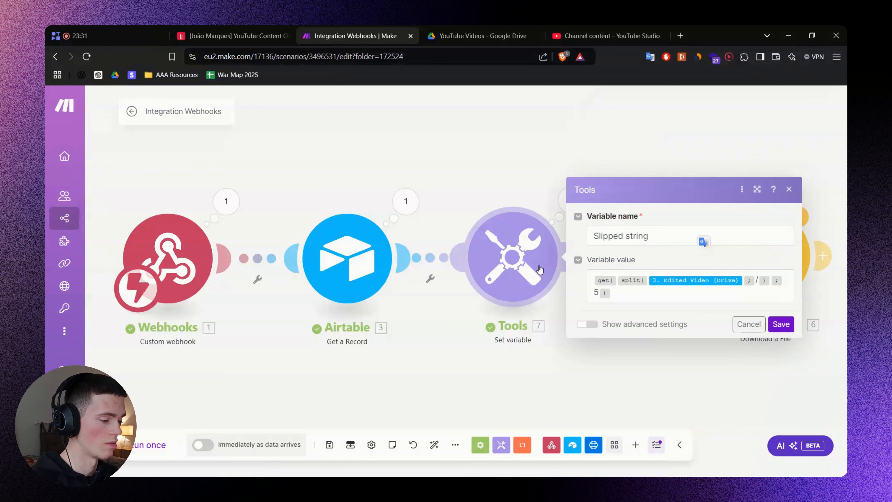
{"action": "left_click", "coordinate": [637, 296]}
{"action": "key", "text": "ctrl+a"}
{"action": "key", "text": "ctrl+c"}
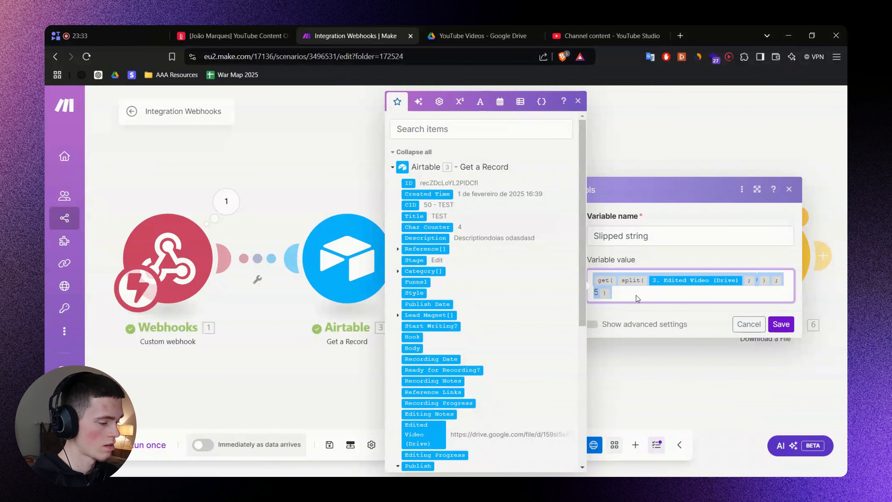
{"action": "key", "text": "BackSpace"}
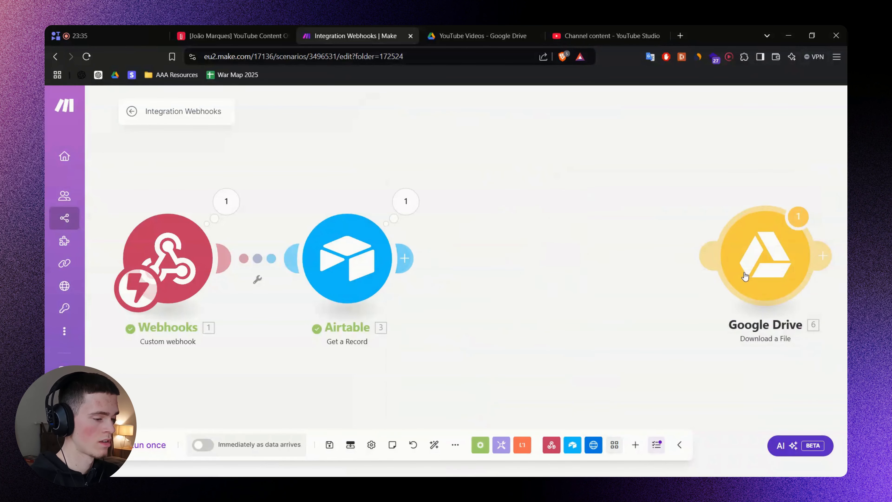
Connect Google Drive Download a File directly after Airtable, with the get/split formula as File ID.
{"action": "left_click_drag", "start_coordinate": [765, 259], "coordinate": [531, 262]}
{"action": "left_click", "coordinate": [543, 269]}
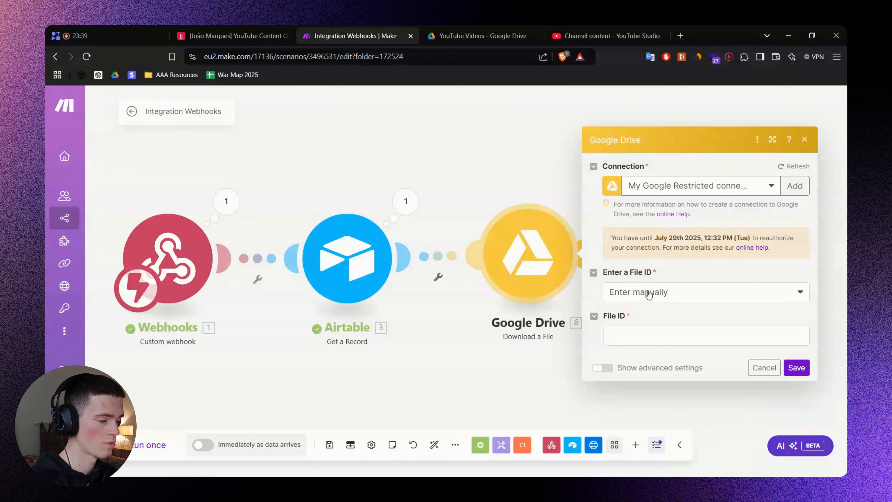
{"action": "left_click", "coordinate": [646, 334]}
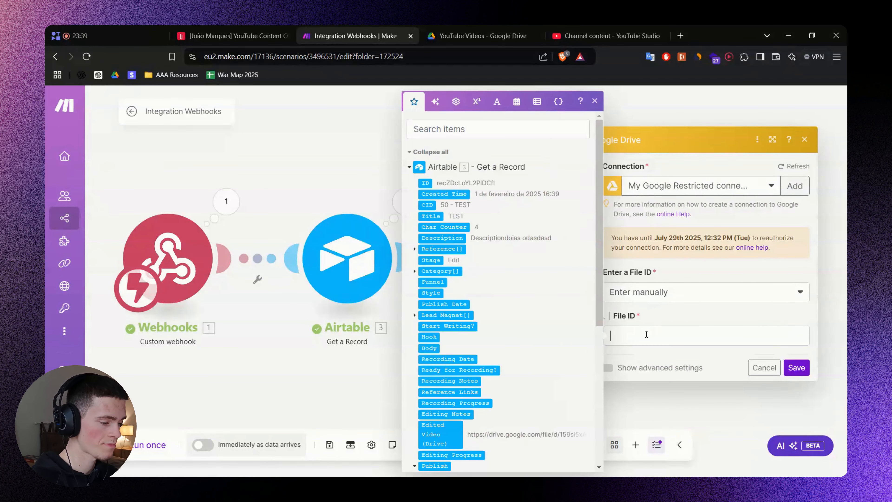
{"action": "key", "text": "ctrl+v"}
{"action": "left_click", "coordinate": [731, 370]}
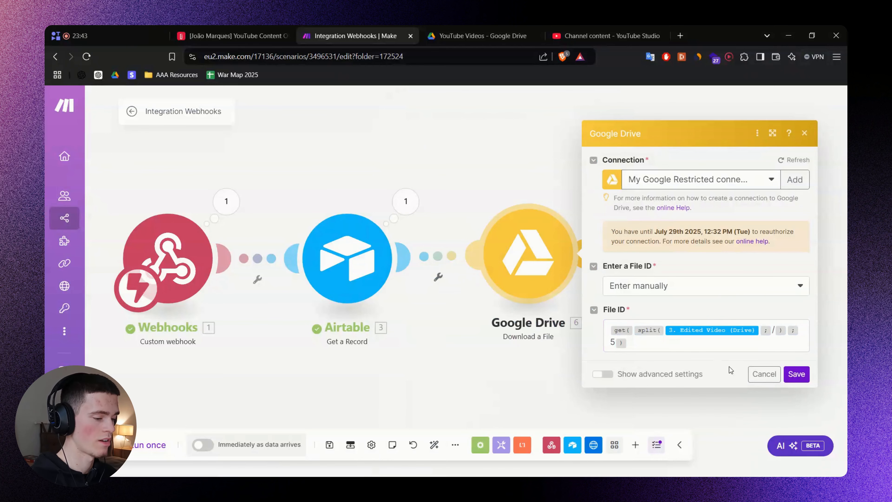
{"action": "left_click", "coordinate": [796, 374]}
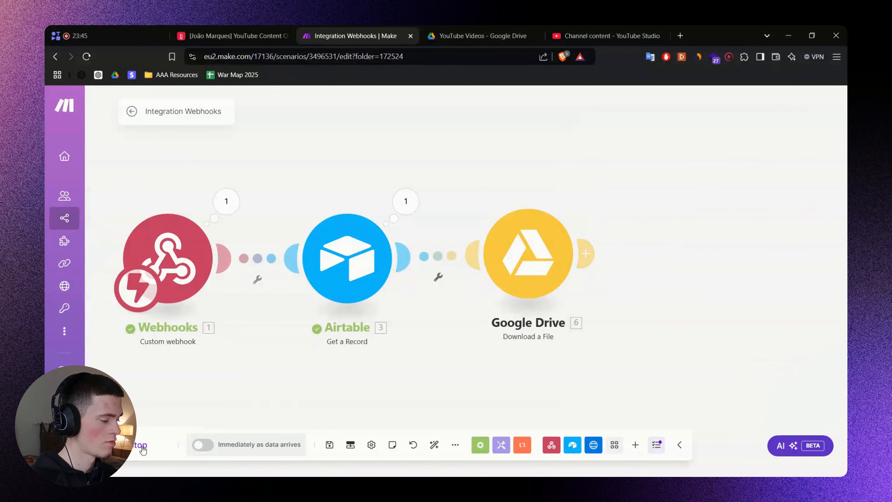
{"action": "left_click", "coordinate": [239, 29]}
Trigger the scenario from the Airtable record and watch the Make run progress.
{"action": "left_click", "coordinate": [807, 191]}
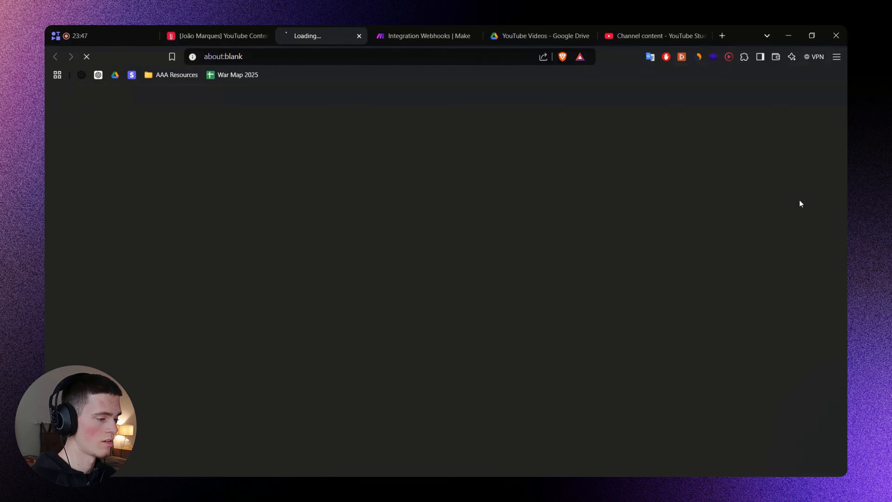
{"action": "key", "text": "ctrl+w"}
{"action": "left_click", "coordinate": [402, 37]}
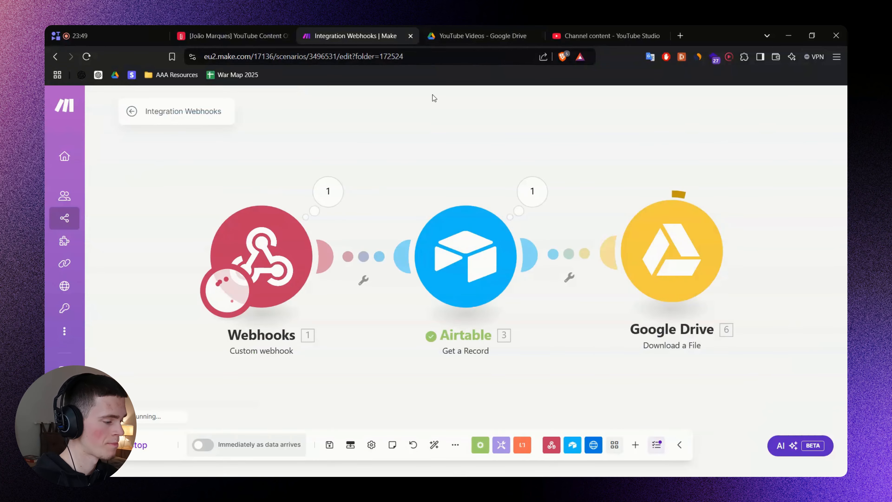
{"action": "left_click_drag", "start_coordinate": [737, 240], "coordinate": [670, 230]}
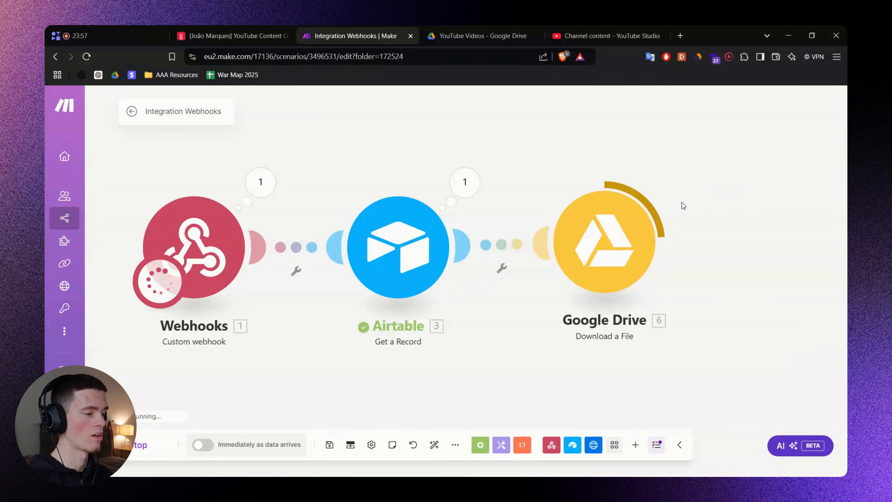
Check the downloaded video in the Google Drive YouTube Videos folder.
{"action": "left_click", "coordinate": [454, 29]}
{"action": "left_click", "coordinate": [332, 260]}
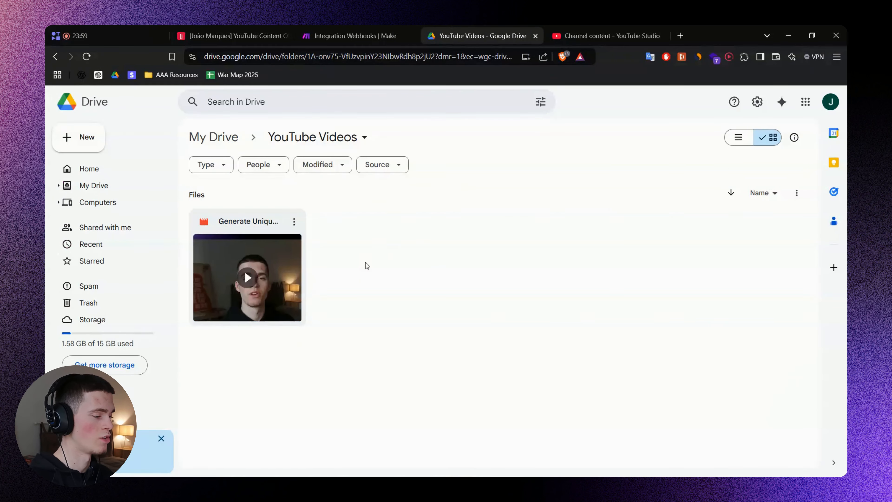
{"action": "left_click", "coordinate": [355, 35]}
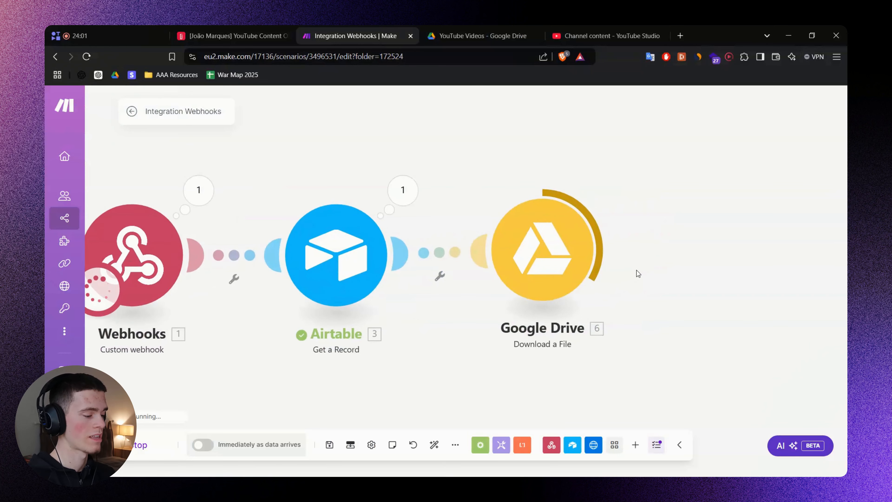
{"action": "key", "text": "alt+Tab"}
Review the 'Upload private video to YouTube' step on the FigJam workflow board.
{"action": "scroll", "coordinate": [636, 289], "scroll_direction": "right", "scroll_amount": 5}
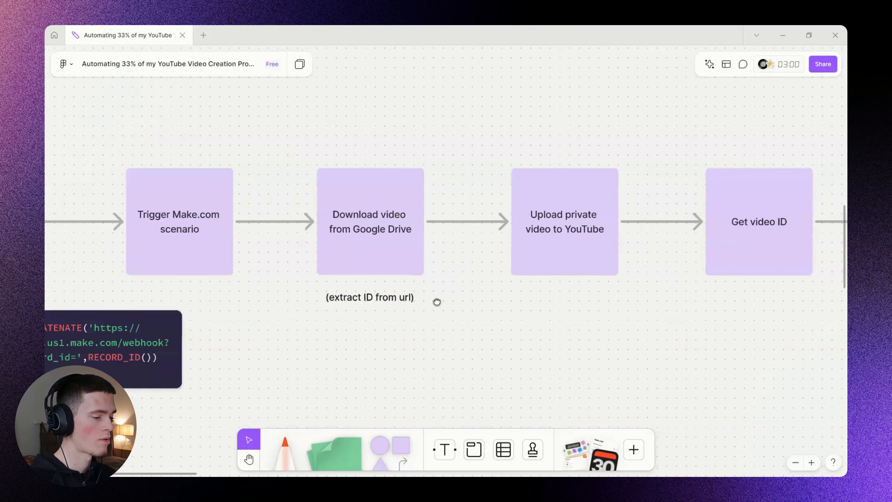
{"action": "left_click_drag", "start_coordinate": [456, 134], "coordinate": [521, 327]}
{"action": "scroll", "coordinate": [521, 326], "scroll_direction": "down", "scroll_amount": 2}
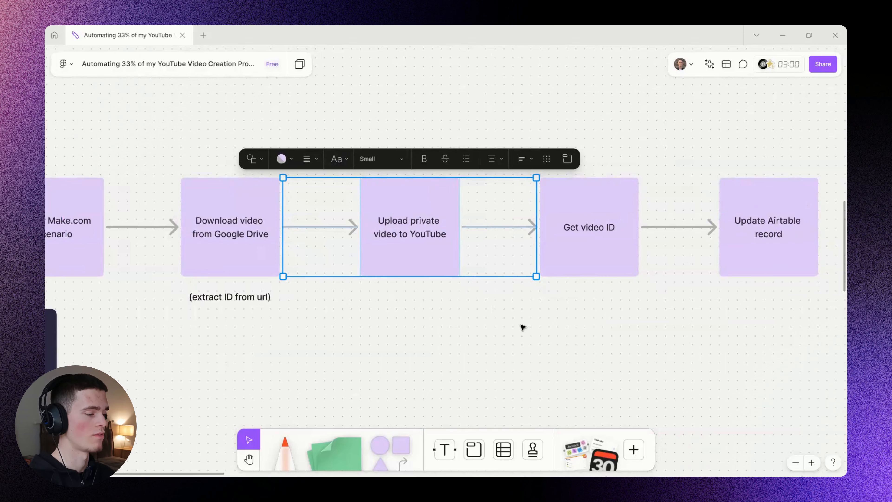
{"action": "left_click", "coordinate": [522, 326]}
{"action": "scroll", "coordinate": [683, 354], "scroll_direction": "left", "scroll_amount": 10}
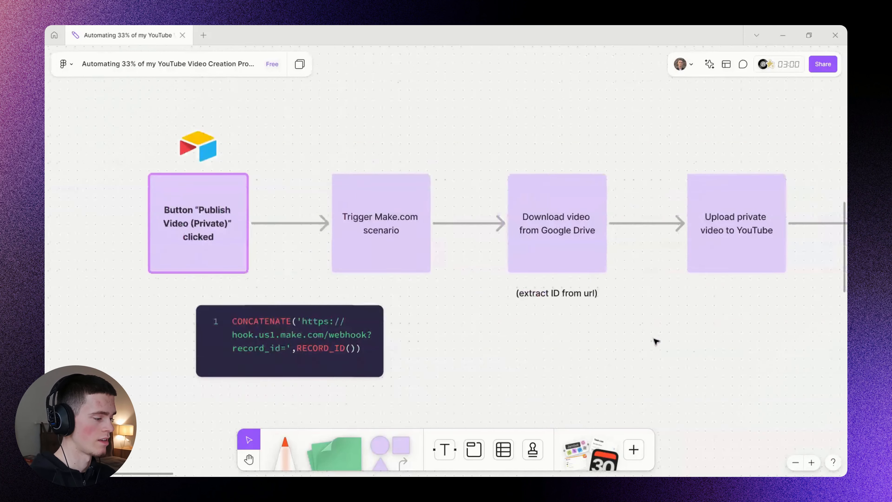
{"action": "scroll", "coordinate": [643, 337], "scroll_direction": "down", "scroll_amount": 1}
{"action": "left_click_drag", "start_coordinate": [658, 331], "coordinate": [564, 305]}
{"action": "key", "text": "alt+Tab"}
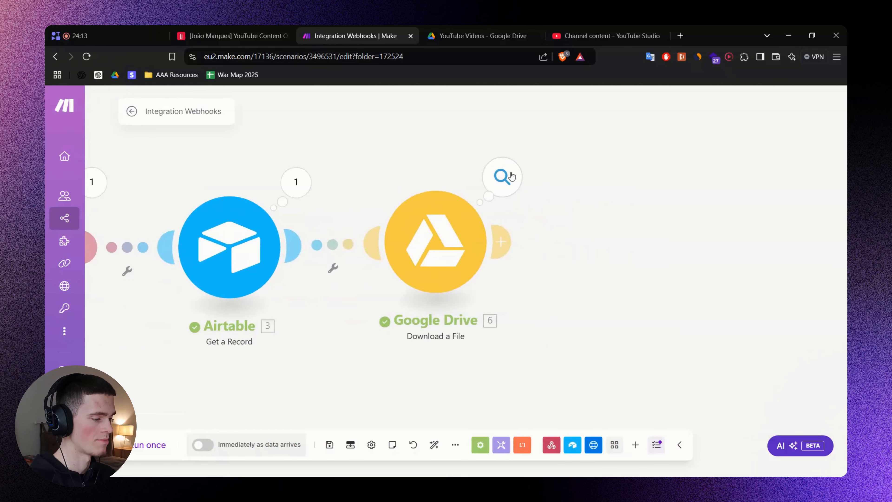
Inspect the Google Drive Download a File module's run output.
{"action": "left_click", "coordinate": [502, 177]}
{"action": "scroll", "coordinate": [619, 236], "scroll_direction": "down", "scroll_amount": 10}
{"action": "scroll", "coordinate": [611, 225], "scroll_direction": "up", "scroll_amount": 4}
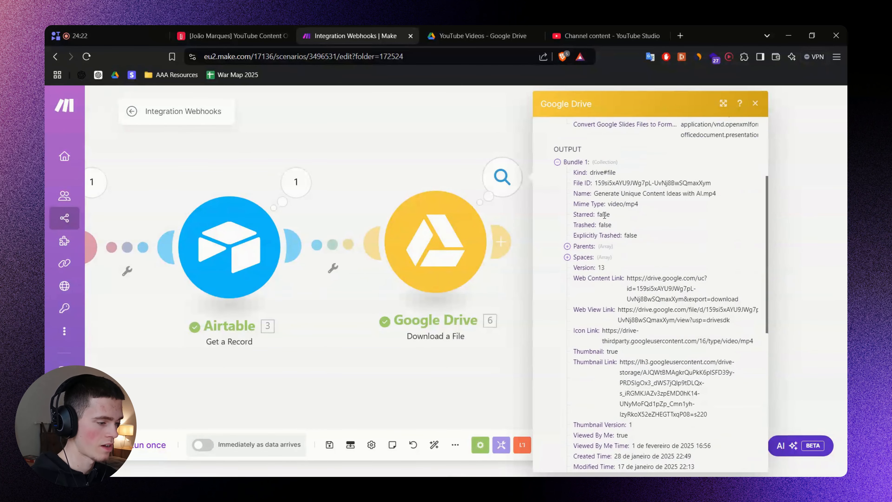
{"action": "scroll", "coordinate": [677, 288], "scroll_direction": "down", "scroll_amount": 8}
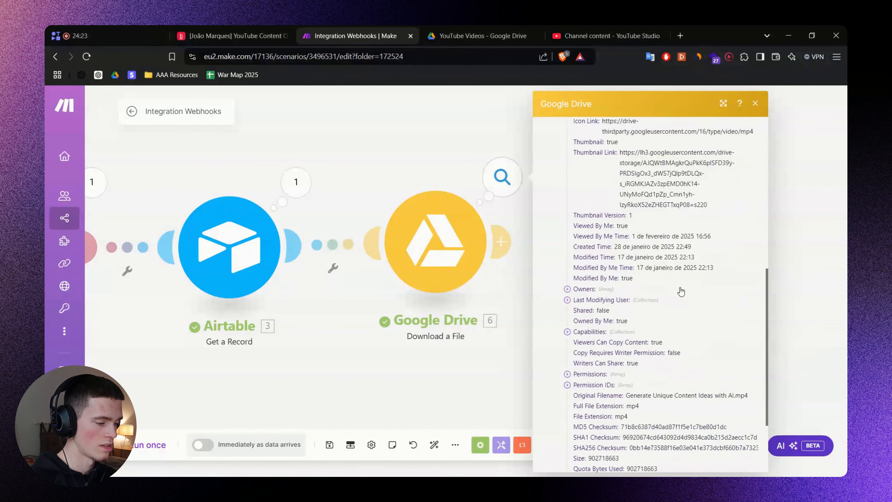
{"action": "left_click", "coordinate": [407, 143]}
Add a YouTube Upload a Video module after Google Drive and browse its mappable items.
{"action": "left_click_drag", "start_coordinate": [578, 254], "coordinate": [496, 263]}
{"action": "left_click", "coordinate": [420, 250]}
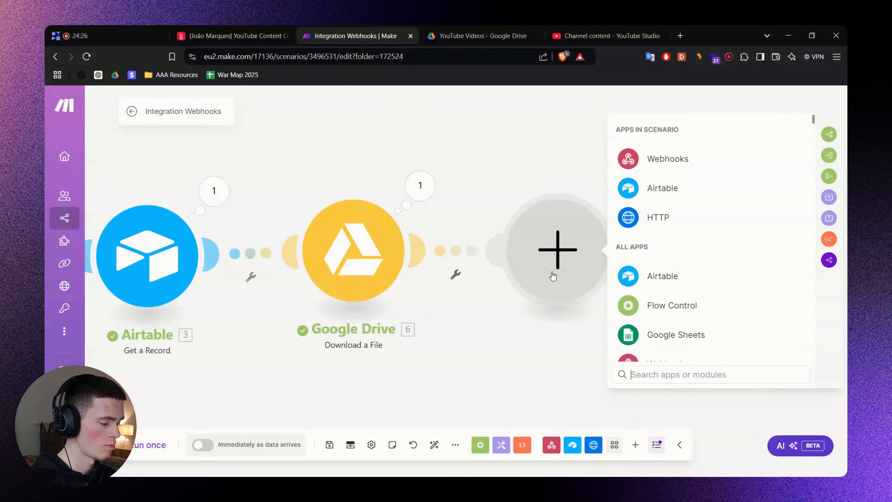
{"action": "type", "text": "YouTube"}
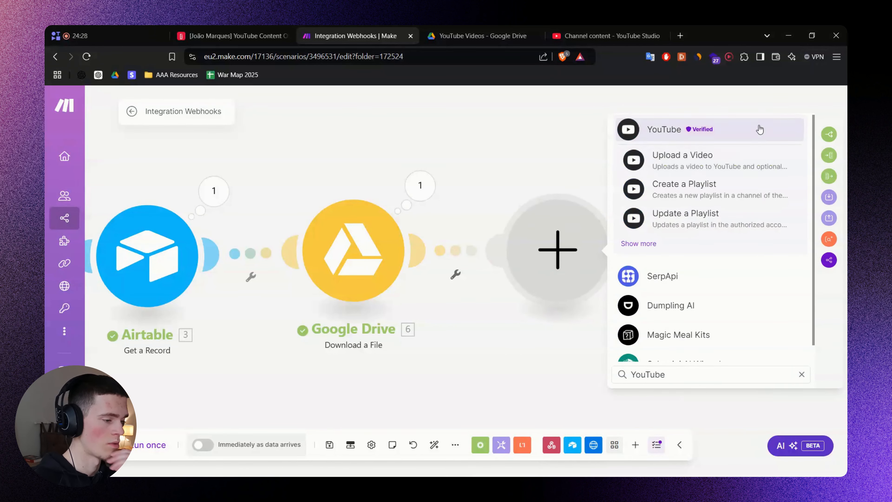
{"action": "left_click", "coordinate": [731, 165]}
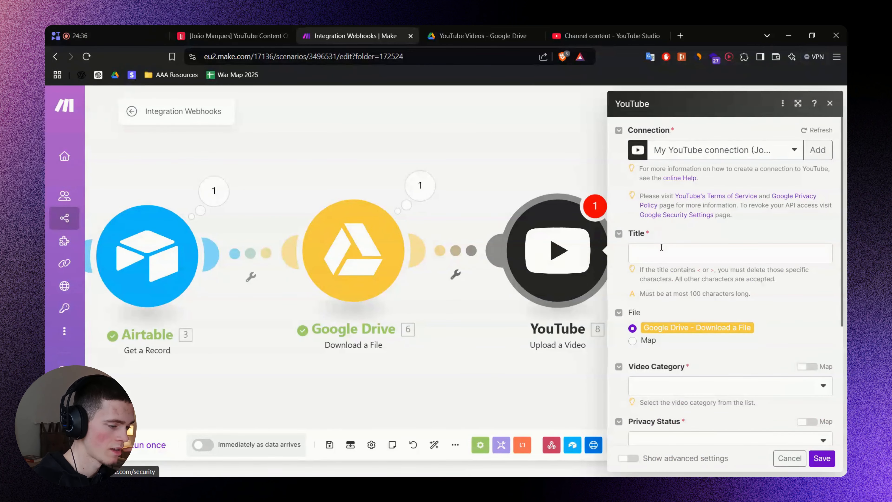
{"action": "left_click", "coordinate": [675, 252]}
{"action": "scroll", "coordinate": [486, 225], "scroll_direction": "down", "scroll_amount": 15}
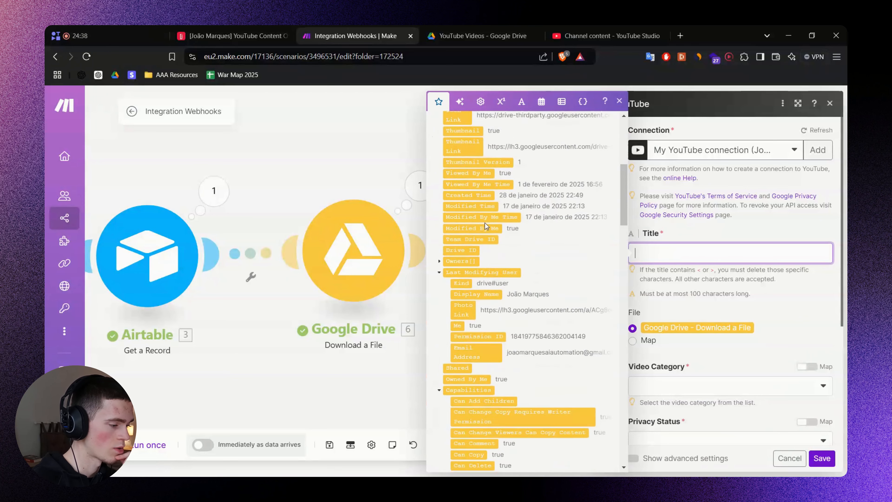
{"action": "scroll", "coordinate": [486, 225], "scroll_direction": "down", "scroll_amount": 6}
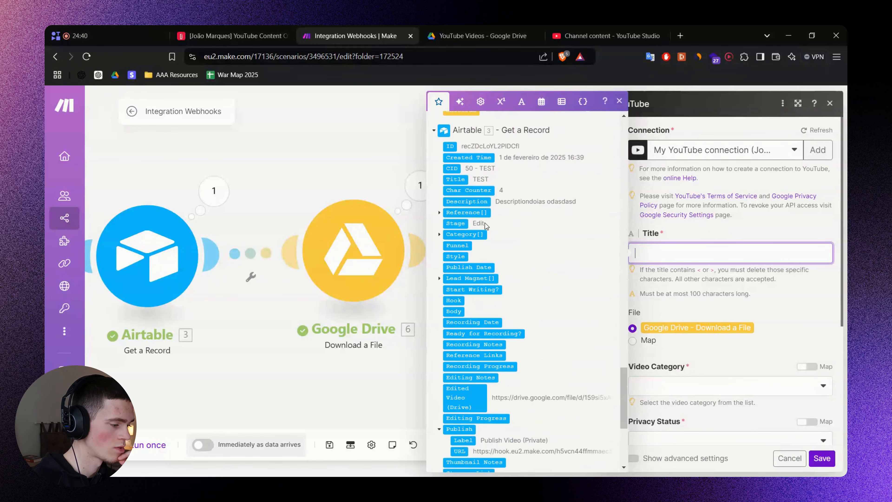
Check that the test record's Title is 'TEST' in the Airtable Content Bank grid.
{"action": "left_click", "coordinate": [230, 36]}
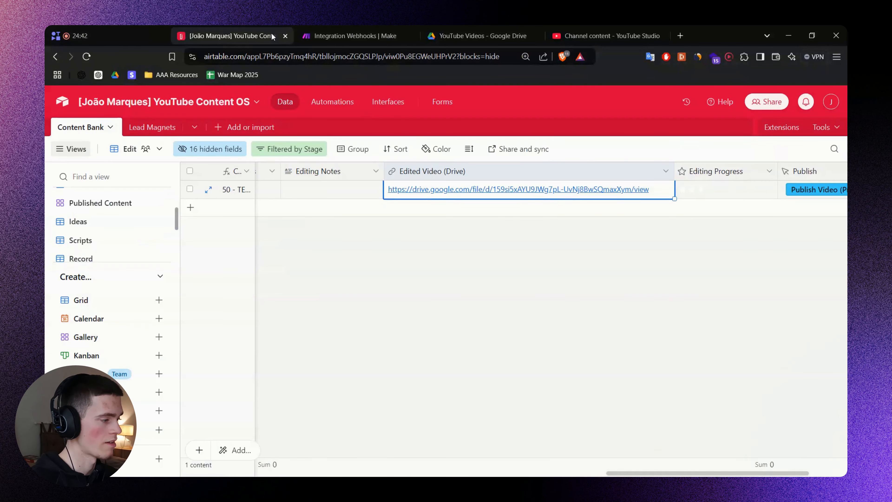
{"action": "left_click_drag", "start_coordinate": [697, 474], "coordinate": [241, 365]}
{"action": "left_click", "coordinate": [303, 193]}
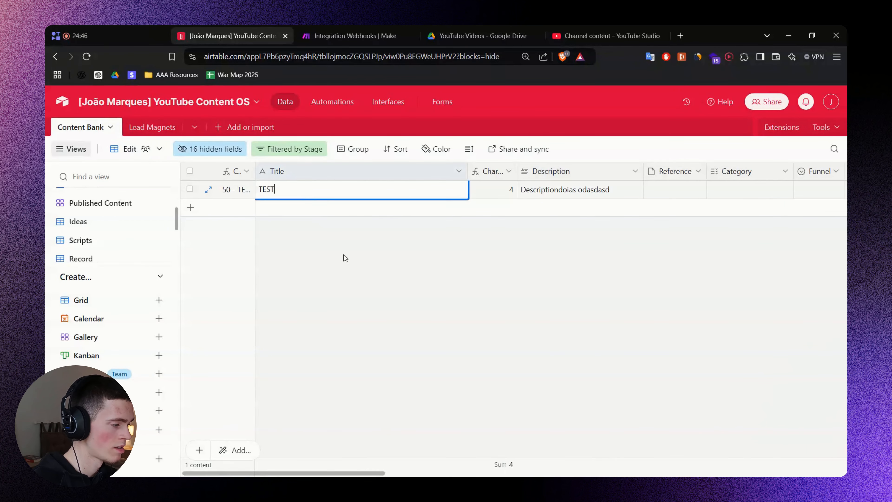
{"action": "left_click", "coordinate": [345, 257]}
{"action": "scroll", "coordinate": [105, 231], "scroll_direction": "down", "scroll_amount": 2}
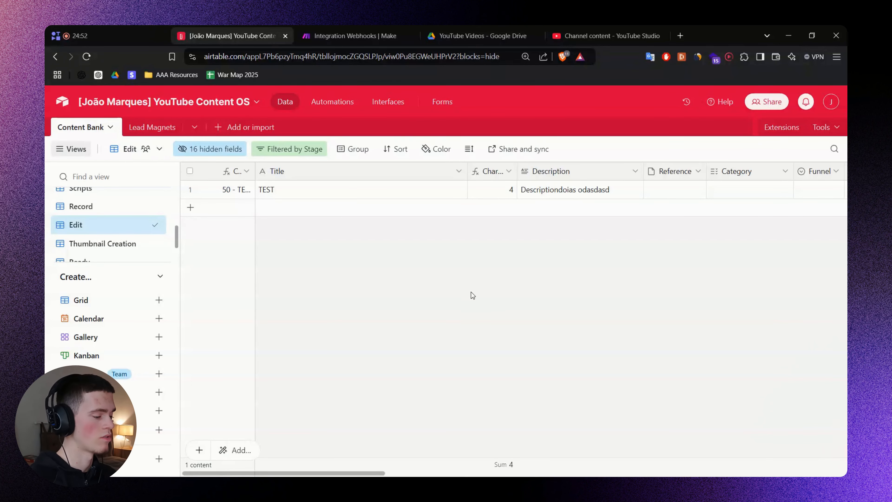
{"action": "scroll", "coordinate": [368, 464], "scroll_direction": "right", "scroll_amount": 10}
Map the Airtable record's Title into the YouTube video Title.
{"action": "left_click", "coordinate": [353, 36]}
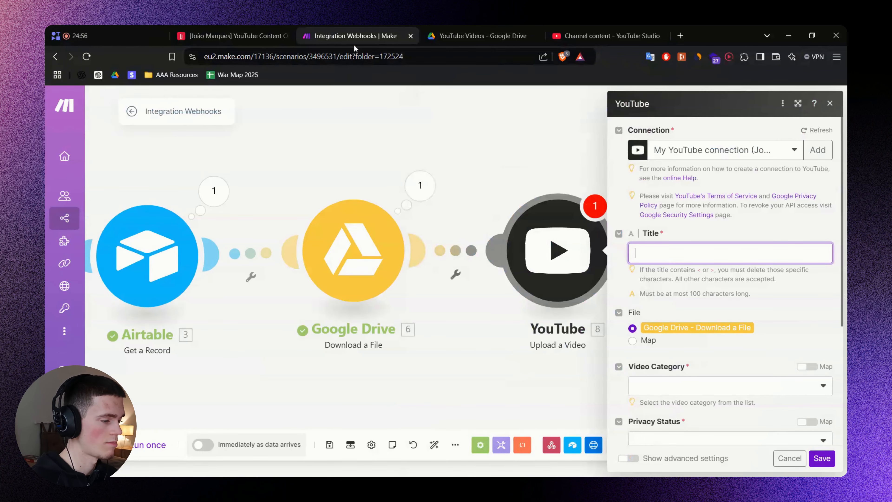
{"action": "scroll", "coordinate": [484, 265], "scroll_direction": "down", "scroll_amount": 10}
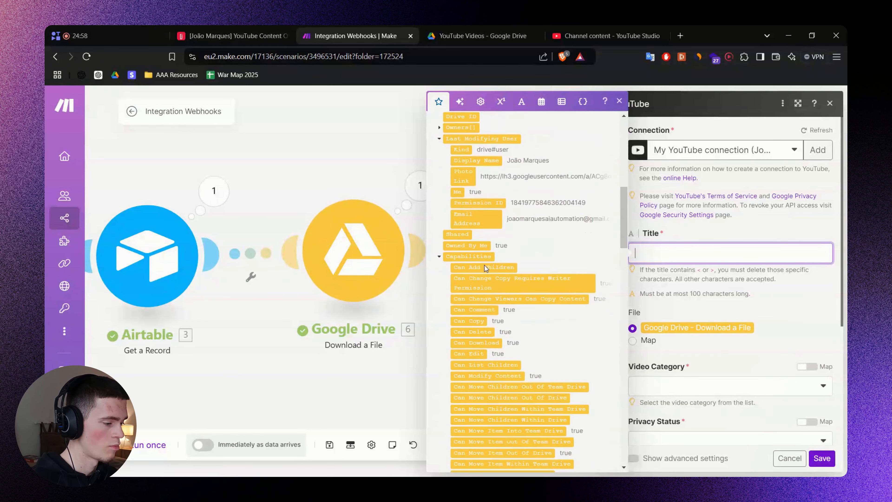
{"action": "scroll", "coordinate": [483, 265], "scroll_direction": "down", "scroll_amount": 15}
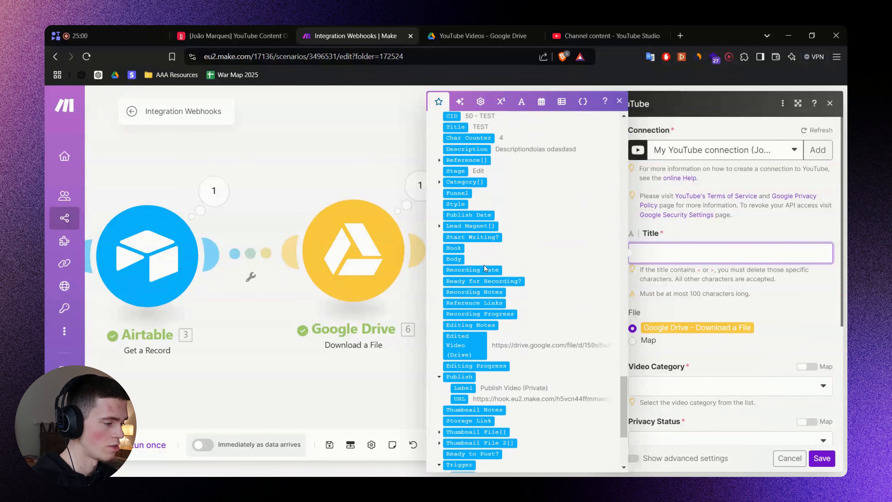
{"action": "left_click", "coordinate": [457, 179]}
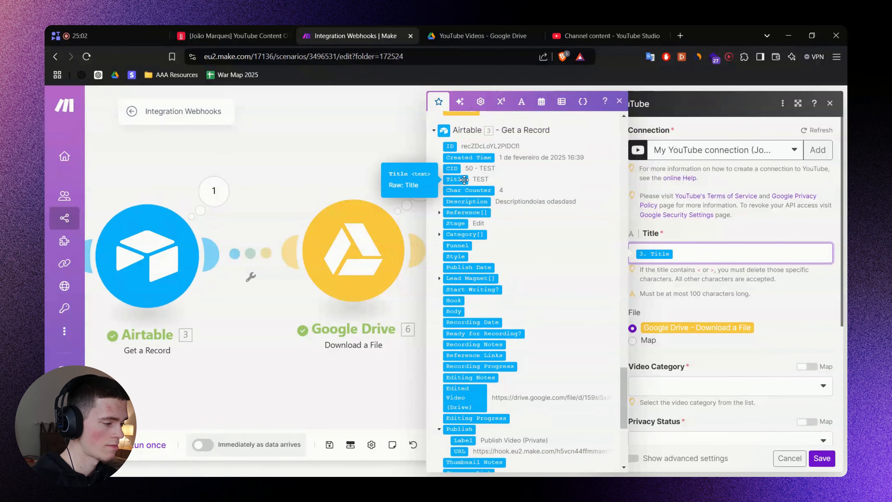
{"action": "scroll", "coordinate": [280, 191], "scroll_direction": "down", "scroll_amount": 3}
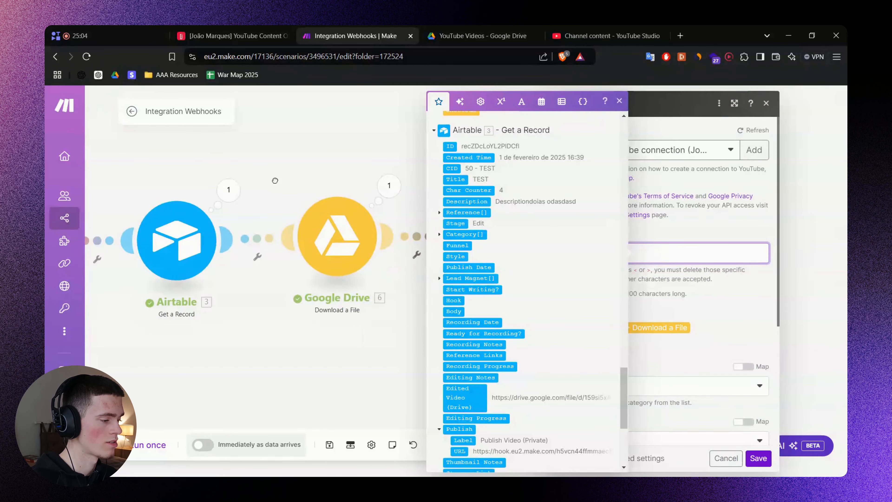
{"action": "left_click_drag", "start_coordinate": [275, 182], "coordinate": [348, 202]}
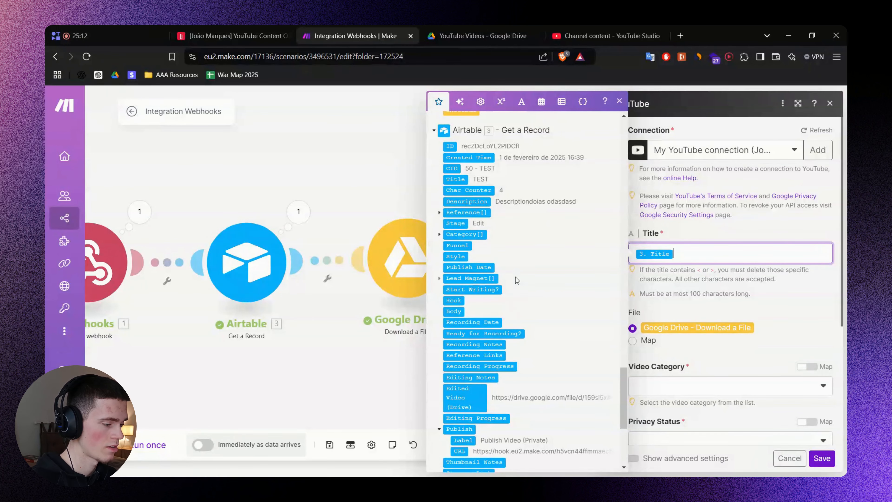
{"action": "scroll", "coordinate": [692, 329], "scroll_direction": "down", "scroll_amount": 1}
{"action": "left_click", "coordinate": [739, 363]}
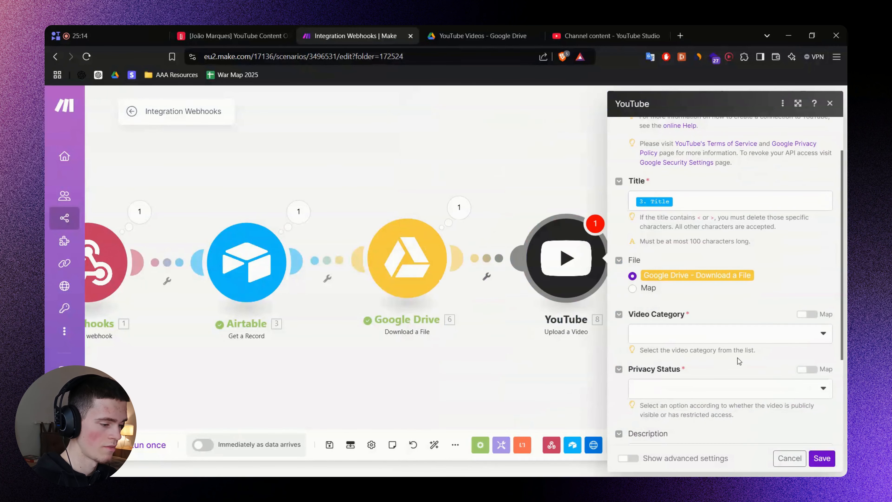
Set the YouTube Video Category to Science & Technology.
{"action": "scroll", "coordinate": [736, 359], "scroll_direction": "down", "scroll_amount": 2}
{"action": "left_click", "coordinate": [649, 232]}
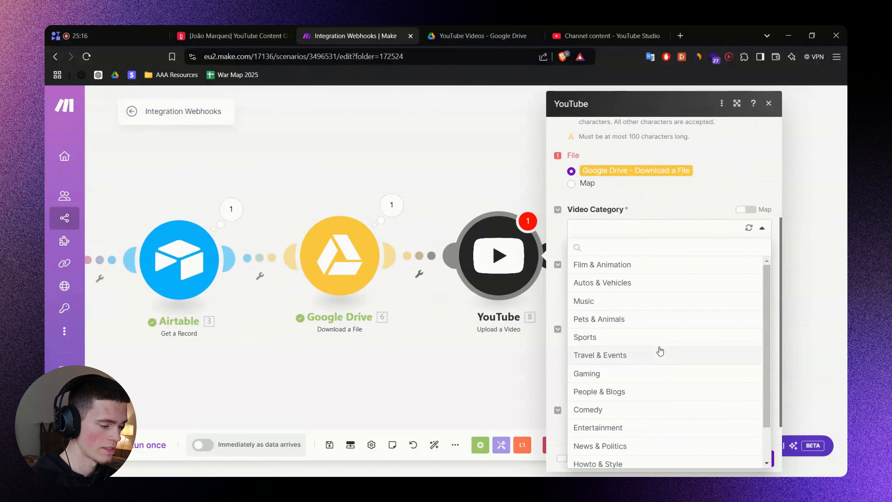
{"action": "scroll", "coordinate": [650, 366], "scroll_direction": "down", "scroll_amount": 1}
{"action": "left_click", "coordinate": [620, 459]}
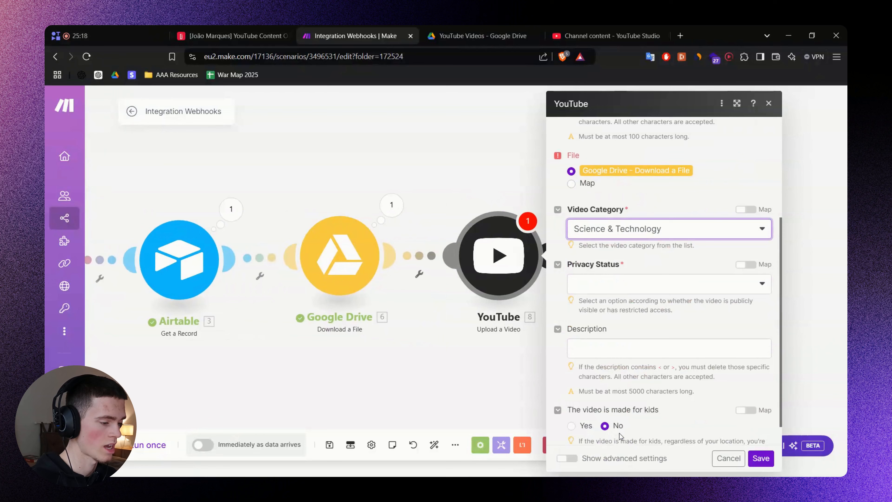
Set the YouTube Privacy Status to Private.
{"action": "left_click", "coordinate": [595, 284]}
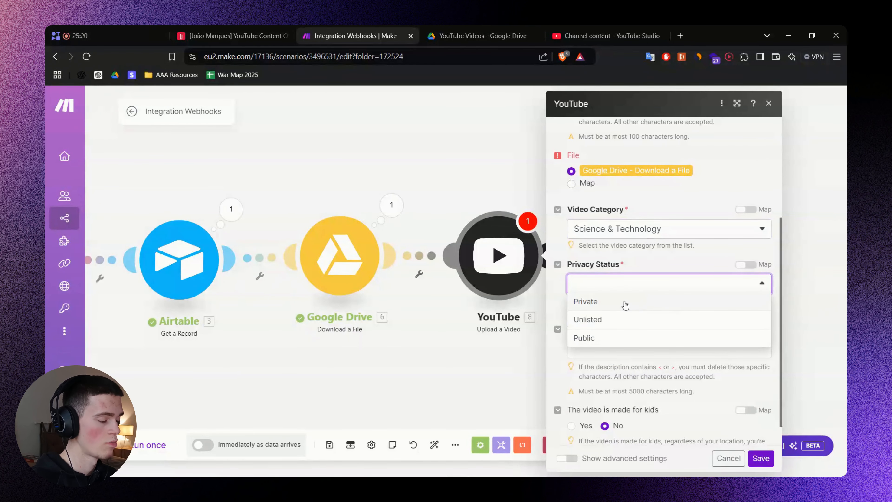
{"action": "left_click", "coordinate": [625, 303]}
{"action": "left_click", "coordinate": [631, 287]}
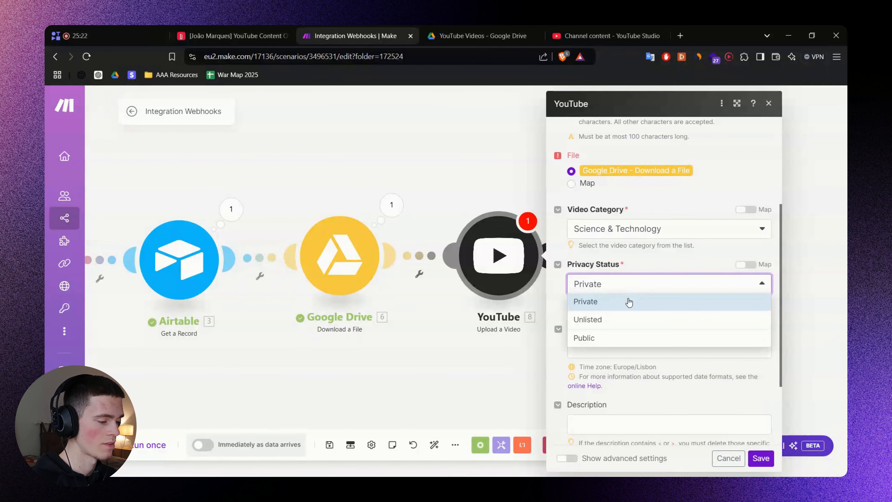
{"action": "left_click", "coordinate": [626, 322]}
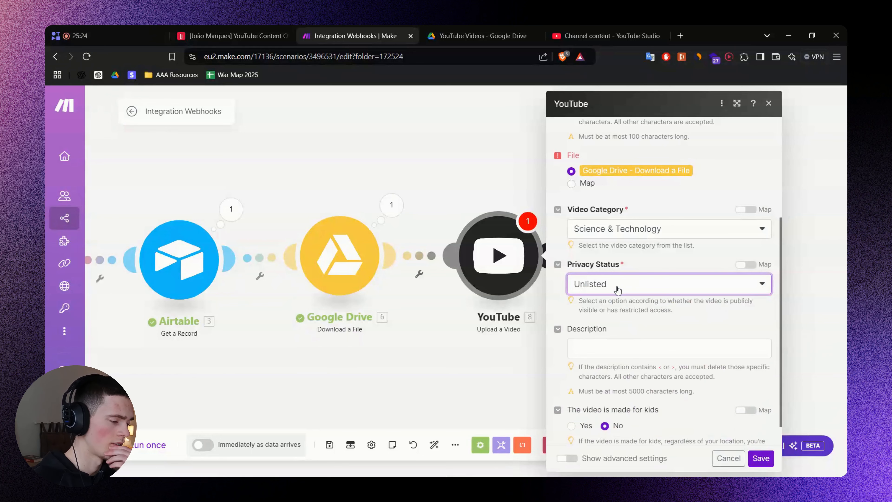
{"action": "left_click", "coordinate": [617, 291]}
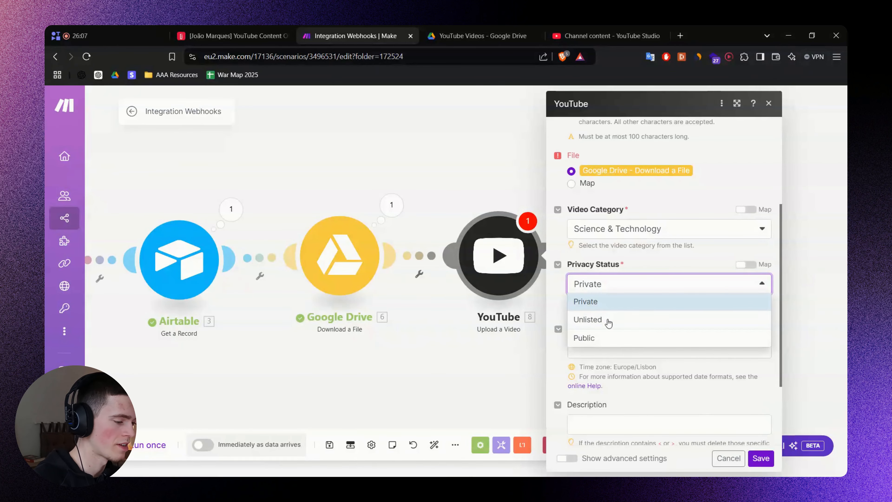
{"action": "left_click", "coordinate": [608, 321]}
{"action": "left_click", "coordinate": [604, 290]}
{"action": "left_click", "coordinate": [598, 303]}
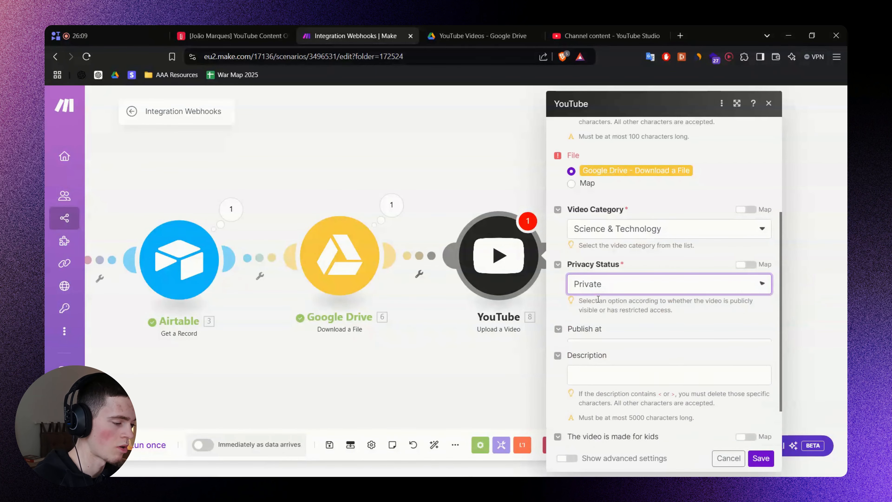
{"action": "left_click", "coordinate": [657, 294]}
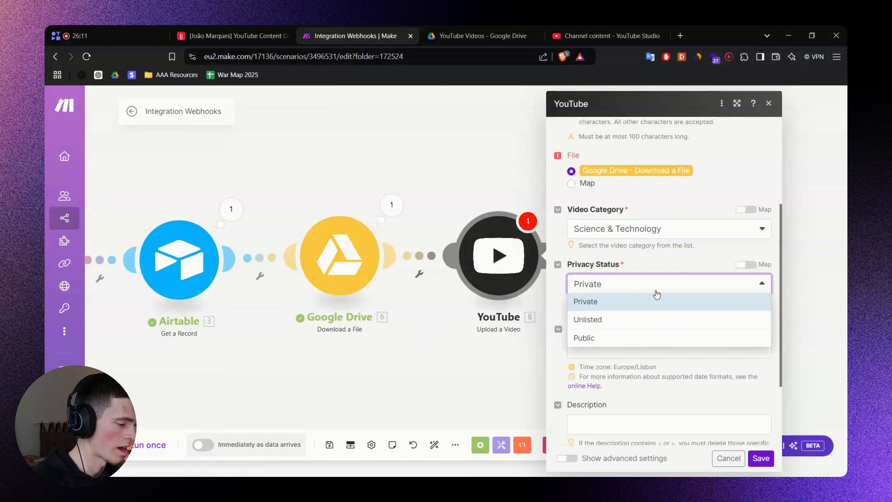
{"action": "left_click", "coordinate": [560, 310]}
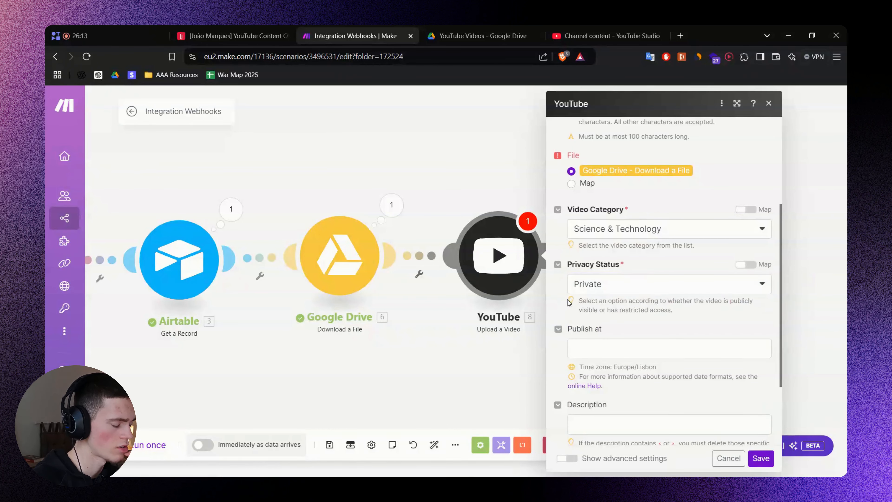
Save the YouTube Upload a Video settings, then reopen and save them again.
{"action": "scroll", "coordinate": [569, 303], "scroll_direction": "down", "scroll_amount": 3}
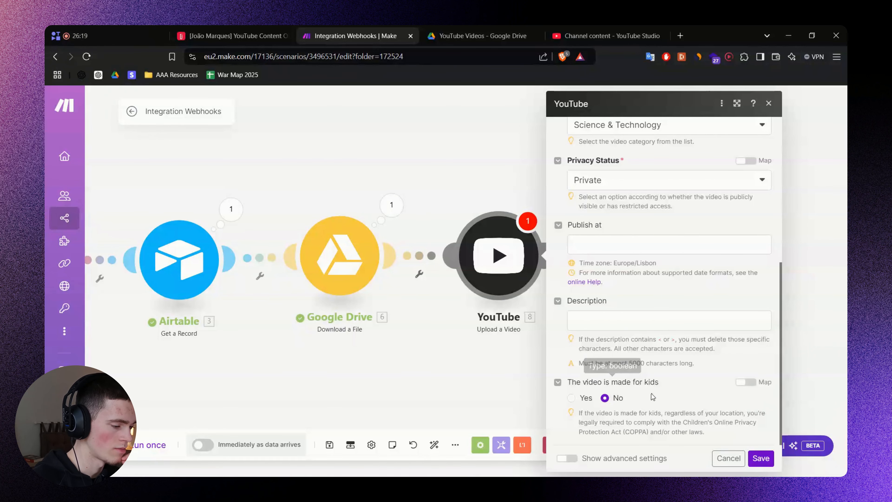
{"action": "left_click", "coordinate": [760, 459]}
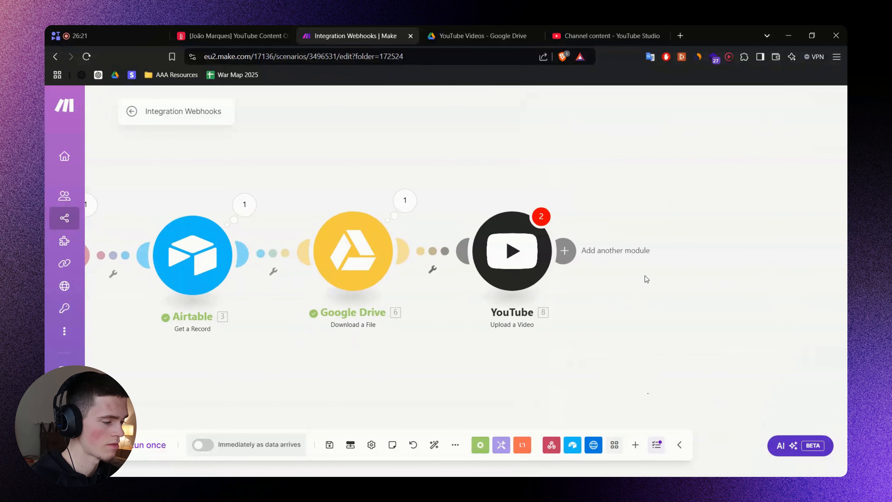
{"action": "left_click", "coordinate": [499, 260]}
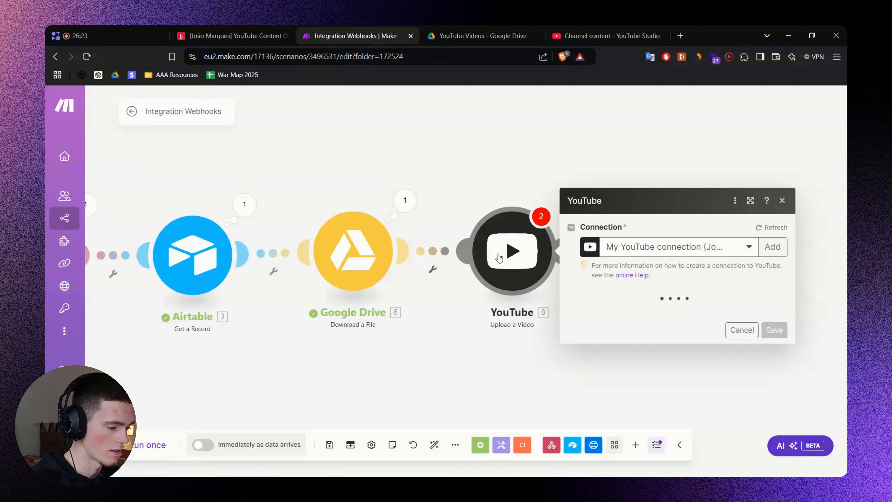
{"action": "scroll", "coordinate": [669, 291], "scroll_direction": "down", "scroll_amount": 4}
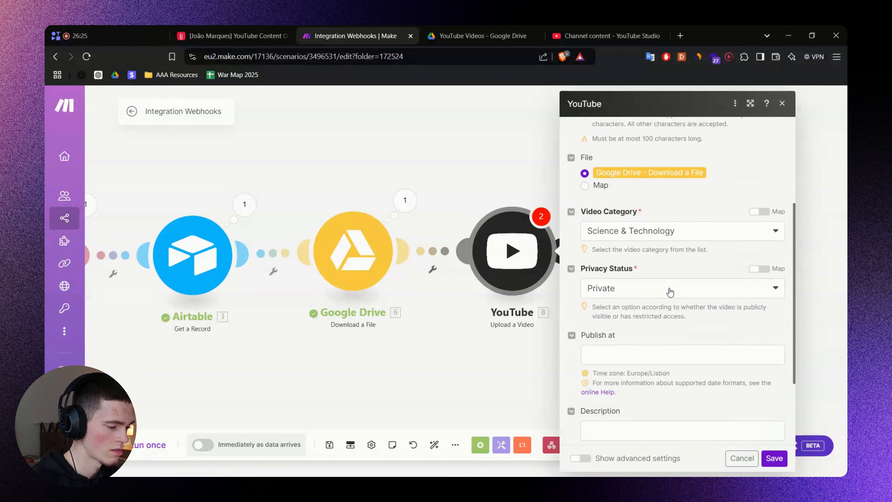
{"action": "scroll", "coordinate": [670, 291], "scroll_direction": "down", "scroll_amount": 3}
{"action": "left_click", "coordinate": [773, 458]}
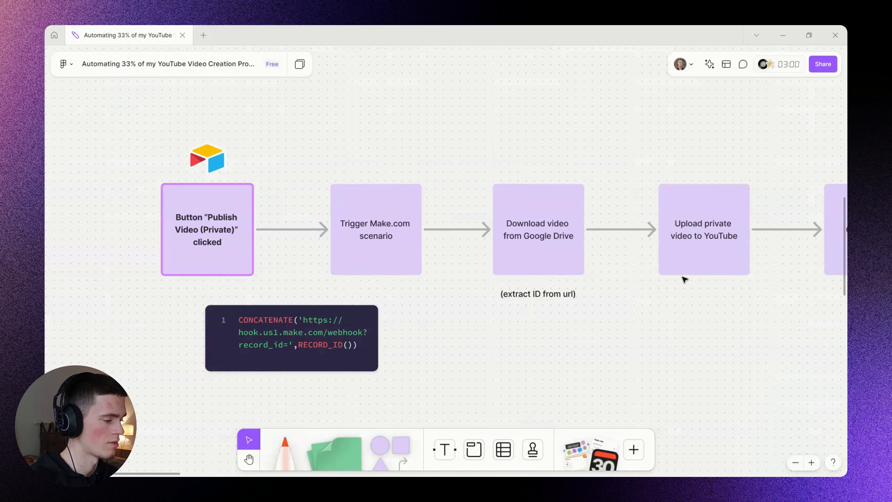
Review the upload private video, Get video ID and Update Airtable record steps on the board.
{"action": "scroll", "coordinate": [685, 279], "scroll_direction": "right", "scroll_amount": 5}
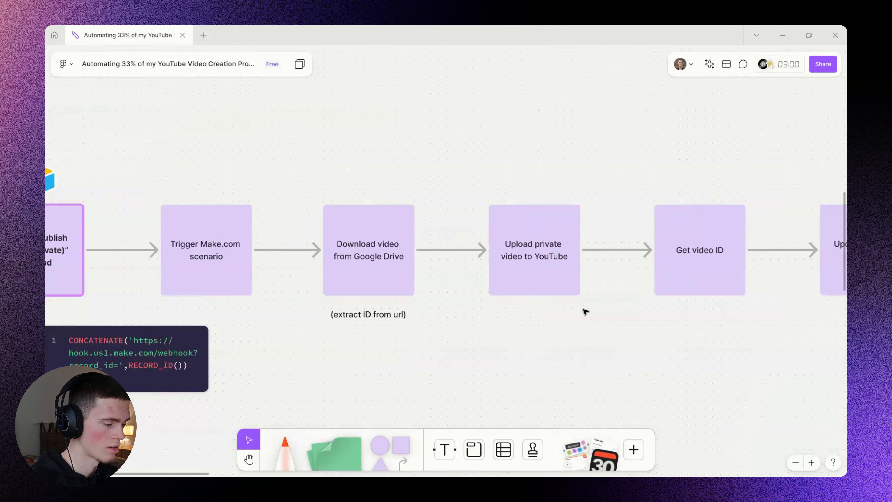
{"action": "scroll", "coordinate": [564, 324], "scroll_direction": "right", "scroll_amount": 5}
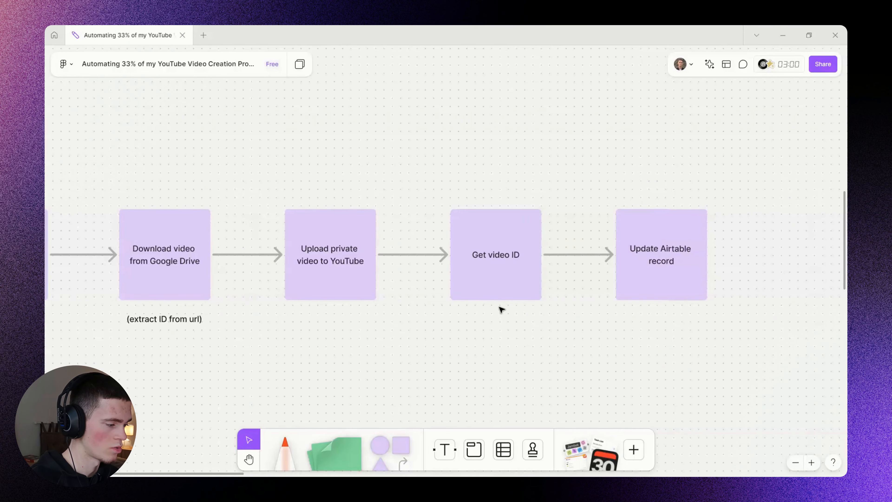
{"action": "left_click_drag", "start_coordinate": [250, 153], "coordinate": [376, 348]}
{"action": "left_click_drag", "start_coordinate": [426, 175], "coordinate": [575, 364]}
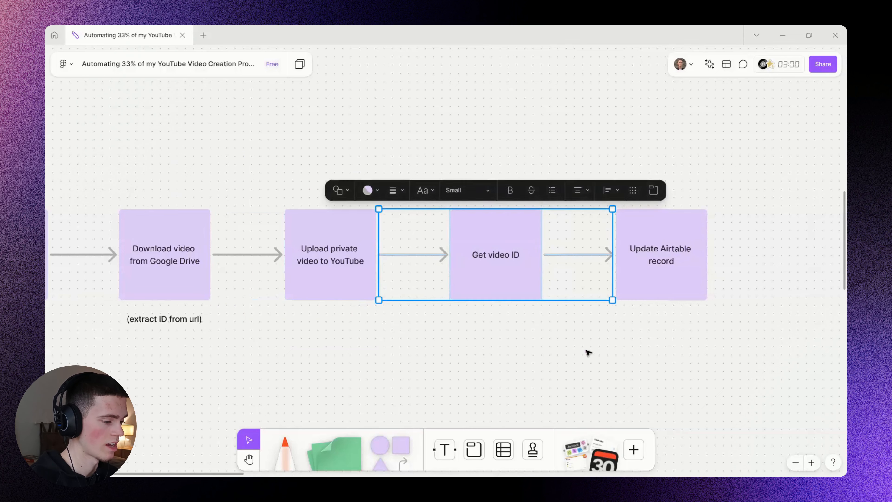
{"action": "left_click_drag", "start_coordinate": [622, 165], "coordinate": [718, 333]}
{"action": "left_click", "coordinate": [719, 334]}
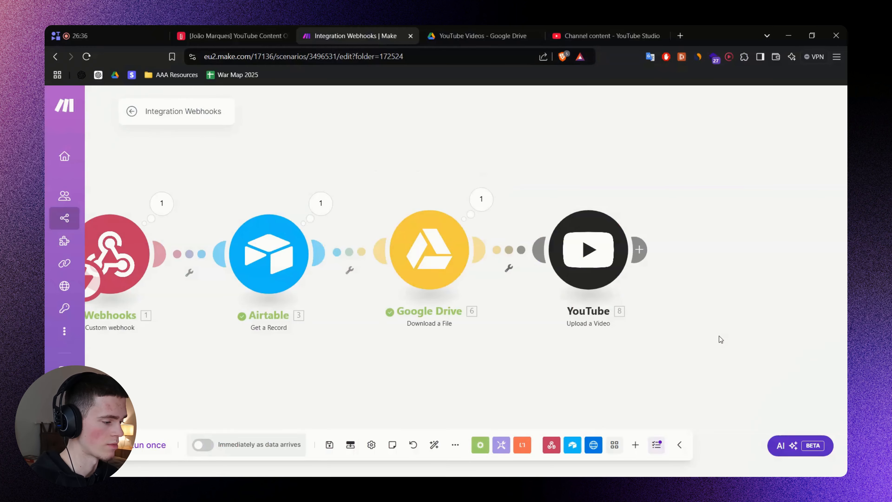
Add an Airtable Update a Record module after YouTube targeting the Content Bank table.
{"action": "scroll", "coordinate": [576, 278], "scroll_direction": "right", "scroll_amount": 5}
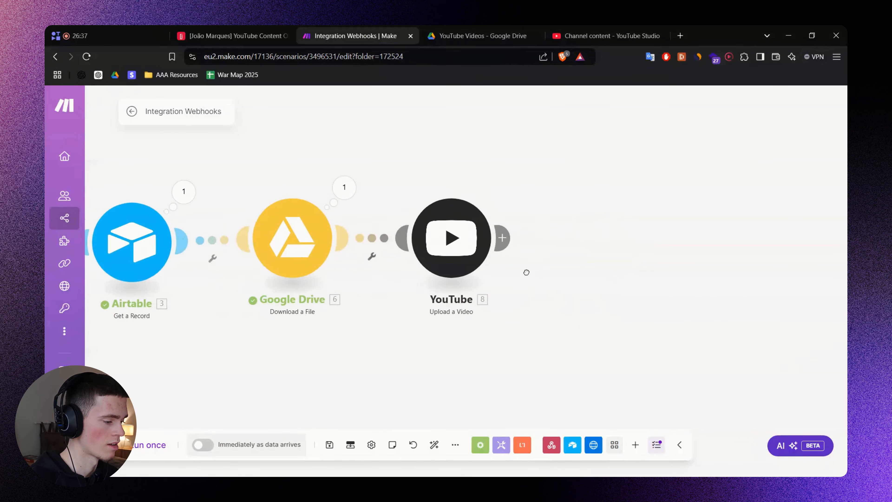
{"action": "left_click", "coordinate": [436, 220]}
{"action": "type", "text": "Airtab"}
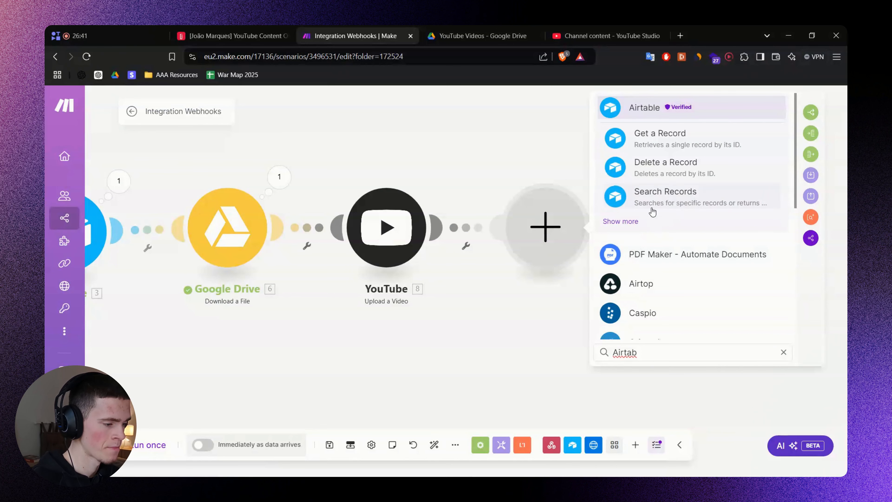
{"action": "left_click", "coordinate": [642, 122]}
{"action": "scroll", "coordinate": [695, 241], "scroll_direction": "down", "scroll_amount": 2}
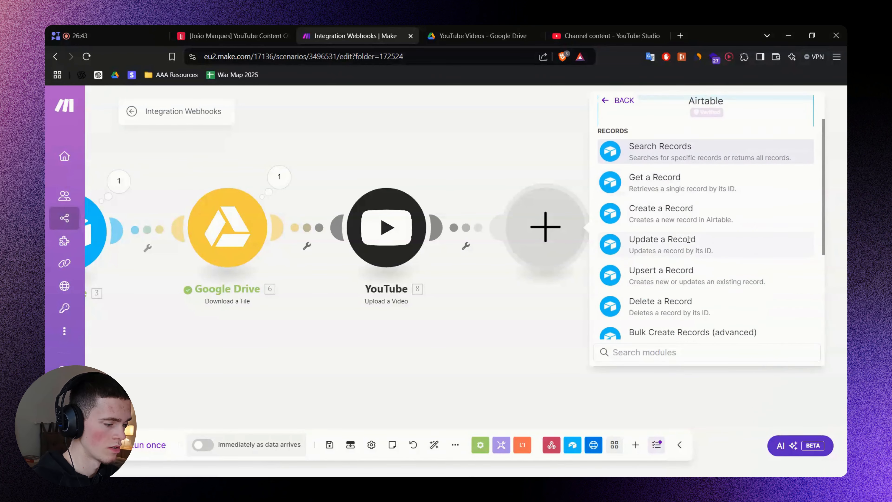
{"action": "left_click", "coordinate": [705, 241]}
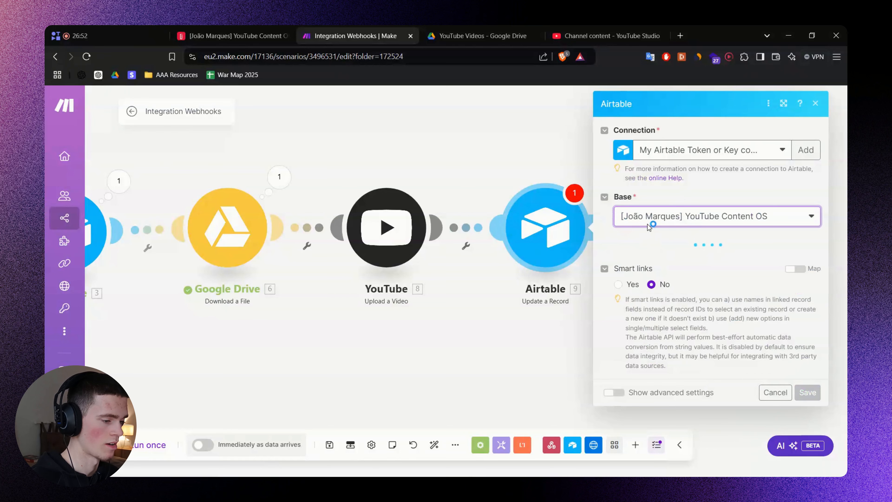
{"action": "left_click", "coordinate": [647, 260]}
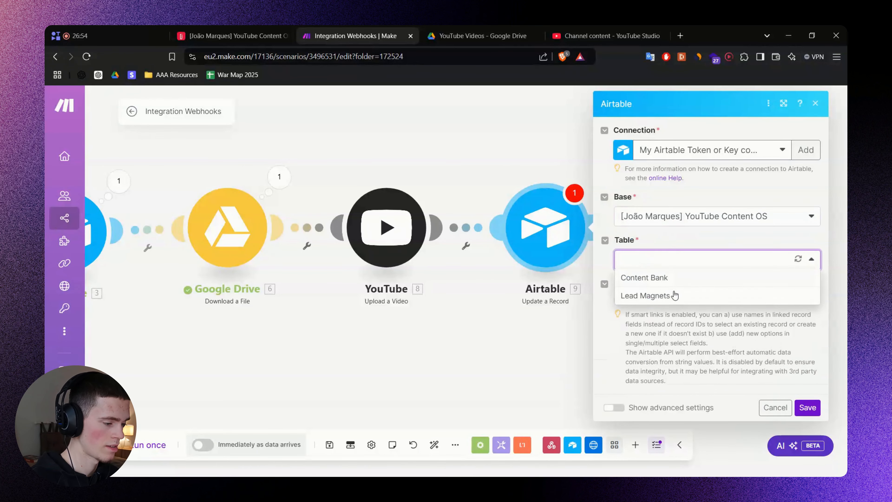
{"action": "left_click", "coordinate": [642, 278]}
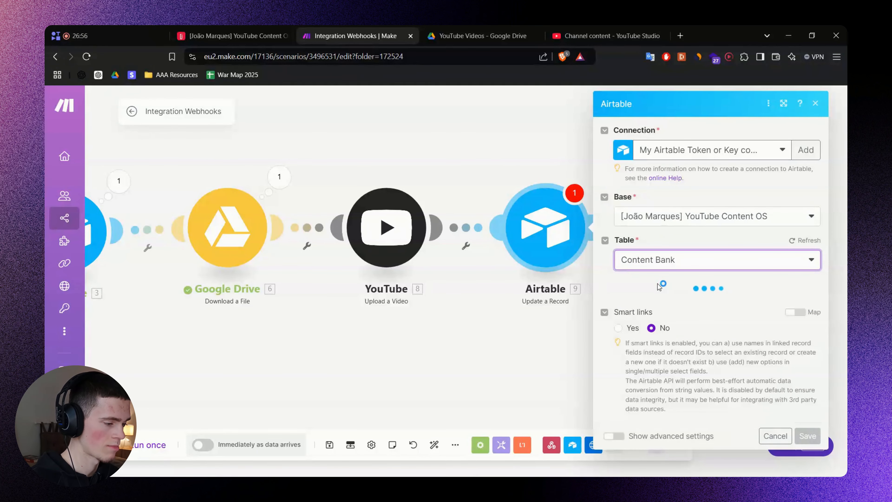
{"action": "key", "text": "ctrl+minus"}
{"action": "key", "text": "ctrl+minus"}
{"action": "key", "text": "ctrl+minus"}
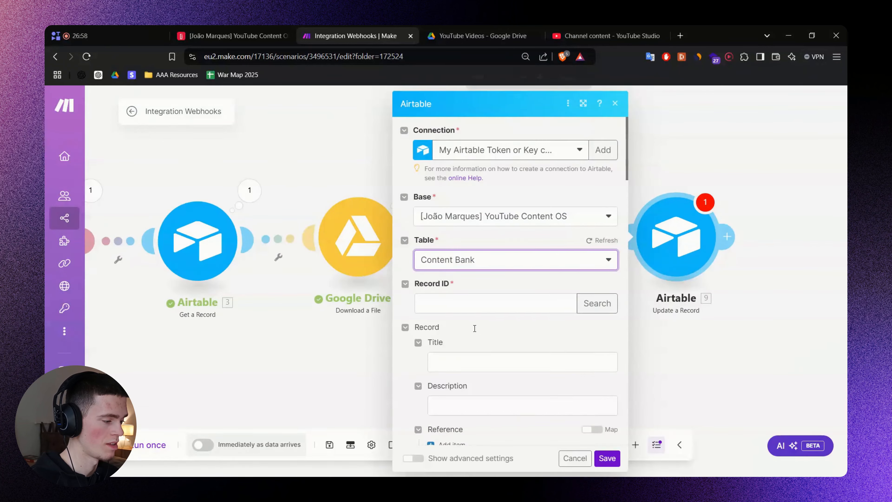
{"action": "key", "text": "ctrl+plus"}
{"action": "key", "text": "ctrl+plus"}
{"action": "key", "text": "ctrl+plus"}
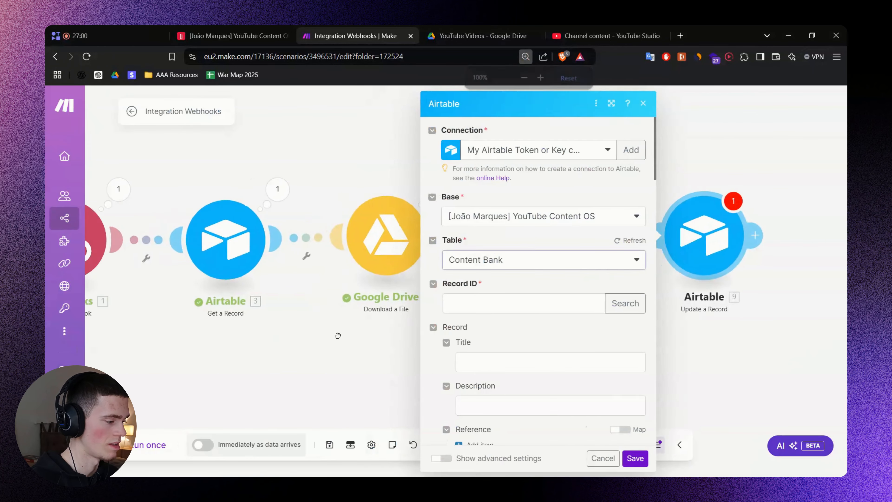
Map the webhook's record_id into the update step's Record ID.
{"action": "left_click", "coordinate": [654, 300]}
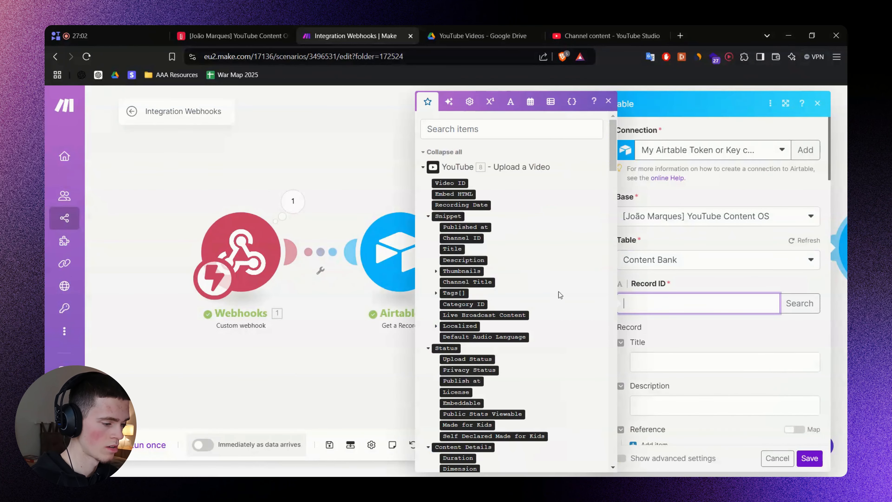
{"action": "scroll", "coordinate": [509, 295], "scroll_direction": "down", "scroll_amount": 5}
{"action": "scroll", "coordinate": [509, 295], "scroll_direction": "down", "scroll_amount": 10}
{"action": "left_click_drag", "start_coordinate": [611, 278], "coordinate": [612, 440]}
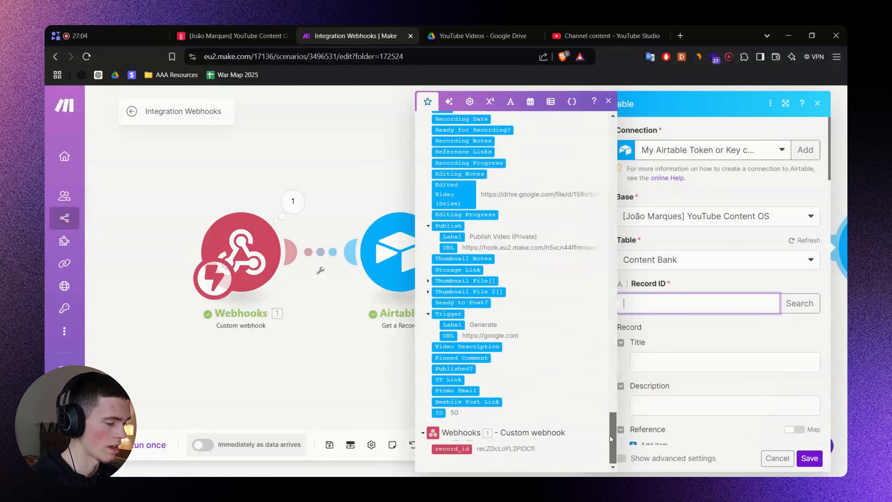
{"action": "left_click", "coordinate": [456, 448]}
{"action": "scroll", "coordinate": [651, 312], "scroll_direction": "down", "scroll_amount": 1}
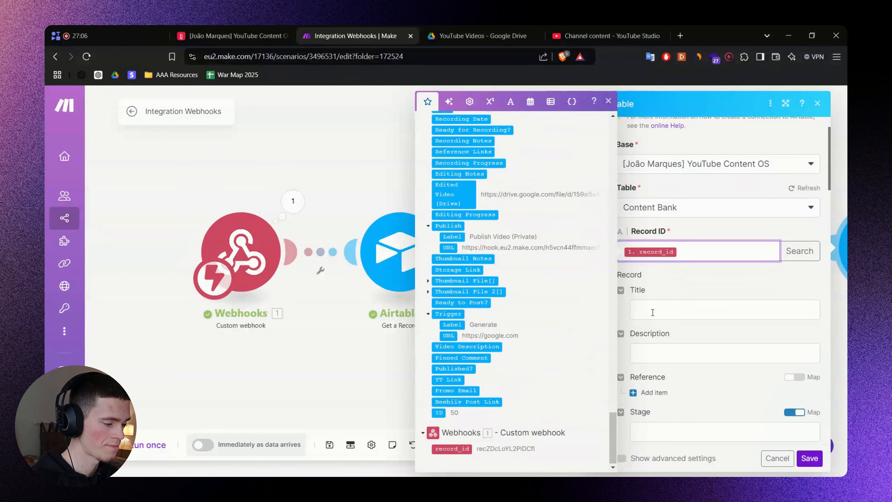
Look through the update step's Title and other record fields, leaving them unmapped.
{"action": "left_click", "coordinate": [659, 311]}
{"action": "left_click", "coordinate": [690, 292]}
{"action": "scroll", "coordinate": [691, 292], "scroll_direction": "down", "scroll_amount": 3}
{"action": "scroll", "coordinate": [789, 271], "scroll_direction": "down", "scroll_amount": 1}
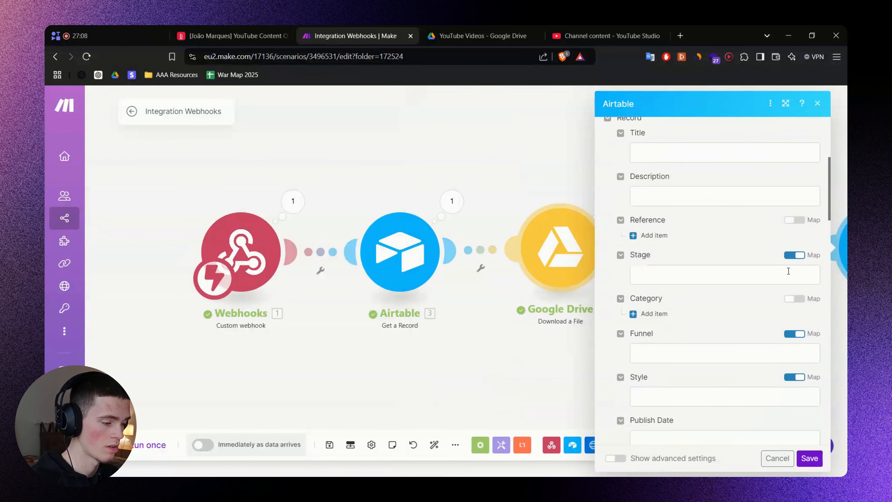
{"action": "scroll", "coordinate": [773, 291], "scroll_direction": "up", "scroll_amount": 3}
{"action": "left_click", "coordinate": [659, 201]}
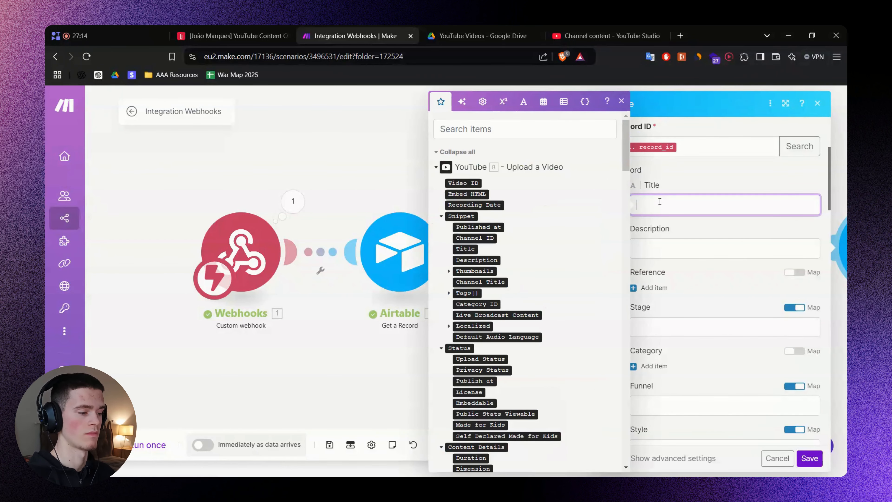
{"action": "left_click", "coordinate": [708, 228]}
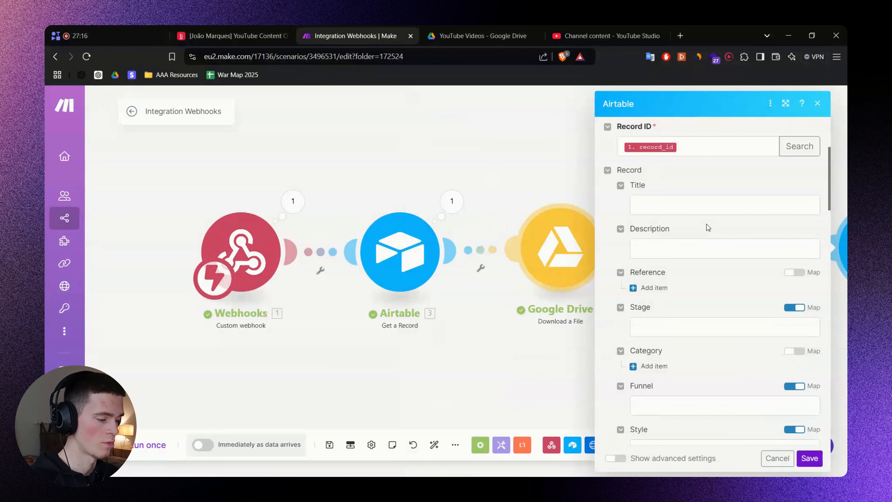
{"action": "scroll", "coordinate": [708, 227], "scroll_direction": "down", "scroll_amount": 6}
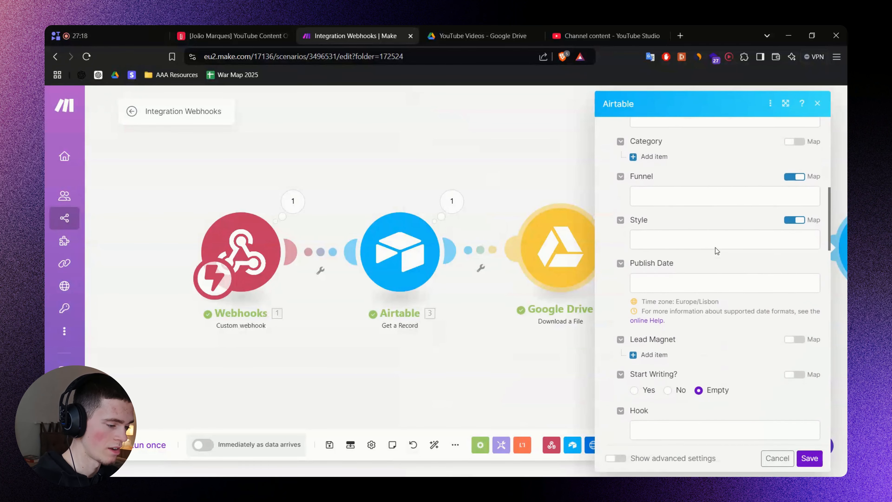
{"action": "scroll", "coordinate": [716, 250], "scroll_direction": "down", "scroll_amount": 12}
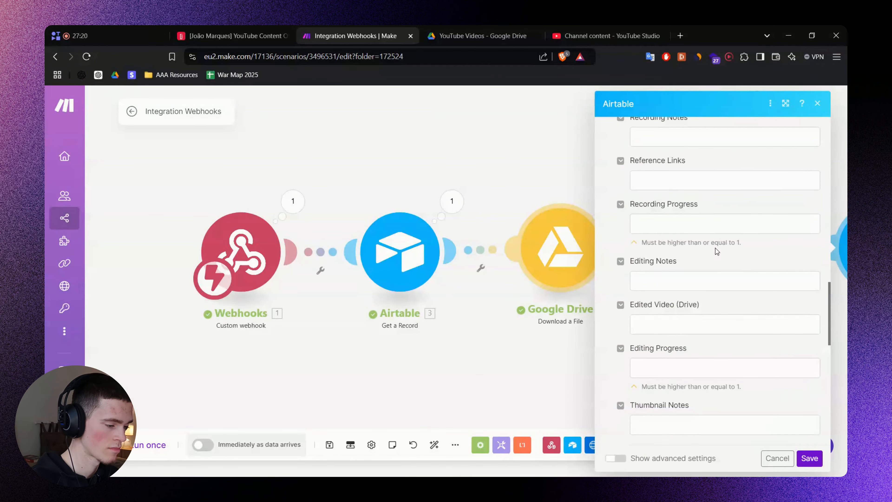
{"action": "scroll", "coordinate": [717, 250], "scroll_direction": "down", "scroll_amount": 10}
{"action": "scroll", "coordinate": [720, 254], "scroll_direction": "up", "scroll_amount": 8}
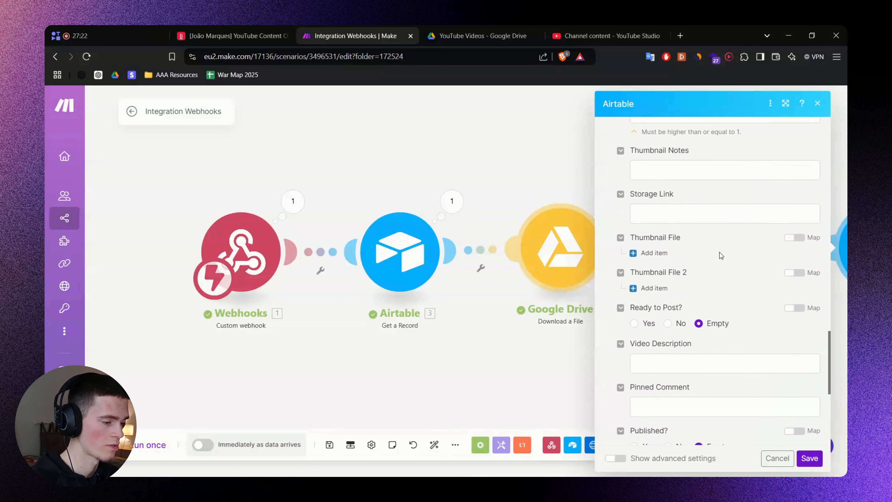
{"action": "scroll", "coordinate": [721, 256], "scroll_direction": "up", "scroll_amount": 12}
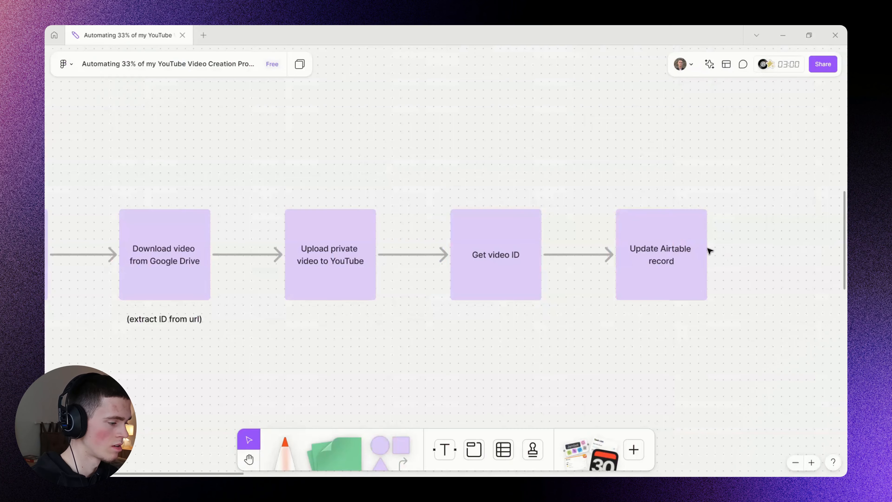
{"action": "scroll", "coordinate": [572, 239], "scroll_direction": "right", "scroll_amount": 3}
{"action": "scroll", "coordinate": [572, 239], "scroll_direction": "down", "scroll_amount": 3}
Copy the 'YT Video ID' entry from FigJam's New Airtable fields list.
{"action": "scroll", "coordinate": [673, 153], "scroll_direction": "up", "scroll_amount": 5}
{"action": "scroll", "coordinate": [673, 153], "scroll_direction": "right", "scroll_amount": 5}
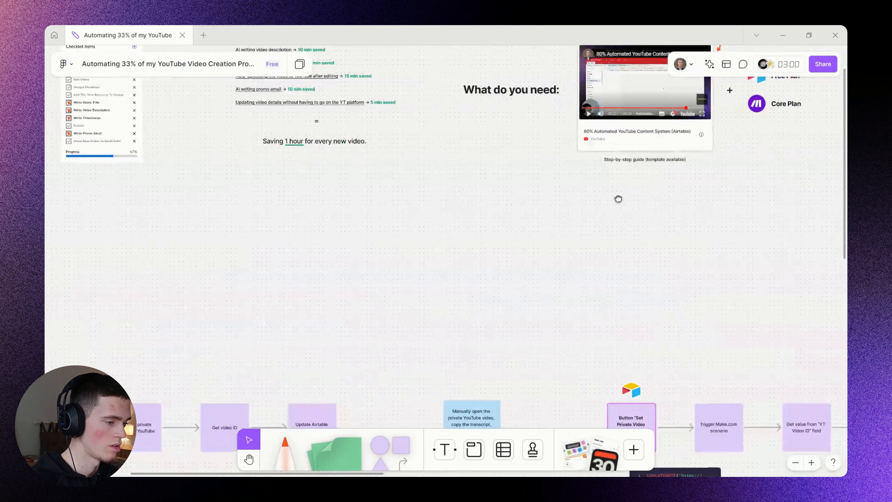
{"action": "scroll", "coordinate": [618, 199], "scroll_direction": "right", "scroll_amount": 10}
{"action": "scroll", "coordinate": [561, 207], "scroll_direction": "up", "scroll_amount": 5}
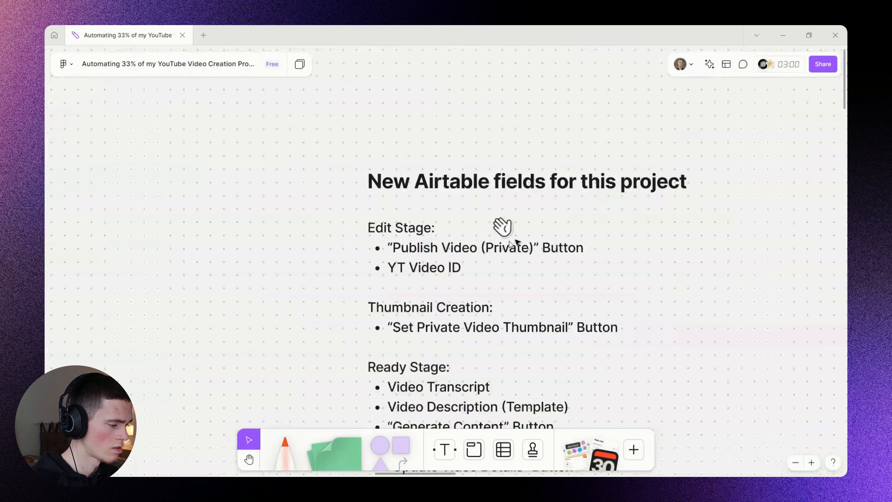
{"action": "scroll", "coordinate": [421, 232], "scroll_direction": "down", "scroll_amount": 2}
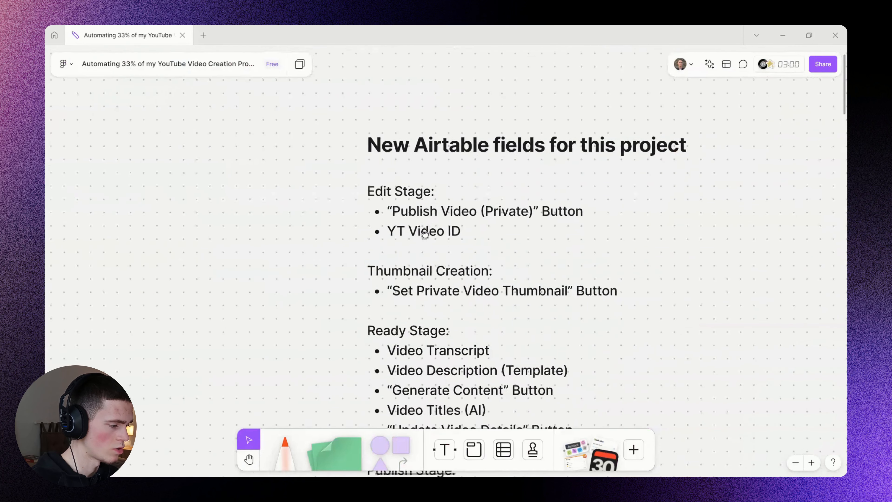
{"action": "left_click", "coordinate": [398, 214]}
{"action": "left_click", "coordinate": [397, 213]}
{"action": "double_click", "coordinate": [397, 211]}
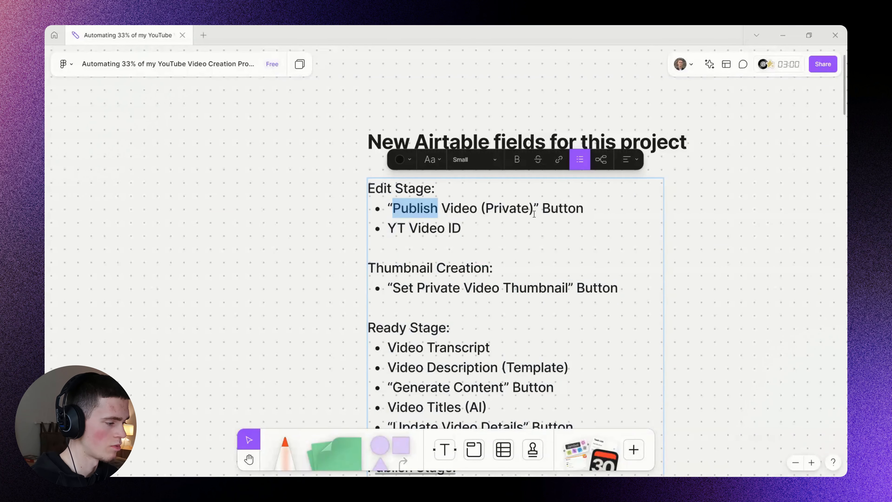
{"action": "left_click", "coordinate": [594, 211], "text": "shift"}
{"action": "triple_click", "coordinate": [461, 208]}
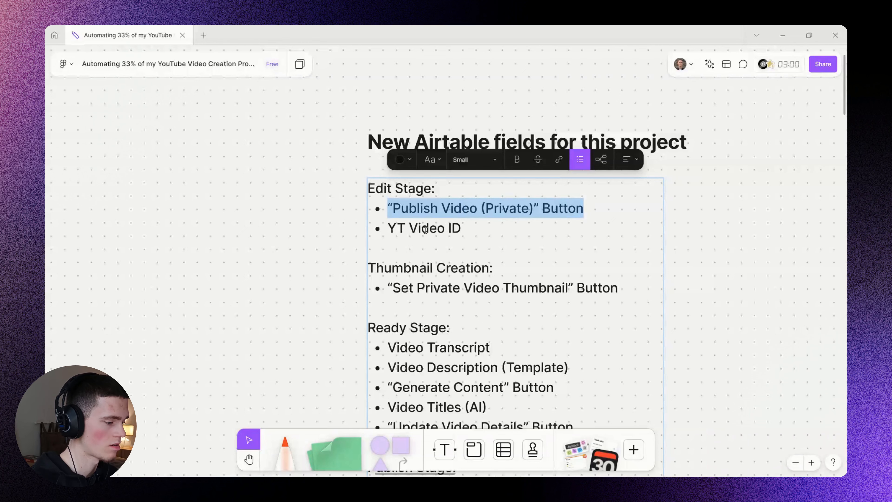
{"action": "left_click_drag", "start_coordinate": [390, 224], "coordinate": [462, 228]}
{"action": "key", "text": "ctrl+c"}
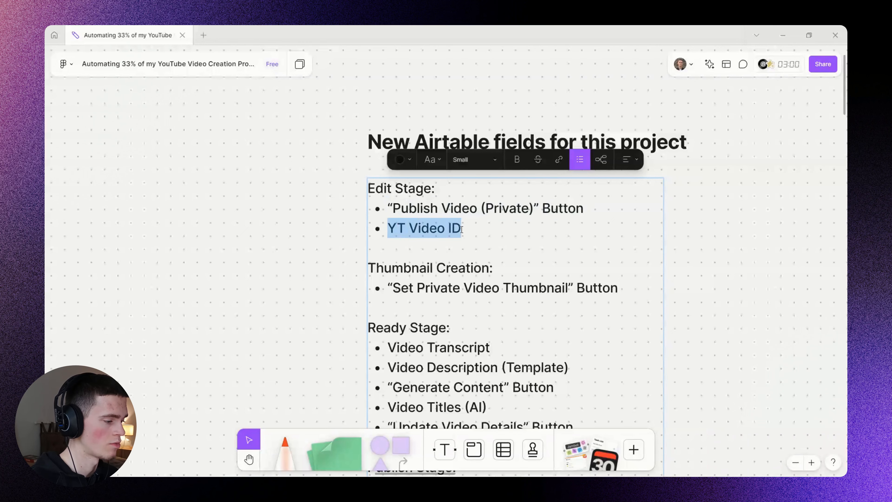
{"action": "key", "text": "Escape"}
{"action": "scroll", "coordinate": [382, 222], "scroll_direction": "left", "scroll_amount": 3}
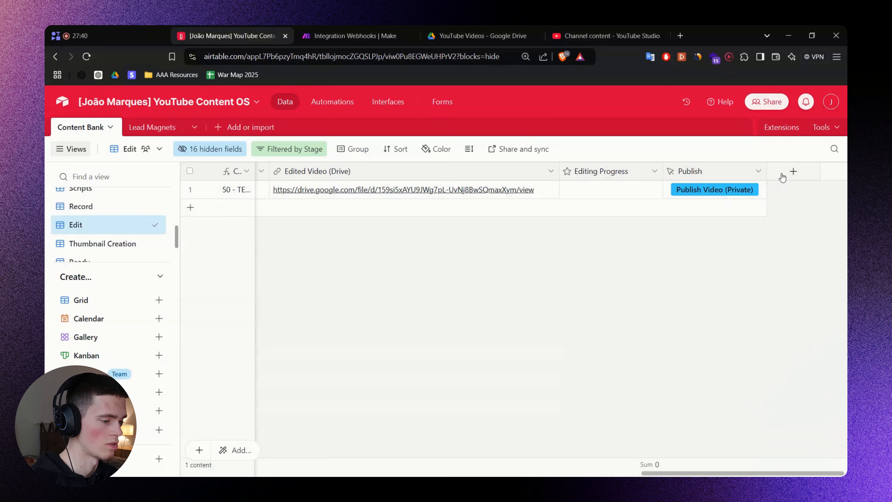
Add a Single line text field named 'YT Video ID' to the Content Bank table.
{"action": "left_click", "coordinate": [782, 175]}
{"action": "key", "text": "ctrl+v"}
{"action": "left_click", "coordinate": [650, 227]}
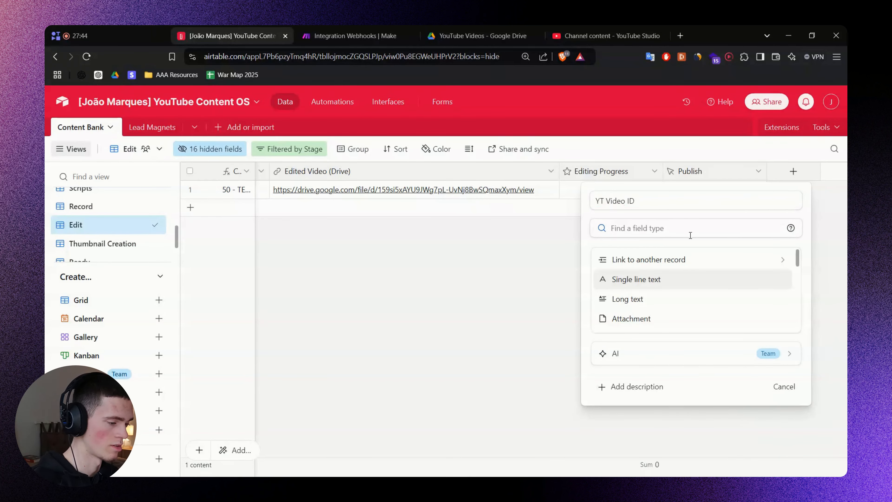
{"action": "left_click", "coordinate": [646, 279]}
{"action": "left_click", "coordinate": [791, 317]}
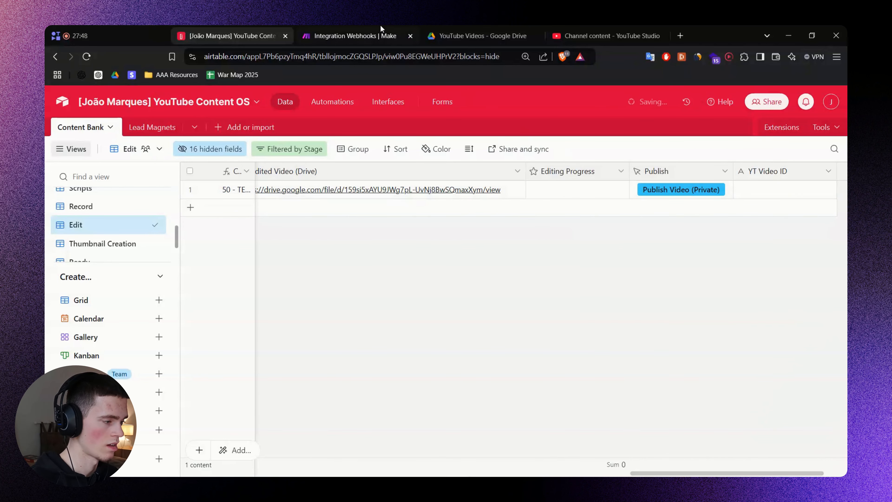
{"action": "left_click", "coordinate": [325, 34]}
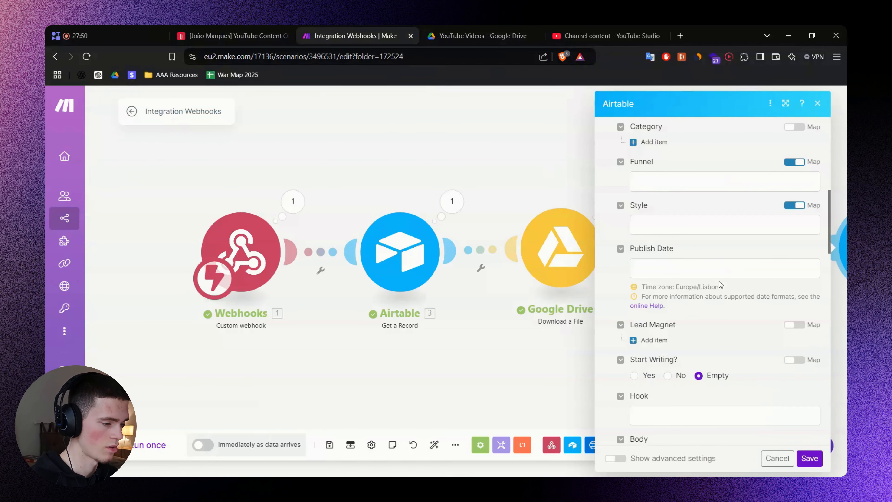
Map YouTube's Video ID into the Airtable Update a Record 'YT Video ID' field and save the module.
{"action": "scroll", "coordinate": [720, 284], "scroll_direction": "up", "scroll_amount": 8}
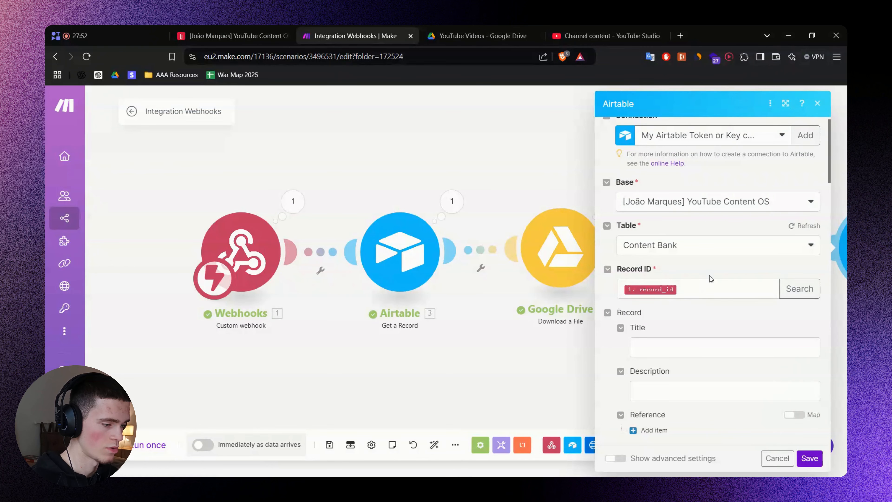
{"action": "left_click", "coordinate": [801, 227]}
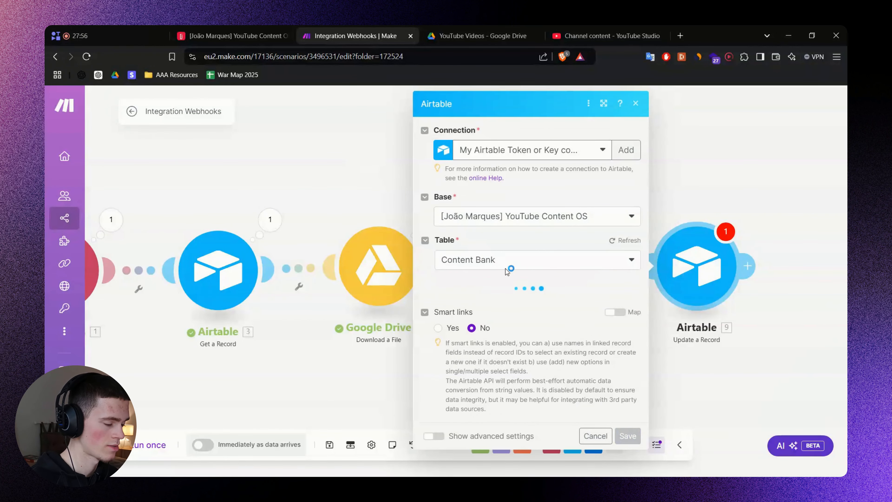
{"action": "scroll", "coordinate": [503, 272], "scroll_direction": "down", "scroll_amount": 10}
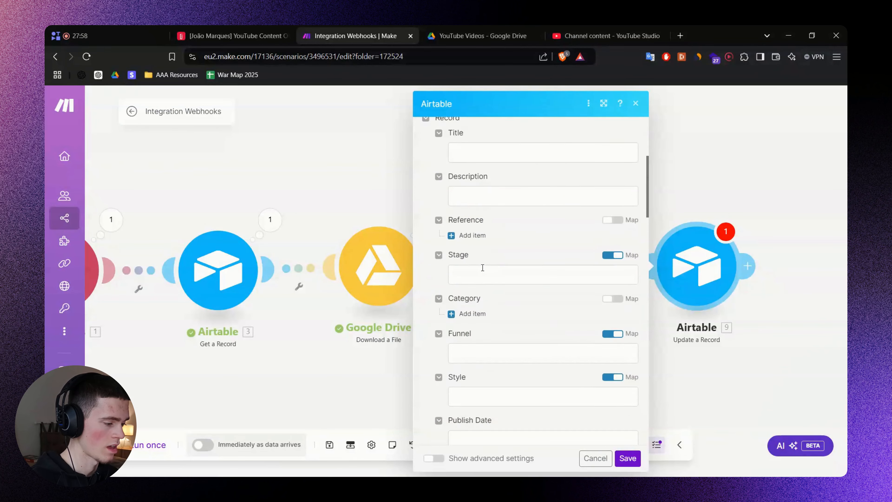
{"action": "scroll", "coordinate": [481, 270], "scroll_direction": "down", "scroll_amount": 15}
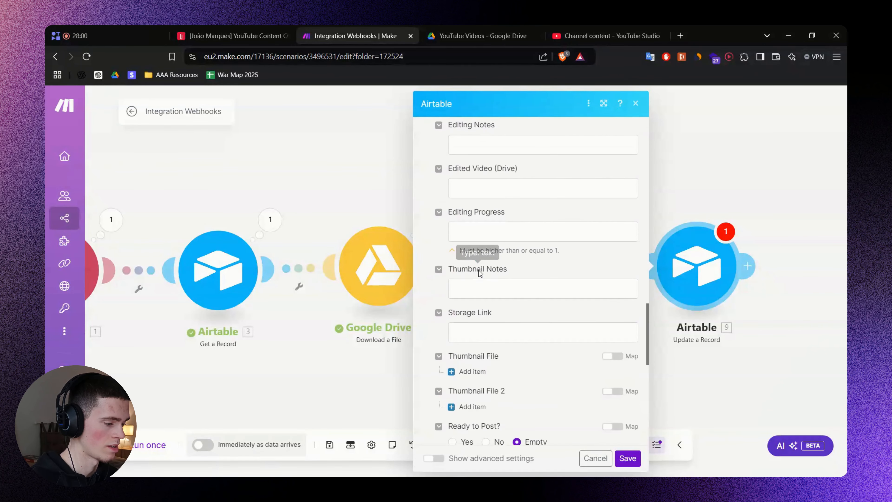
{"action": "scroll", "coordinate": [481, 274], "scroll_direction": "down", "scroll_amount": 9}
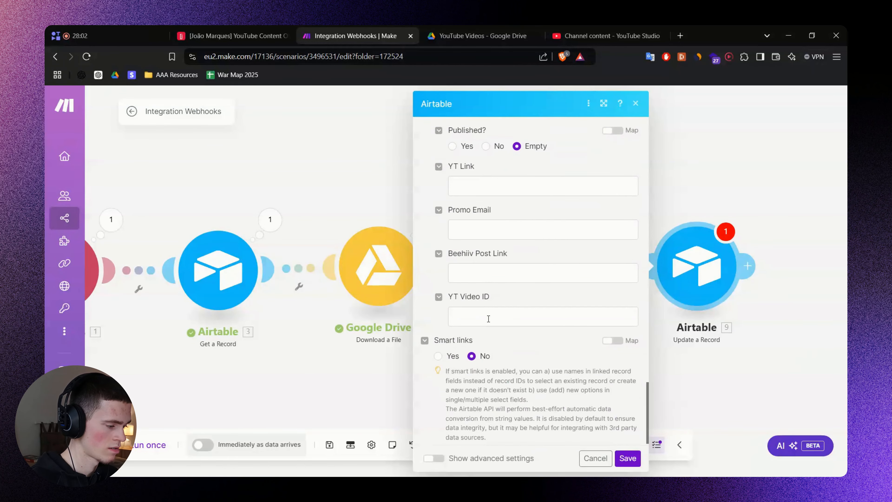
{"action": "left_click", "coordinate": [485, 318]}
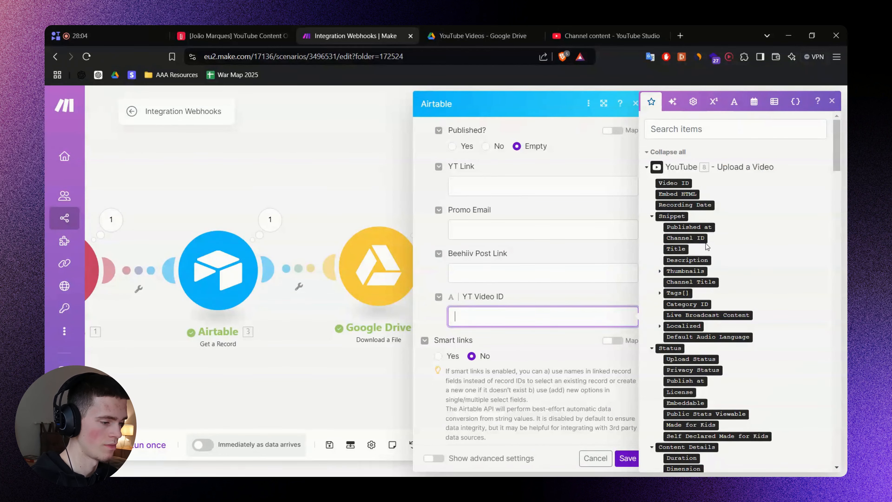
{"action": "left_click_drag", "start_coordinate": [677, 183], "coordinate": [541, 318]}
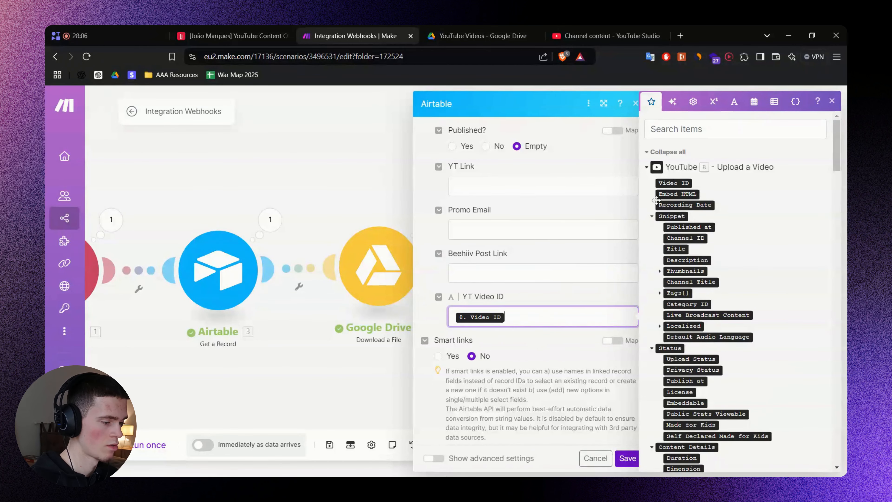
{"action": "left_click_drag", "start_coordinate": [344, 204], "coordinate": [206, 229]}
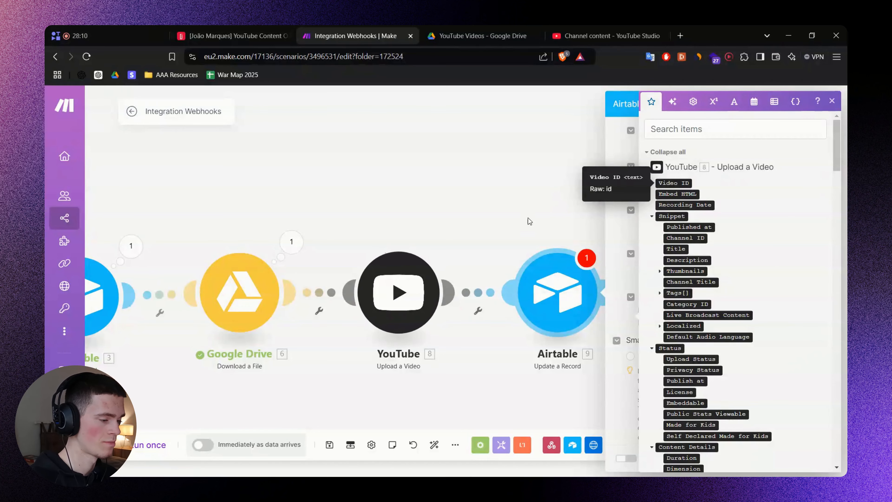
{"action": "left_click_drag", "start_coordinate": [477, 200], "coordinate": [308, 207]}
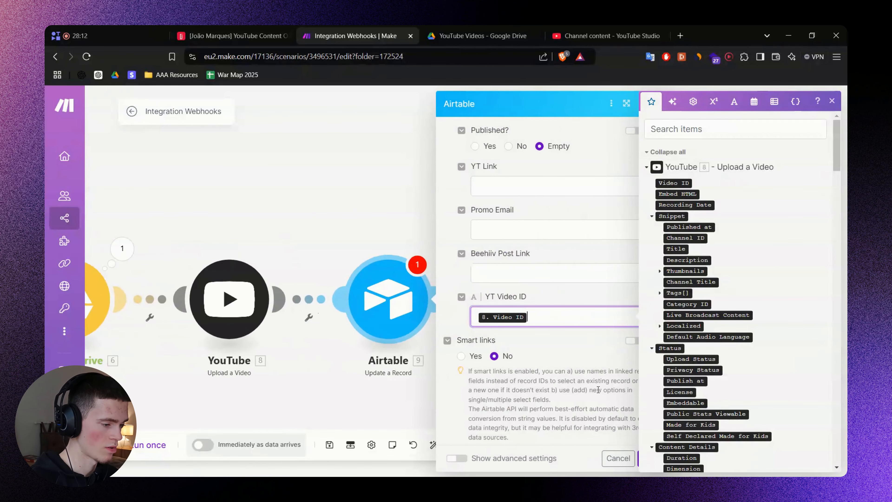
{"action": "left_click", "coordinate": [573, 338]}
{"action": "left_click", "coordinate": [653, 458]}
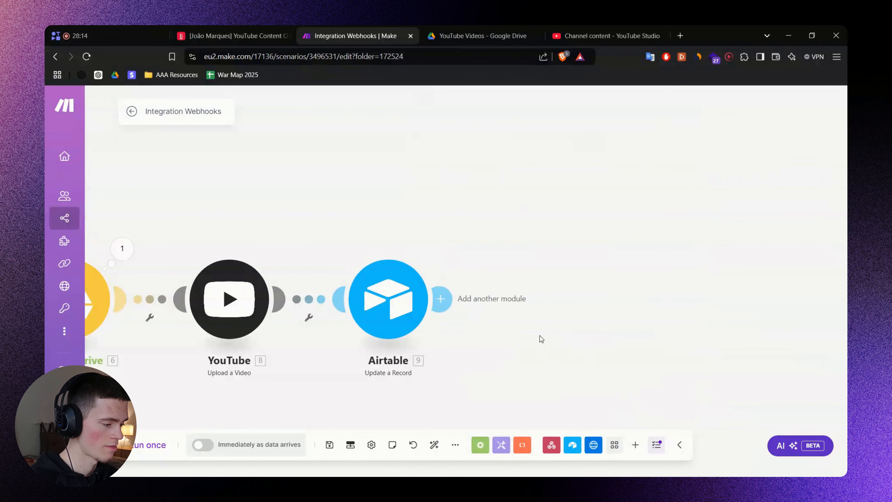
Save the scenario with the whole five-module chain in view.
{"action": "left_click_drag", "start_coordinate": [539, 339], "coordinate": [690, 301]}
{"action": "scroll", "coordinate": [690, 301], "scroll_direction": "down", "scroll_amount": 3}
{"action": "left_click_drag", "start_coordinate": [498, 209], "coordinate": [609, 196]}
{"action": "key", "text": "ctrl+s"}
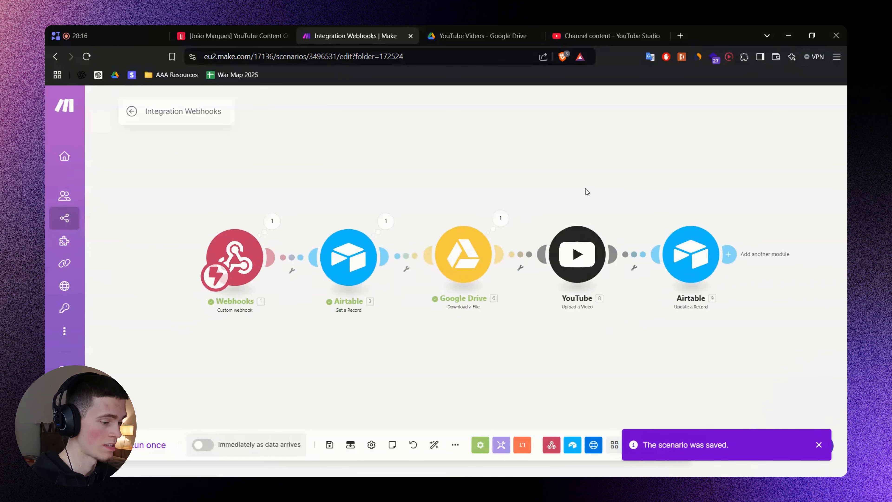
{"action": "scroll", "coordinate": [593, 192], "scroll_direction": "up", "scroll_amount": 1}
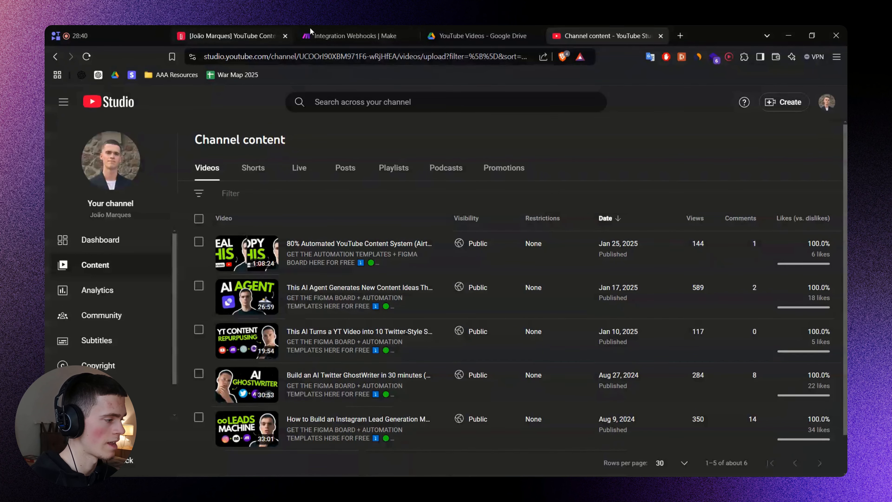
Switch the Integration Webhooks scenario ON from the scenario overview.
{"action": "left_click", "coordinate": [352, 28]}
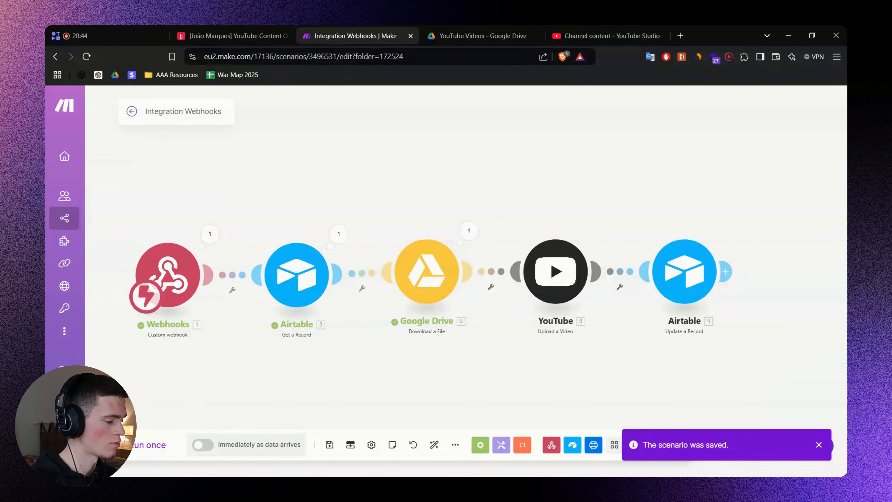
{"action": "left_click", "coordinate": [140, 113]}
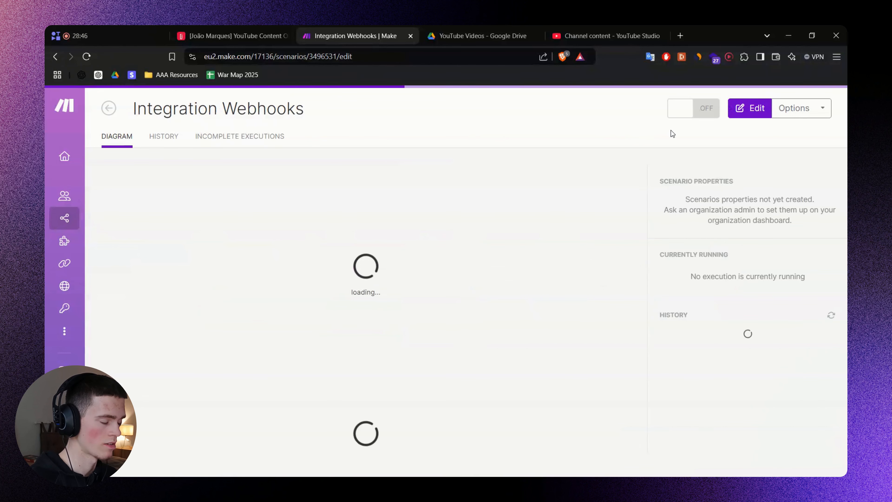
{"action": "left_click", "coordinate": [685, 112]}
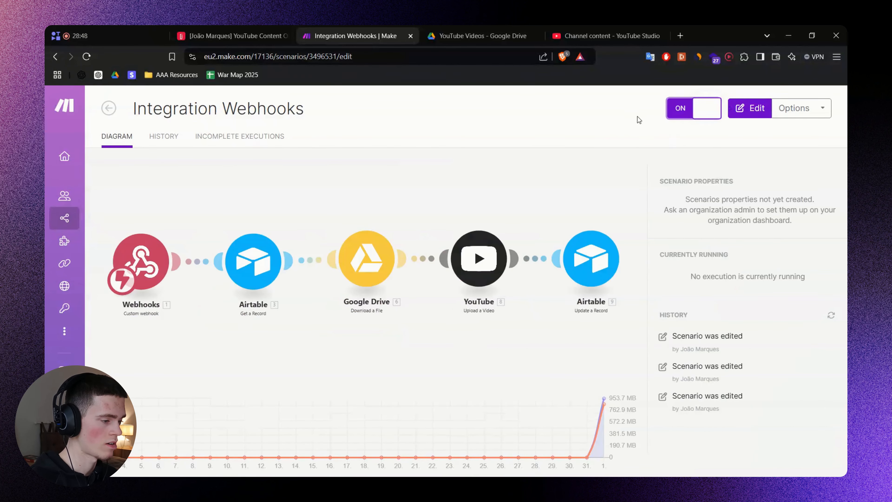
{"action": "left_click", "coordinate": [247, 35]}
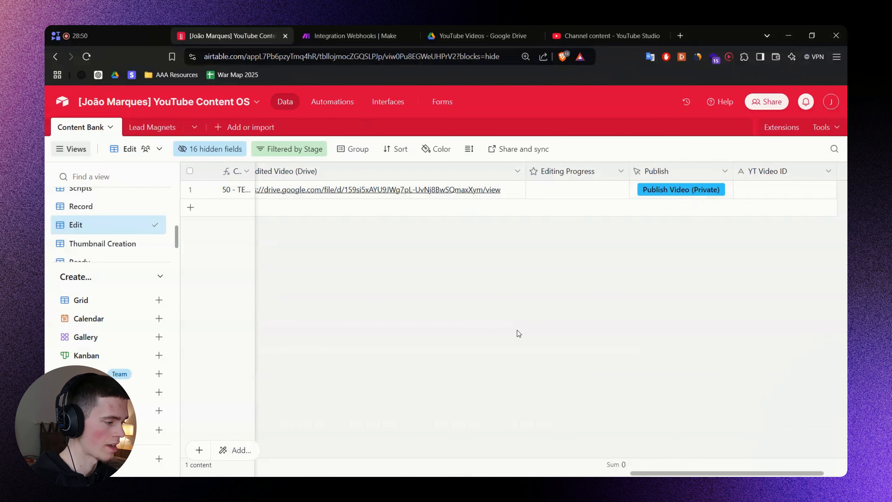
Fire Publish Video (Private) on the test record and watch the Make run start.
{"action": "left_click", "coordinate": [660, 193]}
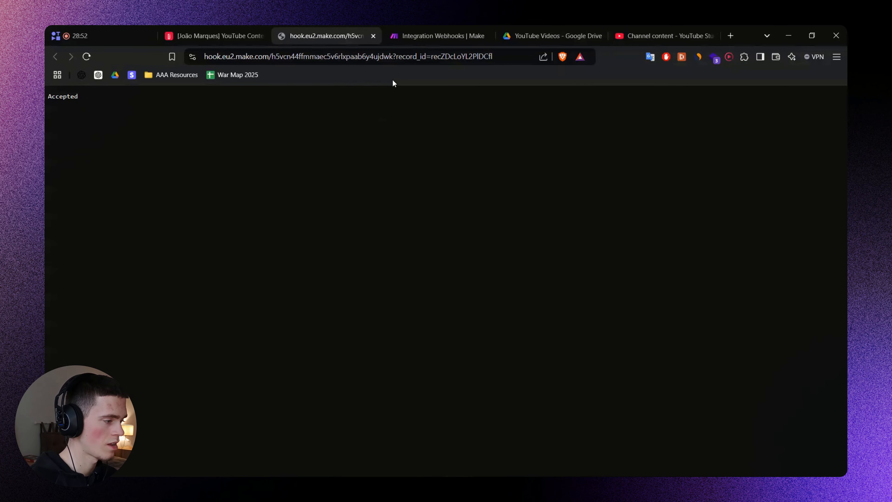
{"action": "left_click", "coordinate": [415, 29]}
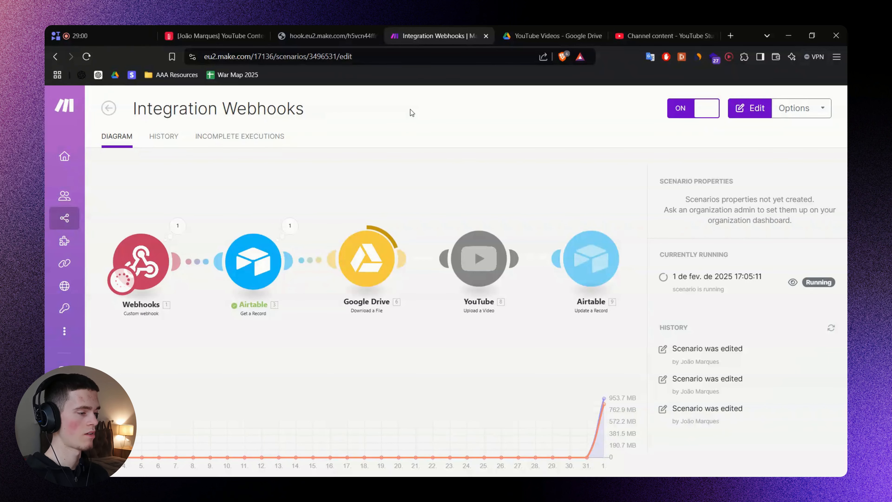
{"action": "left_click", "coordinate": [646, 26]}
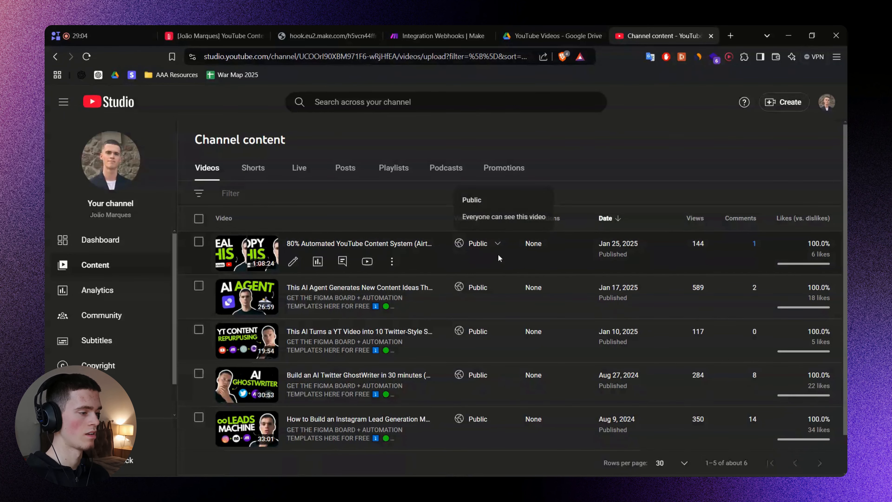
{"action": "left_click", "coordinate": [426, 26]}
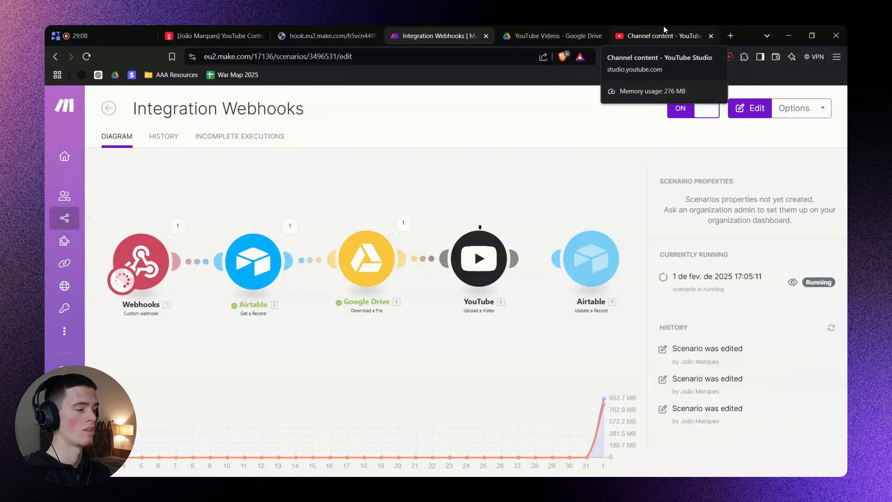
Check the test record's Edited Video link in Airtable and look for the upload in YouTube Studio.
{"action": "left_click", "coordinate": [221, 29]}
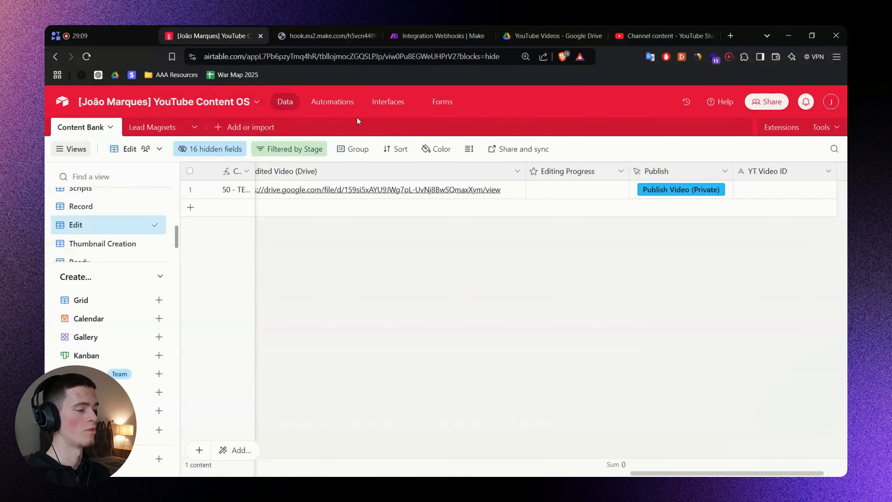
{"action": "left_click", "coordinate": [513, 194]}
{"action": "left_click", "coordinate": [550, 275]}
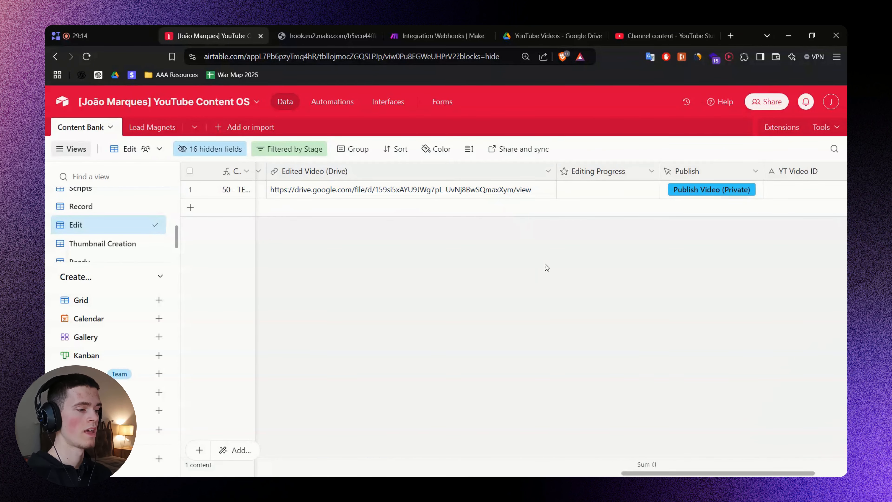
{"action": "left_click", "coordinate": [678, 26]}
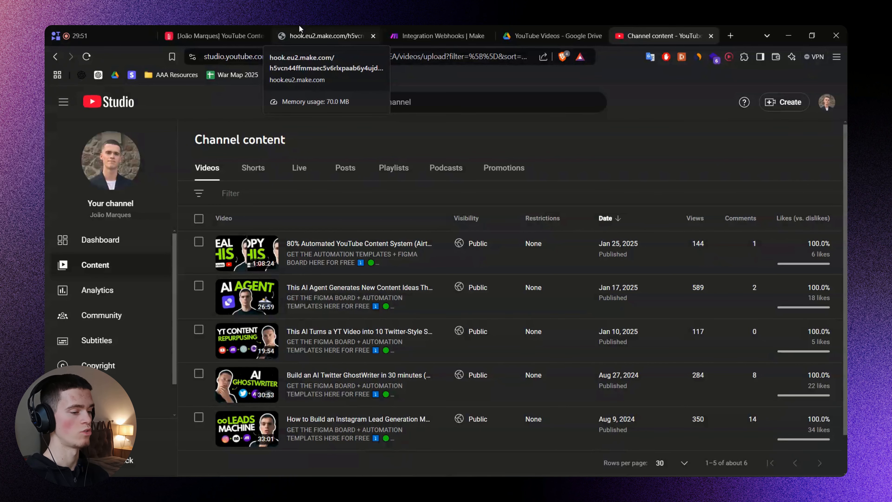
{"action": "left_click", "coordinate": [412, 29]}
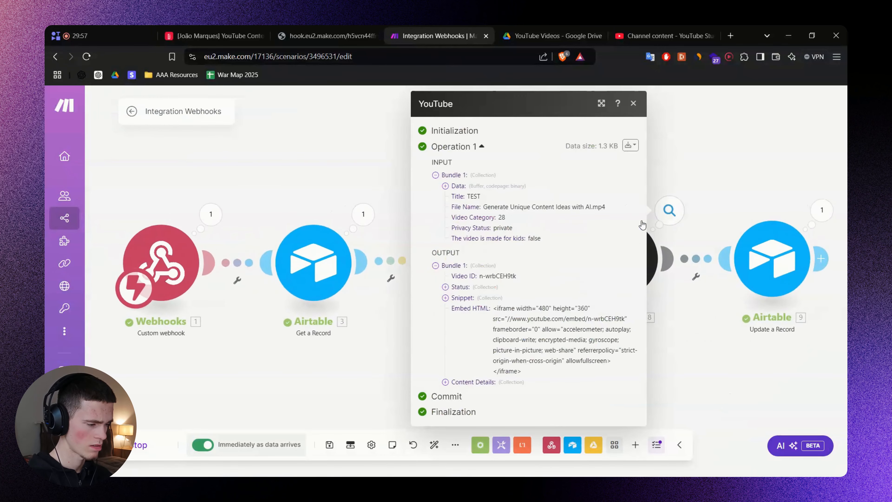
{"action": "left_click", "coordinate": [456, 288]}
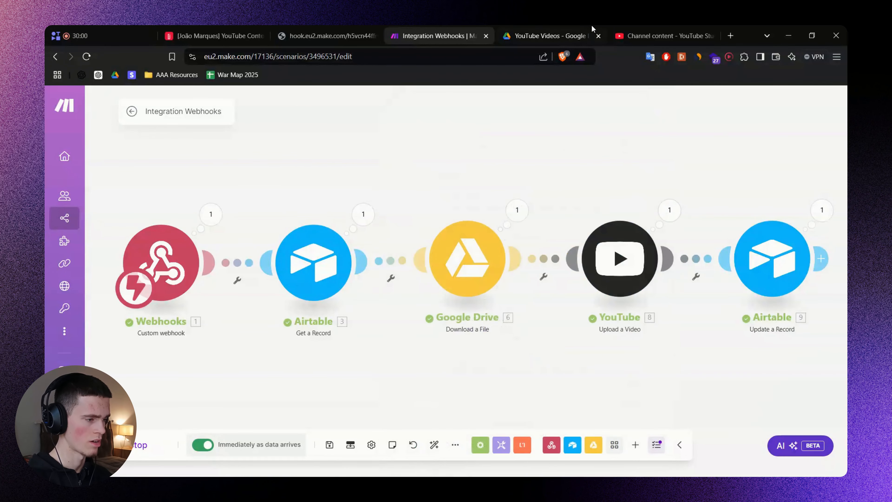
{"action": "left_click", "coordinate": [628, 35]}
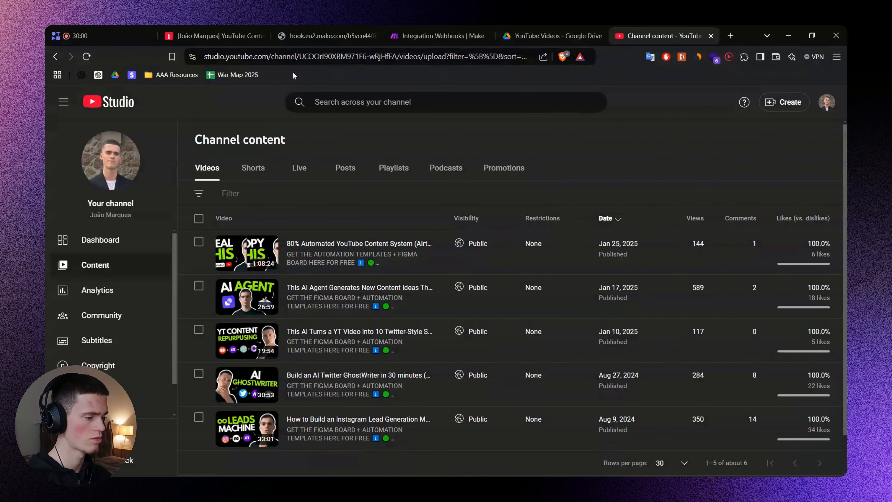
{"action": "left_click", "coordinate": [88, 57]}
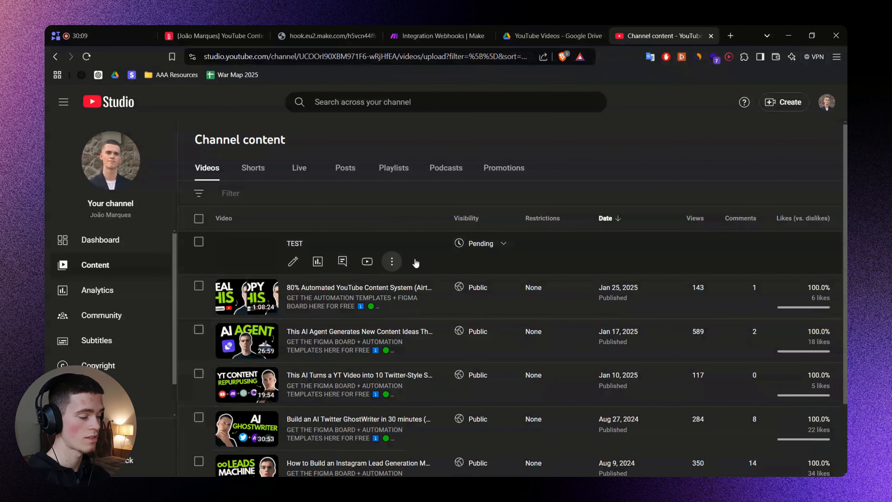
Confirm Airtable's YT Video ID holds n-wrbCEH9tk and close the webhook response tab.
{"action": "mouse_move", "coordinate": [504, 250]}
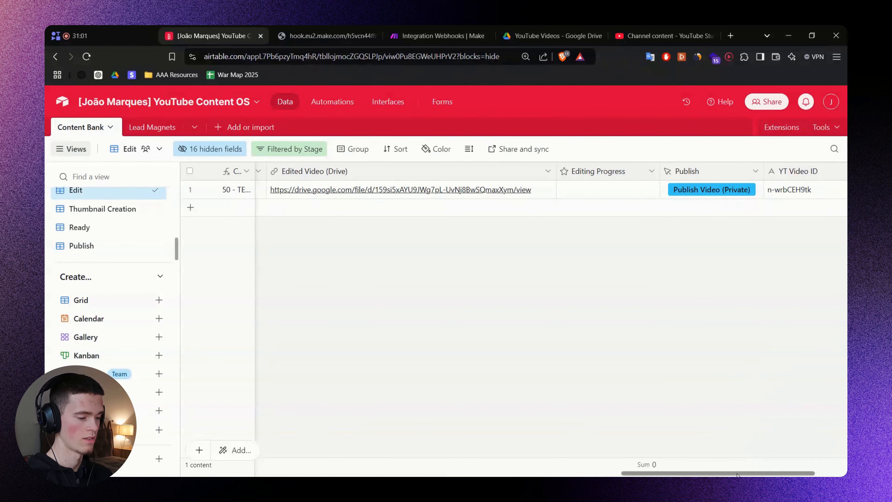
{"action": "scroll", "coordinate": [789, 323], "scroll_direction": "right", "scroll_amount": 3}
{"action": "left_click", "coordinate": [726, 196]}
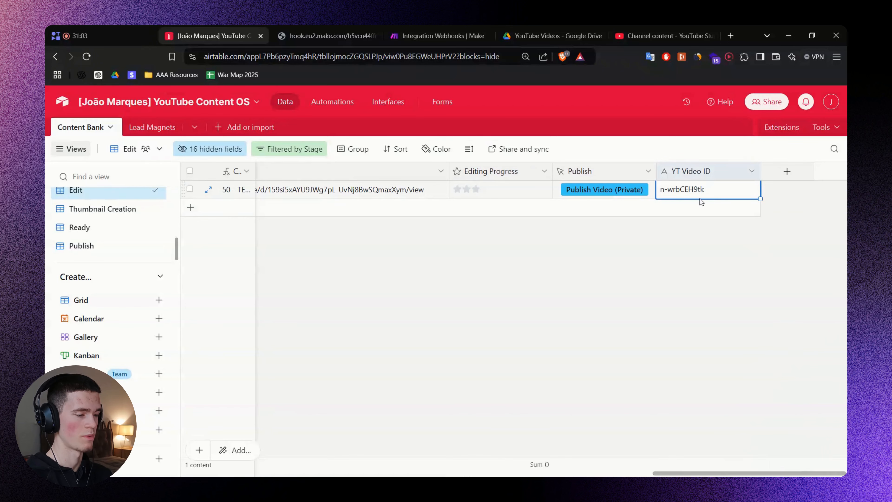
{"action": "left_click", "coordinate": [357, 26]}
{"action": "key", "text": "ctrl+w"}
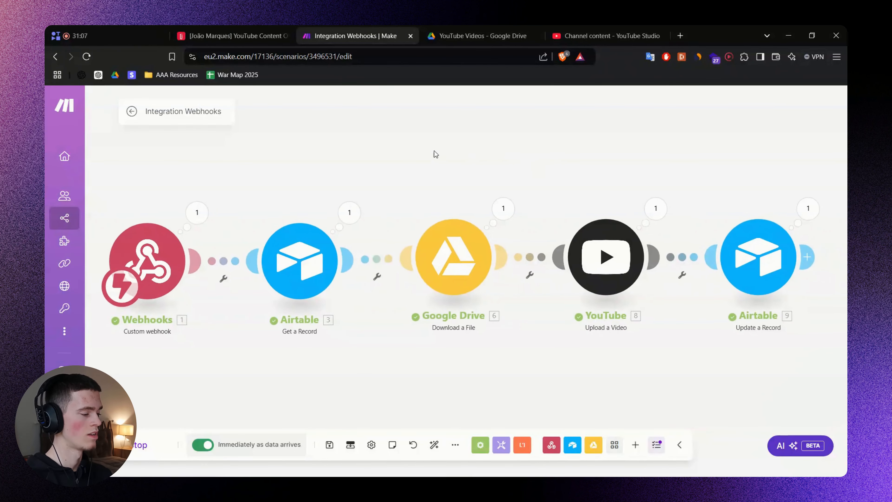
Stop the editor run and rename the scenario 'Publish Edited Video to YouTube (Private)'.
{"action": "left_click", "coordinate": [135, 444]}
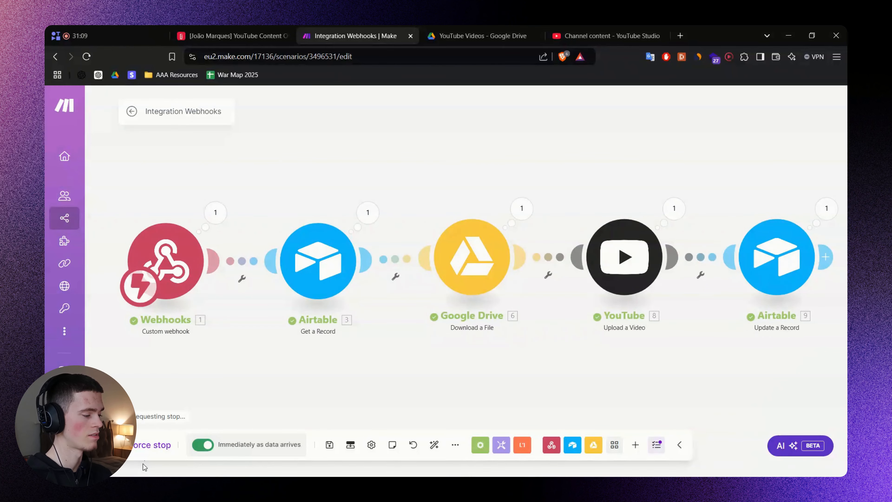
{"action": "left_click", "coordinate": [137, 114]}
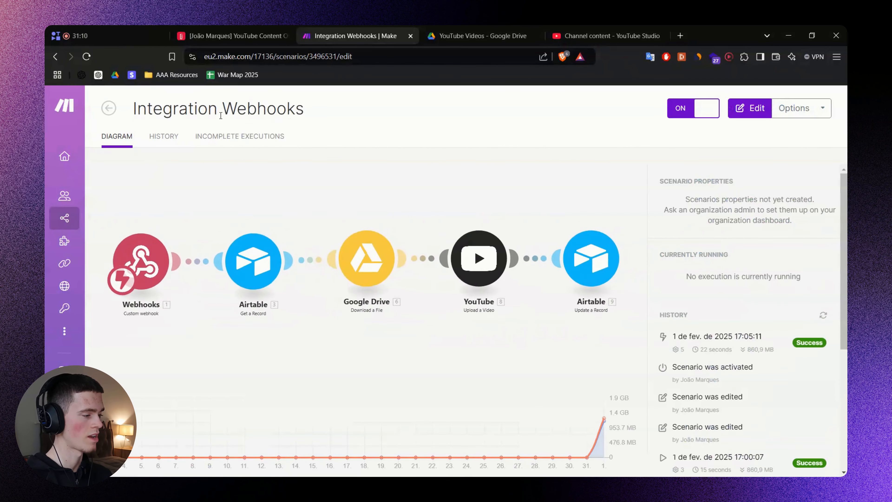
{"action": "triple_click", "coordinate": [220, 107]}
{"action": "type", "text": "Publish Edited Video to YouTube (Private)"}
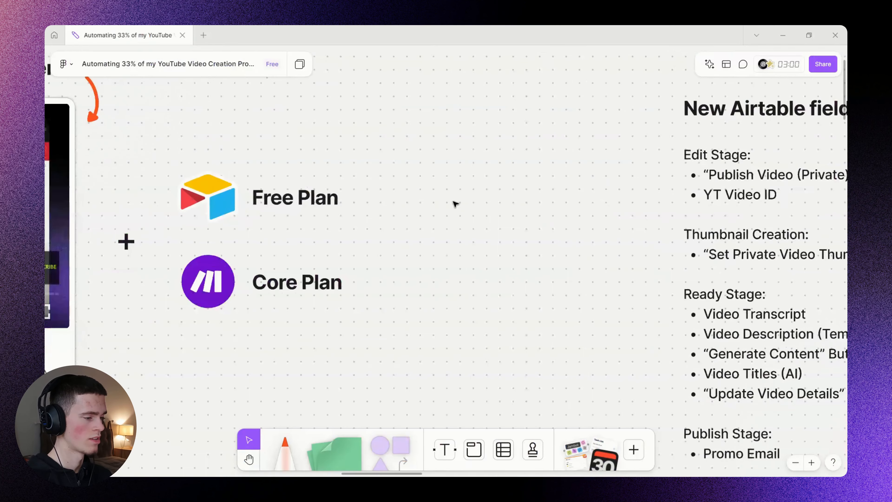
{"action": "scroll", "coordinate": [455, 204], "scroll_direction": "down", "scroll_amount": 7}
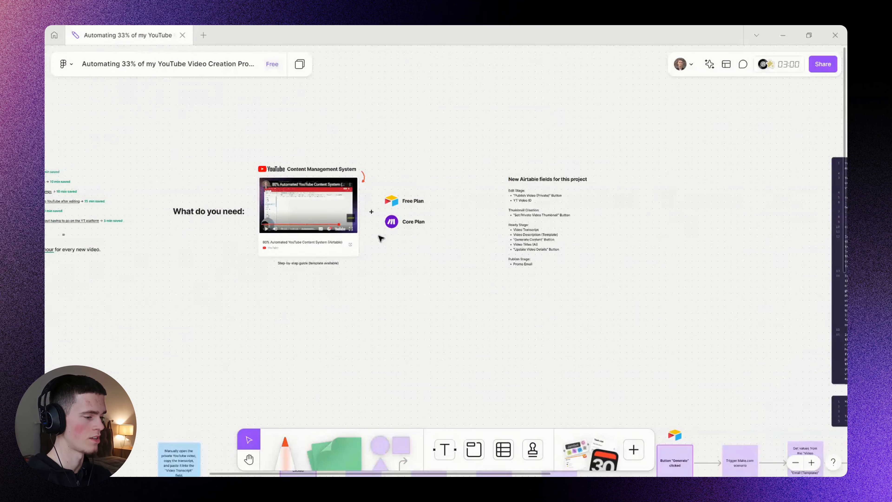
Pan and zoom the FigJam board to centre the Set Private Video Thumbnail flowchart row.
{"action": "left_click_drag", "start_coordinate": [381, 239], "coordinate": [672, 84]}
{"action": "left_click_drag", "start_coordinate": [337, 287], "coordinate": [687, 181]}
{"action": "scroll", "coordinate": [452, 213], "scroll_direction": "right", "scroll_amount": 20}
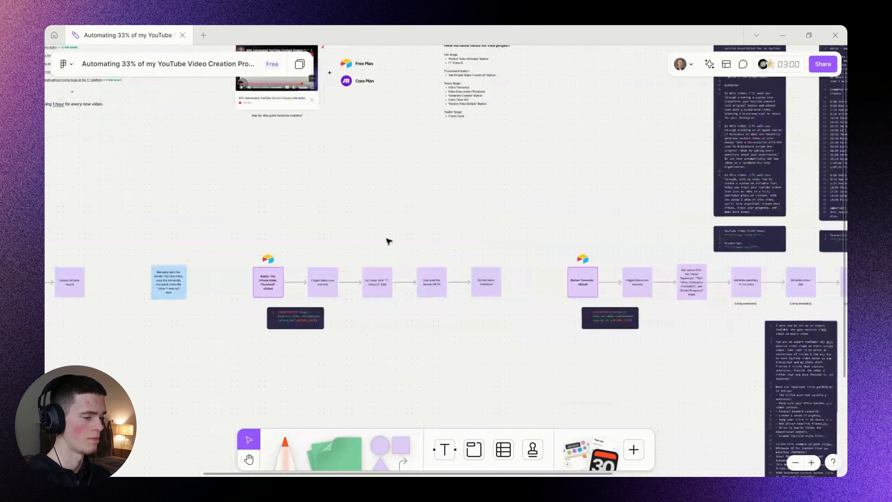
{"action": "left_click_drag", "start_coordinate": [649, 243], "coordinate": [534, 254]}
{"action": "left_click_drag", "start_coordinate": [364, 235], "coordinate": [667, 215]}
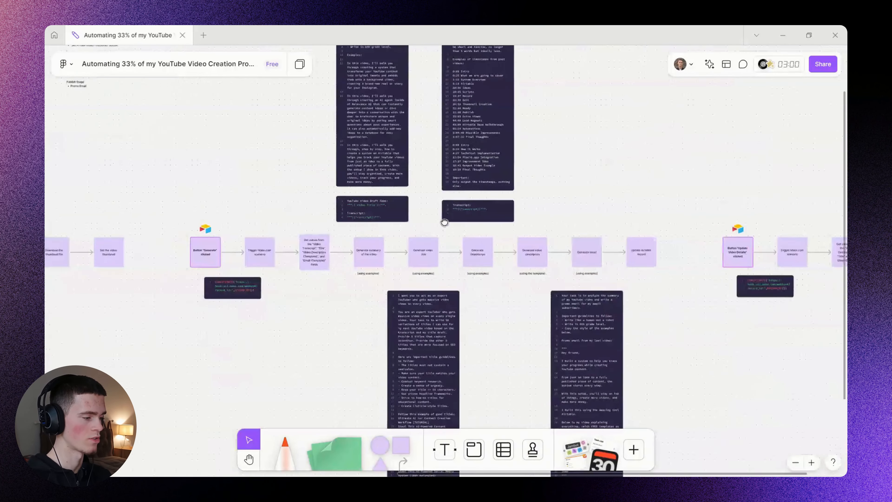
{"action": "left_click_drag", "start_coordinate": [442, 221], "coordinate": [757, 231]}
{"action": "left_click_drag", "start_coordinate": [464, 205], "coordinate": [535, 199]}
{"action": "scroll", "coordinate": [332, 238], "scroll_direction": "up", "scroll_amount": 3}
{"action": "left_click_drag", "start_coordinate": [159, 209], "coordinate": [341, 209]}
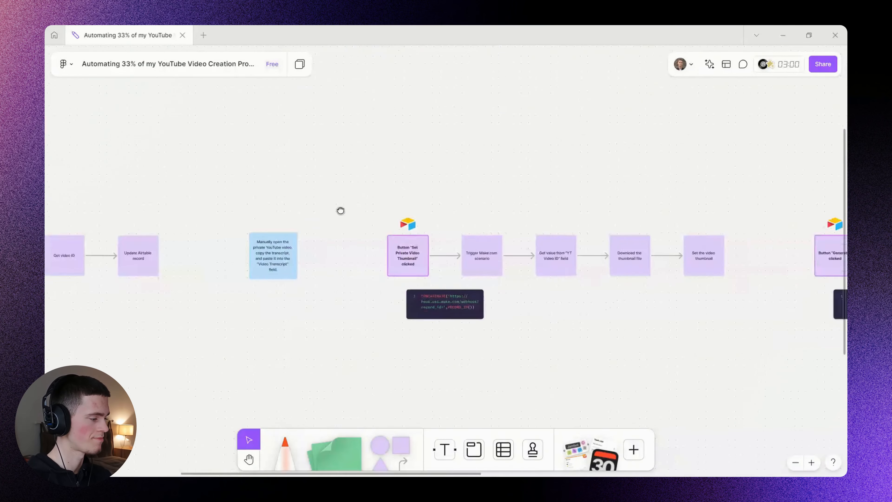
{"action": "scroll", "coordinate": [571, 227], "scroll_direction": "down", "scroll_amount": 3}
{"action": "scroll", "coordinate": [579, 255], "scroll_direction": "up", "scroll_amount": 2}
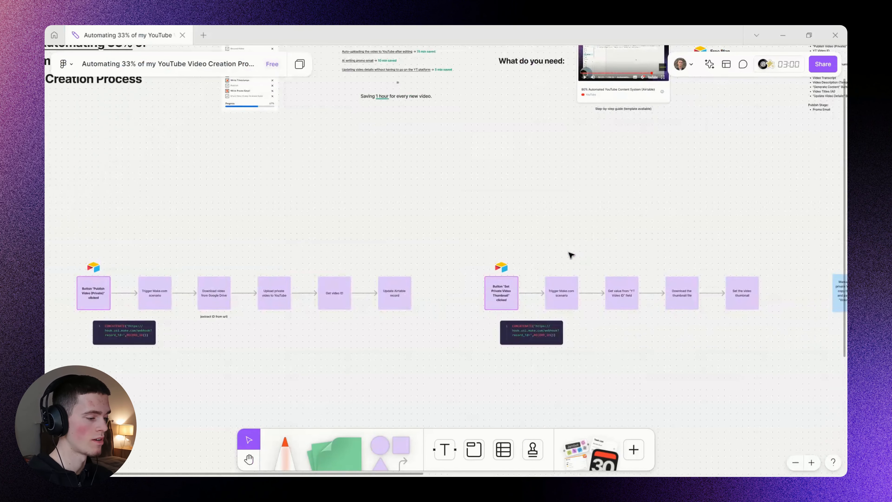
{"action": "scroll", "coordinate": [571, 255], "scroll_direction": "up", "scroll_amount": 2}
{"action": "scroll", "coordinate": [524, 243], "scroll_direction": "right", "scroll_amount": 3}
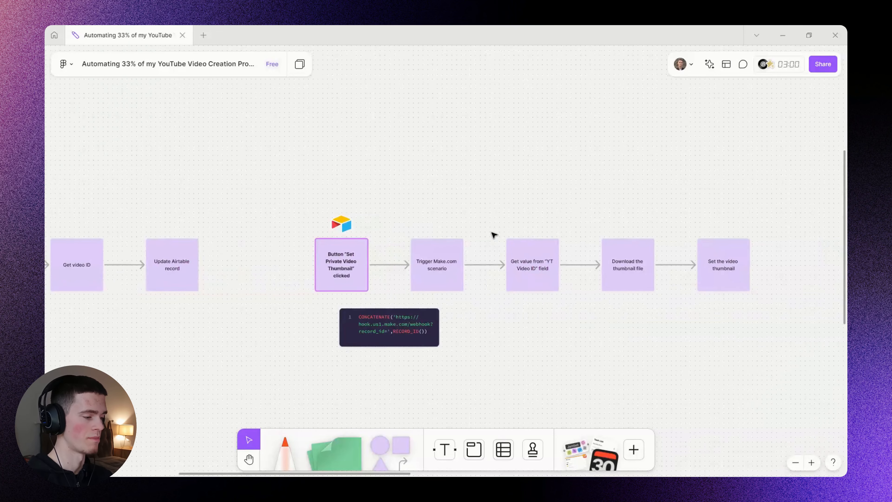
{"action": "scroll", "coordinate": [489, 225], "scroll_direction": "down", "scroll_amount": 1}
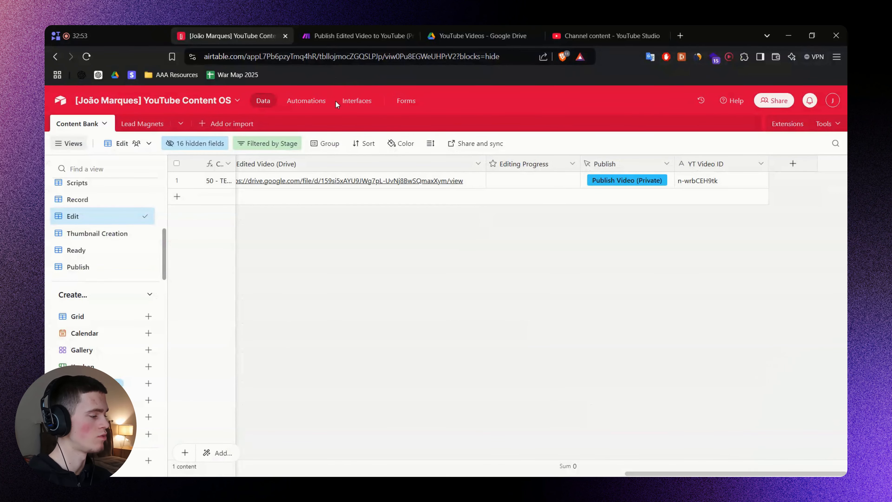
Delete the existing record from the Edit view and browse the Thumbnail Creation view.
{"action": "right_click", "coordinate": [551, 180]}
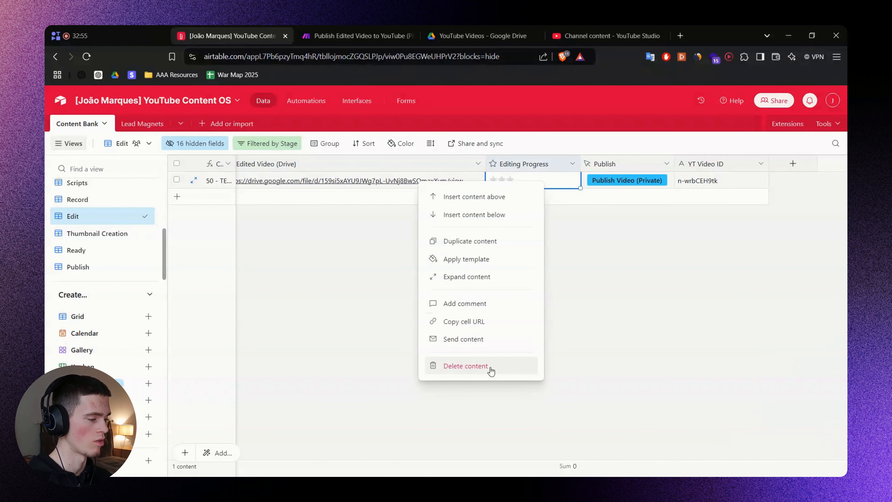
{"action": "left_click", "coordinate": [466, 366]}
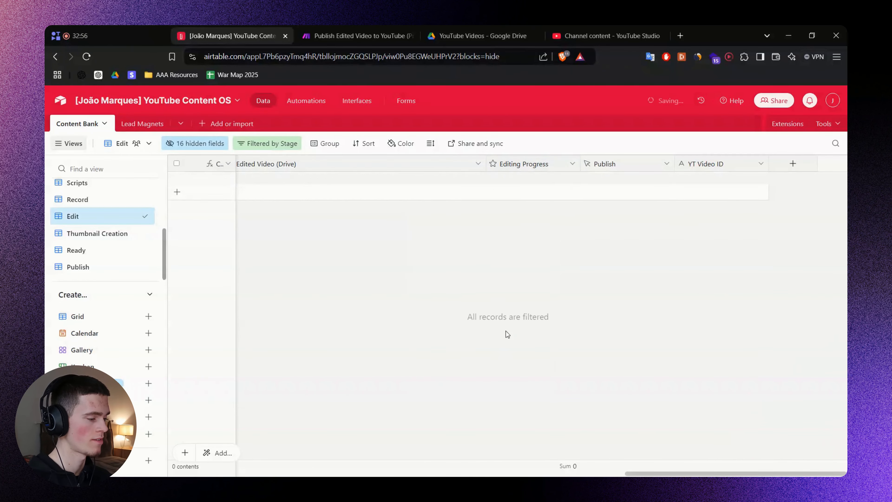
{"action": "left_click", "coordinate": [98, 241]}
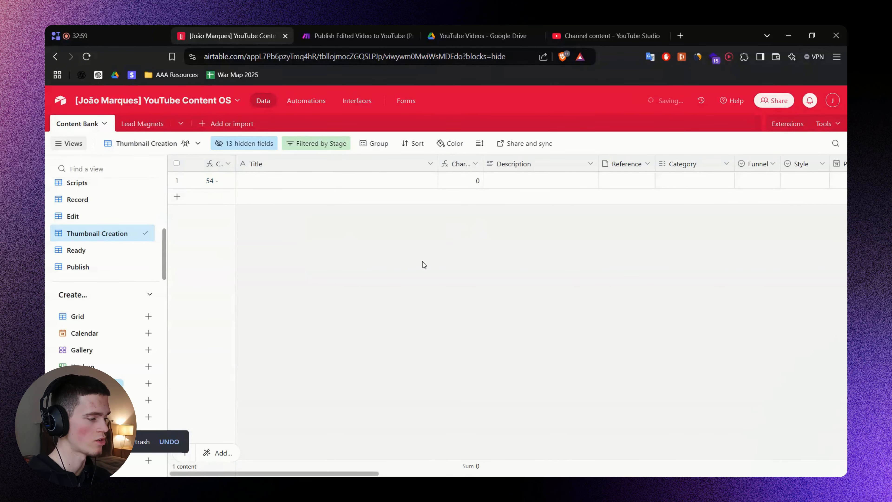
{"action": "left_click_drag", "start_coordinate": [373, 474], "coordinate": [733, 457]}
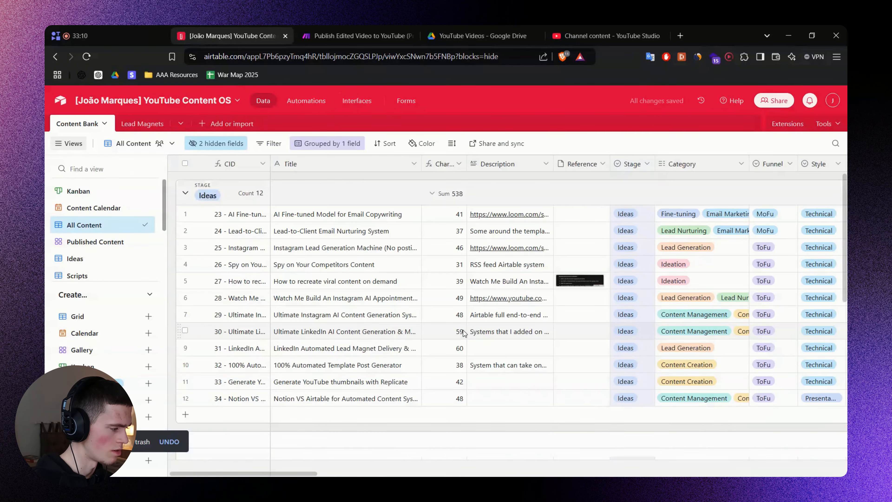
{"action": "scroll", "coordinate": [465, 333], "scroll_direction": "down", "scroll_amount": 10}
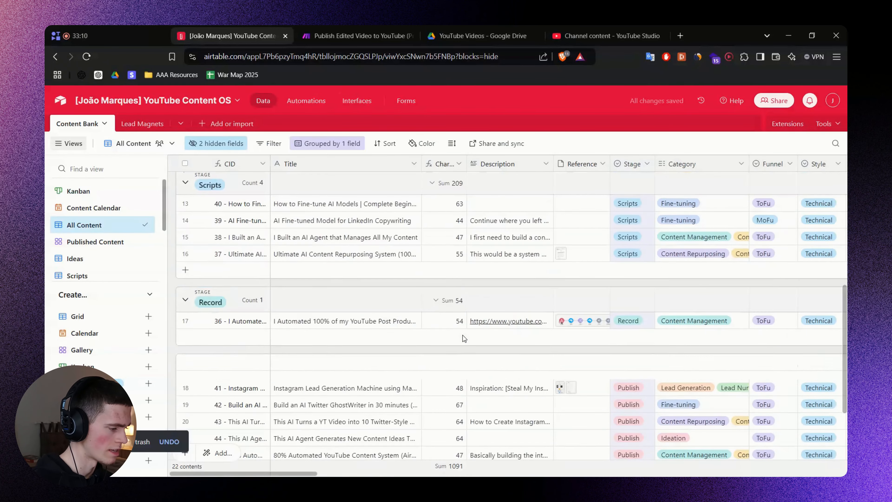
{"action": "scroll", "coordinate": [373, 398], "scroll_direction": "up", "scroll_amount": 2}
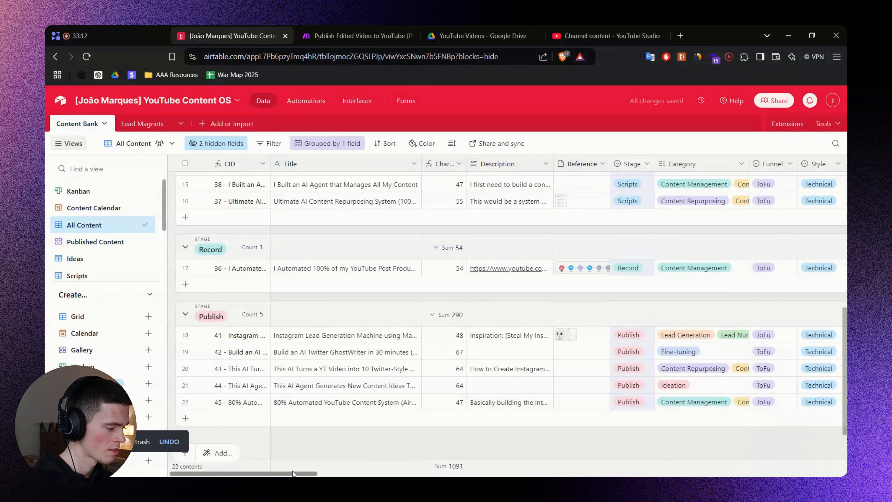
{"action": "left_click_drag", "start_coordinate": [307, 472], "coordinate": [695, 450]}
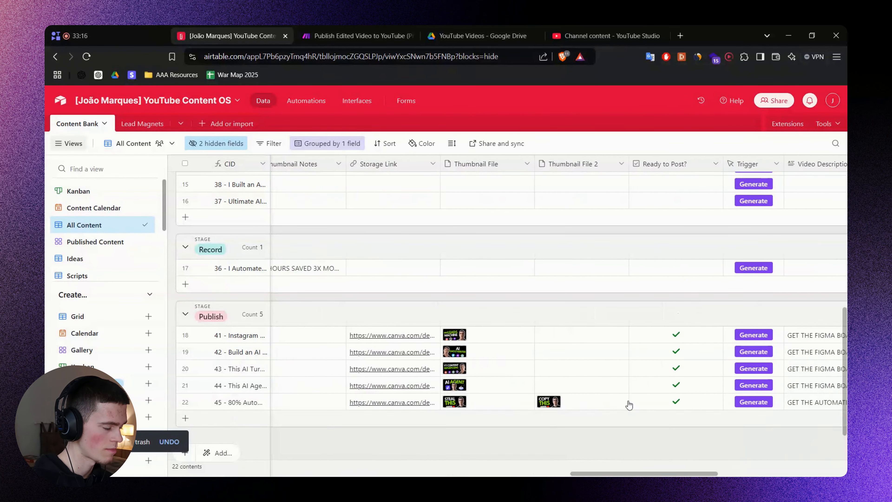
{"action": "scroll", "coordinate": [509, 369], "scroll_direction": "left", "scroll_amount": 2}
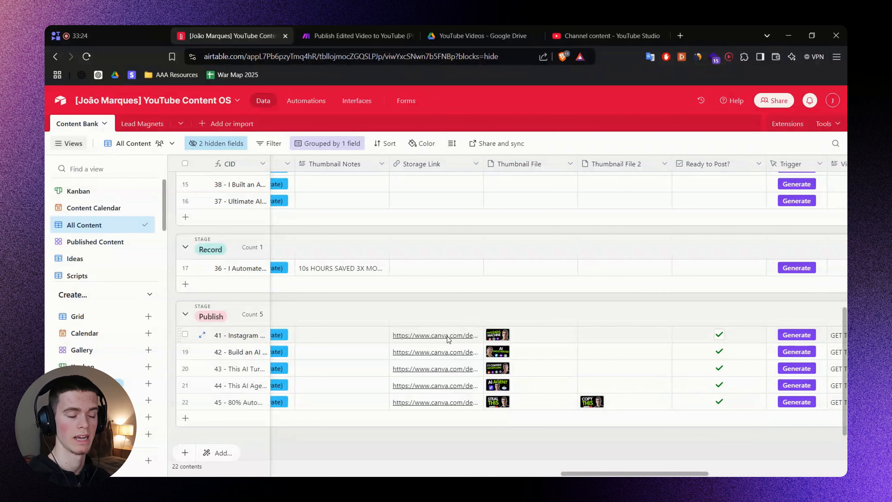
Preview record 41's Thumbnail File image full-screen, then close it.
{"action": "left_click", "coordinate": [562, 332]}
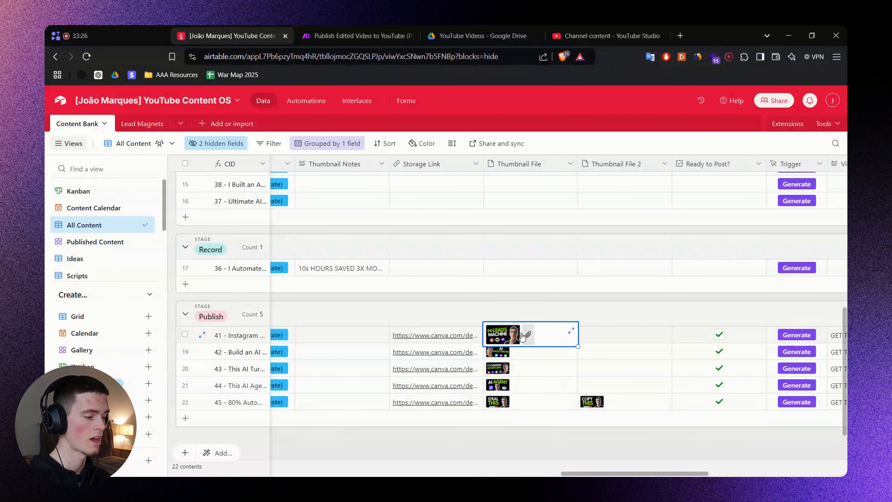
{"action": "left_click", "coordinate": [497, 334]}
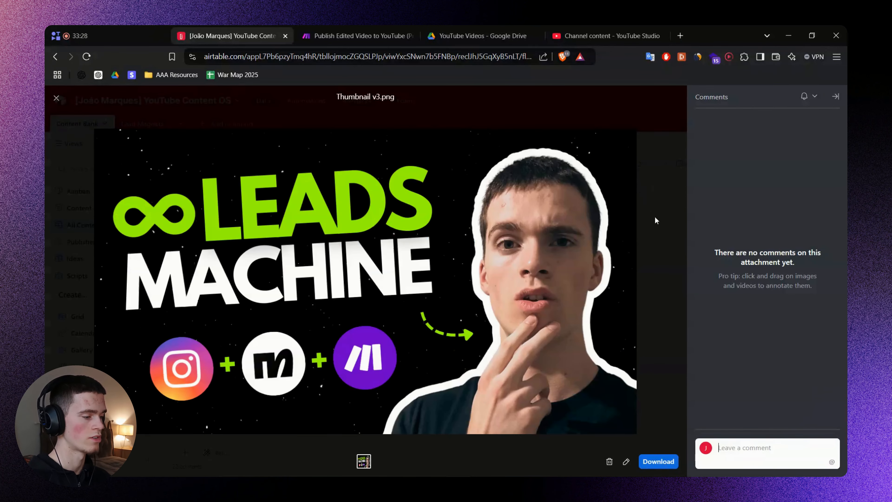
{"action": "left_click", "coordinate": [656, 222]}
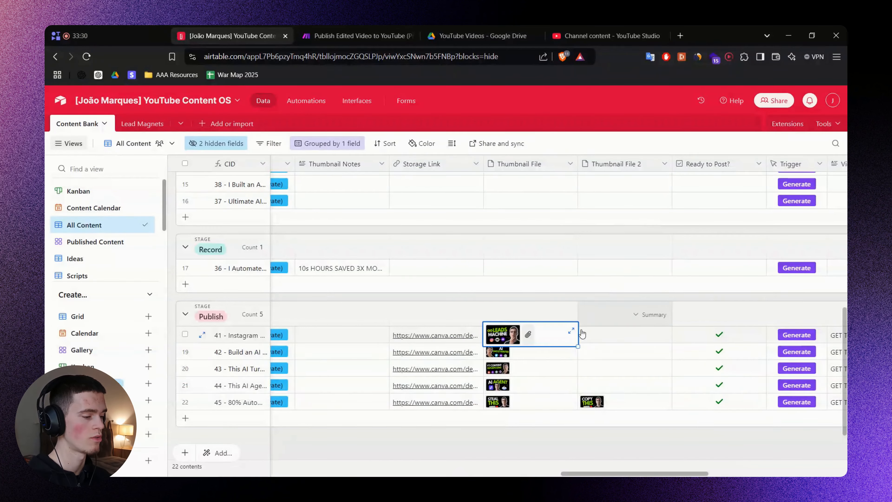
{"action": "left_click", "coordinate": [555, 444]}
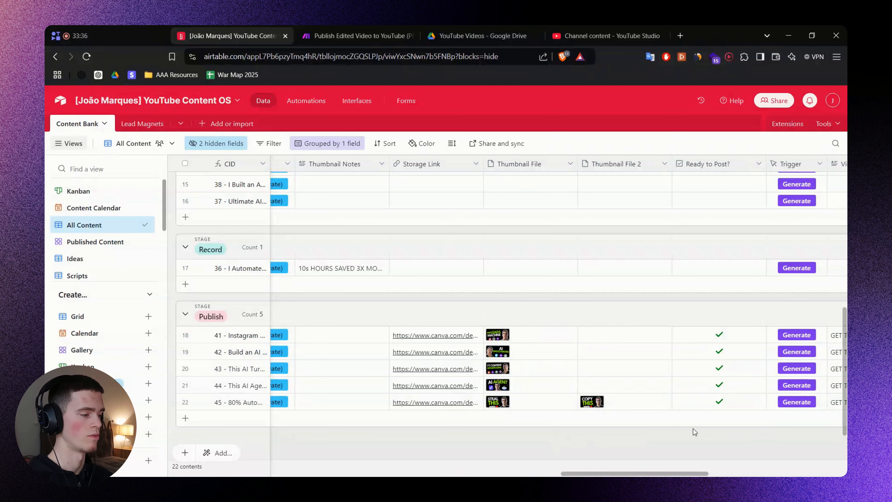
{"action": "key", "text": "alt+Tab"}
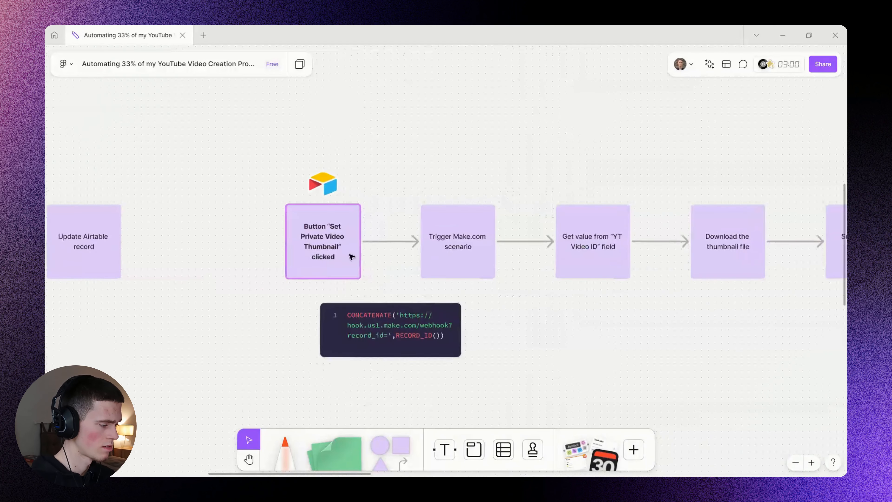
{"action": "key", "text": "alt+Tab"}
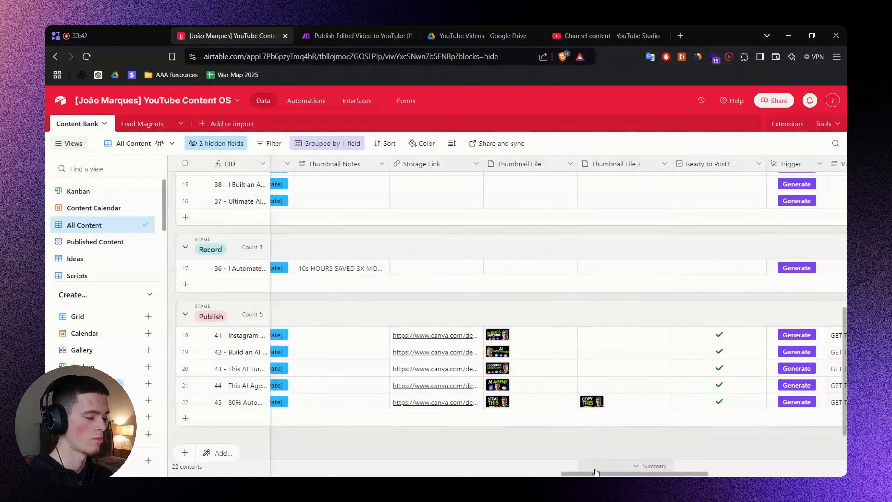
{"action": "left_click_drag", "start_coordinate": [595, 472], "coordinate": [578, 472]}
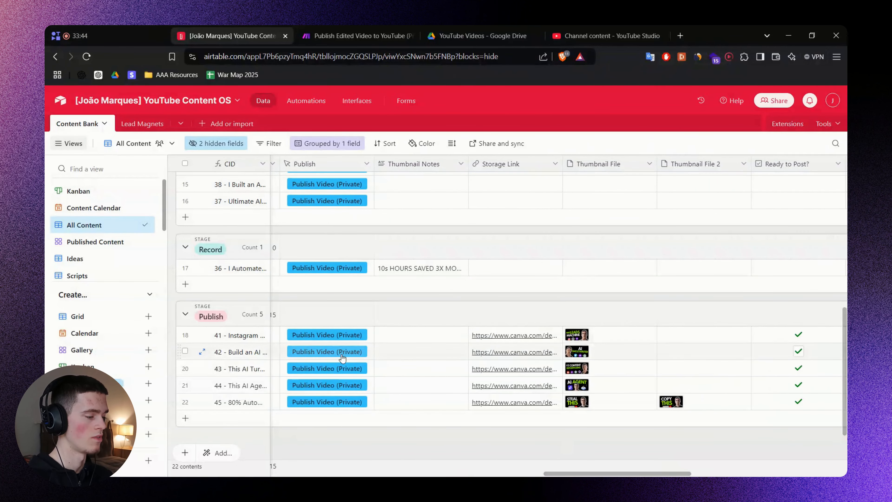
{"action": "left_click_drag", "start_coordinate": [577, 473], "coordinate": [594, 474]}
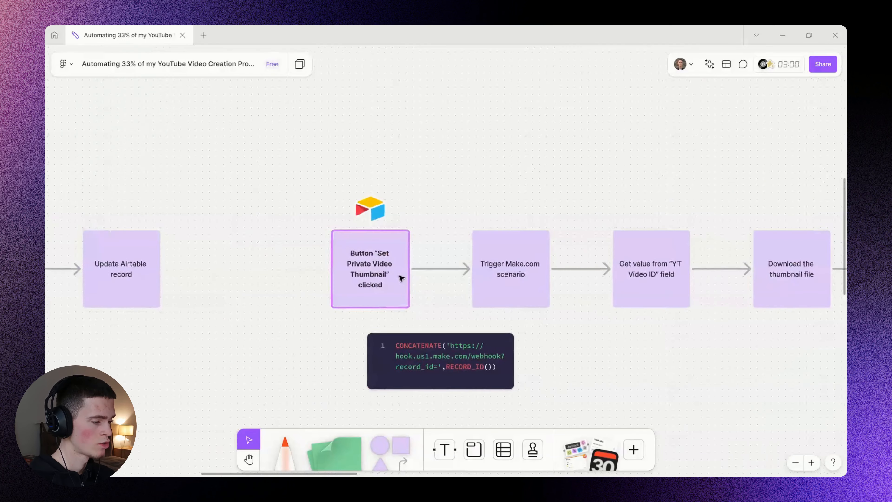
Copy 'Set Private Video Thumbnail' from FigJam's New Airtable fields list.
{"action": "scroll", "coordinate": [364, 240], "scroll_direction": "down", "scroll_amount": 2}
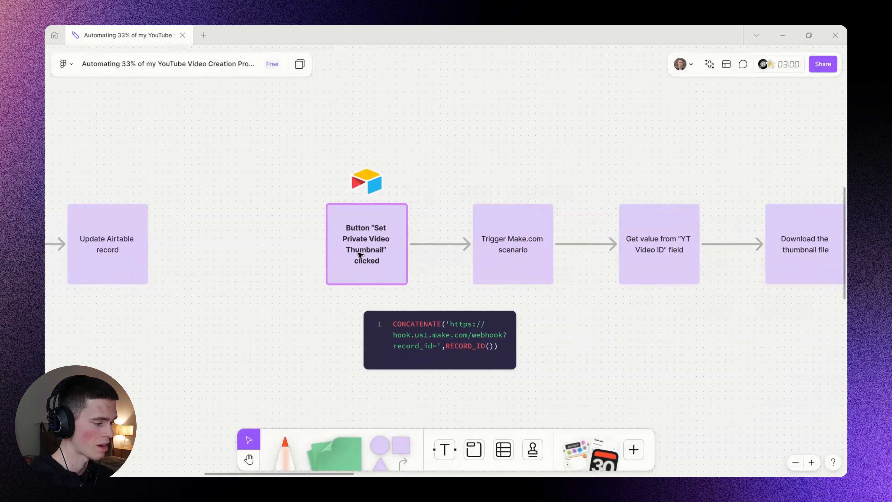
{"action": "scroll", "coordinate": [407, 264], "scroll_direction": "down", "scroll_amount": 1}
{"action": "left_click_drag", "start_coordinate": [572, 221], "coordinate": [470, 257]}
{"action": "left_click_drag", "start_coordinate": [706, 153], "coordinate": [439, 239]}
{"action": "left_click_drag", "start_coordinate": [718, 198], "coordinate": [460, 312]}
{"action": "scroll", "coordinate": [526, 189], "scroll_direction": "down", "scroll_amount": 5}
{"action": "scroll", "coordinate": [533, 169], "scroll_direction": "up", "scroll_amount": 6}
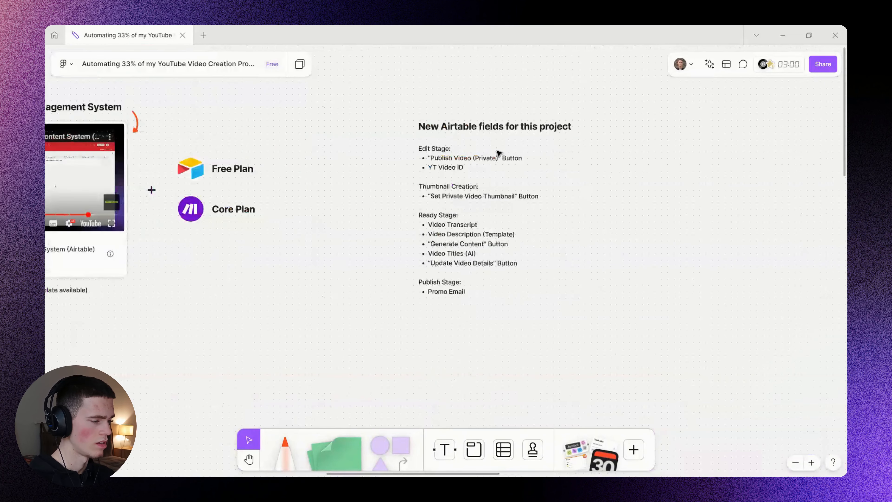
{"action": "scroll", "coordinate": [517, 160], "scroll_direction": "up", "scroll_amount": 2}
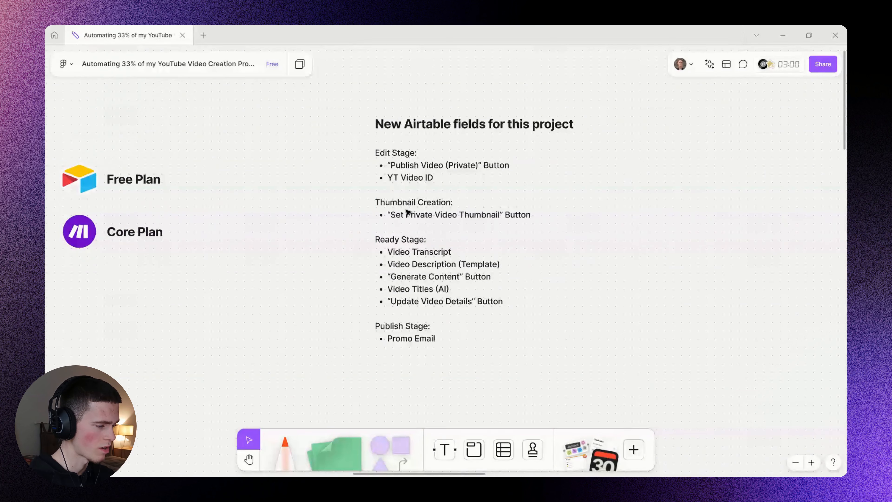
{"action": "double_click", "coordinate": [394, 220]}
{"action": "left_click", "coordinate": [394, 220]}
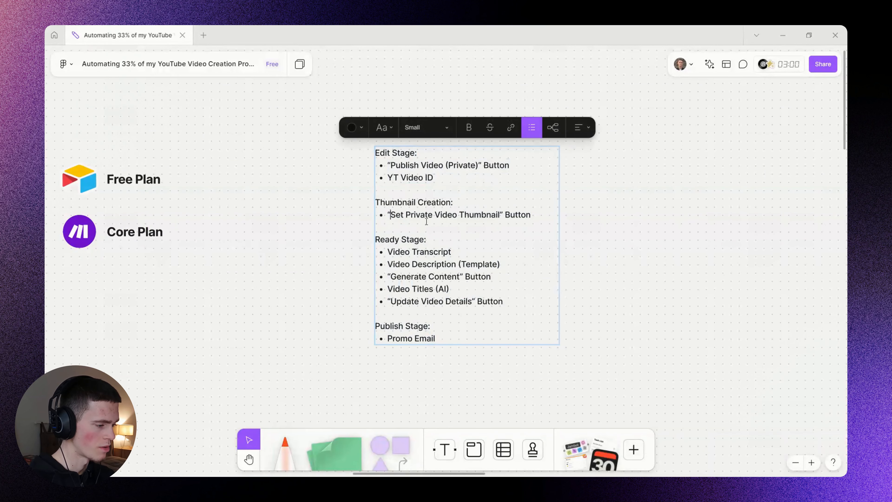
{"action": "left_click_drag", "start_coordinate": [390, 215], "coordinate": [498, 213]}
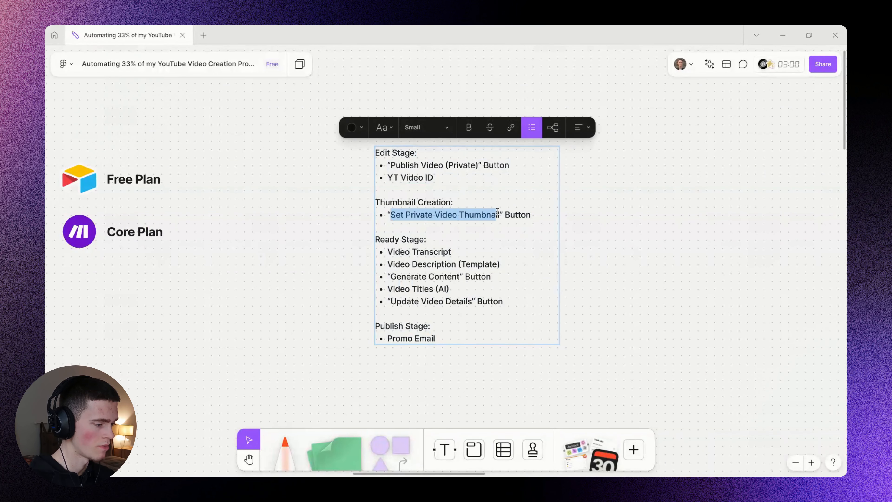
{"action": "left_click", "coordinate": [662, 246]}
Recentre the thumbnail flowchart on the board and go back to Airtable.
{"action": "left_click_drag", "start_coordinate": [262, 288], "coordinate": [649, 221]}
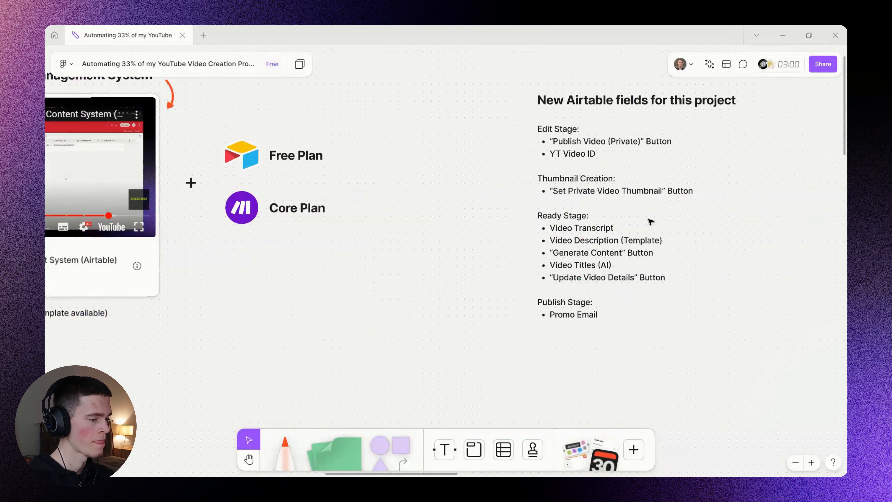
{"action": "scroll", "coordinate": [436, 267], "scroll_direction": "down", "scroll_amount": 3}
{"action": "left_click_drag", "start_coordinate": [436, 307], "coordinate": [689, 104]}
{"action": "left_click_drag", "start_coordinate": [524, 264], "coordinate": [400, 198]}
{"action": "scroll", "coordinate": [492, 219], "scroll_direction": "up", "scroll_amount": 1}
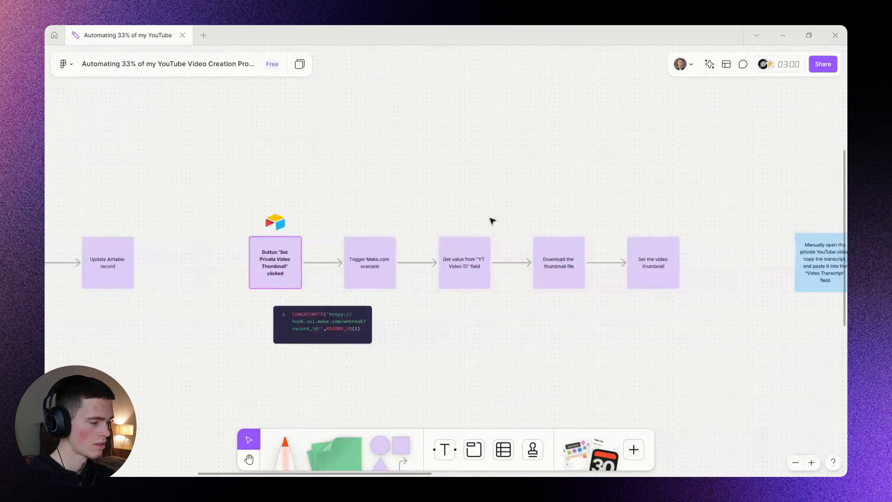
{"action": "left_click_drag", "start_coordinate": [454, 214], "coordinate": [469, 166]}
{"action": "scroll", "coordinate": [487, 179], "scroll_direction": "up", "scroll_amount": 1}
{"action": "scroll", "coordinate": [474, 168], "scroll_direction": "up", "scroll_amount": 1}
{"action": "scroll", "coordinate": [463, 182], "scroll_direction": "up", "scroll_amount": 1}
{"action": "key", "text": "alt+Tab"}
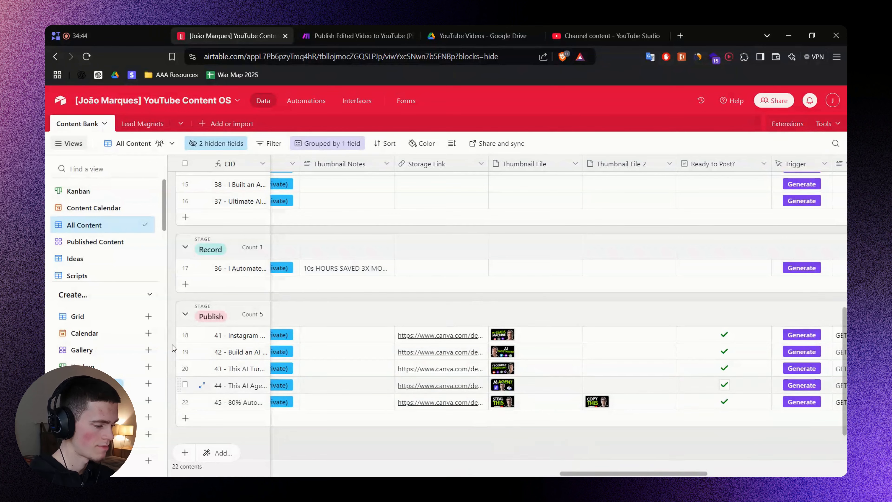
In the Thumbnail Creation view, add a Button field named Set Private Video Thumbnail.
{"action": "scroll", "coordinate": [96, 242], "scroll_direction": "down", "scroll_amount": 3}
{"action": "left_click", "coordinate": [96, 234]}
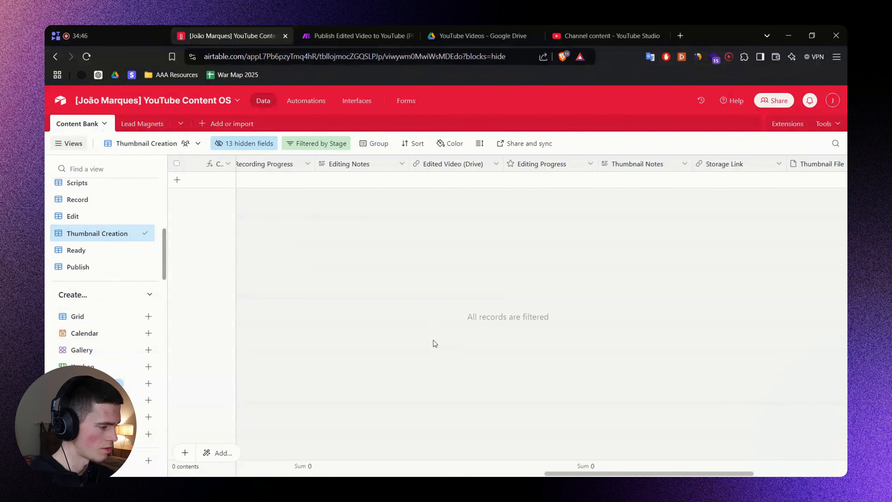
{"action": "scroll", "coordinate": [818, 292], "scroll_direction": "right", "scroll_amount": 3}
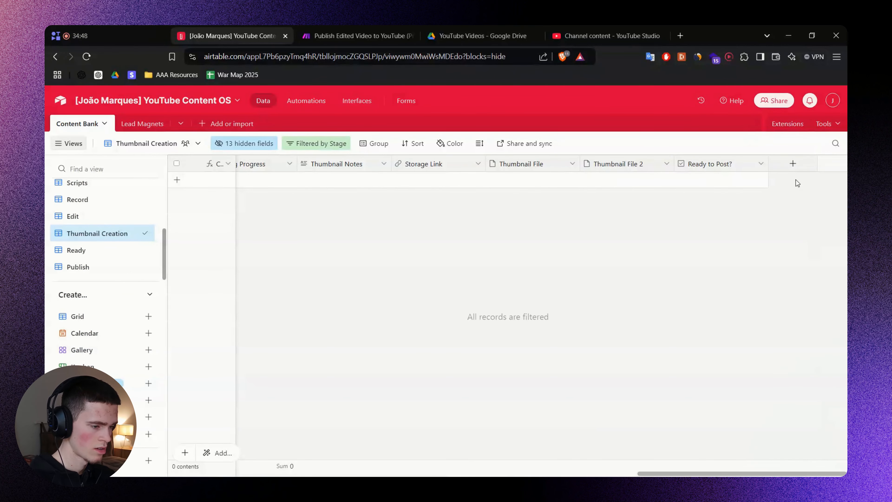
{"action": "left_click", "coordinate": [793, 164]}
{"action": "type", "text": "Set Private Video Thumbnail"}
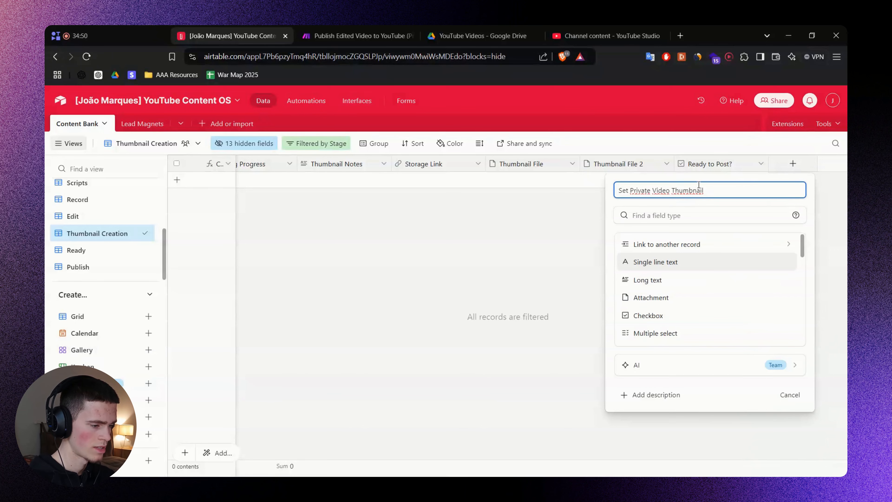
{"action": "left_click", "coordinate": [660, 217]}
{"action": "type", "text": "butt"}
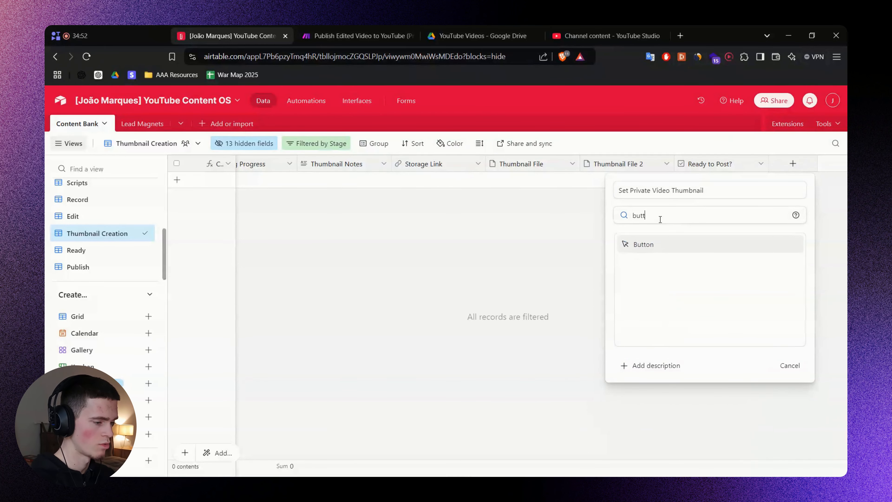
{"action": "left_click", "coordinate": [675, 244]}
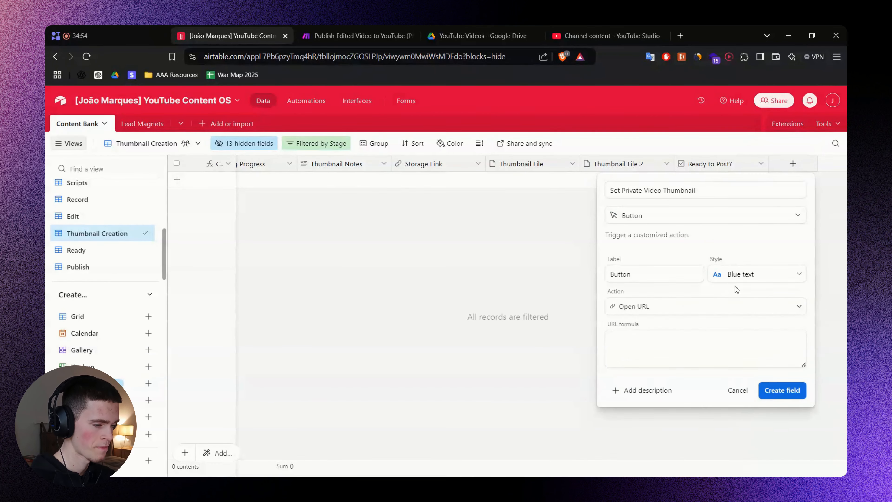
Give the button the Solid yellow style and the label Set Private Video Thumbnail.
{"action": "left_click", "coordinate": [759, 278]}
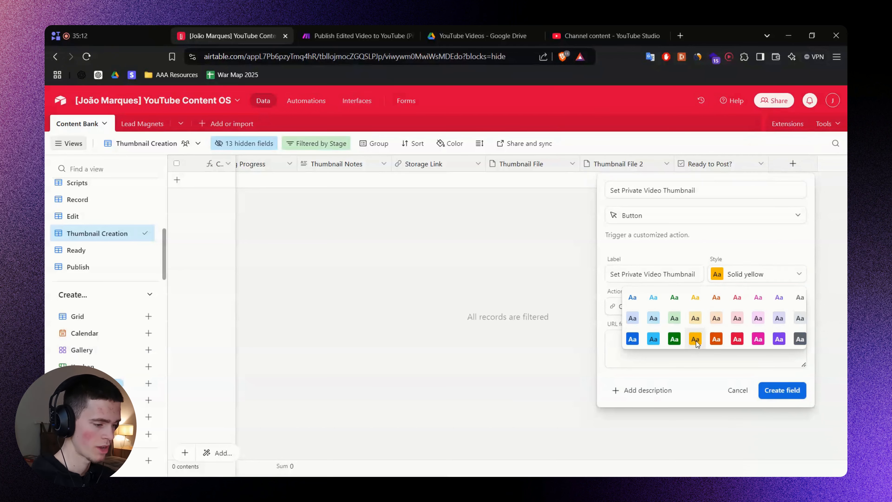
{"action": "key", "text": "Escape"}
{"action": "key", "text": "shift+Tab"}
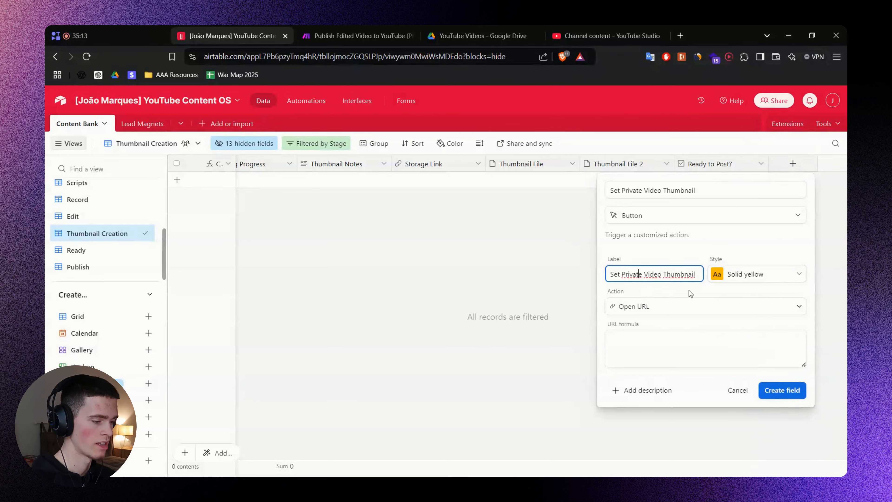
{"action": "type", "text": "Set Private Video Thumbnail"}
{"action": "left_click", "coordinate": [653, 290]}
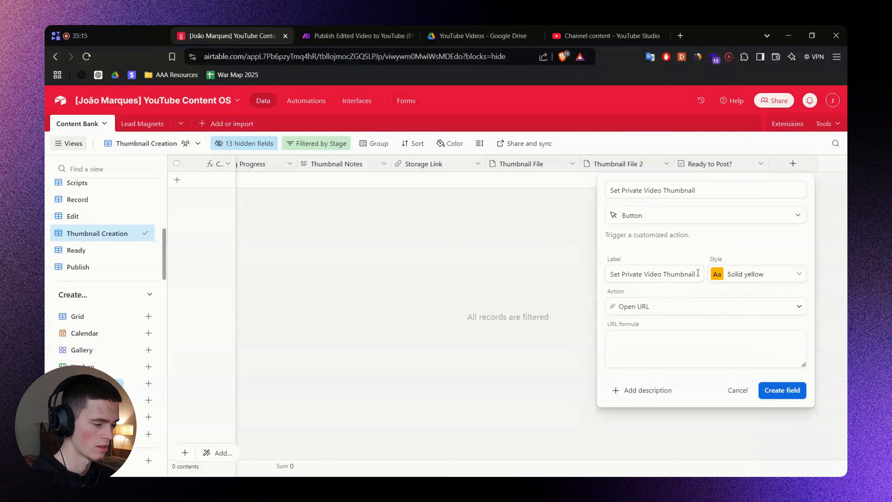
Paste the CONCATENATE webhook formula ending in RECORD_ID() from FigJam into URL formula.
{"action": "left_click", "coordinate": [655, 339]}
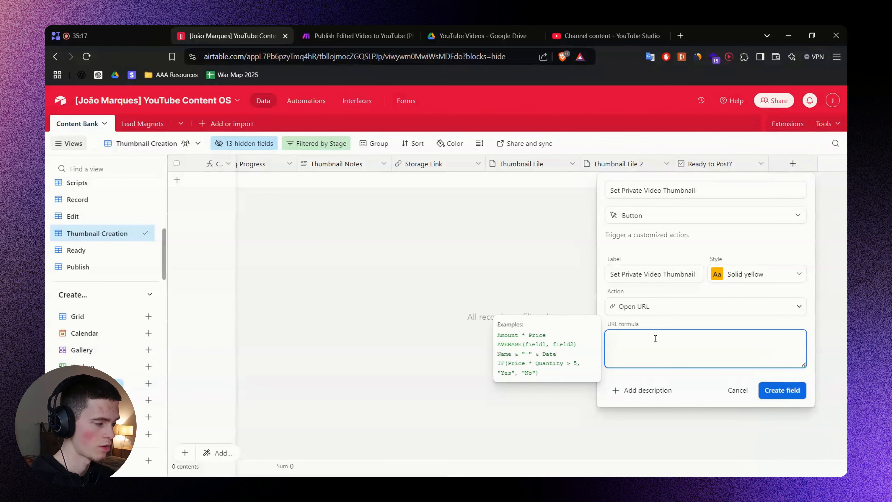
{"action": "key", "text": "alt+Tab"}
{"action": "left_click_drag", "start_coordinate": [472, 294], "coordinate": [526, 290]}
{"action": "double_click", "coordinate": [373, 294]}
{"action": "key", "text": "ctrl+c"}
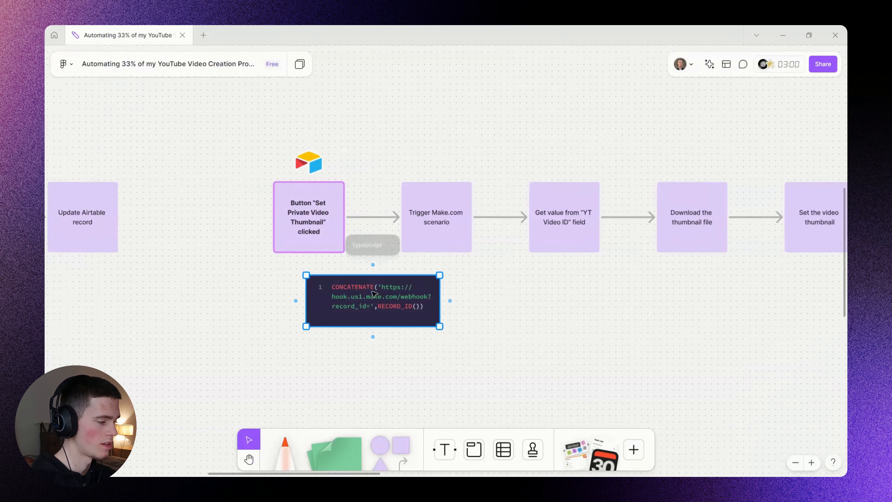
{"action": "left_click", "coordinate": [513, 310]}
{"action": "key", "text": "alt+Tab"}
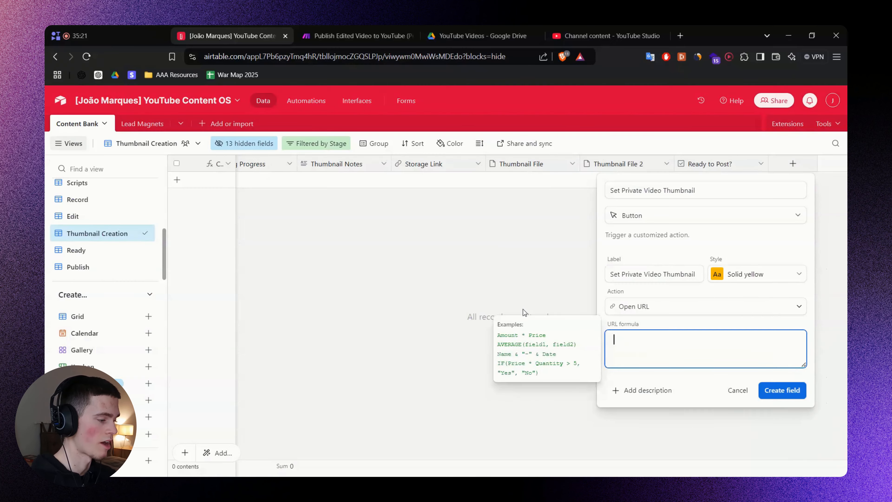
{"action": "key", "text": "ctrl+v"}
{"action": "left_click", "coordinate": [689, 396]}
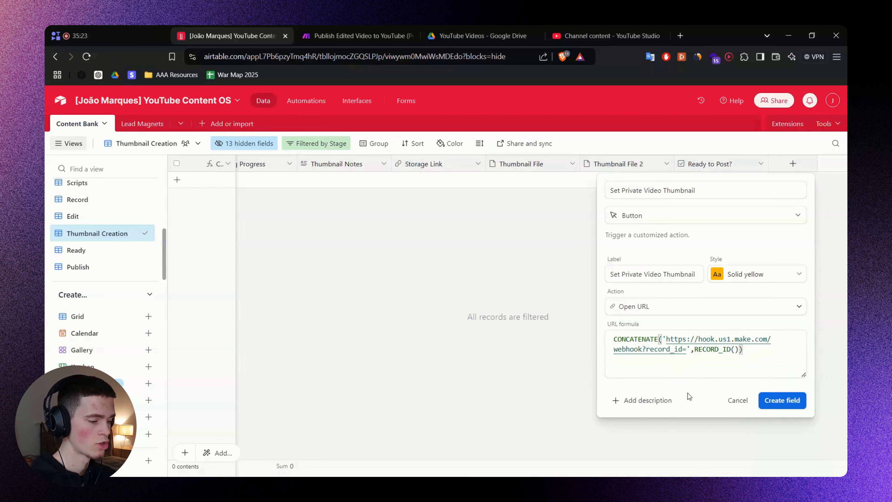
{"action": "left_click", "coordinate": [671, 337]}
Create a new Make scenario that starts with a Custom webhook trigger.
{"action": "left_click", "coordinate": [351, 36]}
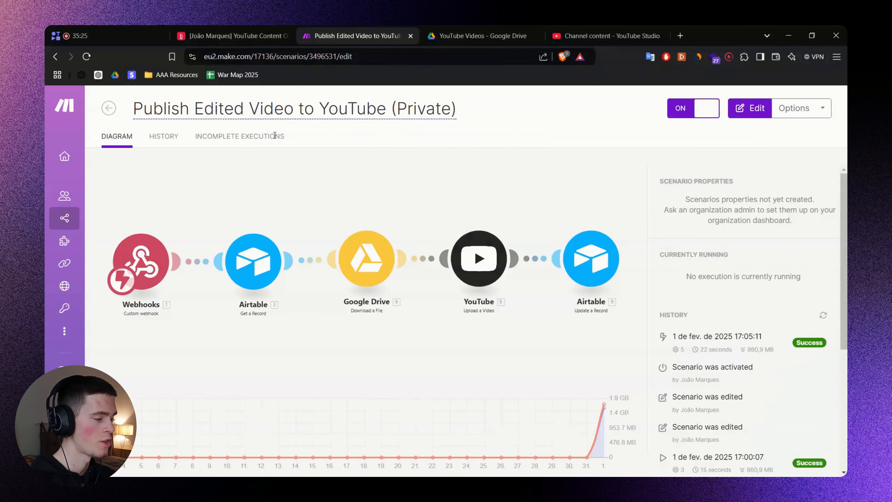
{"action": "left_click", "coordinate": [245, 35]}
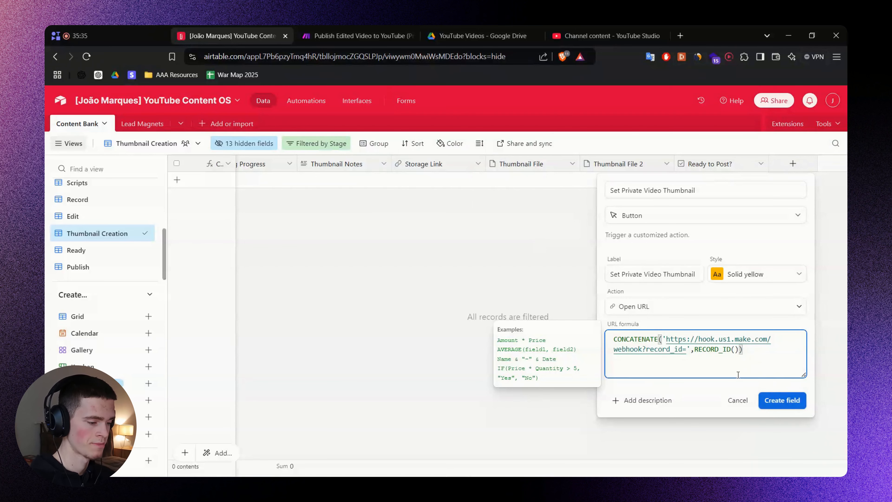
{"action": "left_click", "coordinate": [359, 36]}
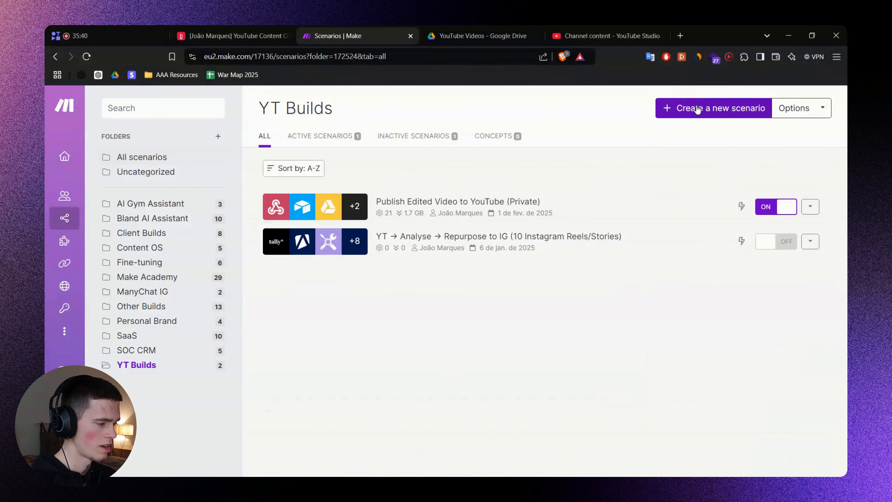
{"action": "left_click", "coordinate": [697, 109]}
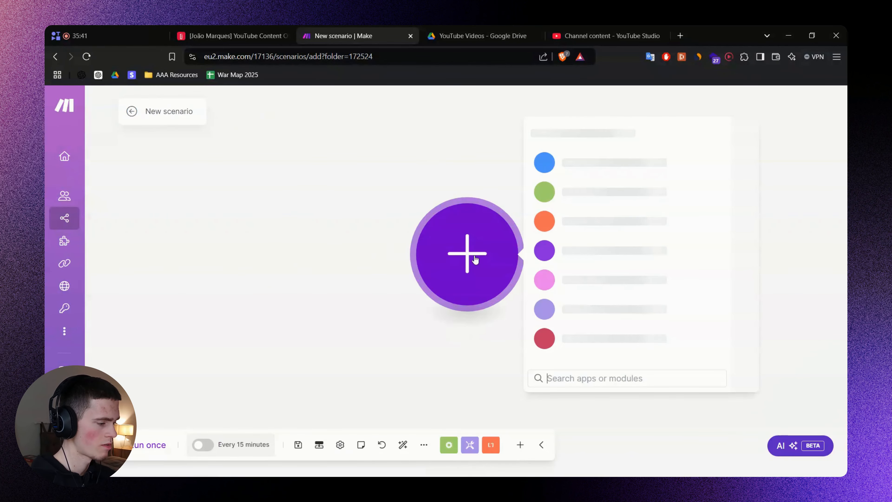
{"action": "type", "text": "webhook"}
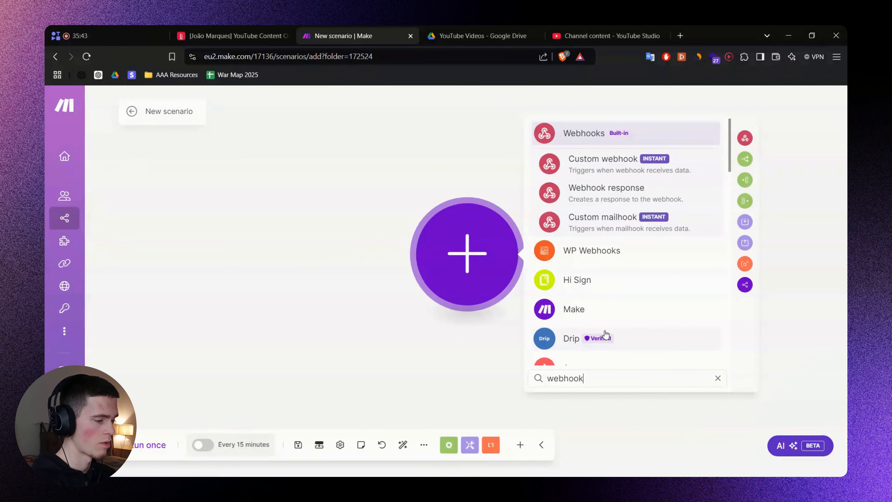
{"action": "left_click", "coordinate": [603, 162]}
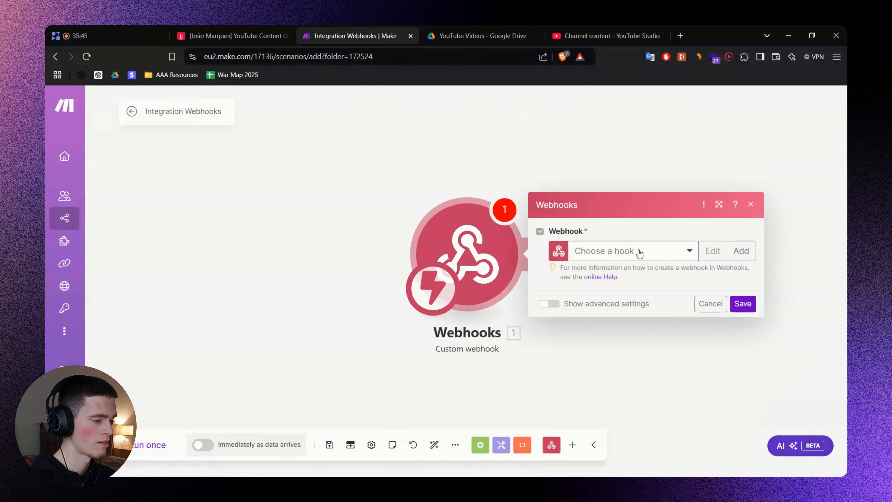
Add a new webhook, rename and save it, and copy its address.
{"action": "left_click", "coordinate": [744, 252]}
{"action": "triple_click", "coordinate": [576, 209]}
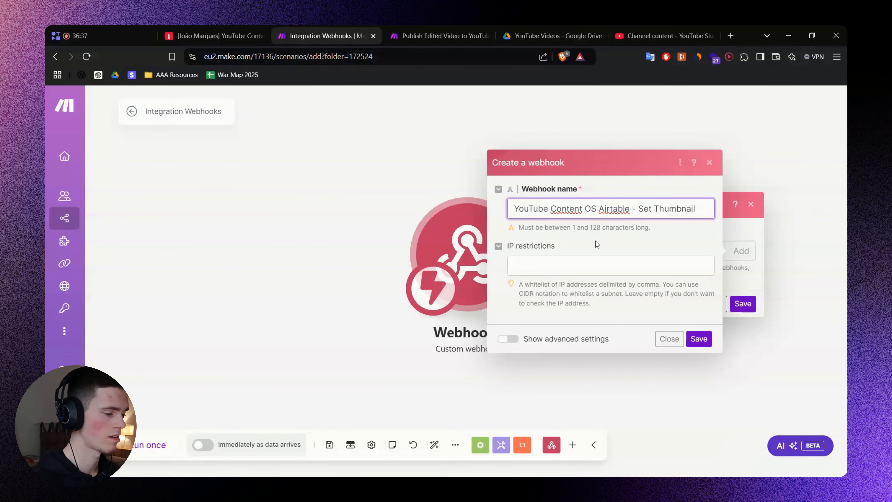
{"action": "left_click", "coordinate": [699, 339]}
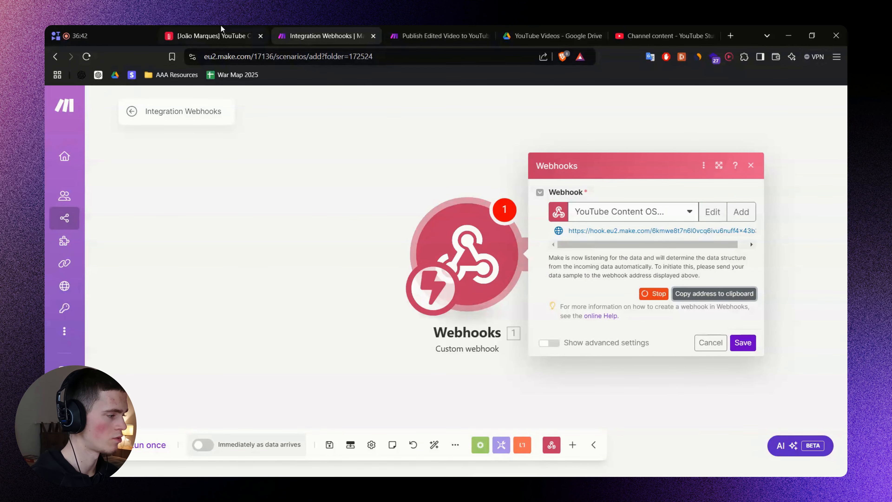
{"action": "left_click", "coordinate": [216, 36]}
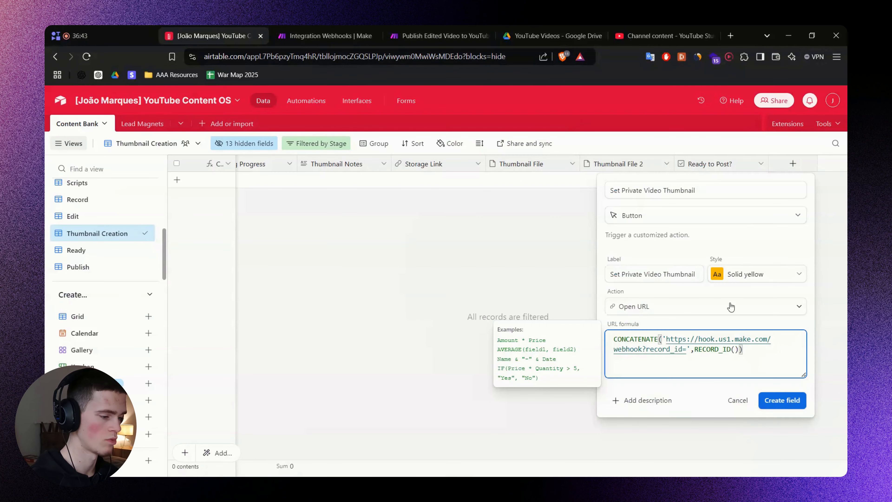
Replace the old us1 webhook address in the URL formula with the new eu2 address.
{"action": "left_click", "coordinate": [666, 340]}
{"action": "left_click", "coordinate": [643, 349], "text": "shift"}
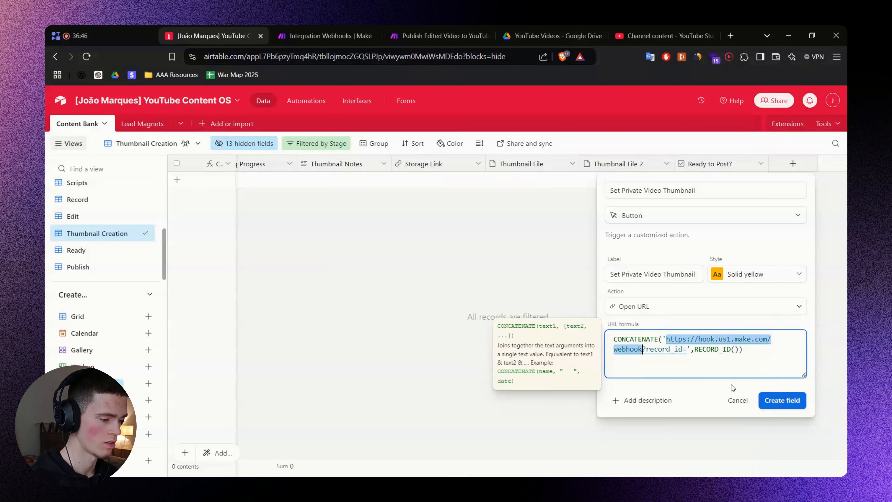
{"action": "key", "text": "BackSpace"}
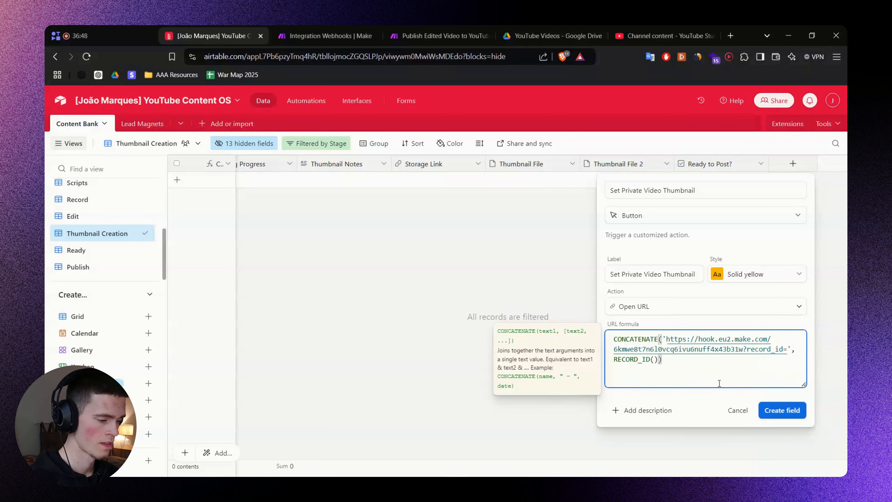
{"action": "double_click", "coordinate": [763, 349]}
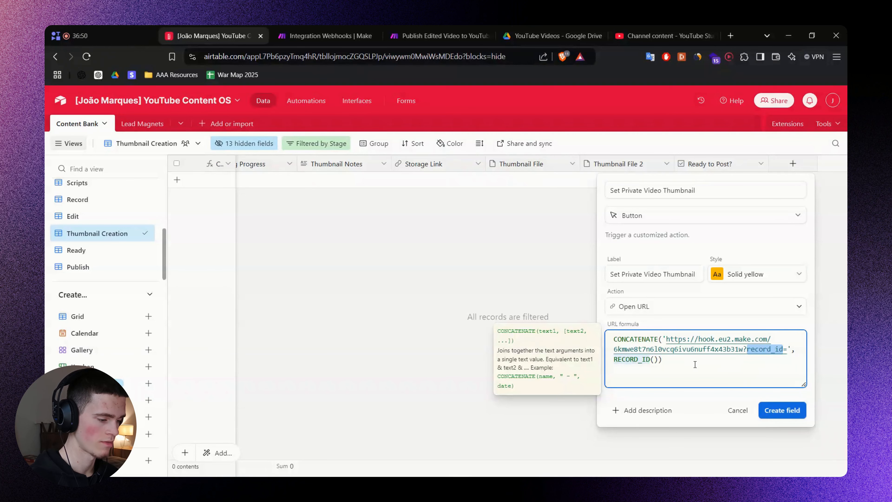
{"action": "double_click", "coordinate": [638, 359]}
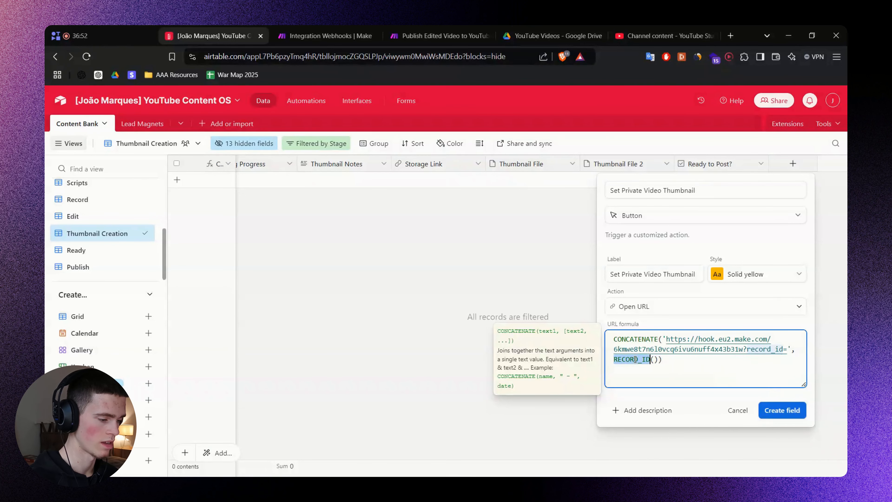
{"action": "left_click", "coordinate": [660, 359], "text": "shift"}
{"action": "left_click", "coordinate": [667, 361]}
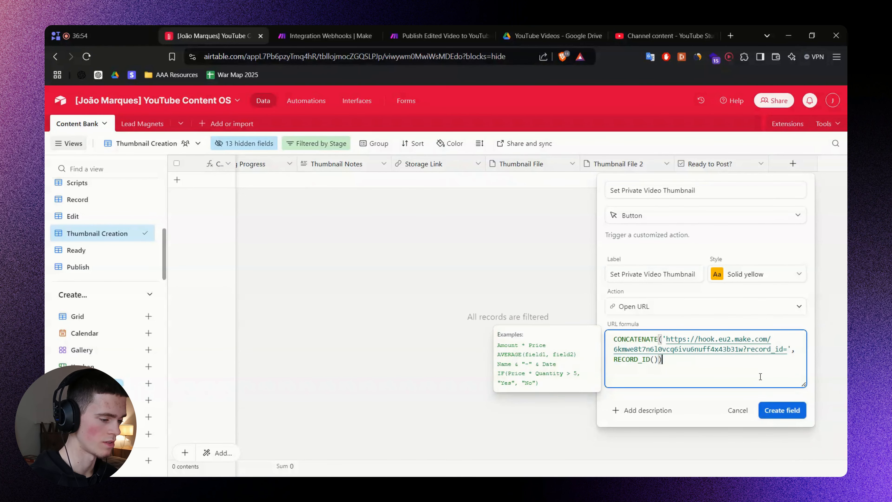
Create the Set Private Video Thumbnail button field and widen its column.
{"action": "left_click", "coordinate": [783, 410]}
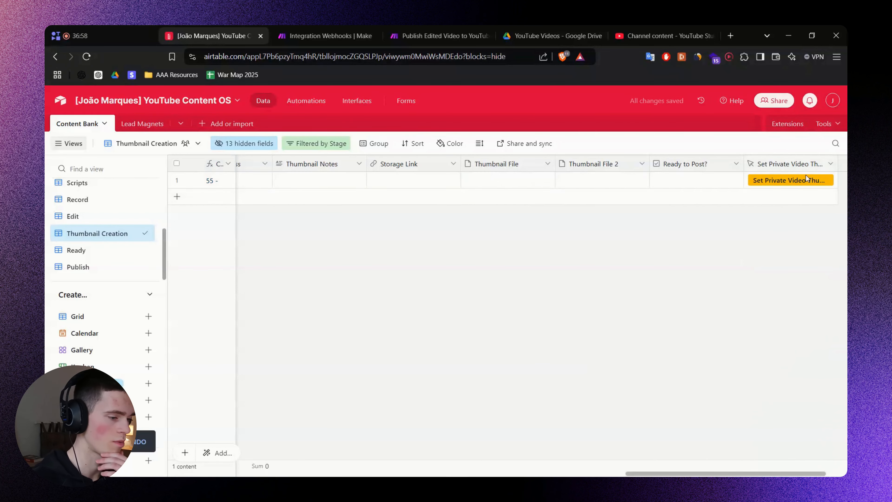
{"action": "left_click_drag", "start_coordinate": [677, 474], "coordinate": [737, 473]}
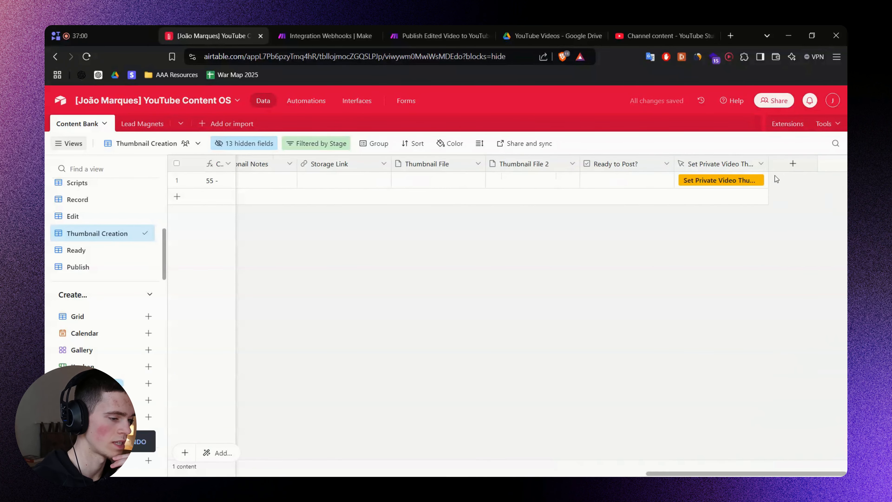
{"action": "mouse_move", "coordinate": [777, 161]}
{"action": "left_mouse_down"}
{"action": "mouse_move", "coordinate": [800, 163]}
{"action": "mouse_move", "coordinate": [789, 163]}
{"action": "left_mouse_up"}
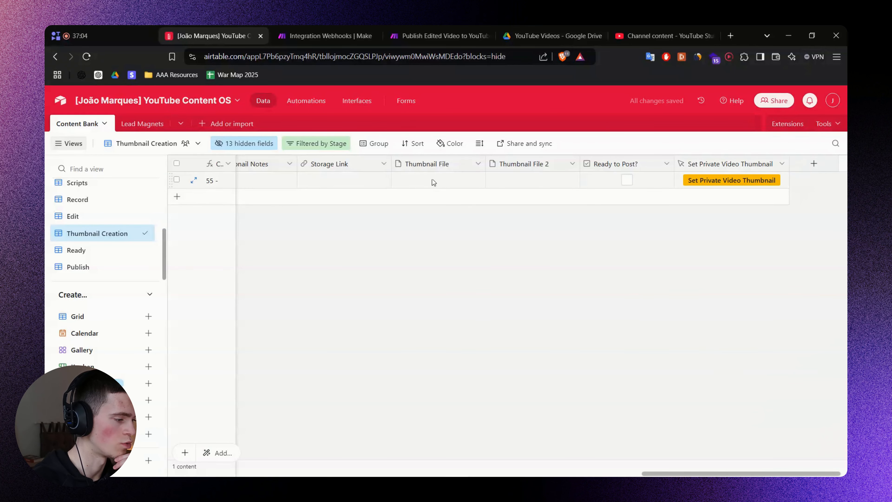
{"action": "left_click", "coordinate": [428, 187]}
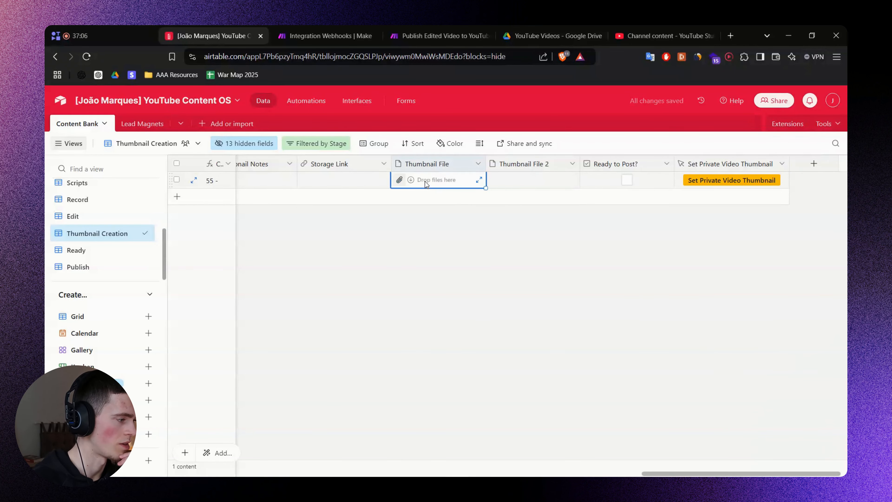
{"action": "left_click", "coordinate": [324, 29]}
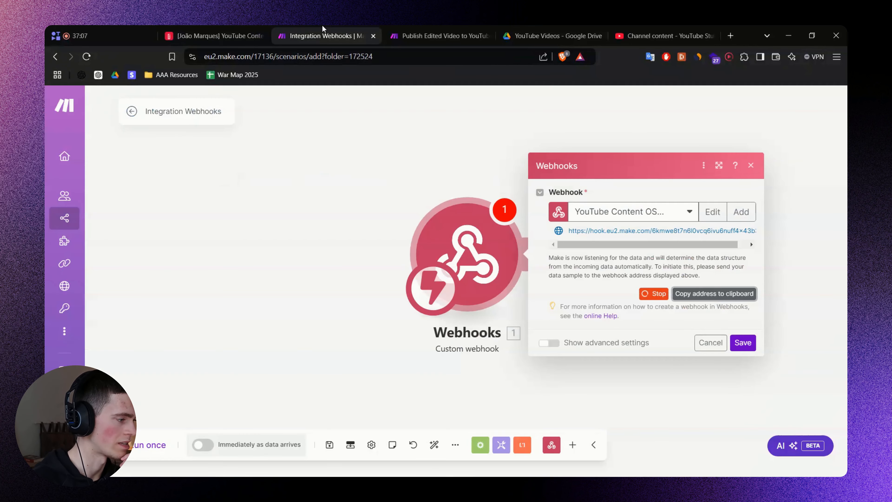
Redetermine the webhook's data structure using a sample request from the record's Set Private Video Thumbnail button.
{"action": "left_click", "coordinate": [742, 342]}
{"action": "left_click_drag", "start_coordinate": [639, 308], "coordinate": [492, 283]}
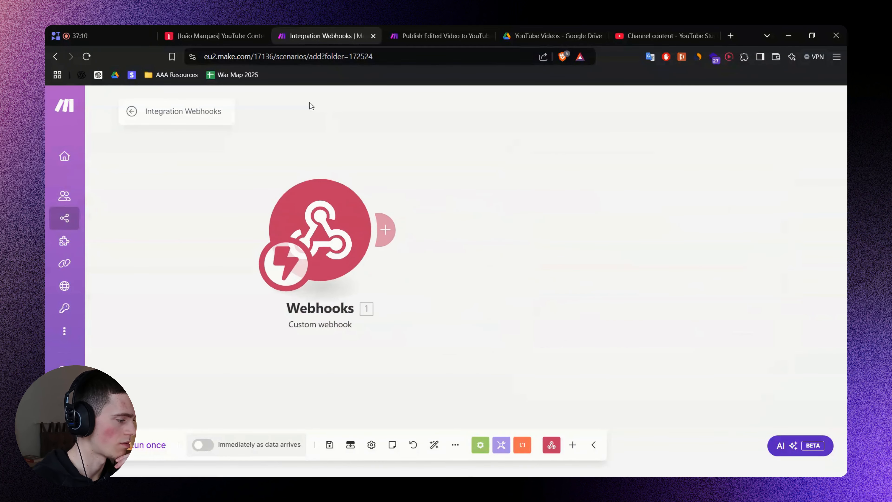
{"action": "left_click", "coordinate": [289, 265]}
{"action": "left_click", "coordinate": [356, 208]}
{"action": "left_click", "coordinate": [322, 214]}
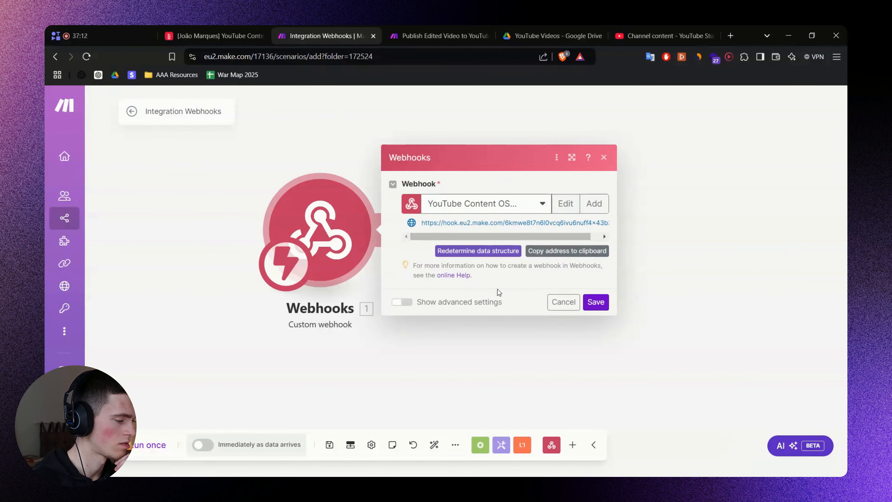
{"action": "left_click", "coordinate": [478, 251]}
{"action": "left_click", "coordinate": [214, 35]}
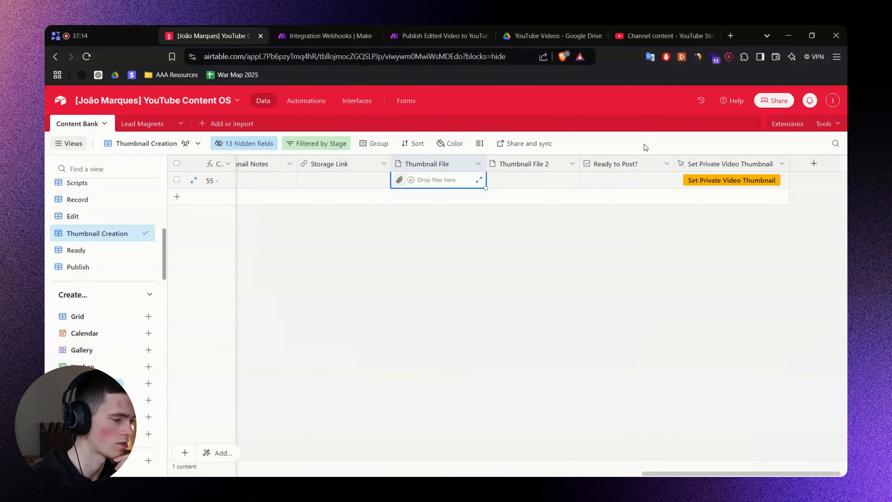
{"action": "left_click", "coordinate": [700, 180]}
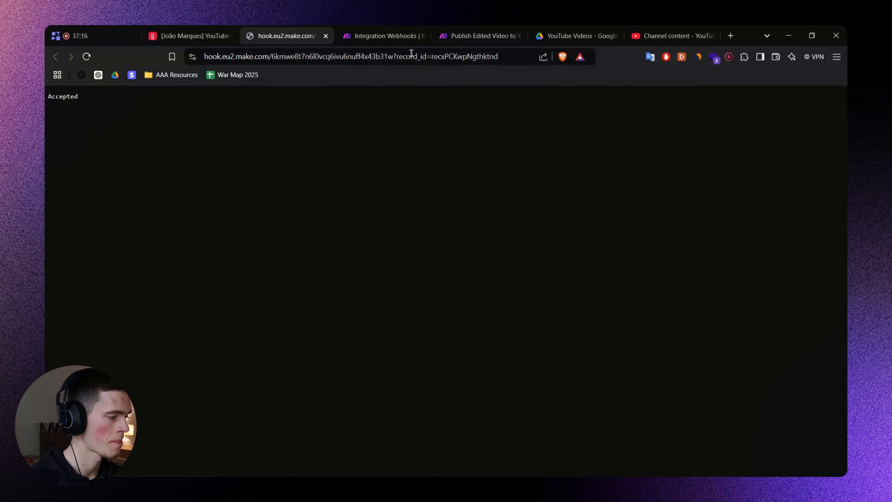
{"action": "key", "text": "ctrl+w"}
{"action": "left_click", "coordinate": [325, 35]}
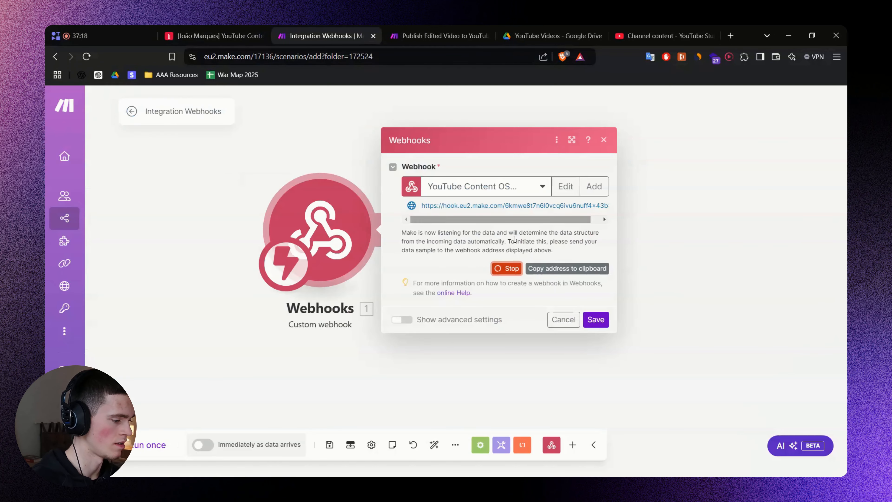
Add an Airtable Get a Record step on Content Bank with Record ID mapped from record_id.
{"action": "left_click", "coordinate": [597, 302]}
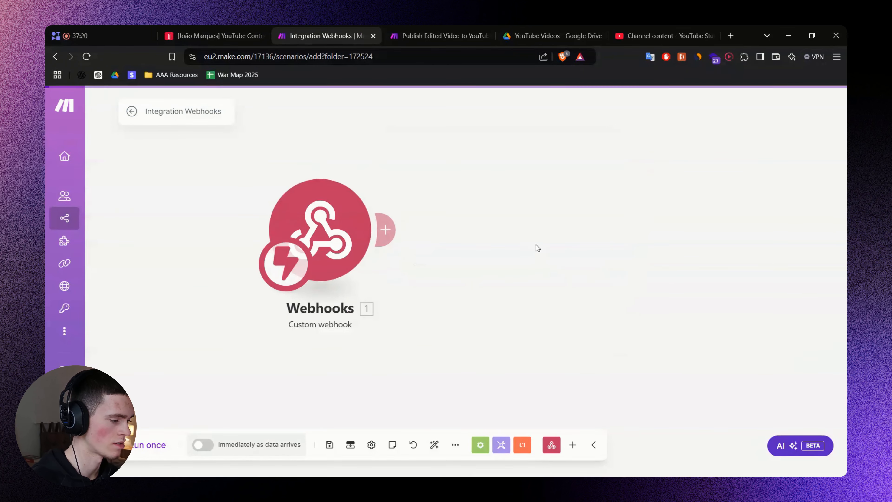
{"action": "type", "text": "Air"}
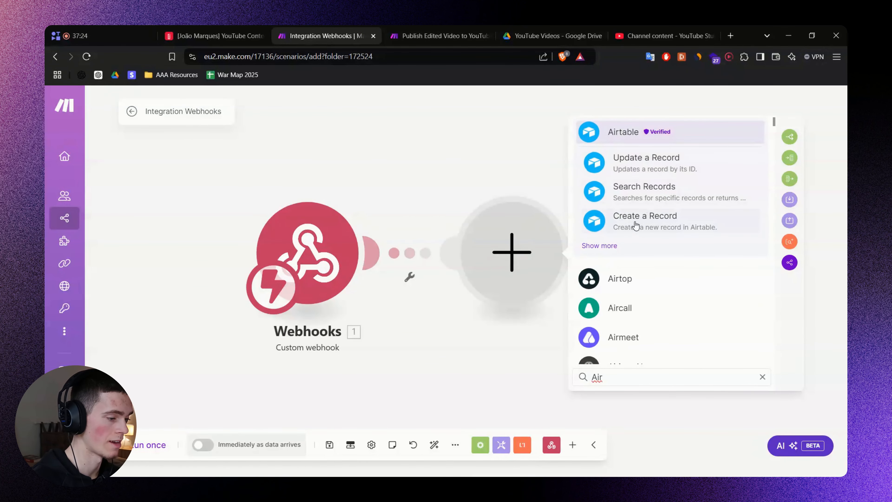
{"action": "left_click", "coordinate": [641, 135]}
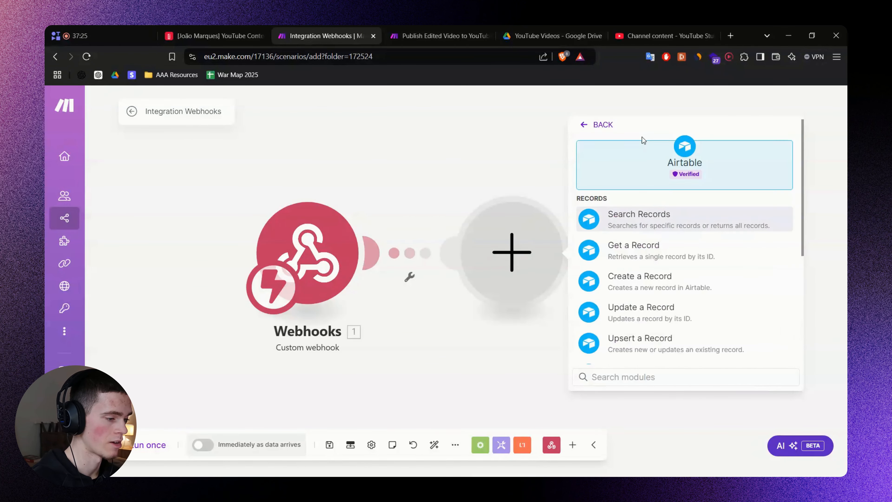
{"action": "left_click", "coordinate": [647, 253]}
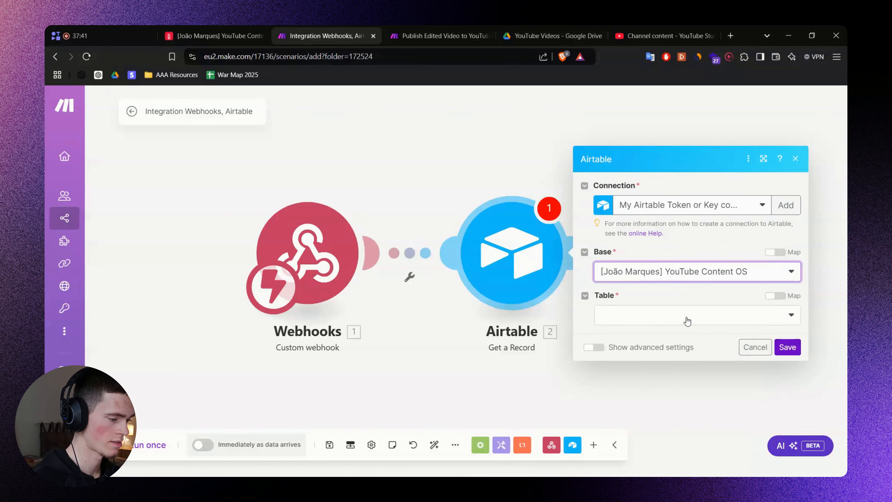
{"action": "left_click", "coordinate": [687, 319]}
{"action": "left_click", "coordinate": [645, 334]}
{"action": "left_click", "coordinate": [607, 354]}
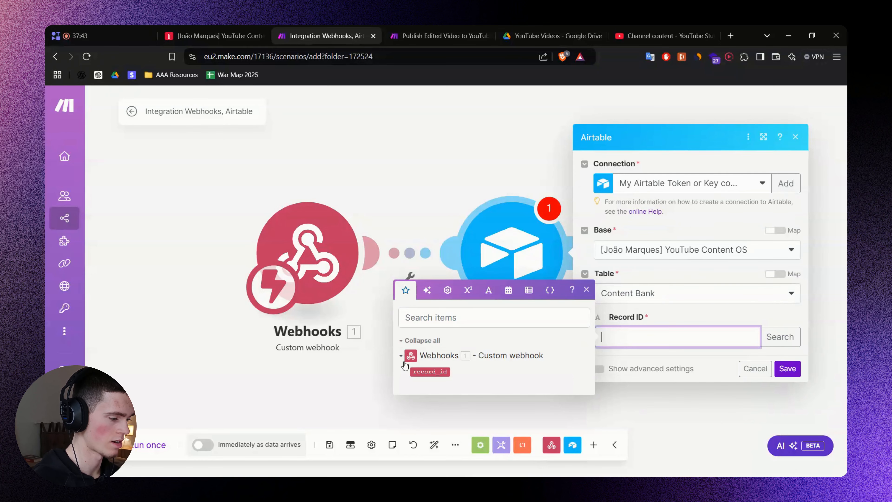
{"action": "left_click", "coordinate": [429, 371]}
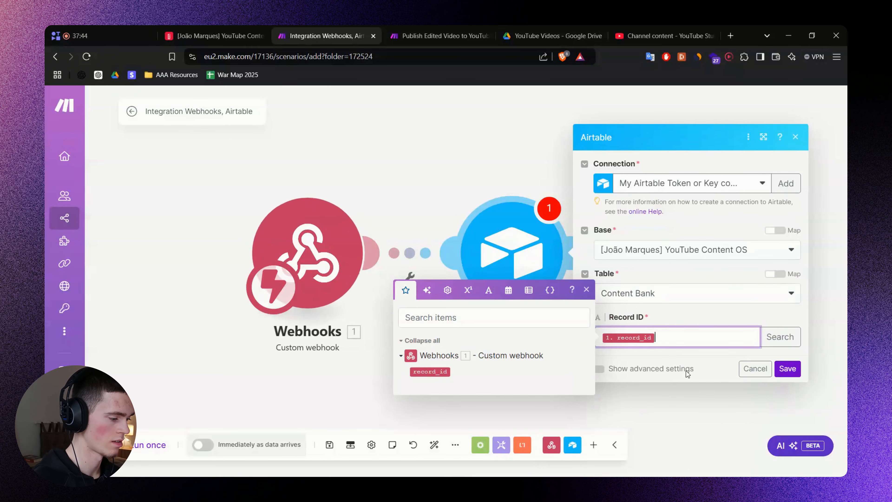
{"action": "left_click", "coordinate": [788, 372]}
{"action": "key", "text": "ctrl+s"}
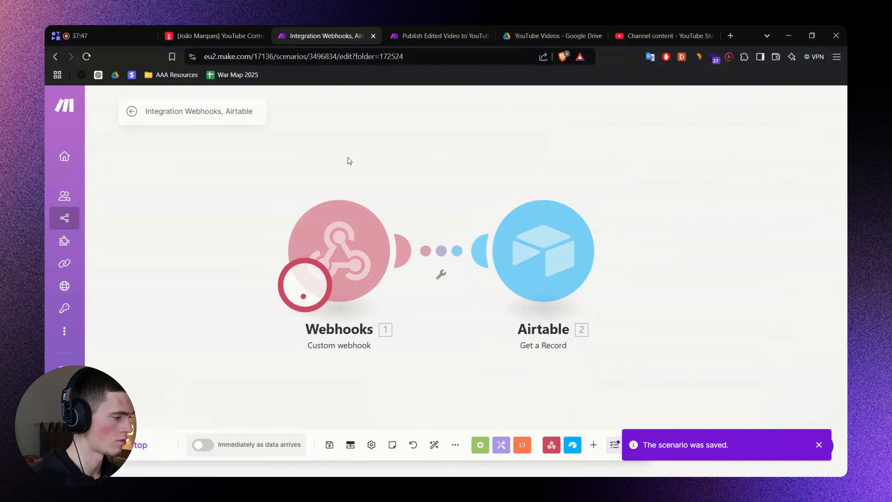
Trigger the webhook for record 55 and inspect the Airtable step's returned record data.
{"action": "left_click", "coordinate": [258, 33]}
{"action": "left_click", "coordinate": [698, 183]}
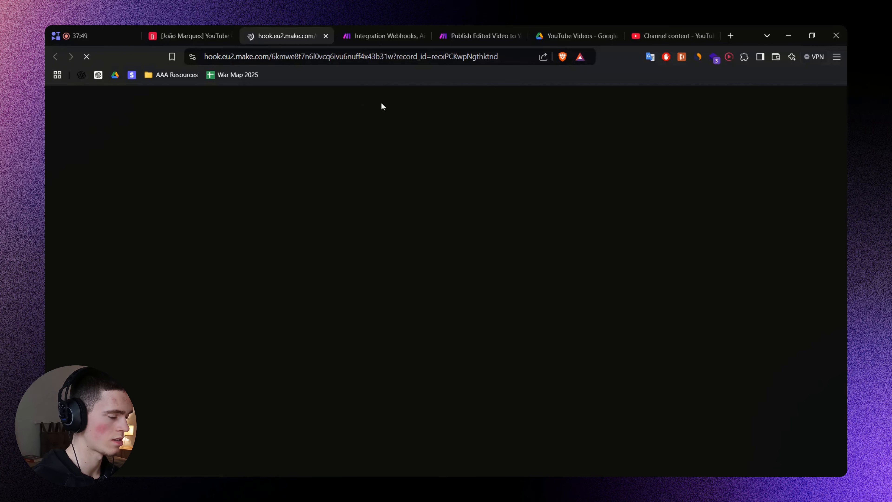
{"action": "key", "text": "ctrl+w"}
{"action": "left_click", "coordinate": [361, 37]}
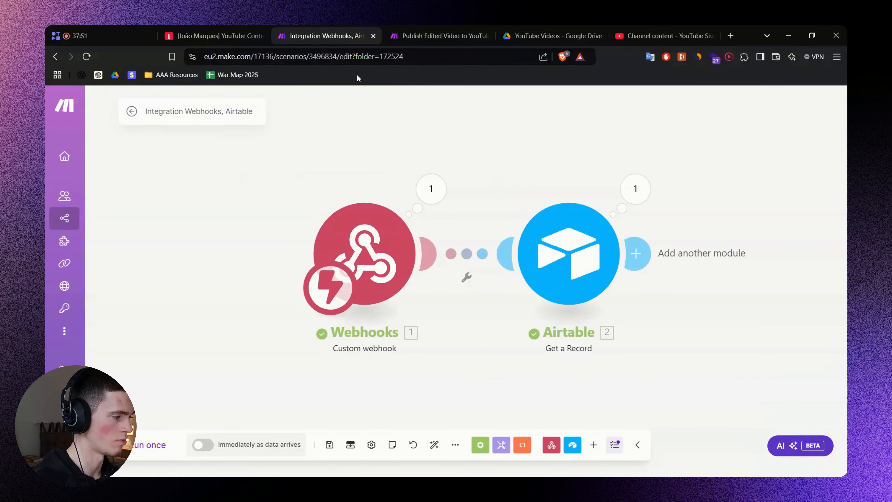
{"action": "left_click", "coordinate": [634, 199]}
{"action": "left_click", "coordinate": [576, 309]}
{"action": "left_click", "coordinate": [572, 299]}
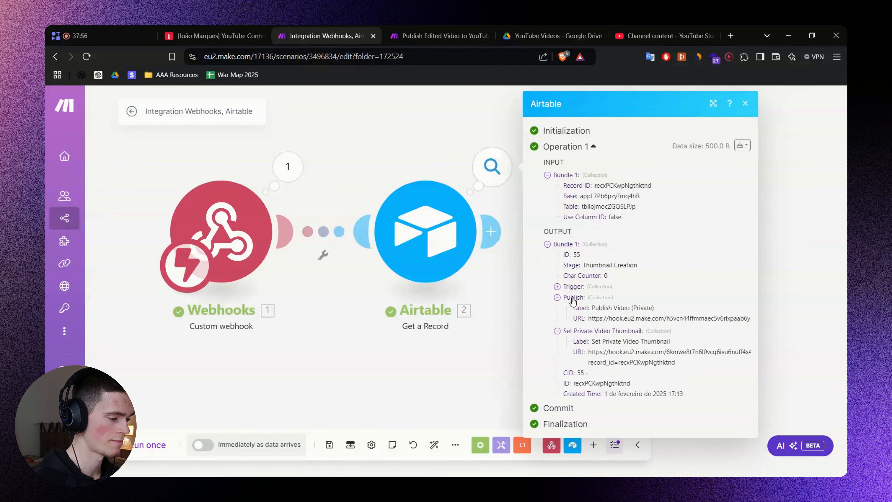
{"action": "left_click", "coordinate": [572, 287]}
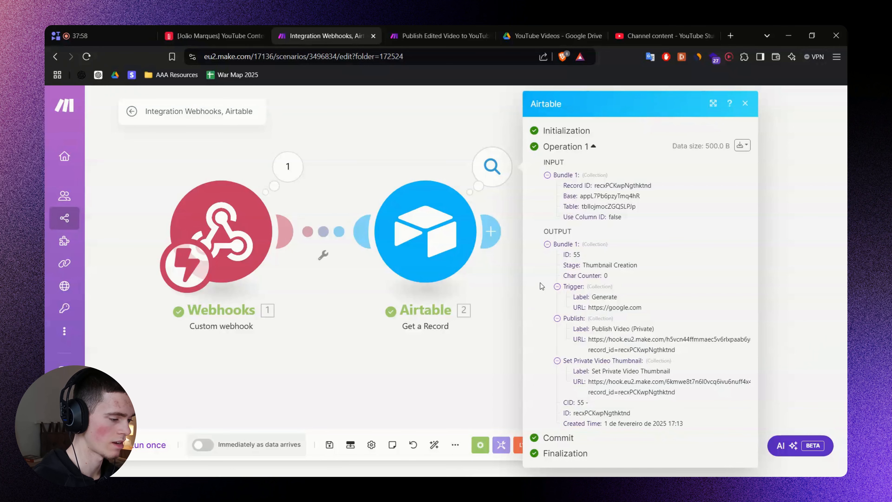
{"action": "left_click", "coordinate": [505, 299]}
{"action": "left_click", "coordinate": [207, 32]}
Open the file uploader on record 55's Thumbnail File cell to attach a thumbnail image.
{"action": "left_click", "coordinate": [329, 250]}
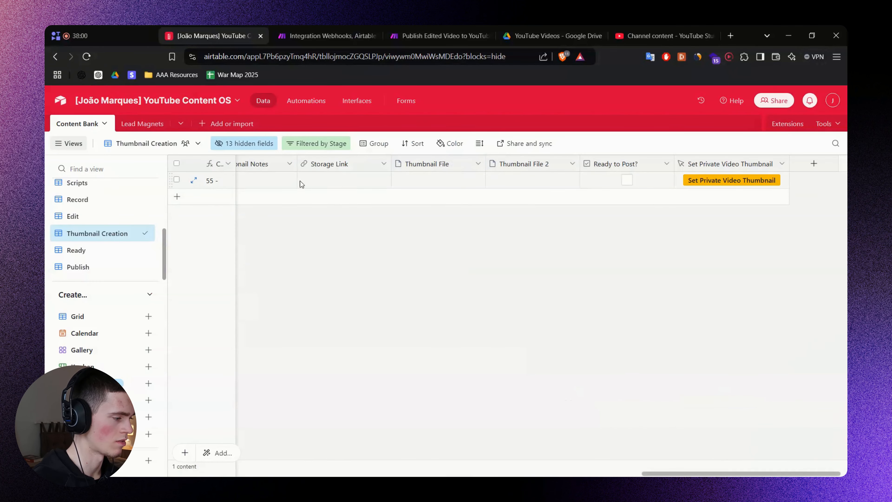
{"action": "left_click_drag", "start_coordinate": [698, 472], "coordinate": [533, 413]}
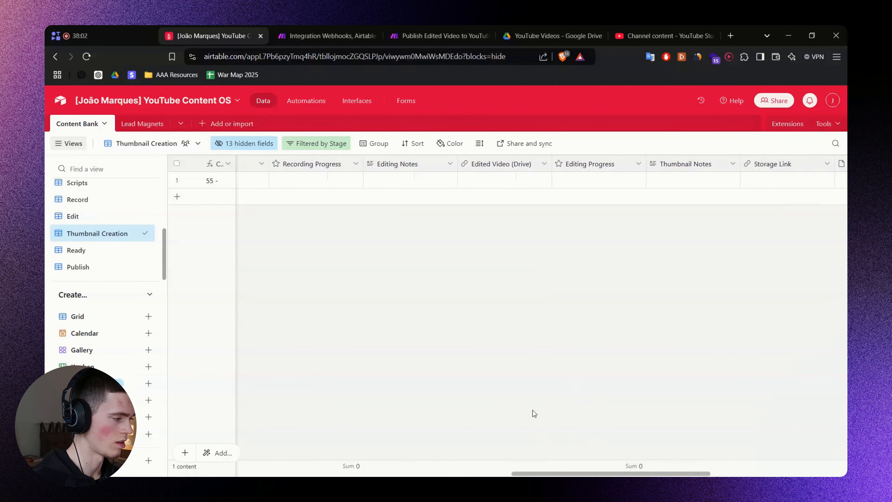
{"action": "left_click", "coordinate": [291, 27]}
{"action": "left_click", "coordinate": [242, 27]}
{"action": "left_click", "coordinate": [298, 26]}
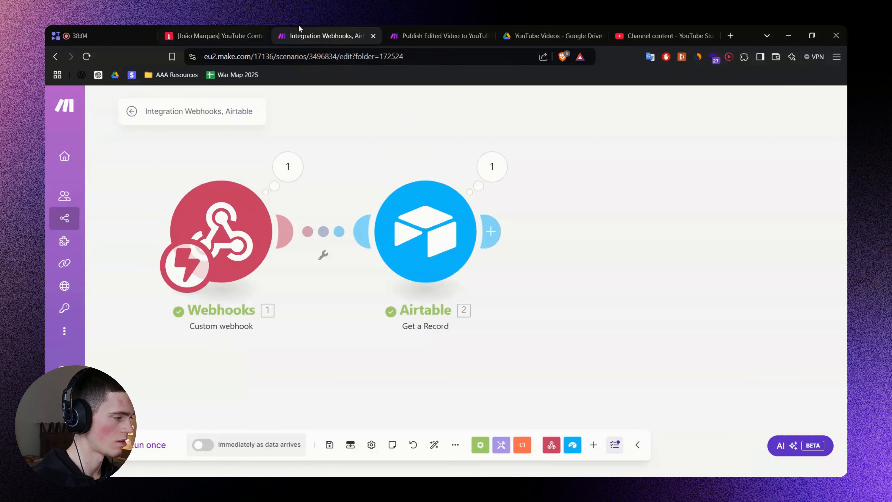
{"action": "left_click", "coordinate": [246, 28]}
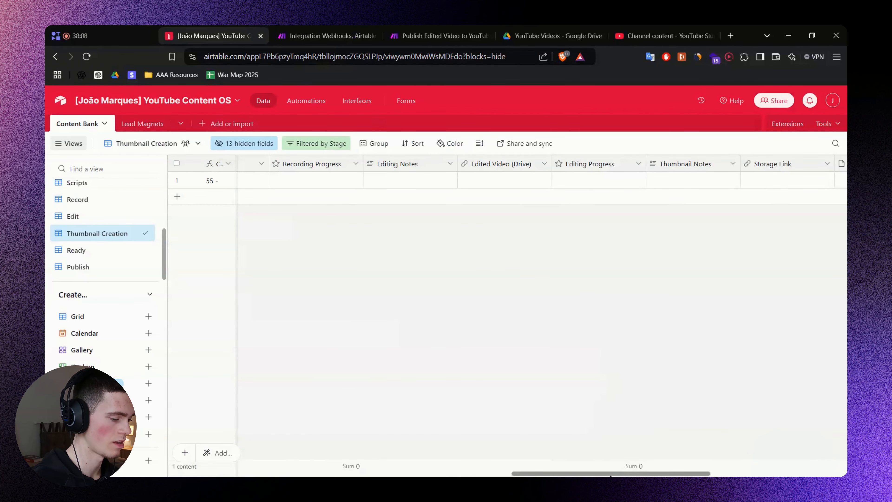
{"action": "scroll", "coordinate": [736, 468], "scroll_direction": "right", "scroll_amount": 5}
{"action": "scroll", "coordinate": [735, 467], "scroll_direction": "right", "scroll_amount": 2}
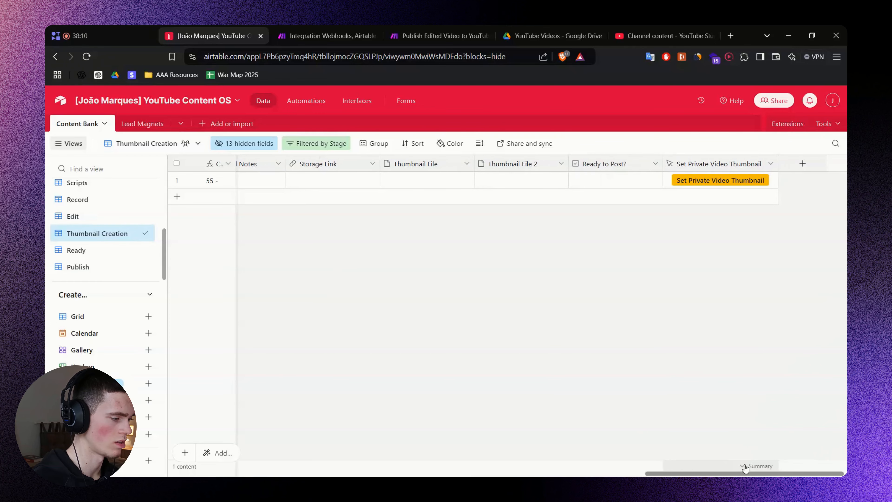
{"action": "left_click", "coordinate": [427, 183]}
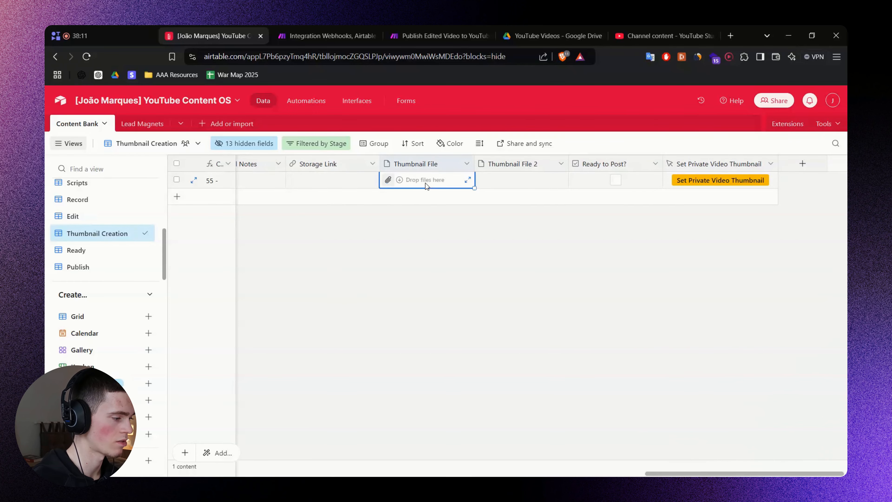
{"action": "left_click", "coordinate": [388, 180]}
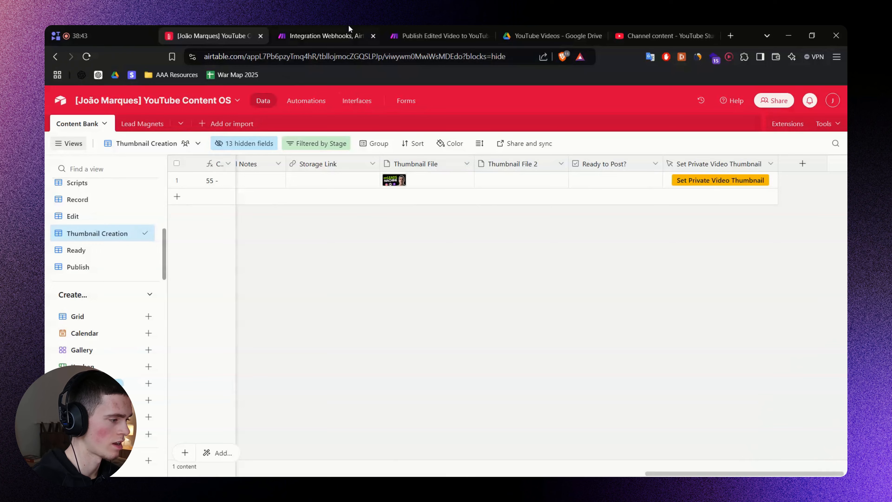
Re-trigger the webhook for record 55 and inspect the Thumbnail File details in the output.
{"action": "left_click", "coordinate": [349, 31]}
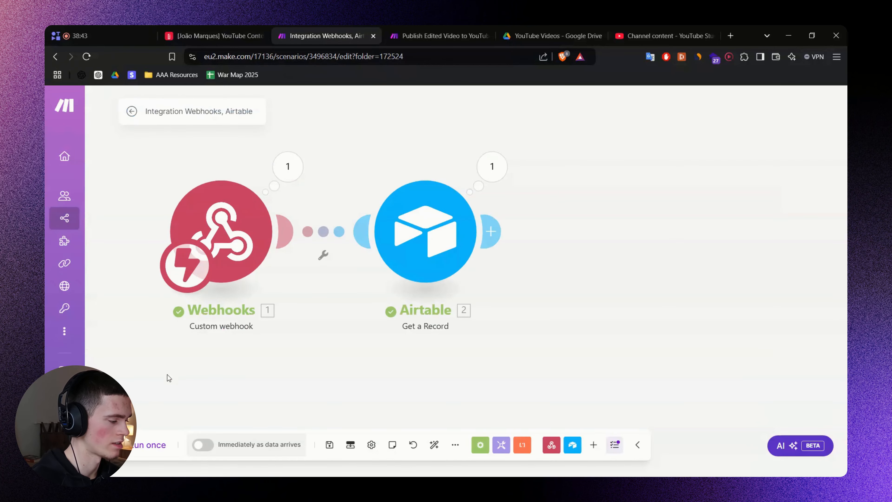
{"action": "left_click", "coordinate": [214, 35]}
{"action": "left_click", "coordinate": [694, 179]}
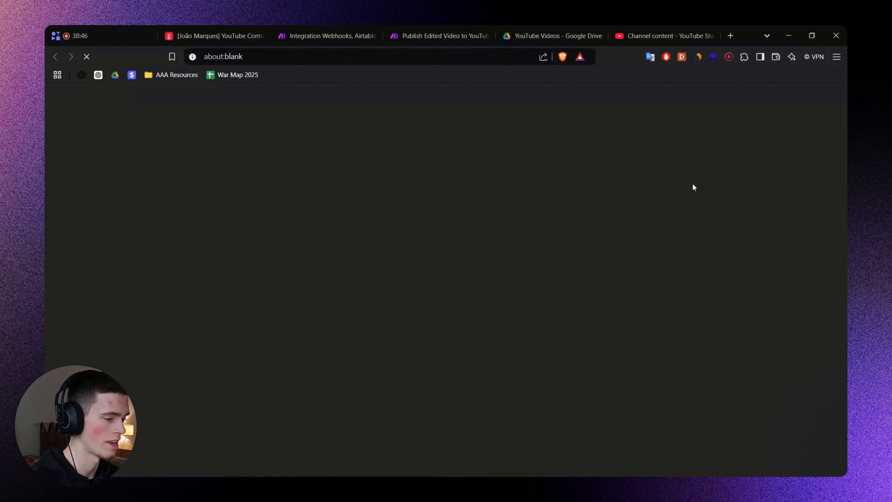
{"action": "key", "text": "ctrl+w"}
{"action": "left_click", "coordinate": [373, 28]}
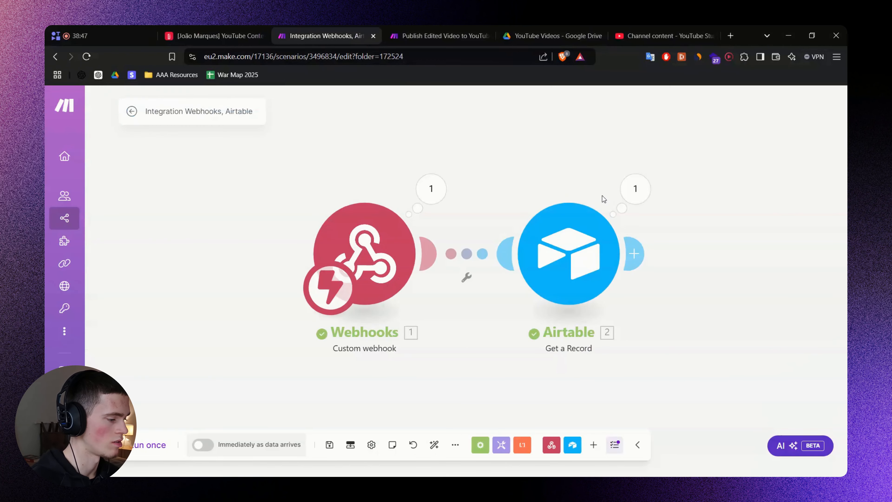
{"action": "left_click", "coordinate": [634, 188]}
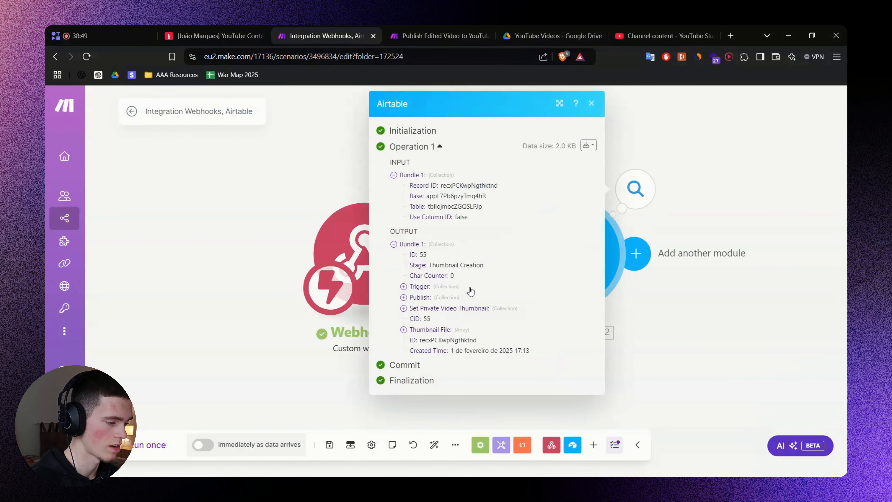
{"action": "left_click", "coordinate": [443, 331]}
{"action": "left_click", "coordinate": [444, 341]}
{"action": "scroll", "coordinate": [463, 368], "scroll_direction": "down", "scroll_amount": 2}
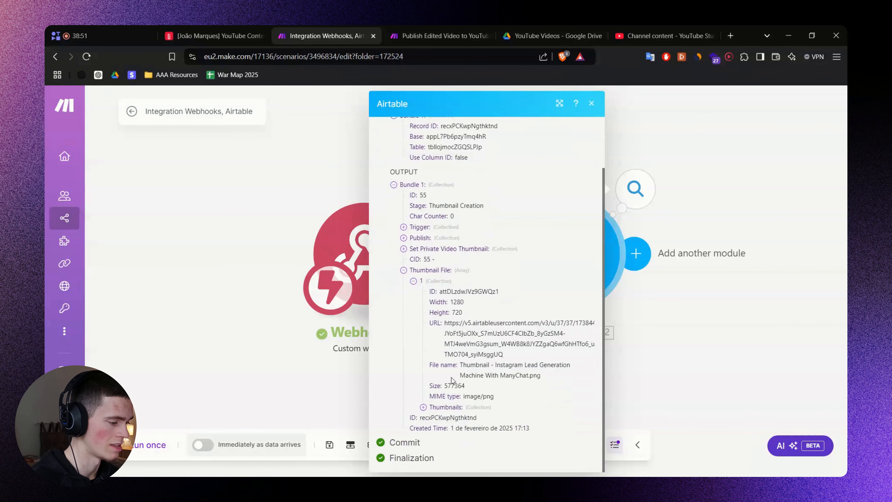
{"action": "key", "text": "Escape"}
Add an HTTP Get a file step whose URL is Thumbnail File's Thumbnails.Full.URL.
{"action": "left_click", "coordinate": [634, 253]}
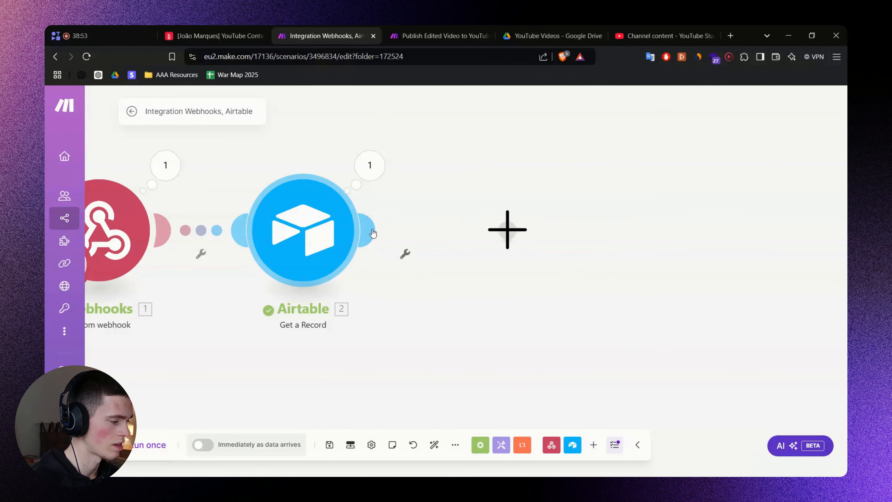
{"action": "type", "text": "Http"}
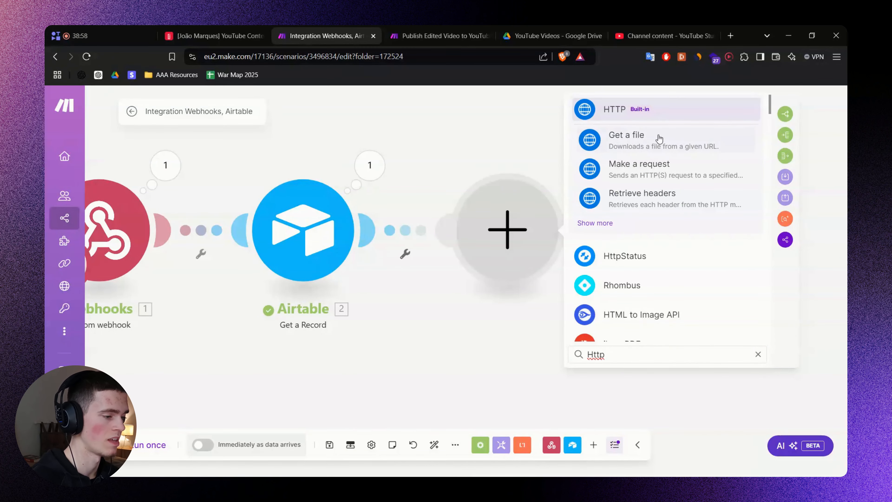
{"action": "left_click", "coordinate": [667, 139]}
{"action": "left_click", "coordinate": [628, 233]}
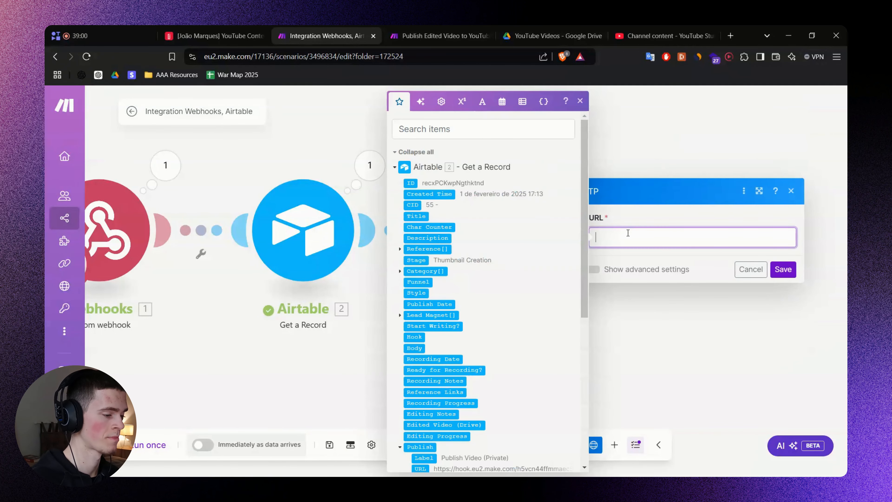
{"action": "scroll", "coordinate": [461, 288], "scroll_direction": "down", "scroll_amount": 7}
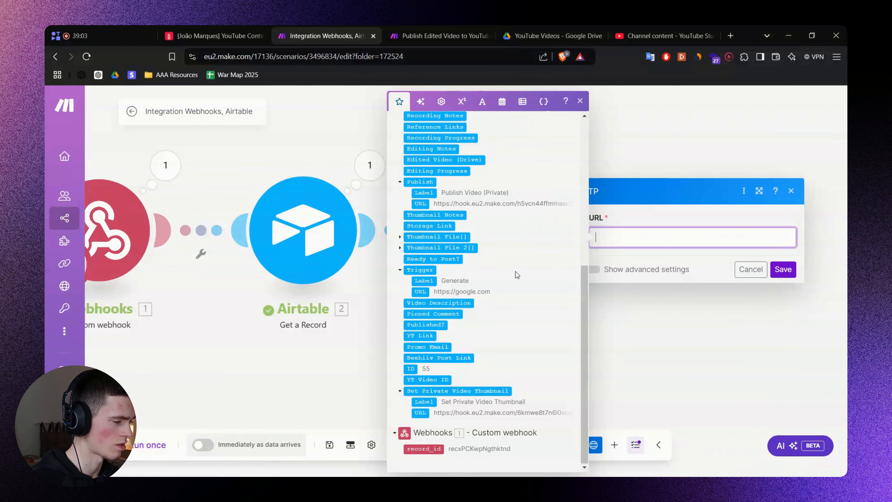
{"action": "scroll", "coordinate": [511, 277], "scroll_direction": "up", "scroll_amount": 2}
{"action": "scroll", "coordinate": [506, 288], "scroll_direction": "down", "scroll_amount": 5}
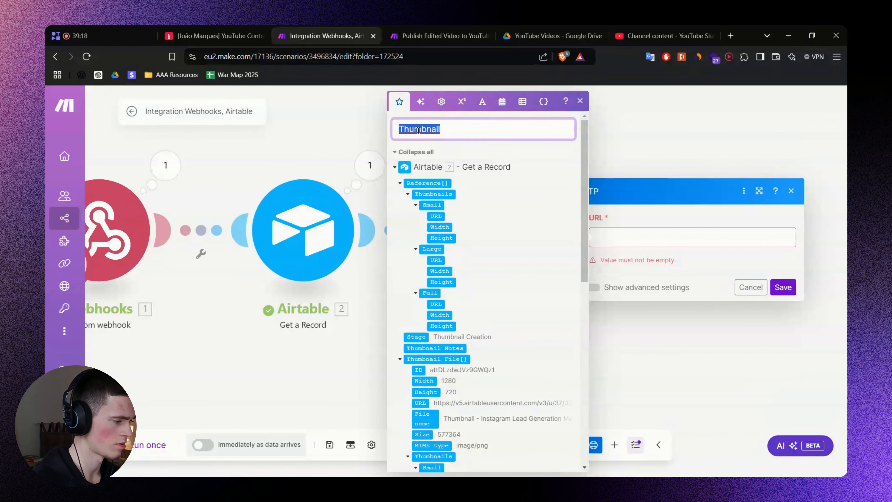
{"action": "scroll", "coordinate": [453, 281], "scroll_direction": "down", "scroll_amount": 2}
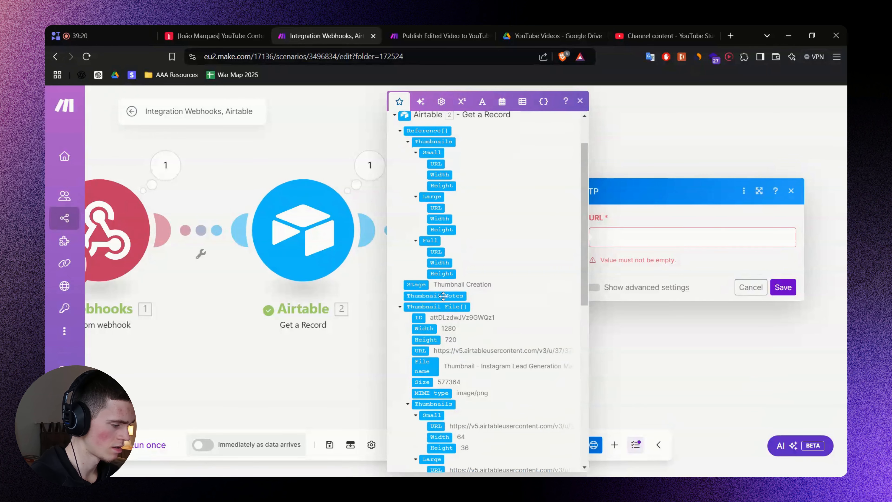
{"action": "scroll", "coordinate": [432, 278], "scroll_direction": "down", "scroll_amount": 2}
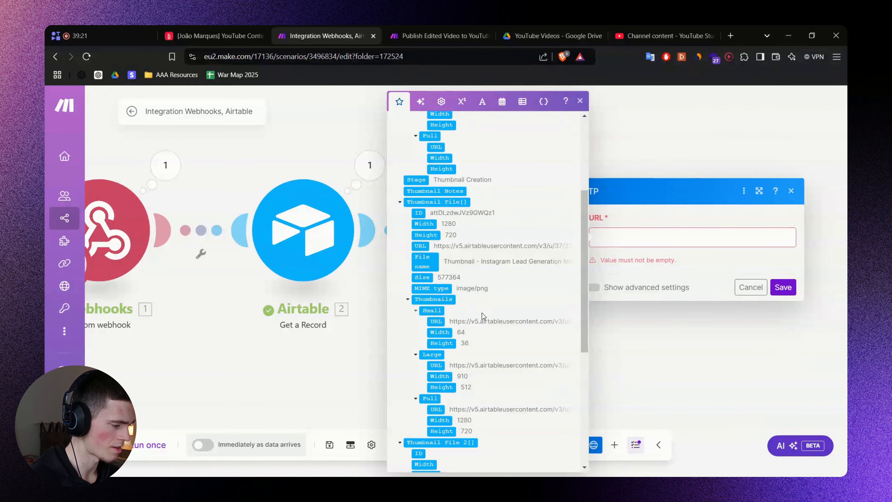
{"action": "scroll", "coordinate": [509, 351], "scroll_direction": "down", "scroll_amount": 2}
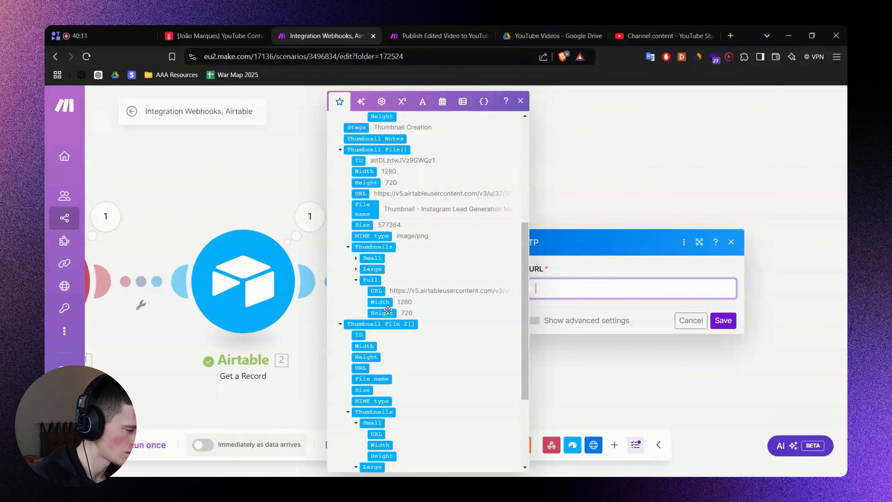
{"action": "left_click", "coordinate": [377, 291]}
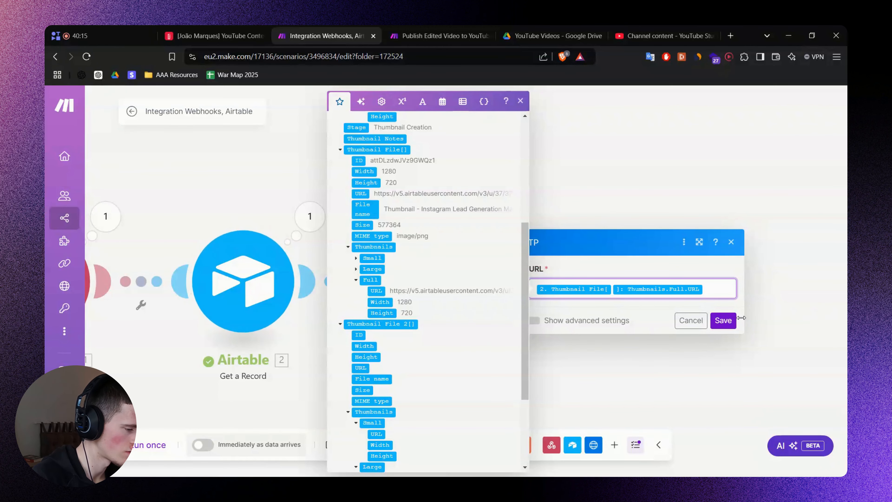
{"action": "left_click", "coordinate": [725, 324]}
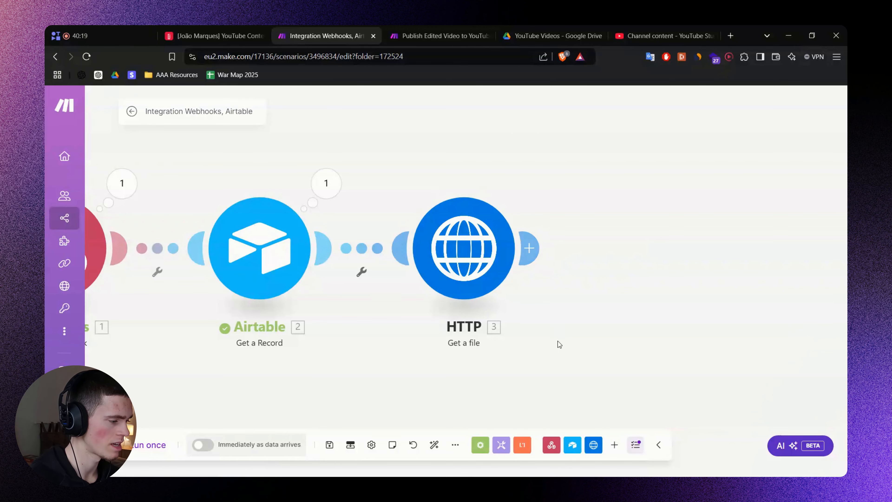
Review the FigJam planning board before returning to the Make scenario.
{"action": "key", "text": "alt+Tab"}
{"action": "left_click", "coordinate": [452, 187]}
{"action": "scroll", "coordinate": [554, 277], "scroll_direction": "right", "scroll_amount": 3}
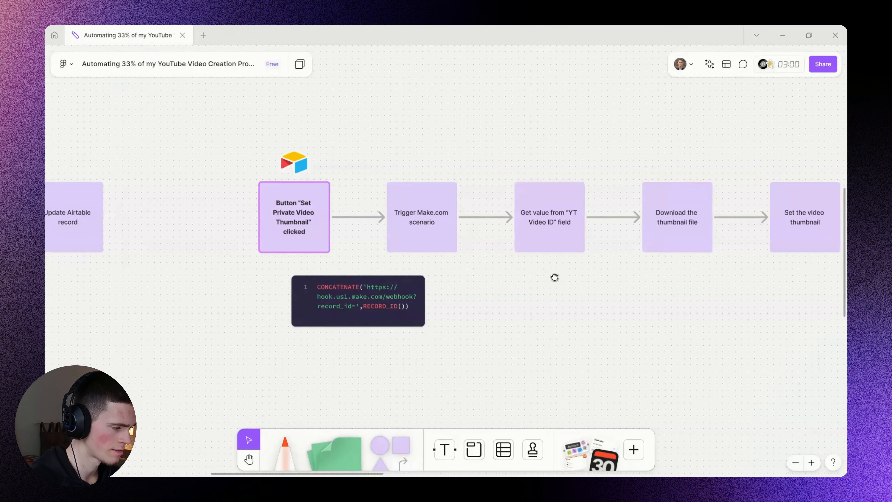
{"action": "scroll", "coordinate": [554, 277], "scroll_direction": "right", "scroll_amount": 5}
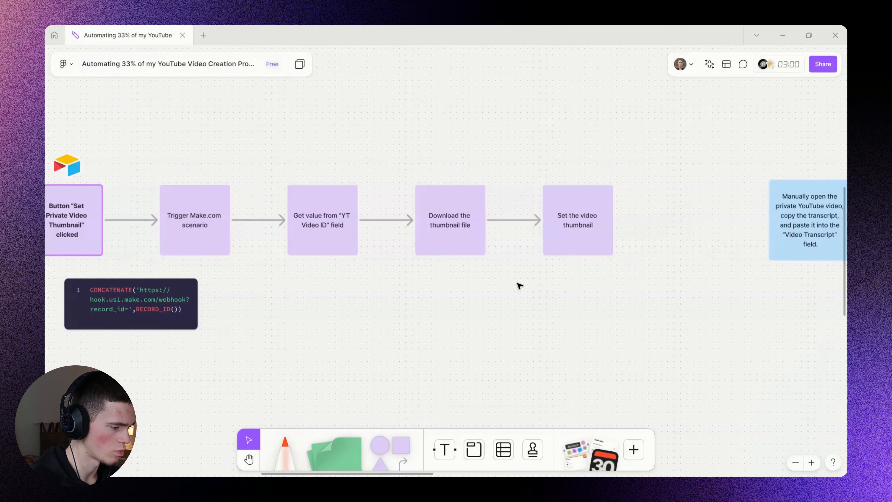
{"action": "key", "text": "alt+Tab"}
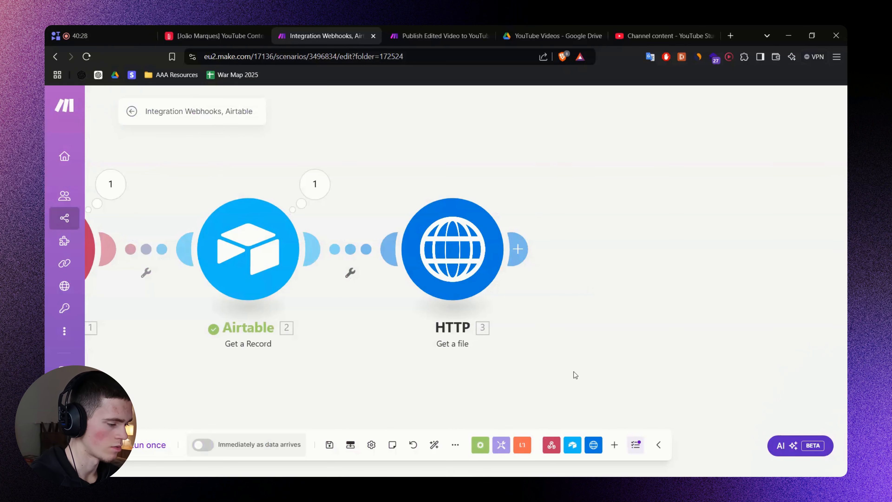
Add a YouTube Set a Video Thumbnail module after the HTTP step and open its settings.
{"action": "left_click", "coordinate": [615, 445]}
{"action": "type", "text": "YouTube"}
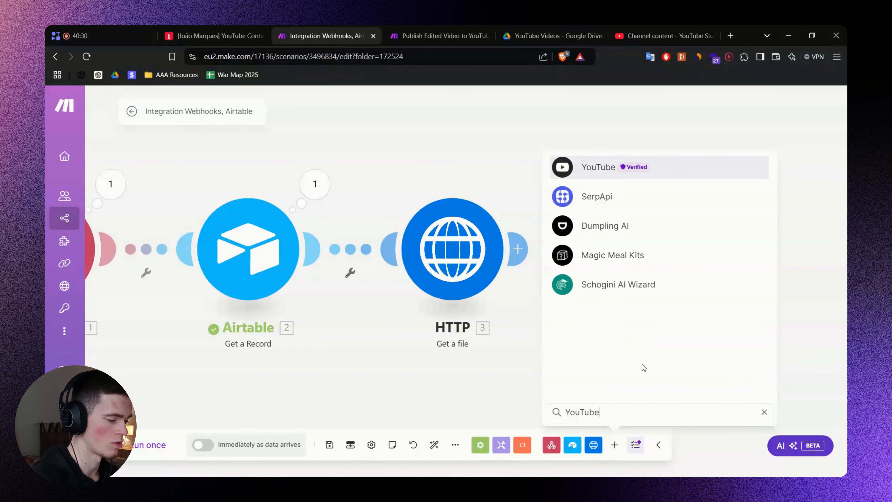
{"action": "left_click", "coordinate": [596, 167]}
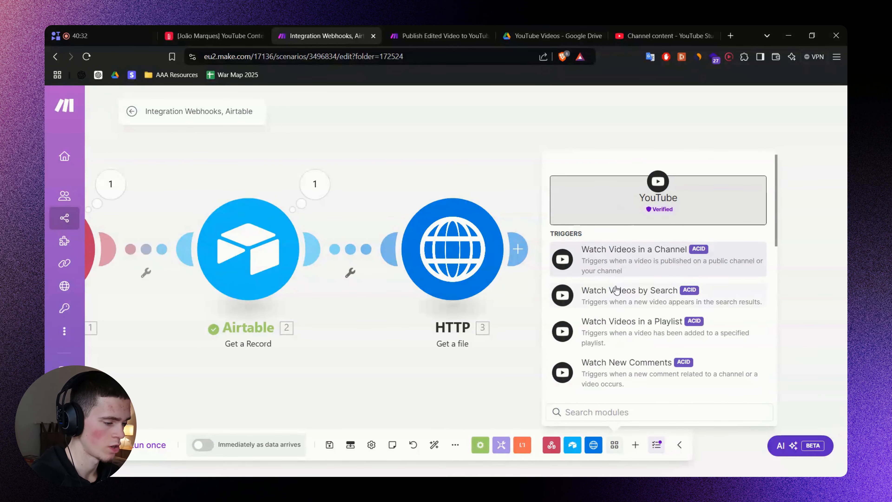
{"action": "scroll", "coordinate": [616, 289], "scroll_direction": "down", "scroll_amount": 5}
{"action": "left_click", "coordinate": [639, 292]}
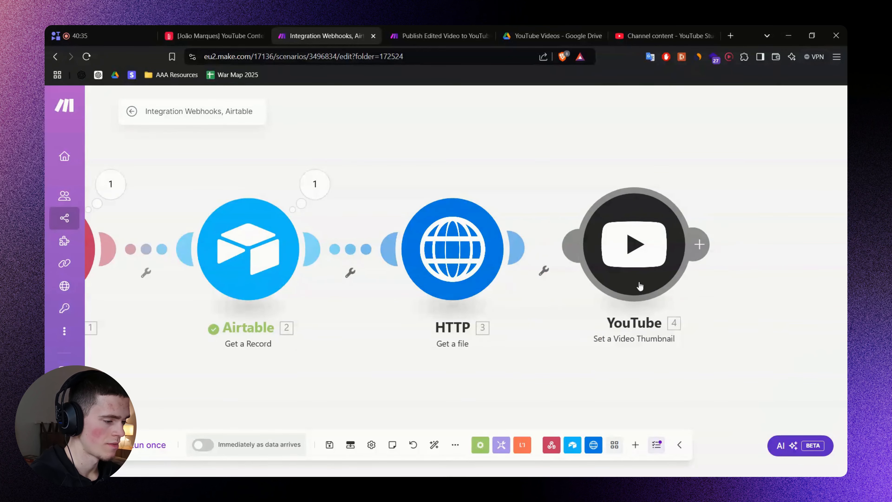
{"action": "left_click", "coordinate": [448, 250]}
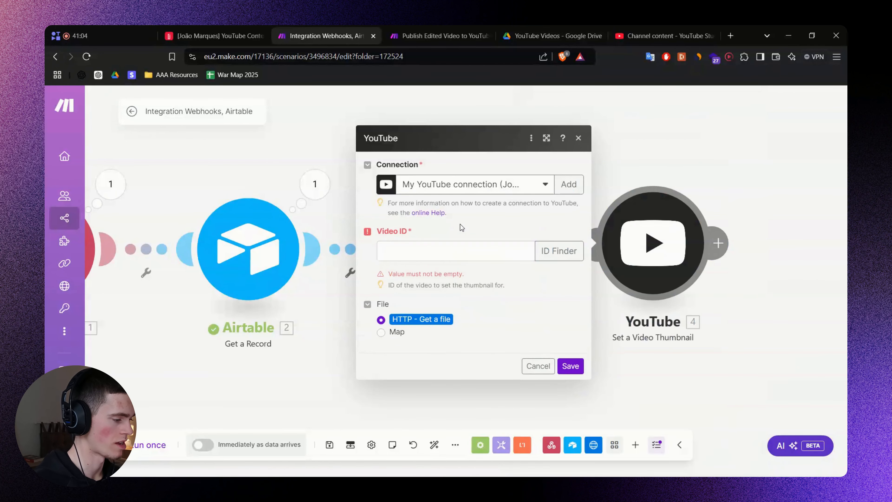
{"action": "left_click", "coordinate": [211, 35]}
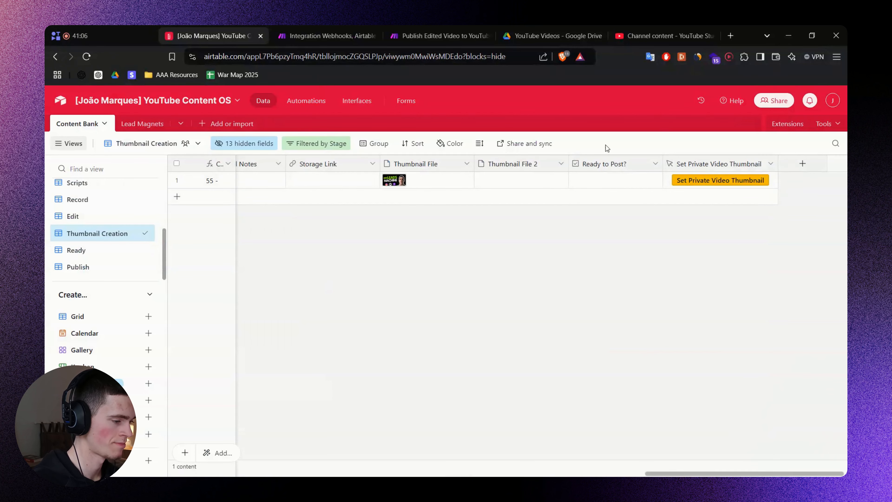
Unhide the YT Video ID field and drag its column to the end of the view.
{"action": "left_click", "coordinate": [244, 143]}
{"action": "scroll", "coordinate": [261, 313], "scroll_direction": "down", "scroll_amount": 3}
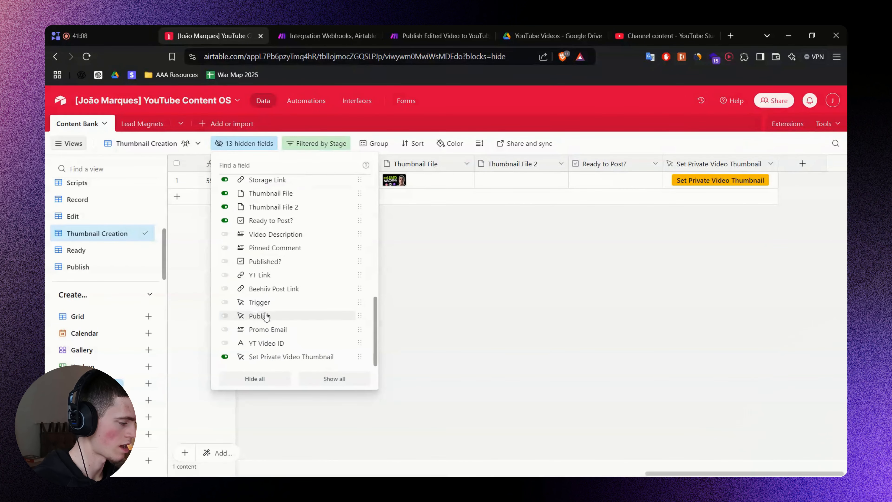
{"action": "scroll", "coordinate": [271, 344], "scroll_direction": "up", "scroll_amount": 4}
{"action": "scroll", "coordinate": [274, 346], "scroll_direction": "up", "scroll_amount": 3}
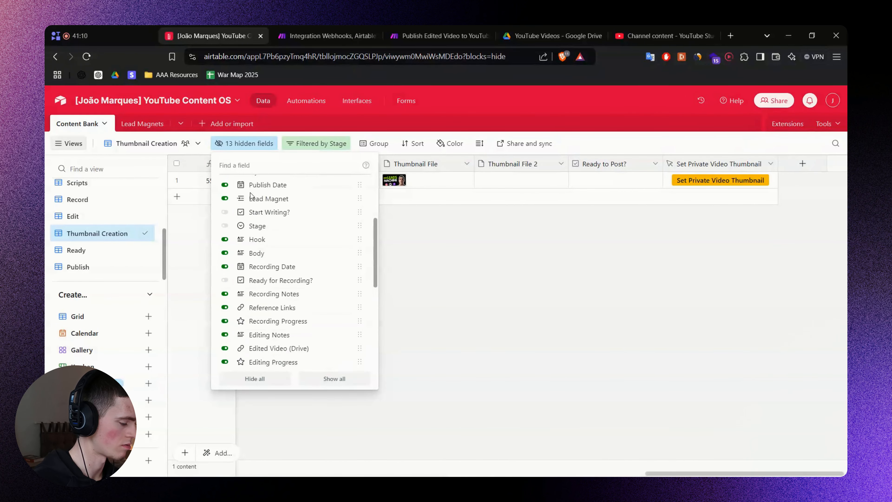
{"action": "type", "text": "Video ID"}
{"action": "left_click", "coordinate": [250, 190]}
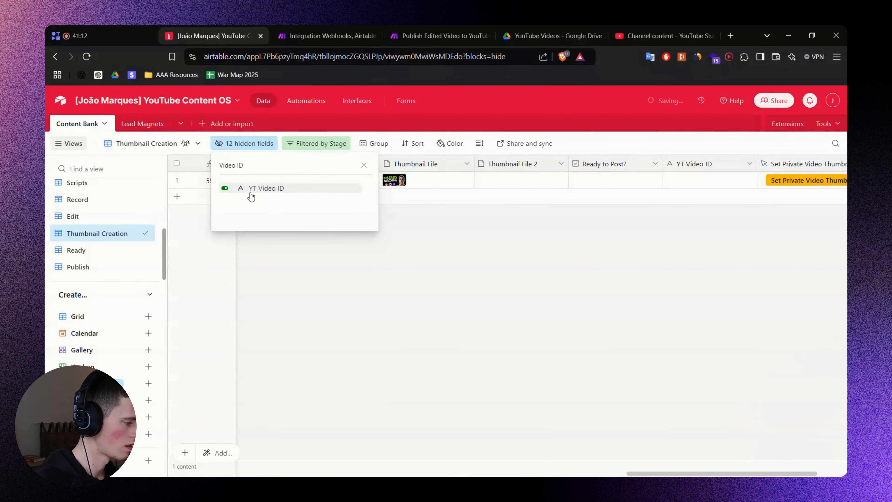
{"action": "left_click", "coordinate": [701, 291]}
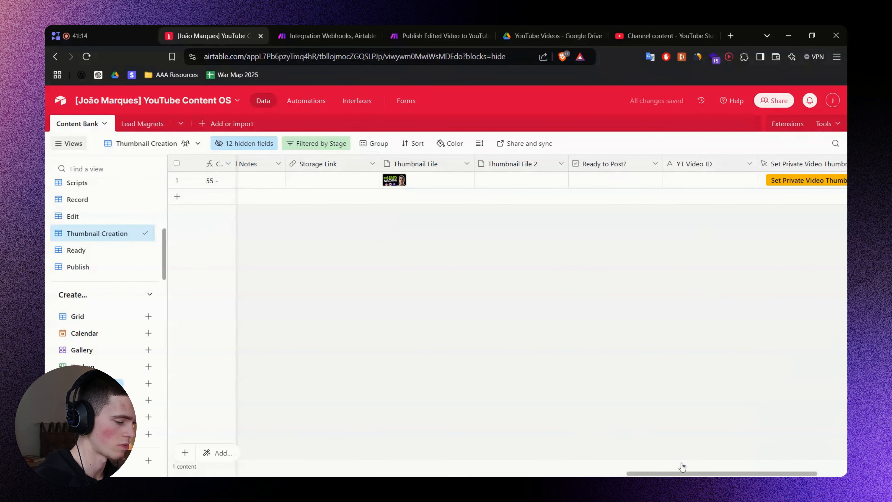
{"action": "left_click_drag", "start_coordinate": [682, 473], "coordinate": [714, 473]}
{"action": "left_click_drag", "start_coordinate": [608, 168], "coordinate": [758, 173]}
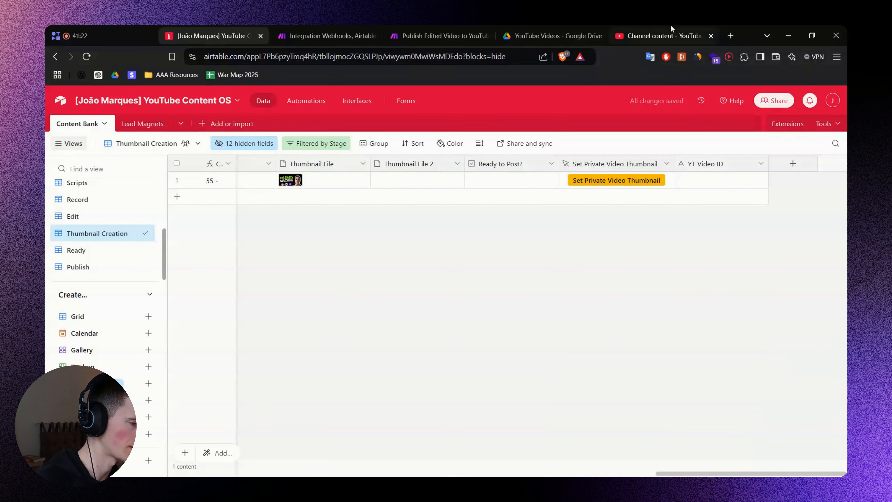
{"action": "left_click", "coordinate": [671, 31]}
Copy the private TEST video's ID n-wrbCEH9tk from its YouTube Studio details page.
{"action": "left_click", "coordinate": [392, 262]}
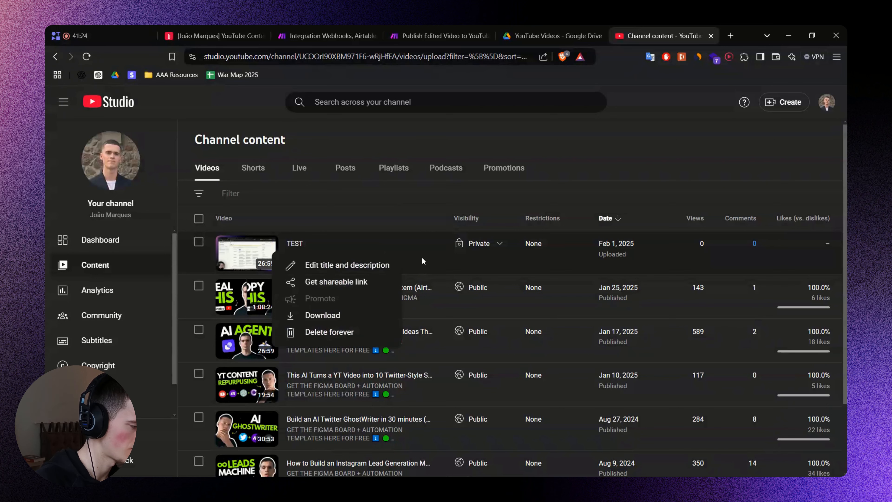
{"action": "left_click", "coordinate": [404, 262]}
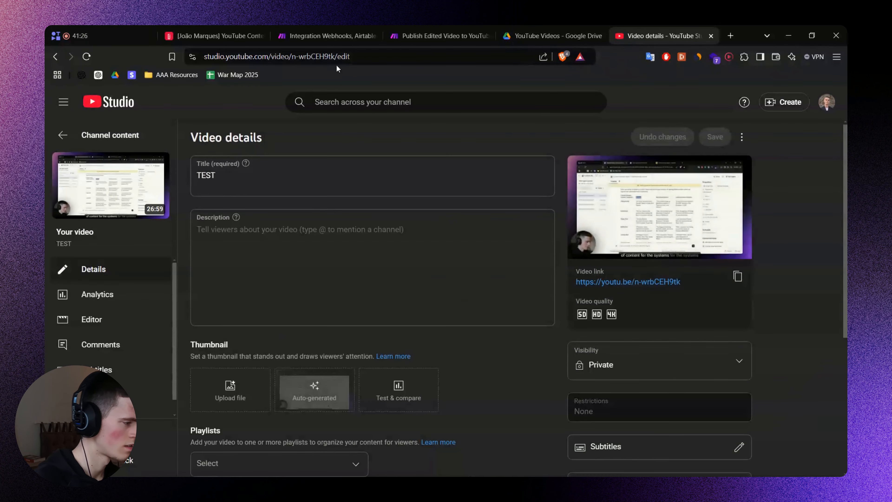
{"action": "double_click", "coordinate": [318, 57]}
{"action": "left_click", "coordinate": [319, 57]}
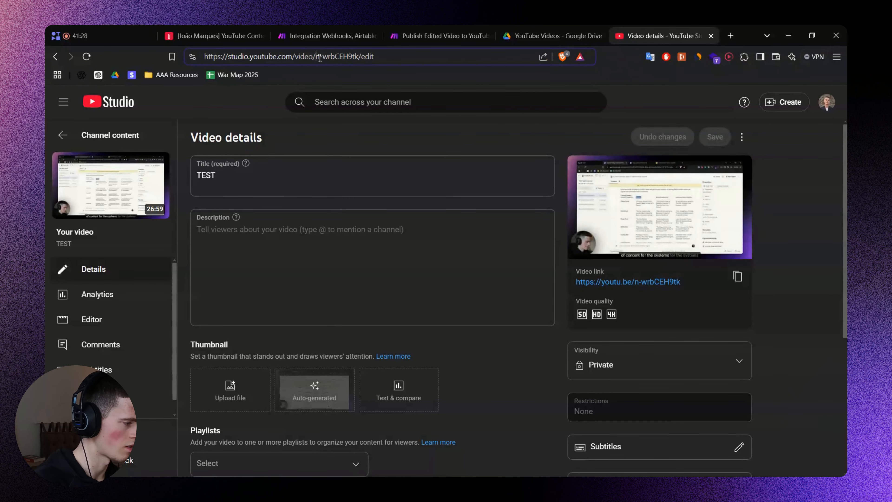
{"action": "left_click", "coordinate": [360, 55], "text": "shift"}
{"action": "key", "text": "ctrl+c"}
{"action": "left_click", "coordinate": [62, 135]}
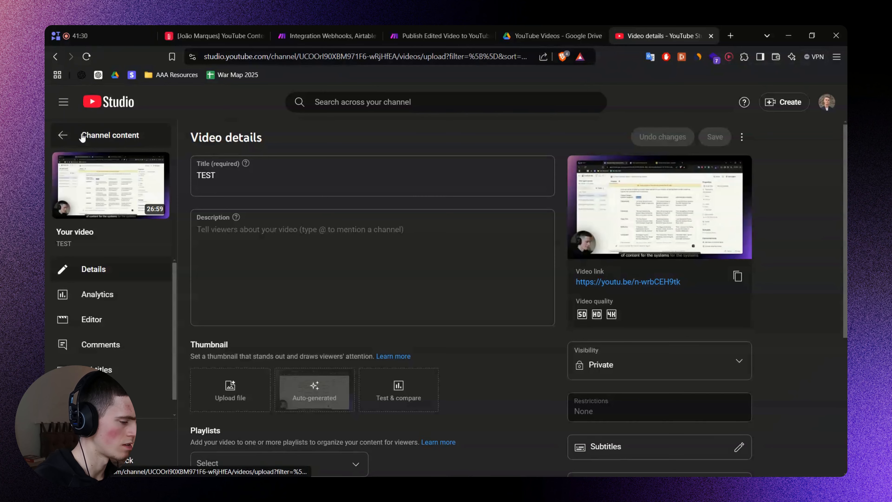
{"action": "left_click", "coordinate": [212, 31]}
Paste video ID n-wrbCEH9tk into the Airtable record's YT Video ID cell.
{"action": "left_click", "coordinate": [702, 180]}
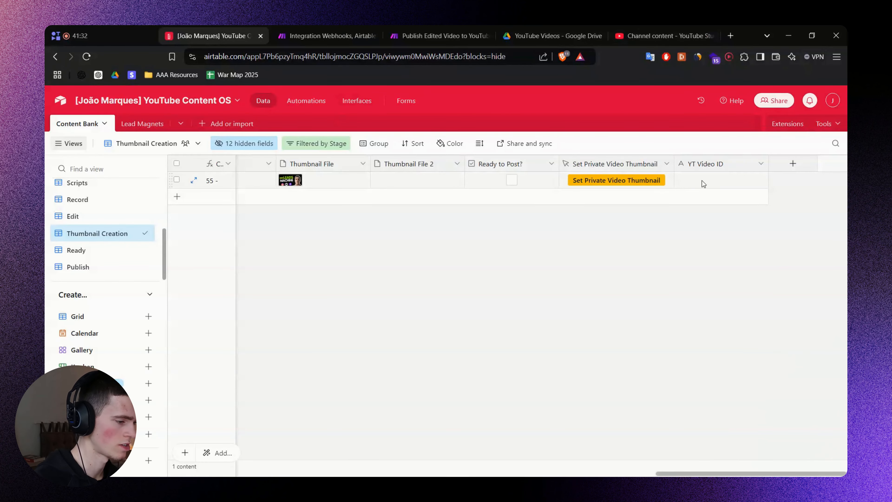
{"action": "key", "text": "ctrl+v"}
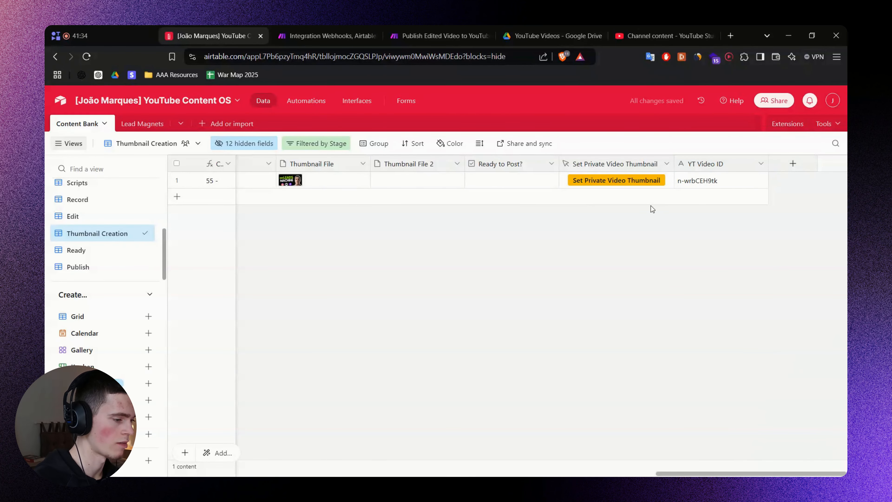
{"action": "left_click", "coordinate": [662, 35]}
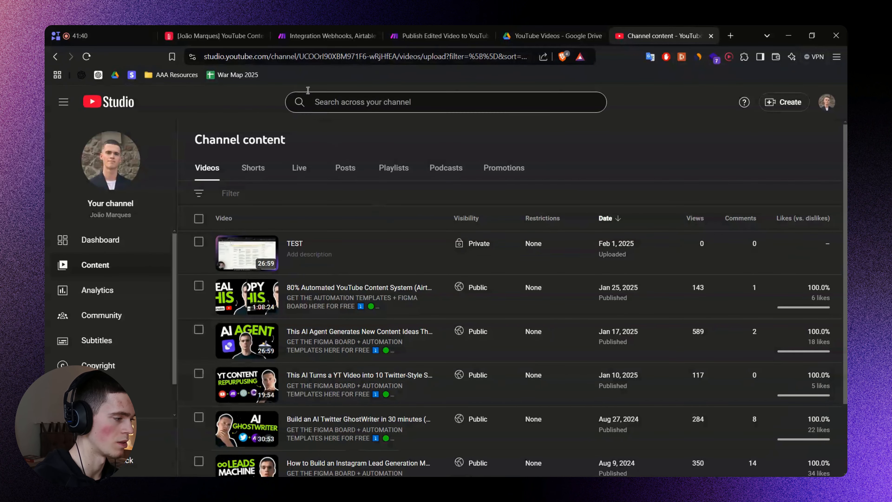
{"action": "left_click", "coordinate": [228, 35]}
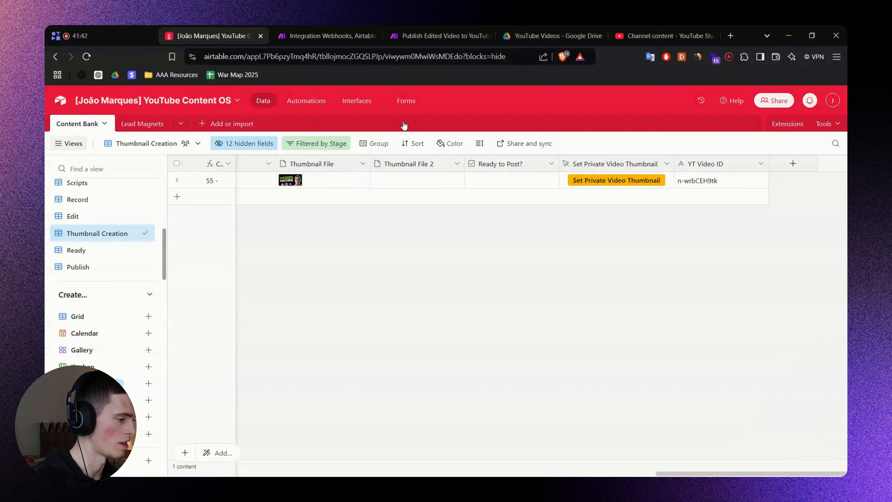
{"action": "left_click", "coordinate": [307, 34]}
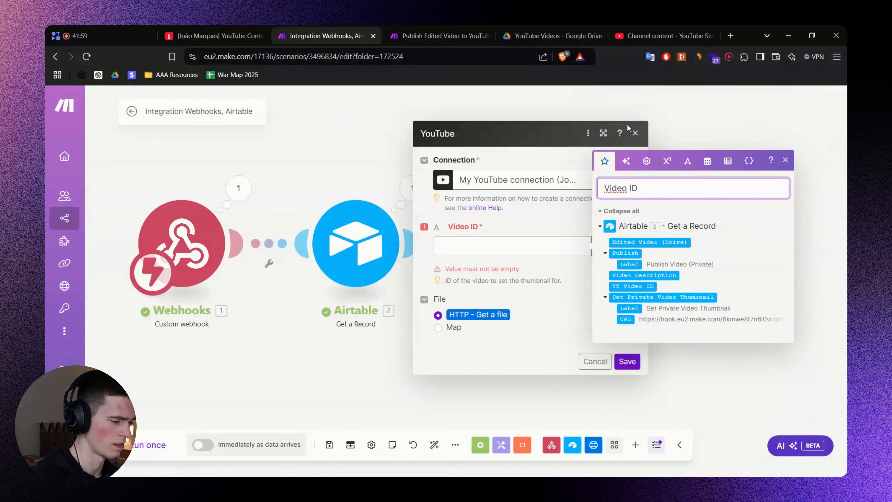
Map Airtable's '2. YT Video ID' into the YouTube module's Video ID field and save.
{"action": "left_click", "coordinate": [558, 247]}
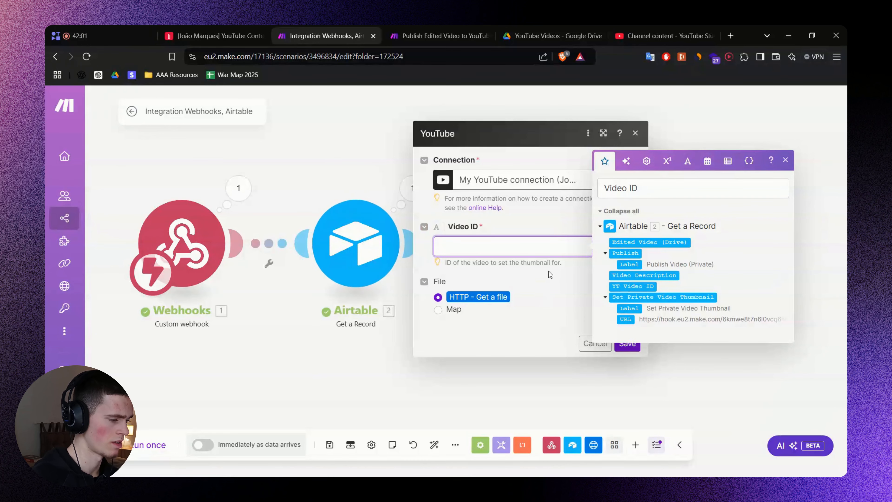
{"action": "left_click", "coordinate": [632, 286]}
{"action": "left_click", "coordinate": [559, 274]}
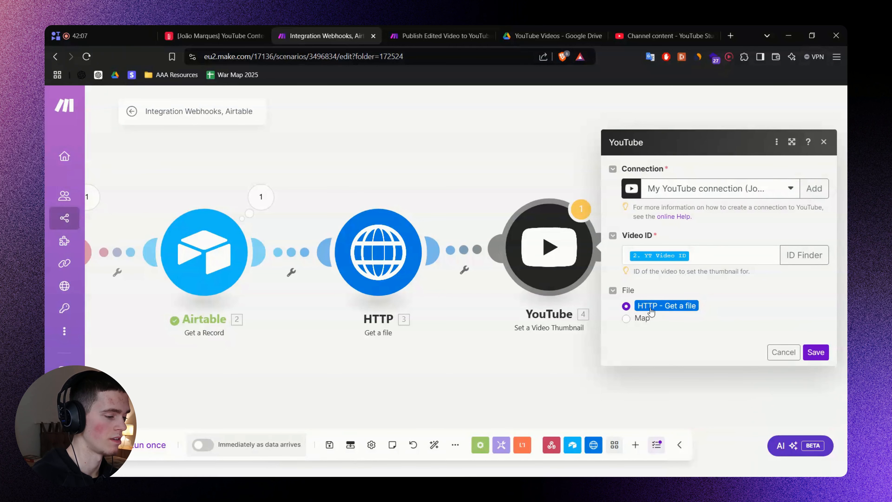
{"action": "left_click", "coordinate": [819, 358]}
{"action": "left_click_drag", "start_coordinate": [478, 330], "coordinate": [629, 329]}
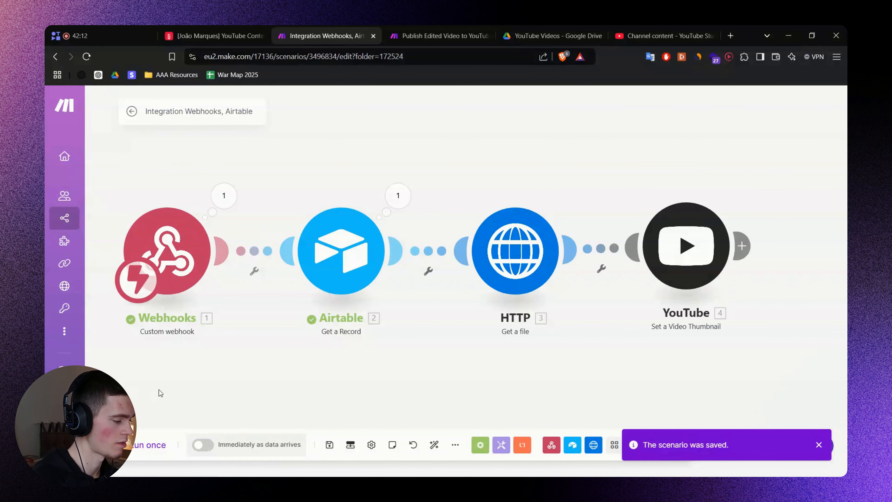
Trigger the Set Private Video Thumbnail button on the Airtable record.
{"action": "left_click", "coordinate": [230, 34]}
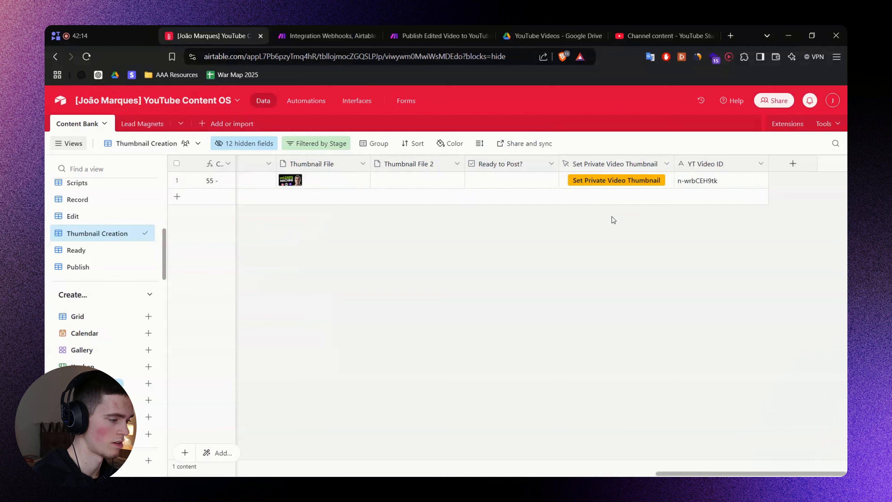
{"action": "left_click", "coordinate": [731, 187]}
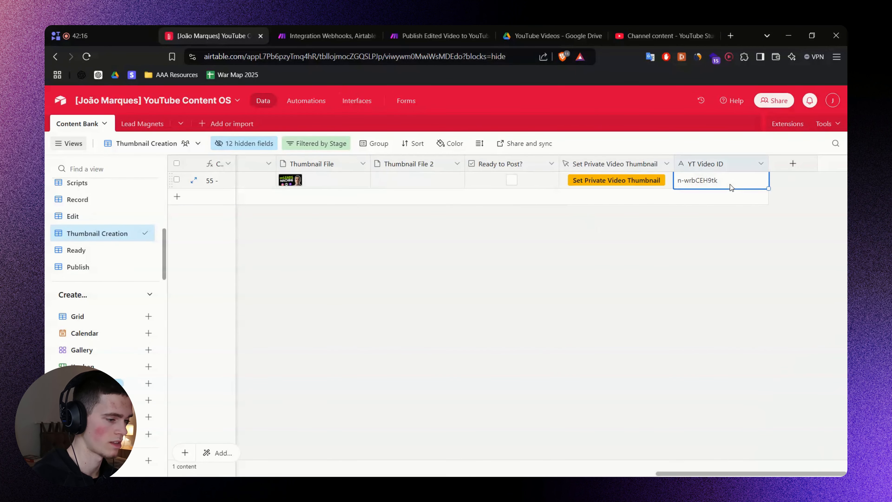
{"action": "left_click", "coordinate": [701, 255]}
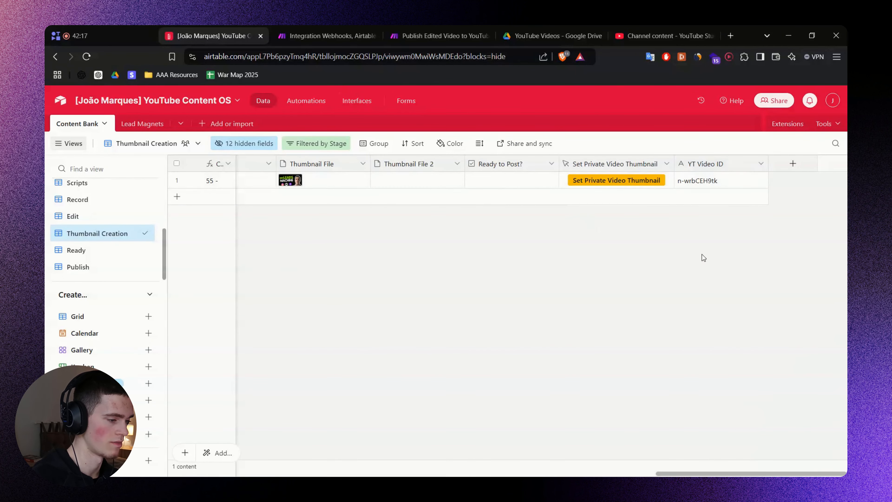
{"action": "left_click", "coordinate": [618, 181]}
Close the webhook 'Accepted' tab and check the HTTP module's output in the Make run.
{"action": "left_click", "coordinate": [345, 31]}
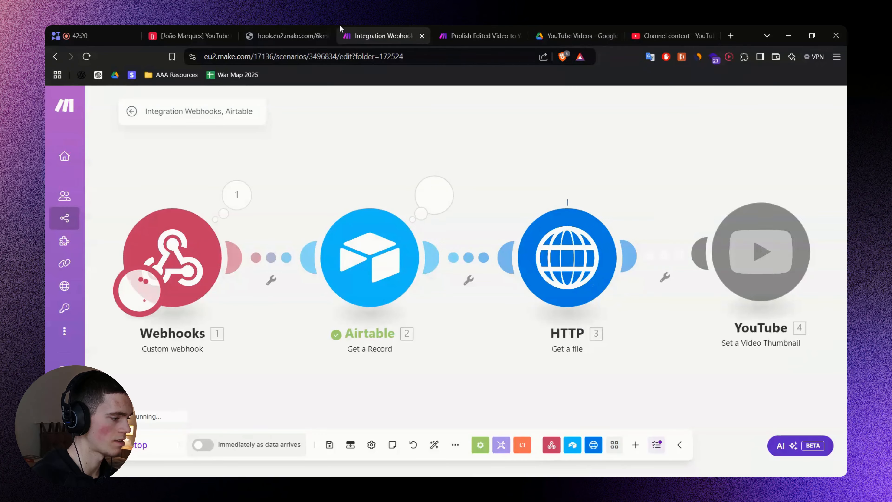
{"action": "left_click", "coordinate": [301, 30]}
{"action": "key", "text": "ctrl+w"}
{"action": "left_click_drag", "start_coordinate": [615, 168], "coordinate": [541, 166]}
{"action": "scroll", "coordinate": [522, 157], "scroll_direction": "down", "scroll_amount": 1}
{"action": "left_click", "coordinate": [555, 196]}
{"action": "left_click", "coordinate": [491, 162]}
Reload Channel content and verify the TEST video now shows the LEADS MACHINE thumbnail.
{"action": "left_click", "coordinate": [650, 35]}
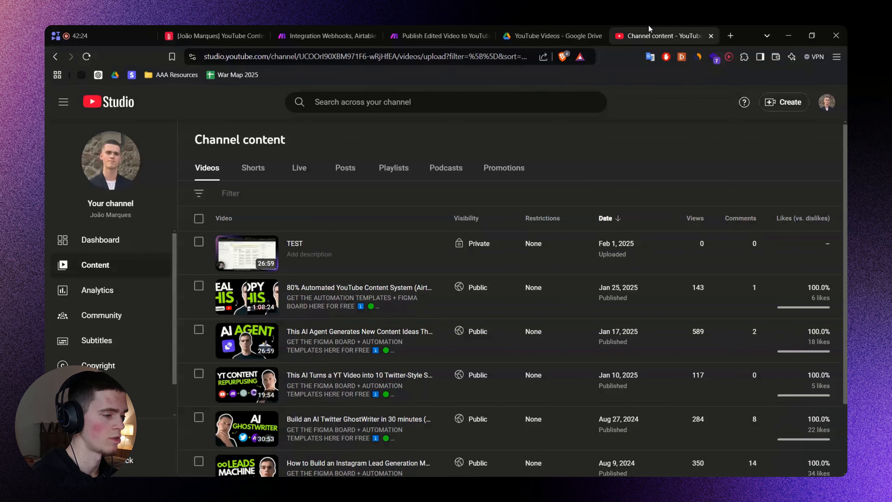
{"action": "left_click", "coordinate": [88, 57]}
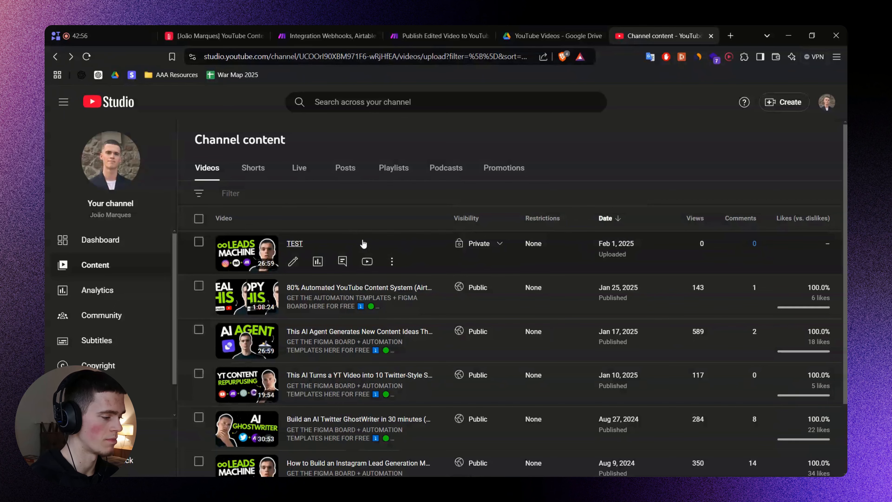
{"action": "left_click", "coordinate": [299, 243]}
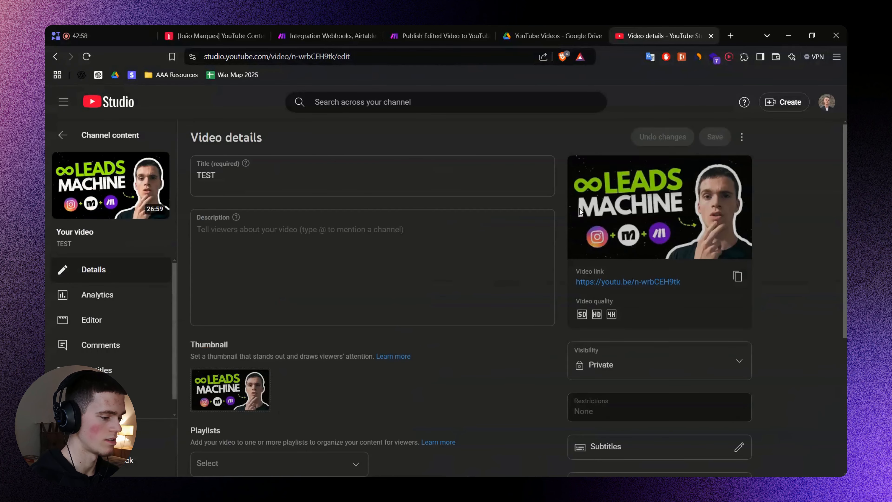
{"action": "key", "text": "alt+Left"}
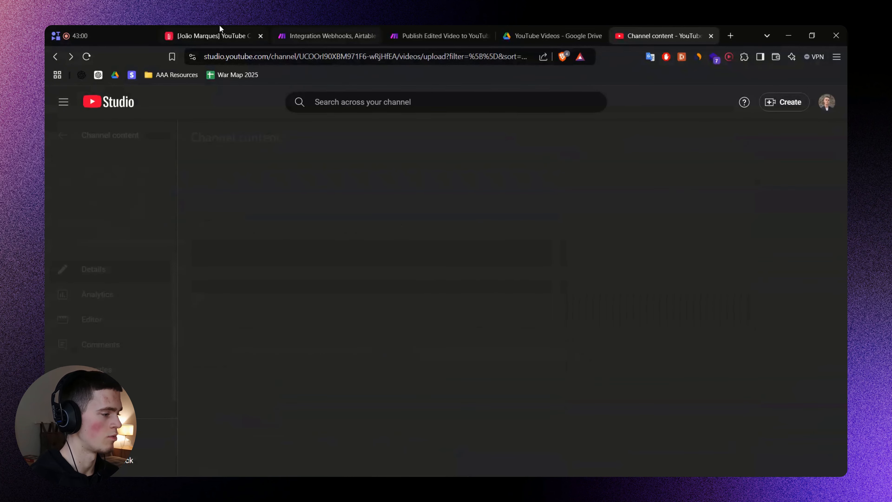
{"action": "left_click", "coordinate": [220, 26]}
{"action": "left_click", "coordinate": [321, 26]}
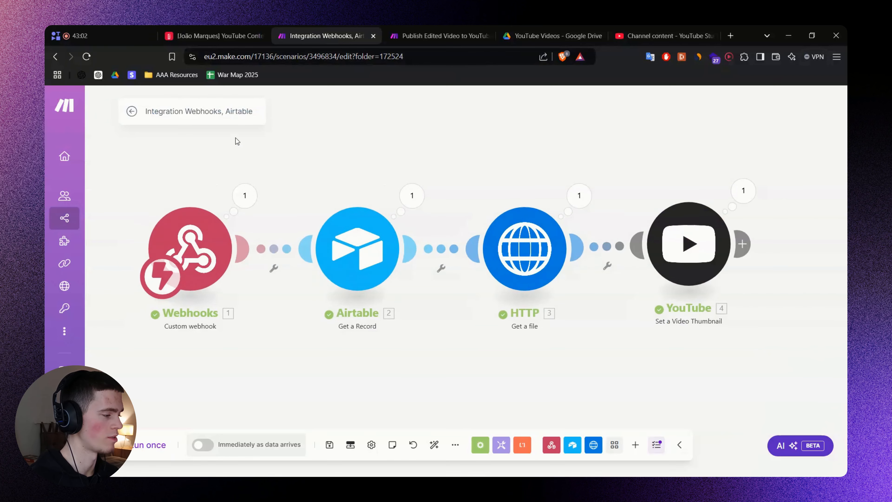
Save the scenario as Set Thumbnail and switch its toggle to ON.
{"action": "left_click", "coordinate": [132, 111]}
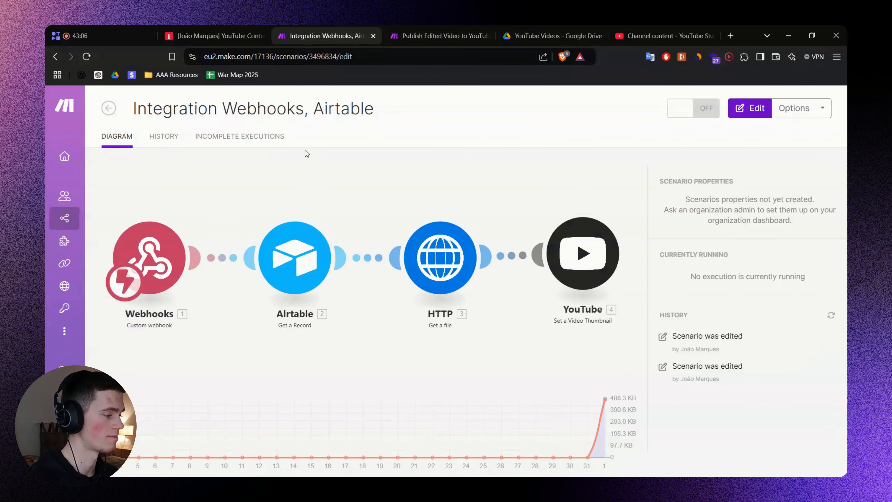
{"action": "left_click", "coordinate": [693, 108]}
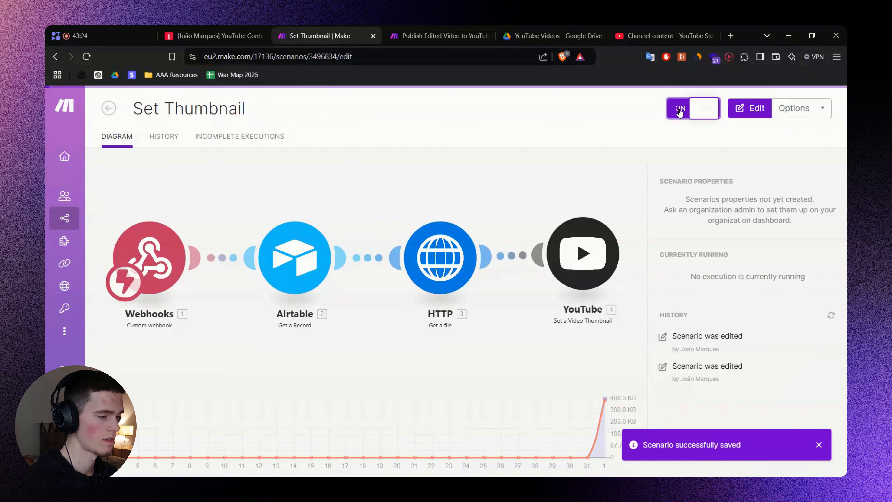
{"action": "left_click", "coordinate": [425, 35]}
{"action": "left_click", "coordinate": [342, 29]}
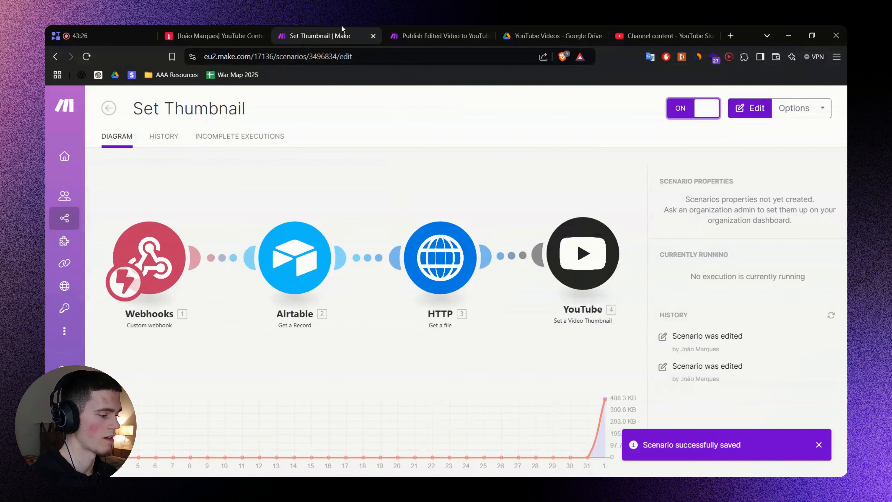
{"action": "left_click", "coordinate": [411, 29]}
{"action": "left_click", "coordinate": [242, 29]}
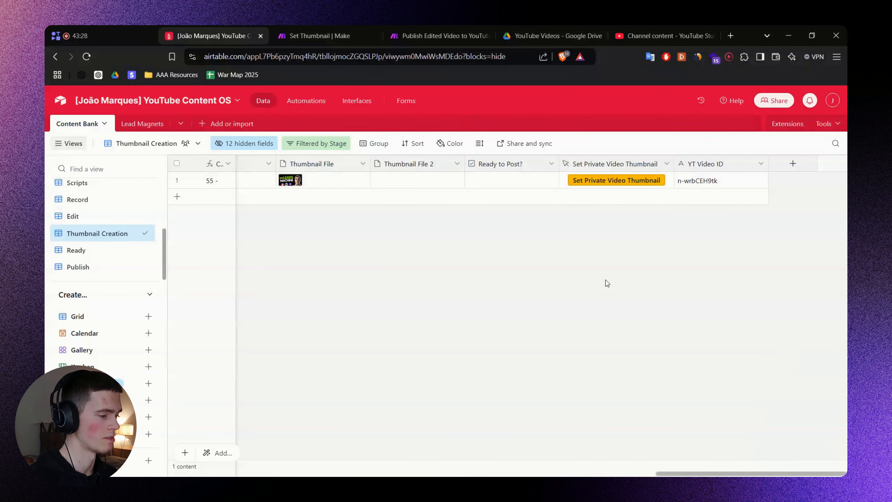
Pan the FigJam board past the thumbnail flow to the Generate flow.
{"action": "key", "text": "alt+Tab"}
{"action": "left_click_drag", "start_coordinate": [571, 303], "coordinate": [453, 292]}
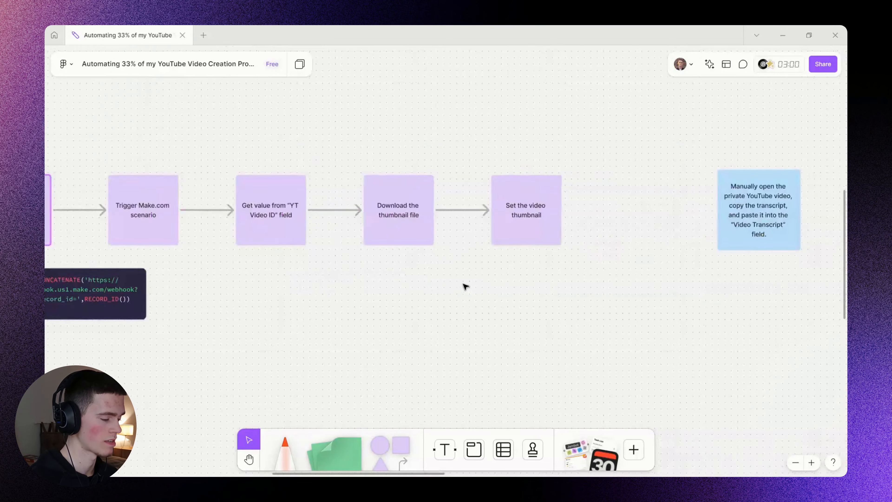
{"action": "scroll", "coordinate": [465, 287], "scroll_direction": "down", "scroll_amount": 2}
{"action": "left_click_drag", "start_coordinate": [533, 283], "coordinate": [472, 288]}
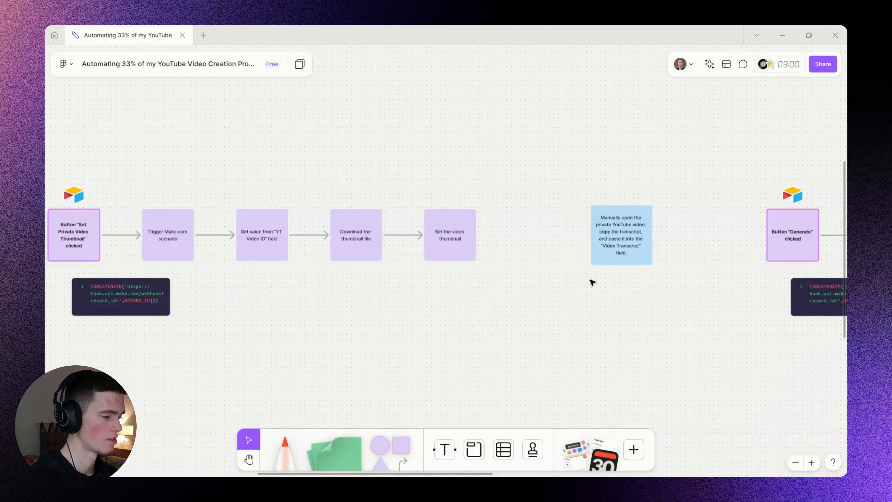
{"action": "scroll", "coordinate": [618, 290], "scroll_direction": "right", "scroll_amount": 10}
{"action": "scroll", "coordinate": [517, 277], "scroll_direction": "up", "scroll_amount": 2}
{"action": "scroll", "coordinate": [449, 303], "scroll_direction": "right", "scroll_amount": 8}
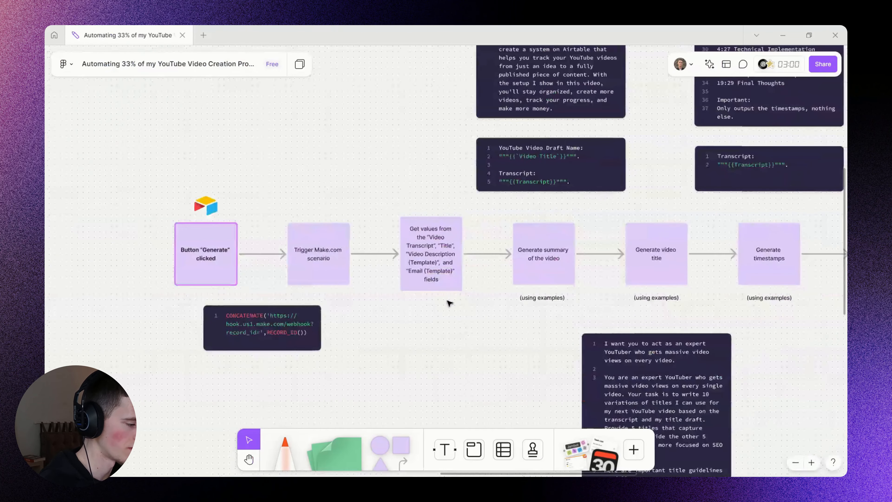
{"action": "left_click_drag", "start_coordinate": [471, 290], "coordinate": [457, 289]}
Highlight the Generate summary, video title, timestamps, description and email steps.
{"action": "left_click", "coordinate": [519, 253]}
{"action": "left_click", "coordinate": [519, 317]}
{"action": "left_click_drag", "start_coordinate": [428, 320], "coordinate": [412, 322]}
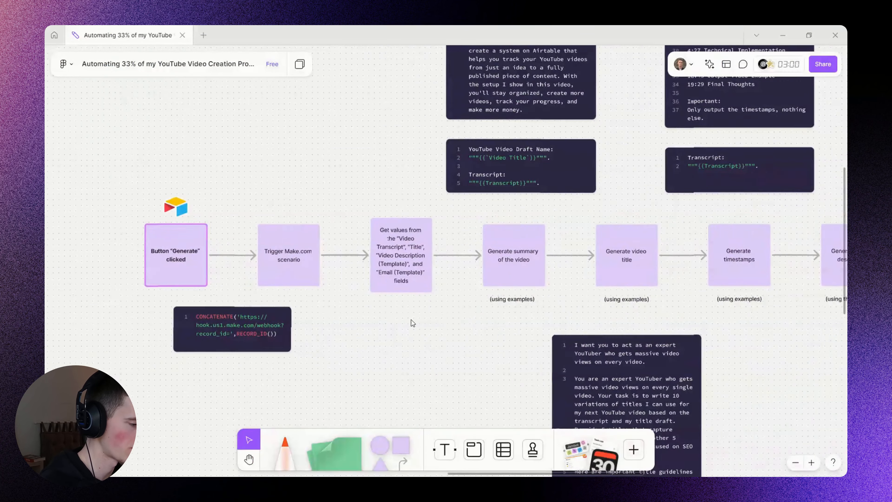
{"action": "scroll", "coordinate": [412, 323], "scroll_direction": "right", "scroll_amount": 5}
{"action": "left_click", "coordinate": [477, 257]}
{"action": "left_click", "coordinate": [602, 320]}
{"action": "left_click", "coordinate": [586, 258]}
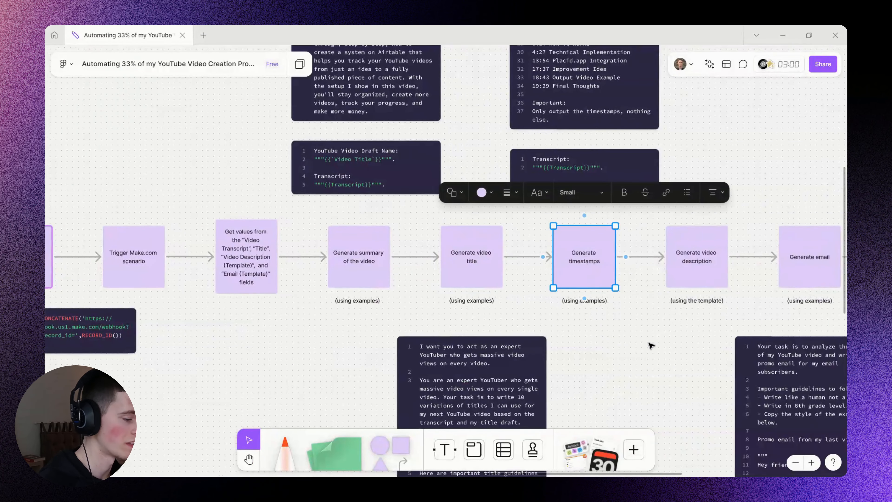
{"action": "scroll", "coordinate": [650, 345], "scroll_direction": "right", "scroll_amount": 6}
{"action": "left_click", "coordinate": [506, 266]}
{"action": "left_click", "coordinate": [624, 274]}
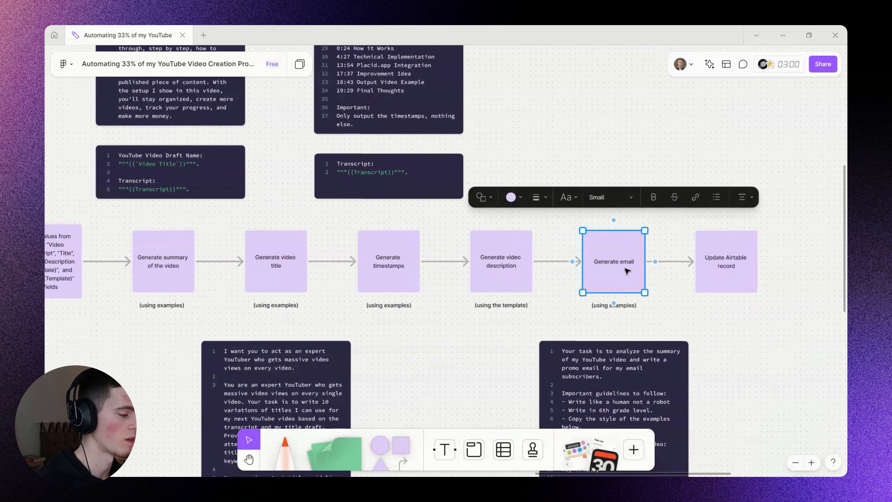
{"action": "left_click", "coordinate": [594, 114]}
Move to the blue 'Manually open…' transcript sticky note and highlight it.
{"action": "scroll", "coordinate": [629, 165], "scroll_direction": "right", "scroll_amount": 2}
{"action": "scroll", "coordinate": [630, 165], "scroll_direction": "up", "scroll_amount": 1}
{"action": "scroll", "coordinate": [608, 180], "scroll_direction": "down", "scroll_amount": 5}
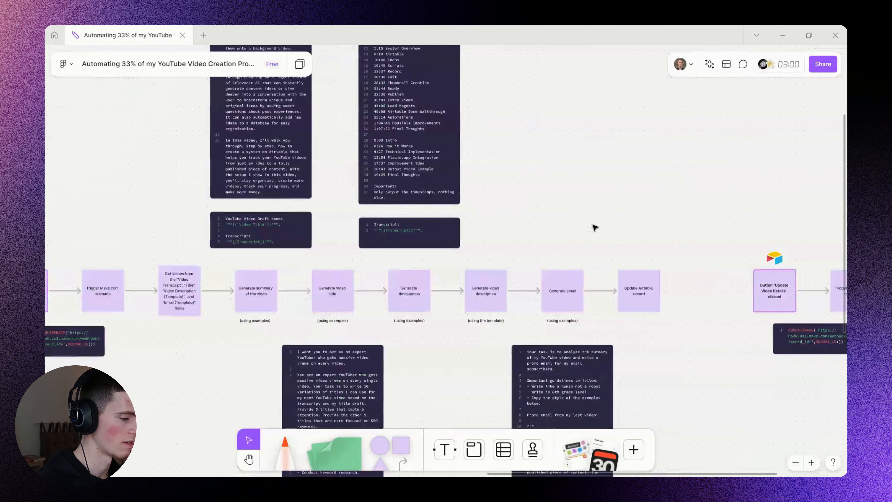
{"action": "scroll", "coordinate": [593, 228], "scroll_direction": "left", "scroll_amount": 10}
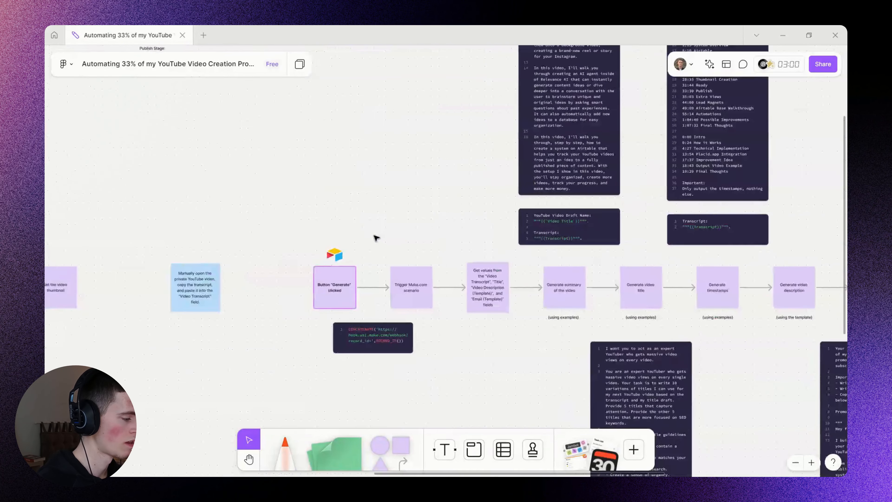
{"action": "left_click_drag", "start_coordinate": [242, 244], "coordinate": [269, 239]}
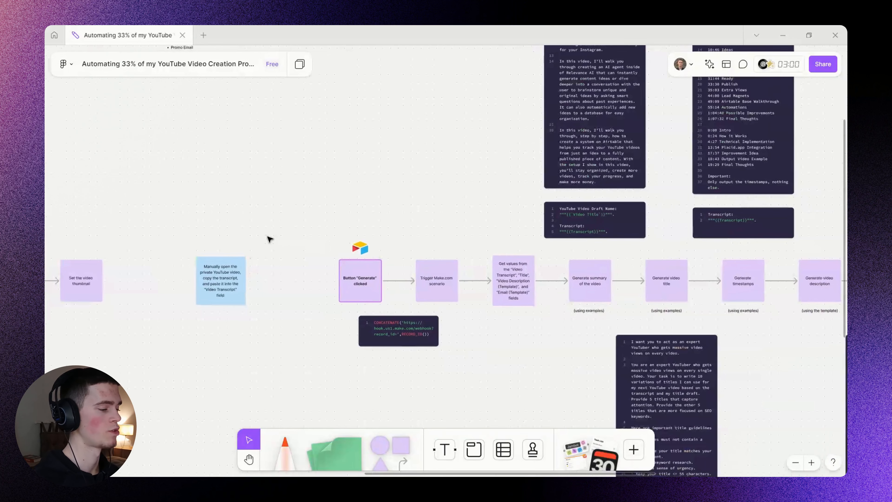
{"action": "scroll", "coordinate": [278, 246], "scroll_direction": "left", "scroll_amount": 4}
{"action": "scroll", "coordinate": [298, 262], "scroll_direction": "up", "scroll_amount": 5}
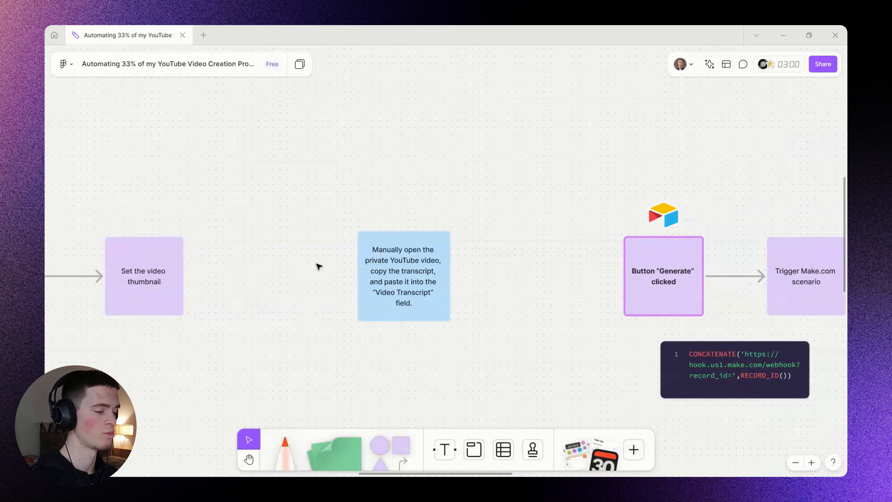
{"action": "left_click", "coordinate": [380, 292]}
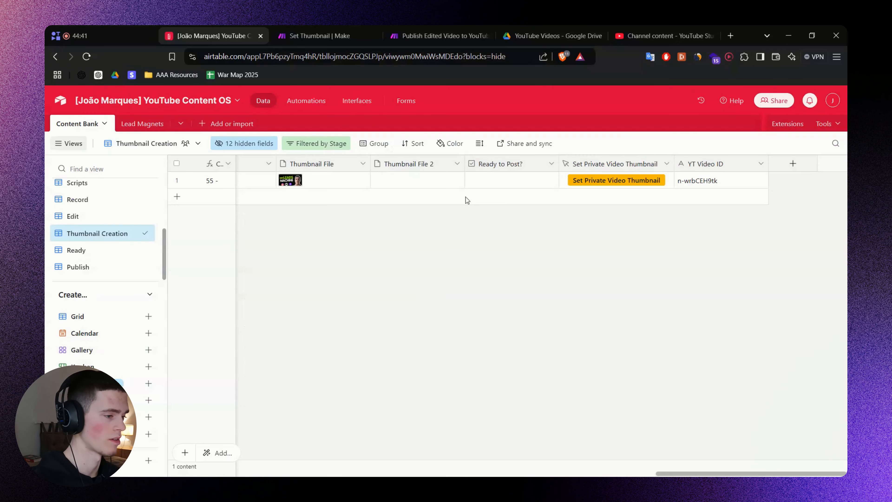
Open the TEST video's details and its watch page in YouTube Studio.
{"action": "left_click", "coordinate": [664, 36]}
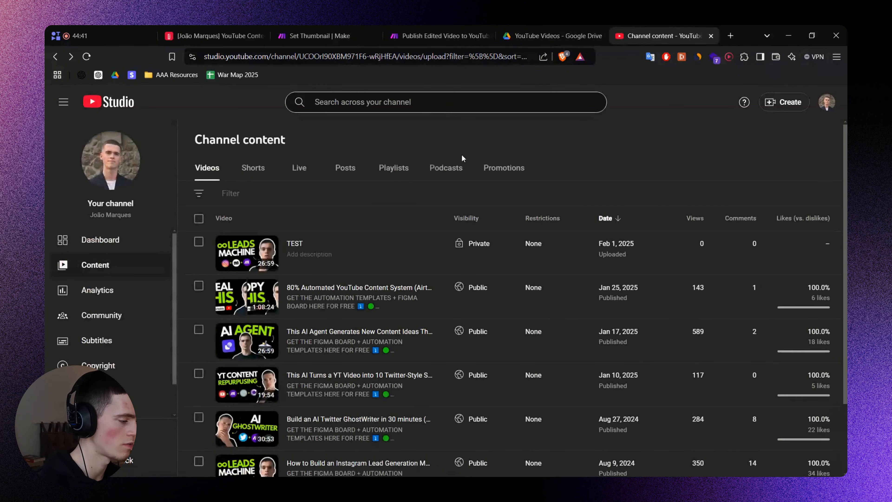
{"action": "left_click", "coordinate": [304, 248]}
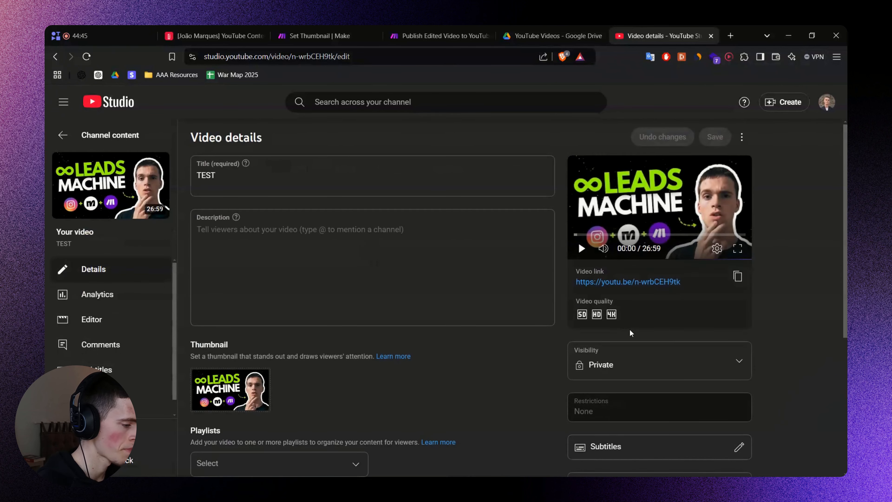
{"action": "left_click", "coordinate": [628, 281]}
Open the TEST video's transcript and select its closing lines ending at 26:57.
{"action": "left_click", "coordinate": [662, 33]}
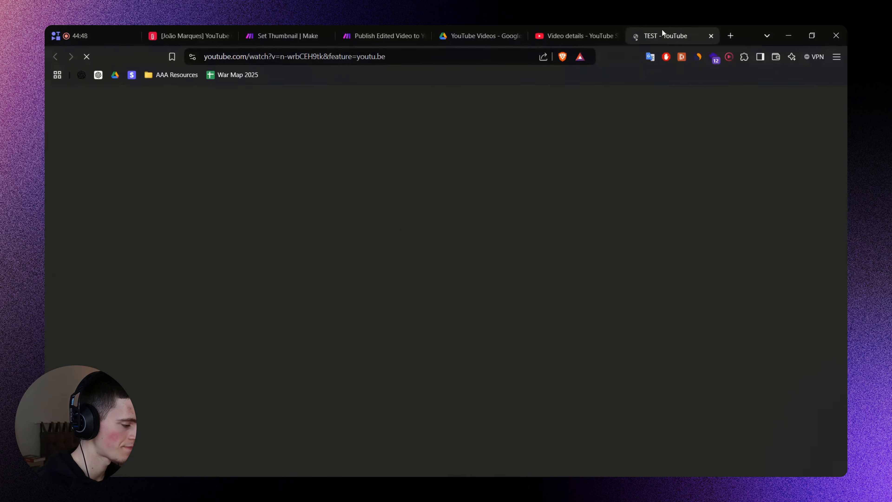
{"action": "scroll", "coordinate": [408, 282], "scroll_direction": "down", "scroll_amount": 5}
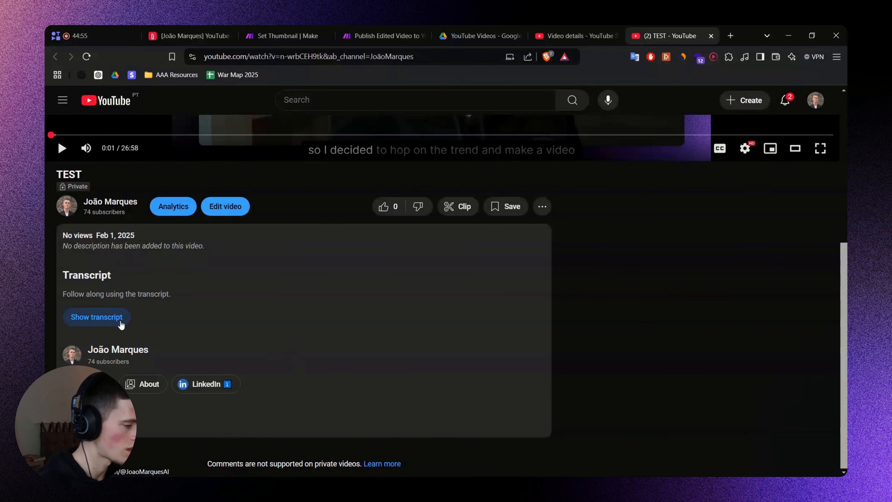
{"action": "left_click", "coordinate": [110, 320]}
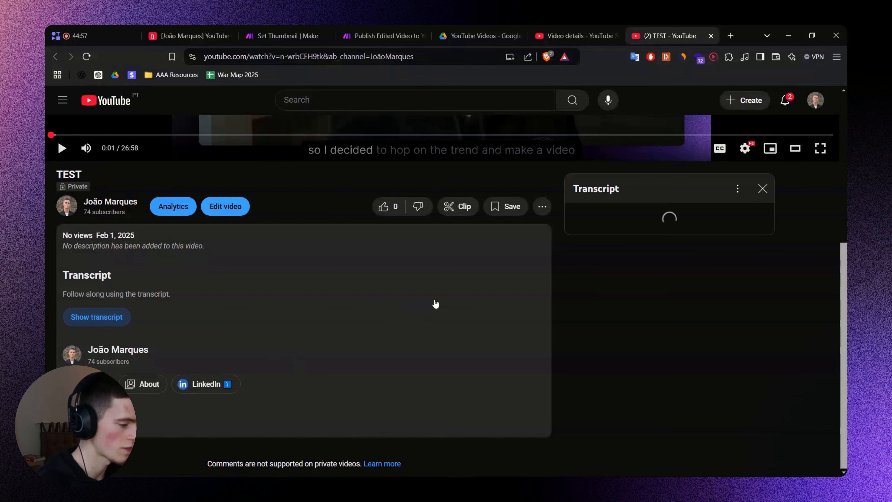
{"action": "left_click_drag", "start_coordinate": [770, 216], "coordinate": [771, 378]}
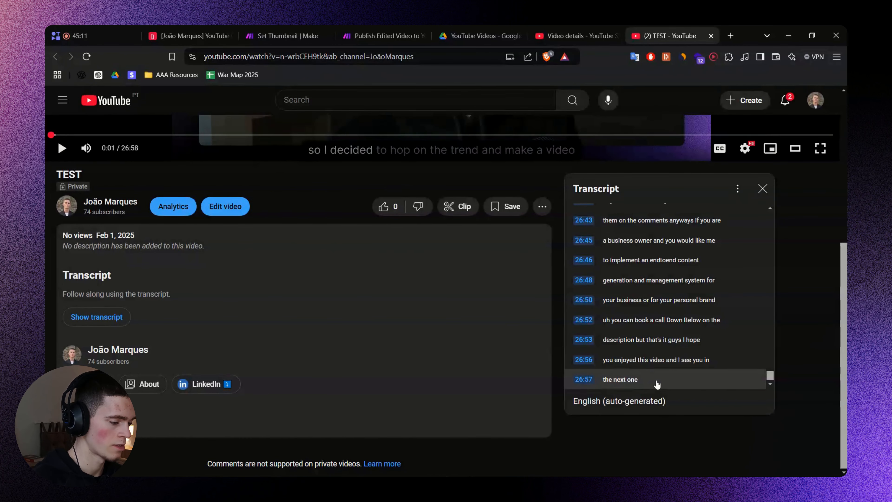
{"action": "left_click_drag", "start_coordinate": [657, 384], "coordinate": [573, 326]}
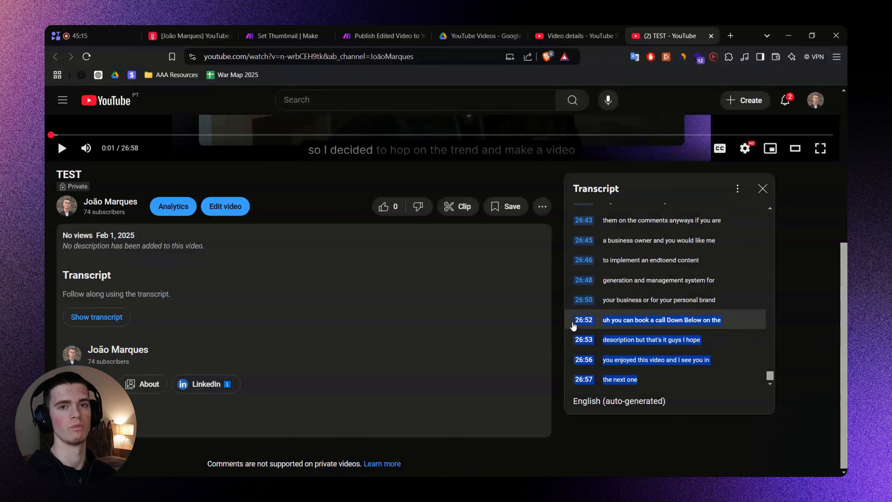
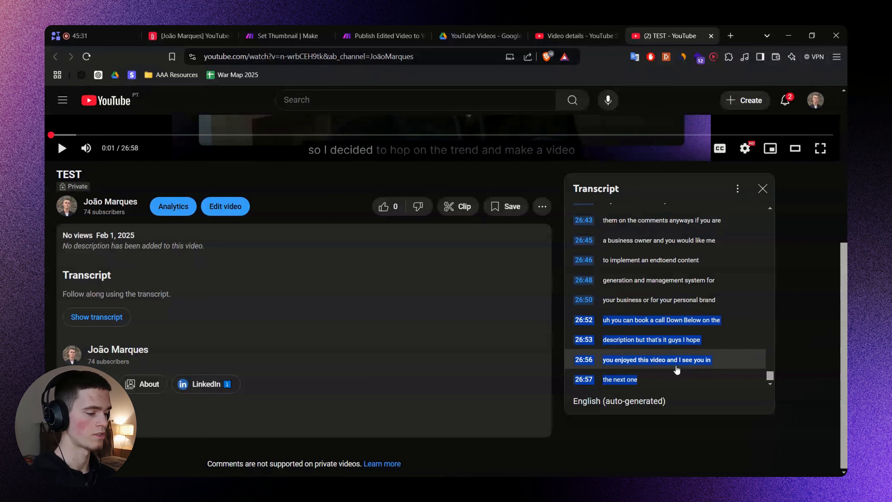
Select and copy the TEST video's full transcript, then return to the Airtable base.
{"action": "left_click", "coordinate": [660, 382]}
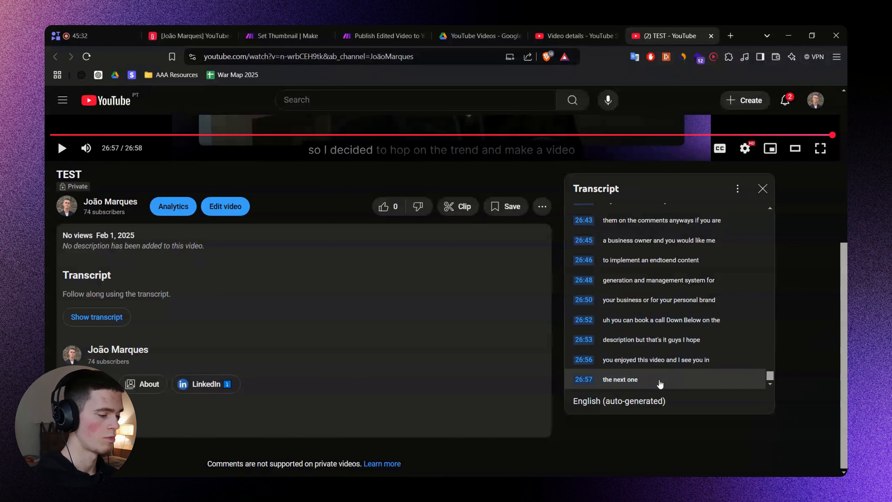
{"action": "left_click_drag", "start_coordinate": [645, 382], "coordinate": [573, 189]}
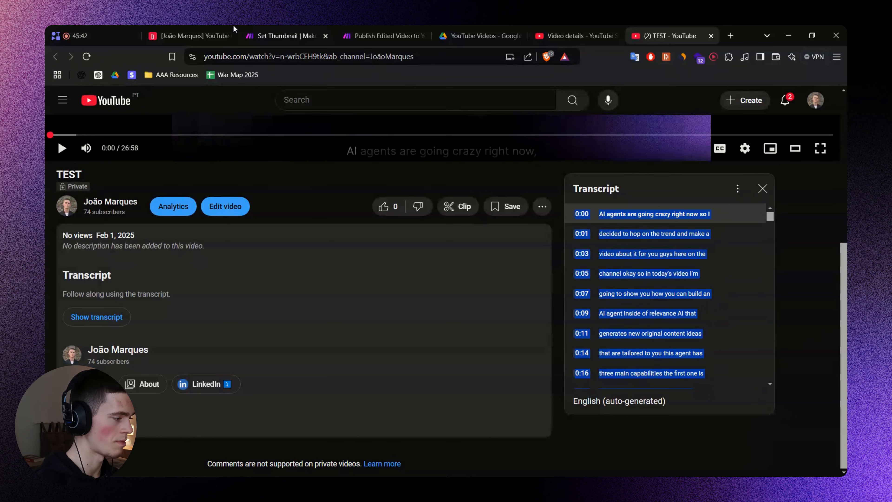
{"action": "left_click", "coordinate": [190, 36]}
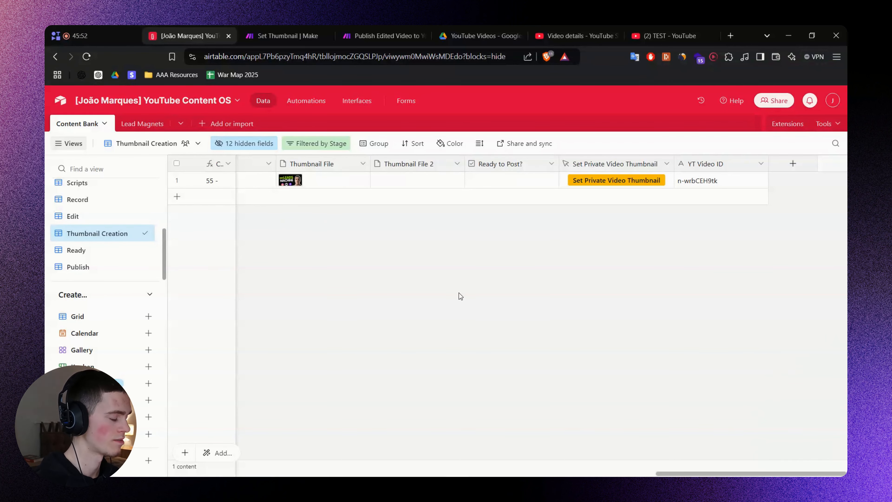
Copy the 'Video Transcript' item from FigJam's Ready Stage field list.
{"action": "key", "text": "alt+Tab"}
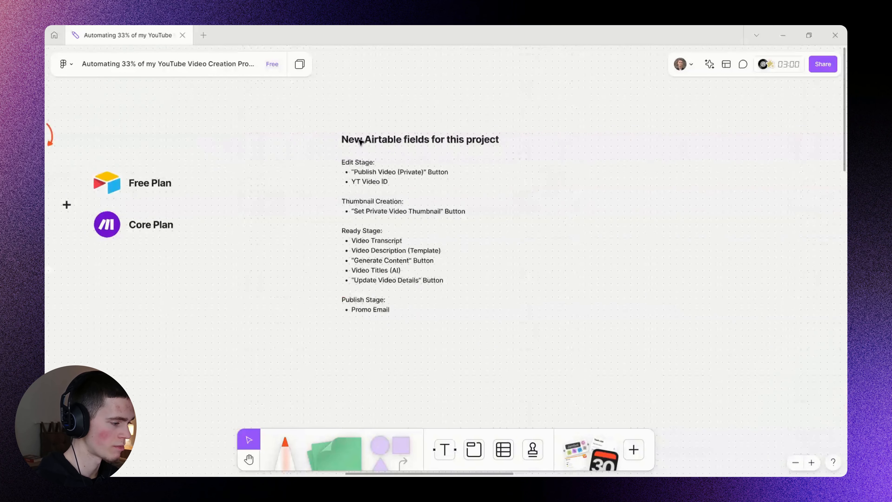
{"action": "scroll", "coordinate": [360, 141], "scroll_direction": "up", "scroll_amount": 5}
{"action": "left_click", "coordinate": [361, 215]}
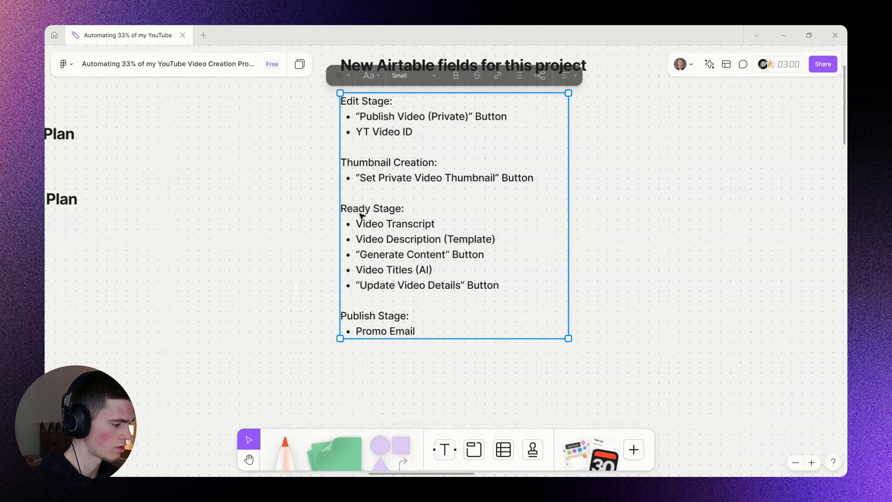
{"action": "left_click", "coordinate": [361, 215]}
{"action": "left_click_drag", "start_coordinate": [340, 209], "coordinate": [389, 210]}
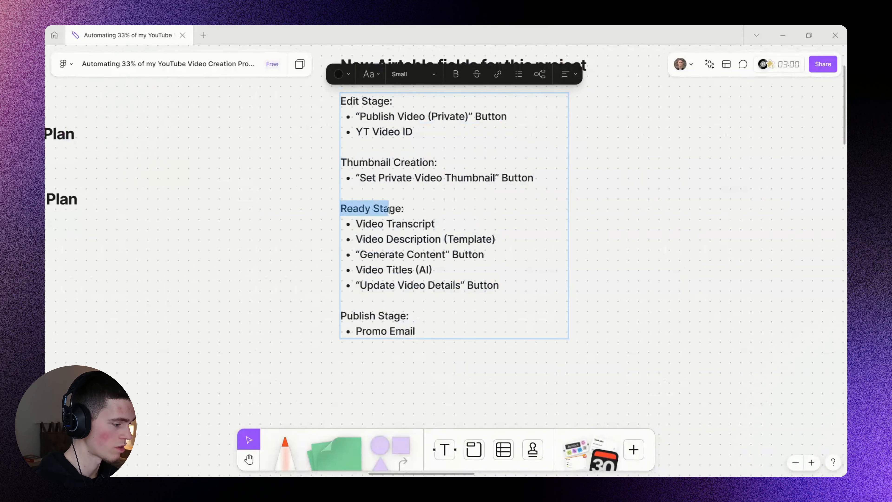
{"action": "key", "text": "Down"}
{"action": "left_click", "coordinate": [634, 226]}
{"action": "left_click", "coordinate": [427, 269]}
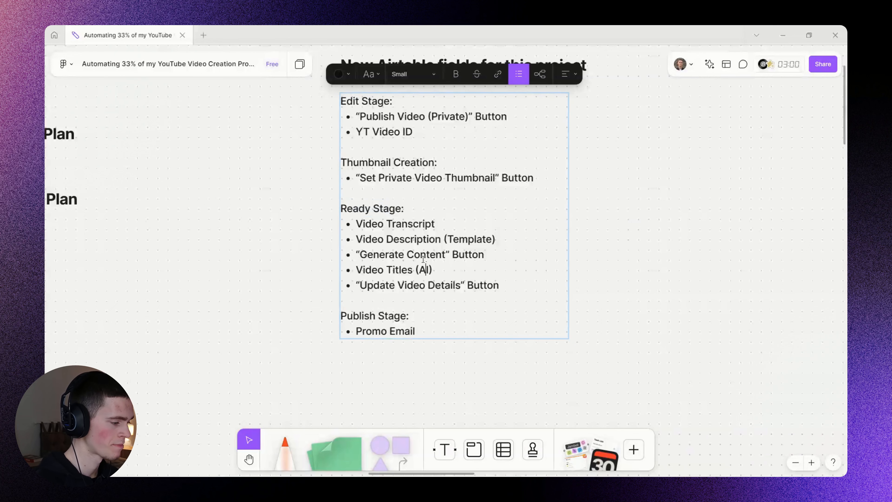
{"action": "triple_click", "coordinate": [413, 223]}
{"action": "left_click", "coordinate": [650, 215]}
{"action": "left_click", "coordinate": [650, 215]}
{"action": "key", "text": "alt+Tab"}
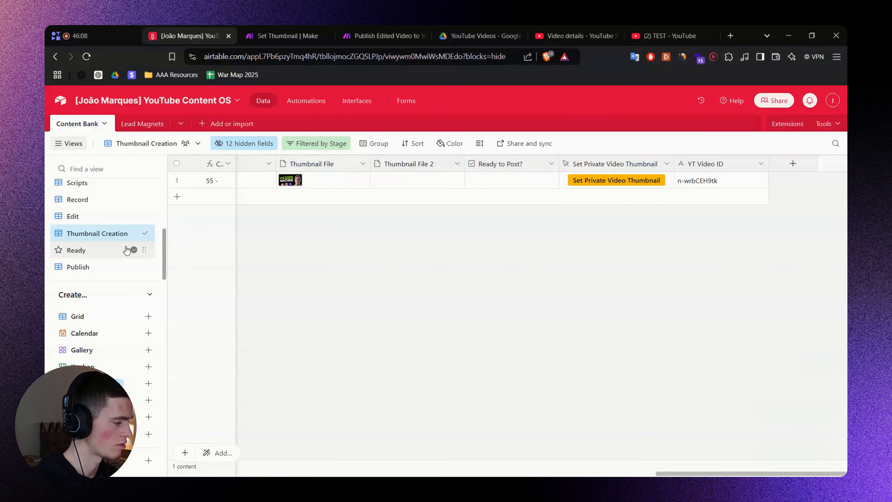
In the Ready view, delete record 1's Thumbnail File attachment.
{"action": "left_click", "coordinate": [94, 251]}
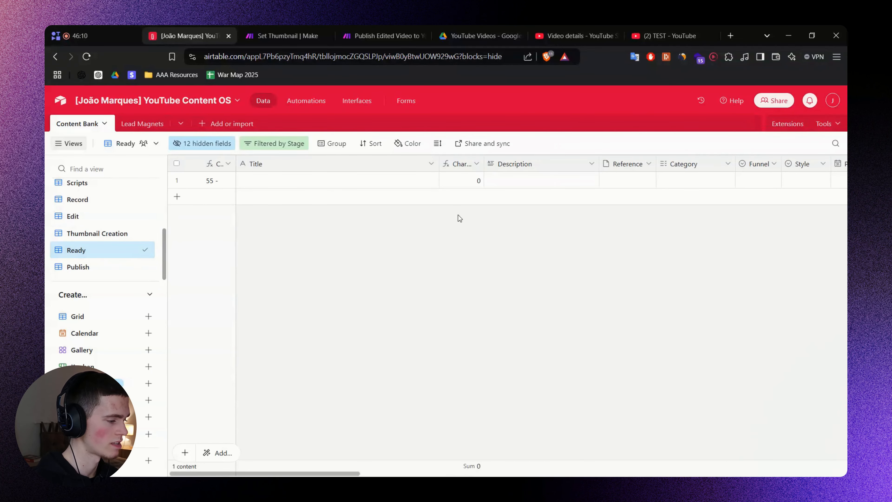
{"action": "left_click_drag", "start_coordinate": [316, 473], "coordinate": [812, 436]}
{"action": "left_click", "coordinate": [327, 181]}
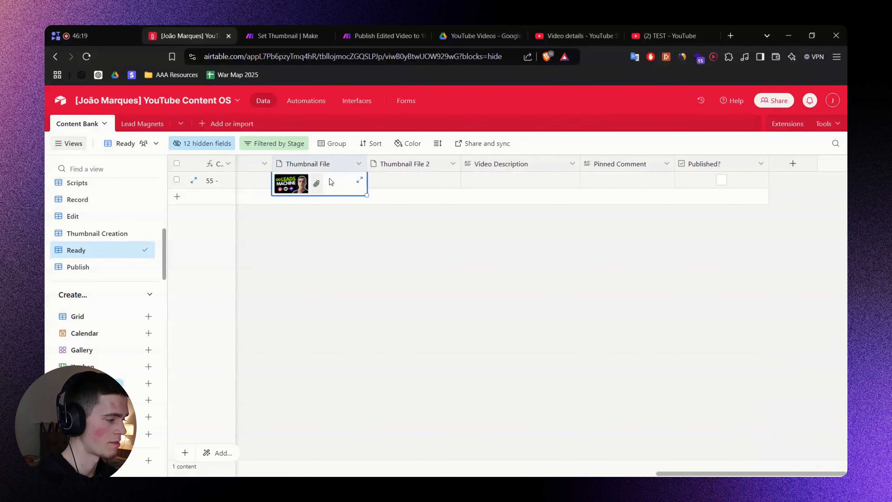
{"action": "left_click", "coordinate": [316, 187]}
{"action": "left_click", "coordinate": [663, 234]}
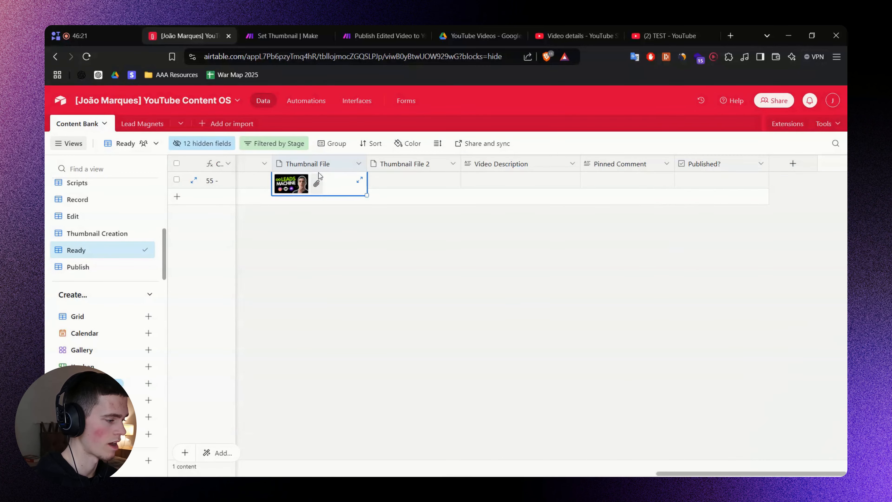
{"action": "left_click", "coordinate": [295, 184]}
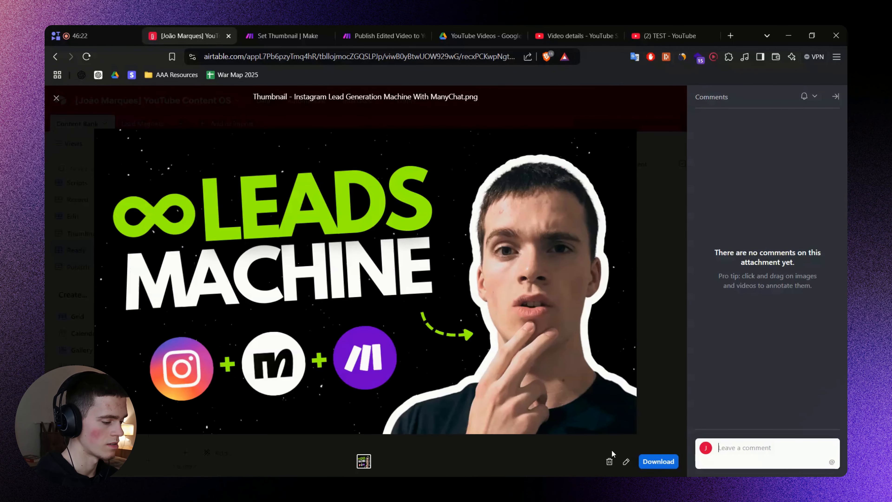
{"action": "left_click", "coordinate": [610, 462]}
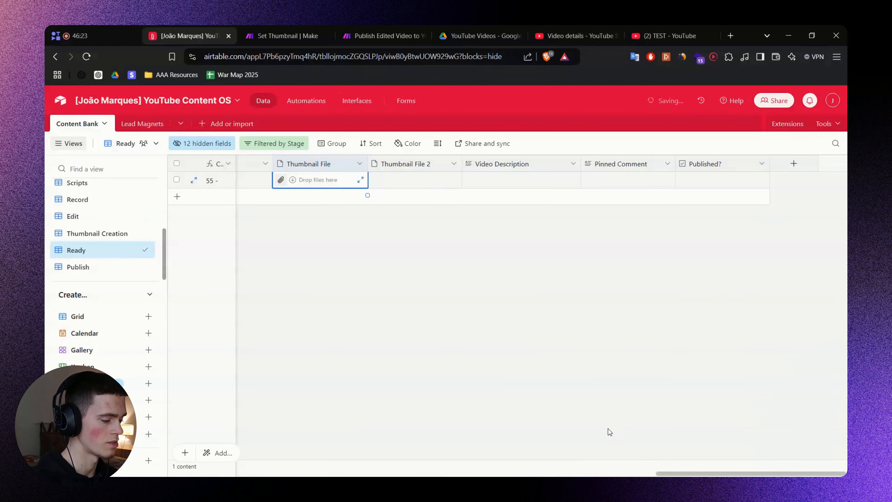
{"action": "left_click", "coordinate": [696, 274]}
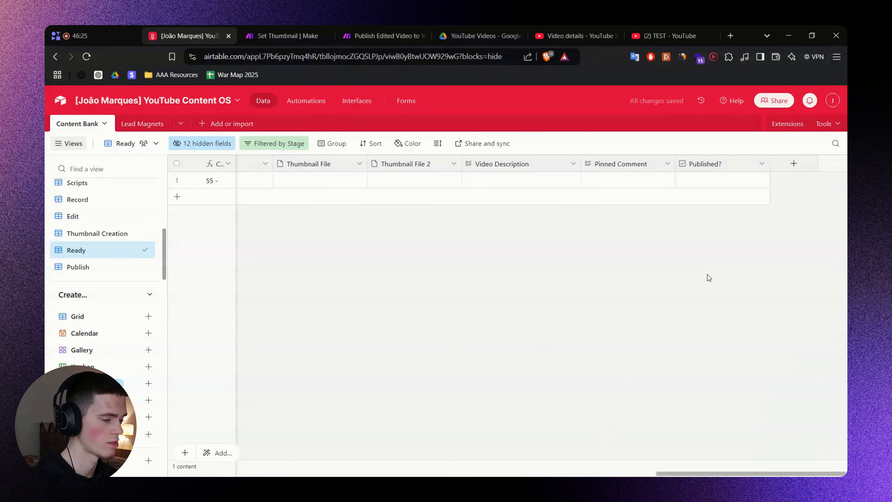
Add a Long text field 'Video Transcript' and paste the transcript into record 1's cell.
{"action": "left_click", "coordinate": [803, 170]}
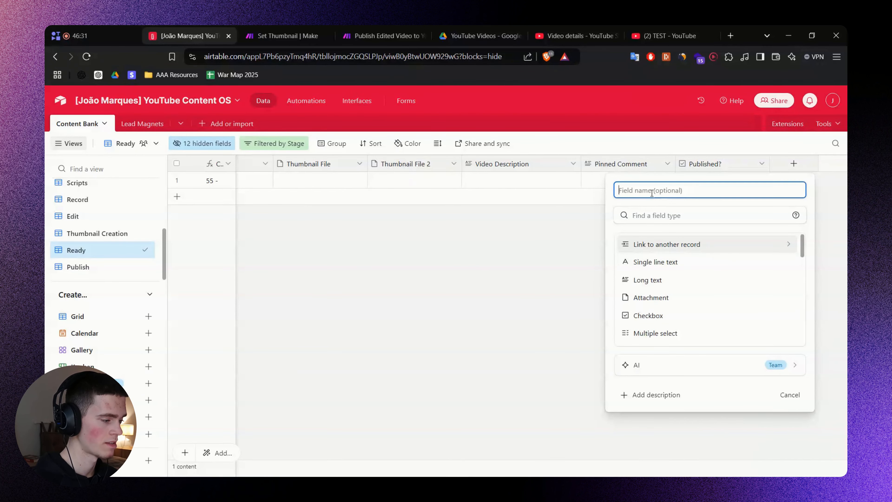
{"action": "key", "text": "alt+Tab"}
{"action": "key", "text": "alt+Tab"}
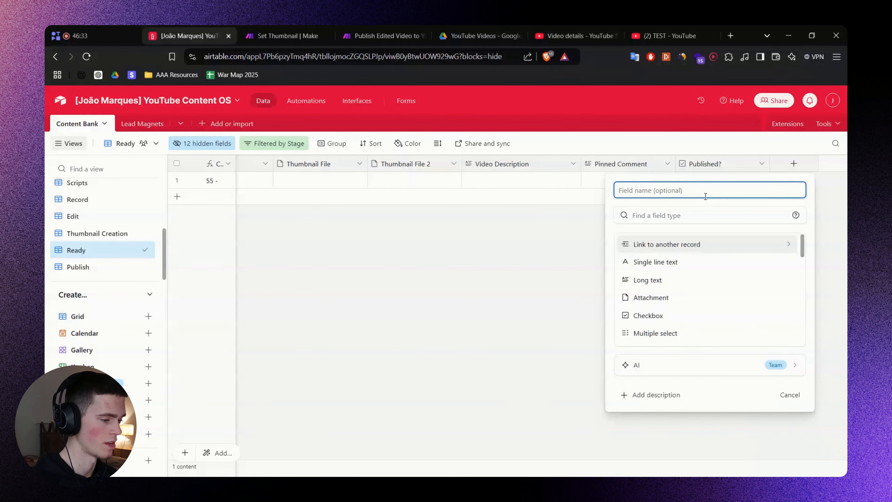
{"action": "type", "text": "Video Tra"}
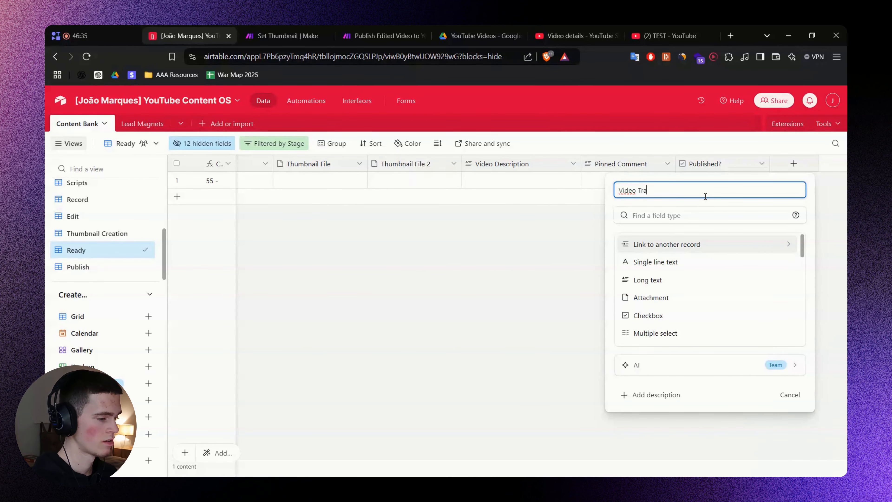
{"action": "type", "text": "nscript"}
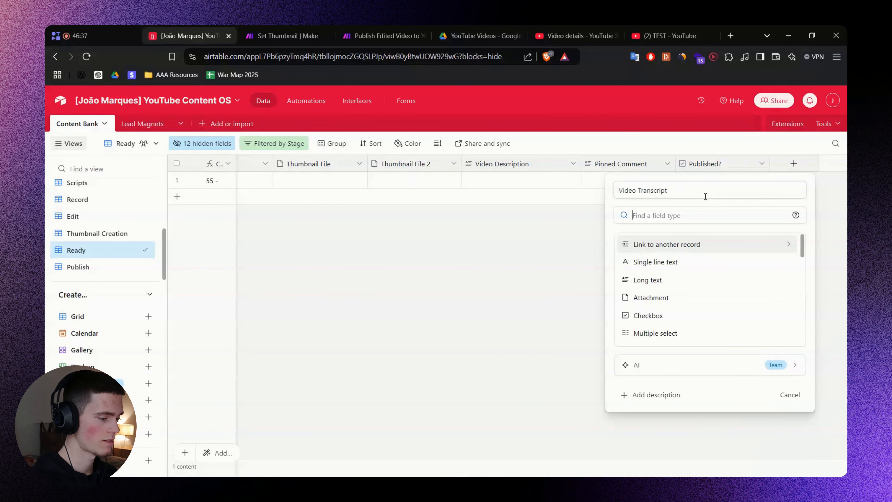
{"action": "left_click", "coordinate": [669, 281]}
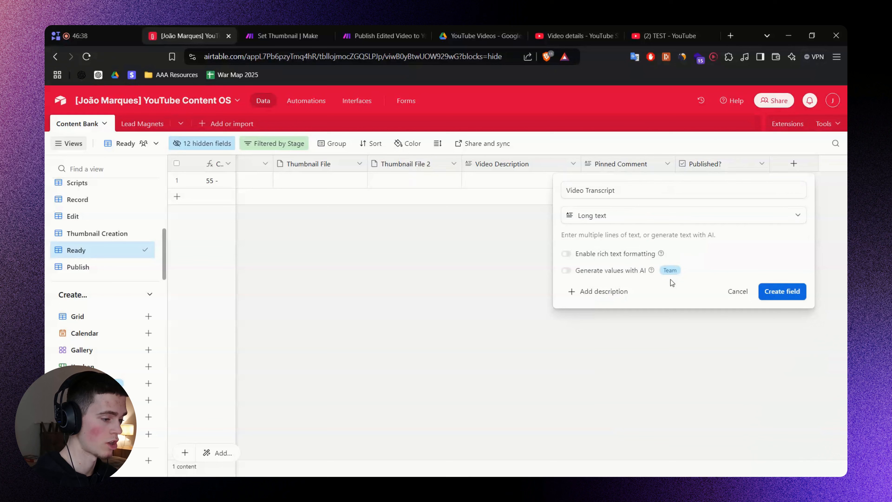
{"action": "left_click", "coordinate": [780, 292]}
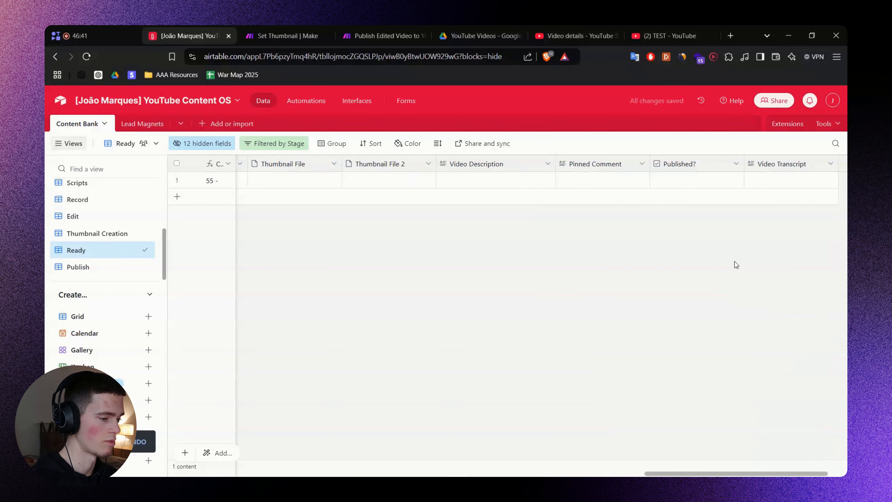
{"action": "left_click", "coordinate": [799, 183]}
{"action": "left_click", "coordinate": [832, 179]}
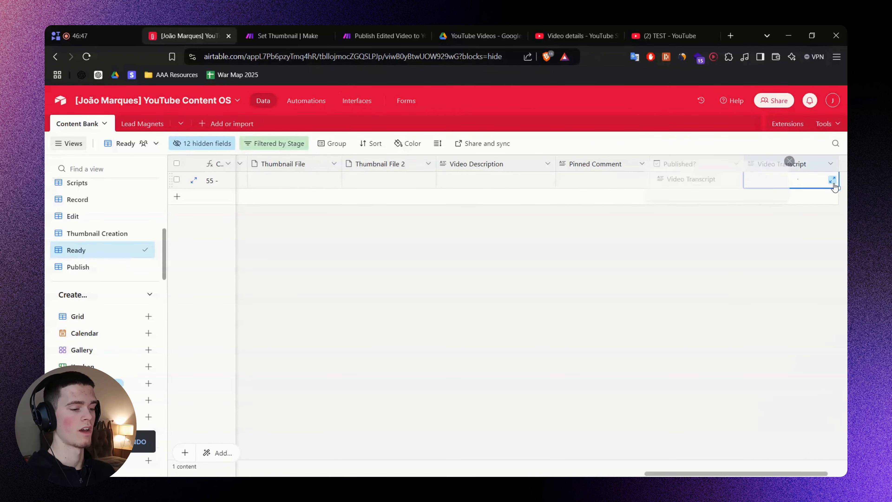
{"action": "left_click", "coordinate": [600, 205]}
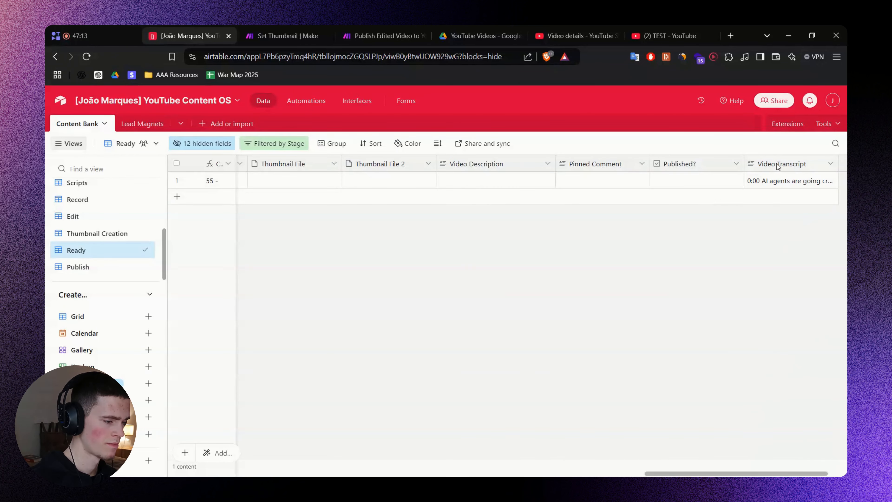
Move the Video Transcript column to sit before Video Description.
{"action": "left_click_drag", "start_coordinate": [778, 164], "coordinate": [569, 186]}
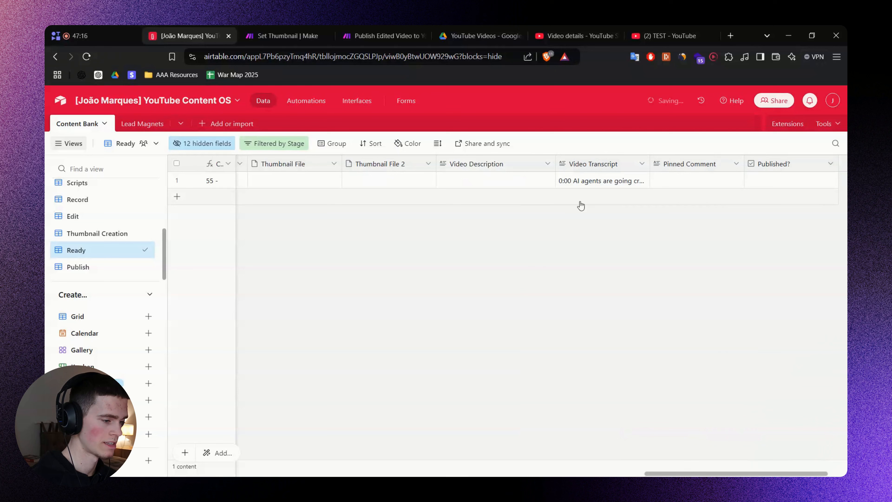
{"action": "left_click", "coordinate": [707, 164]}
{"action": "left_click", "coordinate": [776, 167], "text": "shift"}
{"action": "left_click", "coordinate": [743, 258]}
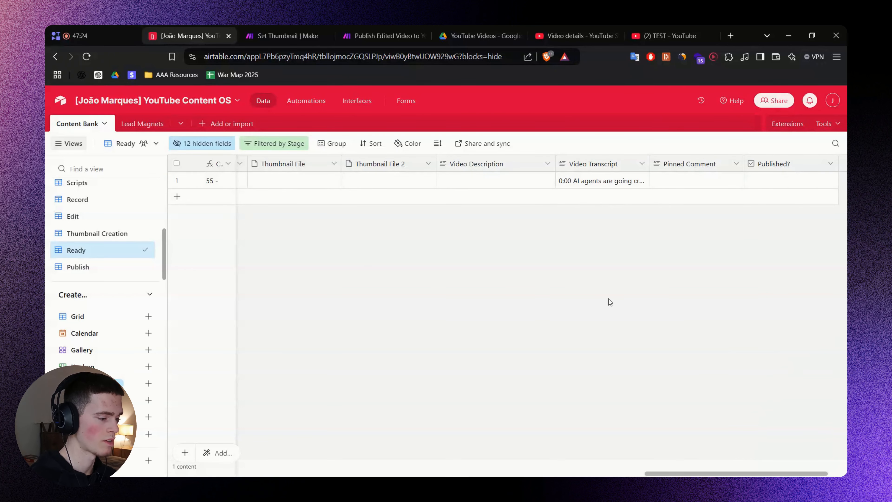
{"action": "left_click_drag", "start_coordinate": [593, 159], "coordinate": [435, 162]}
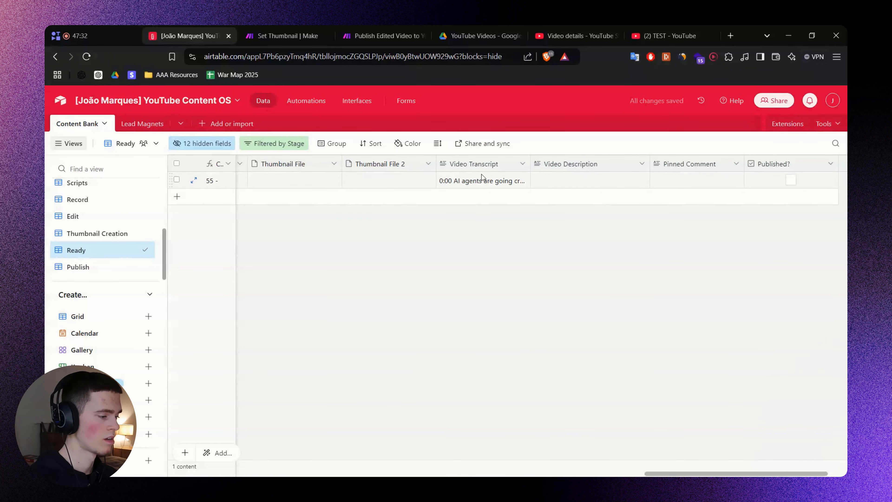
Copy the 'Video Description (Template)' name from the FigJam field list.
{"action": "key", "text": "alt+Tab"}
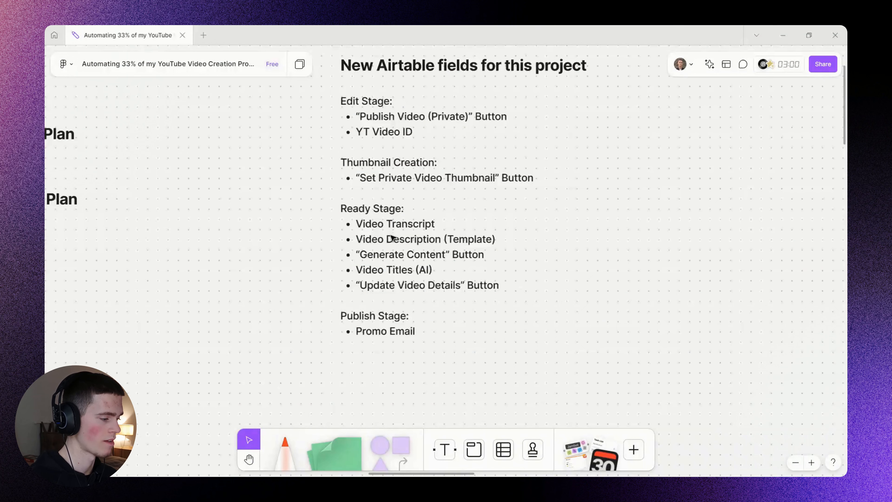
{"action": "double_click", "coordinate": [367, 236]}
{"action": "double_click", "coordinate": [367, 236]}
{"action": "left_click_drag", "start_coordinate": [367, 236], "coordinate": [501, 237]}
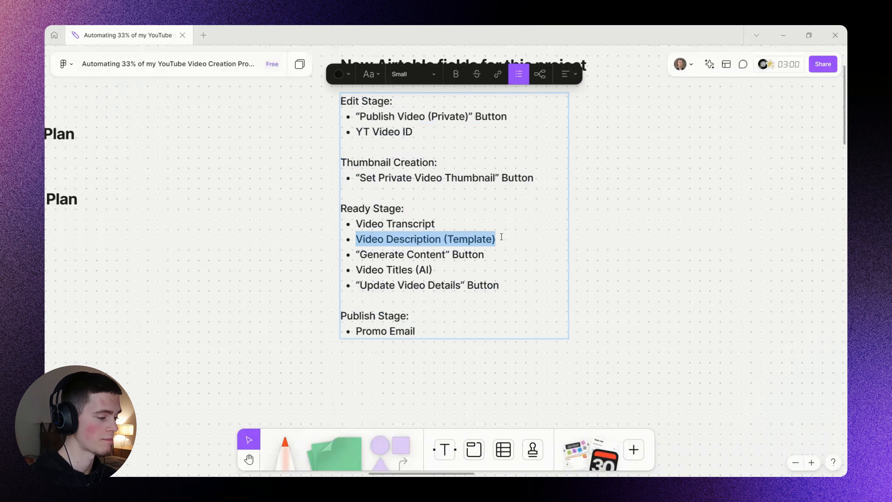
{"action": "key", "text": "alt+Tab"}
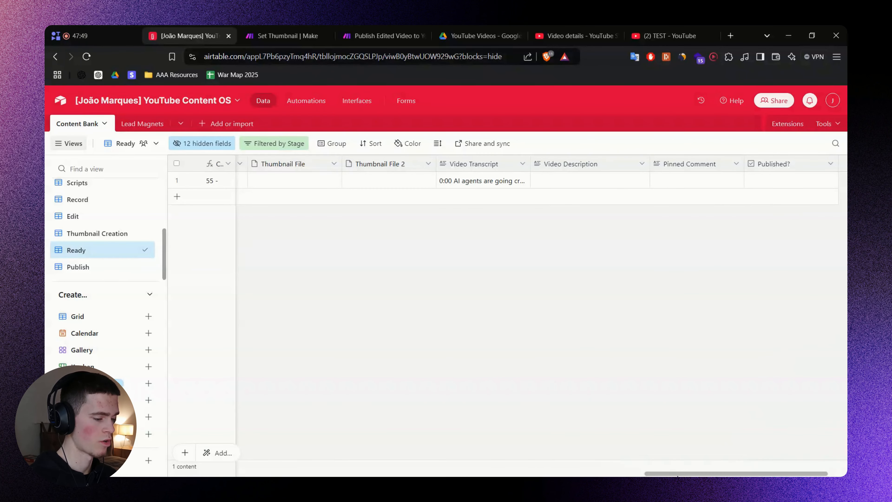
{"action": "left_click_drag", "start_coordinate": [679, 475], "coordinate": [694, 475]}
Create a Long text field named 'Video Description (Template)'.
{"action": "left_click", "coordinate": [790, 164]}
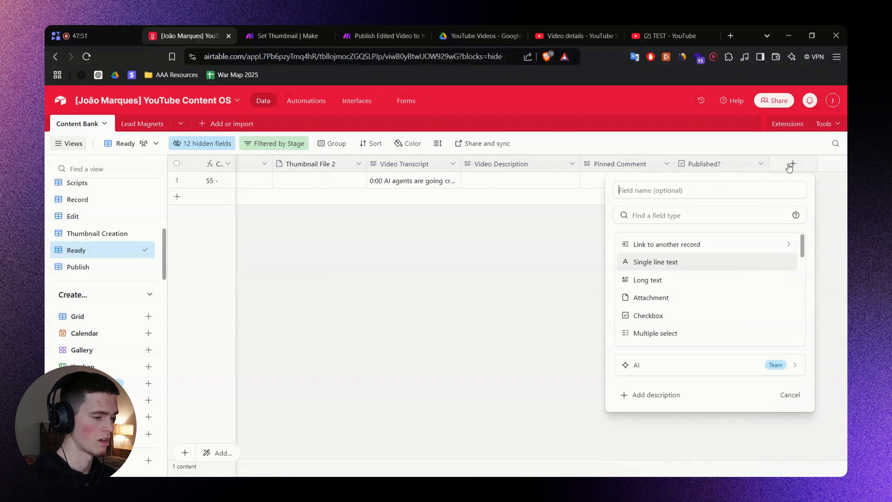
{"action": "type", "text": "v"}
{"action": "key", "text": "BackSpace"}
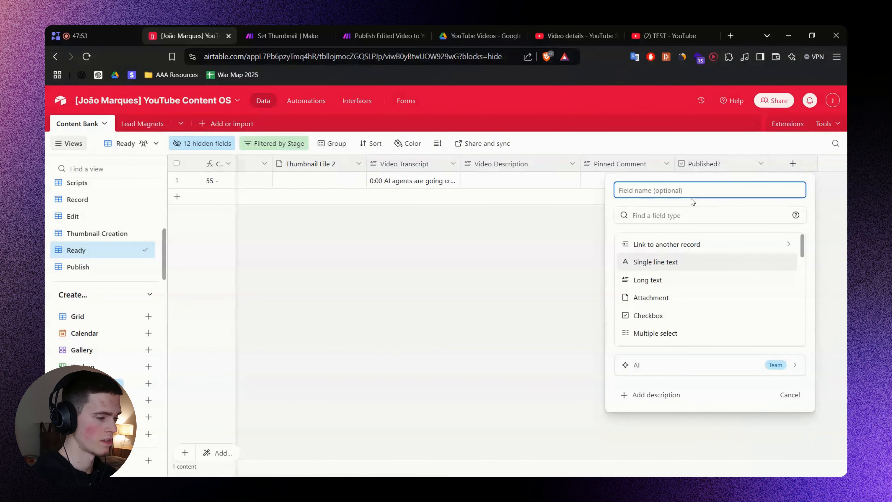
{"action": "type", "text": "Video Description (Template)"}
{"action": "left_click", "coordinate": [681, 209]}
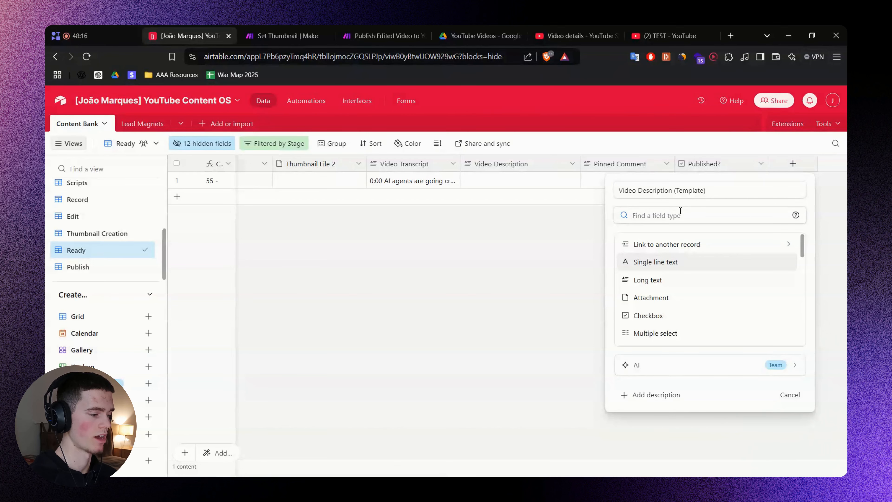
{"action": "left_click", "coordinate": [676, 281]}
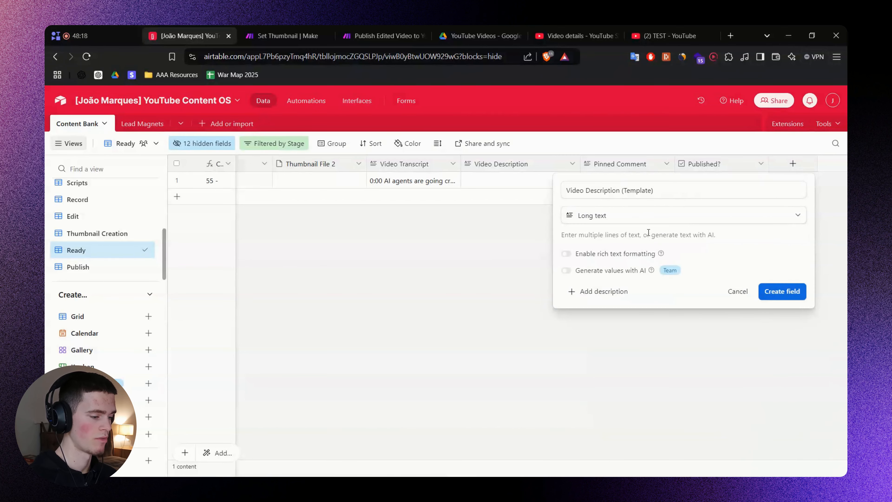
{"action": "left_click", "coordinate": [795, 292]}
Widen the Video Description (Template) column and place it just before Video Description.
{"action": "left_click_drag", "start_coordinate": [766, 165], "coordinate": [523, 168]}
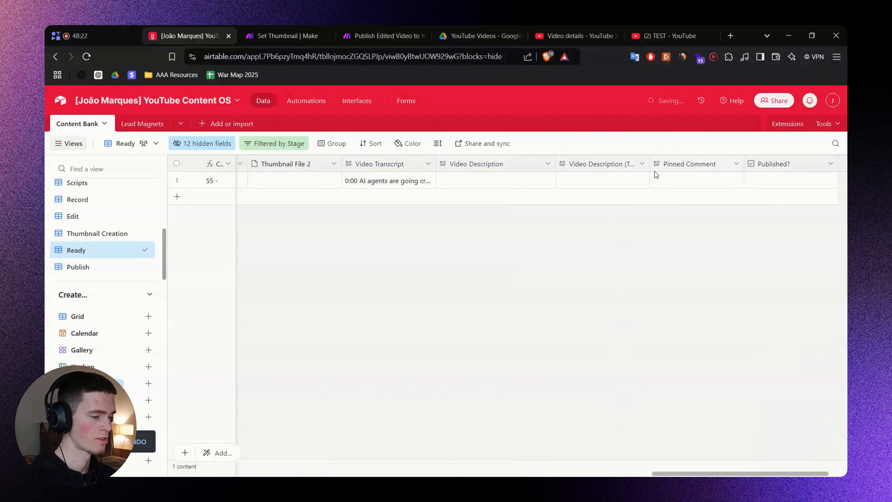
{"action": "left_click_drag", "start_coordinate": [650, 165], "coordinate": [674, 165]}
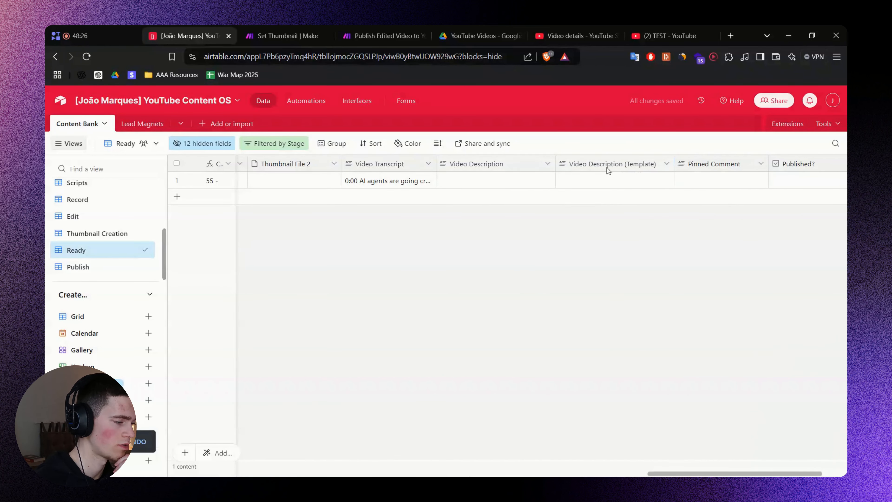
{"action": "left_click_drag", "start_coordinate": [609, 170], "coordinate": [436, 165]}
Enter 'AI GENERATED' in record 55's Video Description cell.
{"action": "left_click", "coordinate": [611, 183]}
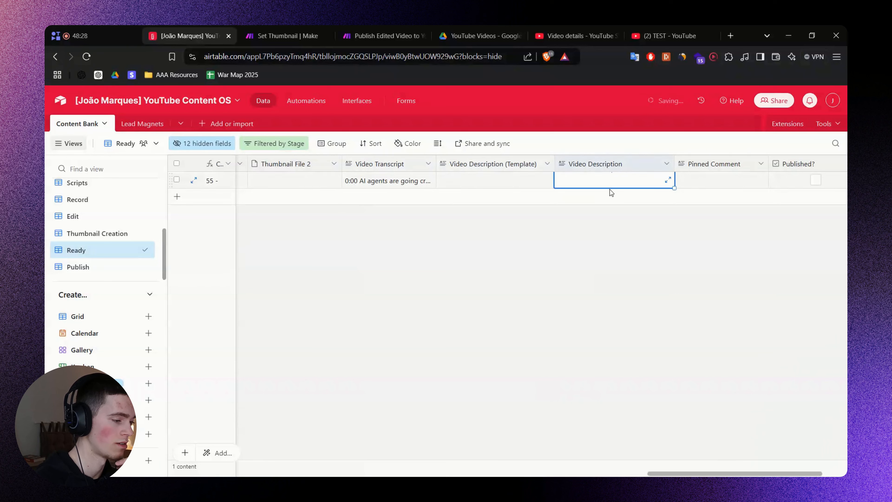
{"action": "left_click", "coordinate": [613, 183]}
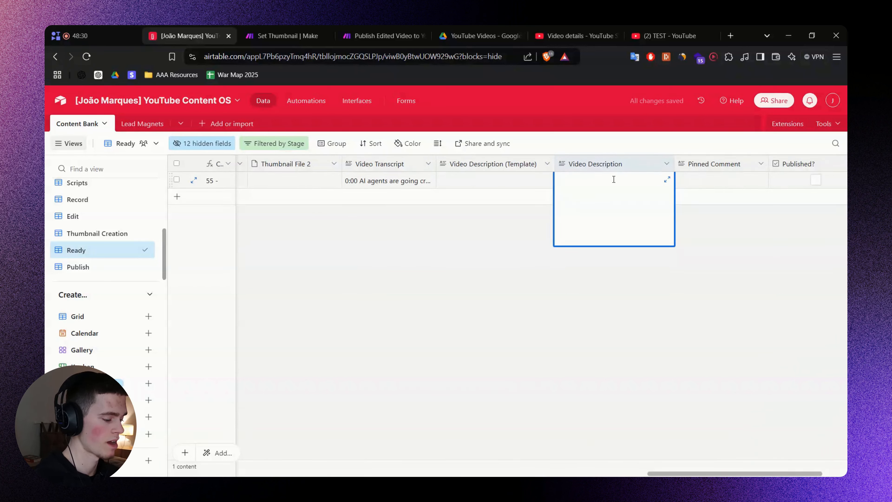
{"action": "type", "text": "AI GENERATED"}
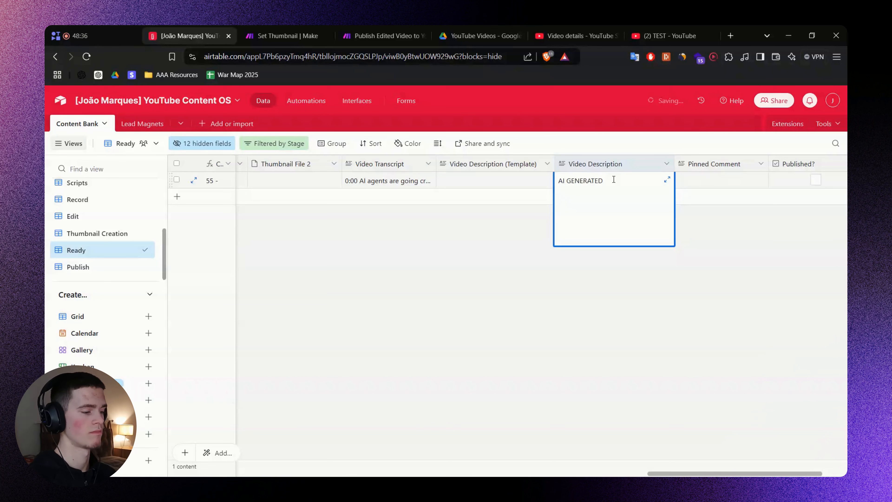
{"action": "left_click", "coordinate": [599, 251]}
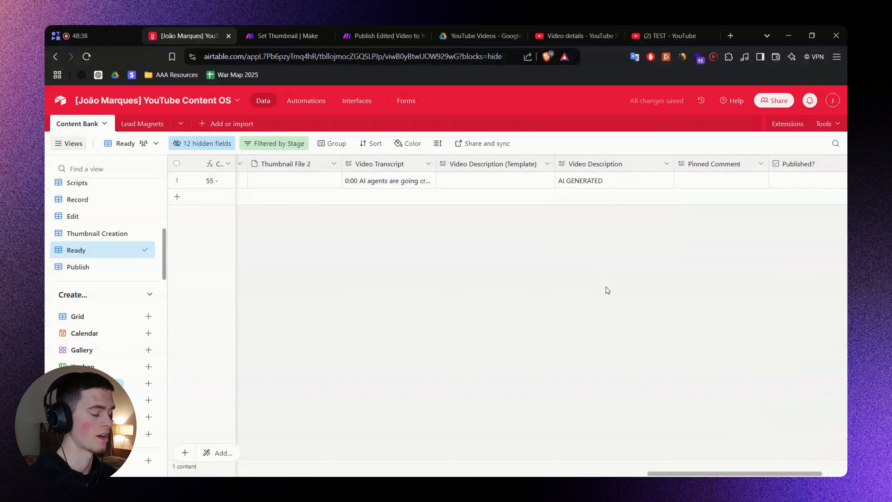
{"action": "left_click", "coordinate": [490, 180]}
{"action": "left_click", "coordinate": [636, 309]}
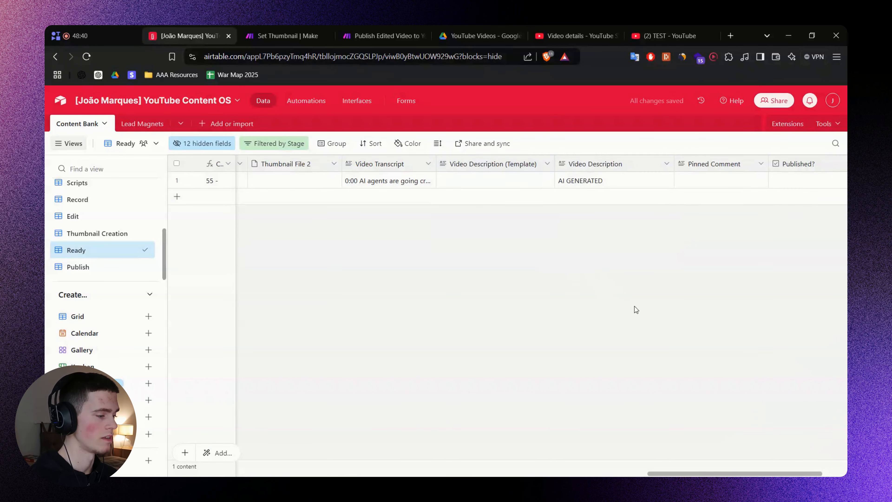
Open published video 45's record from the Published Content view.
{"action": "left_click", "coordinate": [650, 25]}
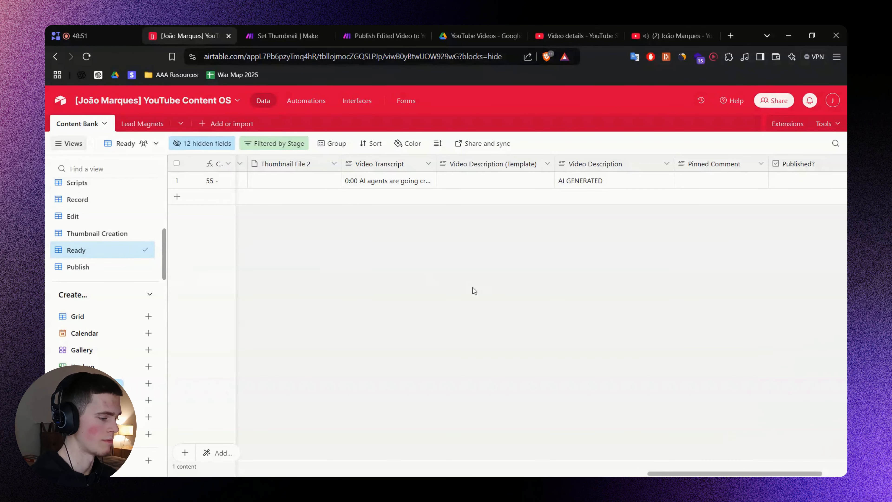
{"action": "scroll", "coordinate": [94, 253], "scroll_direction": "up", "scroll_amount": 3}
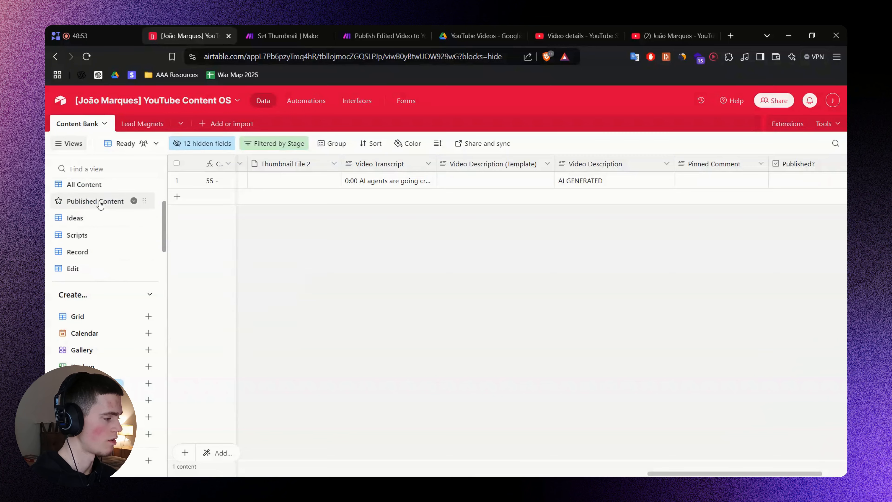
{"action": "left_click", "coordinate": [70, 201]}
{"action": "left_click", "coordinate": [775, 295]}
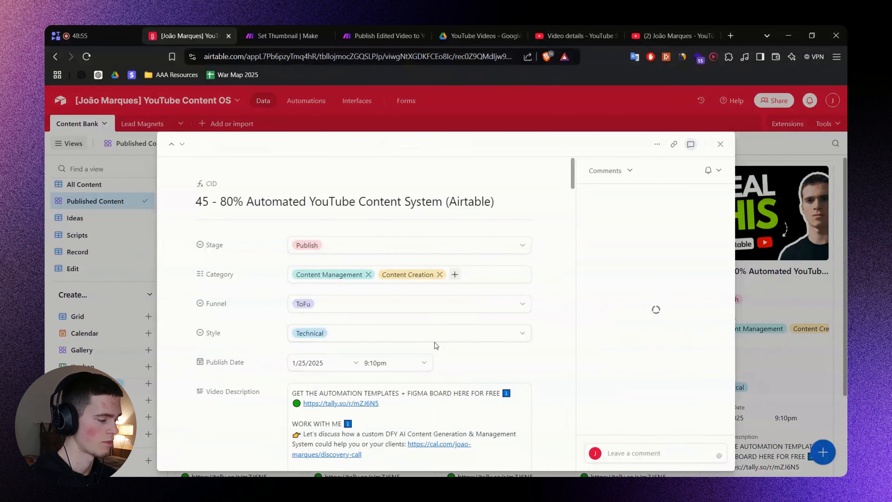
Copy video 45's entire Video Description text and close the record.
{"action": "scroll", "coordinate": [430, 342], "scroll_direction": "down", "scroll_amount": 5}
{"action": "left_click", "coordinate": [433, 209]}
{"action": "key", "text": "ctrl+a"}
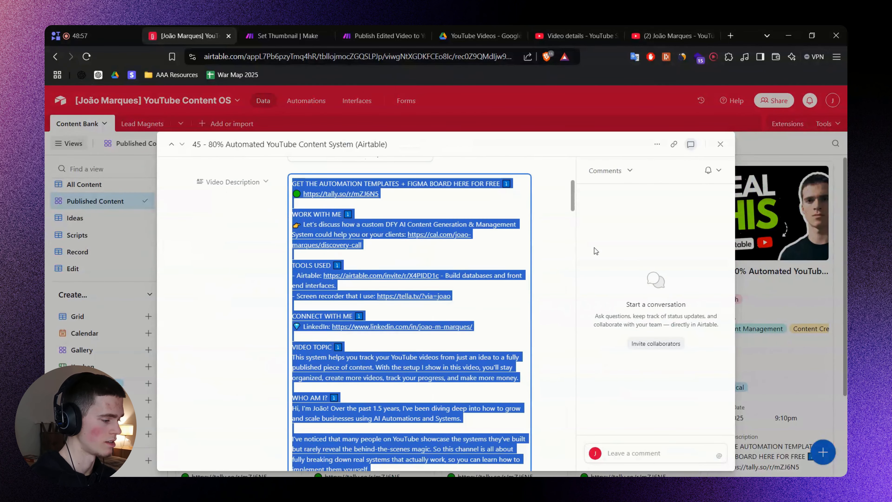
{"action": "key", "text": "Escape"}
Return to the Ready view and select record 55's Video Description (Template) cell.
{"action": "scroll", "coordinate": [96, 235], "scroll_direction": "up", "scroll_amount": 2}
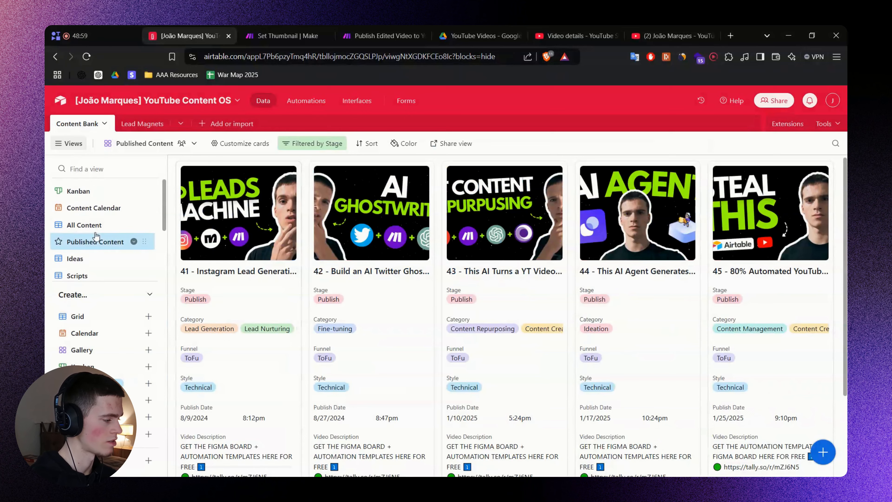
{"action": "left_click", "coordinate": [95, 231]}
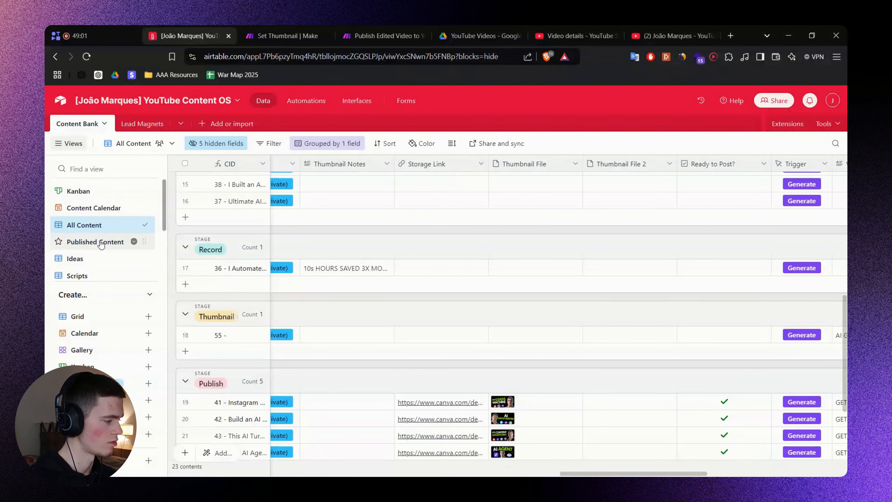
{"action": "scroll", "coordinate": [100, 242], "scroll_direction": "down", "scroll_amount": 5}
{"action": "left_click", "coordinate": [93, 250]}
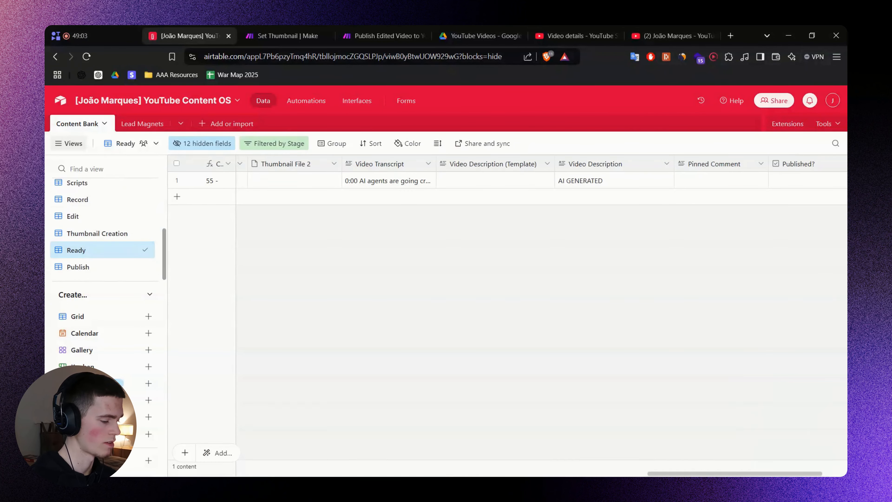
{"action": "scroll", "coordinate": [696, 328], "scroll_direction": "right", "scroll_amount": 3}
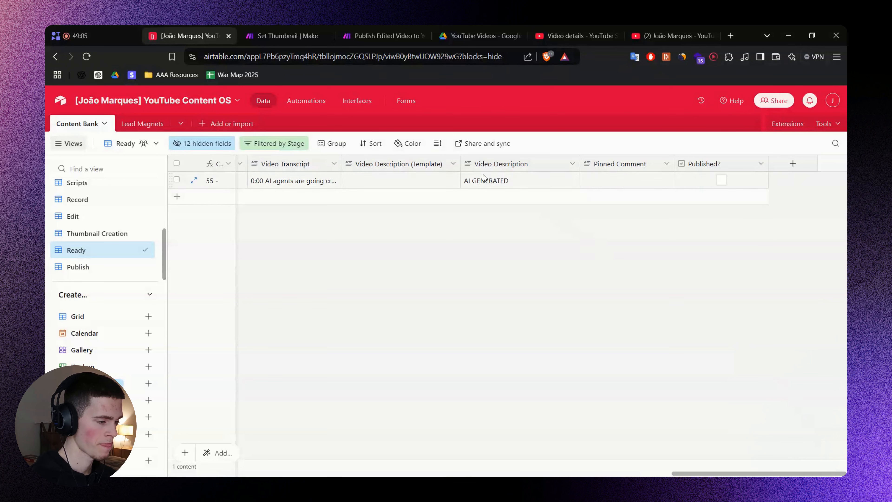
{"action": "left_click", "coordinate": [395, 182]}
Paste video 45's description into record 55's Video Description (Template) cell.
{"action": "left_click", "coordinate": [389, 182]}
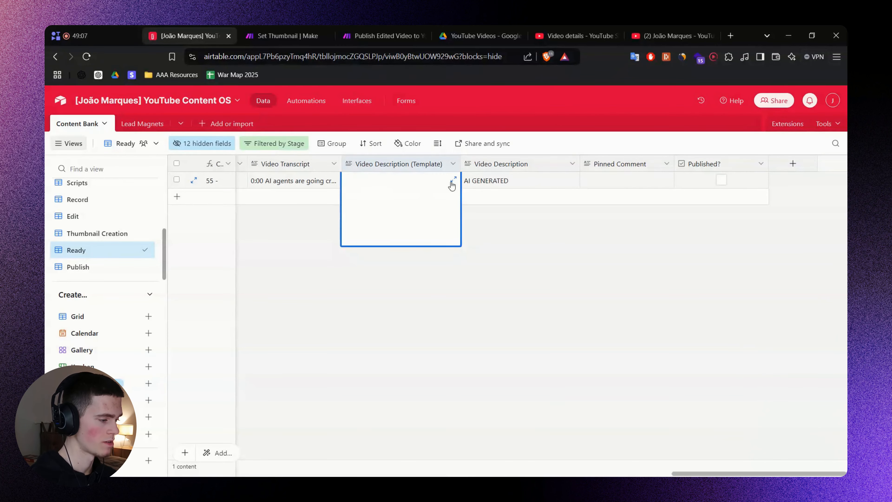
{"action": "left_click", "coordinate": [449, 181]}
{"action": "left_click", "coordinate": [558, 203]}
{"action": "key", "text": "ctrl+v"}
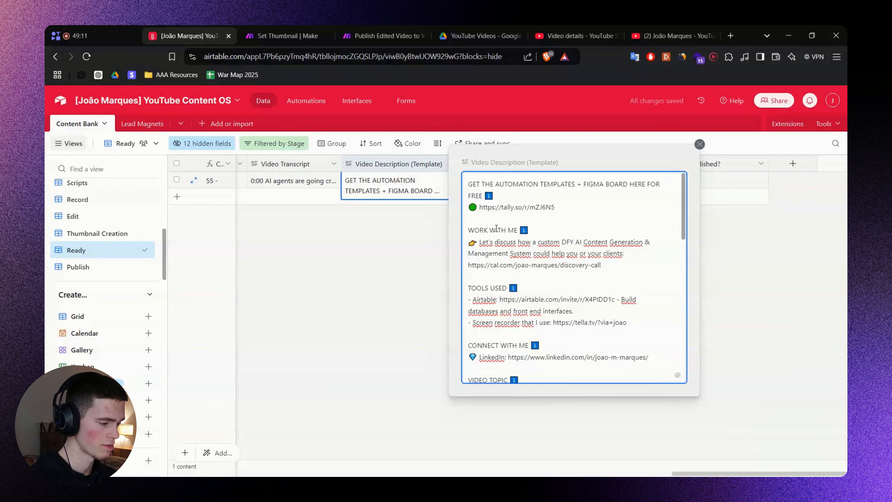
{"action": "scroll", "coordinate": [503, 280], "scroll_direction": "down", "scroll_amount": 1}
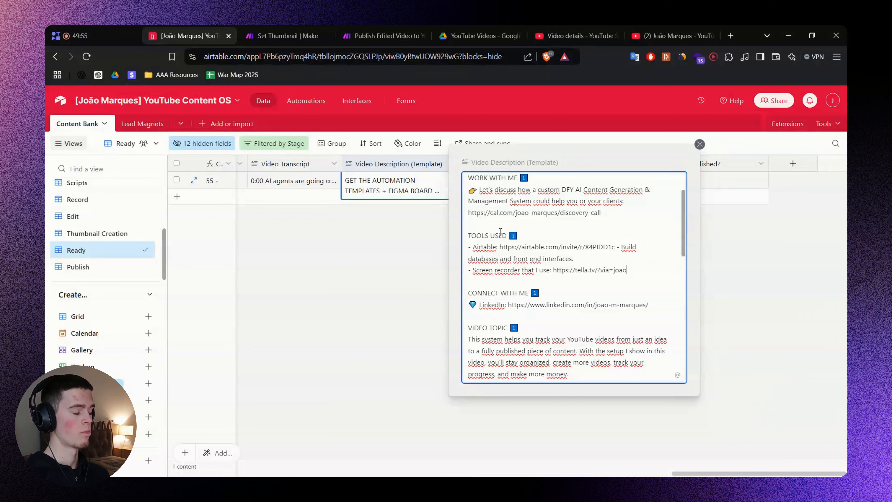
{"action": "scroll", "coordinate": [510, 260], "scroll_direction": "down", "scroll_amount": 2}
Replace the template's timestamp list with a [TIMESTAMPS] placeholder.
{"action": "triple_click", "coordinate": [512, 309]}
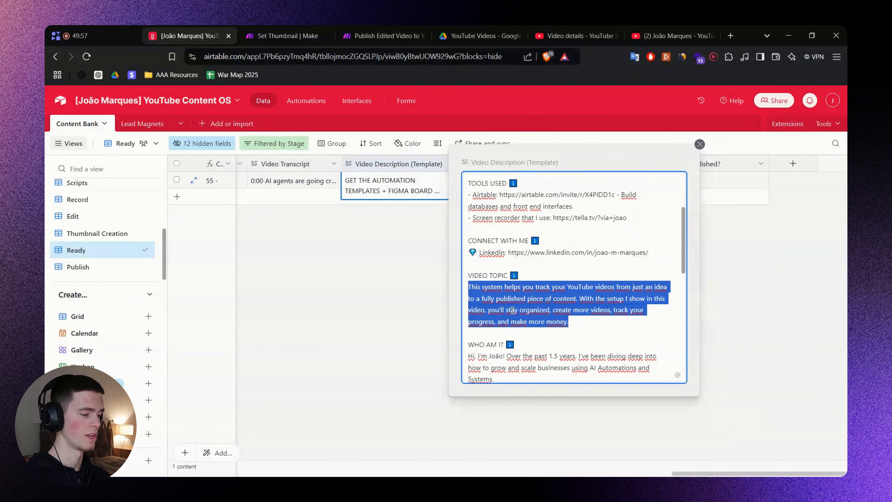
{"action": "left_click", "coordinate": [592, 325]}
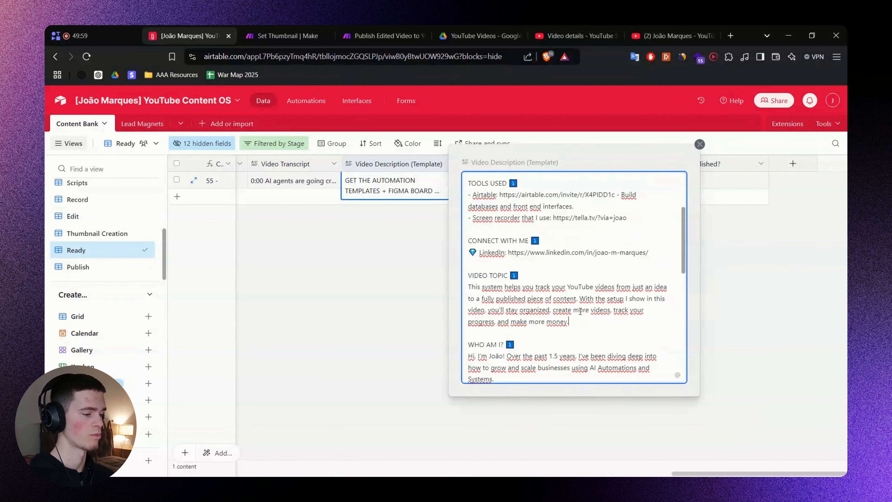
{"action": "scroll", "coordinate": [580, 312], "scroll_direction": "up", "scroll_amount": 2}
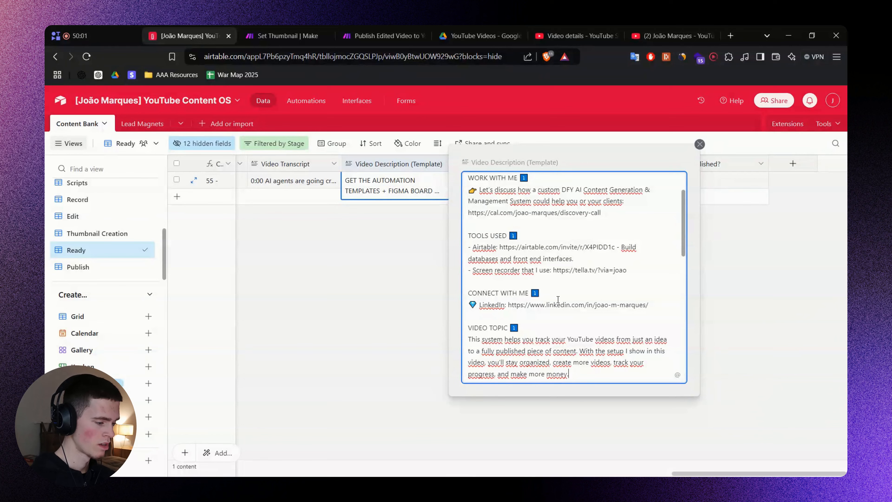
{"action": "scroll", "coordinate": [558, 299], "scroll_direction": "down", "scroll_amount": 2}
{"action": "scroll", "coordinate": [568, 311], "scroll_direction": "down", "scroll_amount": 2}
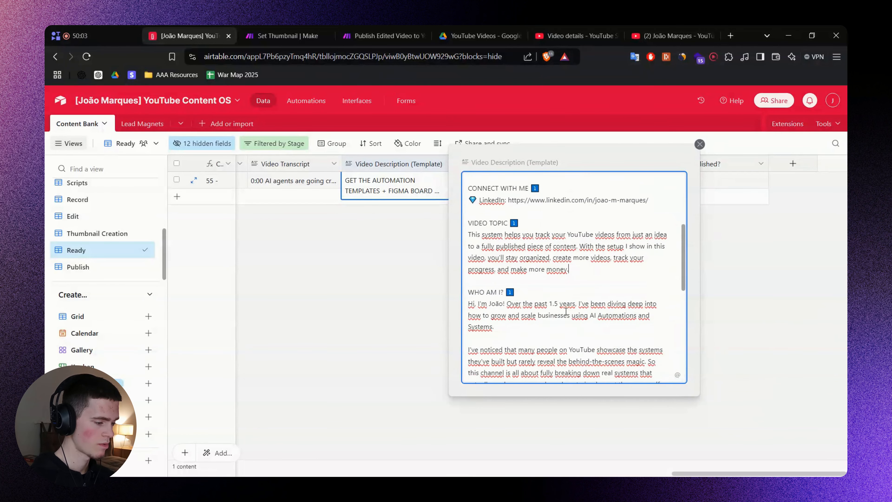
{"action": "scroll", "coordinate": [565, 311], "scroll_direction": "down", "scroll_amount": 6}
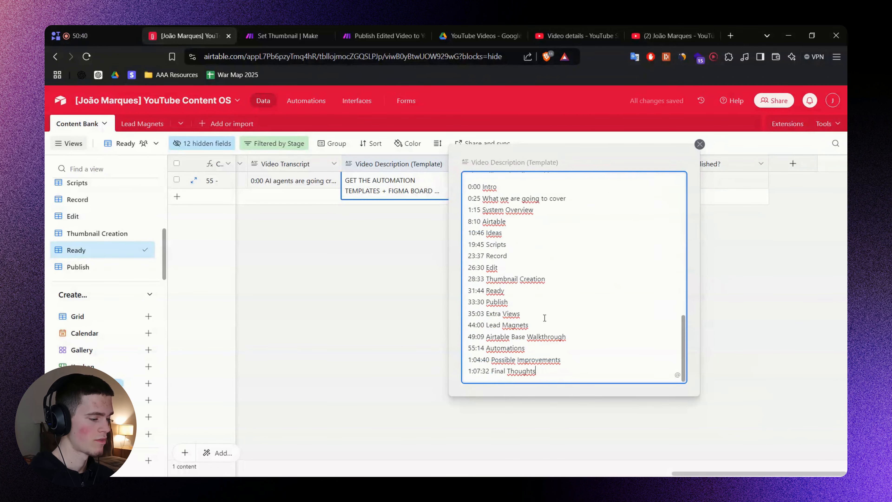
{"action": "left_click", "coordinate": [468, 186], "text": "shift"}
{"action": "key", "text": "ctrl+x"}
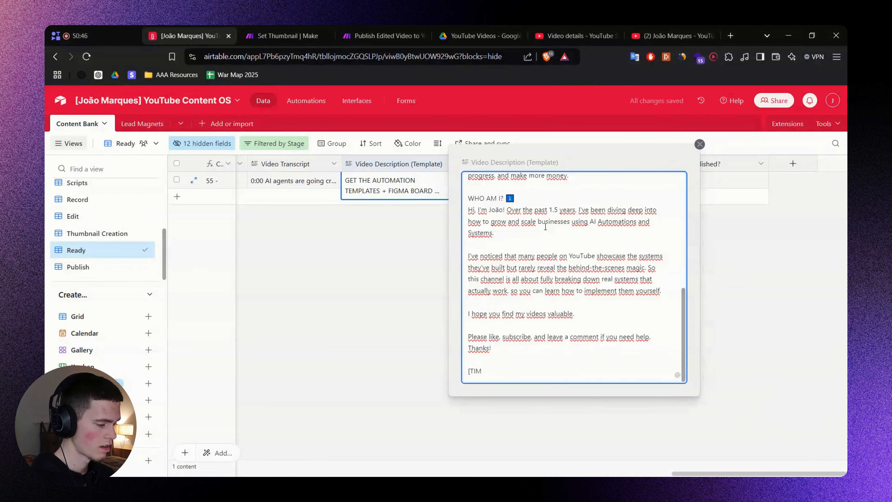
{"action": "type", "text": "[TIMESTAMPS"}
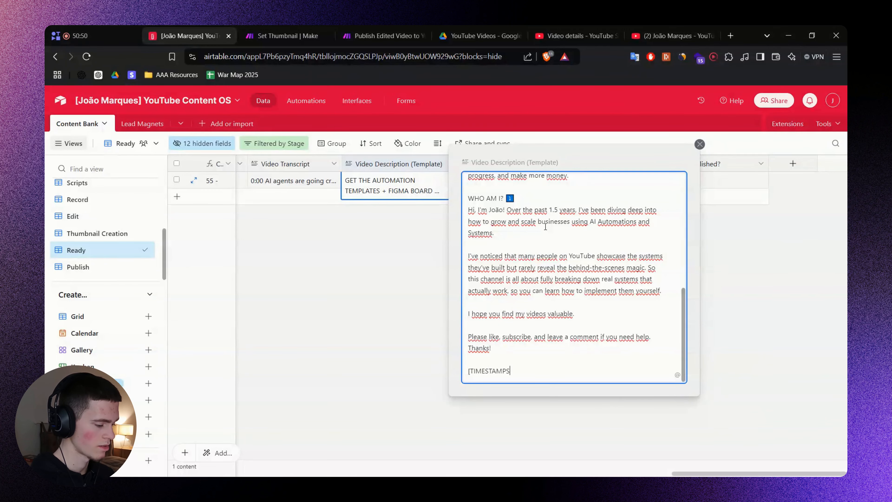
Replace the VIDEO TOPIC paragraph with a [TOPIC] placeholder and close the editor.
{"action": "scroll", "coordinate": [519, 256], "scroll_direction": "up", "scroll_amount": 4}
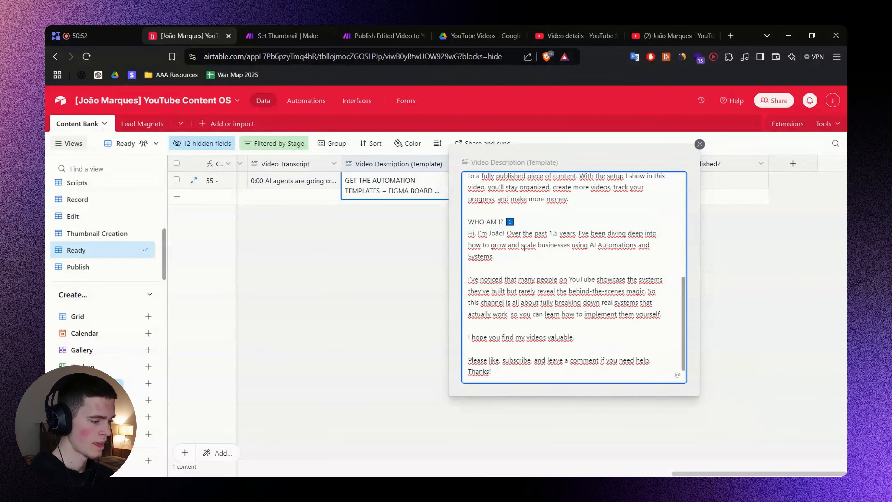
{"action": "triple_click", "coordinate": [586, 332]}
{"action": "key", "text": "BackSpace"}
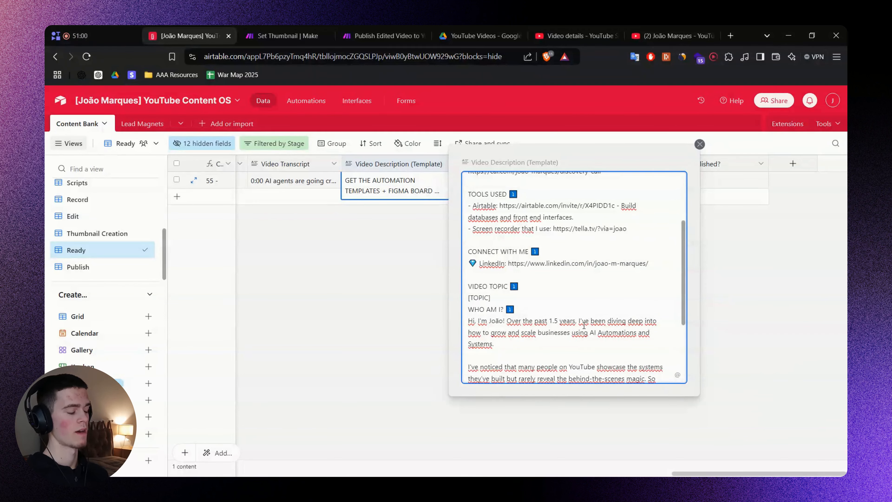
{"action": "key", "text": "shift+Left"}
{"action": "key", "text": "shift+Left"}
{"action": "key", "text": "shift+Left"}
{"action": "key", "text": "shift+Left"}
{"action": "key", "text": "shift+Left"}
{"action": "key", "text": "shift+Left"}
{"action": "key", "text": "shift+Left"}
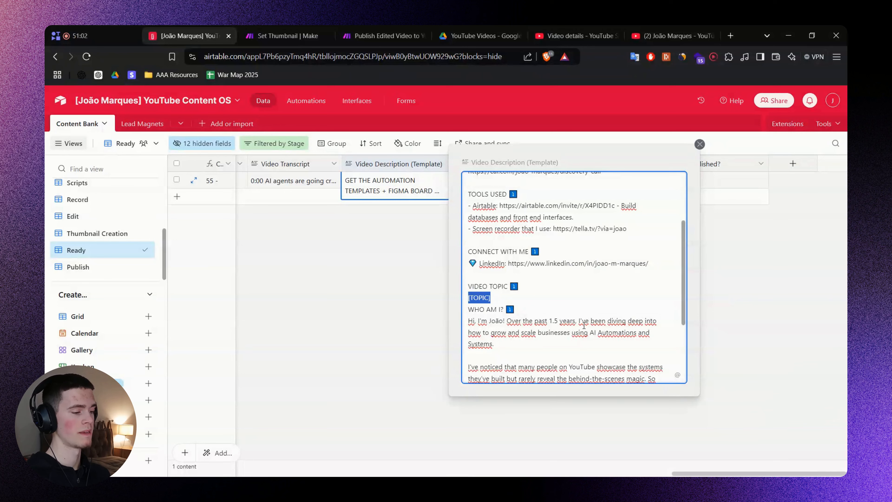
{"action": "key", "text": "ctrl+End"}
{"action": "key", "text": "shift+Home"}
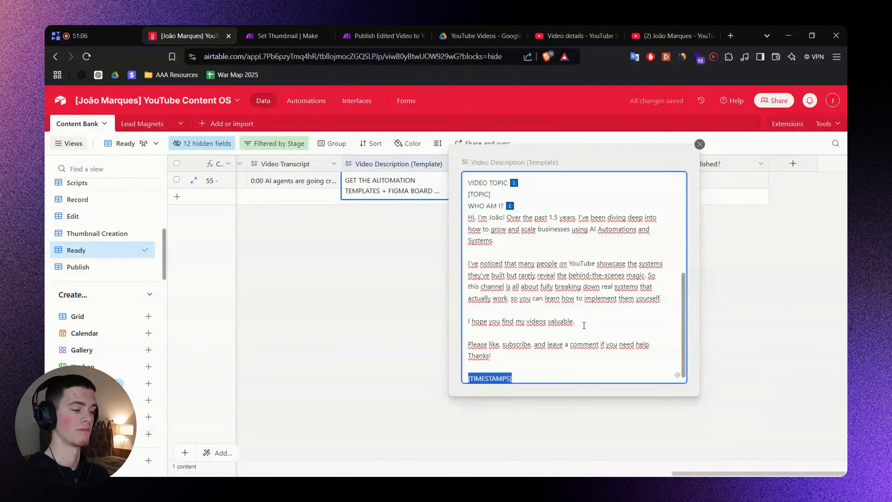
{"action": "scroll", "coordinate": [584, 325], "scroll_direction": "up", "scroll_amount": 6}
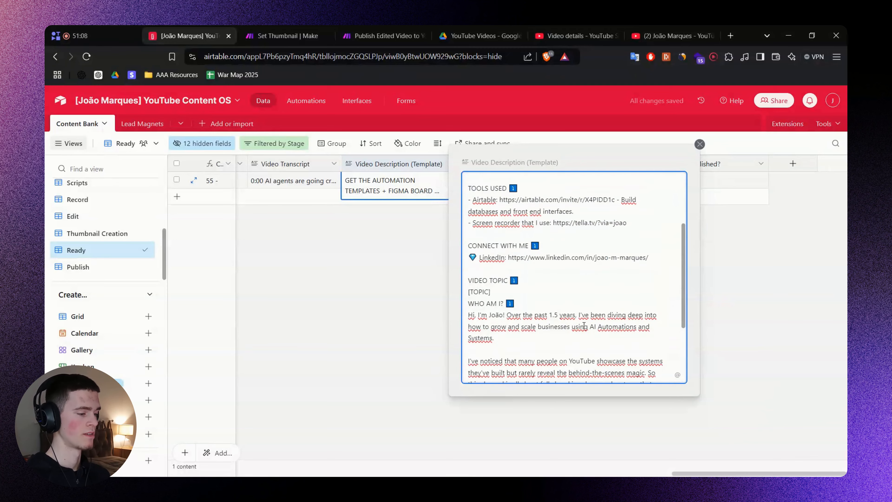
{"action": "left_click", "coordinate": [379, 277]}
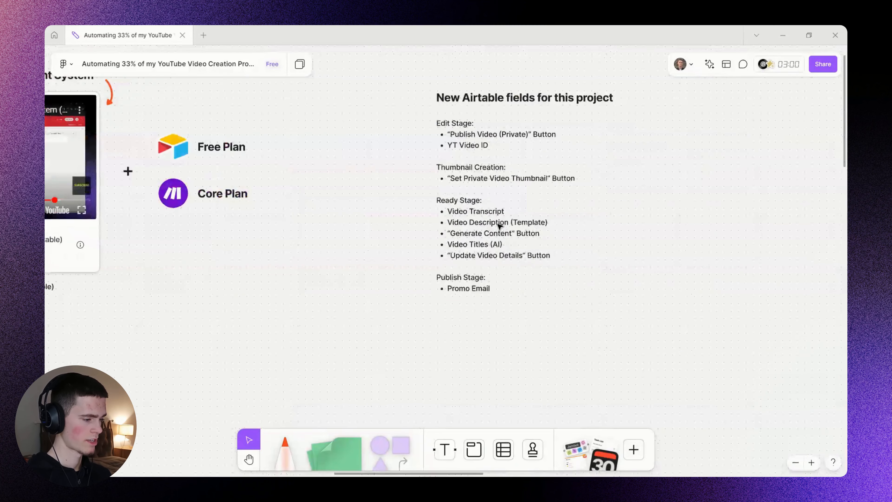
Review the planned fields list on the FigJam board.
{"action": "scroll", "coordinate": [494, 224], "scroll_direction": "up", "scroll_amount": 5}
{"action": "double_click", "coordinate": [478, 244]}
{"action": "double_click", "coordinate": [478, 243]}
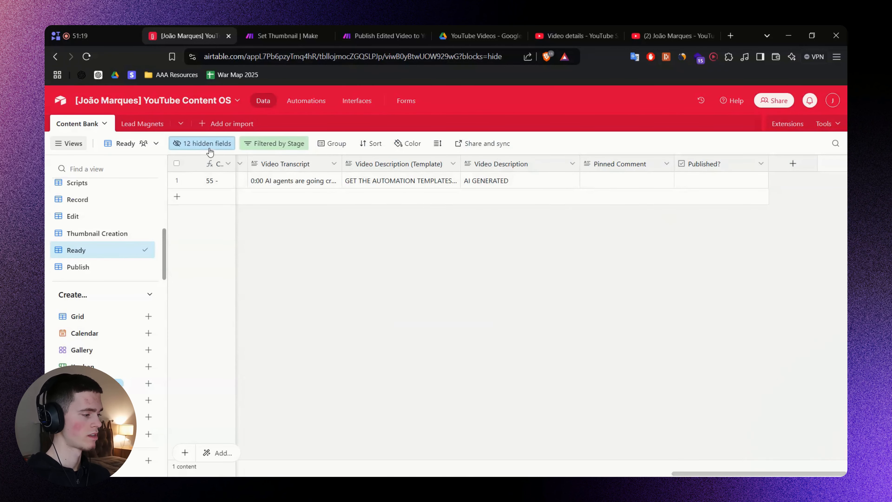
Unhide the Trigger field and move its column before Video Description.
{"action": "left_click", "coordinate": [210, 144]}
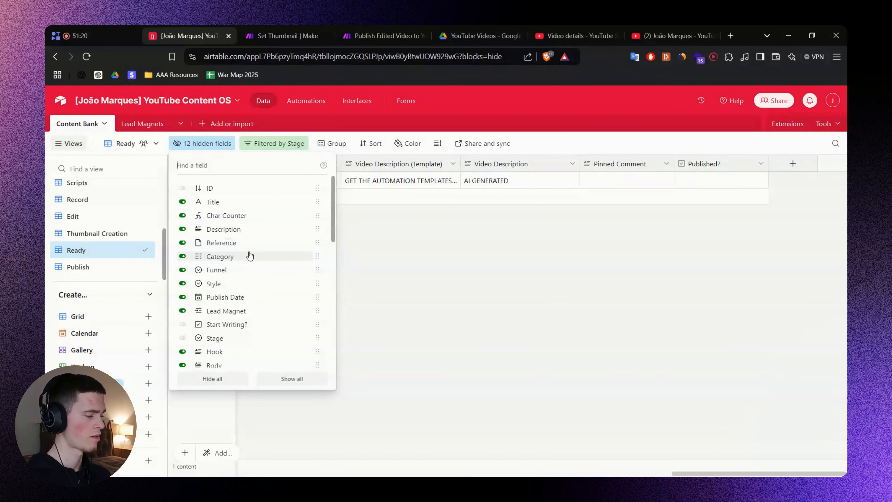
{"action": "scroll", "coordinate": [256, 253], "scroll_direction": "down", "scroll_amount": 6}
{"action": "scroll", "coordinate": [256, 253], "scroll_direction": "down", "scroll_amount": 3}
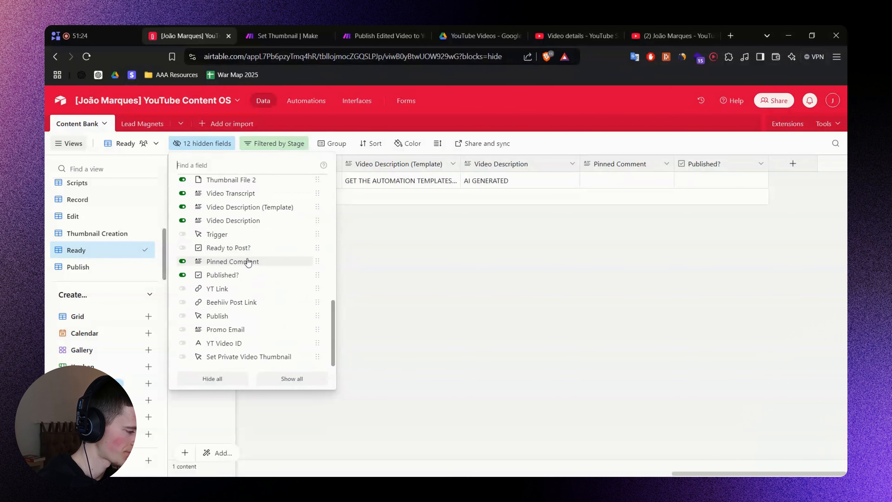
{"action": "left_click", "coordinate": [218, 235]}
{"action": "left_click", "coordinate": [695, 253]}
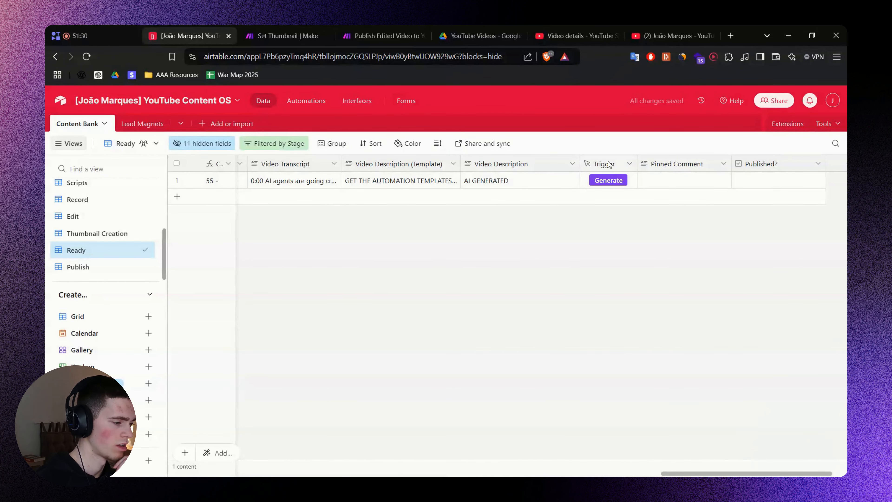
{"action": "left_click_drag", "start_coordinate": [609, 164], "coordinate": [461, 165]}
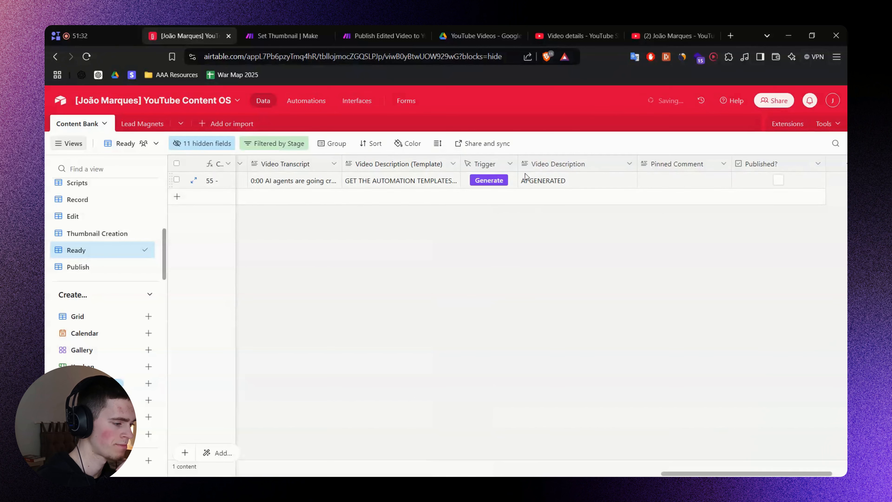
Rename the Trigger button field to 'Generate Assets'.
{"action": "left_click", "coordinate": [512, 164]}
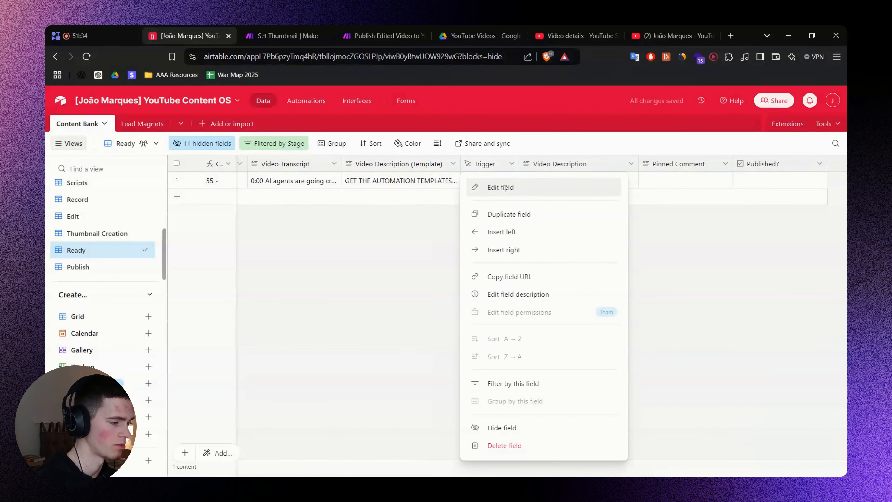
{"action": "left_click", "coordinate": [505, 188]}
{"action": "left_click", "coordinate": [475, 193]}
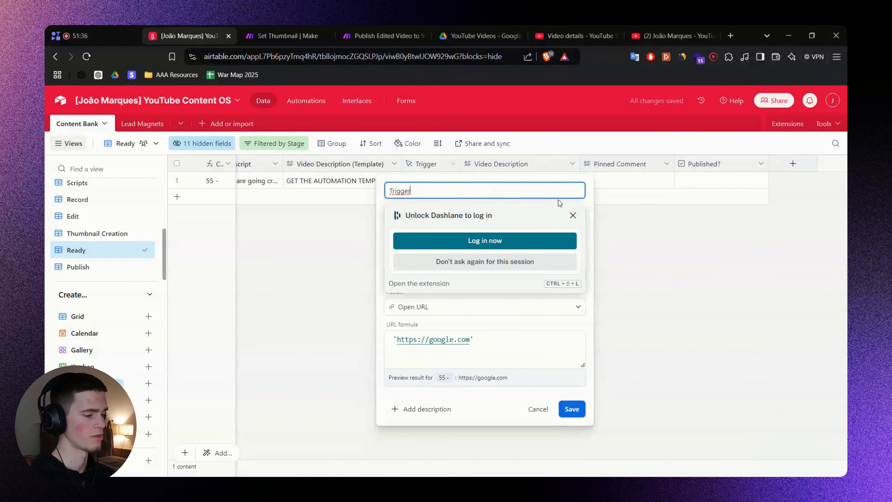
{"action": "left_click", "coordinate": [573, 215]}
{"action": "left_click", "coordinate": [441, 191]}
{"action": "left_click", "coordinate": [440, 190]}
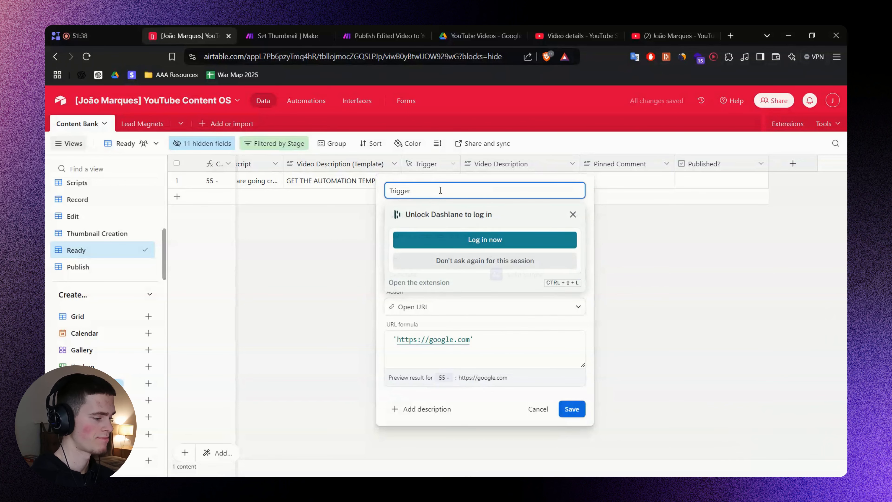
{"action": "key", "text": "ctrl+a"}
{"action": "type", "text": "Generate "}
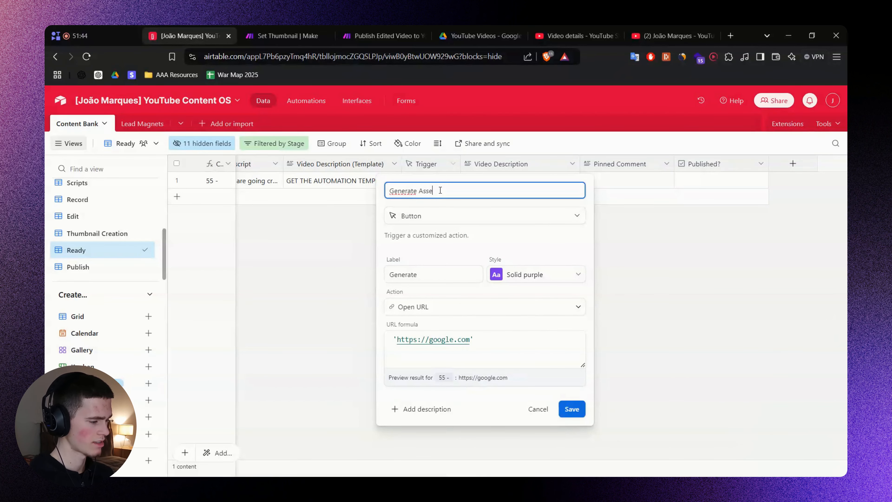
{"action": "type", "text": "Assets"}
{"action": "left_click", "coordinate": [446, 275]}
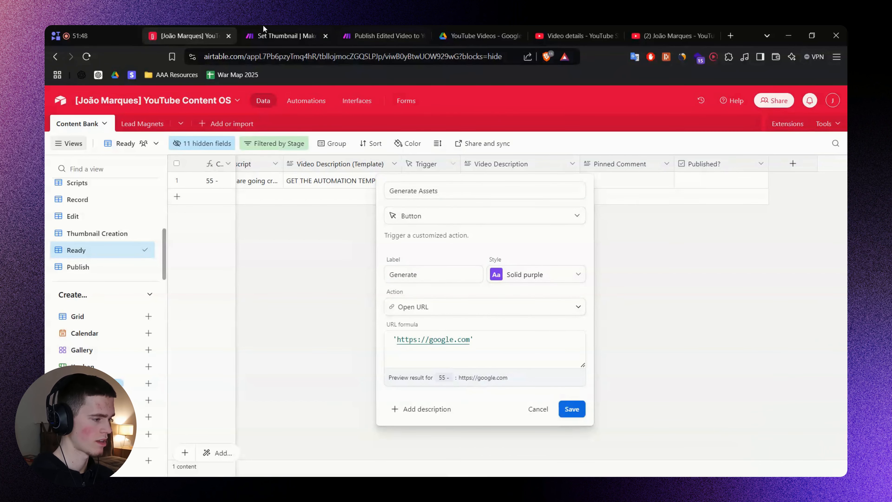
{"action": "left_click", "coordinate": [264, 31]}
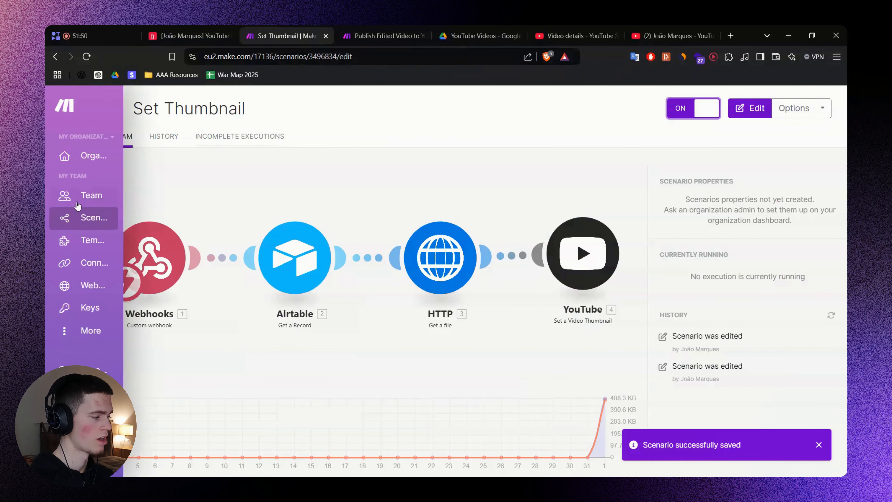
Create a new scenario triggered by a new Custom webhook 'YouTube Content OS Airtable - Generate Assets'.
{"action": "middle_click", "coordinate": [71, 217]}
{"action": "left_click_drag", "start_coordinate": [340, 26], "coordinate": [294, 26]}
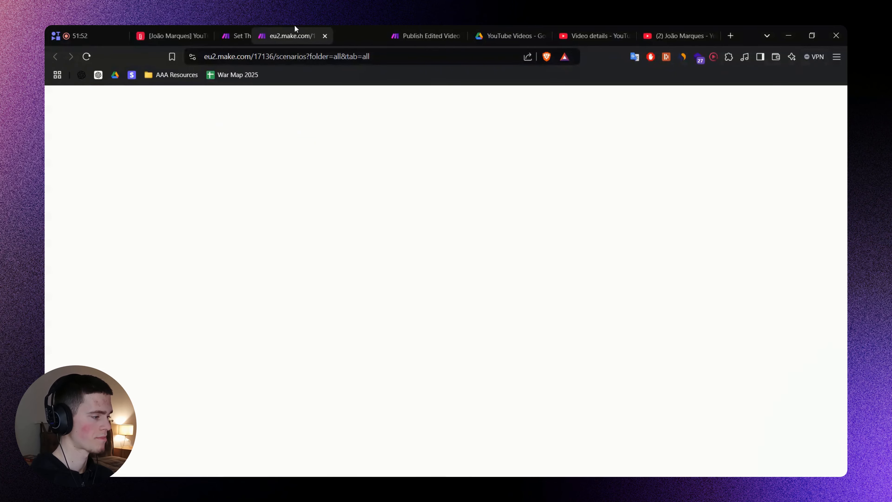
{"action": "type", "text": "Webhooks"}
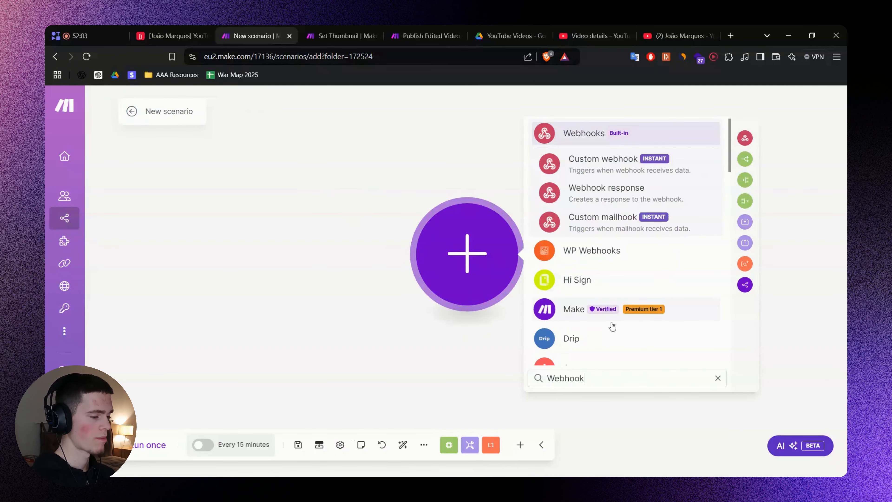
{"action": "left_click", "coordinate": [603, 160]}
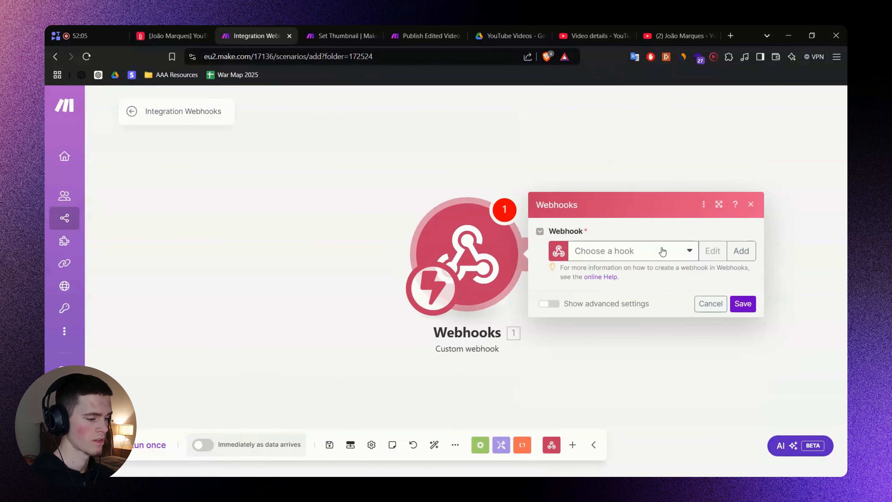
{"action": "left_click", "coordinate": [741, 250]}
{"action": "type", "text": "sets"}
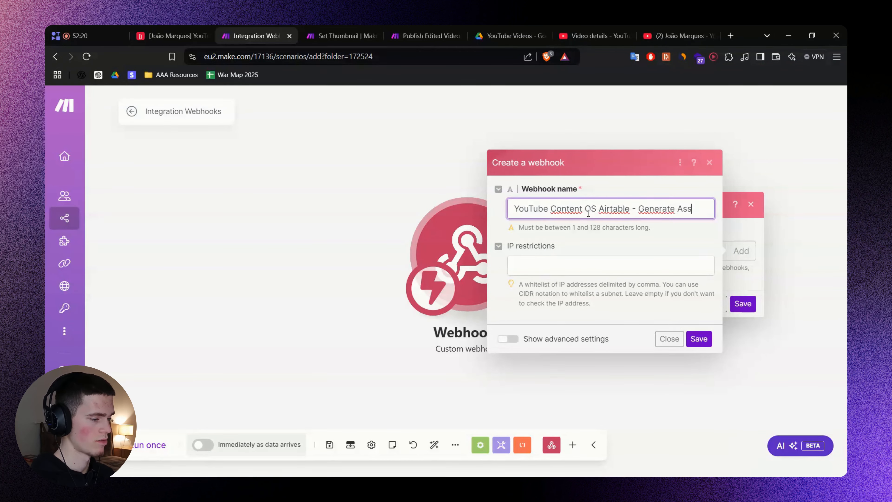
{"action": "left_click", "coordinate": [699, 338]}
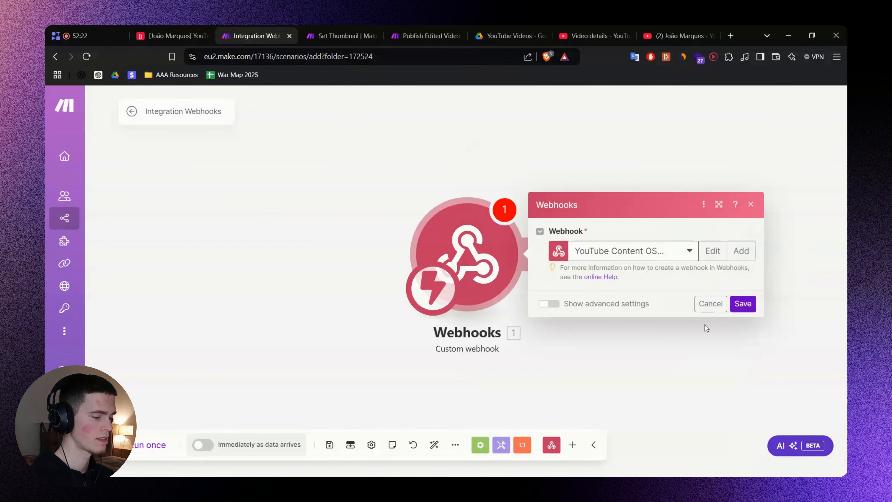
{"action": "left_click", "coordinate": [743, 343]}
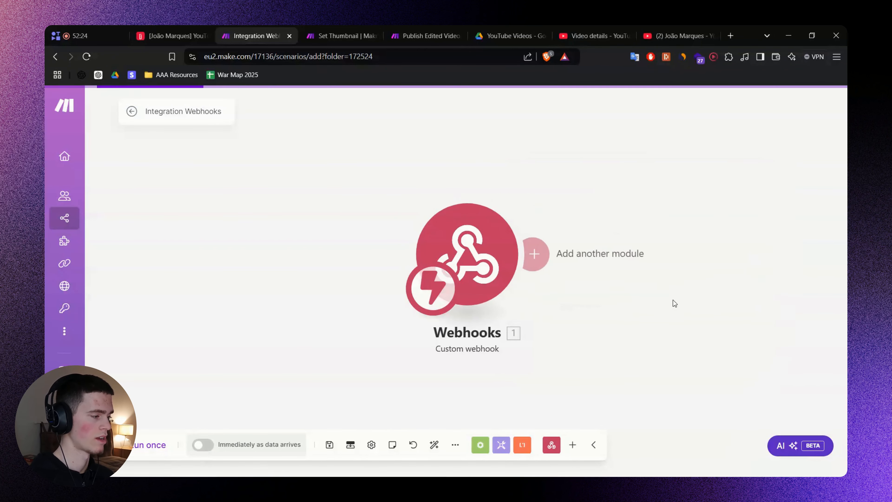
{"action": "left_click", "coordinate": [210, 37]}
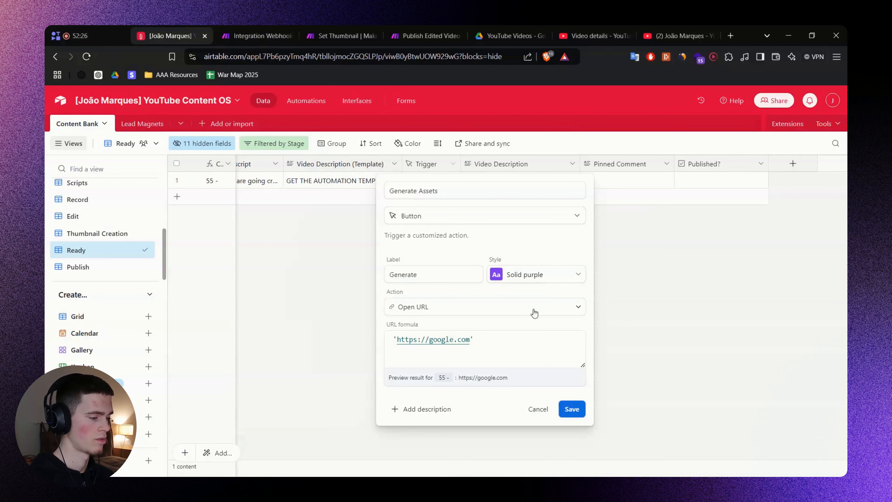
Copy the CONCATENATE webhook-URL formula from the Generate step on the FigJam flow diagram.
{"action": "key", "text": "alt+Tab"}
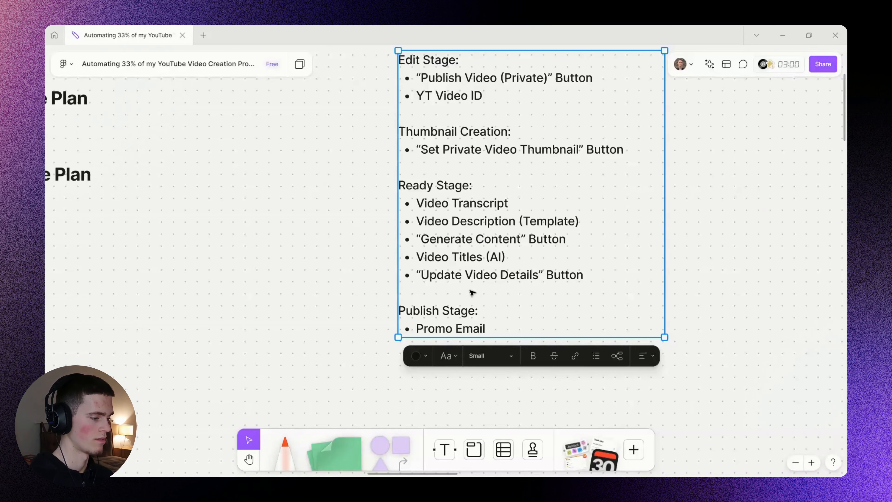
{"action": "left_click", "coordinate": [285, 278]}
{"action": "scroll", "coordinate": [296, 288], "scroll_direction": "down", "scroll_amount": 3}
{"action": "left_click_drag", "start_coordinate": [417, 225], "coordinate": [455, 72]}
{"action": "left_click_drag", "start_coordinate": [398, 340], "coordinate": [456, 196]}
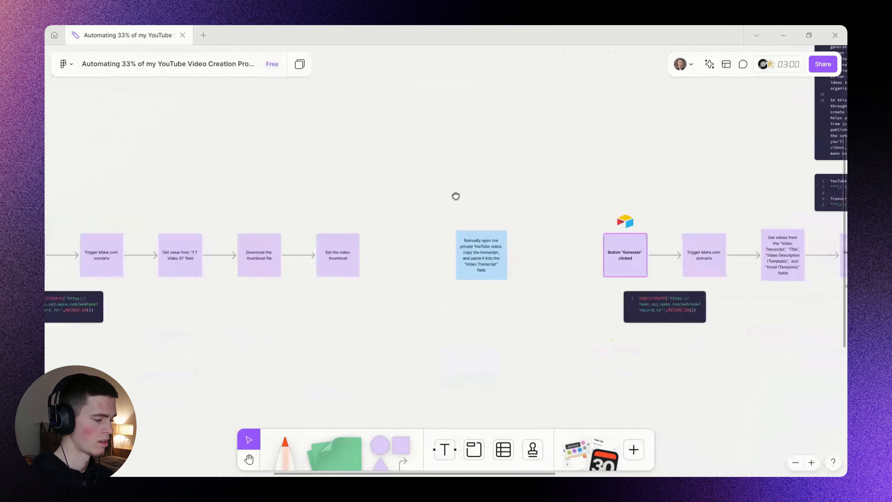
{"action": "left_click_drag", "start_coordinate": [709, 334], "coordinate": [518, 300]}
{"action": "scroll", "coordinate": [518, 301], "scroll_direction": "up", "scroll_amount": 3}
{"action": "scroll", "coordinate": [435, 256], "scroll_direction": "up", "scroll_amount": 3}
{"action": "double_click", "coordinate": [445, 232]}
{"action": "left_click", "coordinate": [456, 221]}
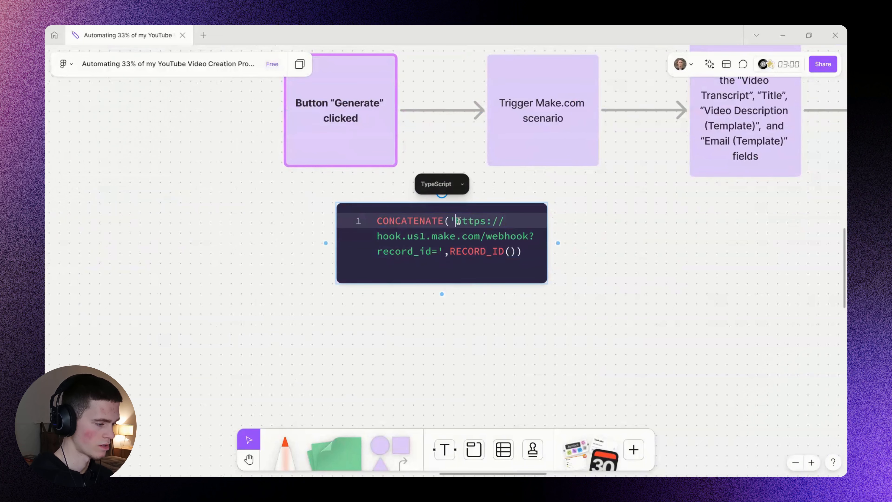
{"action": "key", "text": "ctrl+a"}
{"action": "key", "text": "ctrl+c"}
{"action": "key", "text": "alt+Tab"}
Paste the copied CONCATENATE formula into the Generate Assets button and delete the old us1 webhook URL.
{"action": "left_click", "coordinate": [550, 358]}
{"action": "key", "text": "ctrl+a"}
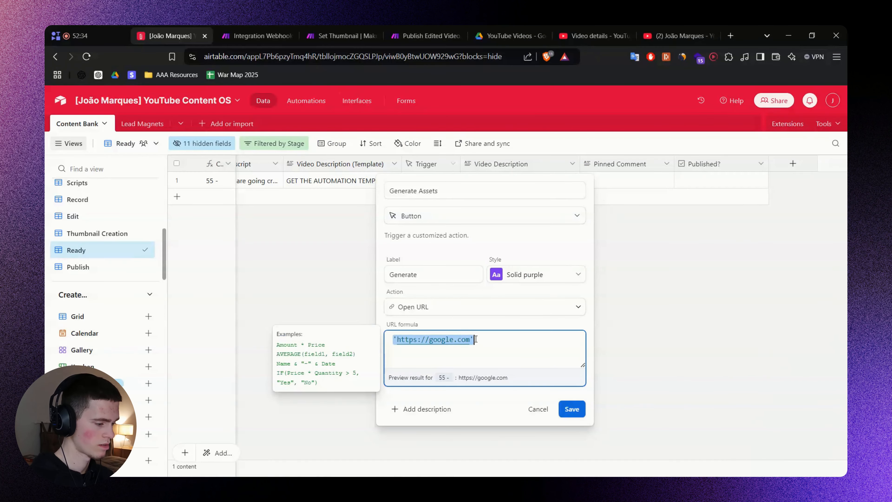
{"action": "key", "text": "ctrl+v"}
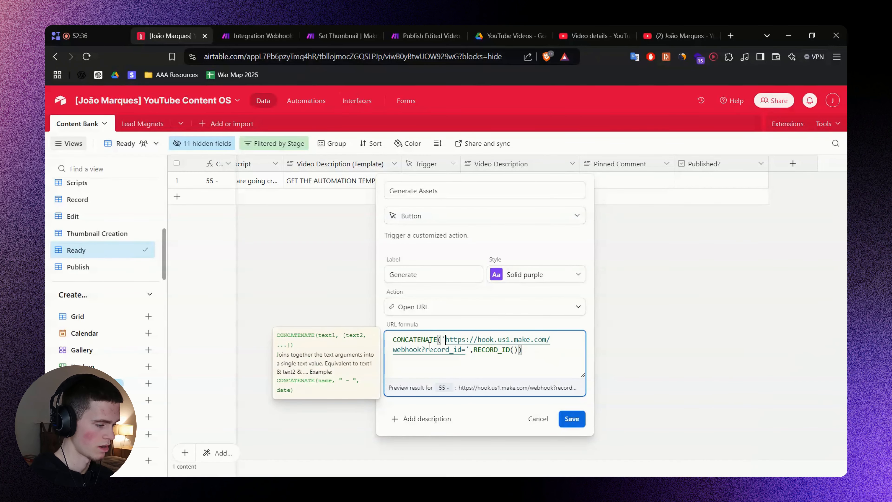
{"action": "left_click_drag", "start_coordinate": [445, 339], "coordinate": [422, 349]}
{"action": "key", "text": "BackSpace"}
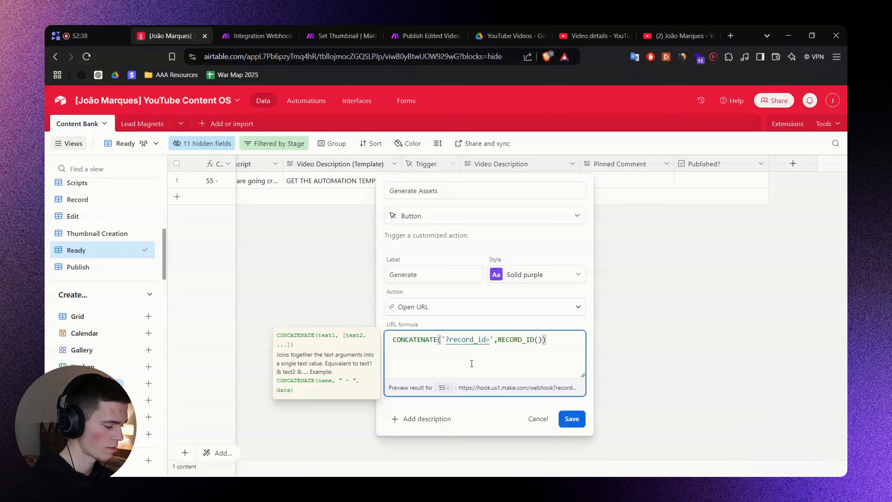
Insert the new eu2 webhook URL, save the button field, and widen the Generate Assets column.
{"action": "key", "text": "super+v"}
{"action": "key", "text": "Down"}
{"action": "key", "text": "Return"}
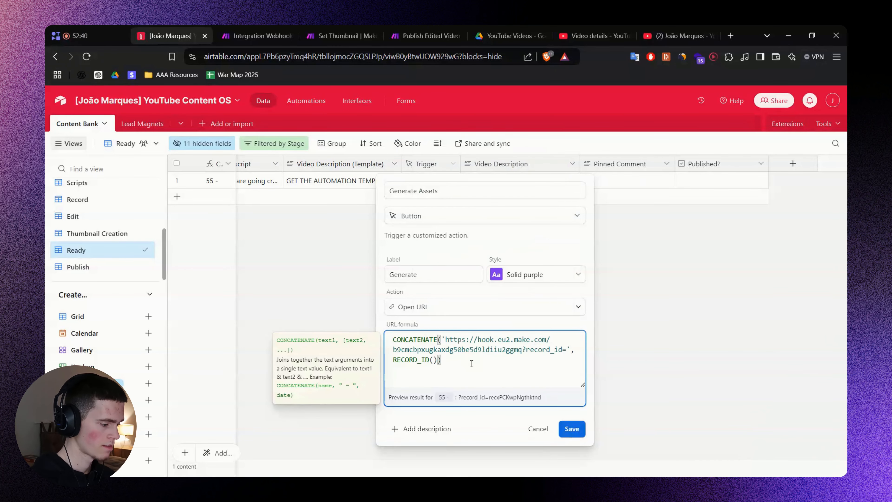
{"action": "double_click", "coordinate": [544, 350]}
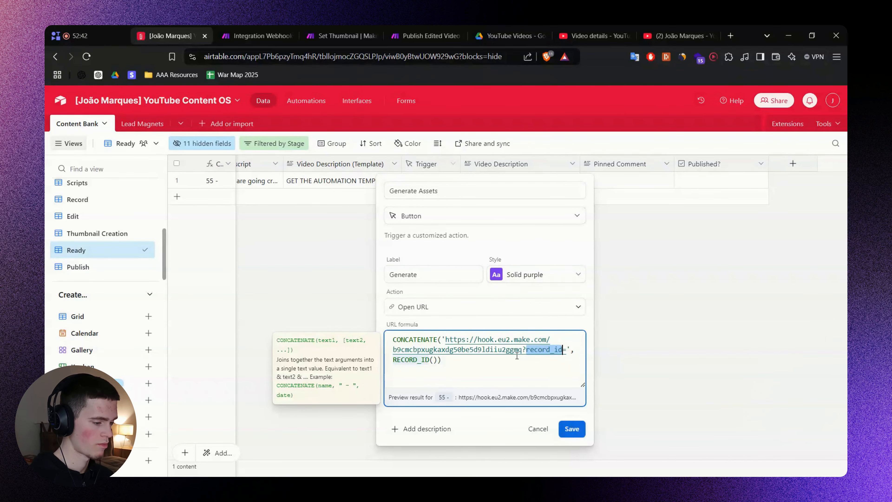
{"action": "left_click", "coordinate": [421, 359]}
{"action": "left_click", "coordinate": [572, 429]}
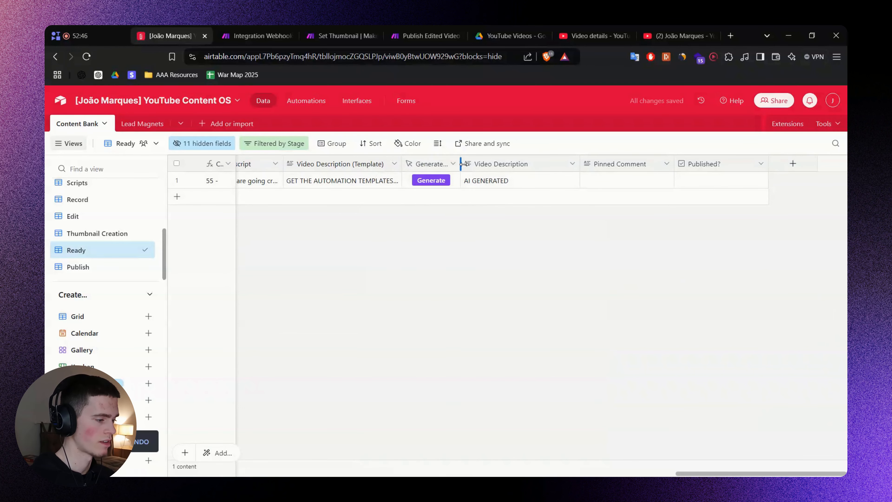
{"action": "left_click_drag", "start_coordinate": [461, 164], "coordinate": [482, 166]}
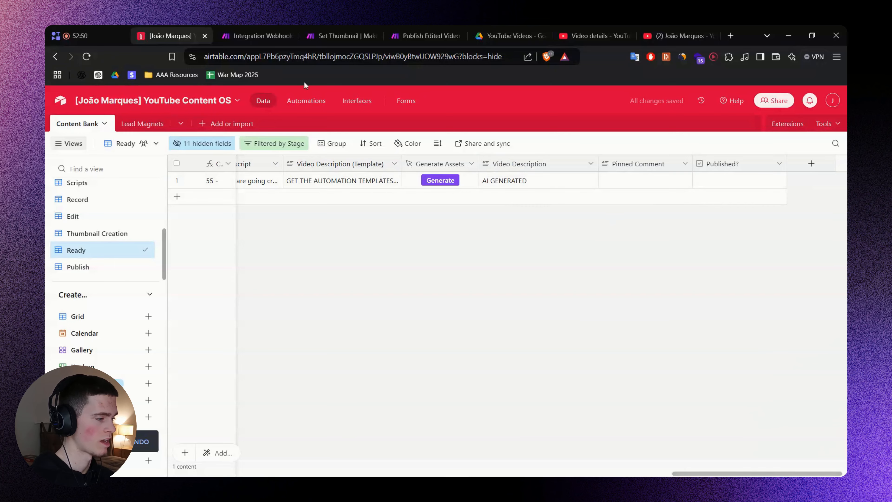
Set the Make webhook scenario listening and fire Generate Assets for the record in Airtable.
{"action": "left_click", "coordinate": [256, 35]}
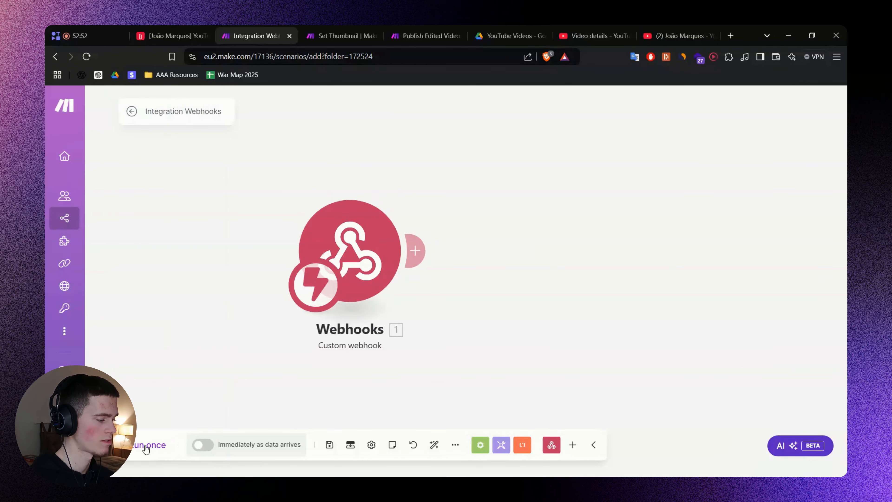
{"action": "left_click", "coordinate": [147, 445]}
{"action": "left_click", "coordinate": [172, 36]}
{"action": "left_click", "coordinate": [441, 179]}
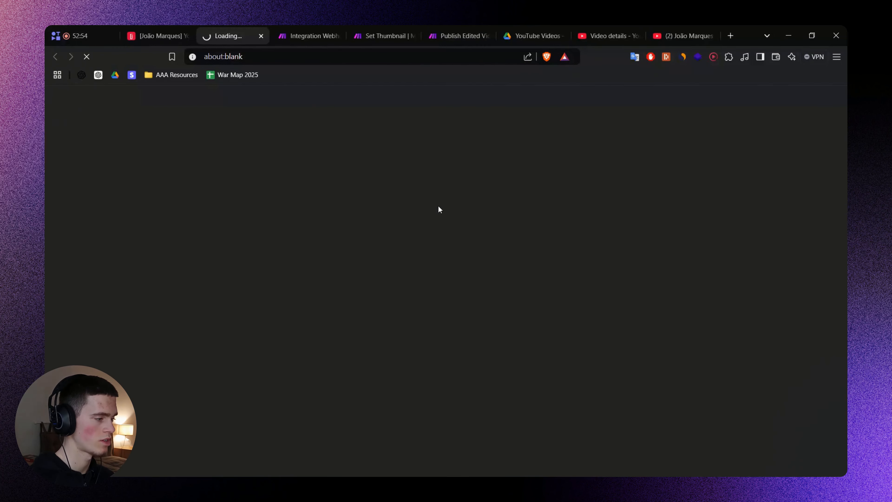
Check the webhook's received bundle with record_id in Make, then return to Airtable.
{"action": "key", "text": "ctrl+w"}
{"action": "left_click", "coordinate": [253, 41]}
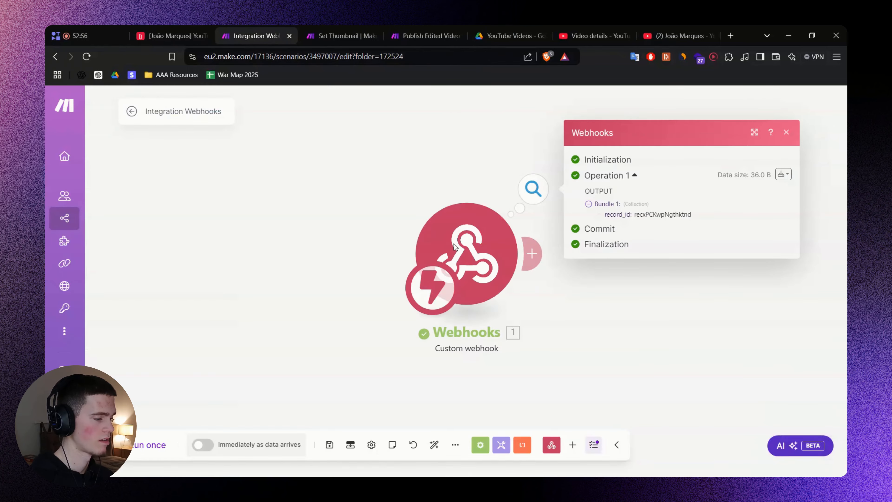
{"action": "left_click_drag", "start_coordinate": [661, 291], "coordinate": [433, 290]}
{"action": "left_click", "coordinate": [170, 34]}
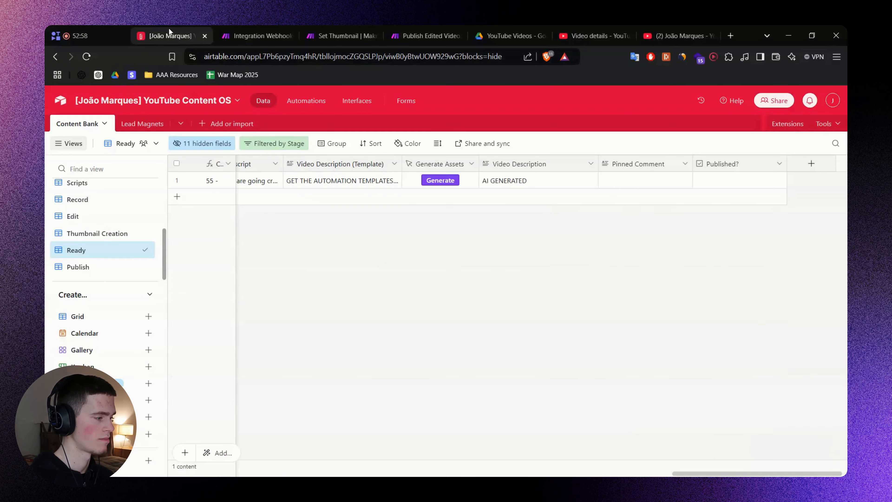
Copy the 'Video Titles (AI)' field name from the new Airtable fields note in FigJam.
{"action": "key", "text": "alt+Tab"}
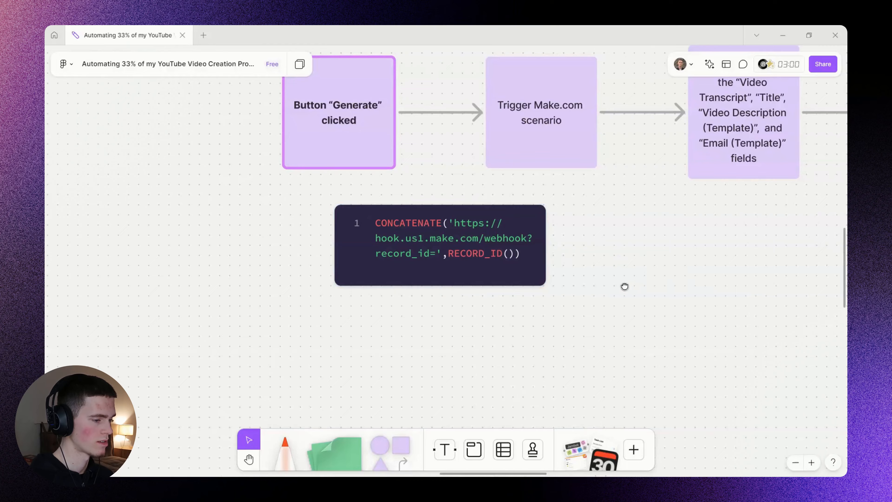
{"action": "left_click_drag", "start_coordinate": [624, 287], "coordinate": [496, 277]}
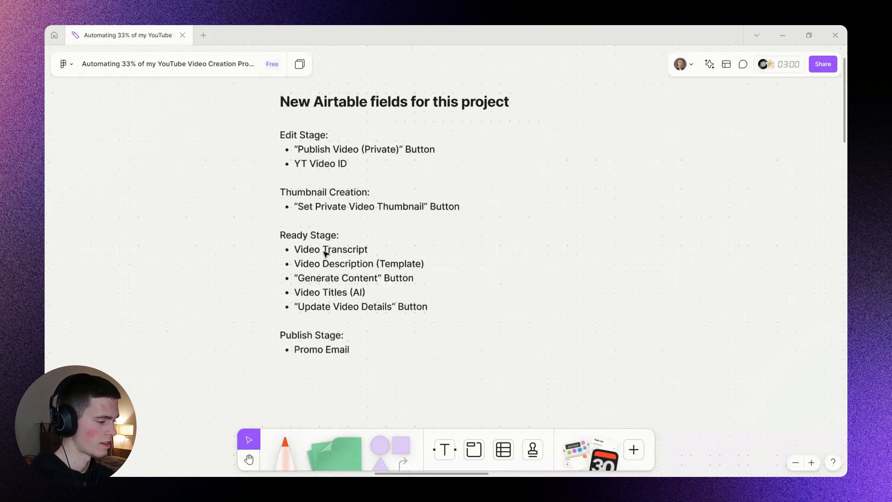
{"action": "left_click", "coordinate": [303, 251]}
{"action": "double_click", "coordinate": [306, 292]}
{"action": "left_click_drag", "start_coordinate": [319, 296], "coordinate": [377, 296]}
{"action": "key", "text": "ctrl+c"}
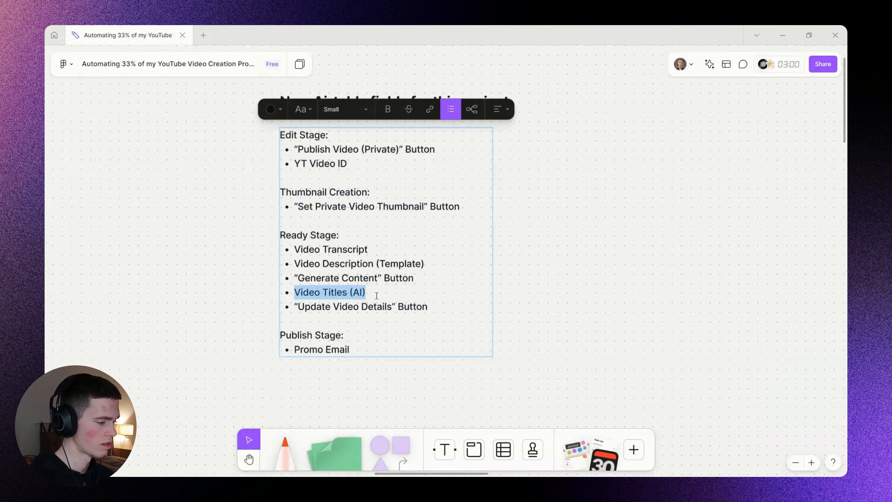
{"action": "left_click", "coordinate": [480, 293]}
{"action": "key", "text": "alt+Tab"}
{"action": "key", "text": "alt+Tab"}
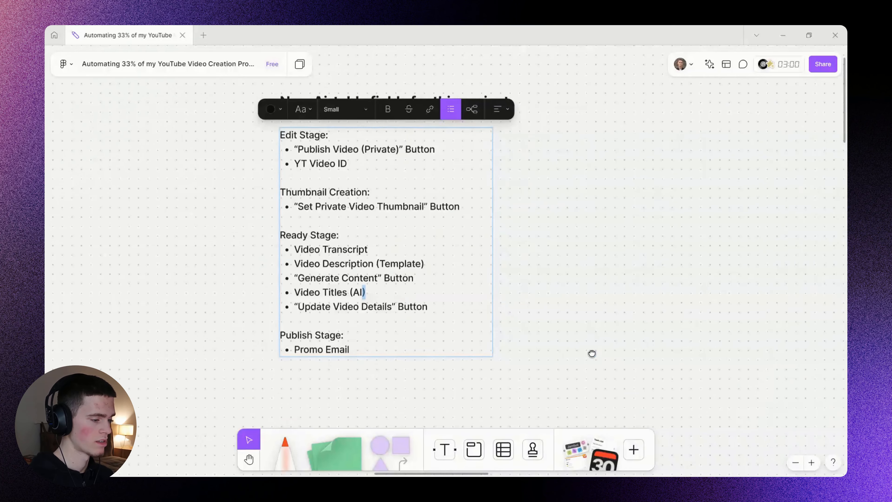
{"action": "key", "text": "Escape"}
{"action": "key", "text": "alt+Tab"}
Glance at the Make scenario and Airtable, then pan the FigJam board to the flowchart.
{"action": "left_click", "coordinate": [294, 28]}
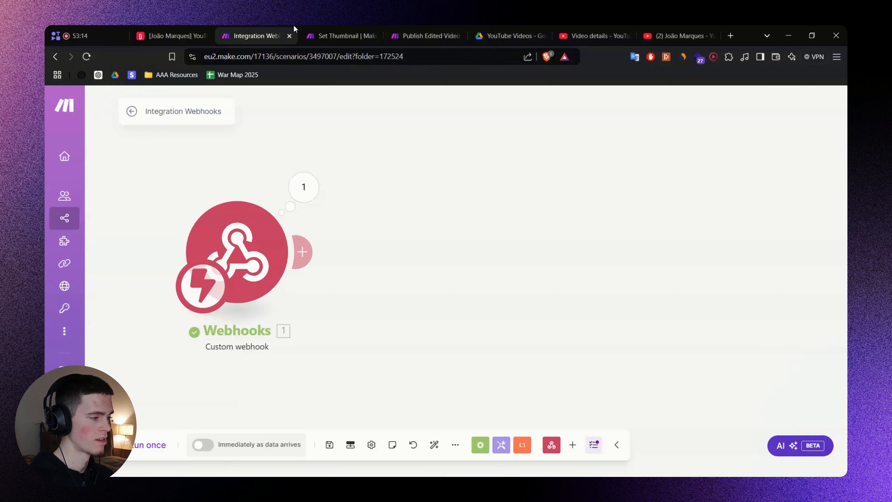
{"action": "left_click", "coordinate": [205, 30]}
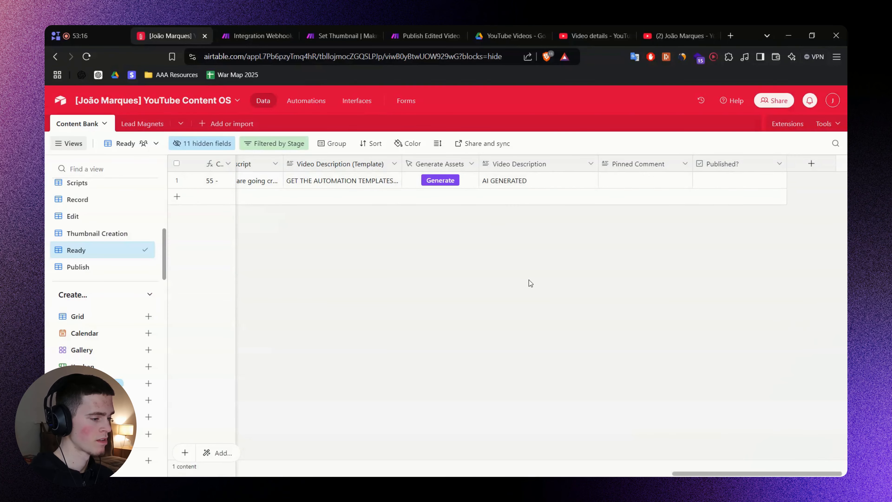
{"action": "key", "text": "alt+Tab"}
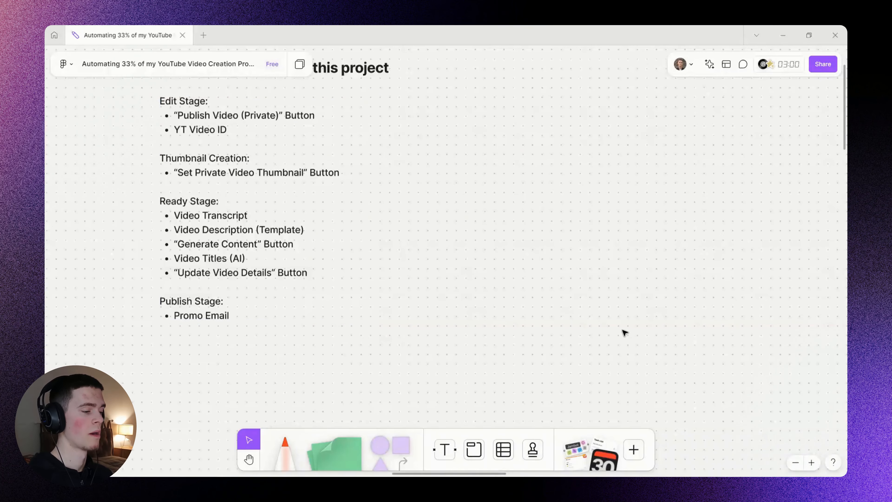
{"action": "scroll", "coordinate": [614, 337], "scroll_direction": "down", "scroll_amount": 5}
{"action": "scroll", "coordinate": [614, 336], "scroll_direction": "down", "scroll_amount": 3}
{"action": "left_click_drag", "start_coordinate": [617, 321], "coordinate": [434, 134]}
{"action": "left_click_drag", "start_coordinate": [512, 213], "coordinate": [380, 143]}
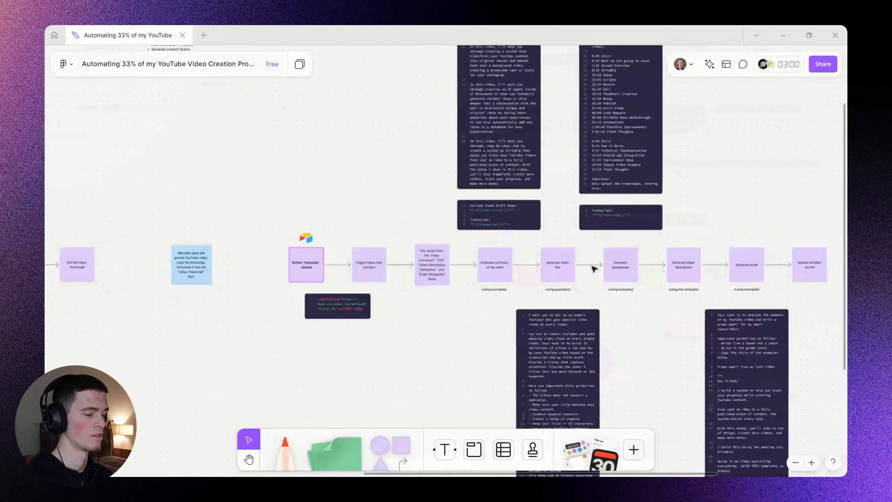
{"action": "scroll", "coordinate": [630, 288], "scroll_direction": "up", "scroll_amount": 3}
{"action": "left_click_drag", "start_coordinate": [622, 270], "coordinate": [460, 255]}
Review the five Generate steps and prompt blocks, then pan back to the fields list.
{"action": "left_click_drag", "start_coordinate": [223, 192], "coordinate": [638, 287]}
{"action": "left_click", "coordinate": [521, 313]}
{"action": "left_click_drag", "start_coordinate": [626, 123], "coordinate": [305, 346]}
{"action": "left_click", "coordinate": [217, 342]}
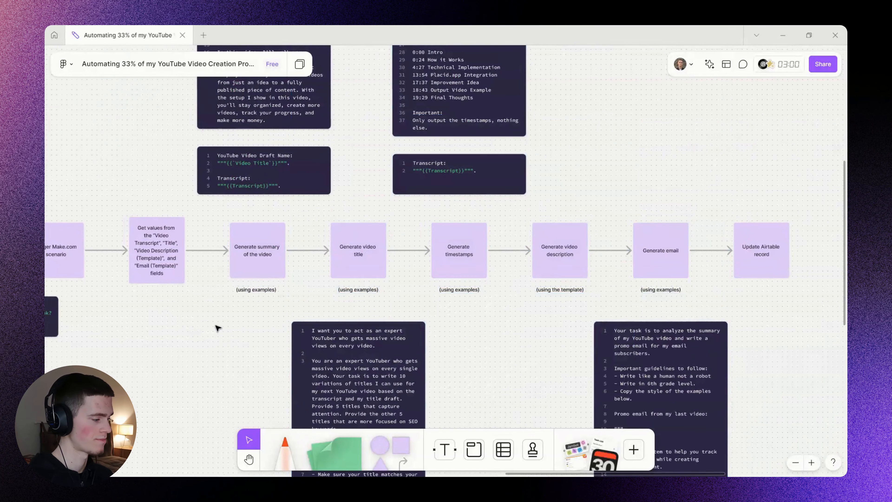
{"action": "left_click_drag", "start_coordinate": [162, 286], "coordinate": [566, 353]}
{"action": "left_click_drag", "start_coordinate": [365, 137], "coordinate": [562, 311]}
{"action": "scroll", "coordinate": [318, 125], "scroll_direction": "up", "scroll_amount": 3}
{"action": "left_click_drag", "start_coordinate": [319, 126], "coordinate": [315, 154]}
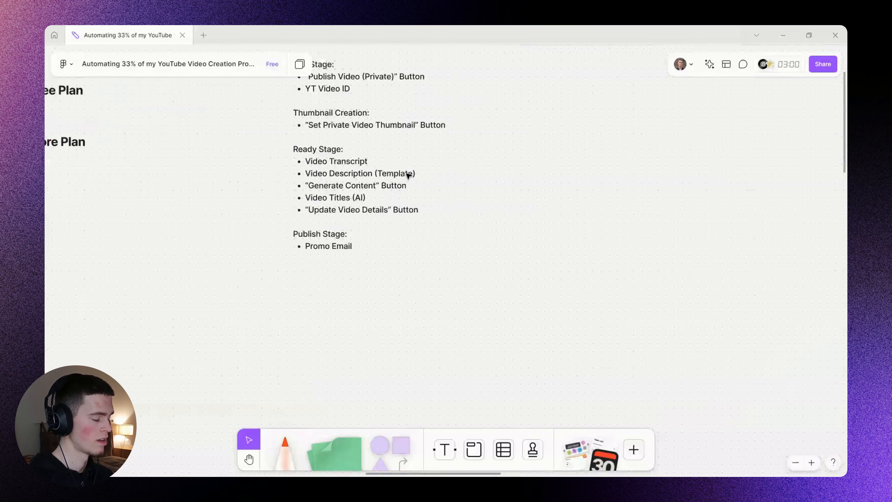
{"action": "left_click_drag", "start_coordinate": [439, 184], "coordinate": [437, 193]}
Create a Long text field named 'Video Titles (AI)' and drag it after the Generate Assets column.
{"action": "key", "text": "alt+Tab"}
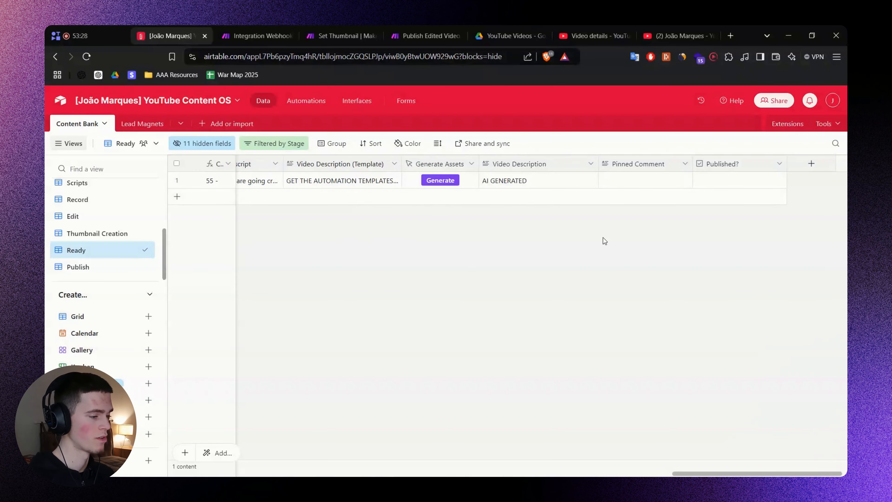
{"action": "left_click", "coordinate": [811, 163]}
{"action": "key", "text": "ctrl+v"}
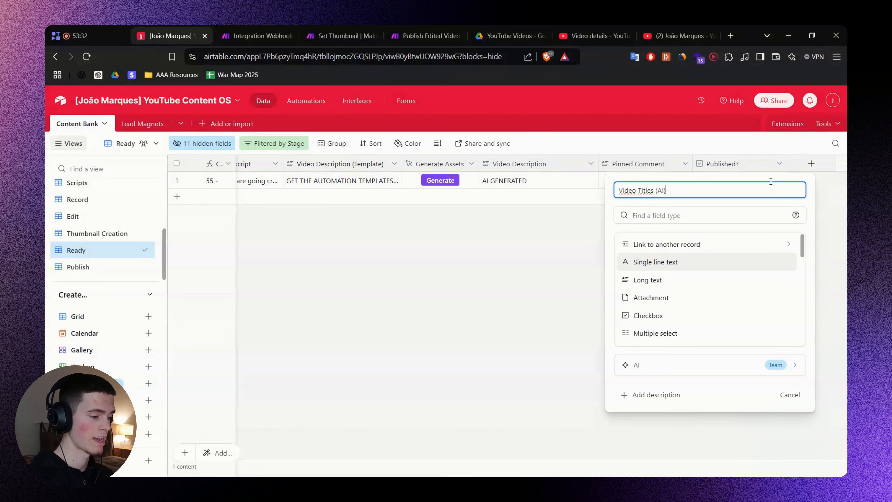
{"action": "key", "text": "Tab"}
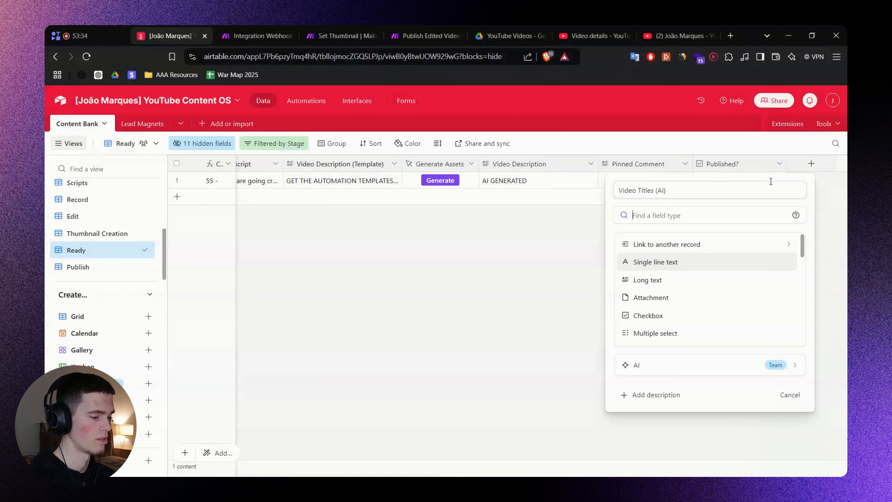
{"action": "left_click", "coordinate": [668, 281]}
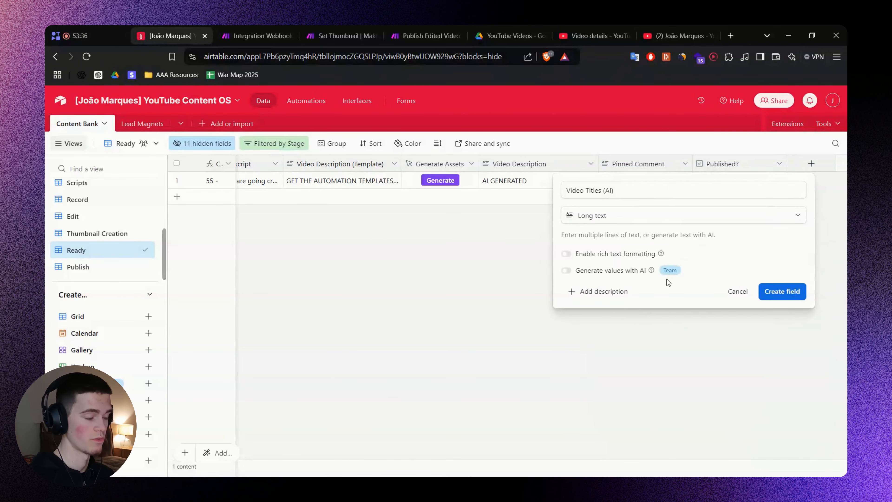
{"action": "left_click", "coordinate": [786, 291]}
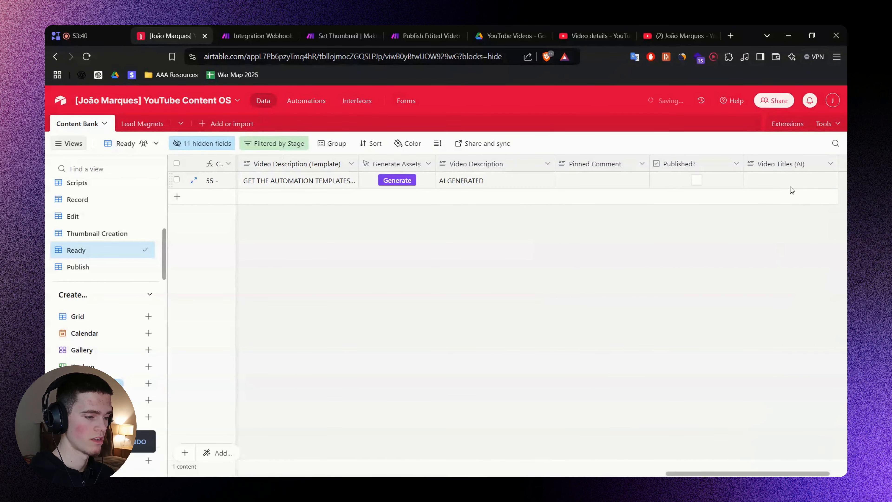
{"action": "left_click_drag", "start_coordinate": [789, 163], "coordinate": [435, 165]}
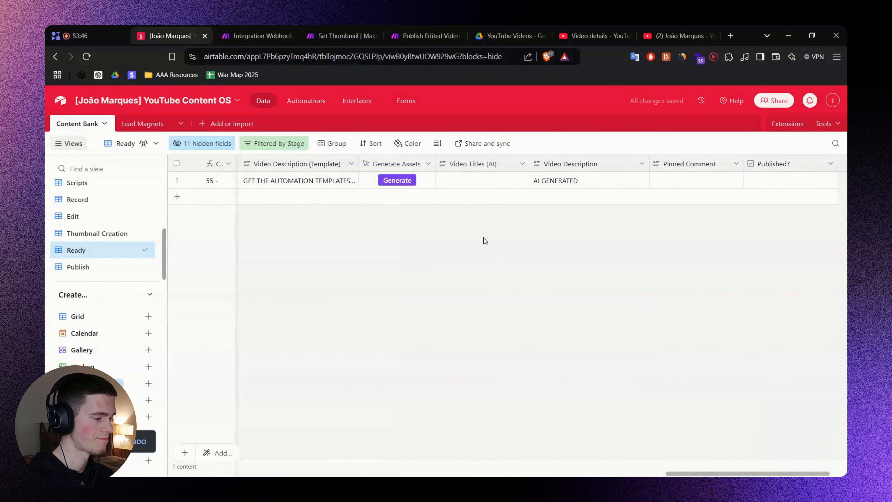
{"action": "key", "text": "alt+Tab"}
{"action": "triple_click", "coordinate": [350, 222]}
{"action": "double_click", "coordinate": [347, 223]}
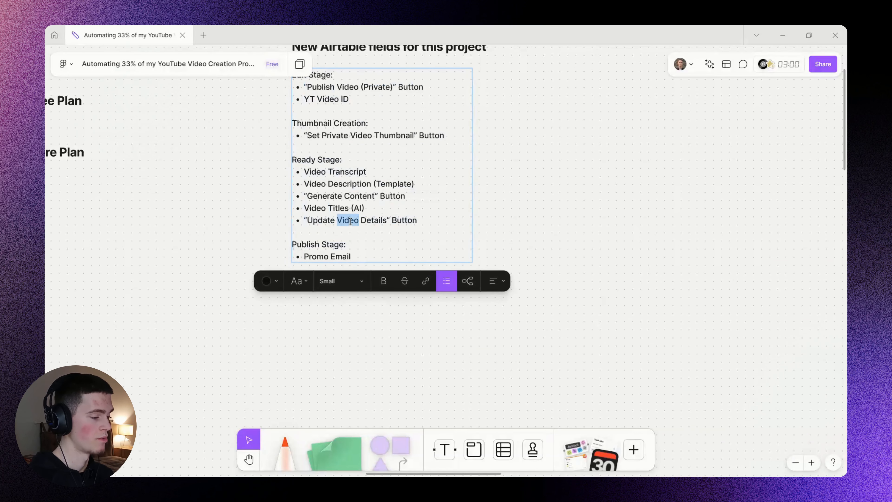
{"action": "left_click", "coordinate": [329, 222]}
{"action": "mouse_move", "coordinate": [328, 222]}
{"action": "left_mouse_down"}
{"action": "mouse_move", "coordinate": [393, 223]}
{"action": "mouse_move", "coordinate": [338, 224]}
{"action": "left_mouse_up"}
{"action": "left_click", "coordinate": [386, 220]}
{"action": "left_click", "coordinate": [512, 224]}
{"action": "left_click", "coordinate": [563, 240]}
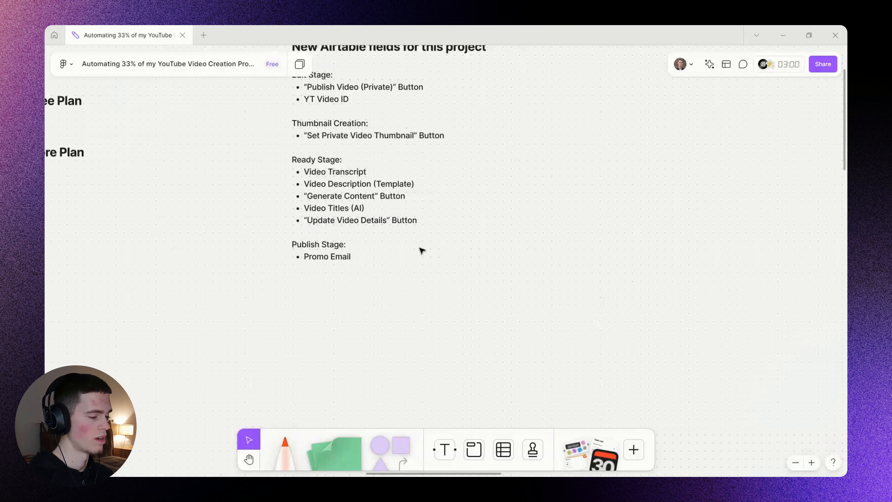
{"action": "left_click", "coordinate": [340, 219]}
{"action": "double_click", "coordinate": [340, 219]}
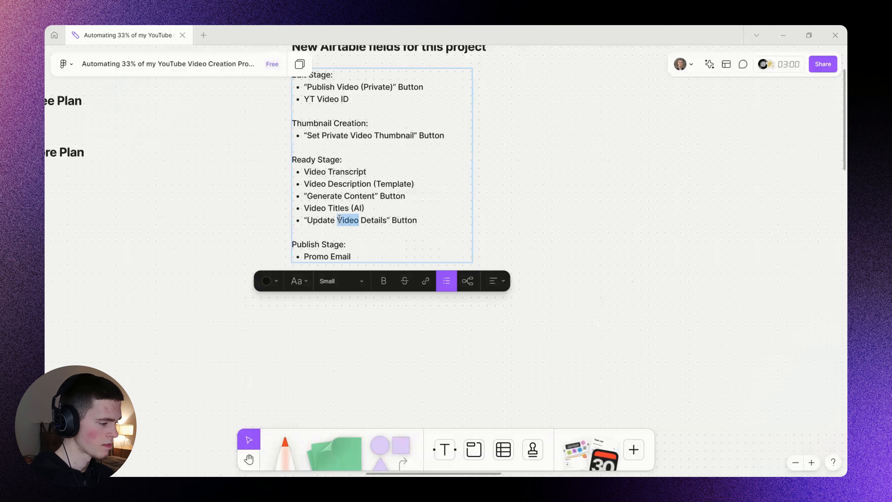
{"action": "double_click", "coordinate": [318, 256]}
{"action": "left_click_drag", "start_coordinate": [318, 257], "coordinate": [352, 253]}
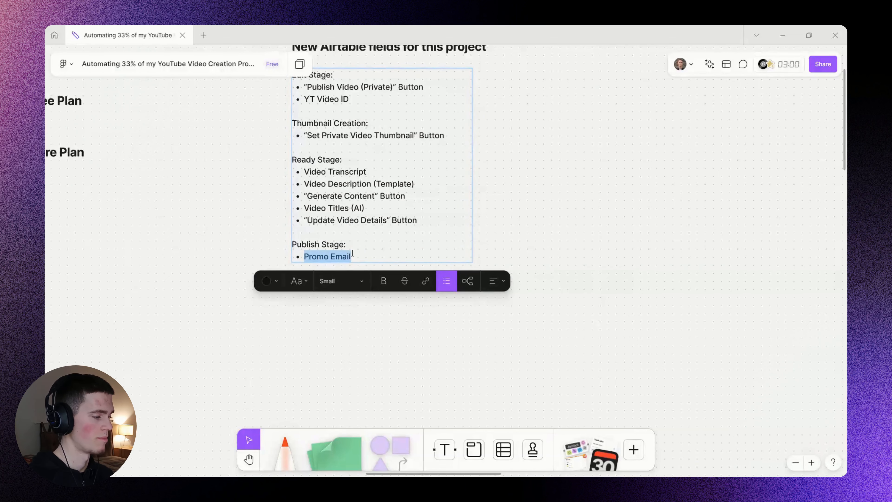
{"action": "key", "text": "alt+Tab"}
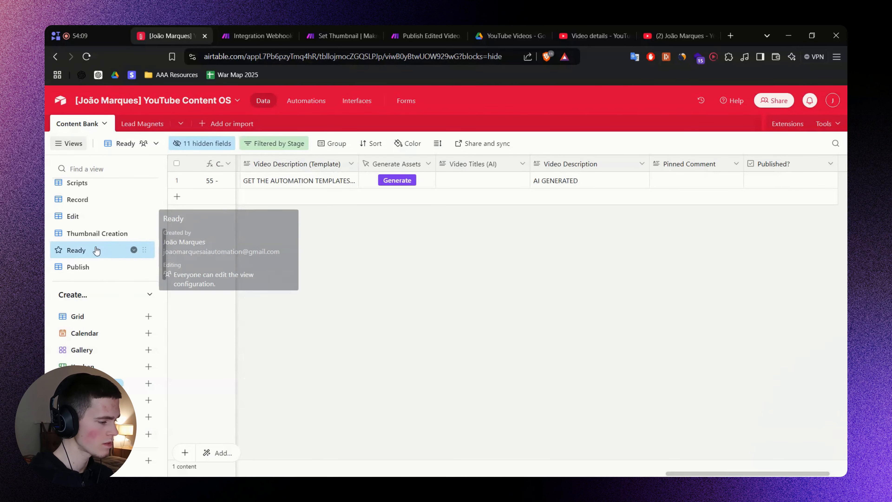
{"action": "left_click", "coordinate": [92, 267]}
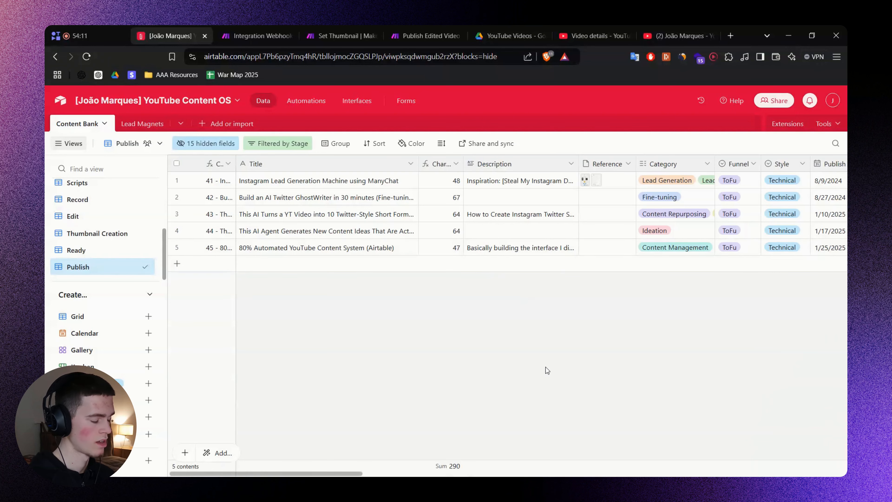
{"action": "scroll", "coordinate": [707, 420], "scroll_direction": "right", "scroll_amount": 10}
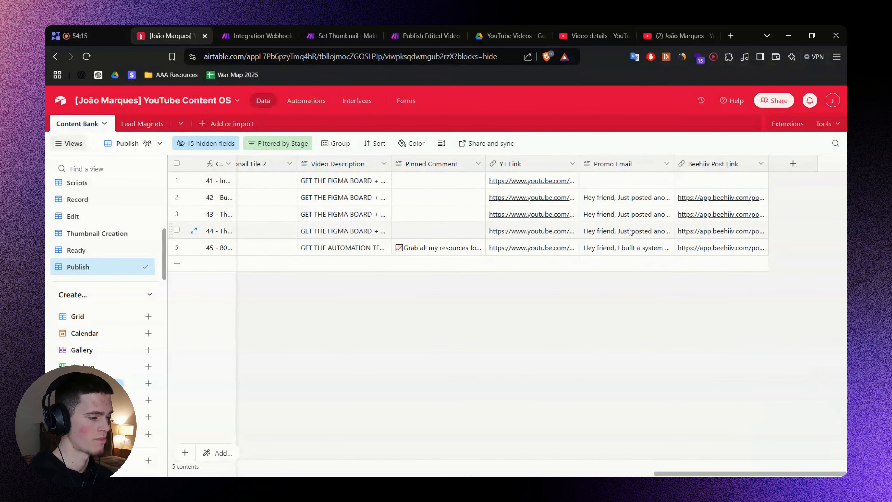
{"action": "right_click", "coordinate": [626, 167]}
{"action": "left_click", "coordinate": [603, 186]}
{"action": "key", "text": "Escape"}
{"action": "left_click", "coordinate": [133, 251]}
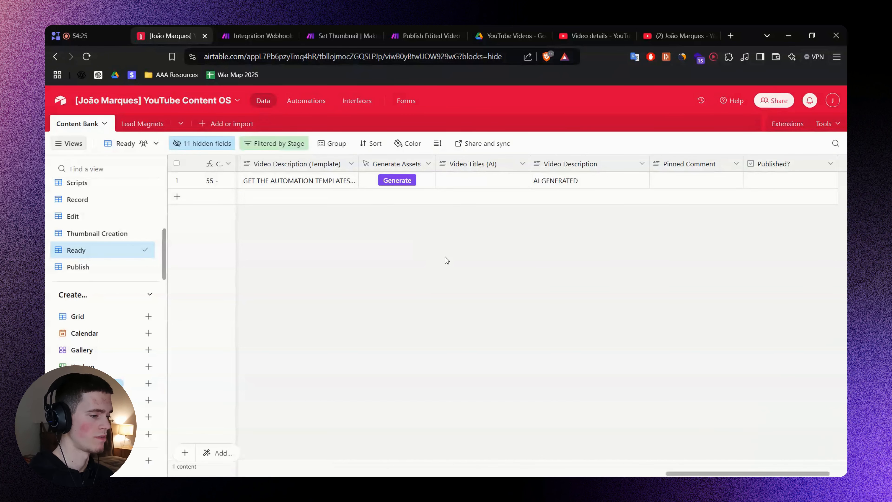
Go from the Make scenario back to the FigJam board and scroll to the flowchart.
{"action": "left_click", "coordinate": [249, 32]}
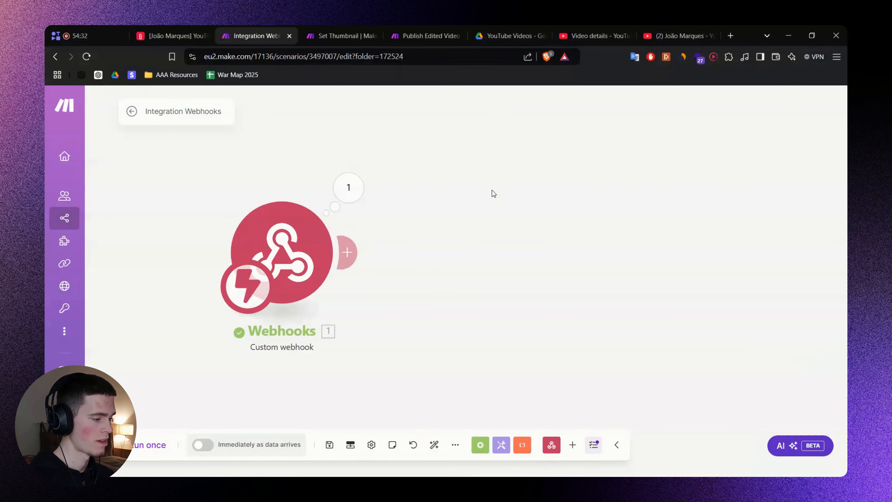
{"action": "key", "text": "alt+Tab"}
{"action": "scroll", "coordinate": [555, 292], "scroll_direction": "down", "scroll_amount": 5}
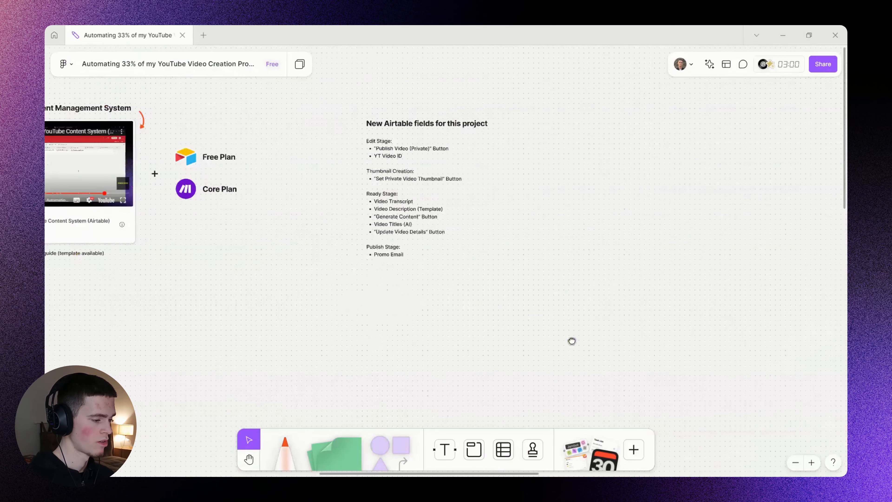
{"action": "scroll", "coordinate": [555, 279], "scroll_direction": "right", "scroll_amount": 5}
{"action": "scroll", "coordinate": [579, 267], "scroll_direction": "up", "scroll_amount": 5}
{"action": "scroll", "coordinate": [610, 255], "scroll_direction": "right", "scroll_amount": 5}
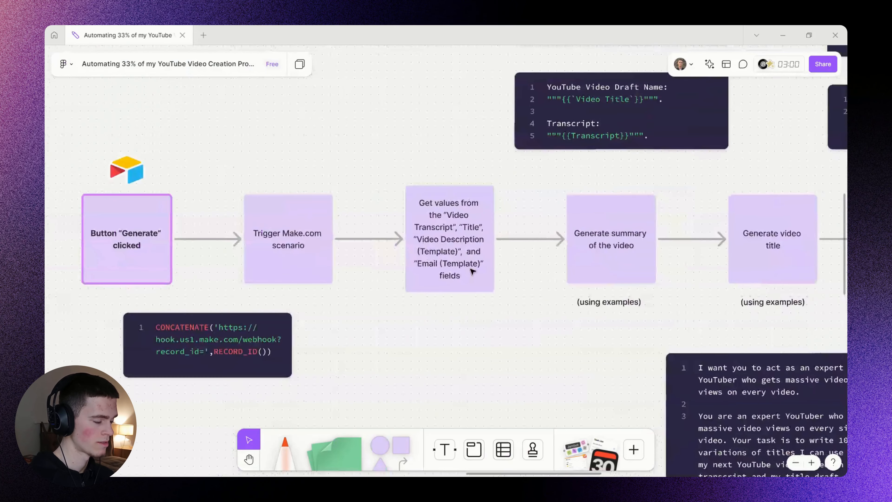
Review the fields listed in the Get values step: Video Transcript, Title, Video Description (Template).
{"action": "double_click", "coordinate": [443, 214]}
{"action": "left_click", "coordinate": [506, 279]}
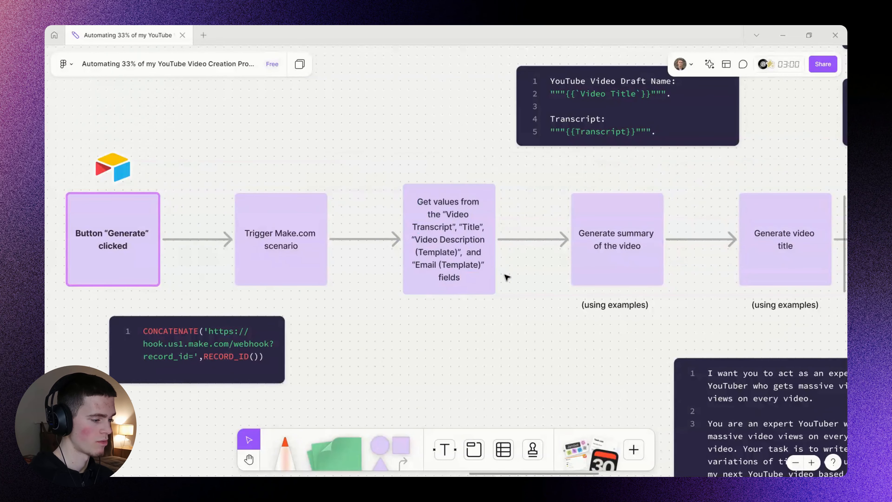
{"action": "scroll", "coordinate": [460, 218], "scroll_direction": "up", "scroll_amount": 3}
{"action": "left_click", "coordinate": [459, 213]}
{"action": "left_click", "coordinate": [458, 213]}
{"action": "double_click", "coordinate": [459, 213]}
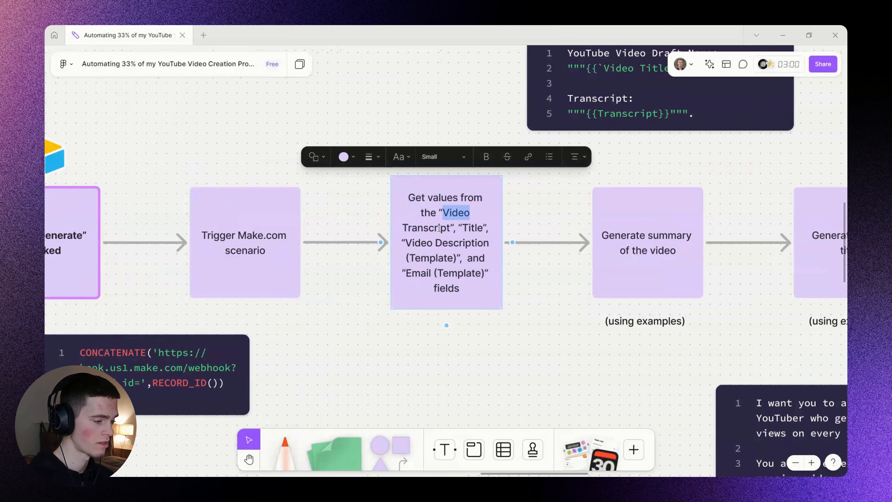
{"action": "left_click_drag", "start_coordinate": [459, 213], "coordinate": [451, 229]}
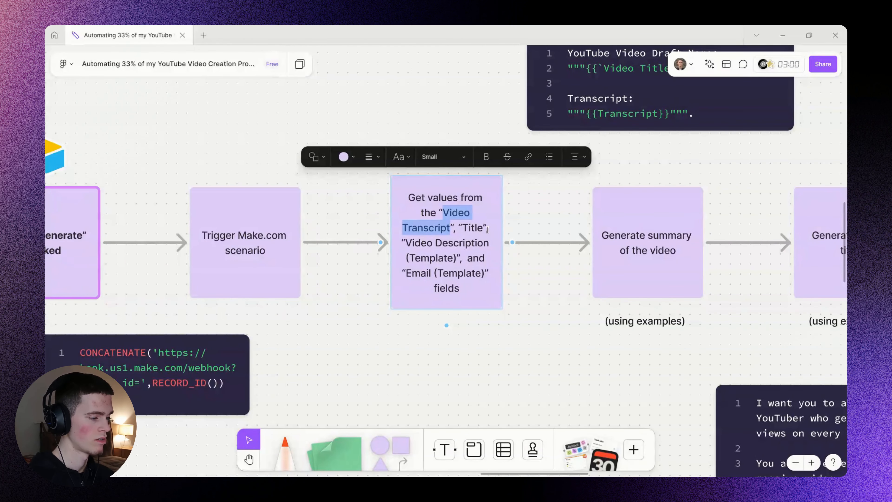
{"action": "double_click", "coordinate": [473, 227]}
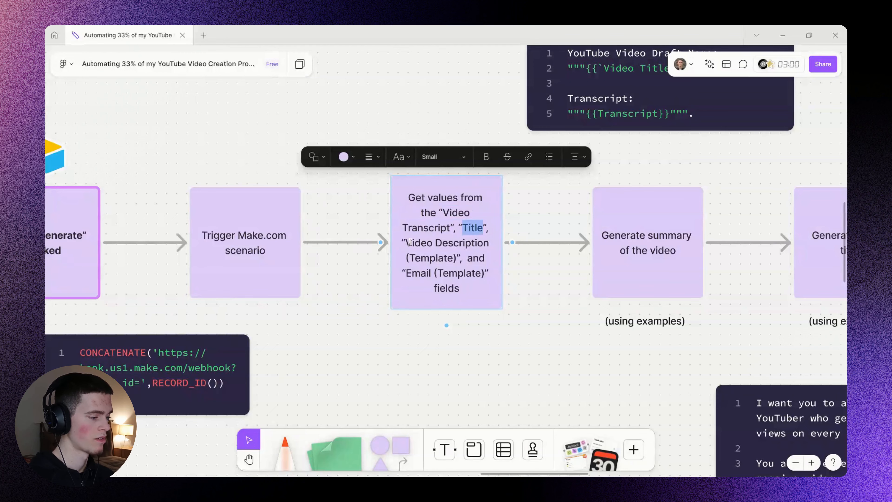
{"action": "left_click_drag", "start_coordinate": [408, 243], "coordinate": [454, 260]}
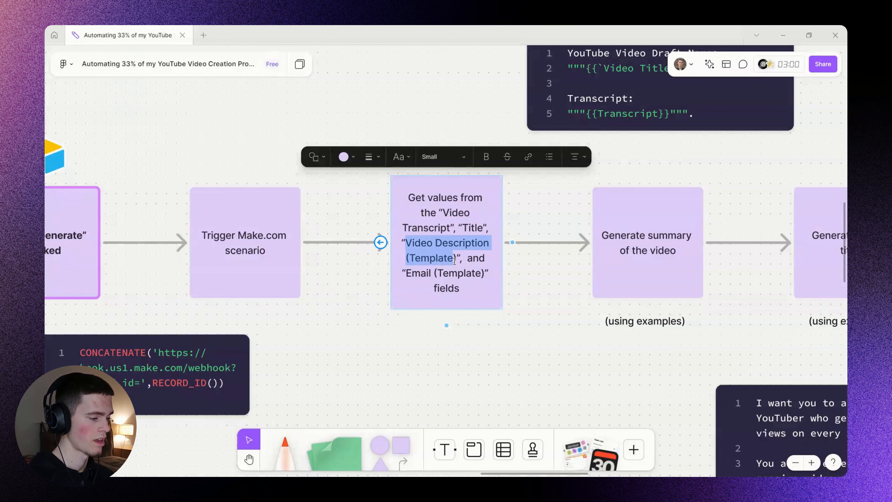
{"action": "left_click", "coordinate": [449, 272]}
{"action": "key", "text": "Escape"}
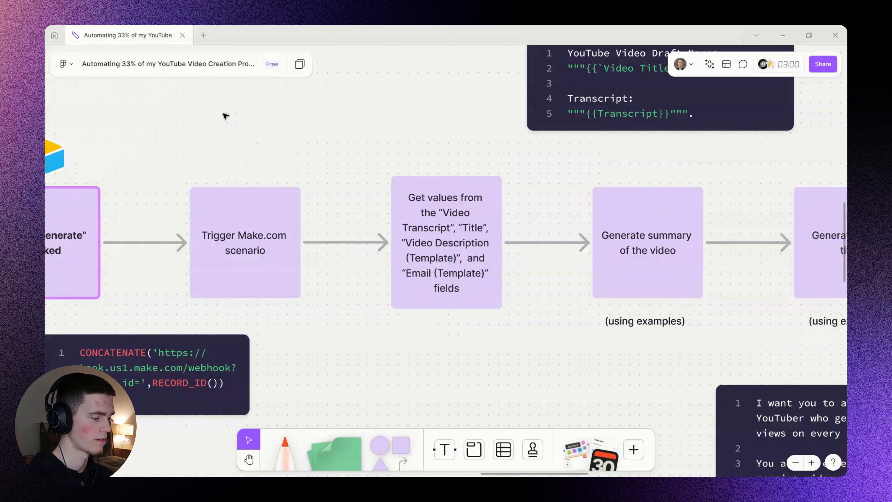
Delete the Email (Template) line from the Get values step note.
{"action": "scroll", "coordinate": [410, 260], "scroll_direction": "down", "scroll_amount": 5}
{"action": "scroll", "coordinate": [301, 157], "scroll_direction": "up", "scroll_amount": 5}
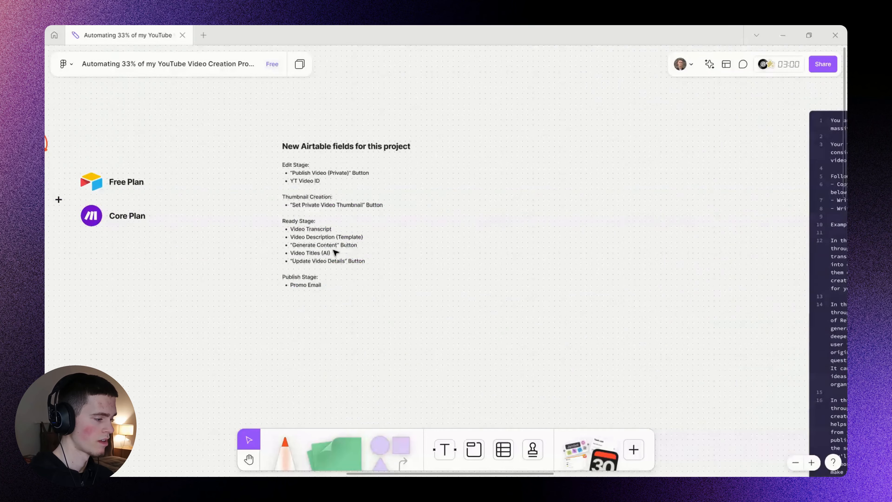
{"action": "scroll", "coordinate": [290, 196], "scroll_direction": "up", "scroll_amount": 3}
{"action": "scroll", "coordinate": [541, 275], "scroll_direction": "down", "scroll_amount": 5}
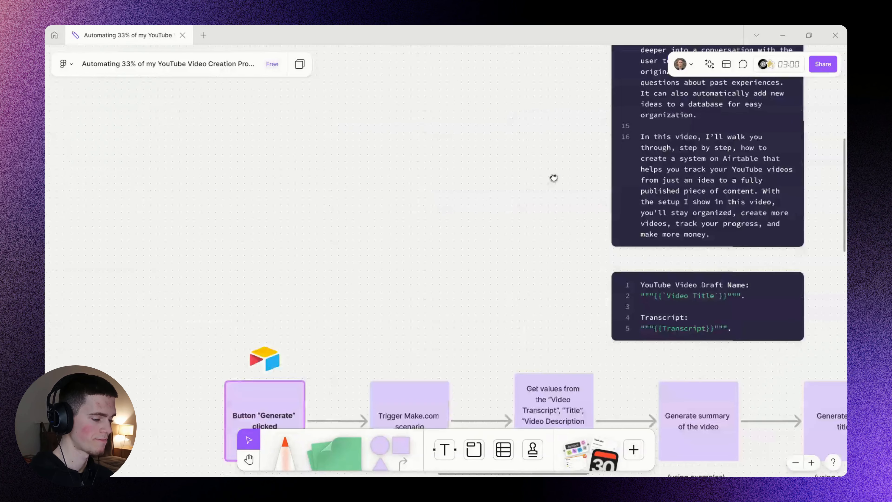
{"action": "scroll", "coordinate": [550, 285], "scroll_direction": "up", "scroll_amount": 5}
{"action": "double_click", "coordinate": [477, 310]}
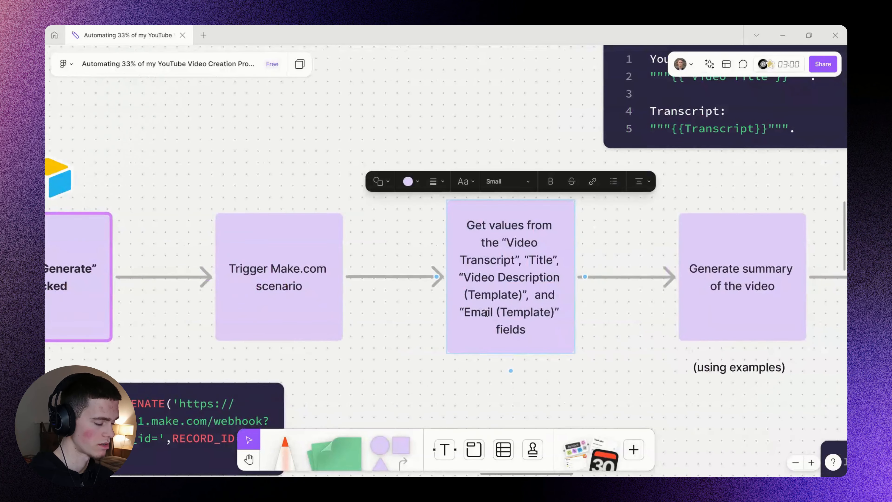
{"action": "triple_click", "coordinate": [486, 313]}
{"action": "key", "text": "BackSpace"}
{"action": "key", "text": "BackSpace"}
{"action": "key", "text": "BackSpace"}
{"action": "key", "text": "BackSpace"}
{"action": "key", "text": "BackSpace"}
{"action": "key", "text": "BackSpace"}
{"action": "key", "text": "BackSpace"}
{"action": "key", "text": "Escape"}
{"action": "scroll", "coordinate": [475, 218], "scroll_direction": "down", "scroll_amount": 3}
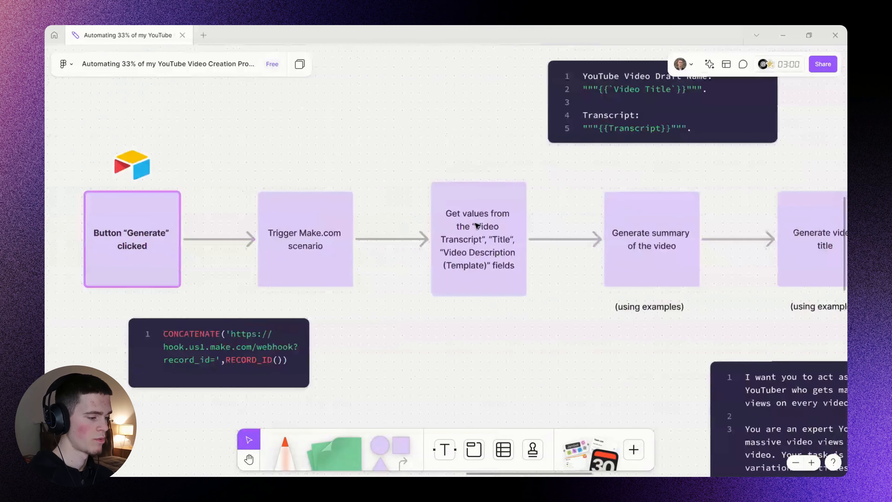
{"action": "scroll", "coordinate": [475, 218], "scroll_direction": "up", "scroll_amount": 3}
Recheck the remaining Get values fields, then try and undo moving the YouTube Video Draft Name block.
{"action": "double_click", "coordinate": [477, 218]}
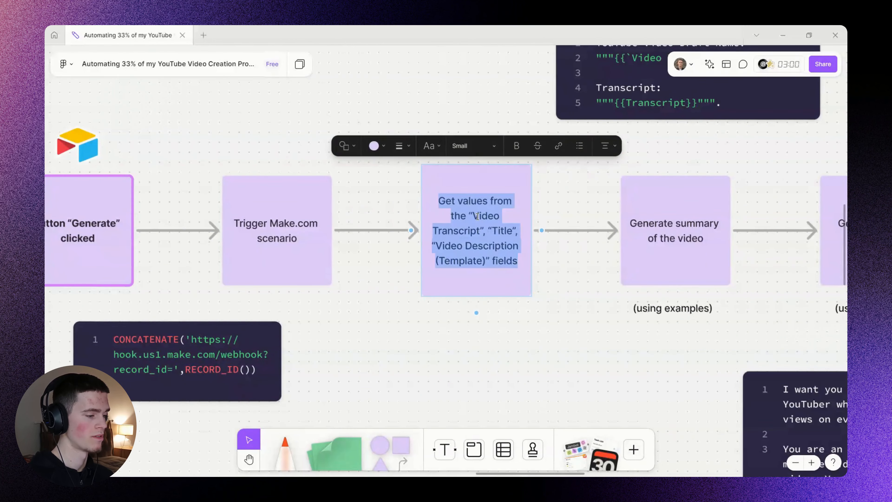
{"action": "left_click_drag", "start_coordinate": [473, 215], "coordinate": [489, 261]}
{"action": "left_click", "coordinate": [504, 230]}
{"action": "double_click", "coordinate": [498, 232]}
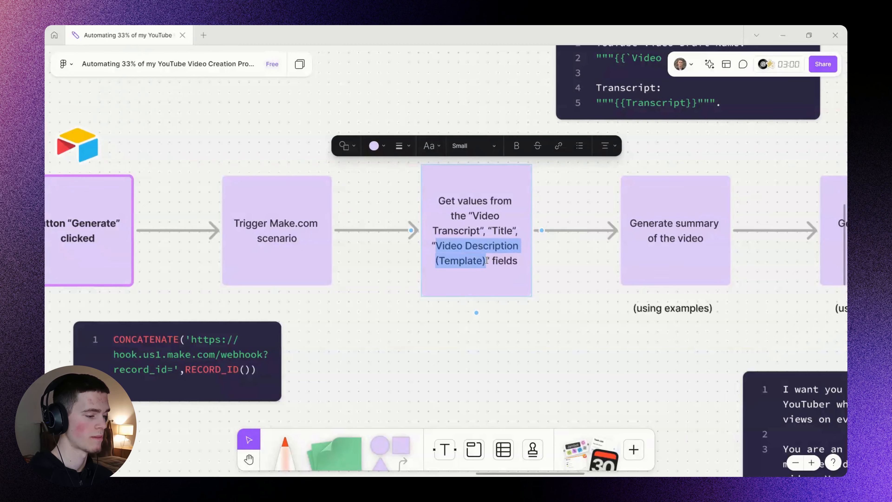
{"action": "left_click", "coordinate": [539, 325]}
{"action": "scroll", "coordinate": [539, 325], "scroll_direction": "down", "scroll_amount": 3}
{"action": "left_click_drag", "start_coordinate": [677, 280], "coordinate": [289, 257]}
{"action": "left_click_drag", "start_coordinate": [194, 189], "coordinate": [689, 293]}
{"action": "key", "text": "ctrl+z"}
{"action": "left_click_drag", "start_coordinate": [691, 190], "coordinate": [203, 300]}
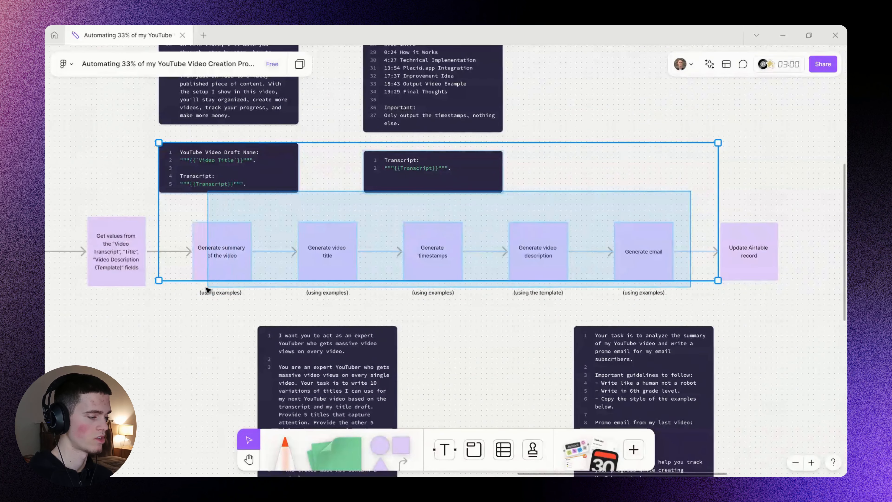
{"action": "left_click", "coordinate": [170, 357]}
Add an Airtable Get a Record module on the Content Bank table, mapping the webhook's record_id.
{"action": "scroll", "coordinate": [169, 357], "scroll_direction": "left", "scroll_amount": 5}
{"action": "scroll", "coordinate": [472, 295], "scroll_direction": "up", "scroll_amount": 3}
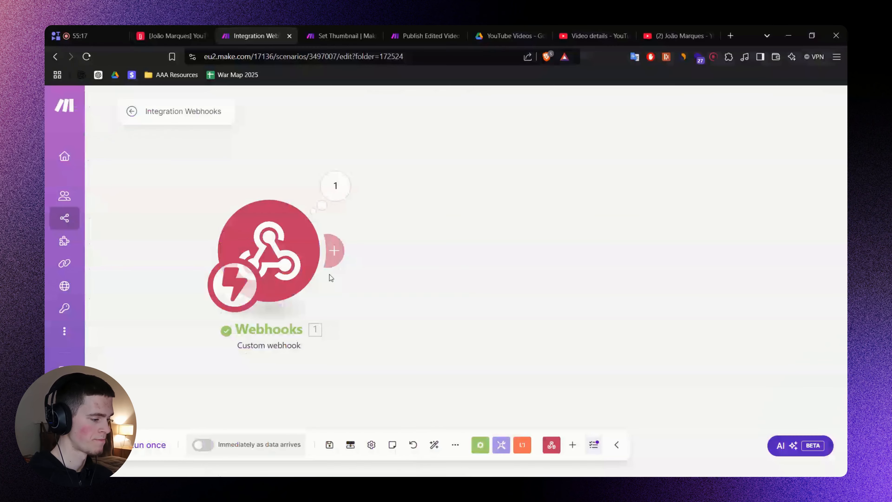
{"action": "left_click", "coordinate": [336, 260]}
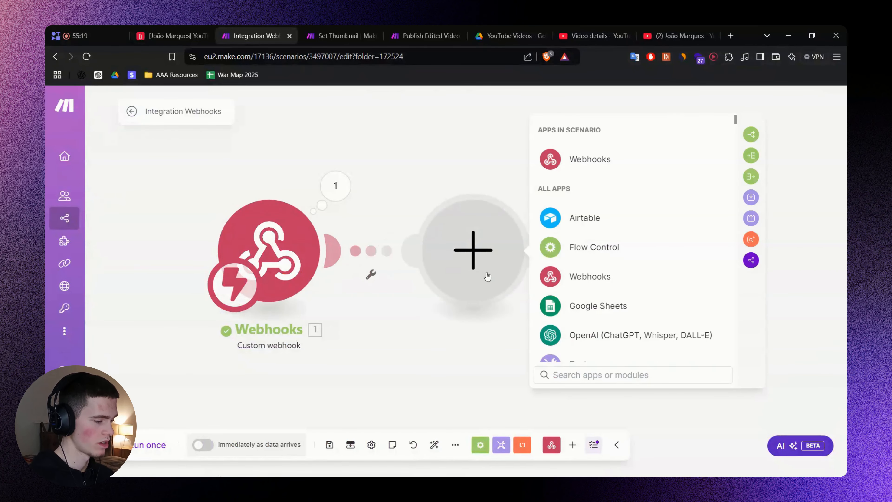
{"action": "left_click", "coordinate": [583, 218]}
{"action": "key", "text": "Escape"}
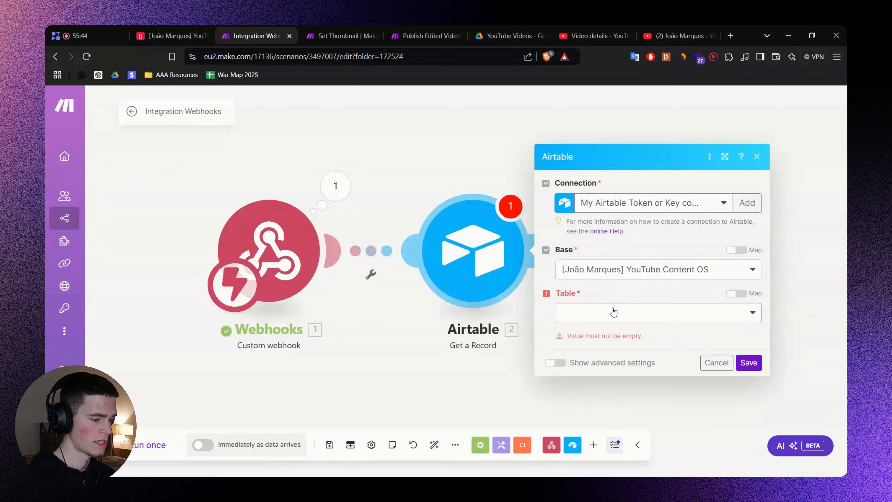
{"action": "left_click", "coordinate": [614, 312]}
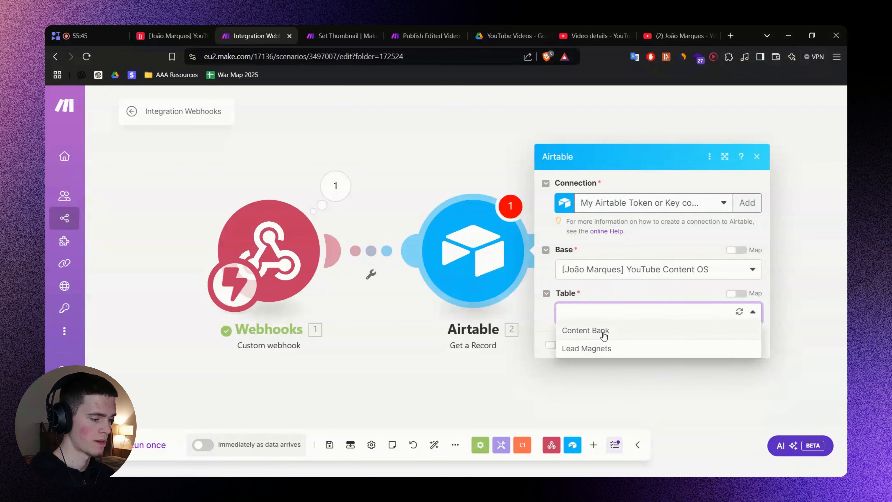
{"action": "left_click", "coordinate": [585, 330]}
{"action": "left_click", "coordinate": [632, 335]}
{"action": "left_click", "coordinate": [391, 369]}
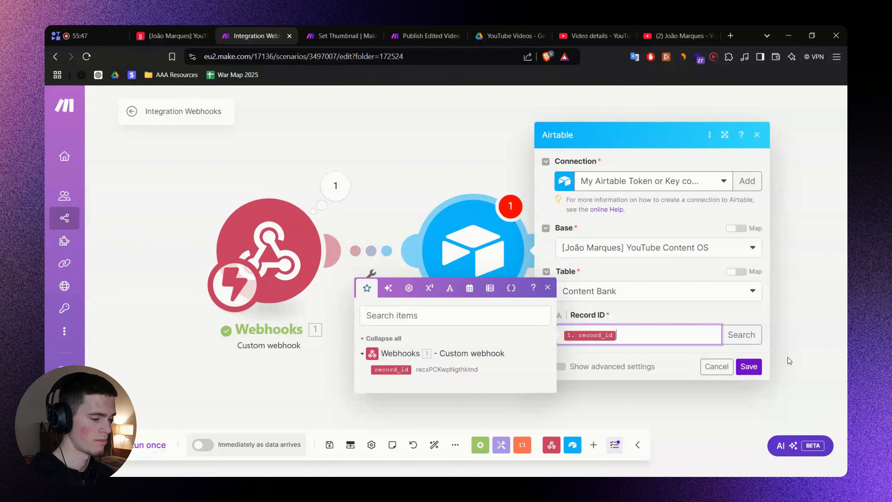
{"action": "left_click", "coordinate": [749, 367]}
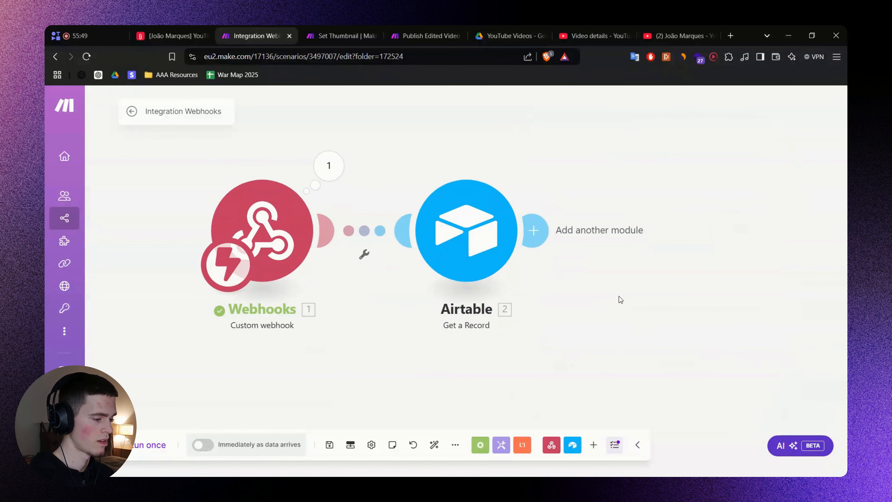
Run the scenario once, press Generate Assets for record 55, and inspect the returned record.
{"action": "left_click", "coordinate": [154, 447]}
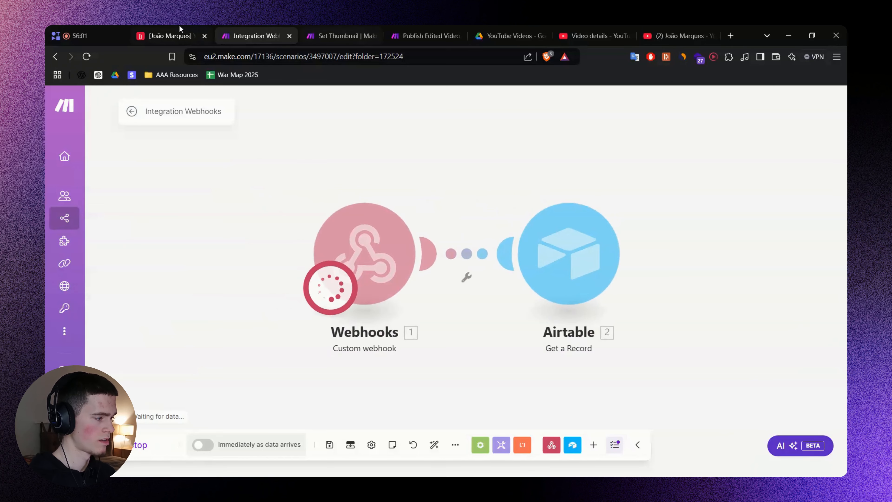
{"action": "left_click", "coordinate": [177, 35]}
{"action": "left_click", "coordinate": [396, 180]}
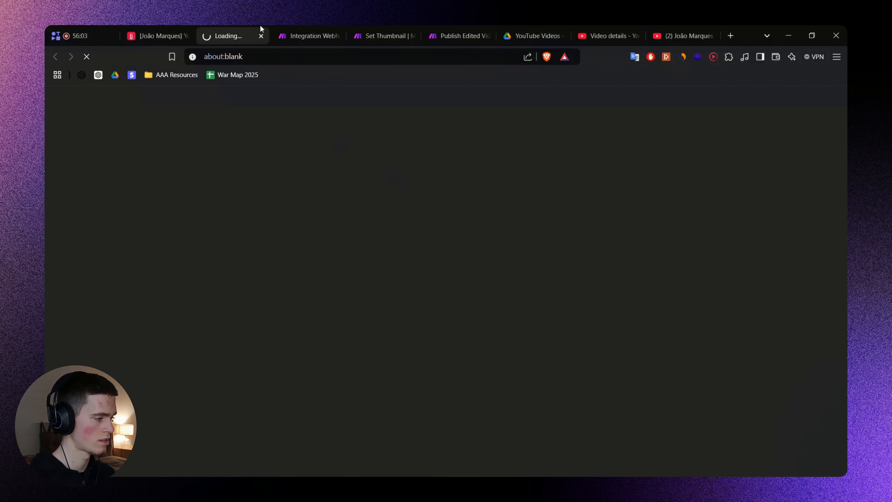
{"action": "key", "text": "ctrl+w"}
{"action": "left_click", "coordinate": [266, 36]}
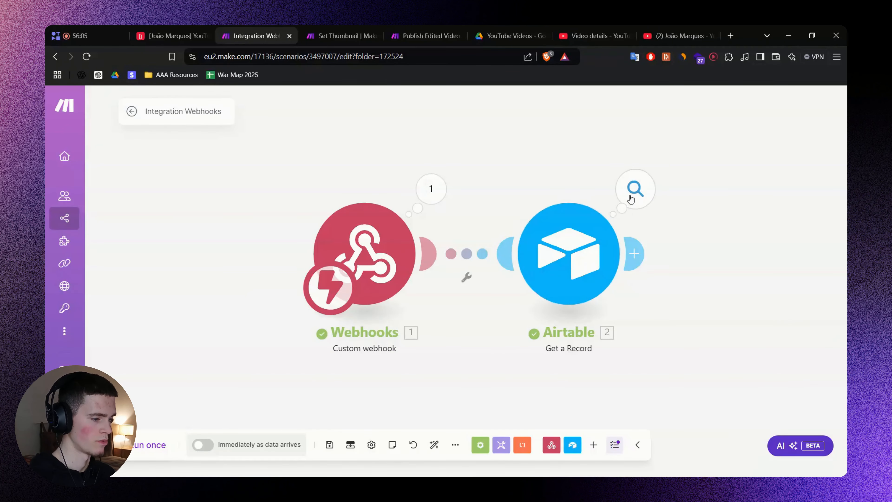
{"action": "left_click", "coordinate": [635, 189]}
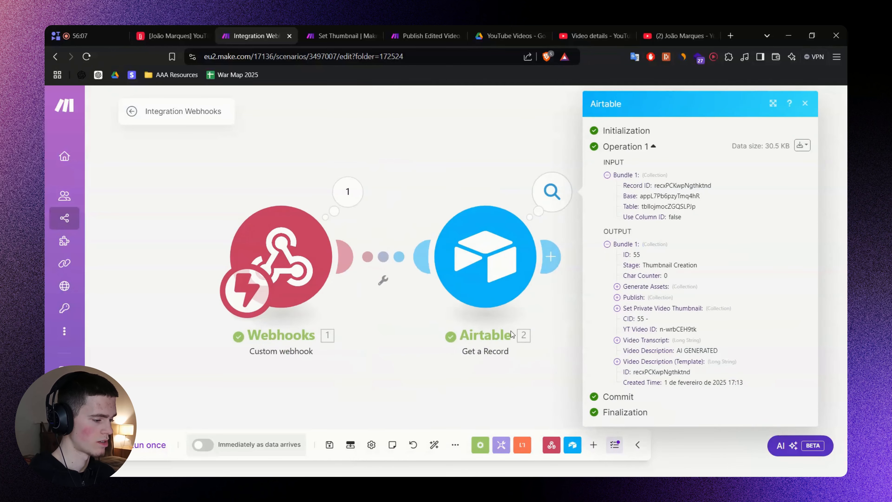
{"action": "left_click", "coordinate": [515, 356]}
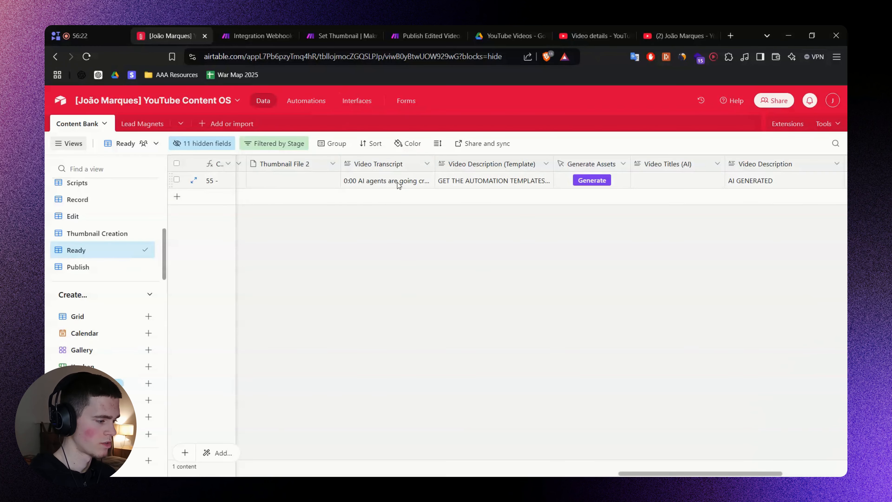
Expand and close record 55's Video Transcript cell to read it.
{"action": "double_click", "coordinate": [418, 179]}
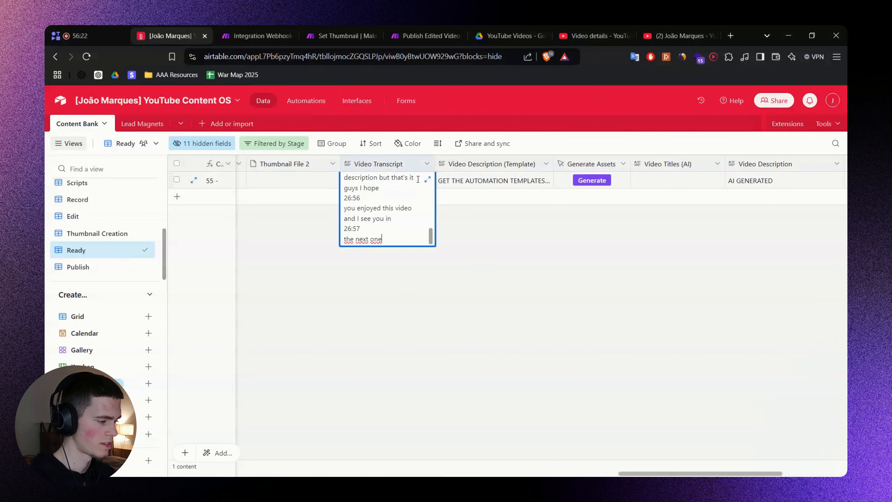
{"action": "left_click", "coordinate": [429, 180]}
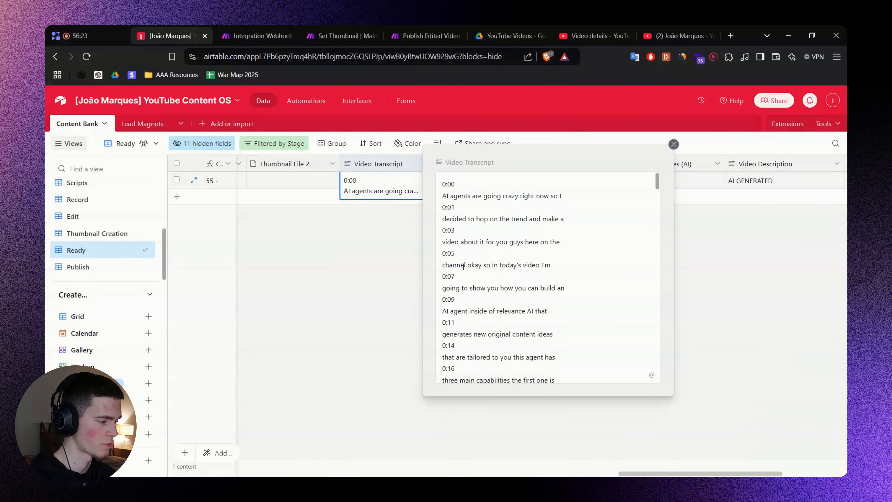
{"action": "left_click", "coordinate": [313, 262]}
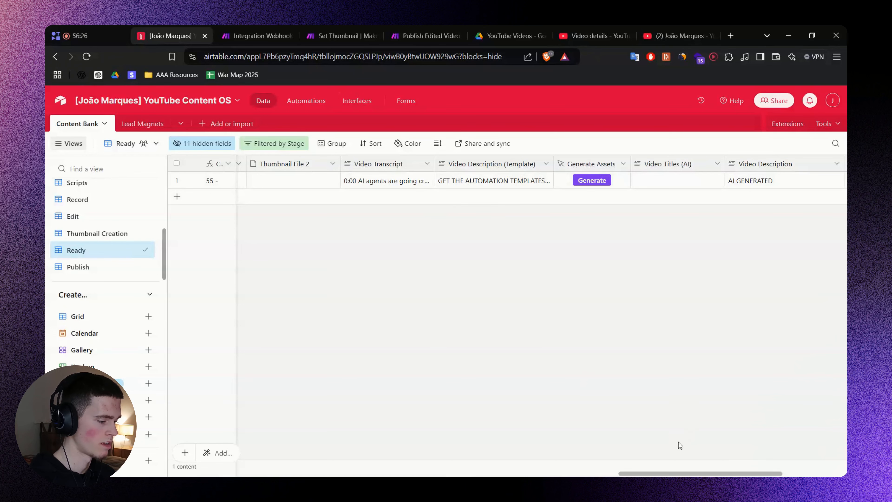
{"action": "left_click_drag", "start_coordinate": [667, 473], "coordinate": [177, 411]}
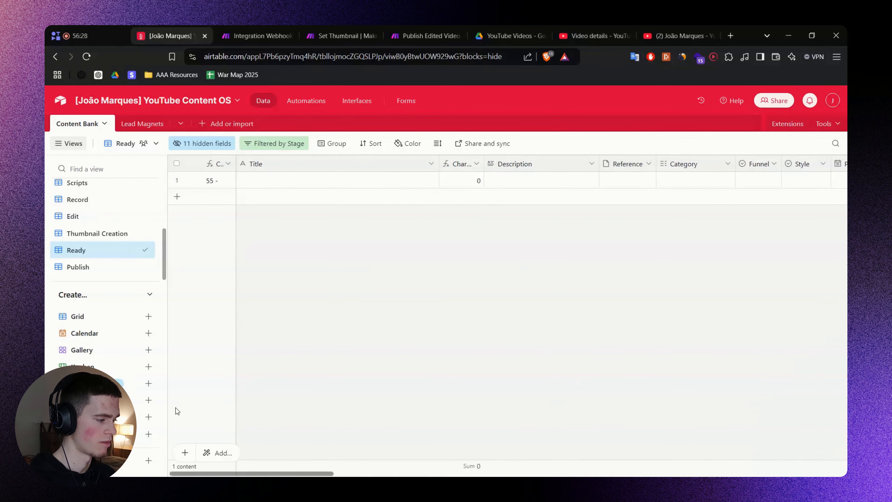
Paste 'This AI Agent Generates New Content Ideas That Are Actually Good' from Publish row 4 into record 55's Title.
{"action": "left_click", "coordinate": [126, 267]}
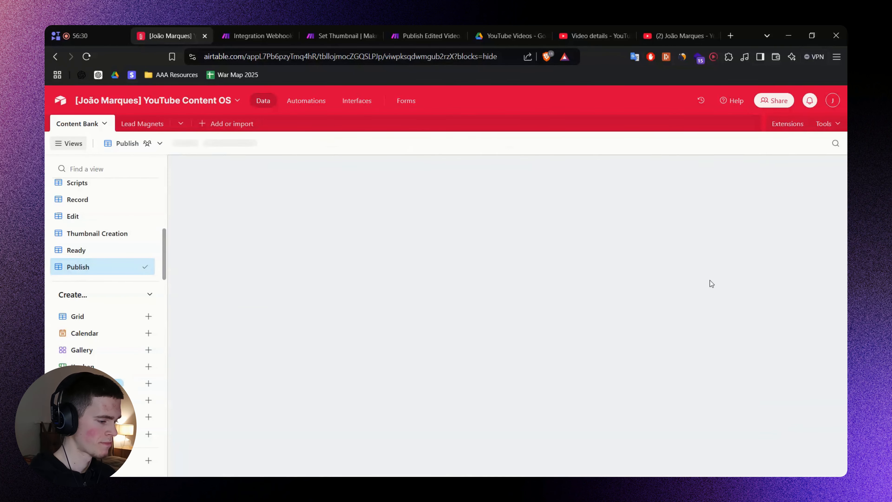
{"action": "left_click_drag", "start_coordinate": [699, 472], "coordinate": [186, 431]}
{"action": "double_click", "coordinate": [288, 231]}
{"action": "key", "text": "ctrl+a"}
{"action": "key", "text": "ctrl+c"}
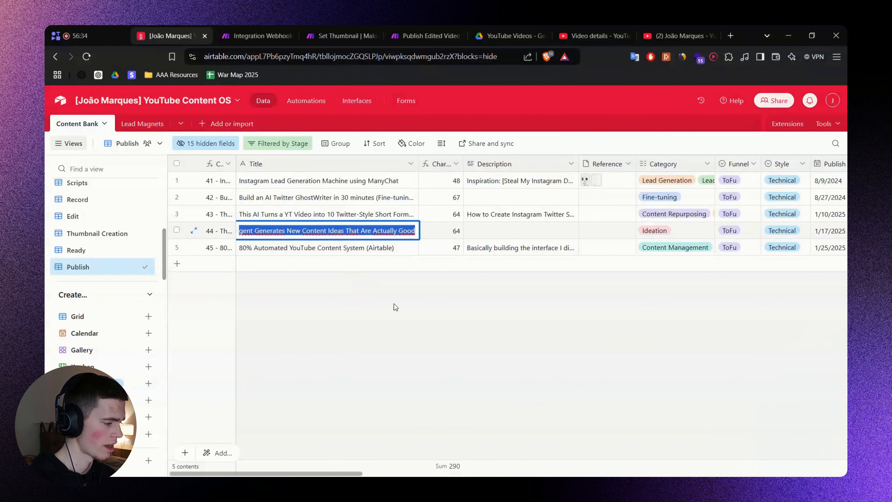
{"action": "left_click", "coordinate": [109, 249]}
{"action": "left_click", "coordinate": [276, 180]}
{"action": "key", "text": "ctrl+v"}
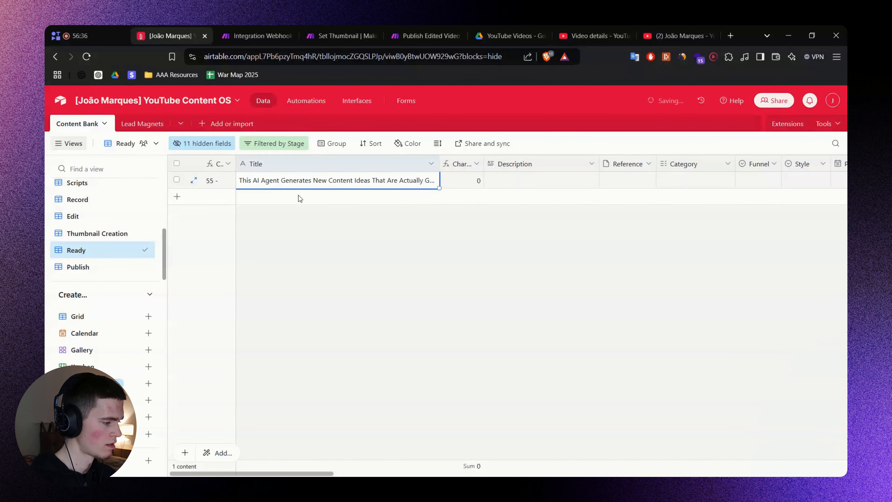
{"action": "left_click", "coordinate": [454, 263]}
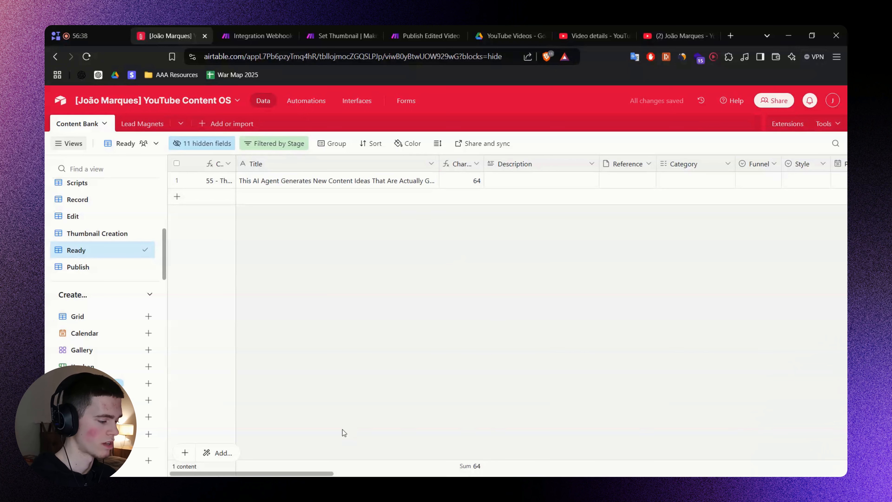
{"action": "left_click_drag", "start_coordinate": [327, 474], "coordinate": [775, 468]}
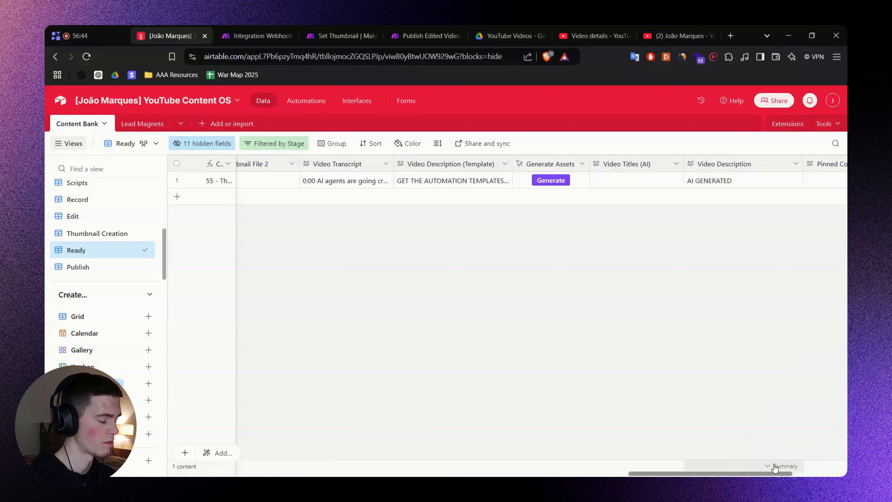
{"action": "left_click_drag", "start_coordinate": [775, 468], "coordinate": [796, 462]}
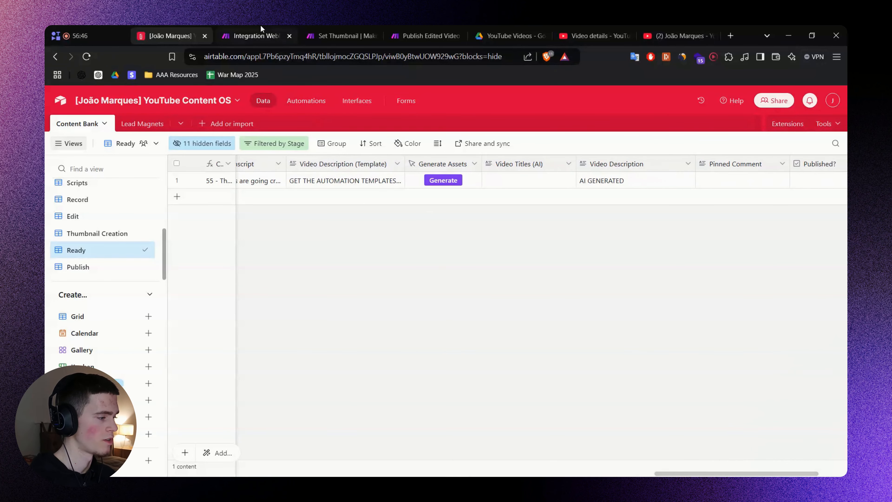
{"action": "left_click", "coordinate": [261, 32]}
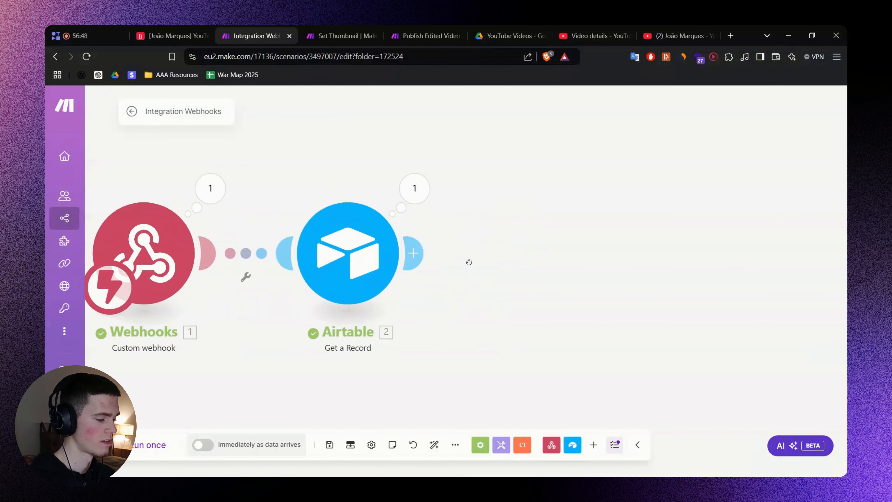
Add a Claude Create a Prompt module after Airtable using the claude-3-5-sonnet-20241022 model.
{"action": "left_click", "coordinate": [409, 253]}
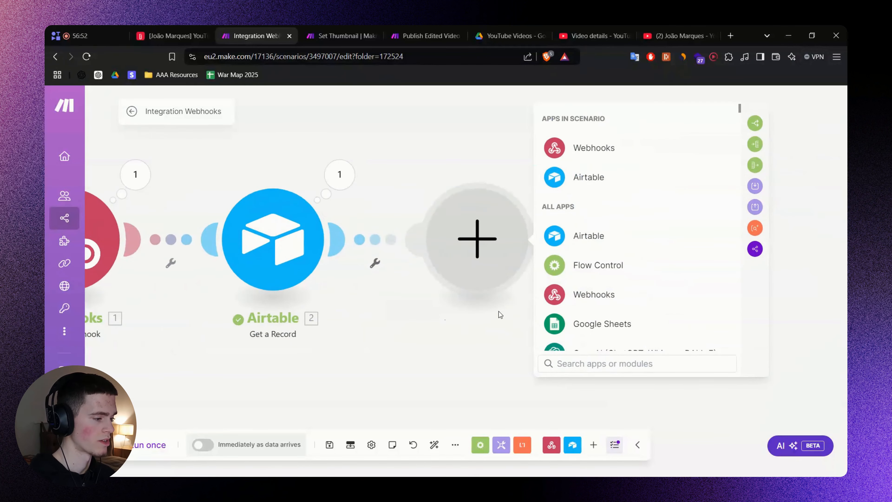
{"action": "type", "text": "Claude"}
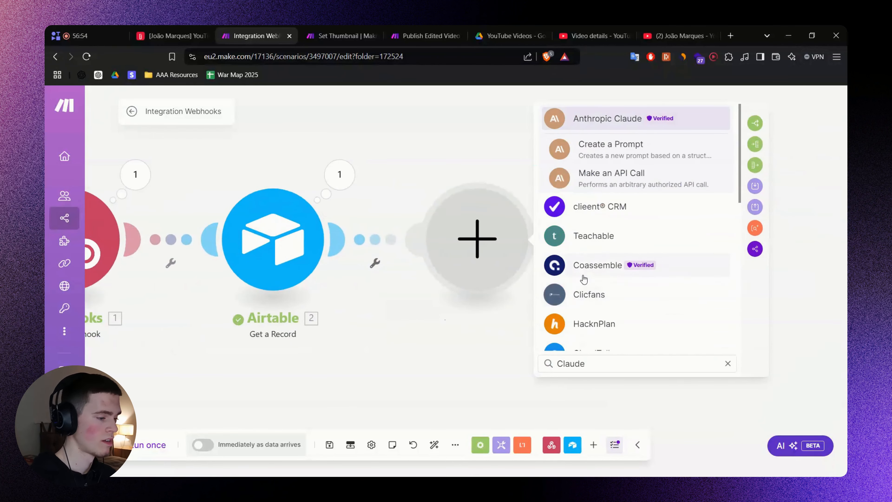
{"action": "left_click", "coordinate": [657, 151]}
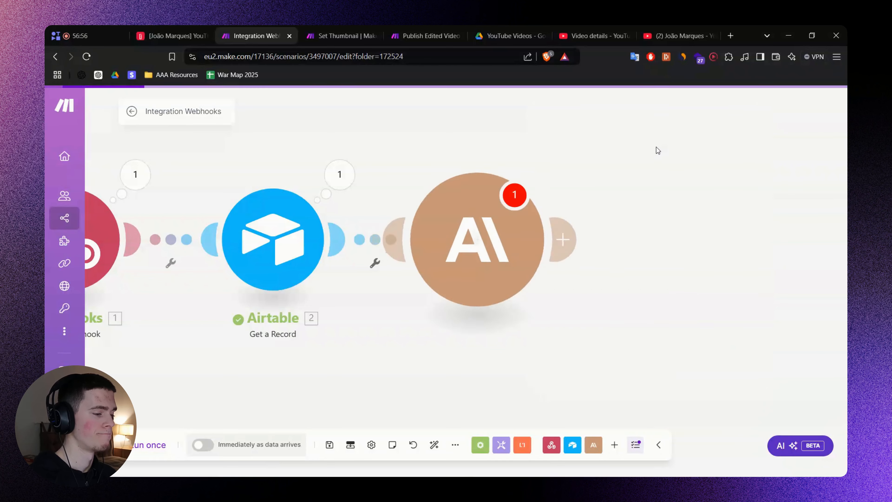
{"action": "left_click", "coordinate": [664, 214]}
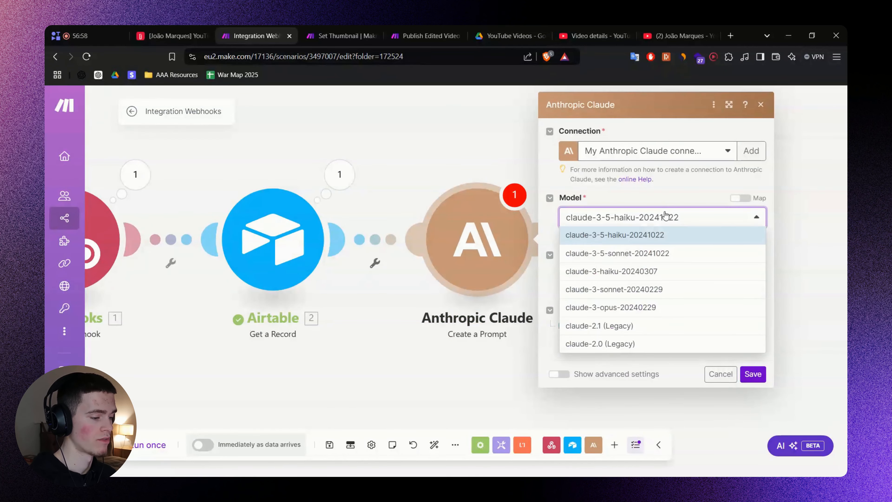
{"action": "left_click", "coordinate": [655, 257]}
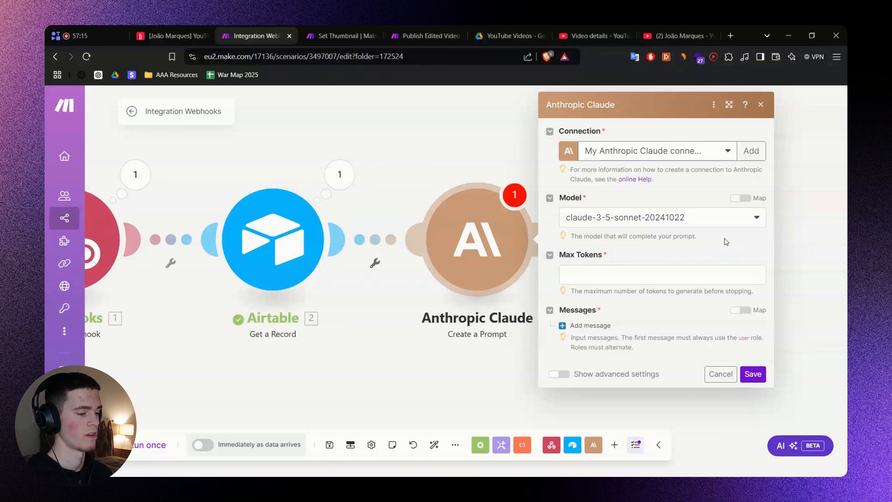
{"action": "left_click", "coordinate": [723, 221]}
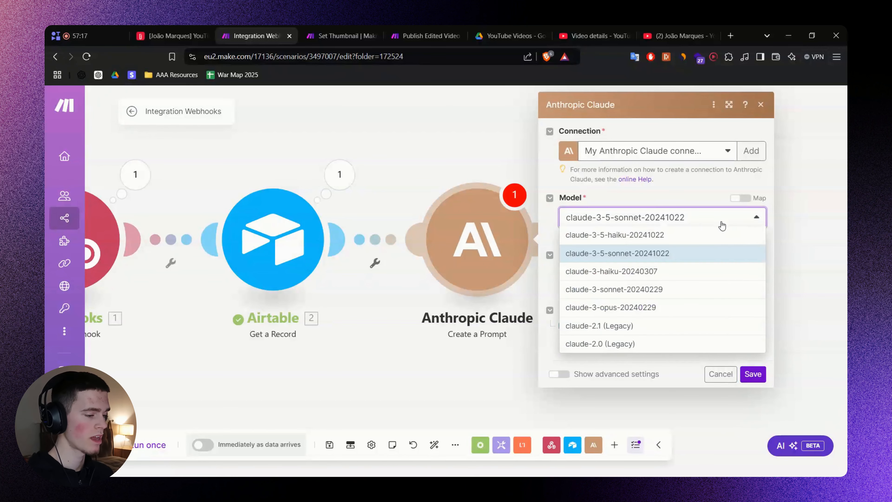
{"action": "left_click", "coordinate": [678, 254]}
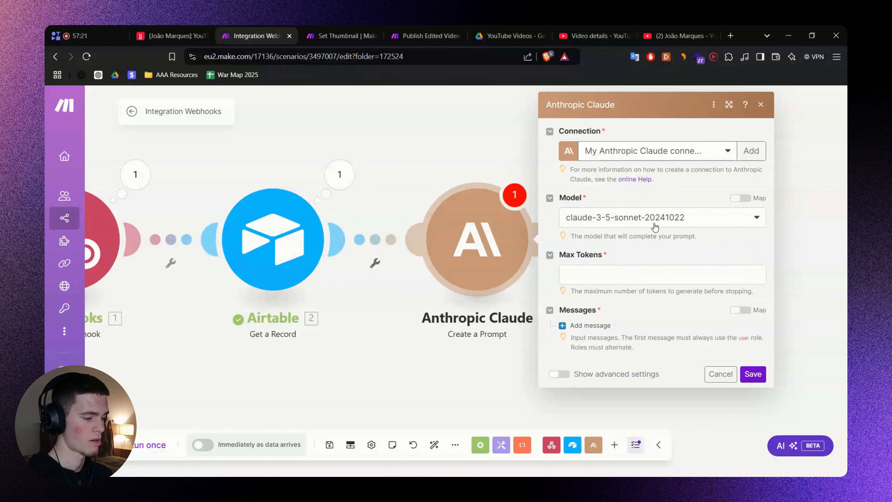
Pan the FigJam flowchart to the Generate summary, video title and timestamps steps.
{"action": "key", "text": "alt+Tab"}
{"action": "left_click_drag", "start_coordinate": [592, 195], "coordinate": [503, 206]}
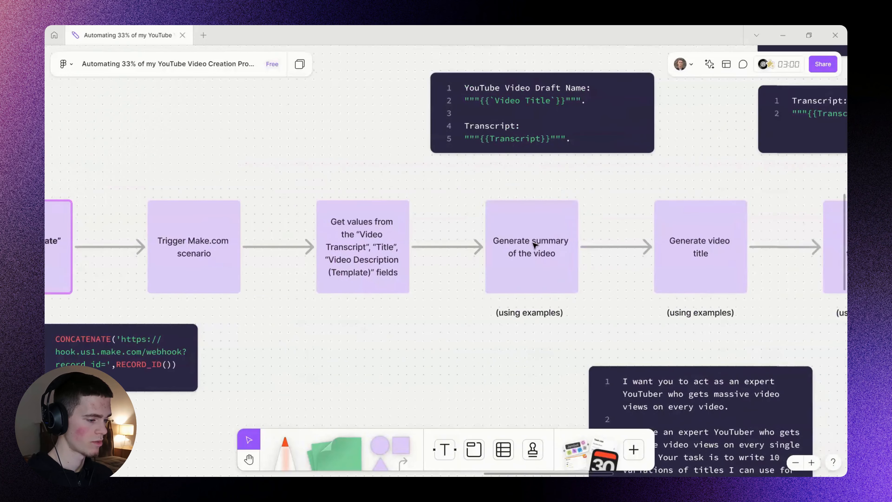
{"action": "double_click", "coordinate": [534, 244]}
{"action": "left_click", "coordinate": [475, 347]}
{"action": "left_click_drag", "start_coordinate": [627, 315], "coordinate": [552, 326]}
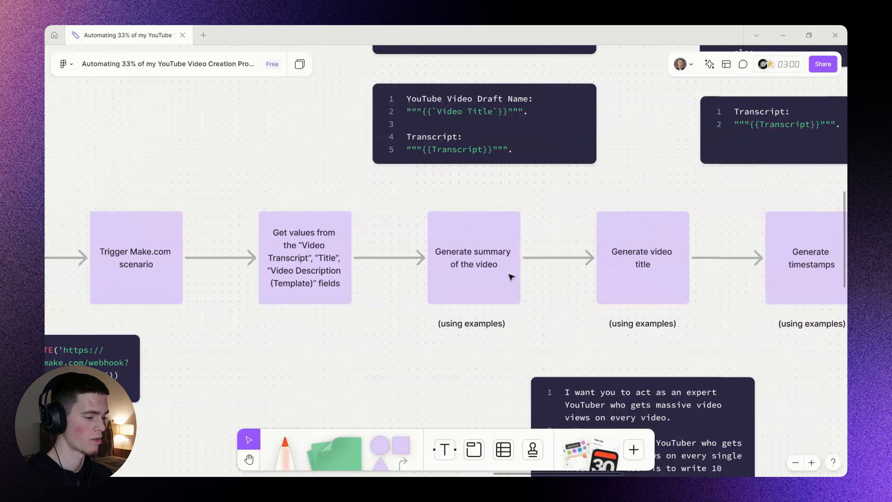
Rename the Claude module to 'Generate summary of the video'.
{"action": "double_click", "coordinate": [466, 255]}
{"action": "key", "text": "ctrl+c"}
{"action": "key", "text": "alt+Tab"}
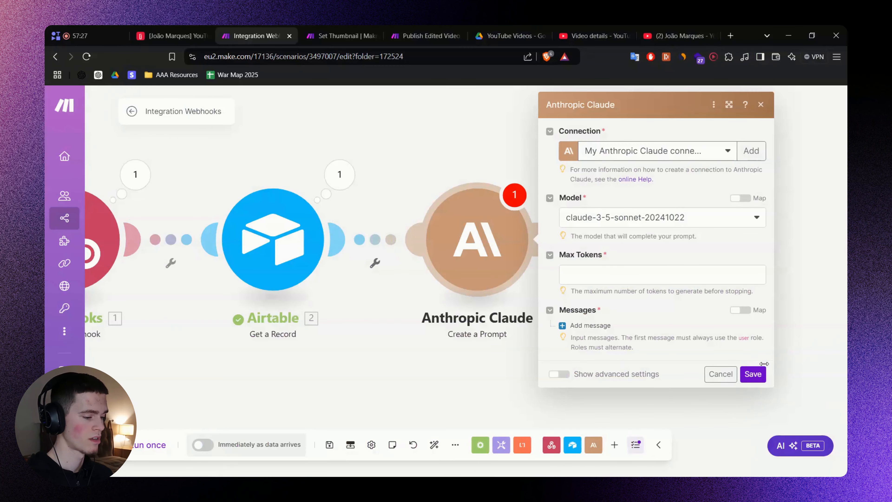
{"action": "left_click", "coordinate": [720, 374]}
{"action": "right_click", "coordinate": [471, 247]}
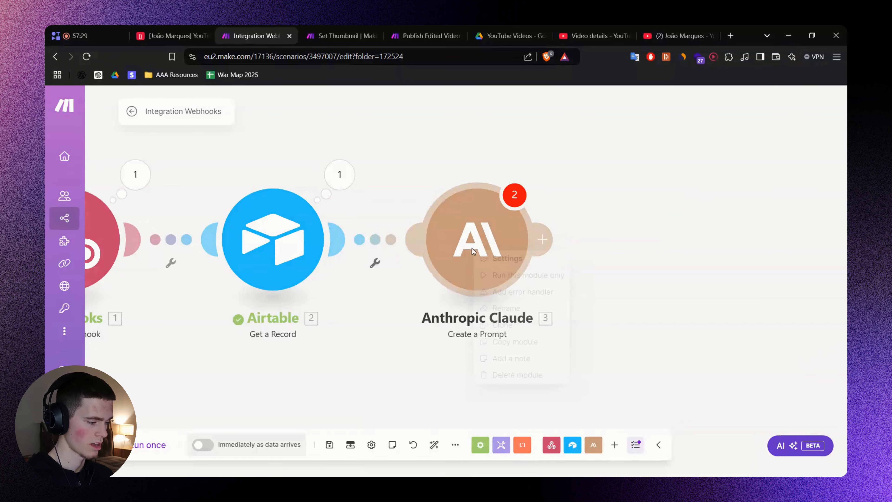
{"action": "left_click", "coordinate": [506, 309]}
{"action": "key", "text": "ctrl+v"}
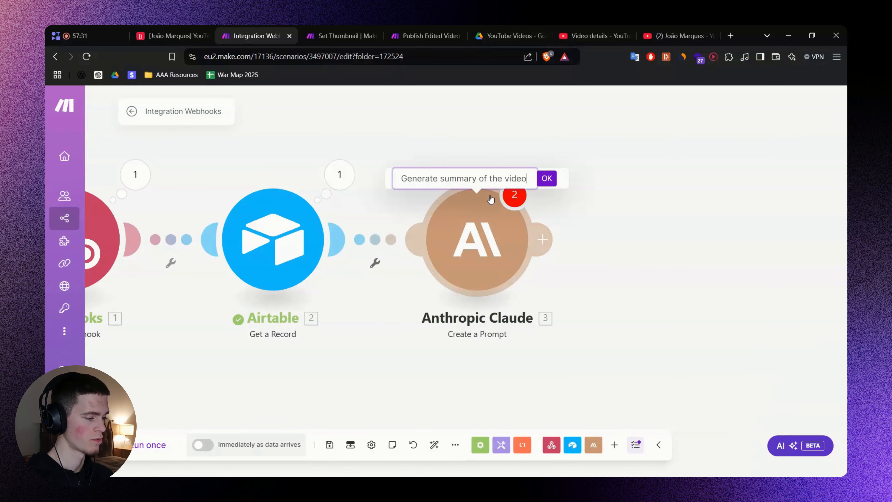
{"action": "left_click", "coordinate": [547, 178]}
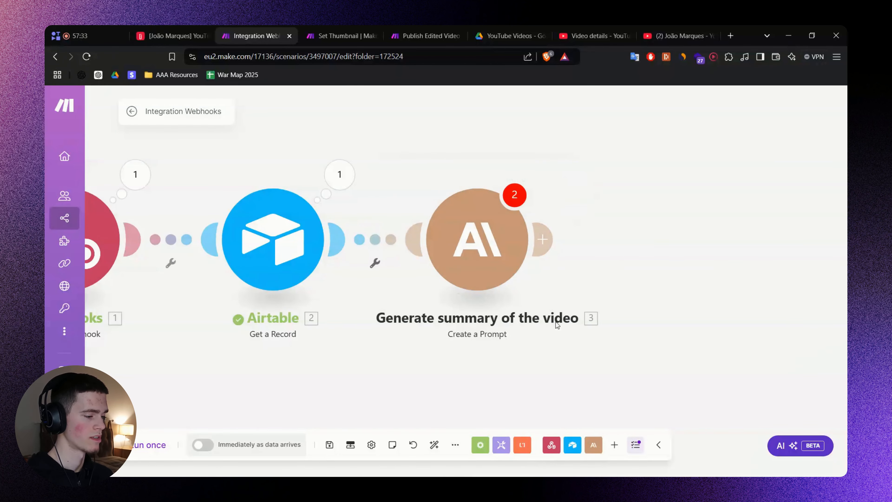
Set model claude-3-5-sonnet-20241022, Max Tokens 500, a User first message, and show advanced settings.
{"action": "scroll", "coordinate": [673, 306], "scroll_direction": "down", "scroll_amount": 2}
{"action": "left_click_drag", "start_coordinate": [653, 291], "coordinate": [597, 248]}
{"action": "scroll", "coordinate": [581, 245], "scroll_direction": "up", "scroll_amount": 1}
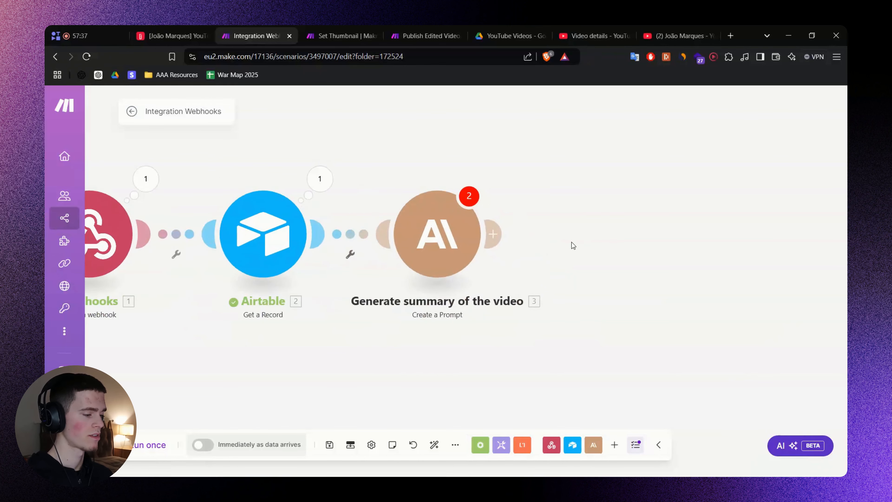
{"action": "left_click", "coordinate": [448, 233]}
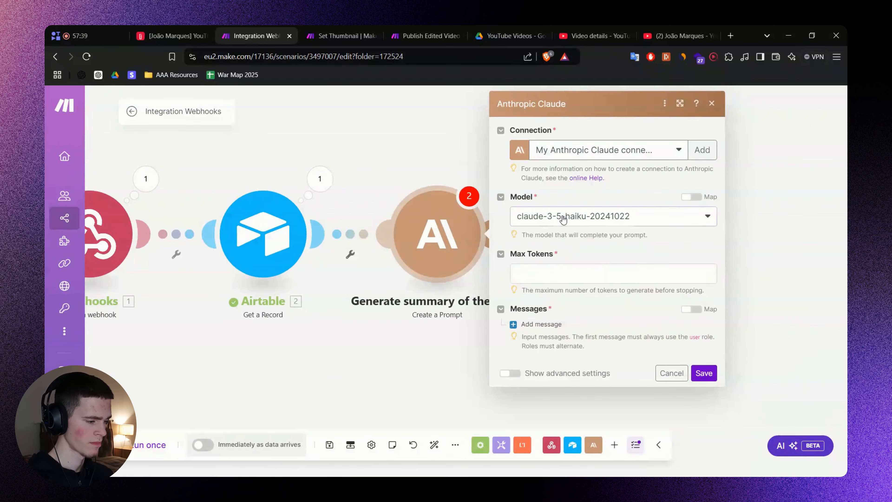
{"action": "left_click", "coordinate": [567, 217]}
{"action": "left_click", "coordinate": [585, 253]}
{"action": "left_click", "coordinate": [559, 270]}
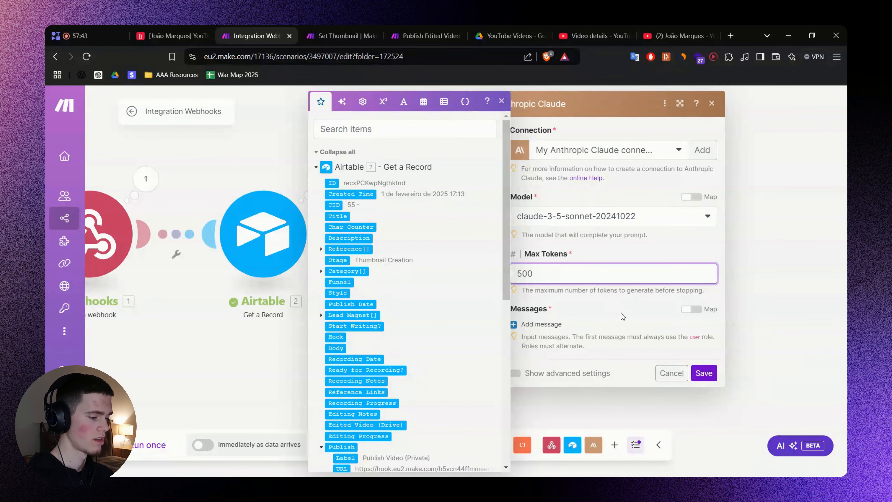
{"action": "left_click", "coordinate": [541, 324]}
{"action": "left_click", "coordinate": [568, 356]}
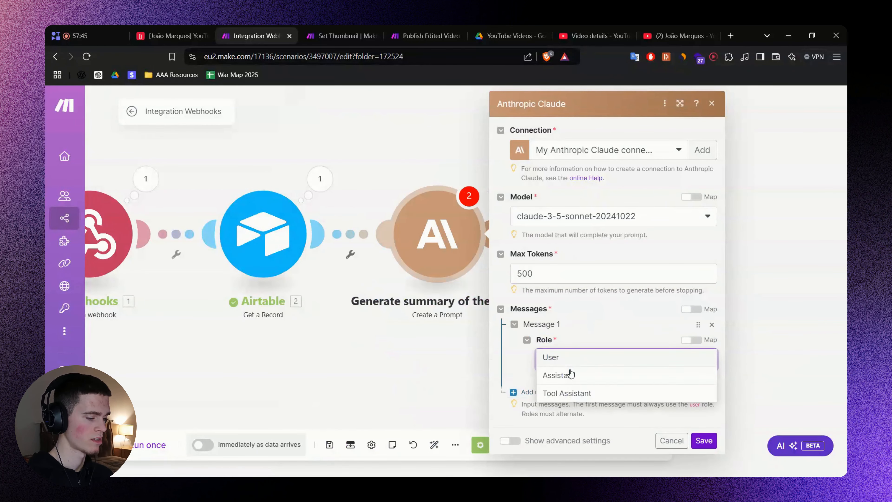
{"action": "left_click", "coordinate": [561, 359]}
{"action": "left_click", "coordinate": [506, 458]}
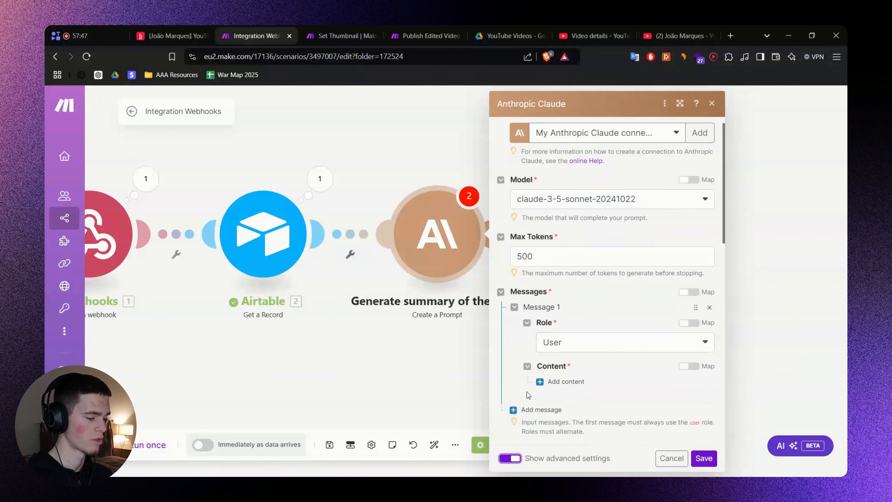
{"action": "left_click", "coordinate": [553, 313]}
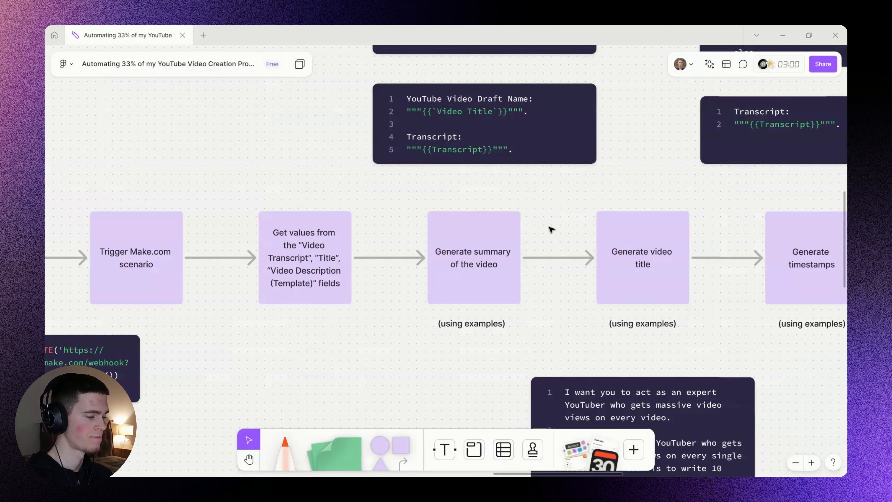
Find the FigJam summary prompt block and underline its instructions on lines 6–8.
{"action": "scroll", "coordinate": [552, 230], "scroll_direction": "up", "scroll_amount": 20}
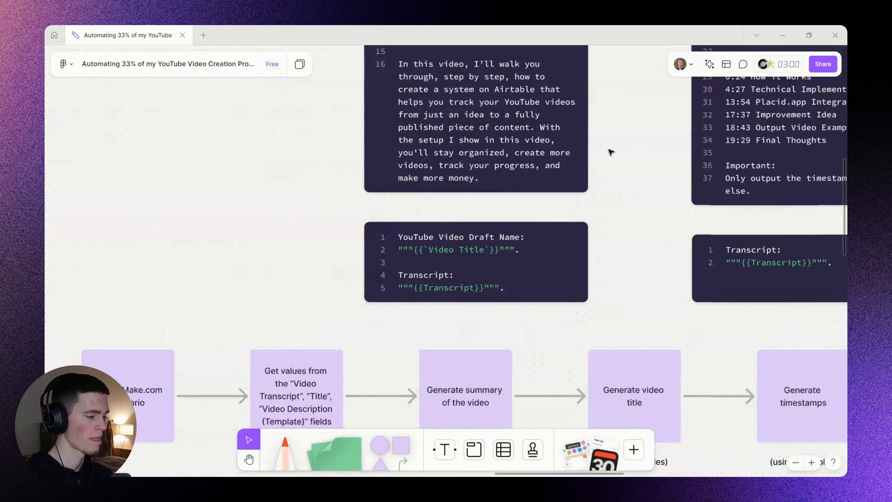
{"action": "left_click_drag", "start_coordinate": [470, 123], "coordinate": [469, 140]}
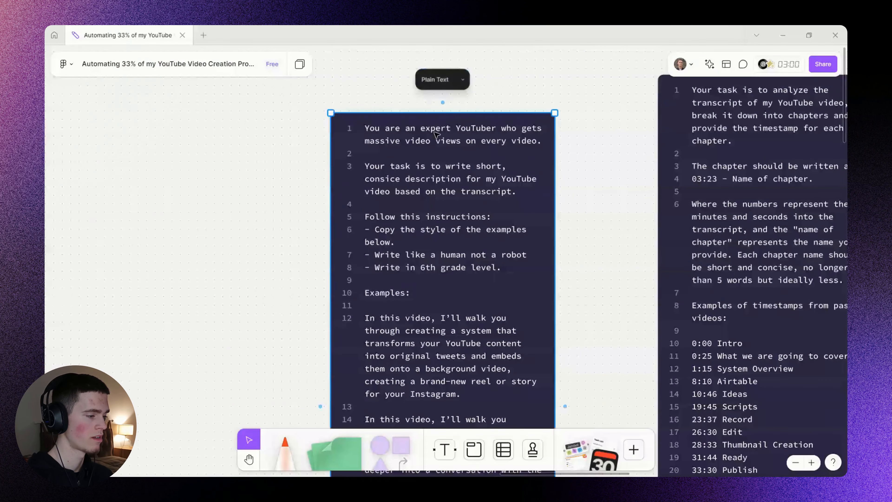
{"action": "double_click", "coordinate": [436, 133]}
{"action": "left_click", "coordinate": [583, 173]}
{"action": "scroll", "coordinate": [390, 130], "scroll_direction": "up", "scroll_amount": 1}
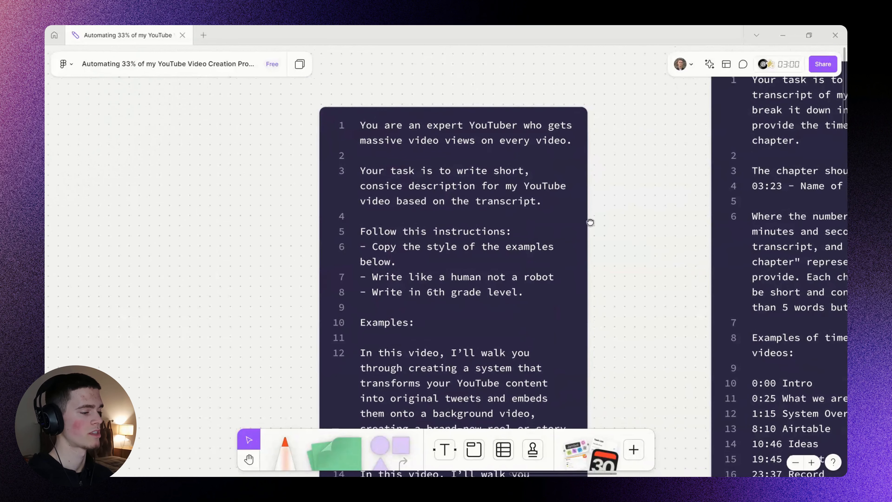
{"action": "scroll", "coordinate": [529, 192], "scroll_direction": "down", "scroll_amount": 2}
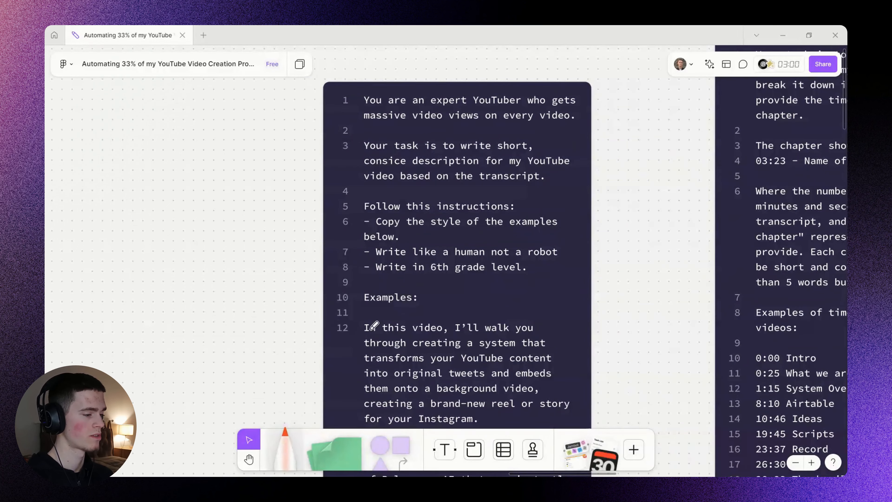
{"action": "key", "text": "m"}
{"action": "left_click_drag", "start_coordinate": [365, 183], "coordinate": [533, 184]}
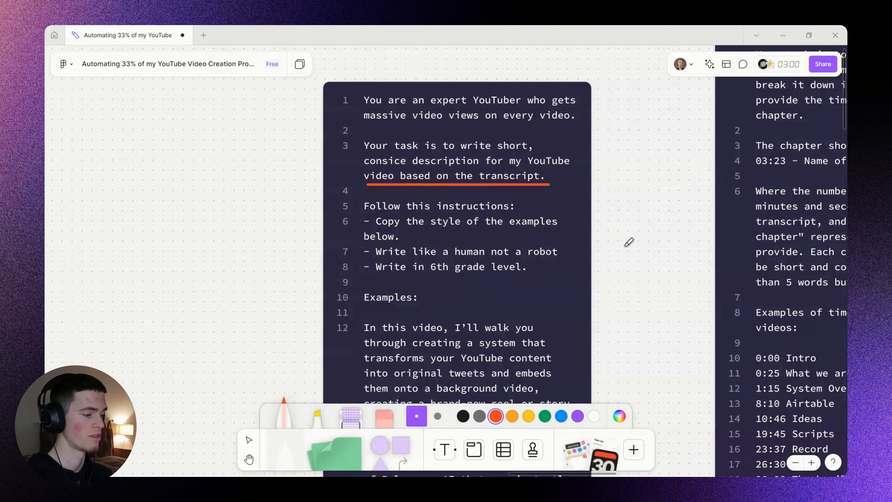
{"action": "key", "text": "ctrl+z"}
{"action": "left_click_drag", "start_coordinate": [633, 239], "coordinate": [633, 189]}
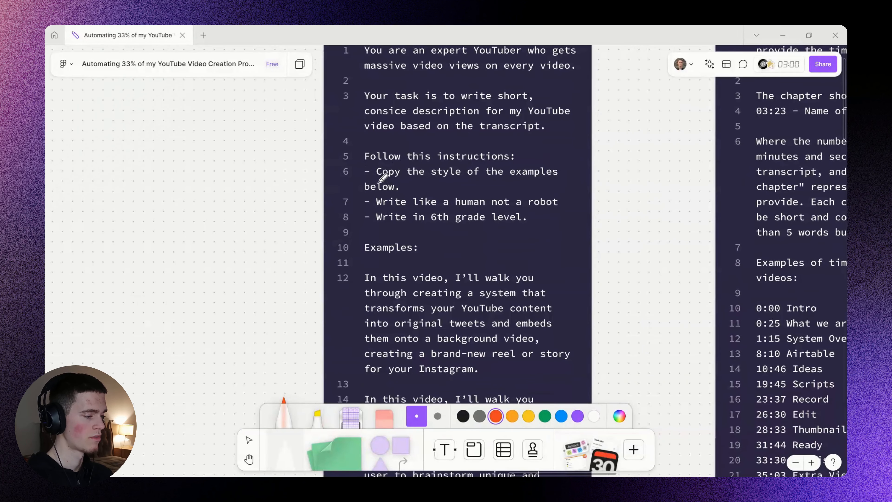
{"action": "left_click_drag", "start_coordinate": [378, 181], "coordinate": [542, 182]}
{"action": "left_click_drag", "start_coordinate": [380, 210], "coordinate": [527, 210]}
{"action": "left_click_drag", "start_coordinate": [389, 226], "coordinate": [495, 226]}
Mark the example descriptions beside lines 12–16, undo those strokes, and return to Make.
{"action": "key", "text": "ctrl+z"}
{"action": "left_click_drag", "start_coordinate": [524, 265], "coordinate": [523, 152]}
{"action": "scroll", "coordinate": [534, 198], "scroll_direction": "down", "scroll_amount": 1}
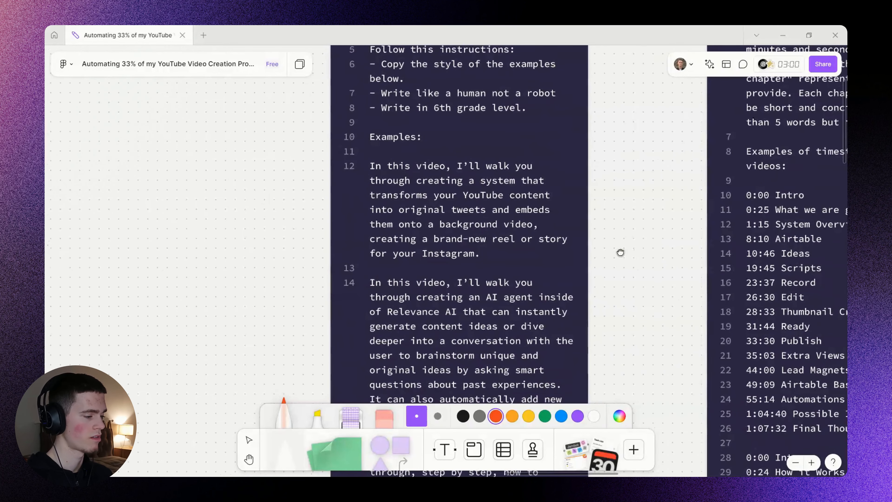
{"action": "left_click_drag", "start_coordinate": [620, 253], "coordinate": [592, 206]}
{"action": "left_click_drag", "start_coordinate": [362, 104], "coordinate": [286, 204]}
{"action": "key", "text": "ctrl+z"}
{"action": "mouse_move", "coordinate": [451, 271]}
{"action": "left_mouse_down"}
{"action": "mouse_move", "coordinate": [473, 159]}
{"action": "mouse_move", "coordinate": [464, 225]}
{"action": "left_mouse_up"}
{"action": "scroll", "coordinate": [463, 223], "scroll_direction": "down", "scroll_amount": 3}
{"action": "key", "text": "ctrl+z"}
{"action": "left_click_drag", "start_coordinate": [380, 115], "coordinate": [373, 128]}
{"action": "left_click_drag", "start_coordinate": [385, 189], "coordinate": [391, 366]}
{"action": "key", "text": "ctrl+z"}
{"action": "key", "text": "ctrl+z"}
{"action": "key", "text": "ctrl+z"}
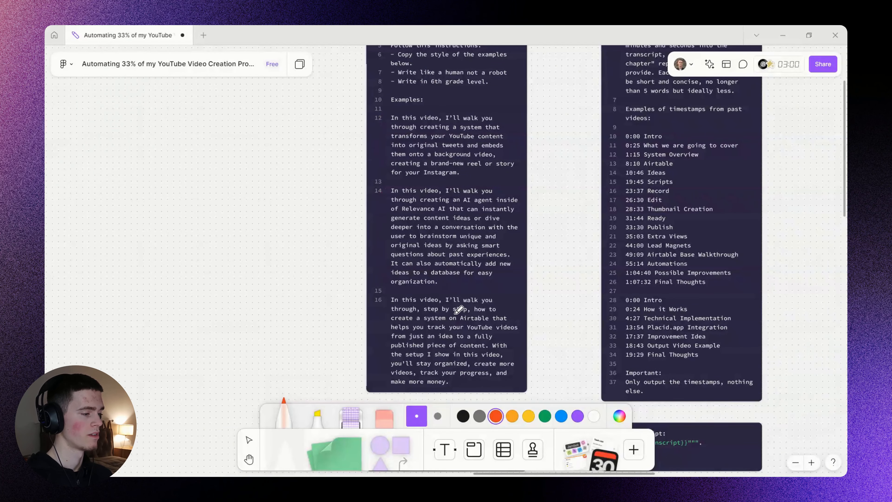
{"action": "scroll", "coordinate": [464, 213], "scroll_direction": "up", "scroll_amount": 2}
{"action": "scroll", "coordinate": [460, 259], "scroll_direction": "up", "scroll_amount": 3}
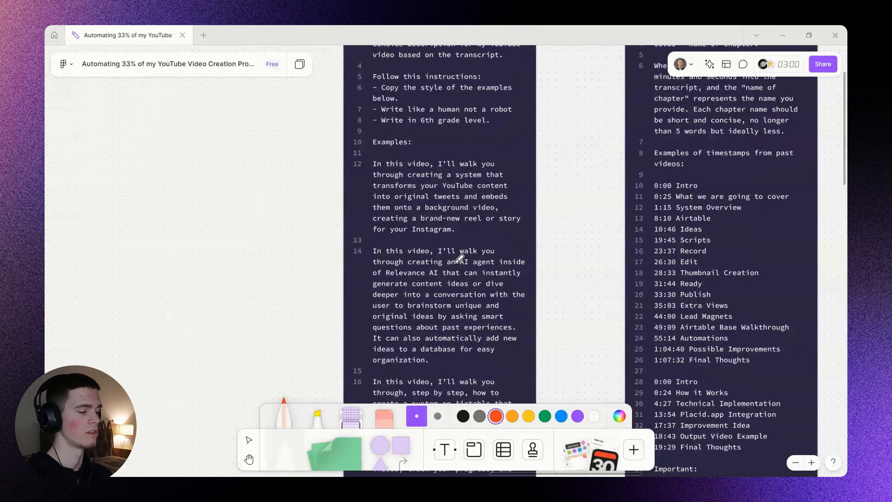
{"action": "key", "text": "alt+Tab"}
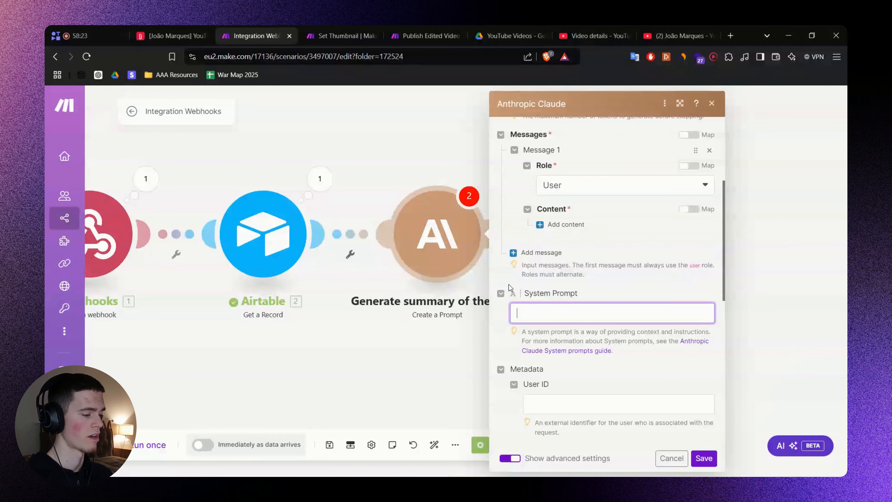
Fill the System Prompt with the example video descriptions, separated by blank lines.
{"action": "left_click", "coordinate": [560, 308]}
{"action": "key", "text": "alt+Tab"}
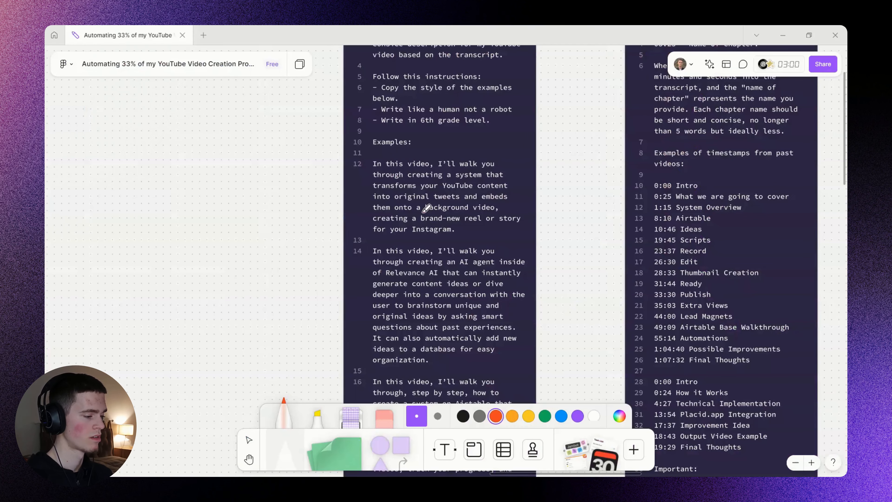
{"action": "key", "text": "alt+Tab"}
{"action": "key", "text": "ctrl+v"}
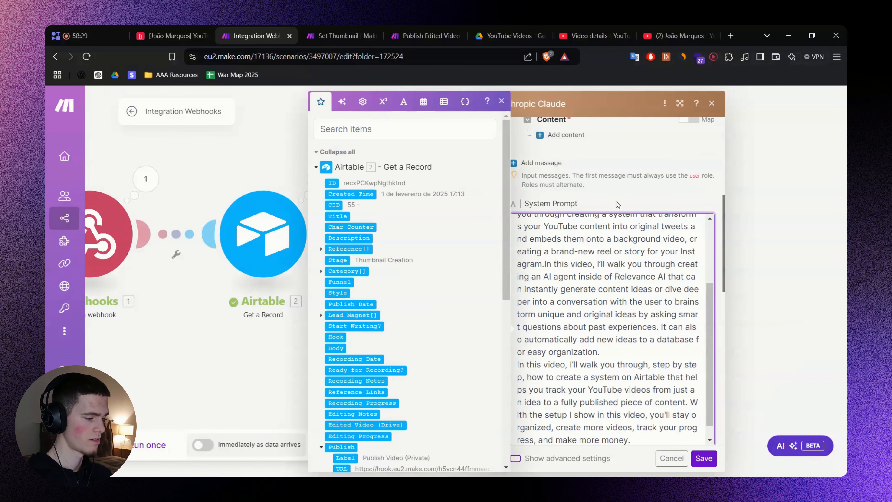
{"action": "key", "text": "ctrl+a"}
{"action": "key", "text": "BackSpace"}
{"action": "key", "text": "ctrl+v"}
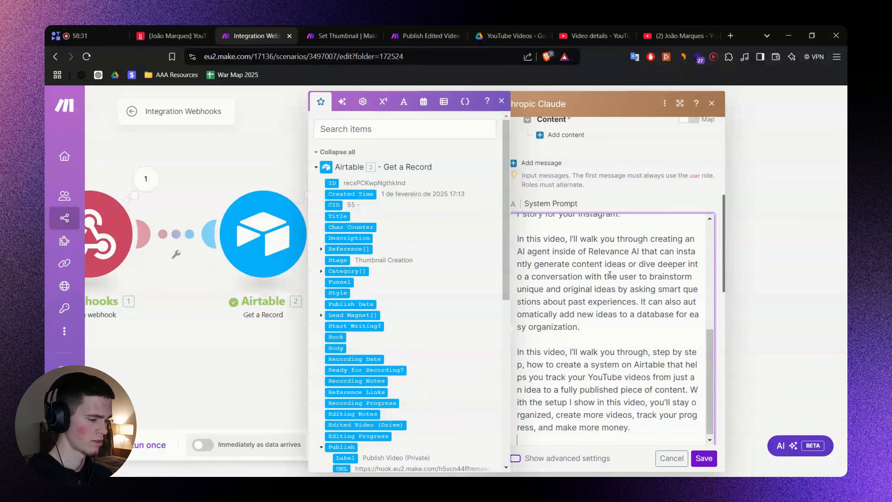
{"action": "left_click", "coordinate": [655, 198]}
{"action": "scroll", "coordinate": [562, 263], "scroll_direction": "down", "scroll_amount": 8}
{"action": "scroll", "coordinate": [549, 289], "scroll_direction": "up", "scroll_amount": 2}
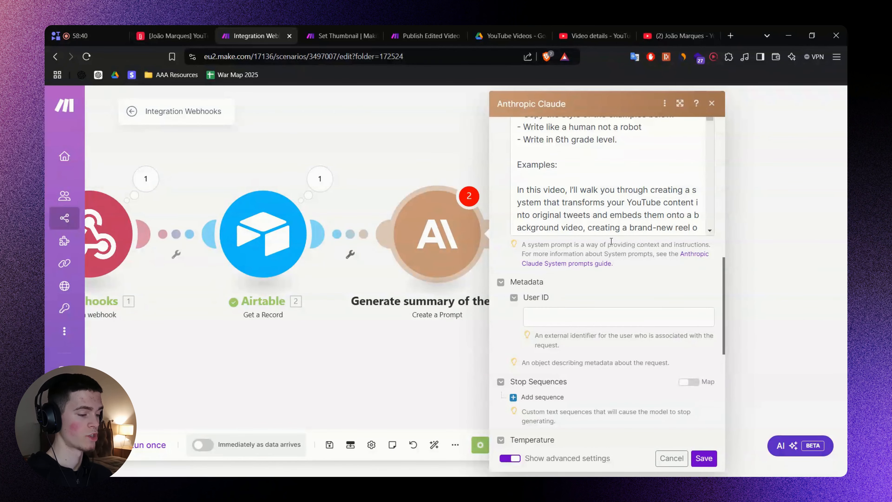
{"action": "left_click_drag", "start_coordinate": [611, 242], "coordinate": [661, 243]}
{"action": "left_click", "coordinate": [671, 273]}
{"action": "scroll", "coordinate": [570, 259], "scroll_direction": "up", "scroll_amount": 8}
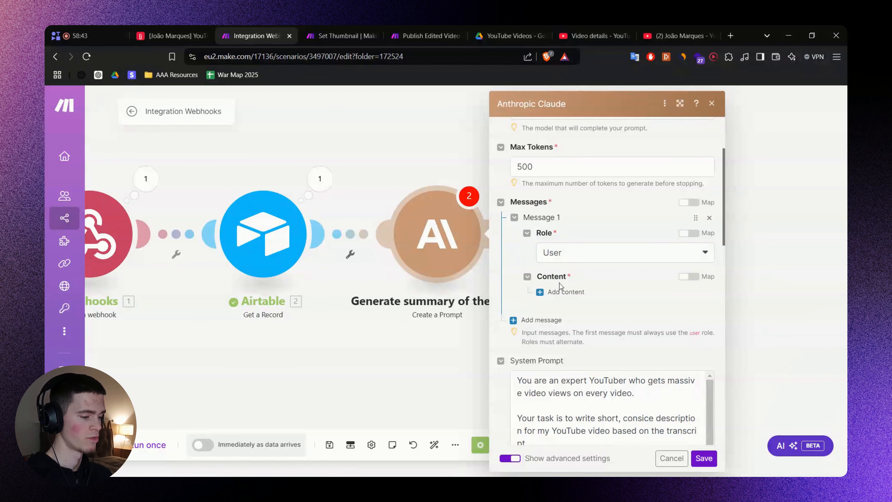
Add a Text content block to Message 1 and start editing its text.
{"action": "left_click", "coordinate": [566, 291]}
{"action": "left_click", "coordinate": [602, 329]}
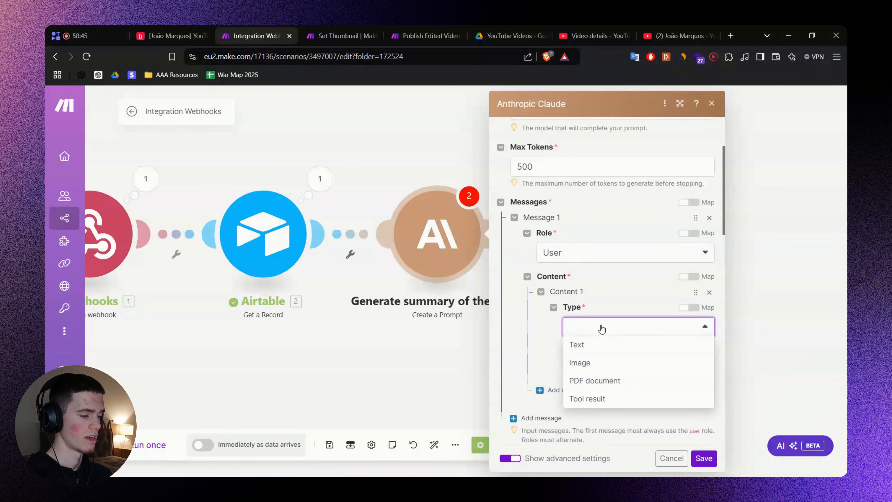
{"action": "left_click", "coordinate": [601, 349]}
{"action": "left_click", "coordinate": [602, 400]}
{"action": "scroll", "coordinate": [627, 372], "scroll_direction": "down", "scroll_amount": 1}
Paste FigJam's template with Video Draft Name and Transcript placeholders into the message text.
{"action": "key", "text": "alt+Tab"}
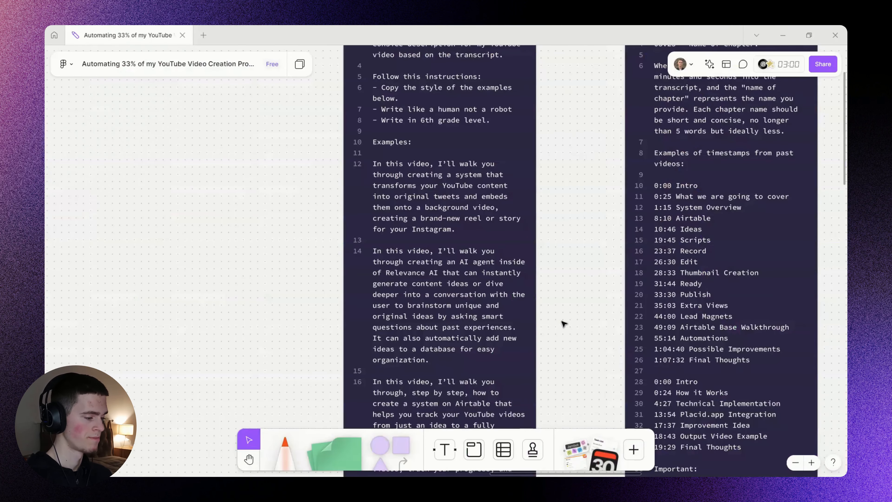
{"action": "scroll", "coordinate": [564, 323], "scroll_direction": "down", "scroll_amount": 8}
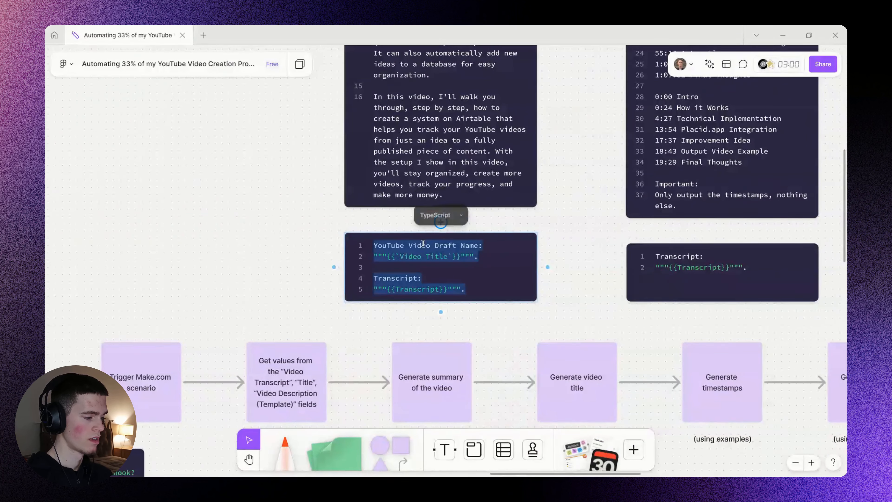
{"action": "left_click", "coordinate": [547, 267]}
{"action": "key", "text": "Escape"}
{"action": "key", "text": "Delete"}
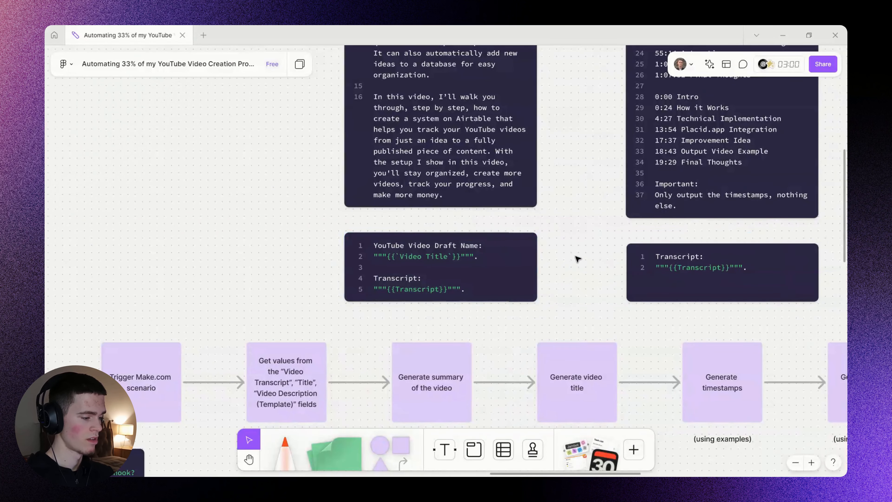
{"action": "scroll", "coordinate": [565, 256], "scroll_direction": "down", "scroll_amount": 1}
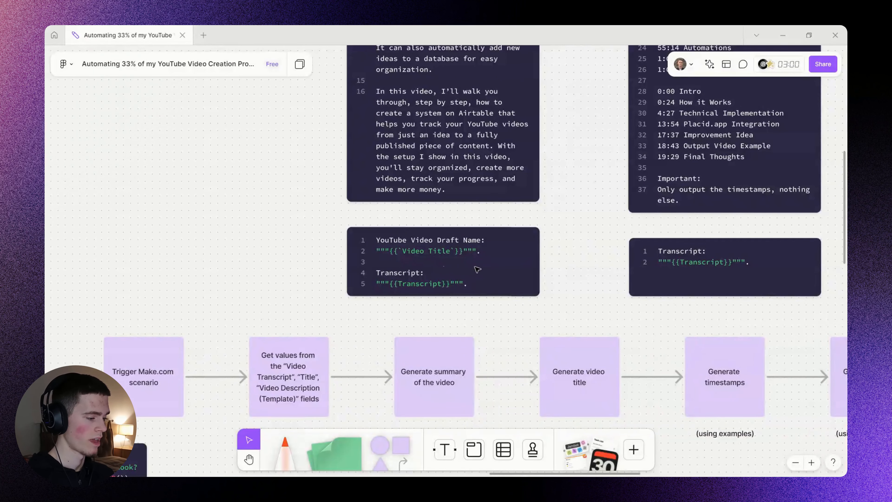
{"action": "key", "text": "alt+Tab"}
{"action": "type", "text": "YouTube Video Draft Name:\"\"\"`Video Title`\"\"\".Transcript:\"\"\"Transcript\"\"\"."}
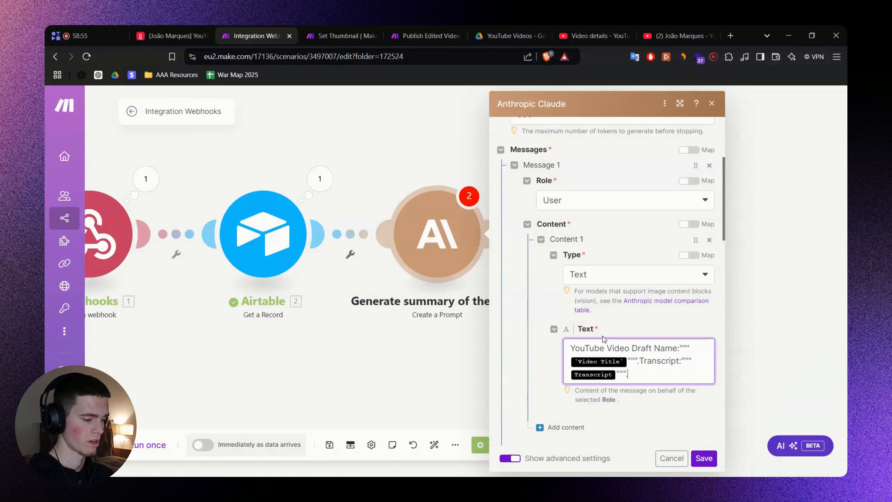
Replace the placeholders with the mapped Airtable fields 2. Title and 2. Video Transcript.
{"action": "left_click", "coordinate": [625, 355]}
{"action": "key", "text": "BackSpace"}
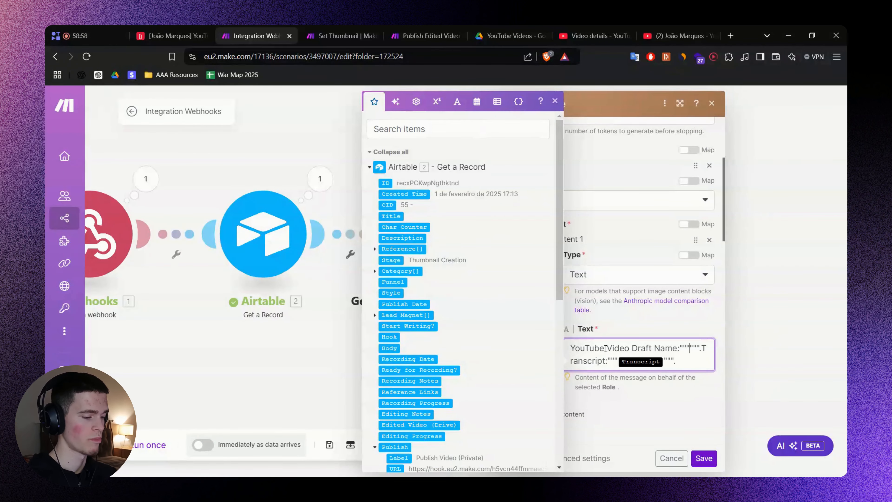
{"action": "left_click", "coordinate": [401, 128]}
{"action": "type", "text": "Title"}
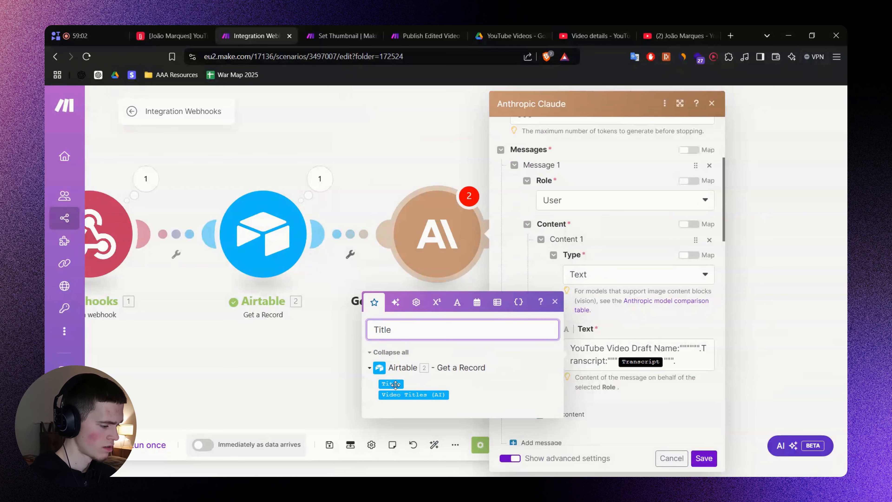
{"action": "left_click_drag", "start_coordinate": [395, 384], "coordinate": [692, 351]}
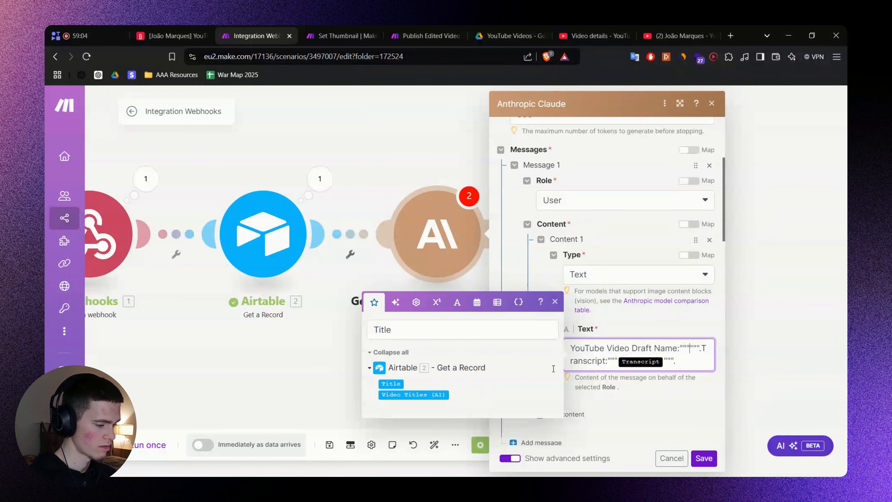
{"action": "left_click", "coordinate": [391, 383]}
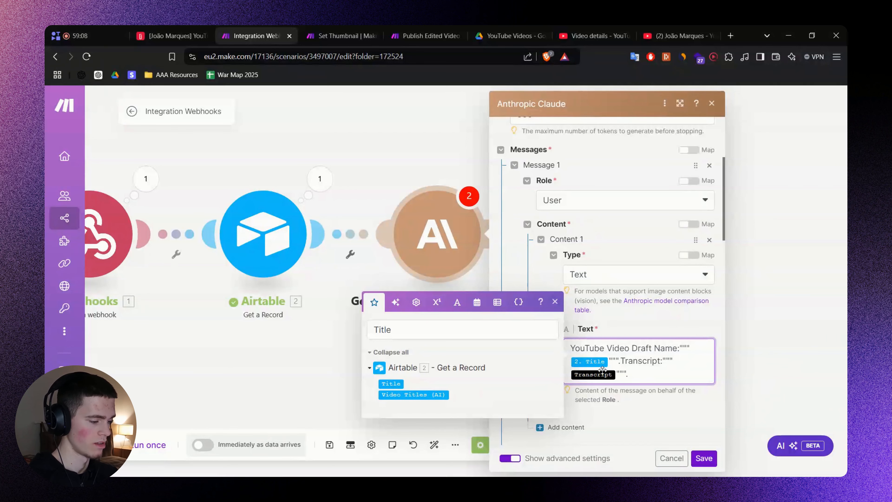
{"action": "key", "text": "BackSpace"}
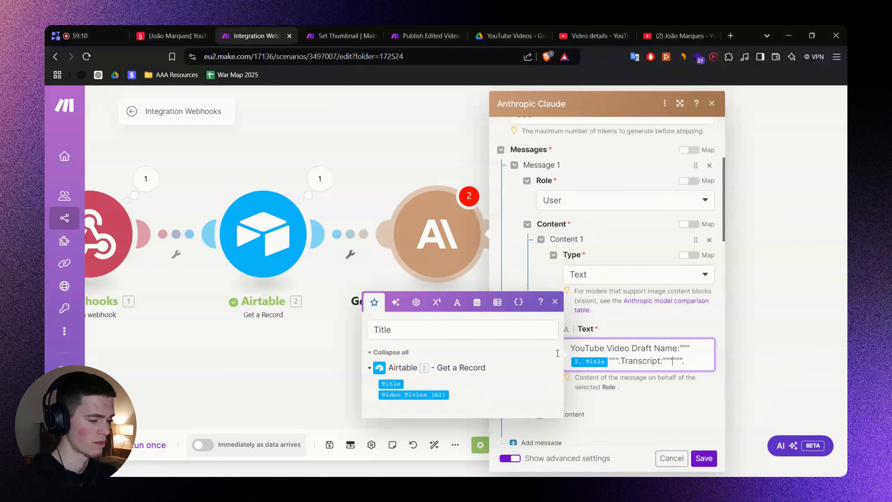
{"action": "double_click", "coordinate": [418, 331]}
{"action": "type", "text": "Trans"}
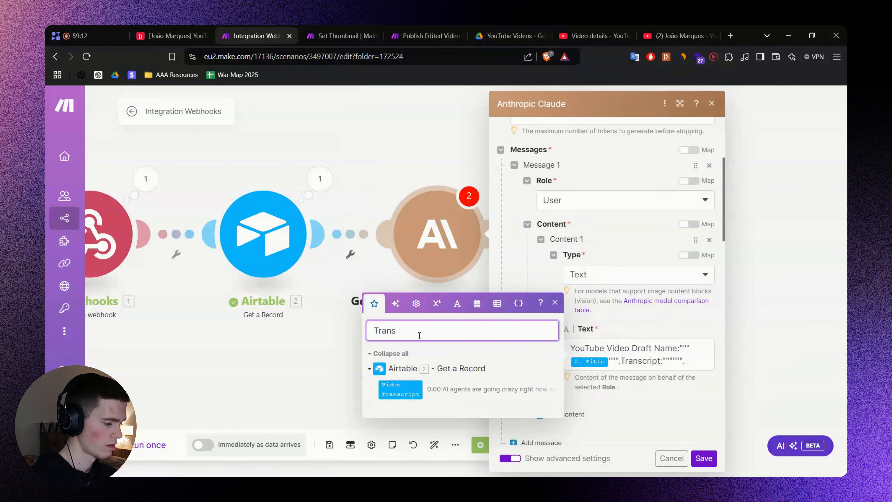
{"action": "left_click", "coordinate": [412, 386]}
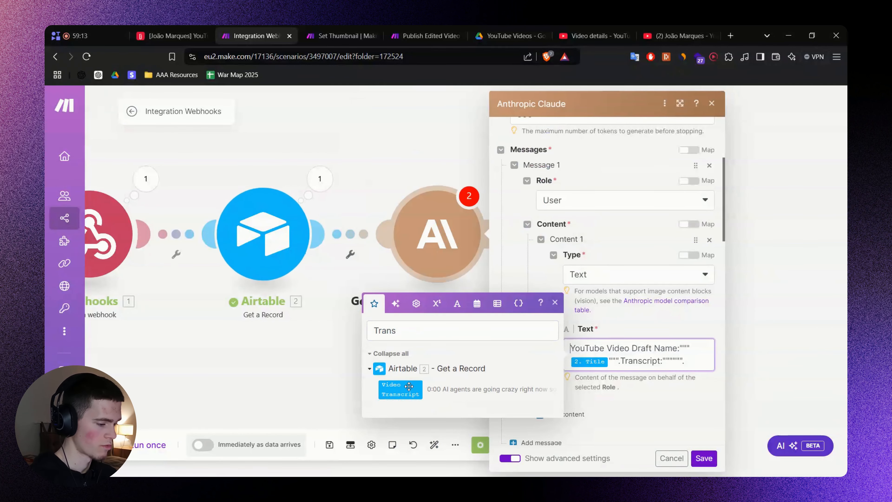
{"action": "left_click", "coordinate": [675, 359]}
{"action": "left_click", "coordinate": [400, 389]}
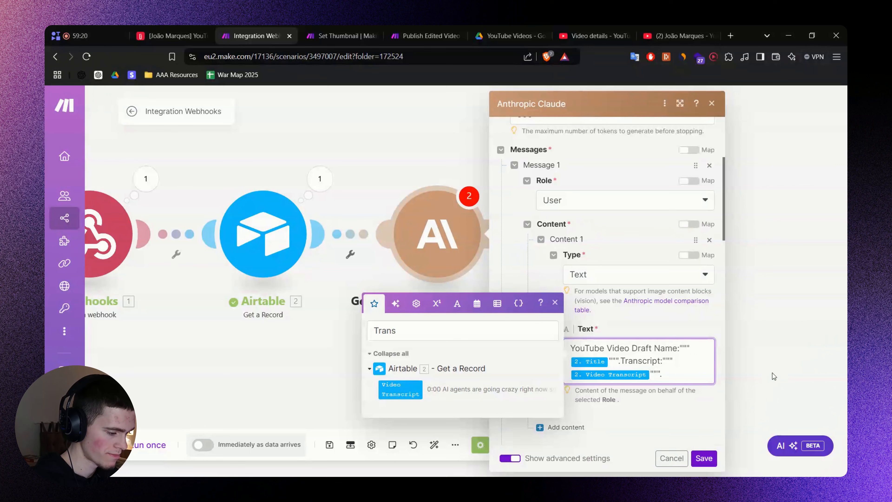
Put the draft name and transcript on separate lines and save the Claude module.
{"action": "key", "text": "Return"}
{"action": "key", "text": "Return"}
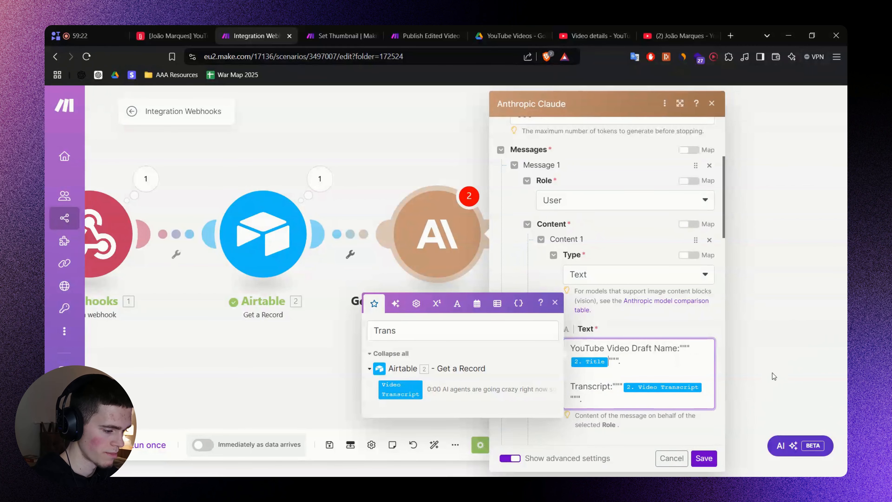
{"action": "key", "text": "Return"}
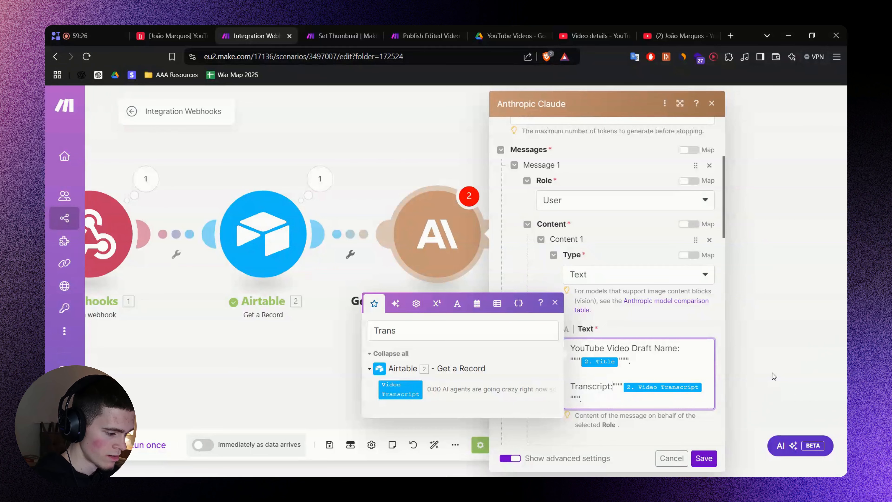
{"action": "key", "text": "Return"}
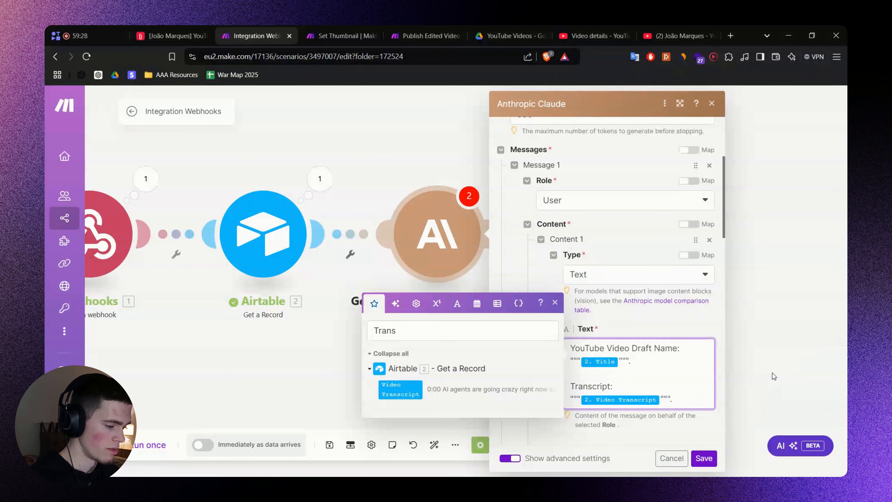
{"action": "left_click", "coordinate": [694, 414]}
{"action": "scroll", "coordinate": [693, 414], "scroll_direction": "down", "scroll_amount": 2}
{"action": "left_click", "coordinate": [710, 459]}
Save the scenario and run it once, triggering the webhook from the Airtable video record.
{"action": "left_click_drag", "start_coordinate": [569, 322], "coordinate": [665, 329]}
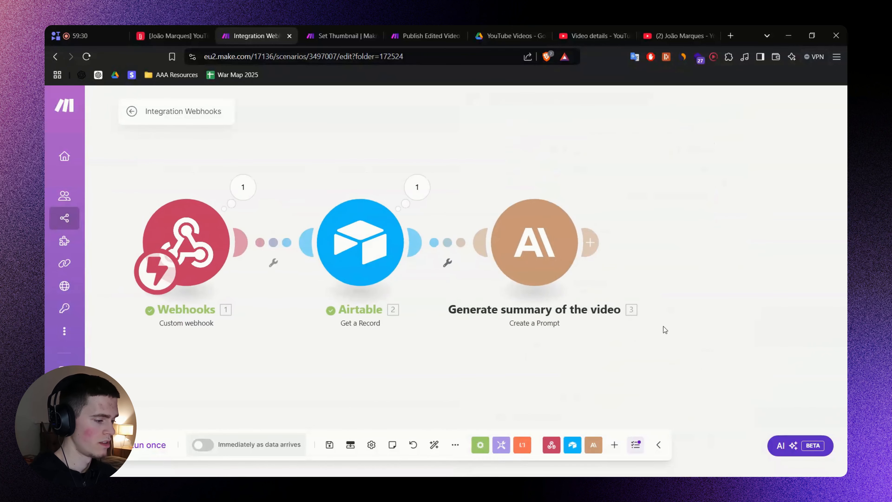
{"action": "scroll", "coordinate": [663, 326], "scroll_direction": "down", "scroll_amount": 1}
{"action": "key", "text": "ctrl+s"}
{"action": "left_click_drag", "start_coordinate": [688, 288], "coordinate": [655, 272]}
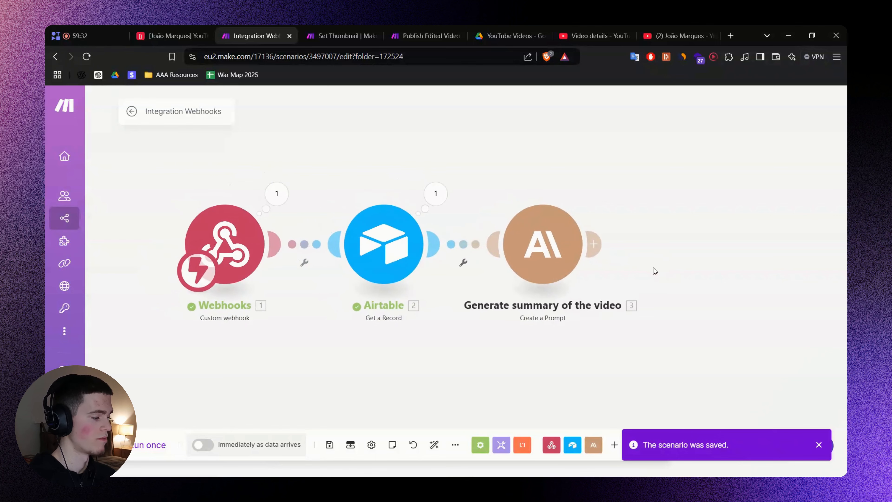
{"action": "left_click", "coordinate": [150, 436]}
{"action": "left_click", "coordinate": [170, 35]}
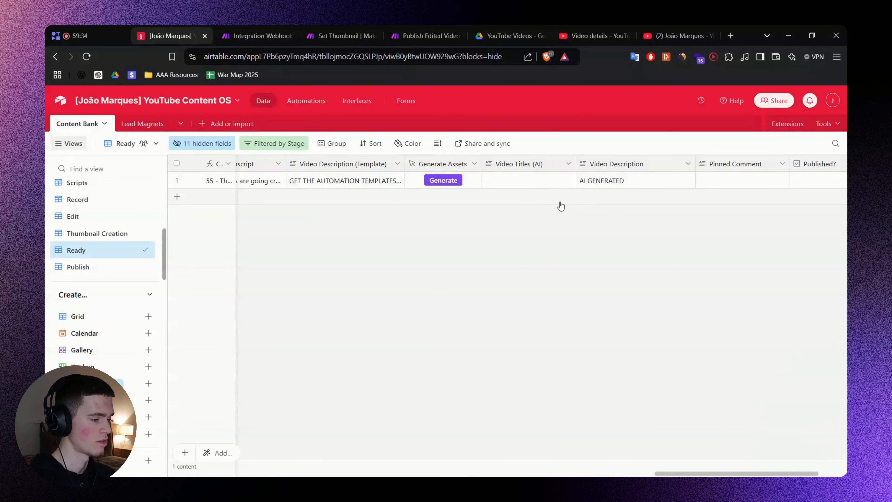
{"action": "left_click", "coordinate": [450, 183]}
{"action": "key", "text": "ctrl+w"}
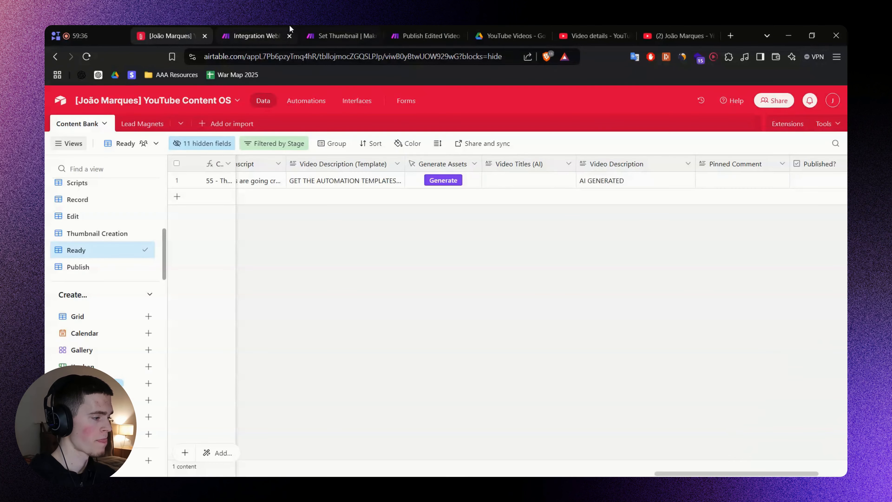
{"action": "left_click", "coordinate": [289, 26]}
Inspect the Claude output: a video description about the Relevance AI content-ideas agent.
{"action": "left_click_drag", "start_coordinate": [731, 205], "coordinate": [503, 194]}
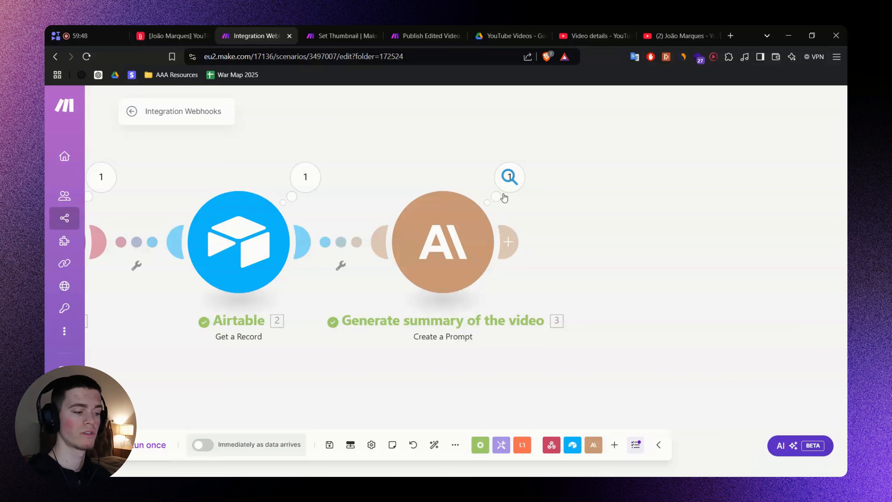
{"action": "left_click", "coordinate": [506, 195]}
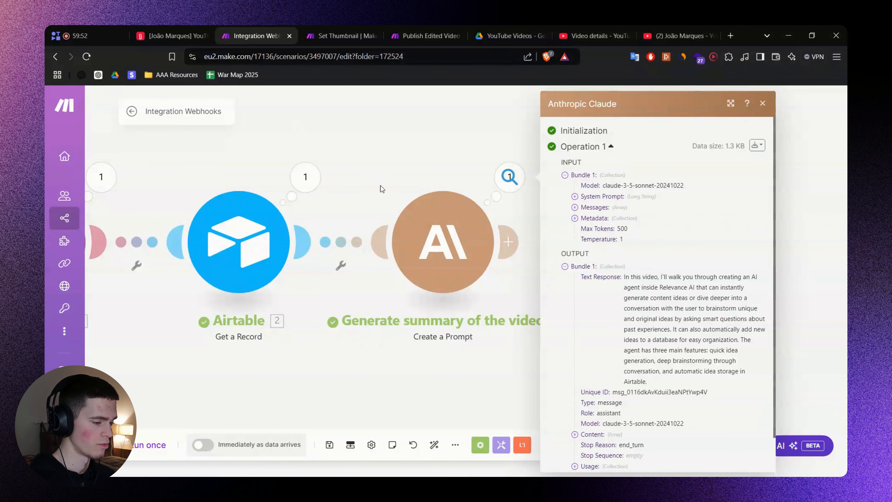
{"action": "left_click_drag", "start_coordinate": [628, 277], "coordinate": [712, 295]}
{"action": "triple_click", "coordinate": [693, 313]}
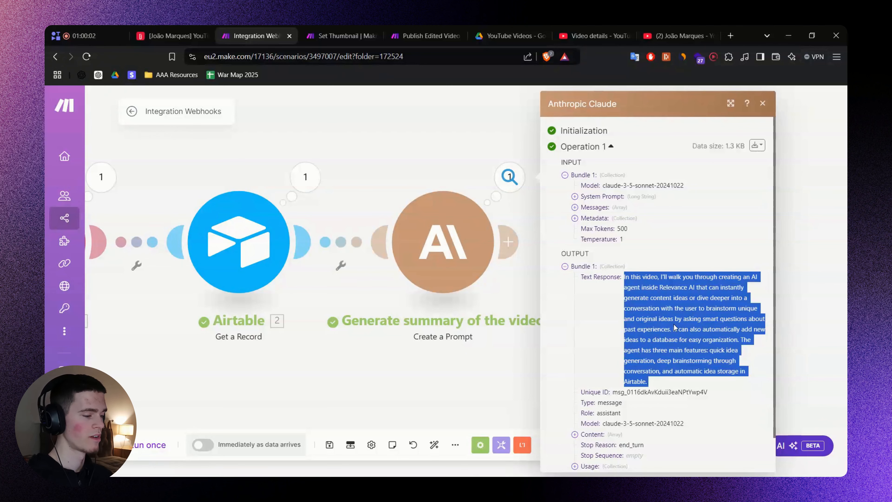
{"action": "left_click", "coordinate": [472, 347]}
{"action": "left_click_drag", "start_coordinate": [601, 266], "coordinate": [537, 271]}
Paste the copied Claude module after the summary module.
{"action": "key", "text": "alt+Tab"}
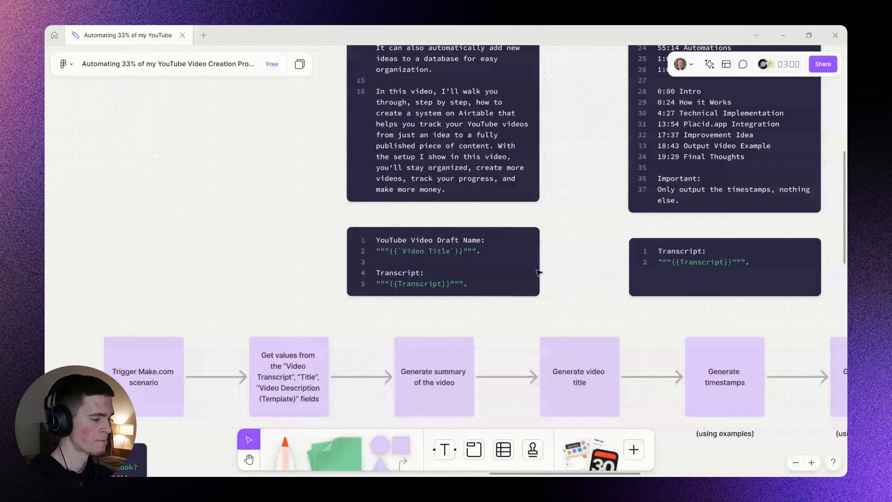
{"action": "left_click_drag", "start_coordinate": [647, 284], "coordinate": [447, 251]}
{"action": "left_click_drag", "start_coordinate": [562, 289], "coordinate": [572, 217]}
{"action": "scroll", "coordinate": [575, 220], "scroll_direction": "down", "scroll_amount": 3}
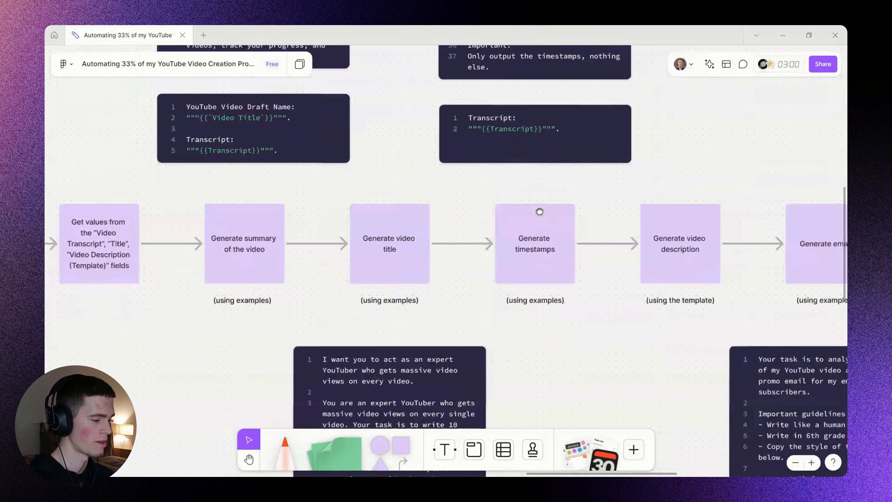
{"action": "scroll", "coordinate": [542, 233], "scroll_direction": "left", "scroll_amount": 5}
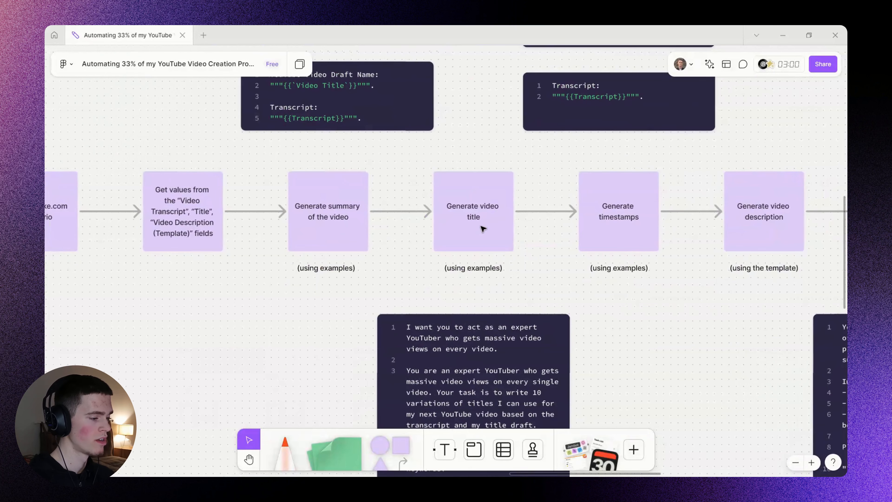
{"action": "key", "text": "alt+Tab"}
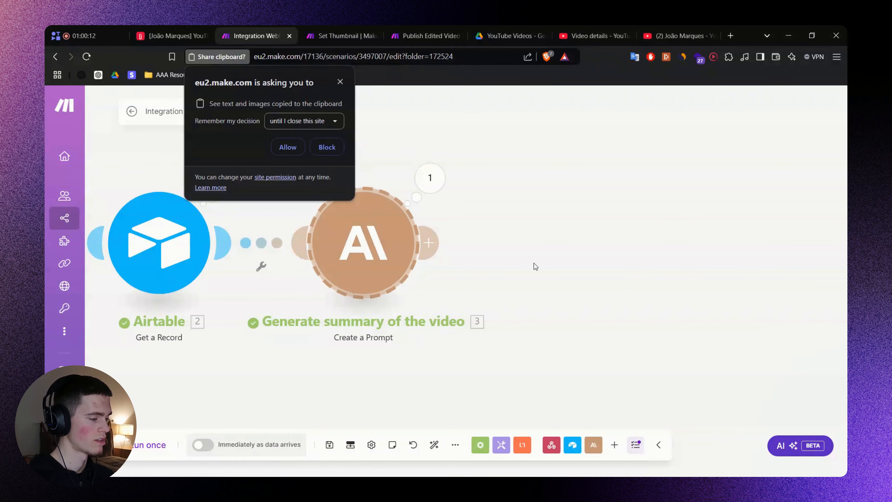
{"action": "left_click", "coordinate": [287, 146]}
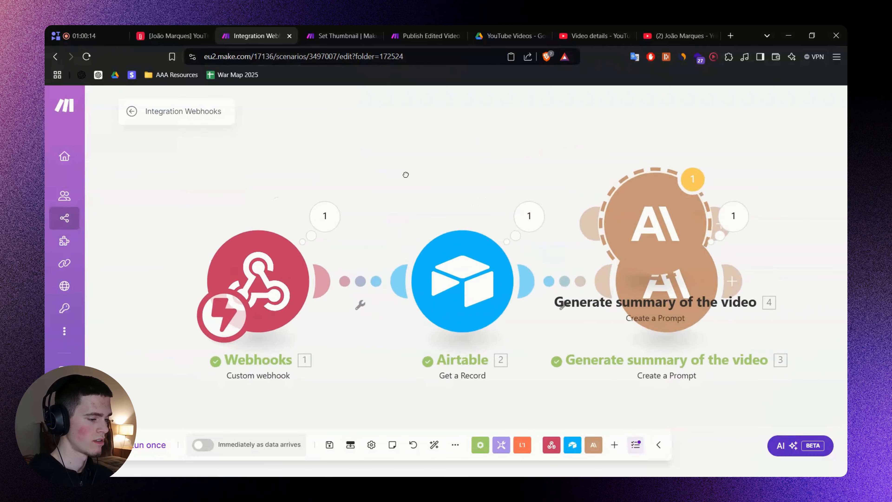
{"action": "left_click_drag", "start_coordinate": [385, 200], "coordinate": [611, 263]}
Rename the pasted module to 'Generate video title'.
{"action": "right_click", "coordinate": [613, 261]}
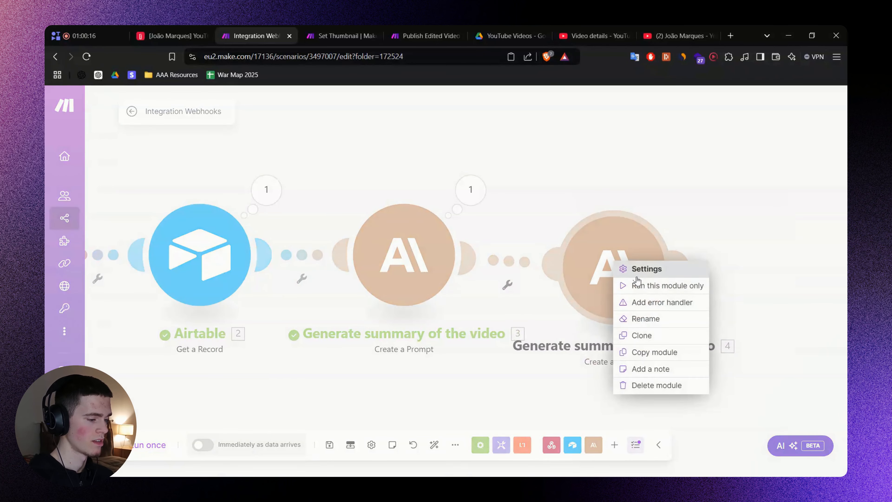
{"action": "left_click", "coordinate": [653, 327]}
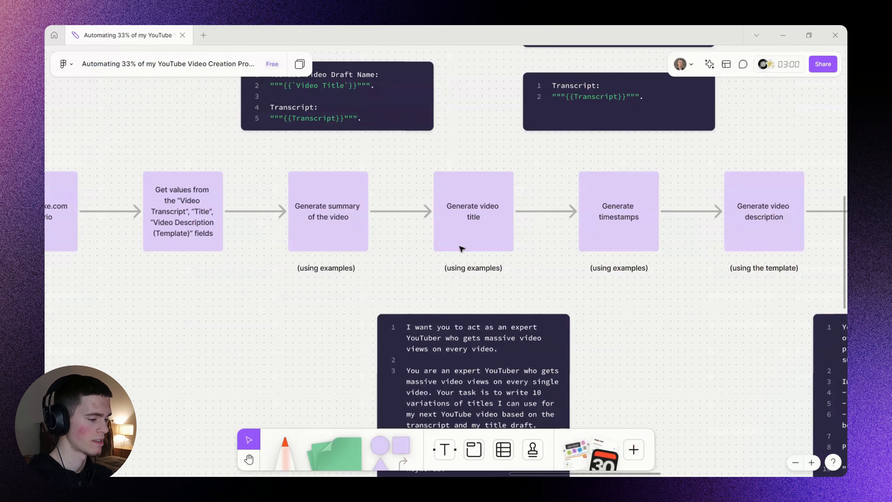
{"action": "double_click", "coordinate": [467, 213]}
{"action": "key", "text": "ctrl+c"}
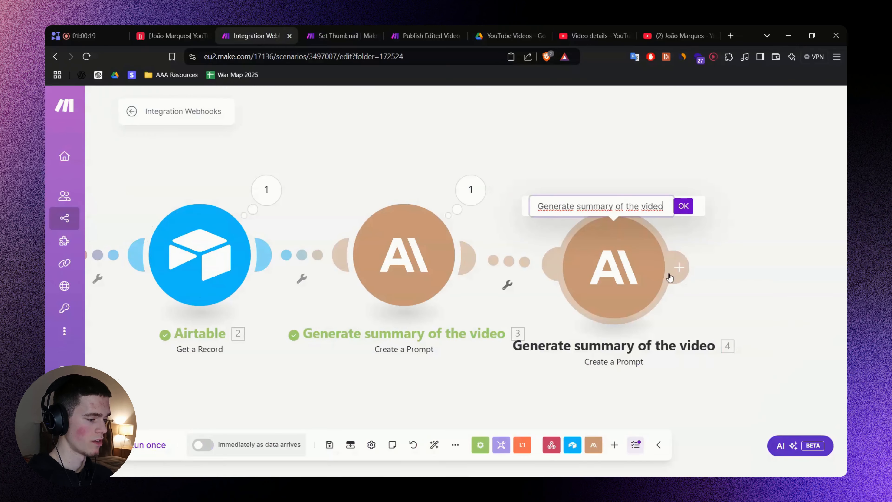
{"action": "key", "text": "ctrl+a"}
{"action": "key", "text": "ctrl+v"}
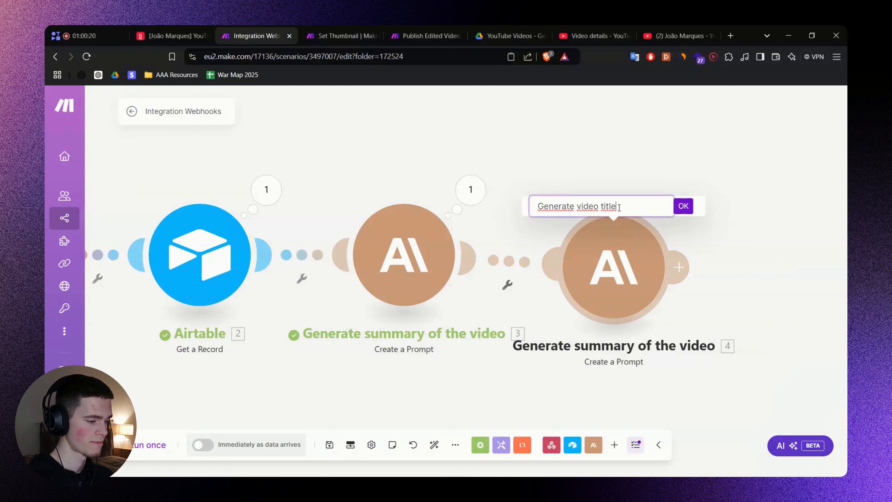
{"action": "left_click", "coordinate": [683, 206]}
Copy the title-writing prompt from the FigJam code block.
{"action": "left_click", "coordinate": [518, 228]}
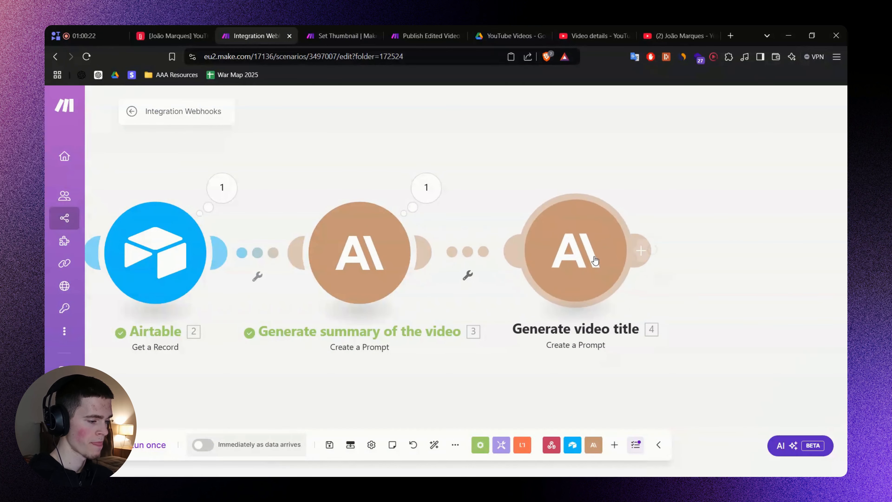
{"action": "scroll", "coordinate": [581, 317], "scroll_direction": "down", "scroll_amount": 5}
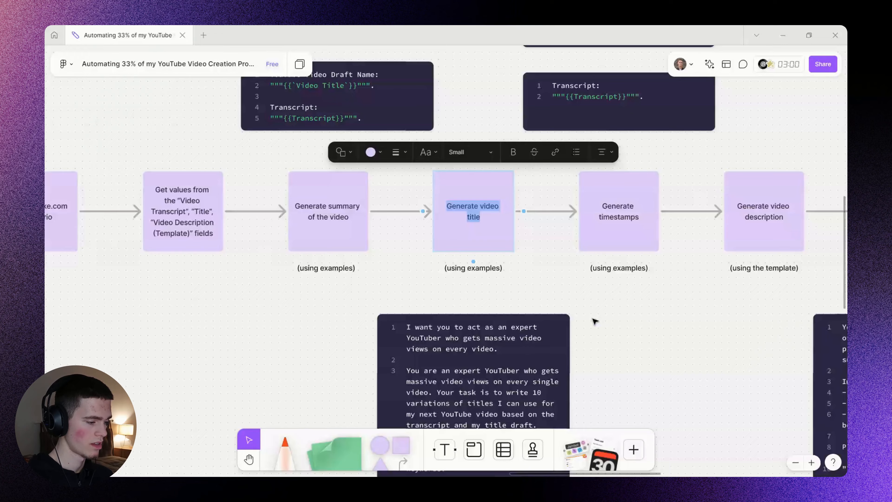
{"action": "scroll", "coordinate": [656, 278], "scroll_direction": "down", "scroll_amount": 10}
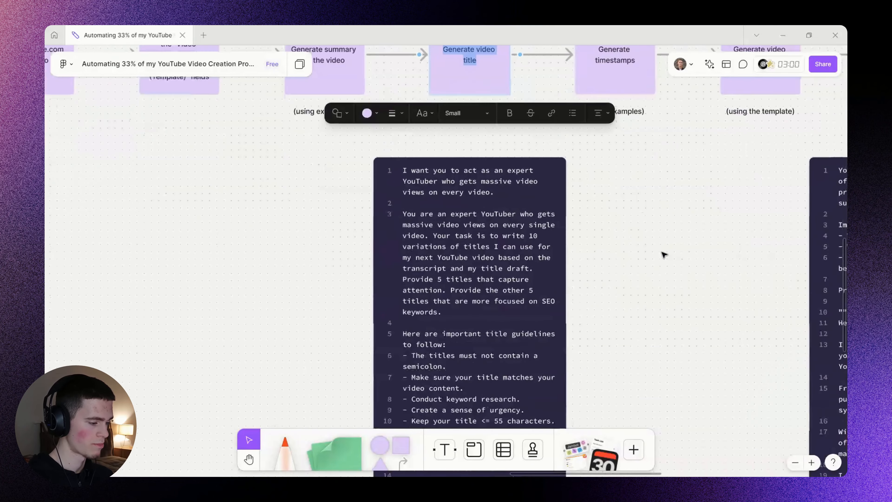
{"action": "scroll", "coordinate": [660, 209], "scroll_direction": "down", "scroll_amount": 6}
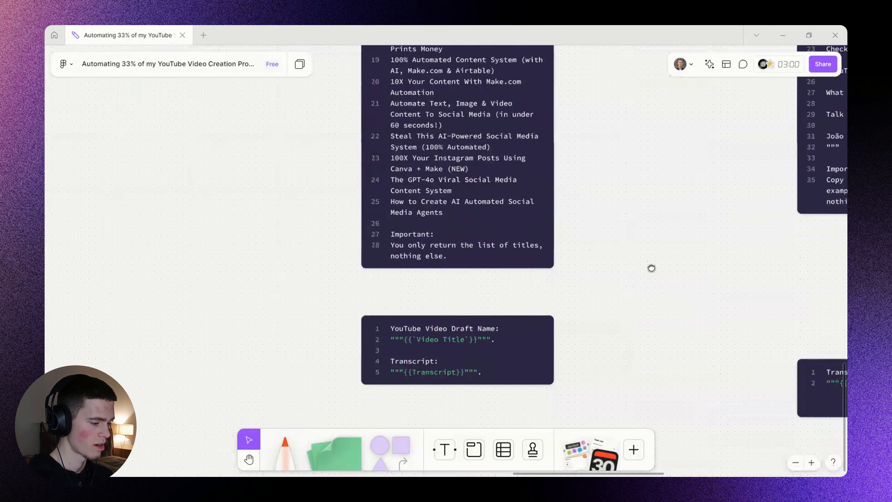
{"action": "scroll", "coordinate": [653, 271], "scroll_direction": "up", "scroll_amount": 10}
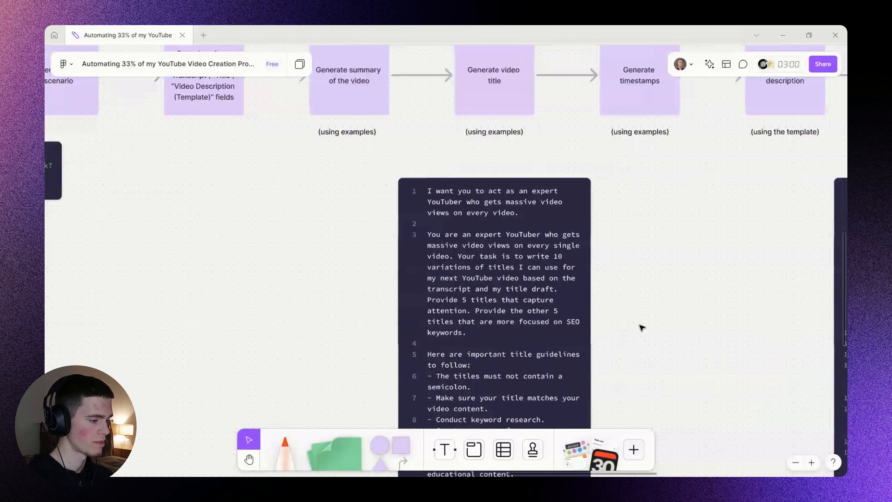
{"action": "left_click", "coordinate": [522, 263]}
{"action": "key", "text": "ctrl+a"}
{"action": "key", "text": "Escape"}
Replace the new module's summary system prompt with the title-writing prompt.
{"action": "scroll", "coordinate": [681, 321], "scroll_direction": "down", "scroll_amount": 2}
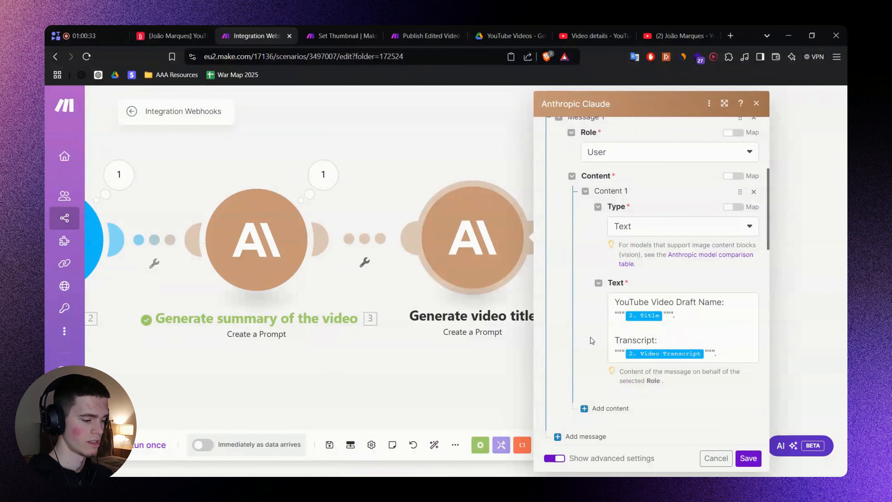
{"action": "scroll", "coordinate": [592, 340], "scroll_direction": "down", "scroll_amount": 3}
{"action": "left_click", "coordinate": [651, 316]}
{"action": "key", "text": "ctrl+a"}
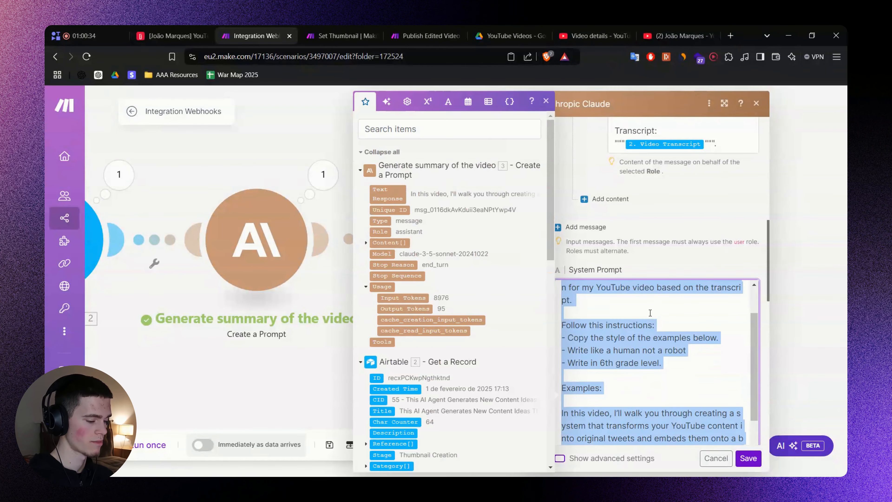
{"action": "key", "text": "BackSpace"}
{"action": "key", "text": "ctrl+v"}
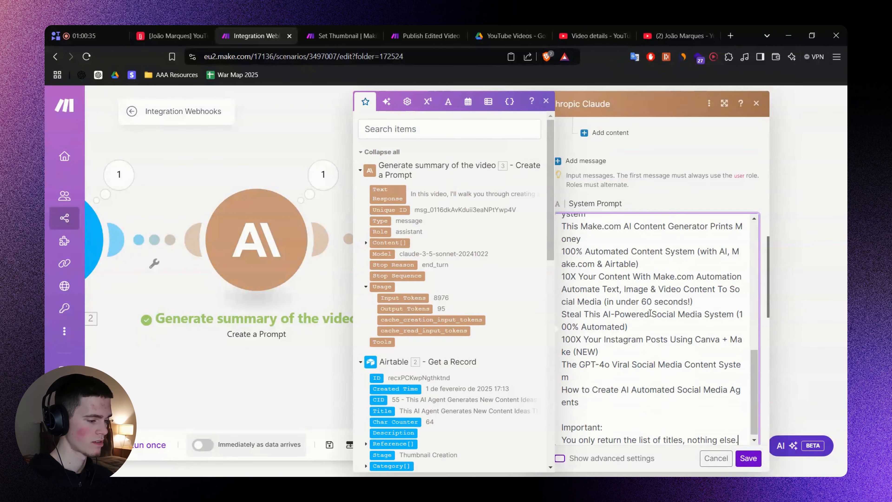
{"action": "left_click", "coordinate": [673, 202]}
{"action": "scroll", "coordinate": [673, 203], "scroll_direction": "down", "scroll_amount": 1}
{"action": "key", "text": "alt+Tab"}
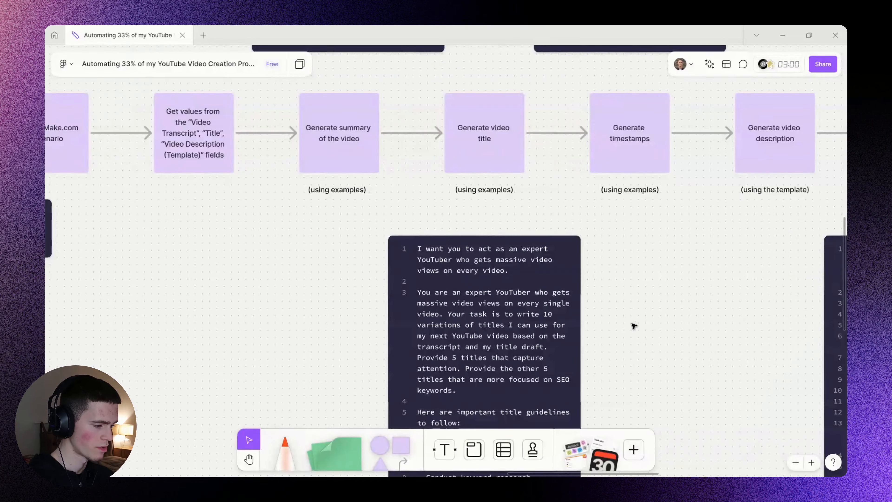
With a red marker, underline the task of writing 10 title variations from the transcript and draft.
{"action": "scroll", "coordinate": [633, 326], "scroll_direction": "down", "scroll_amount": 2}
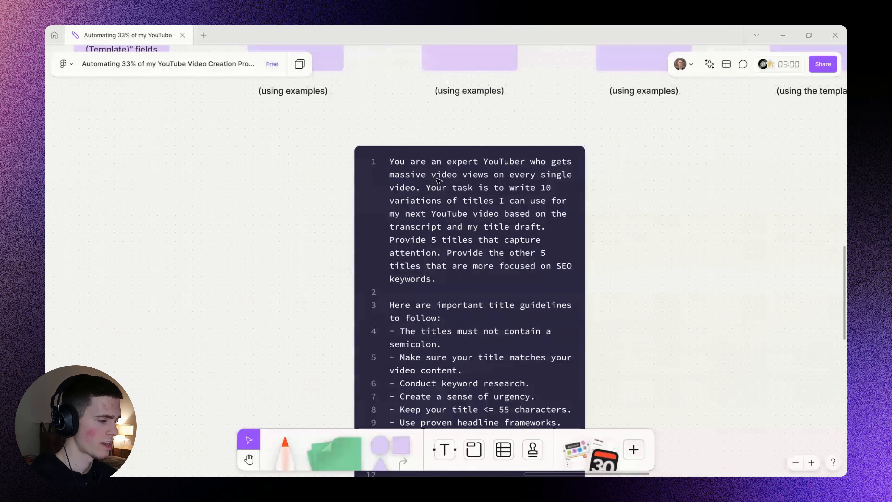
{"action": "scroll", "coordinate": [436, 172], "scroll_direction": "up", "scroll_amount": 2}
{"action": "left_click", "coordinate": [290, 445]}
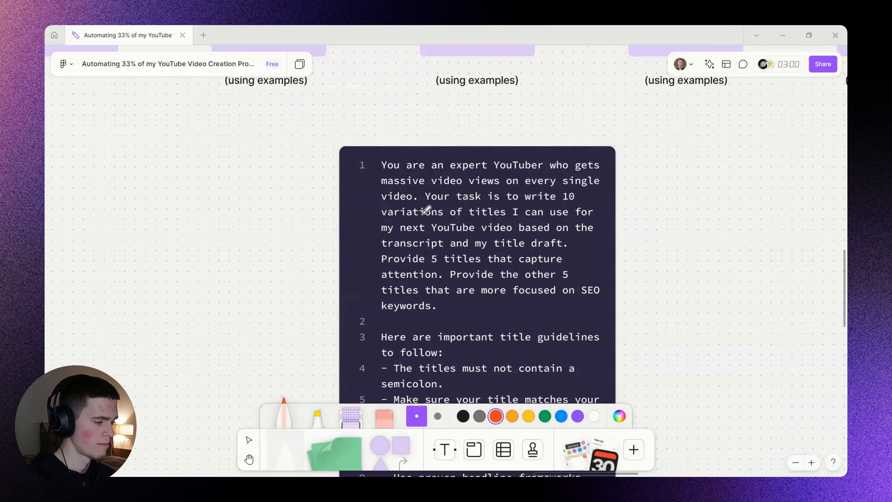
{"action": "left_click_drag", "start_coordinate": [484, 182], "coordinate": [547, 186]}
{"action": "left_click_drag", "start_coordinate": [454, 203], "coordinate": [575, 204]}
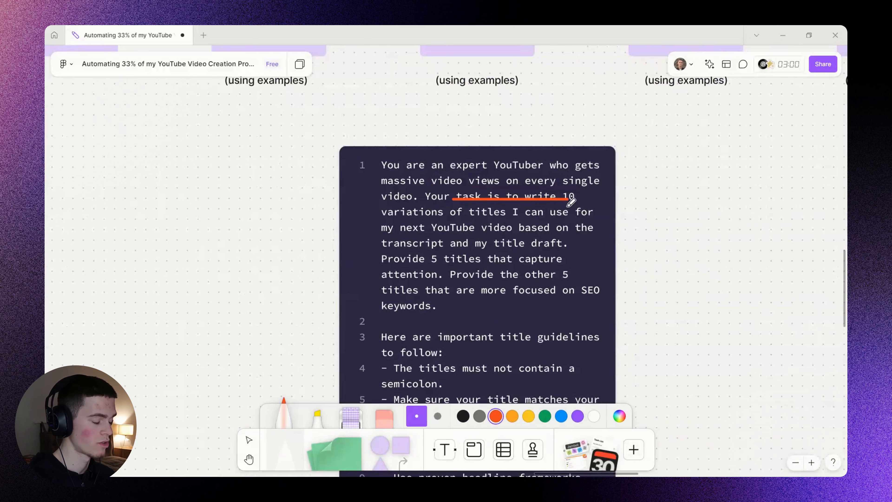
{"action": "left_click_drag", "start_coordinate": [490, 203], "coordinate": [571, 203]}
{"action": "left_click_drag", "start_coordinate": [392, 221], "coordinate": [583, 221]}
{"action": "left_click_drag", "start_coordinate": [388, 236], "coordinate": [589, 237]}
{"action": "left_click_drag", "start_coordinate": [384, 251], "coordinate": [568, 251]}
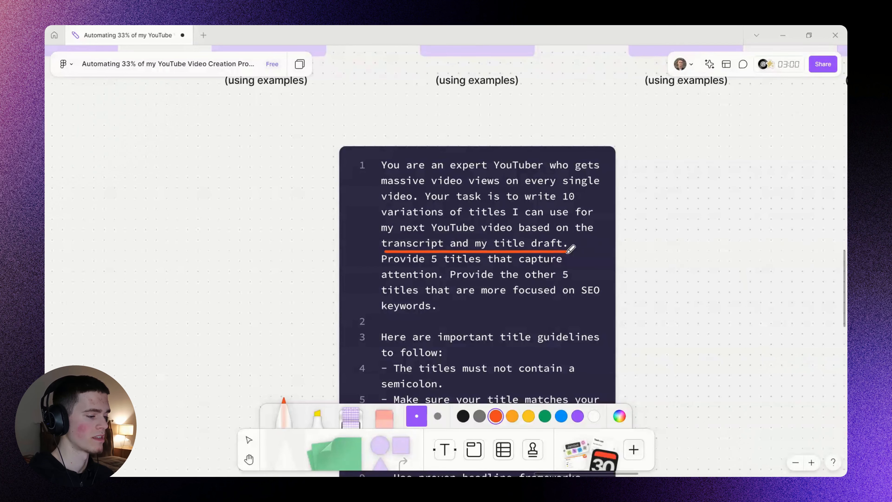
Underline the request for 5 attention-grabbing titles and 5 SEO-focused titles with keywords.
{"action": "left_click_drag", "start_coordinate": [393, 266], "coordinate": [562, 267]}
{"action": "left_click_drag", "start_coordinate": [409, 278], "coordinate": [571, 278]}
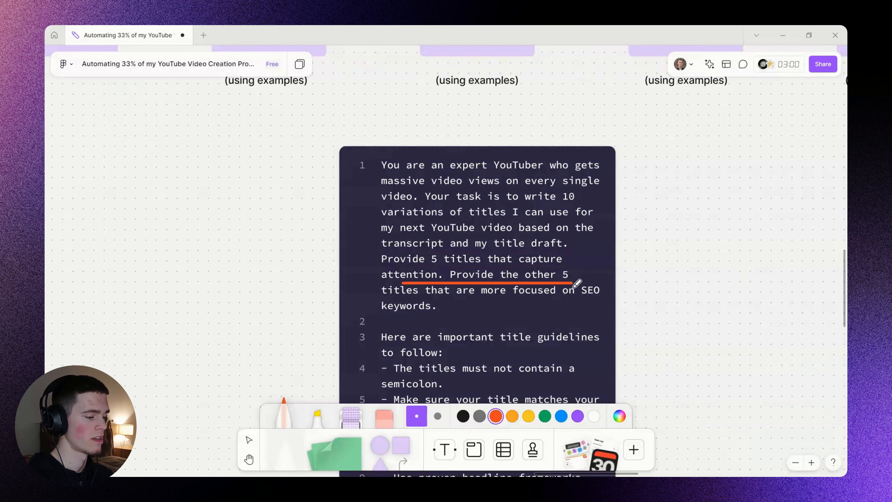
{"action": "left_click_drag", "start_coordinate": [396, 299], "coordinate": [593, 298]}
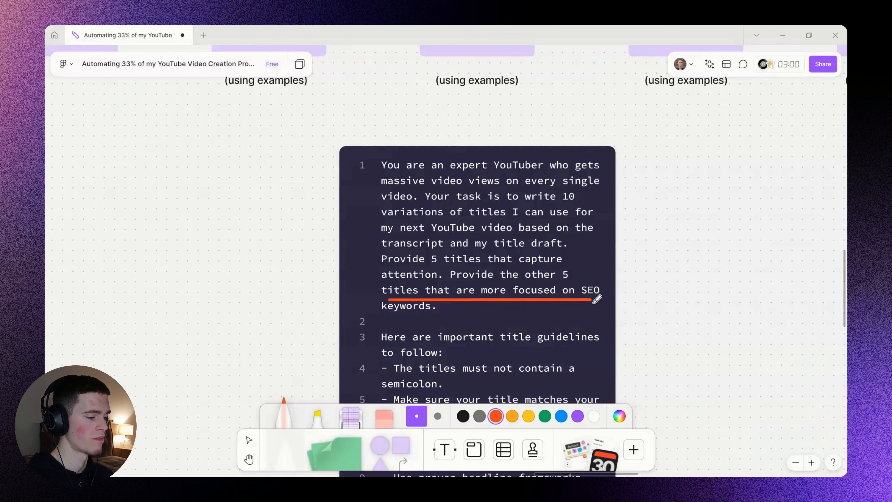
{"action": "left_click_drag", "start_coordinate": [390, 313], "coordinate": [435, 314]}
Draw red lines beside the title guidelines (lines 3–11) and the example titles (lines 13–23).
{"action": "scroll", "coordinate": [671, 332], "scroll_direction": "down", "scroll_amount": 5}
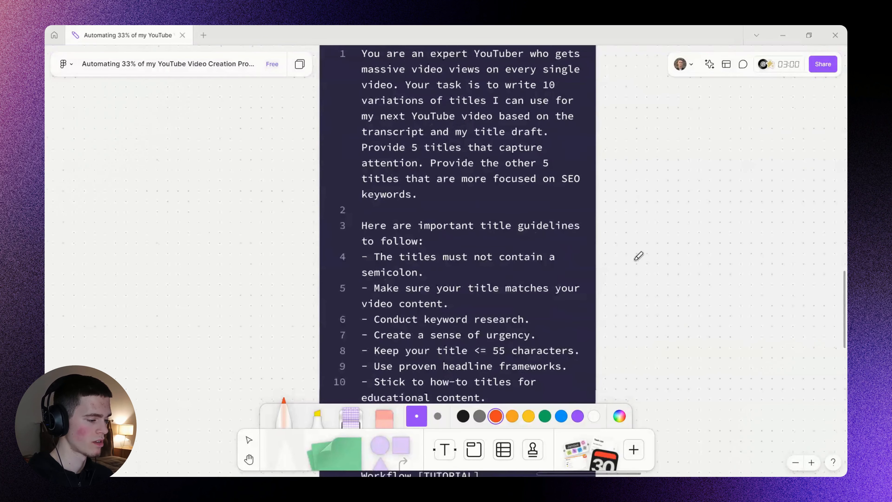
{"action": "left_click_drag", "start_coordinate": [361, 159], "coordinate": [338, 347]}
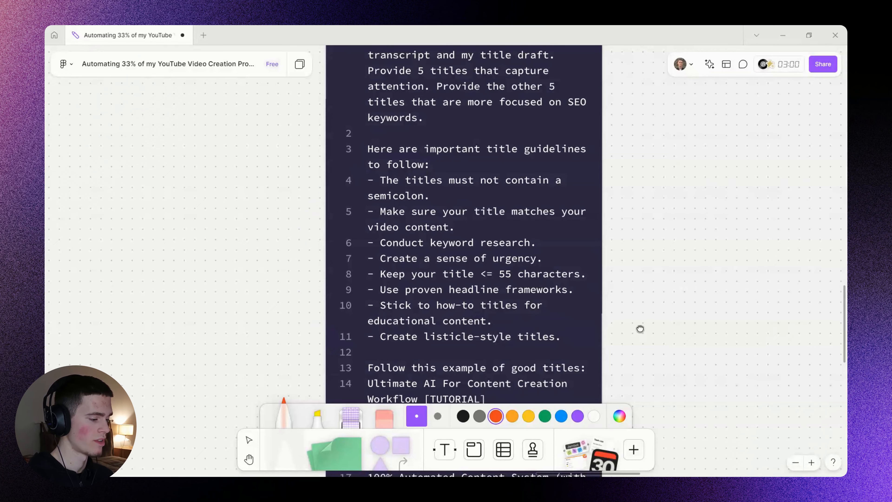
{"action": "scroll", "coordinate": [639, 327], "scroll_direction": "down", "scroll_amount": 2}
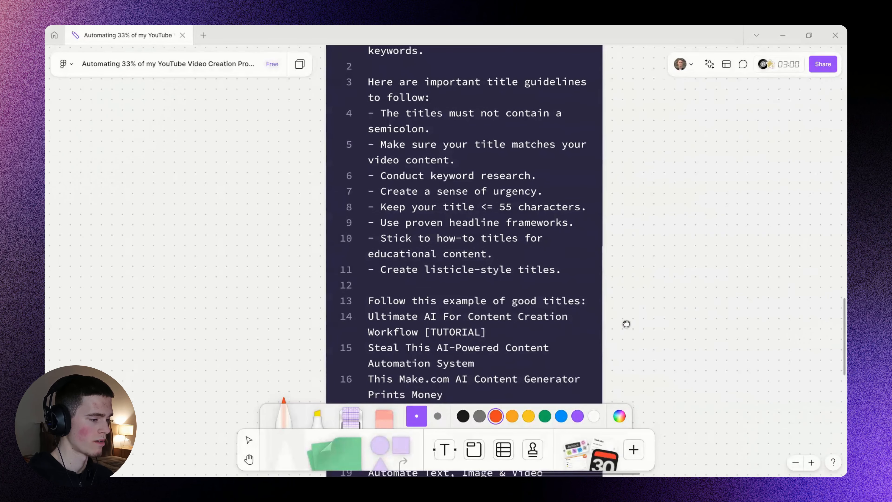
{"action": "scroll", "coordinate": [630, 327], "scroll_direction": "down", "scroll_amount": 2}
{"action": "scroll", "coordinate": [633, 307], "scroll_direction": "down", "scroll_amount": 3}
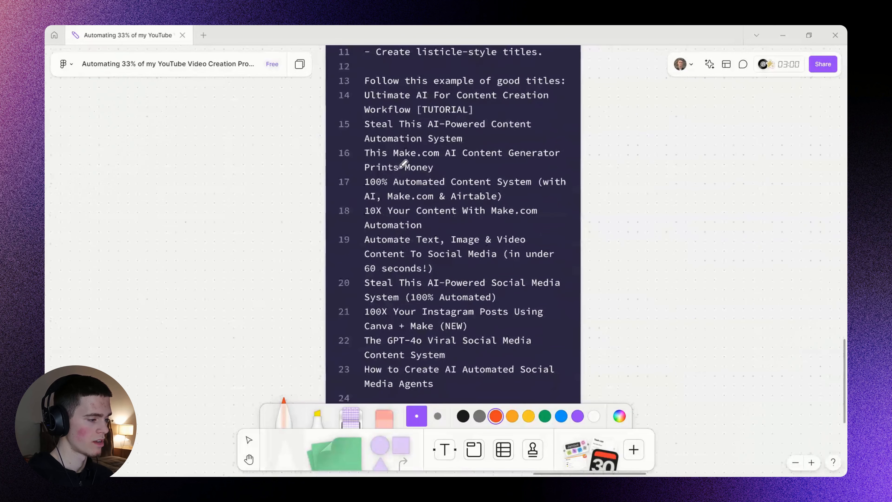
{"action": "mouse_move", "coordinate": [357, 85]}
{"action": "left_mouse_down"}
{"action": "mouse_move", "coordinate": [325, 259]}
{"action": "mouse_move", "coordinate": [338, 379]}
{"action": "left_mouse_up"}
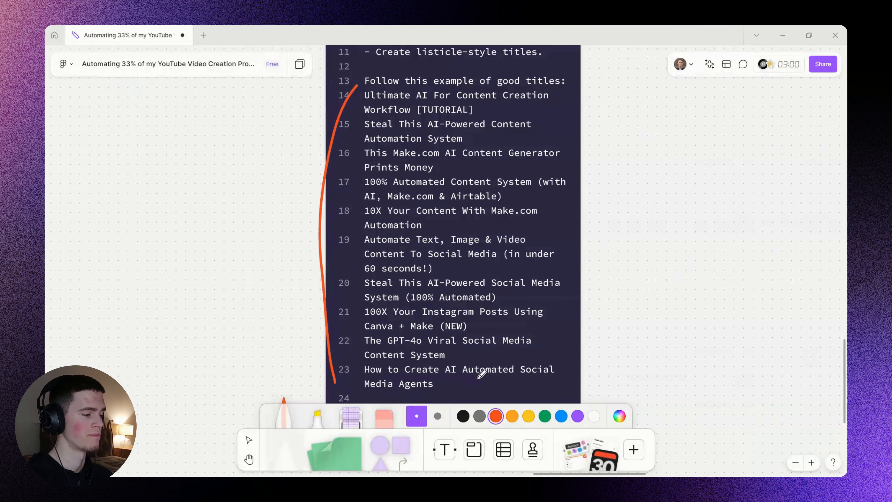
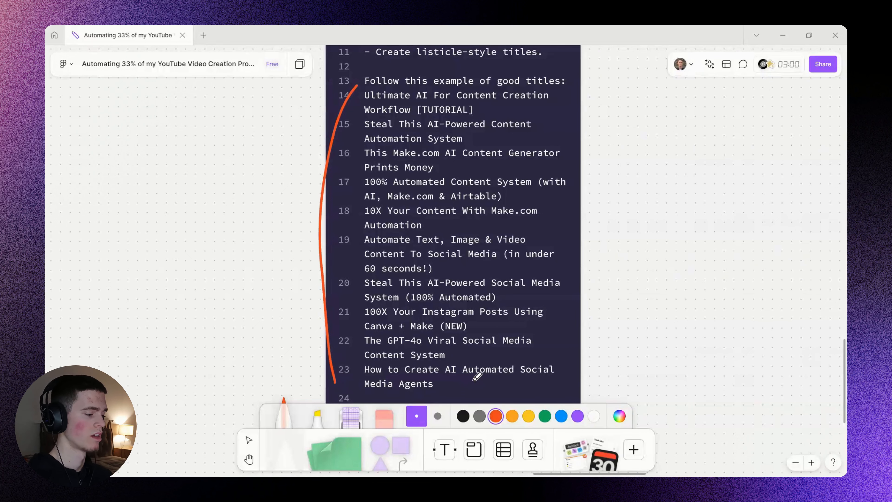
Mark up the title prompt's closing lines, trying and undoing underlines on 'return only titles' and 'nothing else'.
{"action": "left_click_drag", "start_coordinate": [670, 323], "coordinate": [674, 290]}
{"action": "key", "text": "ctrl+z"}
{"action": "left_click_drag", "start_coordinate": [635, 336], "coordinate": [629, 284]}
{"action": "left_click_drag", "start_coordinate": [524, 327], "coordinate": [530, 275]}
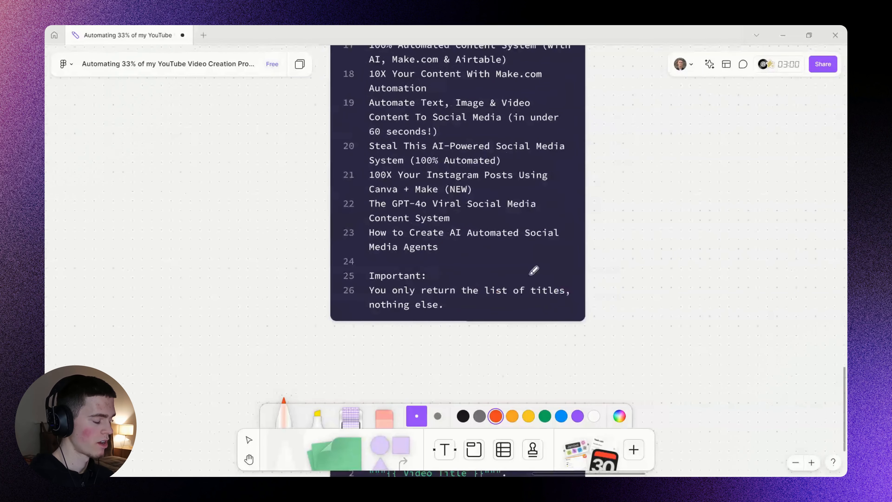
{"action": "scroll", "coordinate": [456, 290], "scroll_direction": "up", "scroll_amount": 1}
{"action": "left_click_drag", "start_coordinate": [361, 296], "coordinate": [572, 296]}
{"action": "key", "text": "ctrl+z"}
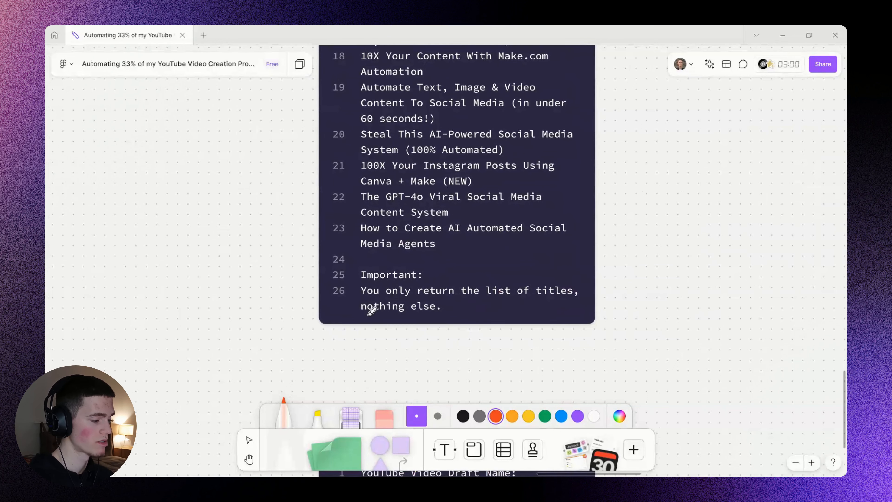
{"action": "left_click_drag", "start_coordinate": [369, 313], "coordinate": [460, 313]}
{"action": "key", "text": "ctrl+z"}
Scroll back through the prompt and save the Generate video title module.
{"action": "scroll", "coordinate": [607, 239], "scroll_direction": "up", "scroll_amount": 5}
{"action": "scroll", "coordinate": [669, 196], "scroll_direction": "down", "scroll_amount": 2}
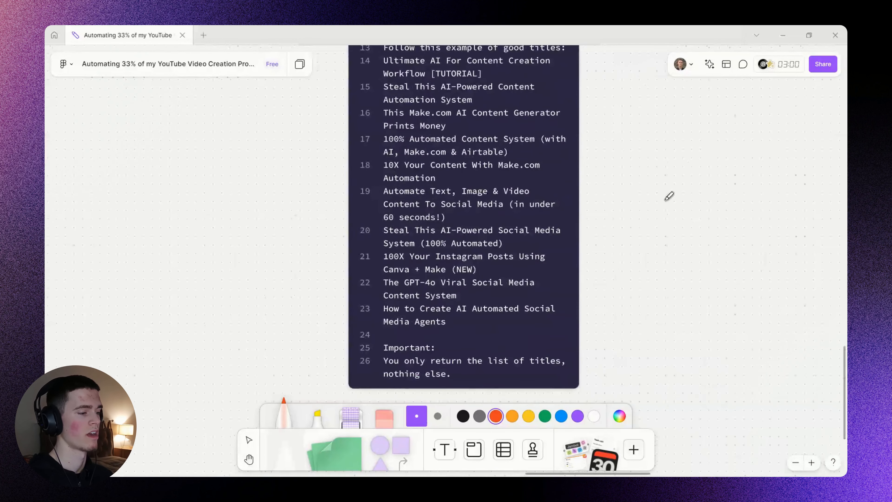
{"action": "scroll", "coordinate": [669, 196], "scroll_direction": "up", "scroll_amount": 3}
{"action": "scroll", "coordinate": [601, 247], "scroll_direction": "up", "scroll_amount": 4}
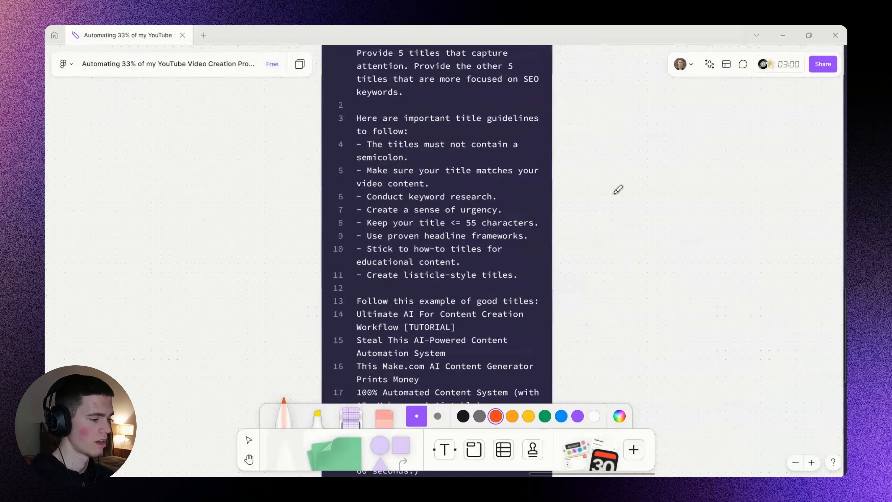
{"action": "scroll", "coordinate": [611, 193], "scroll_direction": "up", "scroll_amount": 3}
{"action": "scroll", "coordinate": [607, 217], "scroll_direction": "down", "scroll_amount": 3}
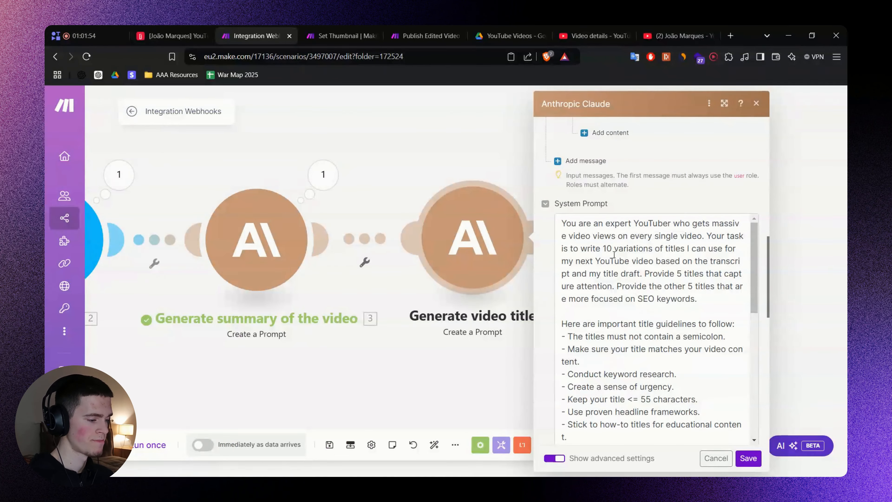
{"action": "scroll", "coordinate": [629, 205], "scroll_direction": "up", "scroll_amount": 5}
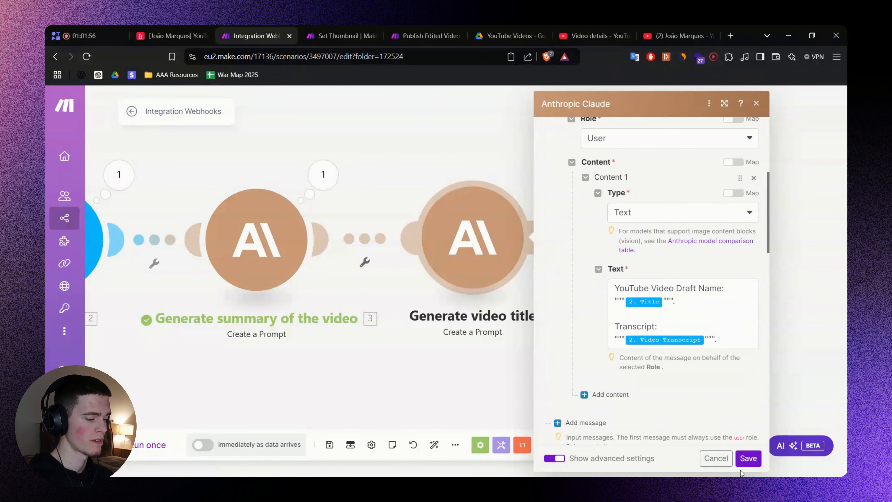
{"action": "left_click", "coordinate": [747, 463]}
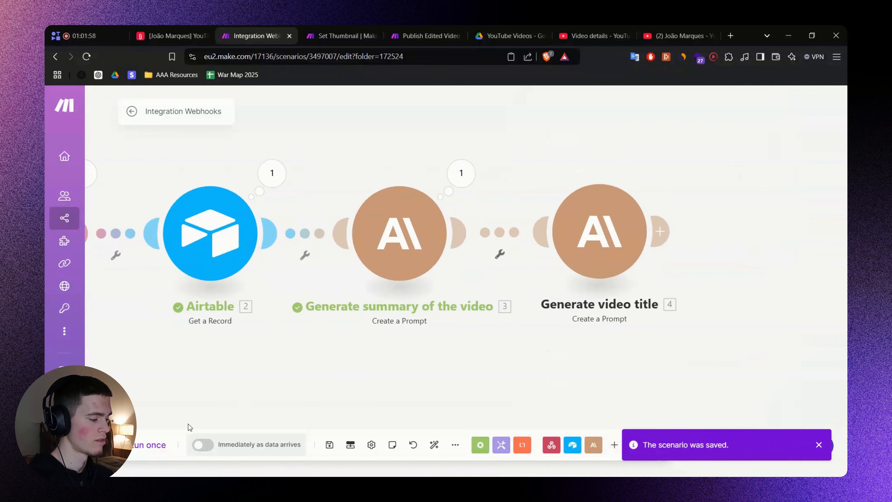
Trigger generation from the Airtable record, close the webhook tab, and return to Make.
{"action": "left_click", "coordinate": [164, 35]}
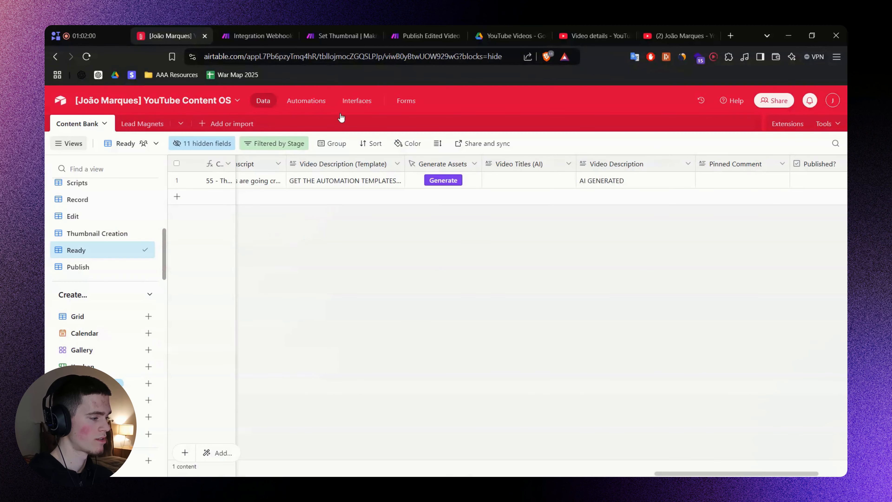
{"action": "left_click", "coordinate": [442, 180]}
{"action": "key", "text": "ctrl+w"}
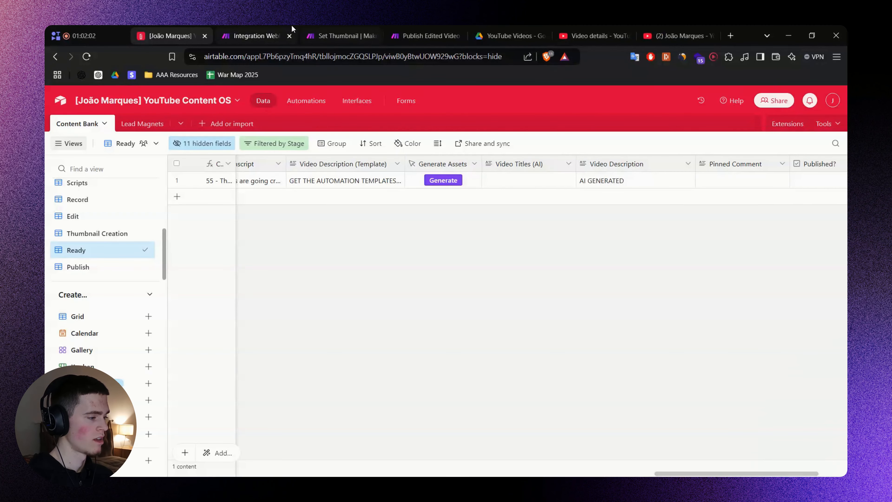
{"action": "left_click", "coordinate": [291, 31]}
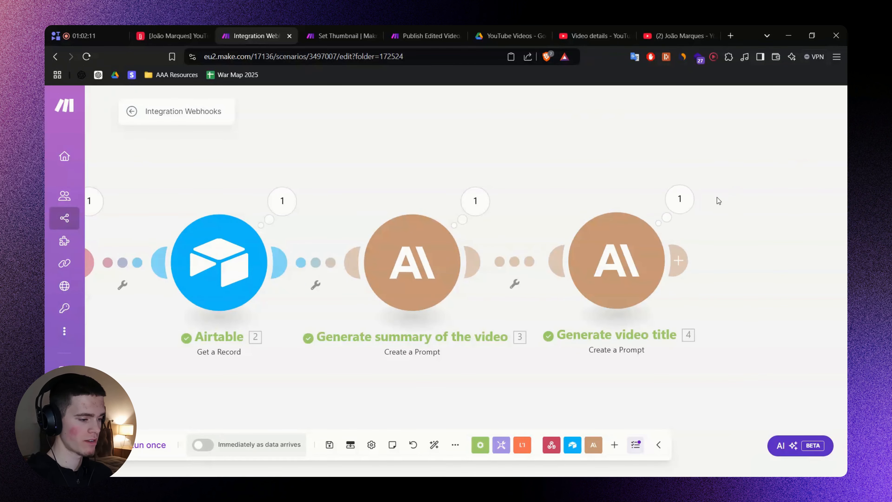
Read the title module's output: five attention-grabbing and five SEO-focused titles.
{"action": "left_click", "coordinate": [700, 203]}
{"action": "left_click", "coordinate": [506, 278]}
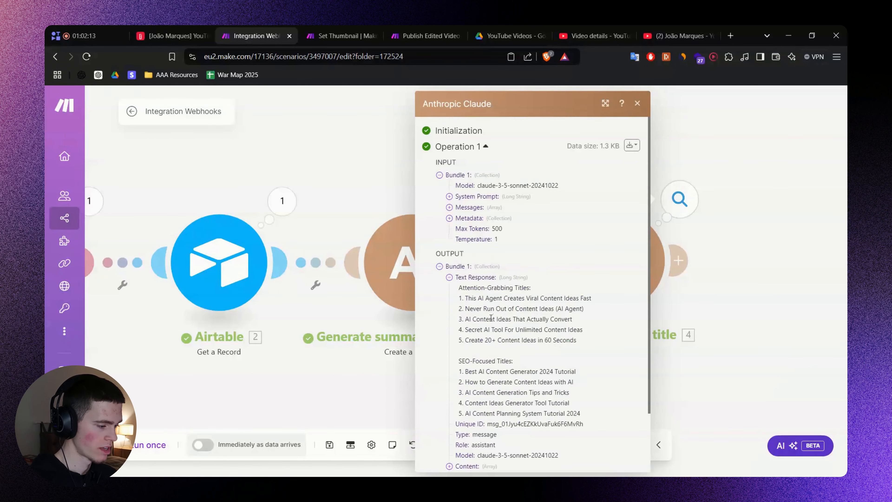
{"action": "scroll", "coordinate": [487, 283], "scroll_direction": "down", "scroll_amount": 2}
{"action": "left_click_drag", "start_coordinate": [473, 215], "coordinate": [533, 224]}
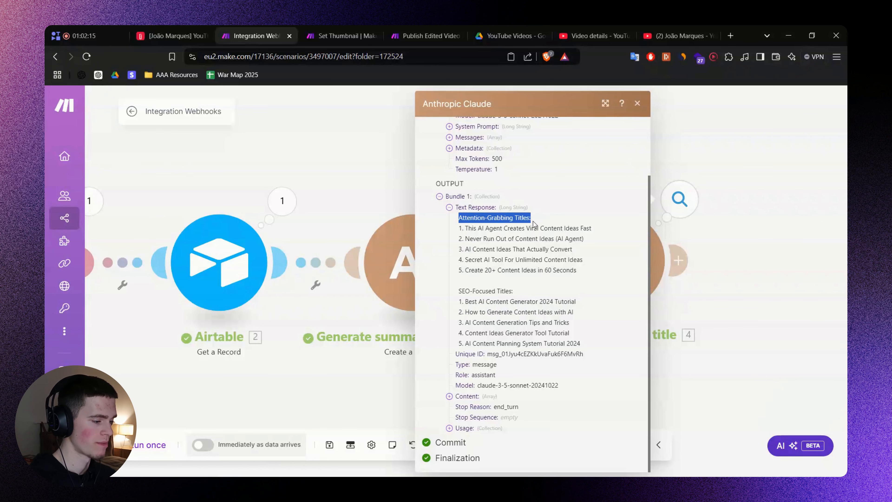
{"action": "left_click_drag", "start_coordinate": [463, 290], "coordinate": [569, 341]}
{"action": "left_click", "coordinate": [594, 338]}
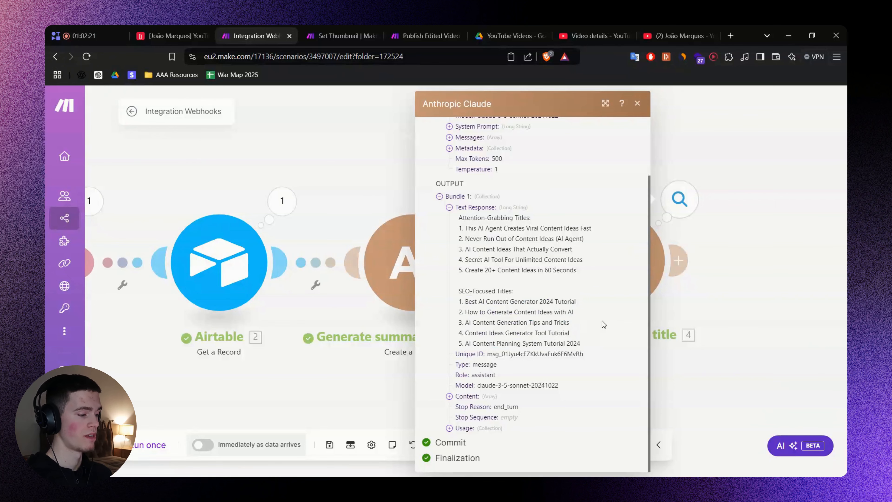
Close the output details, save the scenario, and go back to the FigJam board.
{"action": "left_click", "coordinate": [783, 341]}
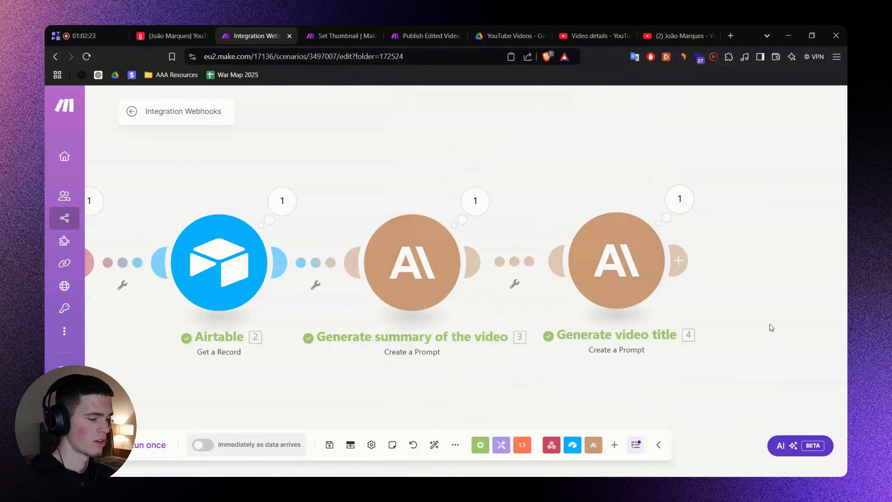
{"action": "left_click_drag", "start_coordinate": [769, 324], "coordinate": [559, 435]}
{"action": "key", "text": "ctrl+s"}
{"action": "key", "text": "alt+Tab"}
{"action": "scroll", "coordinate": [590, 363], "scroll_direction": "up", "scroll_amount": 1}
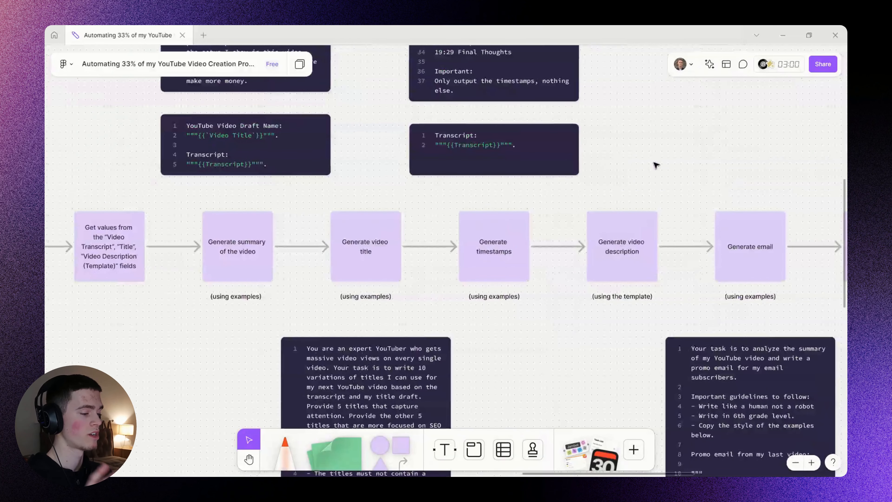
Clone the Generate video title module after itself and rename the copy Generate timestamps.
{"action": "key", "text": "alt+Tab"}
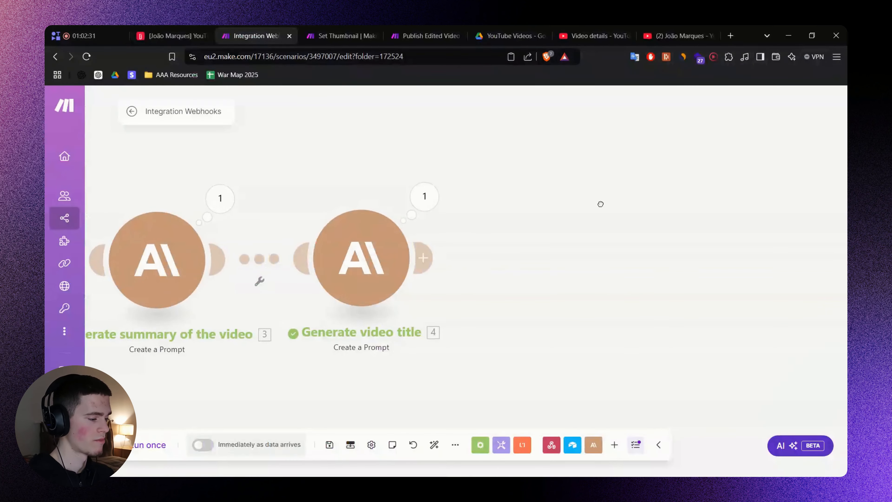
{"action": "right_click", "coordinate": [366, 258]}
{"action": "left_click", "coordinate": [386, 334]}
{"action": "left_click", "coordinate": [540, 348]}
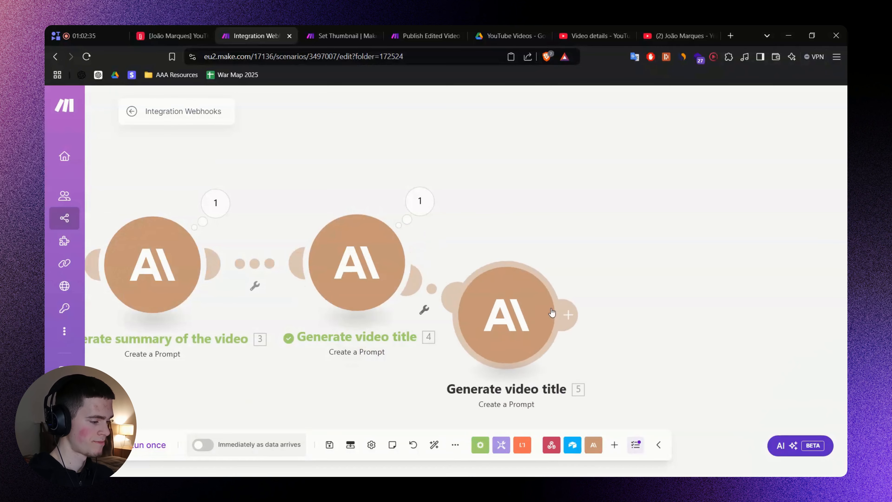
{"action": "key", "text": "alt+Tab"}
{"action": "right_click", "coordinate": [571, 287]}
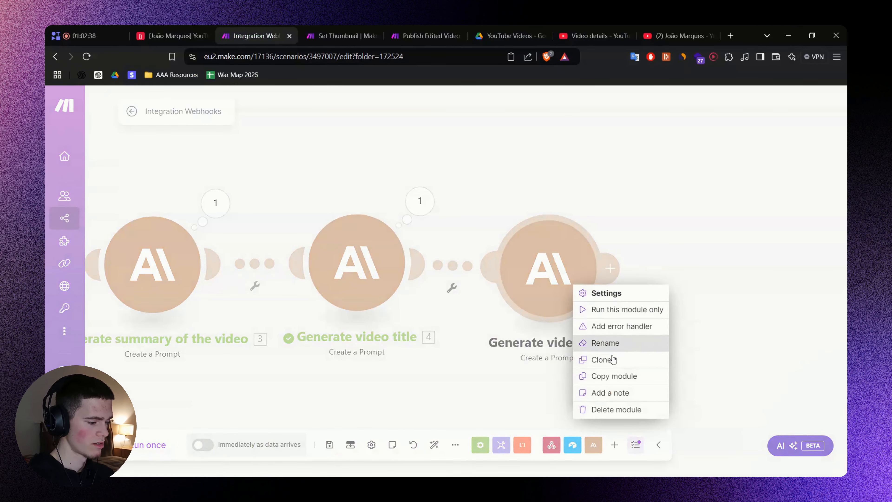
{"action": "left_click", "coordinate": [611, 343]}
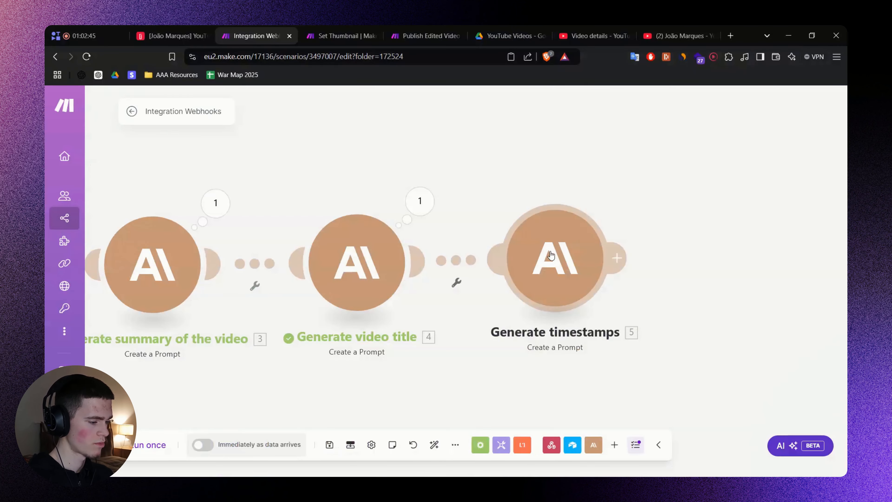
{"action": "left_click", "coordinate": [551, 255]}
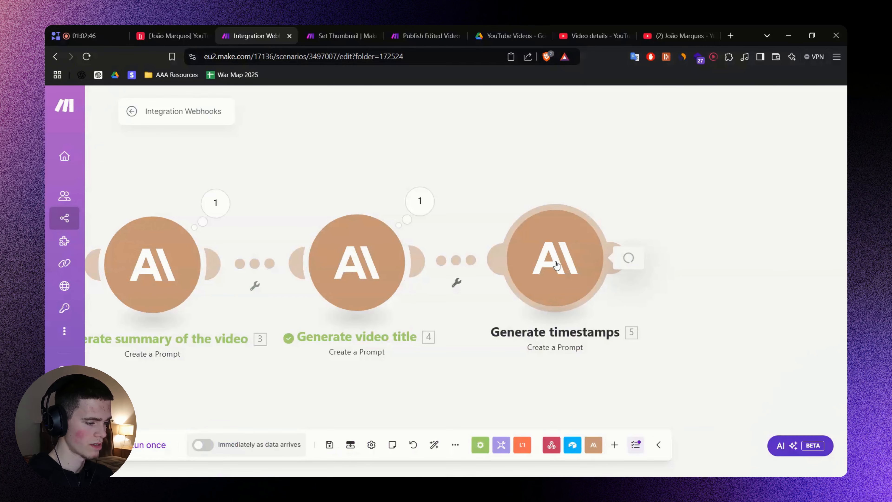
Replace the copy's system prompt with the chapter-timestamps prompt, keeping its line breaks.
{"action": "scroll", "coordinate": [664, 270], "scroll_direction": "down", "scroll_amount": 4}
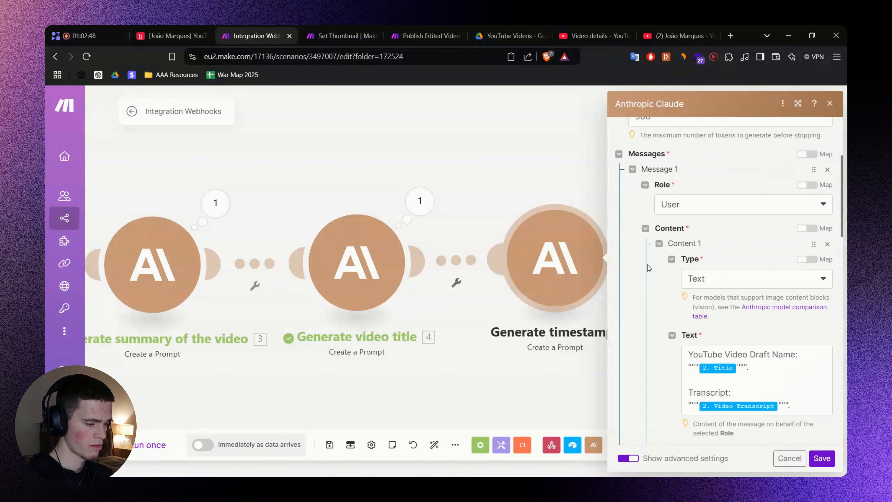
{"action": "scroll", "coordinate": [648, 267], "scroll_direction": "down", "scroll_amount": 6}
{"action": "left_click", "coordinate": [739, 293]}
{"action": "key", "text": "ctrl+a"}
{"action": "key", "text": "ctrl+v"}
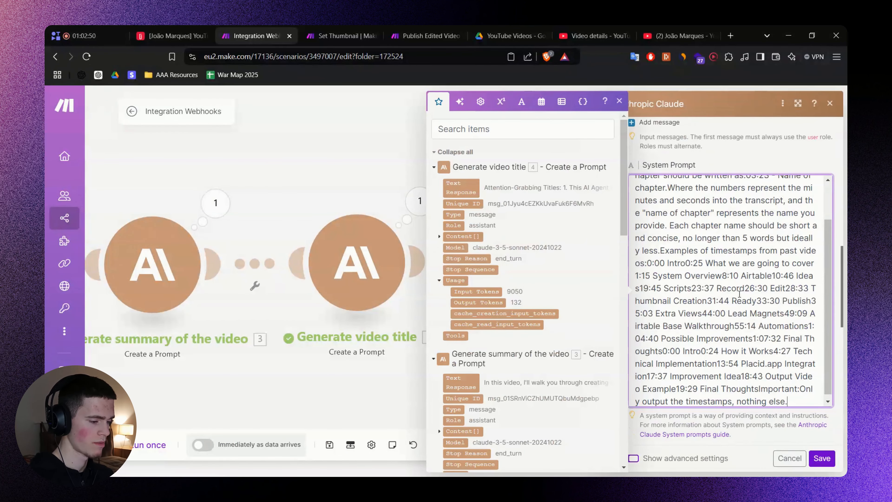
{"action": "key", "text": "ctrl+a"}
{"action": "key", "text": "ctrl+v"}
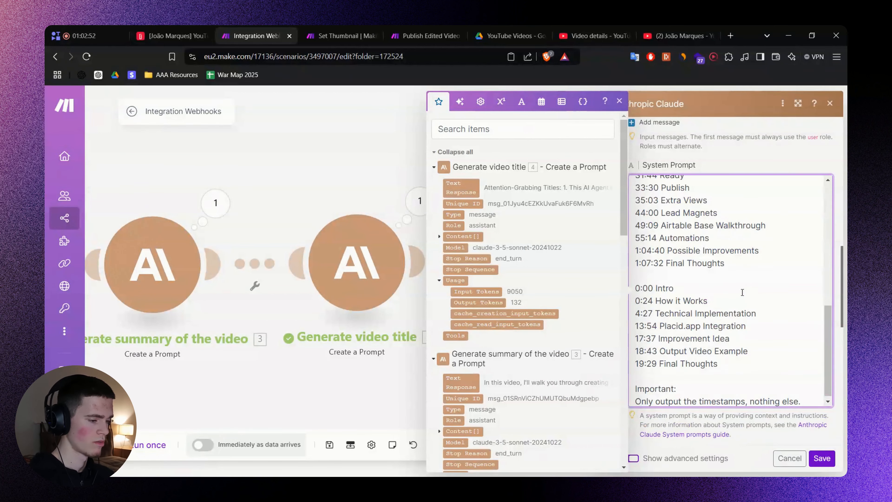
{"action": "left_click", "coordinate": [737, 162]}
{"action": "key", "text": "alt+Tab"}
In FigJam, underline the timestamps prompt's transcript-to-chapters request and chapter-name rules.
{"action": "scroll", "coordinate": [597, 190], "scroll_direction": "up", "scroll_amount": 5}
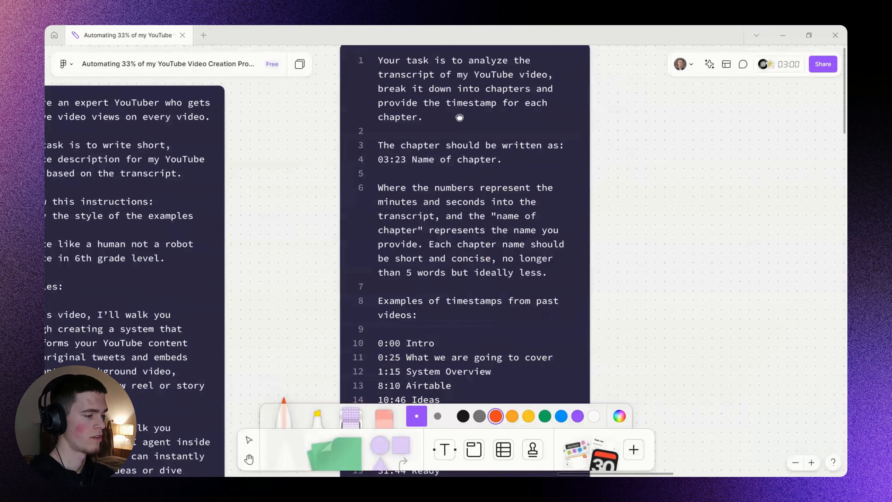
{"action": "scroll", "coordinate": [430, 147], "scroll_direction": "up", "scroll_amount": 1}
{"action": "left_click_drag", "start_coordinate": [384, 153], "coordinate": [550, 151]}
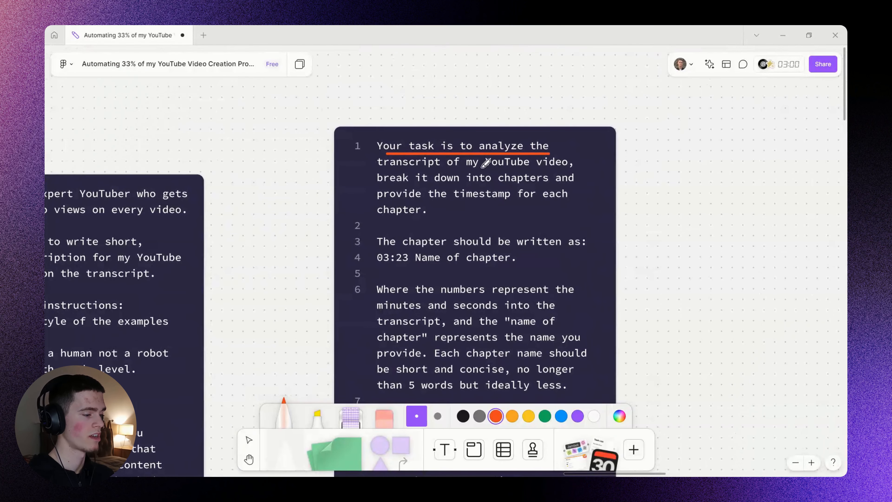
{"action": "key", "text": "ctrl+z"}
{"action": "left_click_drag", "start_coordinate": [397, 168], "coordinate": [538, 168]}
{"action": "mouse_move", "coordinate": [388, 189]}
{"action": "left_mouse_down"}
{"action": "mouse_move", "coordinate": [560, 189]}
{"action": "mouse_move", "coordinate": [527, 198]}
{"action": "mouse_move", "coordinate": [560, 198]}
{"action": "left_mouse_up"}
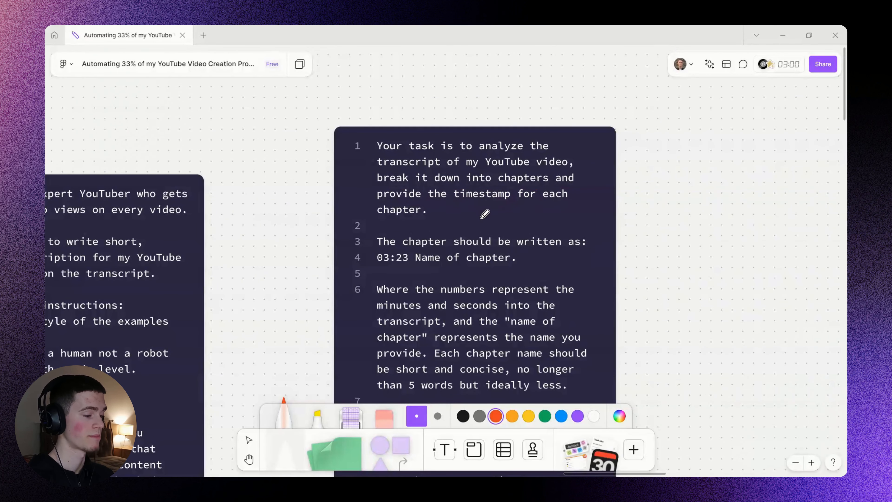
{"action": "scroll", "coordinate": [508, 267], "scroll_direction": "down", "scroll_amount": 3}
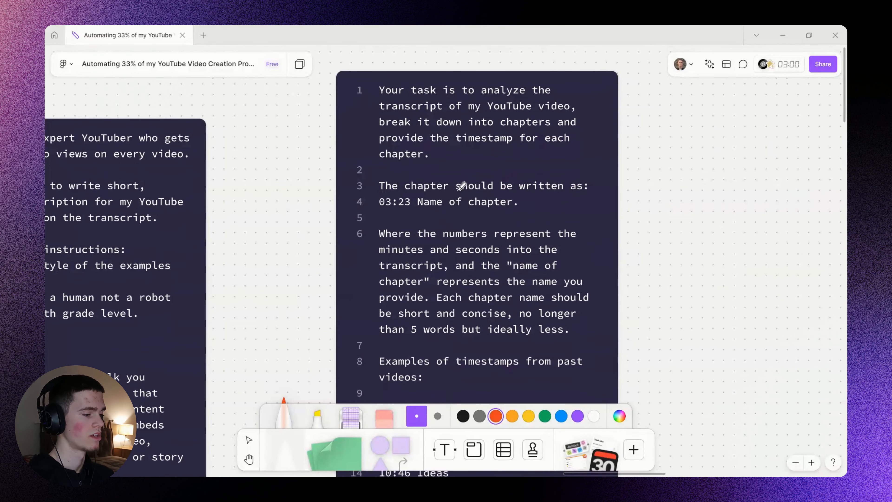
{"action": "left_click_drag", "start_coordinate": [389, 210], "coordinate": [537, 211]}
{"action": "scroll", "coordinate": [529, 285], "scroll_direction": "down", "scroll_amount": 5}
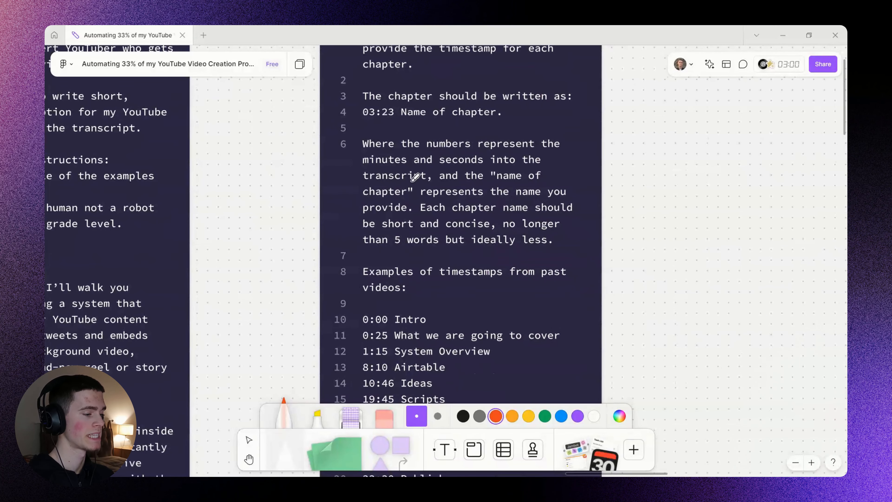
{"action": "left_click_drag", "start_coordinate": [384, 185], "coordinate": [517, 190]}
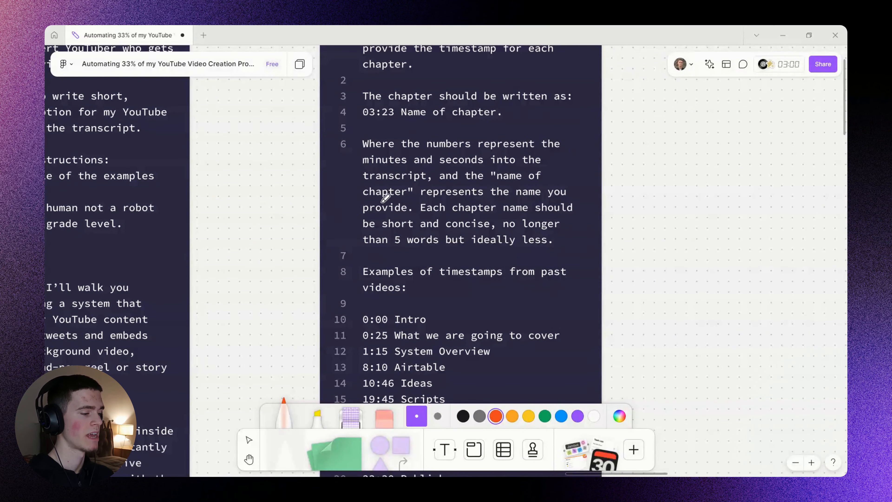
{"action": "left_click_drag", "start_coordinate": [387, 198], "coordinate": [544, 190]}
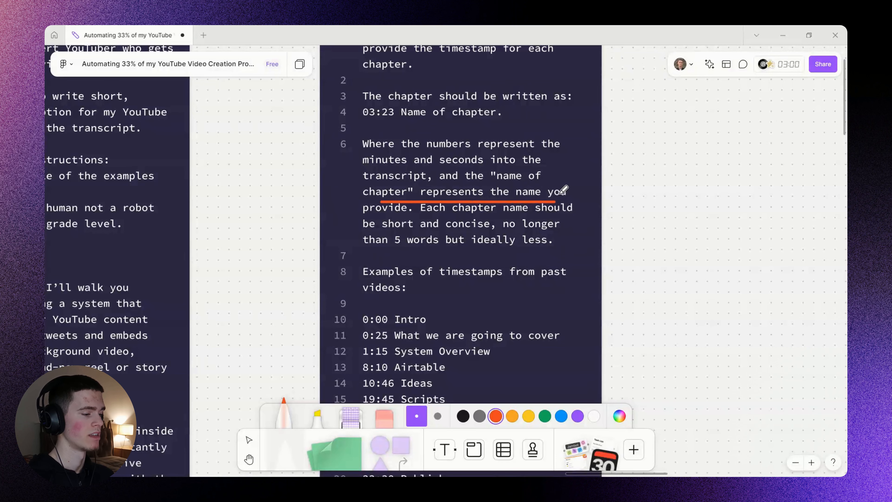
{"action": "left_click_drag", "start_coordinate": [434, 216], "coordinate": [552, 215]}
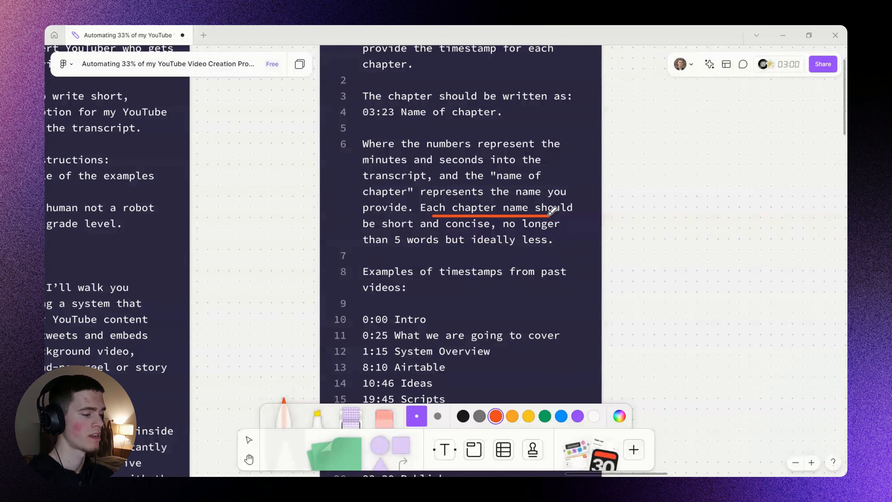
{"action": "left_click_drag", "start_coordinate": [395, 231], "coordinate": [534, 232]}
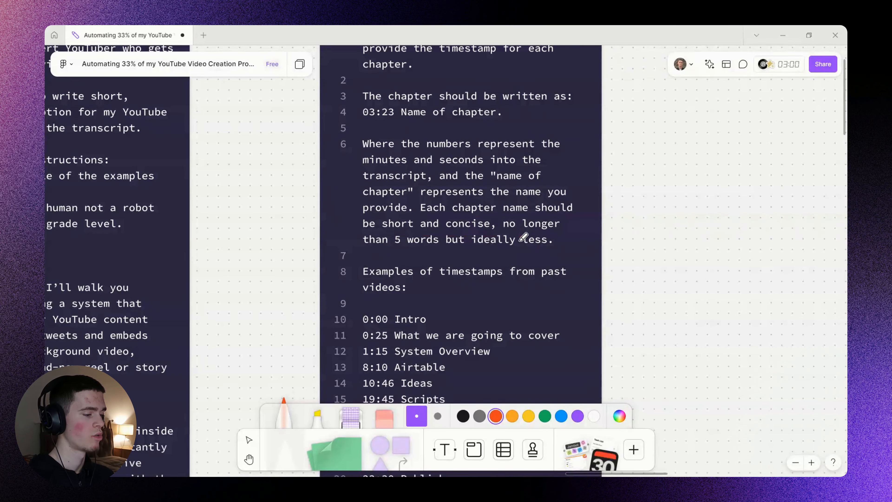
Mark the example timestamps and the only-output-timestamps instruction on line 37.
{"action": "scroll", "coordinate": [495, 318], "scroll_direction": "down", "scroll_amount": 5}
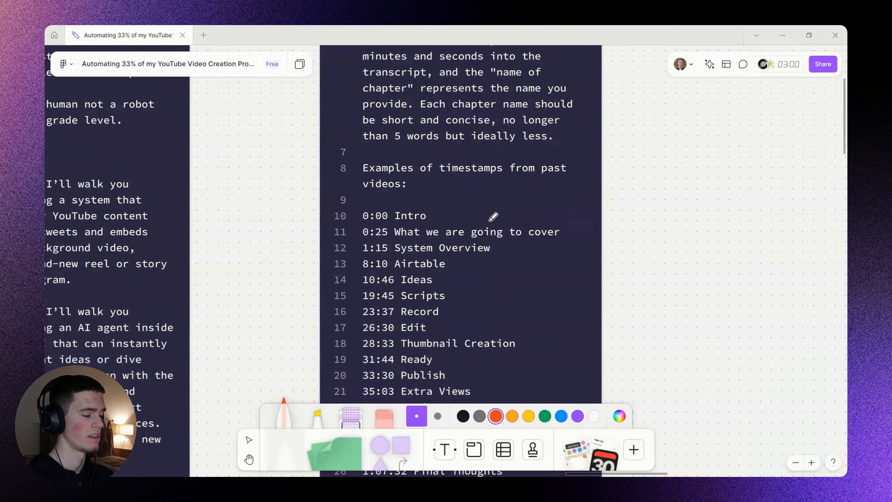
{"action": "scroll", "coordinate": [468, 197], "scroll_direction": "down", "scroll_amount": 1}
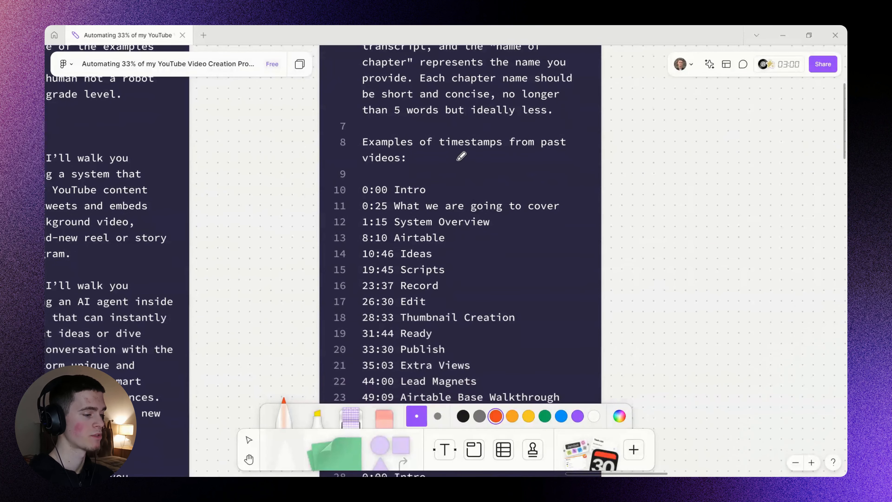
{"action": "scroll", "coordinate": [477, 146], "scroll_direction": "down", "scroll_amount": 3}
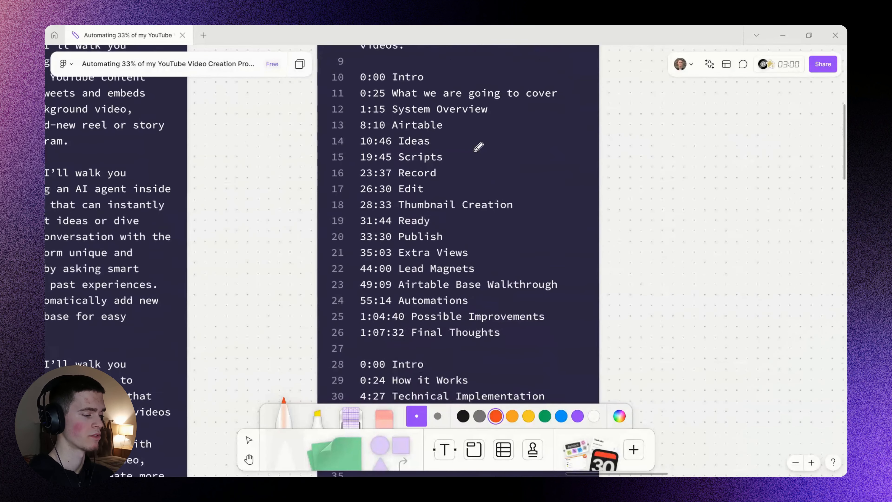
{"action": "scroll", "coordinate": [508, 194], "scroll_direction": "down", "scroll_amount": 2}
{"action": "scroll", "coordinate": [452, 229], "scroll_direction": "up", "scroll_amount": 5}
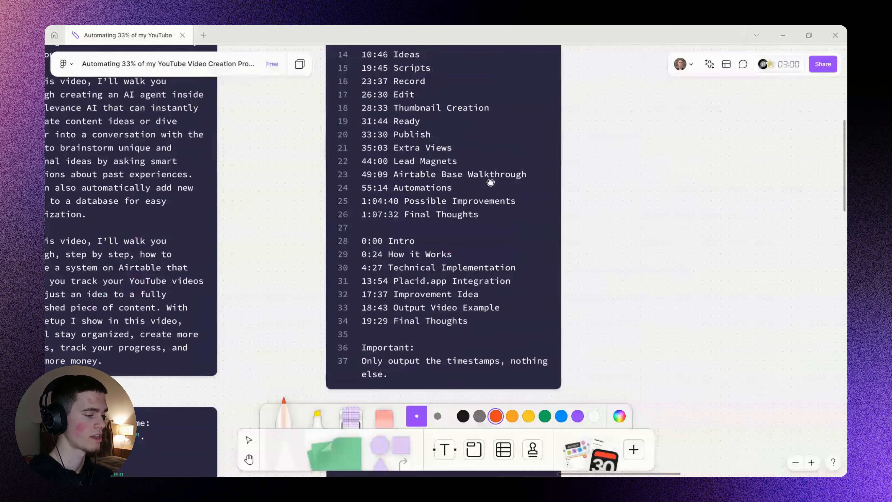
{"action": "left_click_drag", "start_coordinate": [359, 89], "coordinate": [317, 200]}
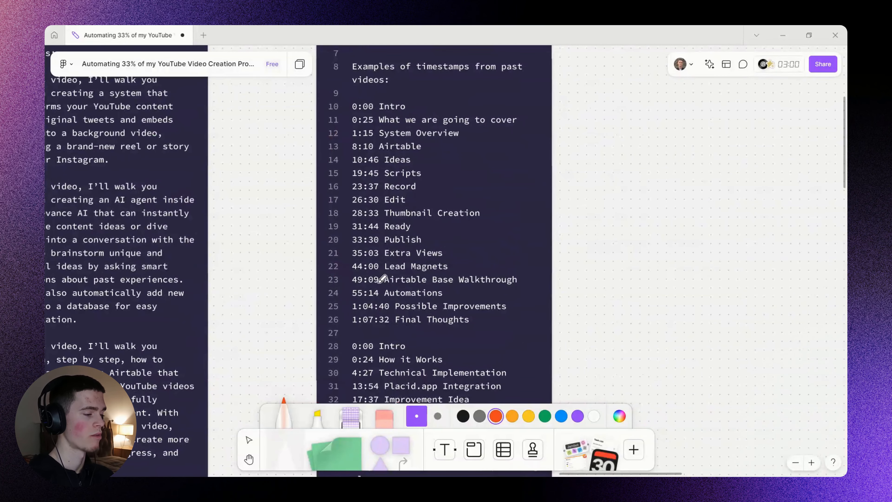
{"action": "scroll", "coordinate": [505, 246], "scroll_direction": "down", "scroll_amount": 3}
{"action": "scroll", "coordinate": [507, 303], "scroll_direction": "down", "scroll_amount": 5}
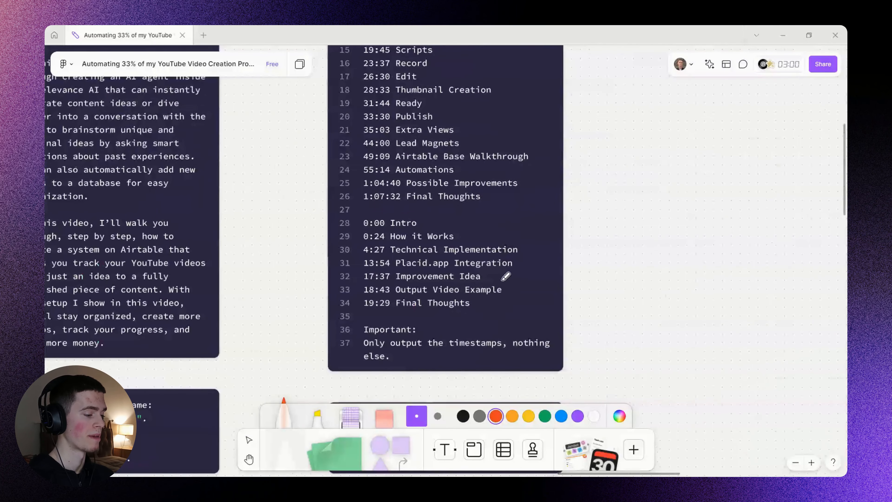
{"action": "scroll", "coordinate": [506, 253], "scroll_direction": "up", "scroll_amount": 3}
{"action": "left_click_drag", "start_coordinate": [334, 308], "coordinate": [585, 306]}
{"action": "scroll", "coordinate": [567, 290], "scroll_direction": "down", "scroll_amount": 3}
{"action": "scroll", "coordinate": [523, 304], "scroll_direction": "down", "scroll_amount": 5}
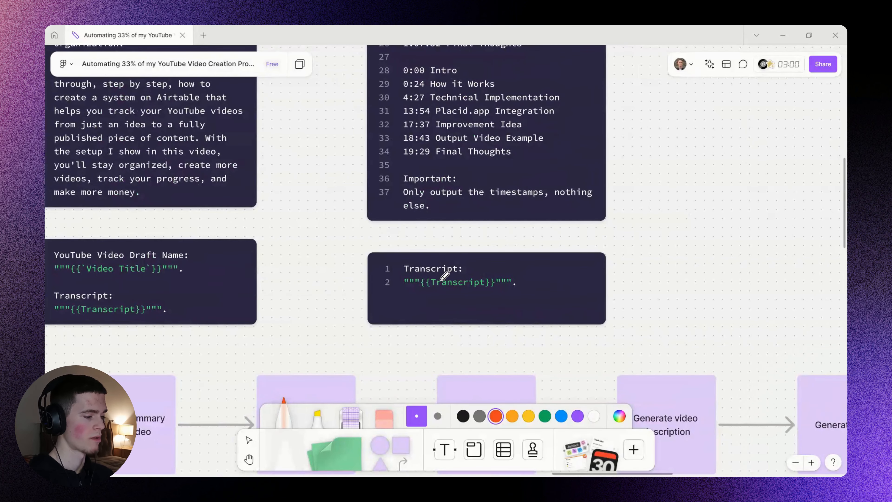
Delete the YouTube Video Draft Name block from the Generate timestamps message and save the module.
{"action": "key", "text": "alt+Tab"}
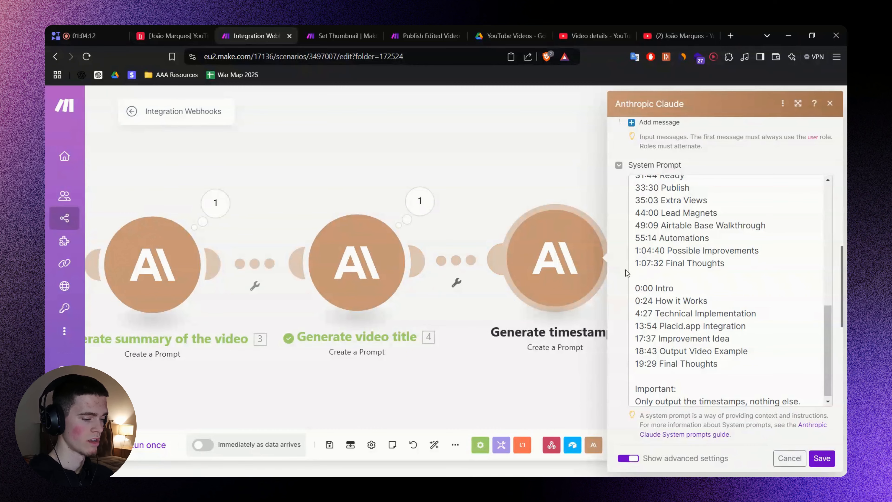
{"action": "scroll", "coordinate": [632, 273], "scroll_direction": "up", "scroll_amount": 5}
{"action": "left_click", "coordinate": [774, 321]}
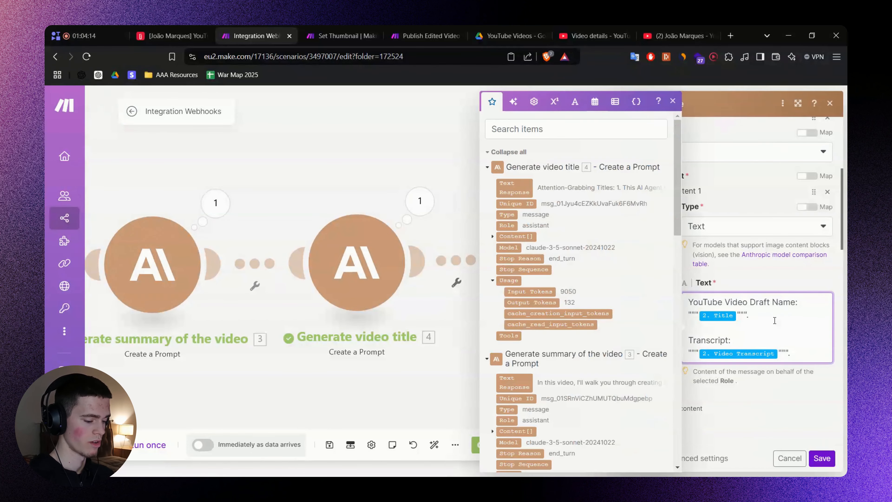
{"action": "key", "text": "ctrl+shift+Home"}
{"action": "key", "text": "Delete"}
{"action": "key", "text": "Delete"}
{"action": "key", "text": "Delete"}
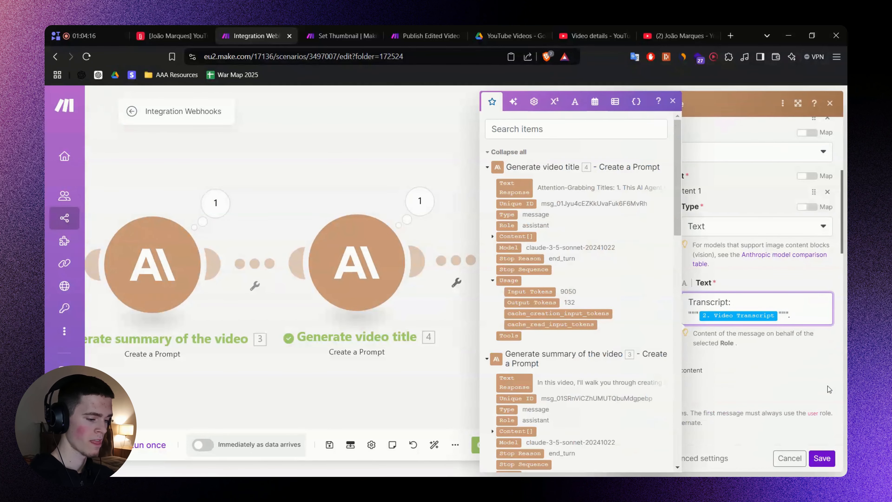
{"action": "left_click", "coordinate": [808, 353]}
{"action": "scroll", "coordinate": [807, 354], "scroll_direction": "down", "scroll_amount": 8}
{"action": "left_click", "coordinate": [822, 458]}
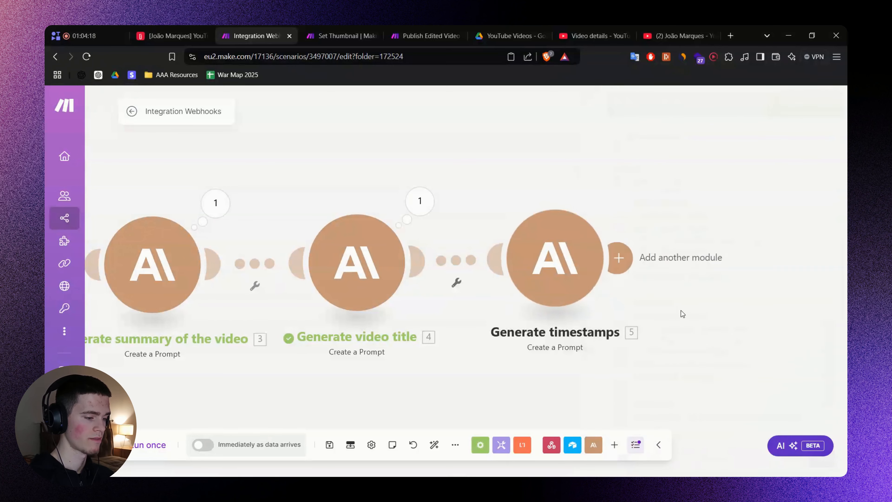
Run the scenario once, triggering it from the Airtable record's Generate button.
{"action": "left_click", "coordinate": [153, 444]}
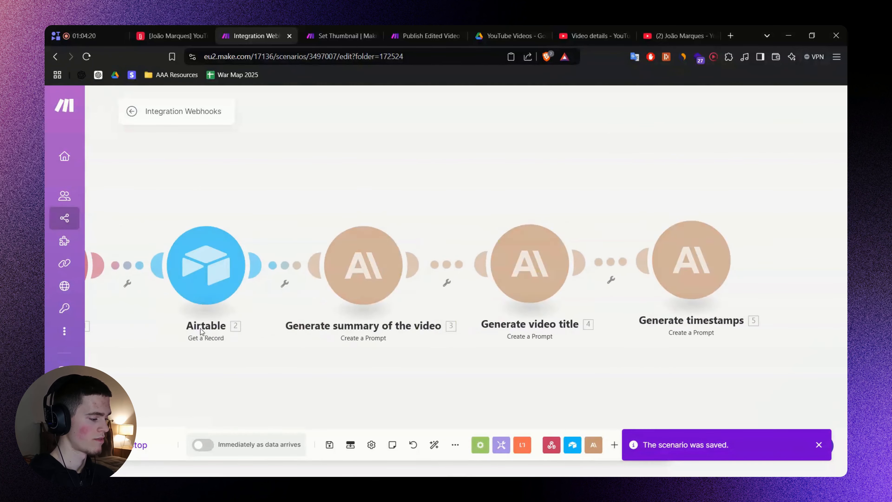
{"action": "left_click", "coordinate": [168, 35]}
{"action": "left_click", "coordinate": [444, 180]}
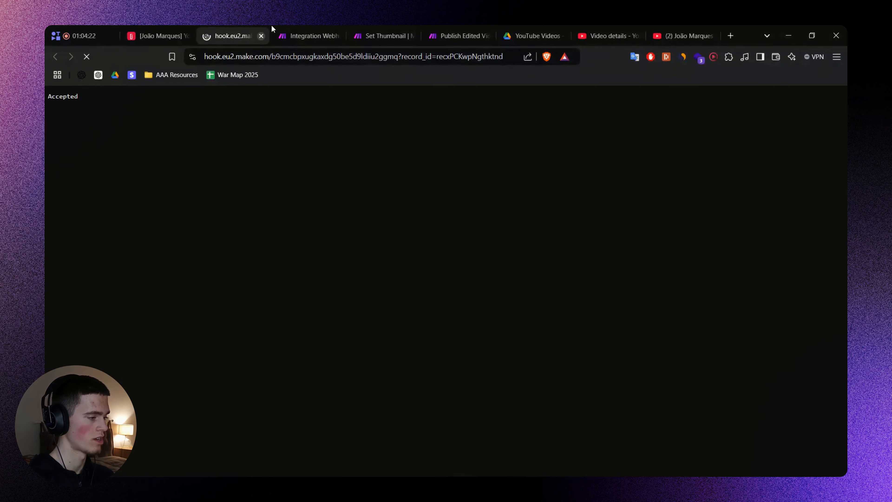
{"action": "left_click", "coordinate": [302, 35]}
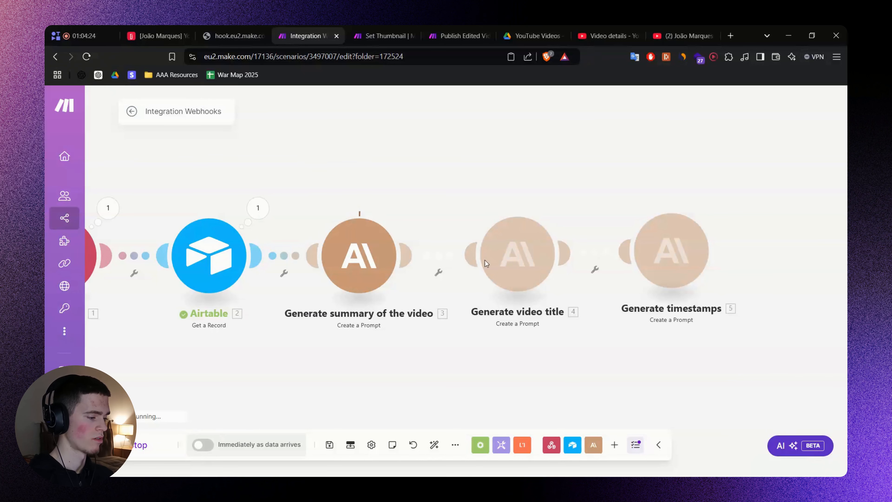
Check the summary and Generate video title module outputs from the run.
{"action": "left_click_drag", "start_coordinate": [342, 156], "coordinate": [594, 373]}
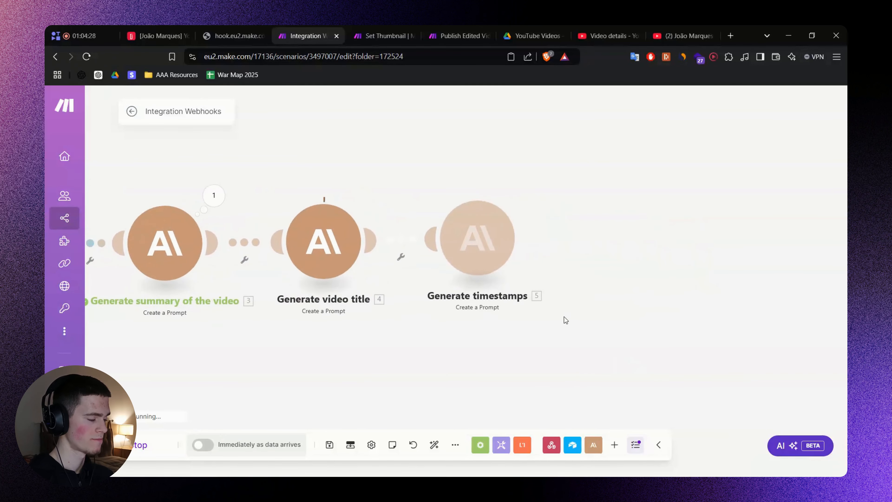
{"action": "left_click", "coordinate": [213, 196]}
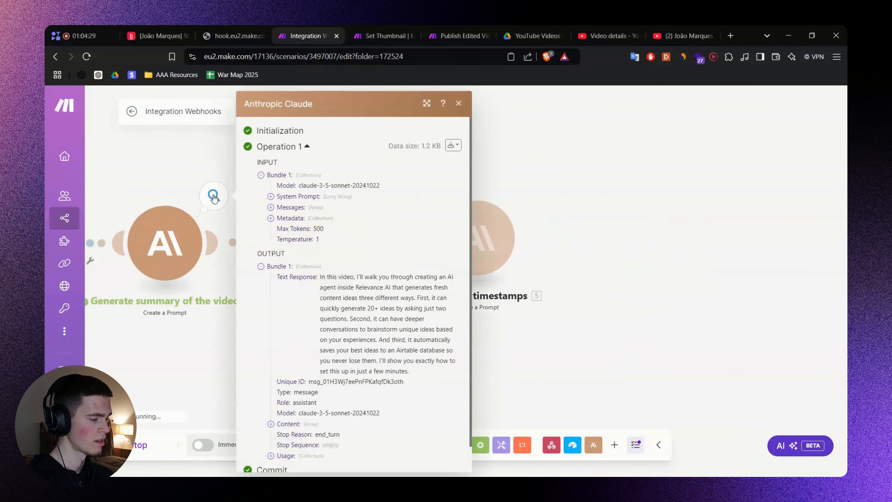
{"action": "left_click", "coordinate": [190, 168]}
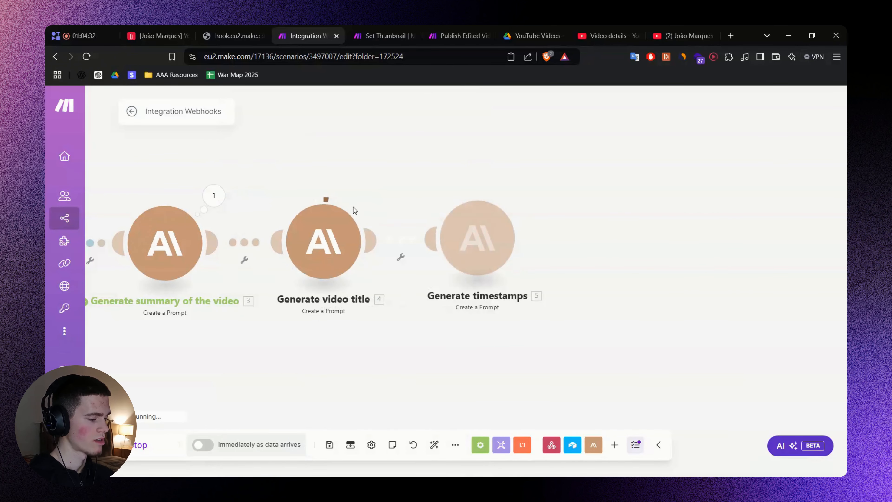
{"action": "left_click", "coordinate": [369, 195]}
{"action": "left_click", "coordinate": [456, 277]}
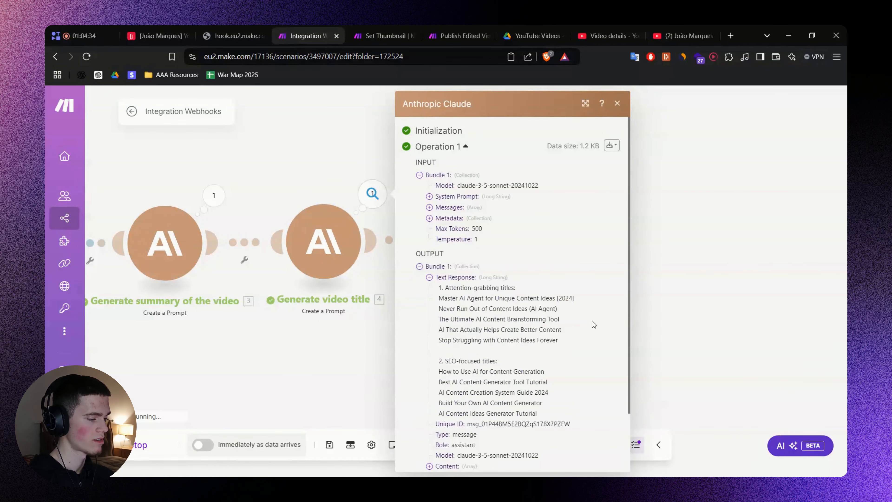
{"action": "left_click", "coordinate": [666, 295]}
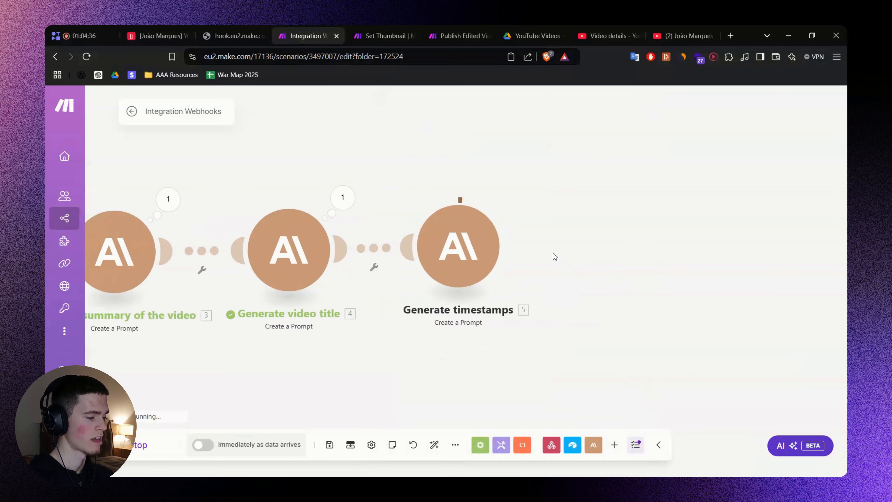
Review the Generate timestamps output listing chapters from 0:00 Intro to 26:35 Outro.
{"action": "key", "text": "alt+Tab"}
{"action": "left_click_drag", "start_coordinate": [587, 277], "coordinate": [528, 277]}
{"action": "scroll", "coordinate": [486, 265], "scroll_direction": "down", "scroll_amount": 3}
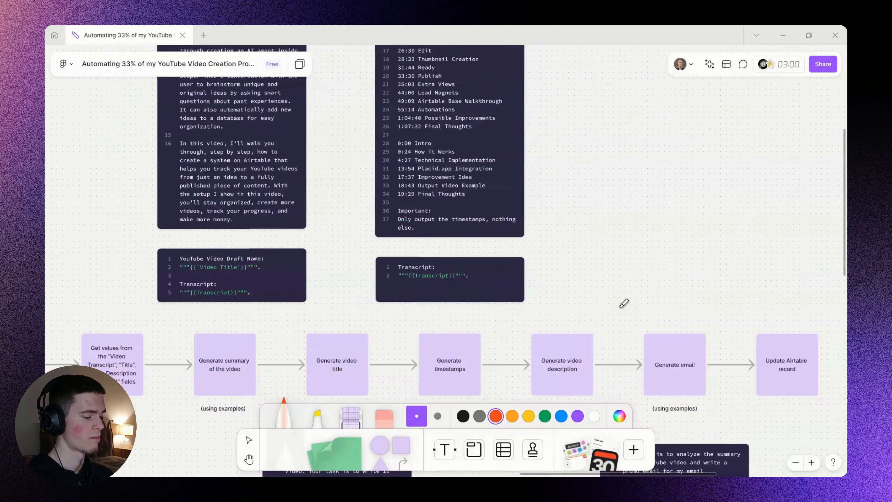
{"action": "left_click_drag", "start_coordinate": [619, 310], "coordinate": [591, 161]}
{"action": "key", "text": "alt+Tab"}
{"action": "left_click", "coordinate": [505, 219]}
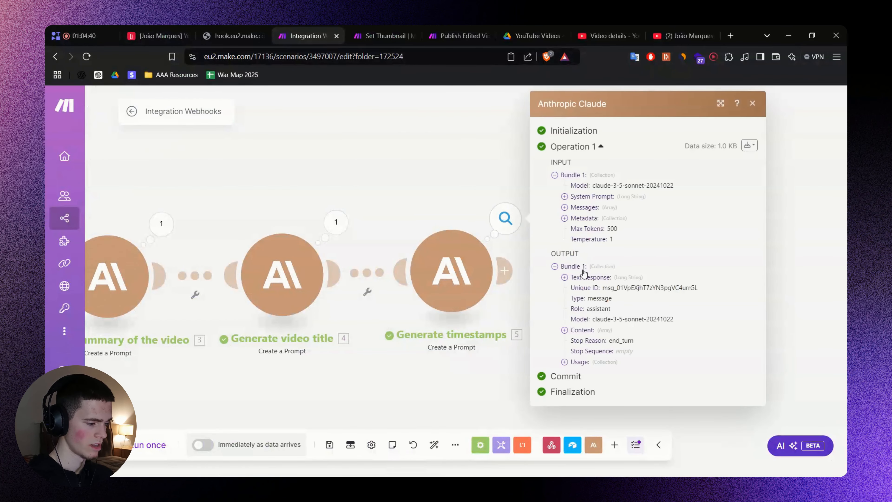
{"action": "left_click", "coordinate": [572, 284]}
{"action": "left_click", "coordinate": [583, 294]}
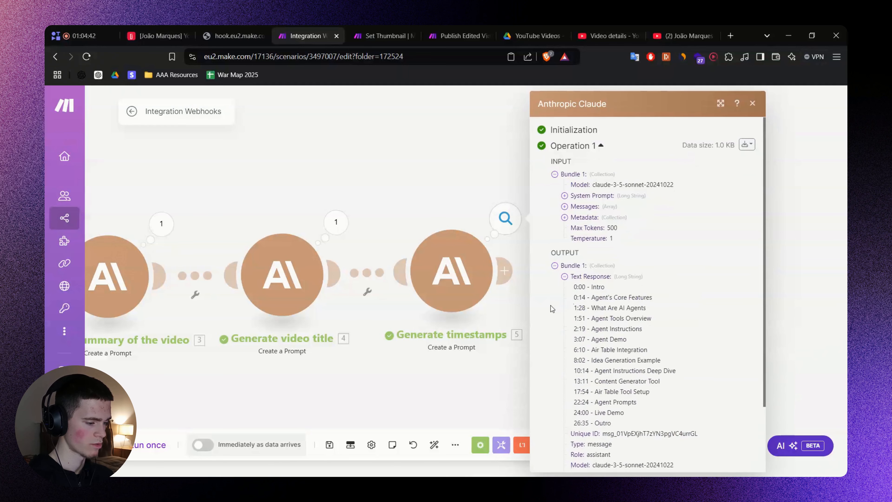
{"action": "scroll", "coordinate": [580, 242], "scroll_direction": "down", "scroll_amount": 2}
{"action": "left_click_drag", "start_coordinate": [599, 245], "coordinate": [632, 309]}
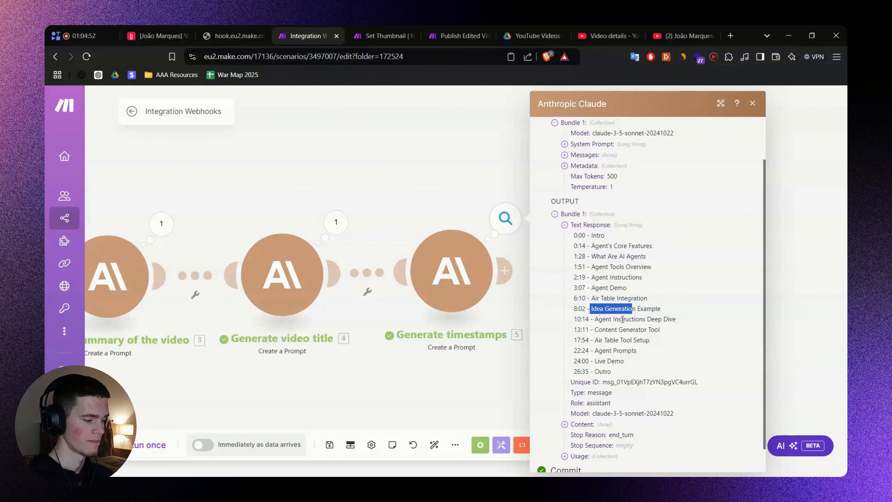
{"action": "left_click", "coordinate": [655, 316]}
{"action": "left_click", "coordinate": [481, 378]}
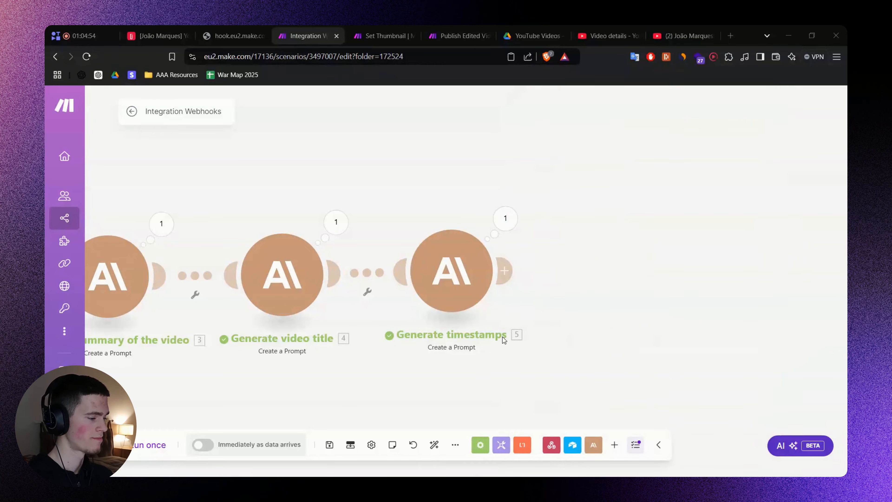
Rename the FigJam card 'Generate video description' to 'Write video description'.
{"action": "key", "text": "alt+Tab"}
{"action": "mouse_move", "coordinate": [482, 203]}
{"action": "left_mouse_down"}
{"action": "mouse_move", "coordinate": [458, 288]}
{"action": "mouse_move", "coordinate": [466, 213]}
{"action": "left_mouse_up"}
{"action": "key", "text": "ctrl+z"}
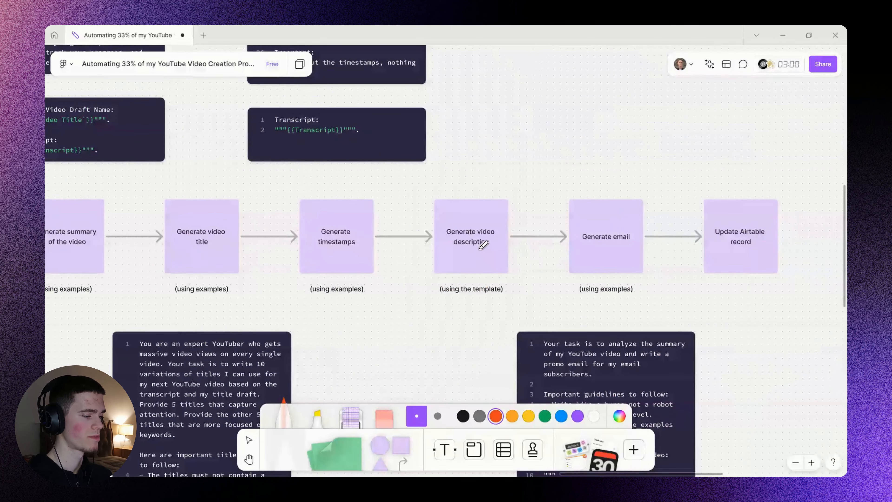
{"action": "scroll", "coordinate": [483, 247], "scroll_direction": "up", "scroll_amount": 1}
{"action": "key", "text": "v"}
{"action": "left_click", "coordinate": [458, 225]}
{"action": "double_click", "coordinate": [458, 225]}
{"action": "type", "text": "Write"}
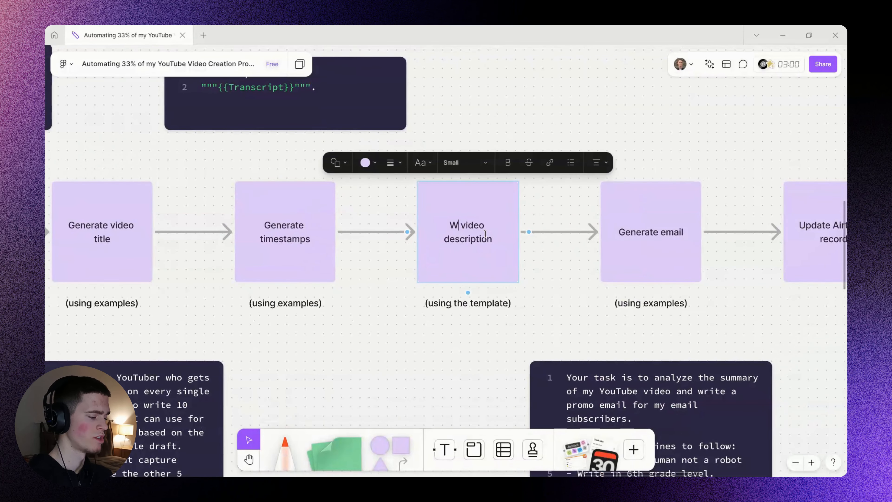
{"action": "left_click", "coordinate": [467, 339]}
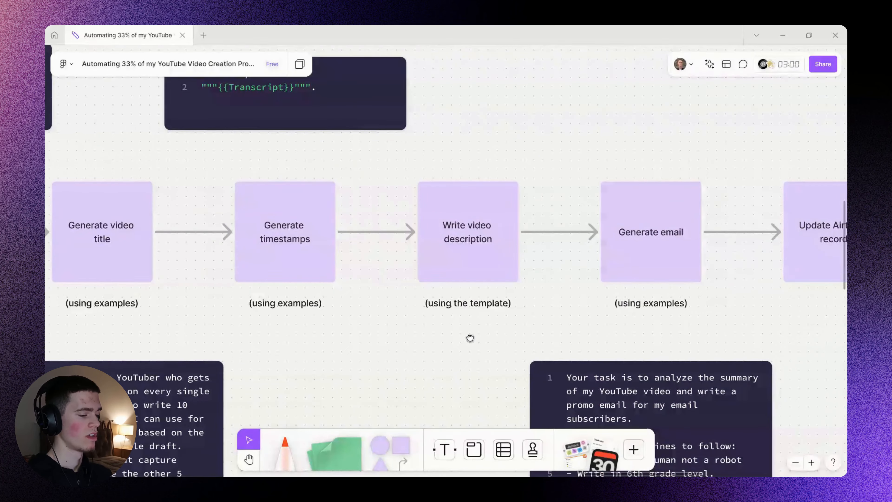
{"action": "left_click_drag", "start_coordinate": [470, 339], "coordinate": [496, 334]}
{"action": "key", "text": "alt+Tab"}
{"action": "left_click", "coordinate": [158, 27]}
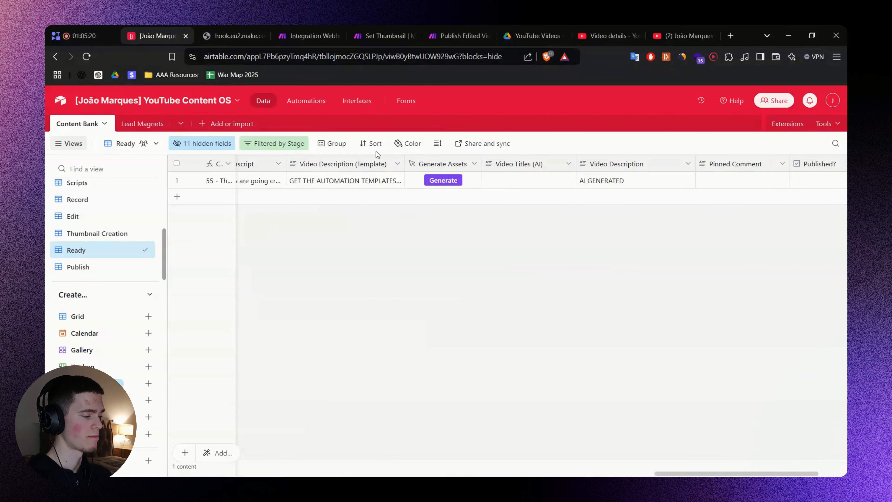
Expand the Video Description (Template) cell and add an empty line after [TOPIC].
{"action": "left_click", "coordinate": [345, 180]}
{"action": "left_click", "coordinate": [398, 181]}
{"action": "scroll", "coordinate": [505, 292], "scroll_direction": "down", "scroll_amount": 5}
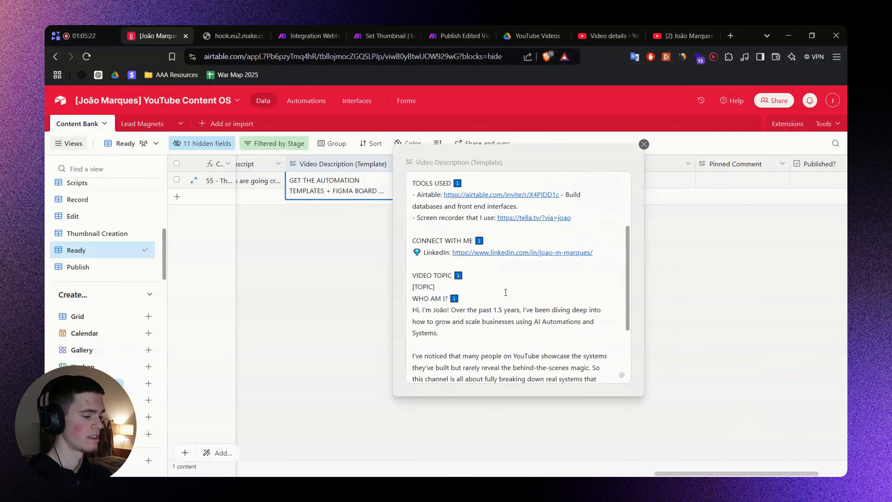
{"action": "scroll", "coordinate": [482, 291], "scroll_direction": "up", "scroll_amount": 3}
{"action": "scroll", "coordinate": [479, 290], "scroll_direction": "down", "scroll_amount": 4}
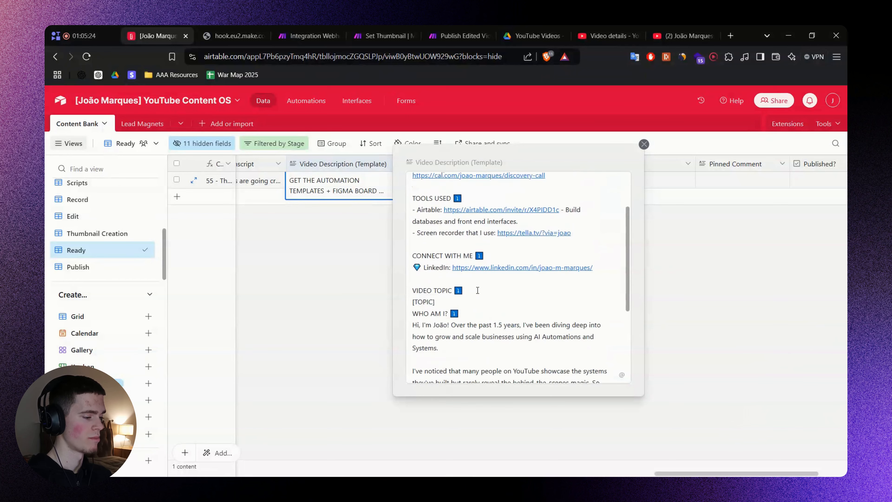
{"action": "double_click", "coordinate": [447, 235]}
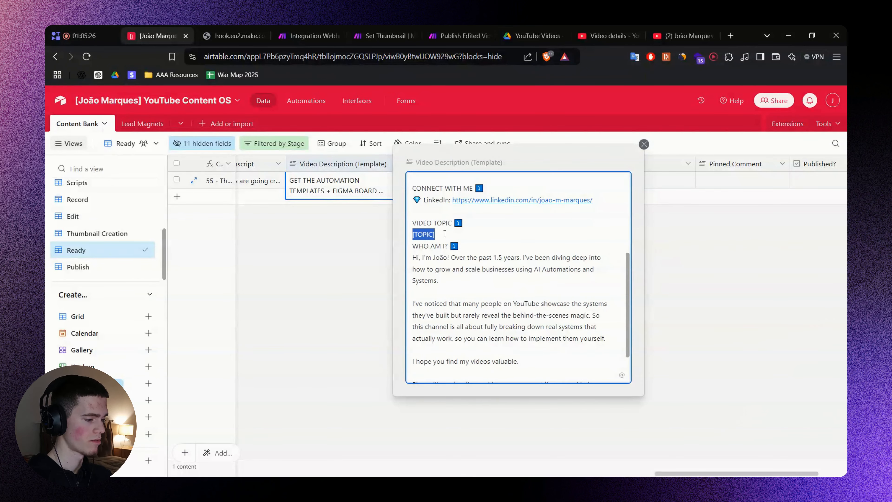
{"action": "left_click", "coordinate": [445, 234]}
{"action": "key", "text": "Return"}
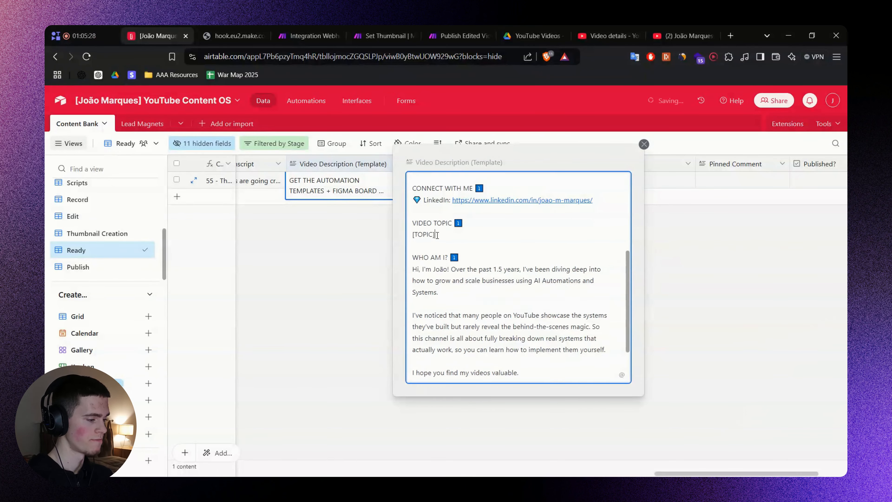
Place the caret around the [TOPIC] and [TIMESTAMPS] placeholders in the template.
{"action": "double_click", "coordinate": [437, 234]}
{"action": "left_click", "coordinate": [437, 235]}
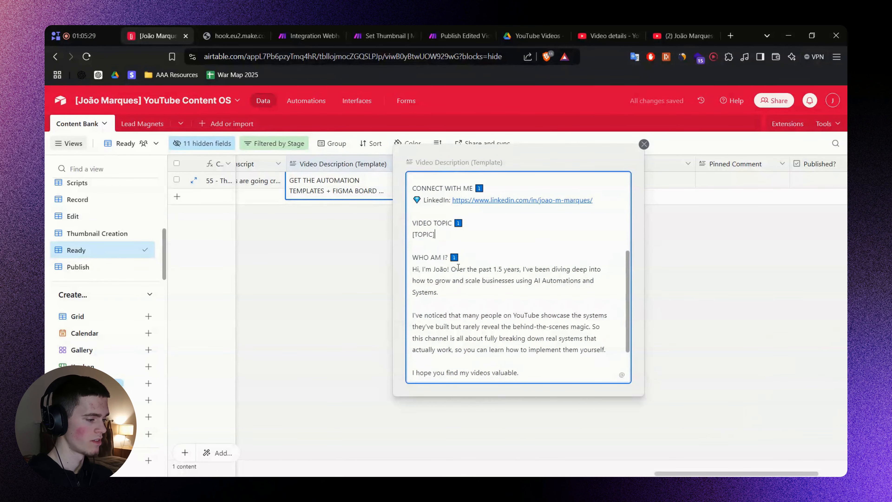
{"action": "double_click", "coordinate": [446, 235]}
{"action": "scroll", "coordinate": [457, 281], "scroll_direction": "down", "scroll_amount": 3}
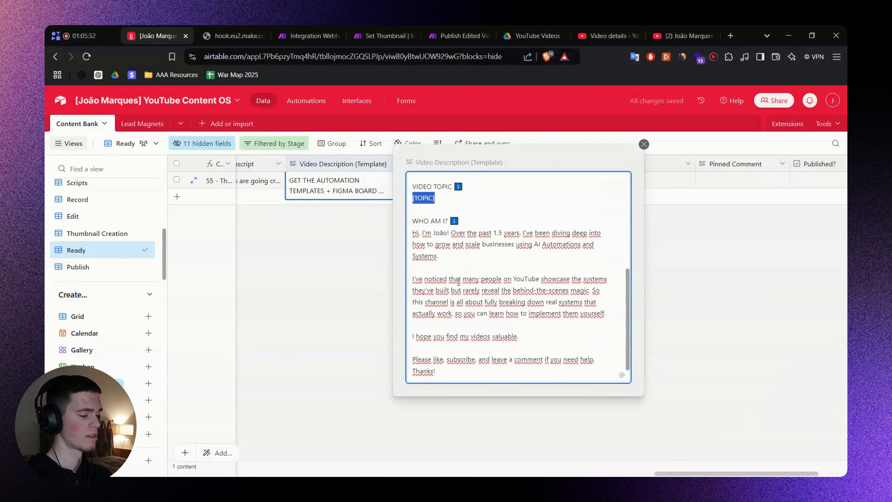
{"action": "scroll", "coordinate": [459, 283], "scroll_direction": "up", "scroll_amount": 1}
{"action": "scroll", "coordinate": [467, 334], "scroll_direction": "down", "scroll_amount": 1}
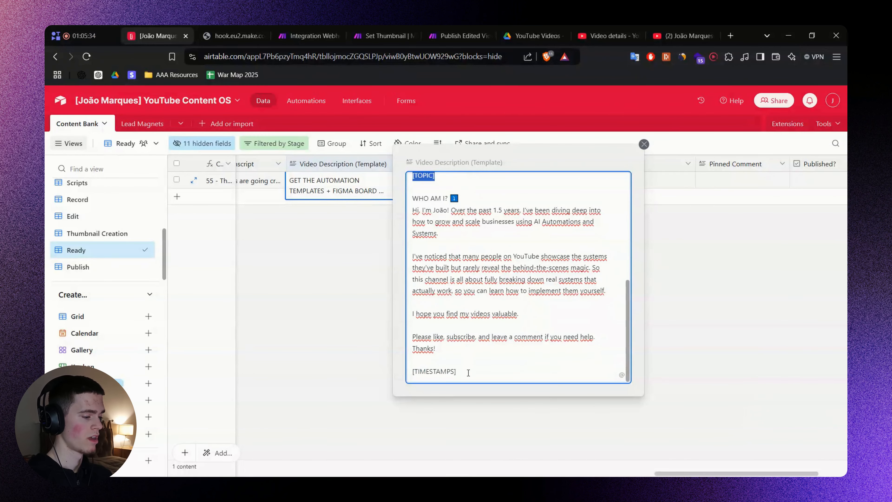
{"action": "left_click", "coordinate": [468, 371]}
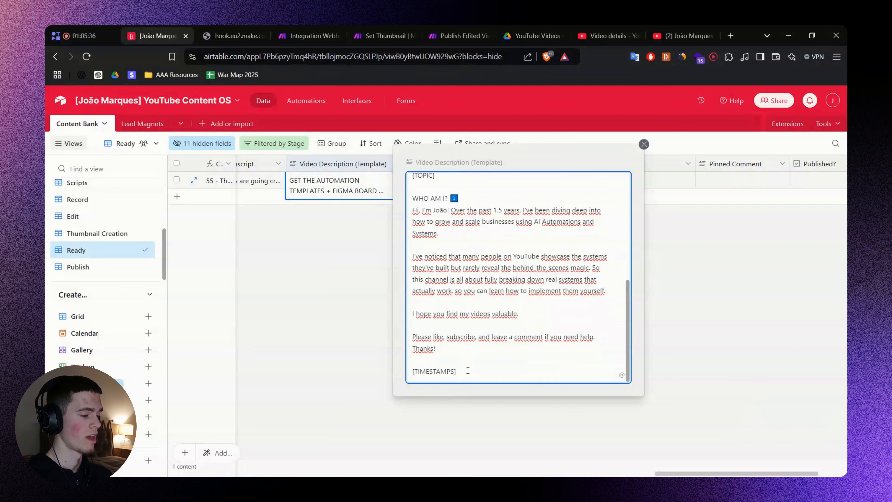
Glance back at Make, then close the expanded video description template.
{"action": "left_click", "coordinate": [316, 34]}
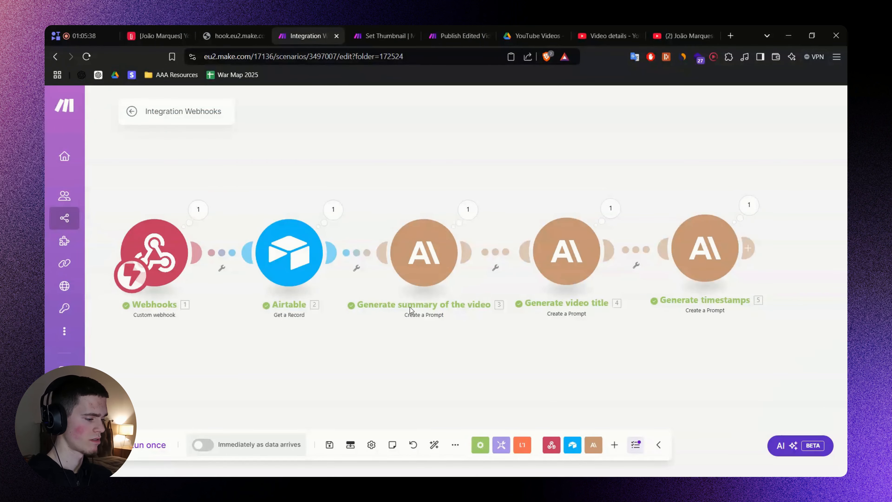
{"action": "left_click", "coordinate": [158, 35]}
{"action": "scroll", "coordinate": [509, 281], "scroll_direction": "up", "scroll_amount": 3}
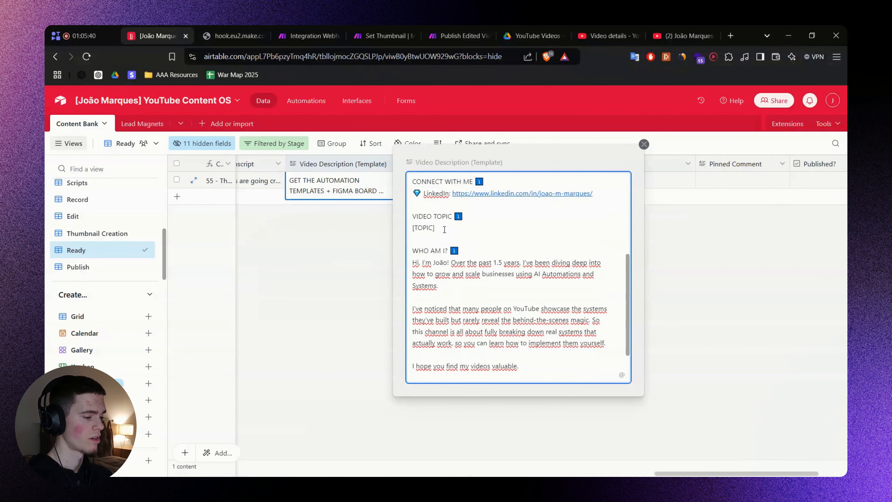
{"action": "left_click_drag", "start_coordinate": [436, 227], "coordinate": [400, 224]}
{"action": "scroll", "coordinate": [399, 225], "scroll_direction": "down", "scroll_amount": 3}
{"action": "left_click_drag", "start_coordinate": [456, 372], "coordinate": [401, 371]}
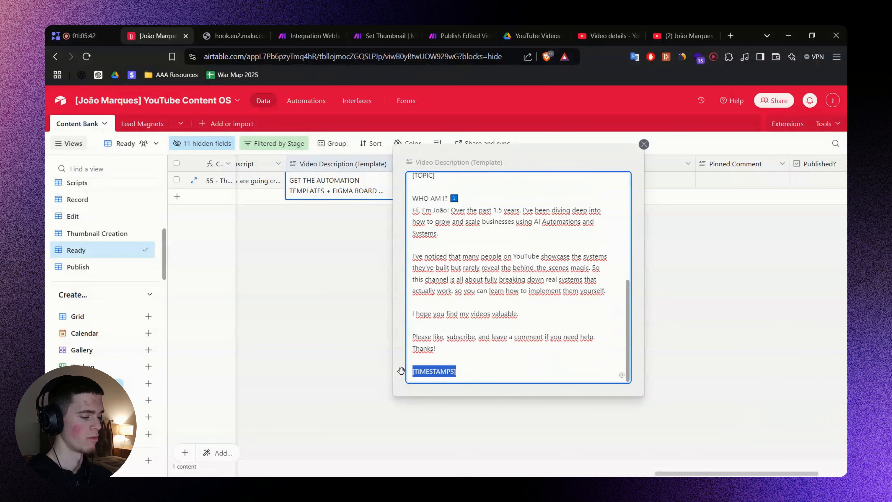
{"action": "left_click", "coordinate": [325, 279]}
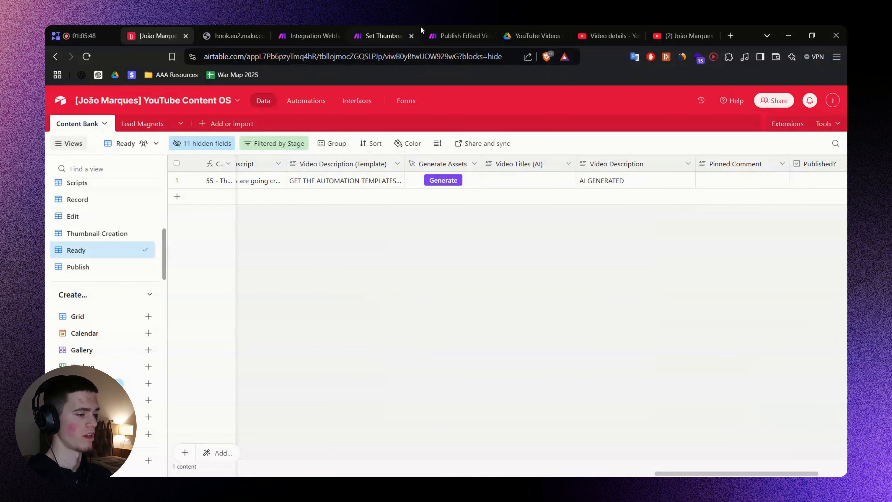
Name the Tools module's variable 'Video Description' with capitalised words.
{"action": "left_click", "coordinate": [310, 36]}
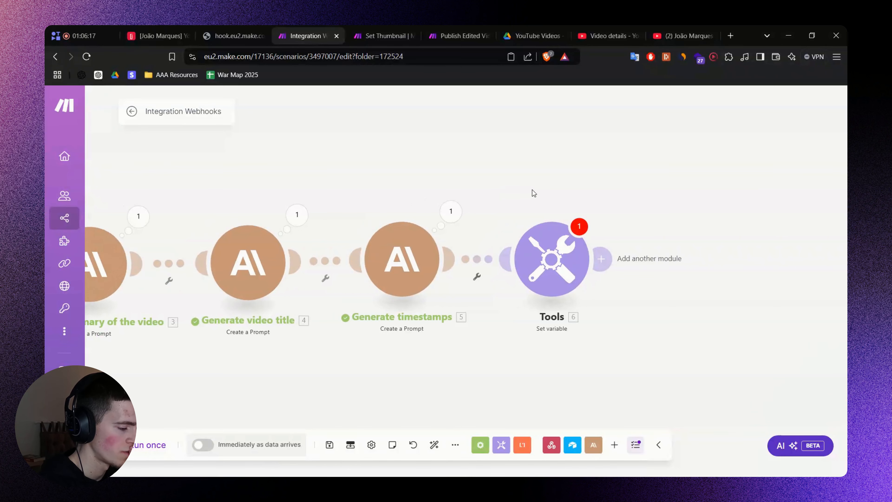
{"action": "left_click", "coordinate": [552, 259]}
{"action": "type", "text": "video description"}
{"action": "left_click", "coordinate": [699, 137]}
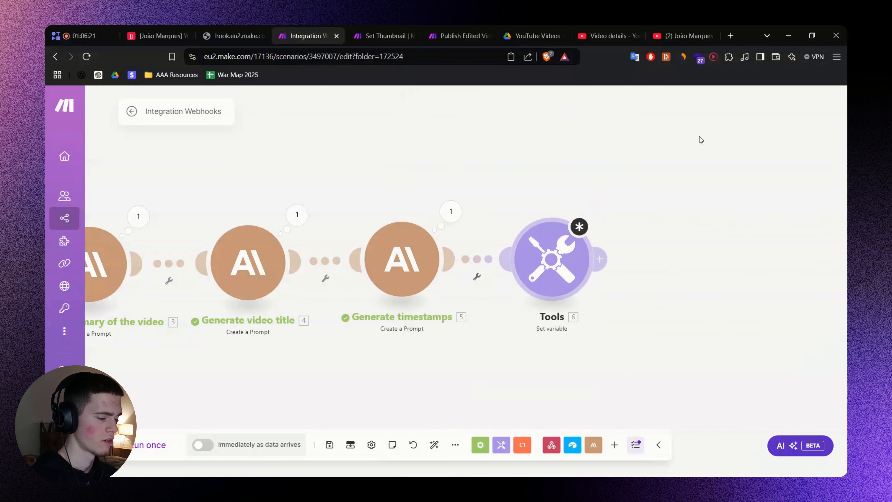
{"action": "left_click", "coordinate": [631, 243]}
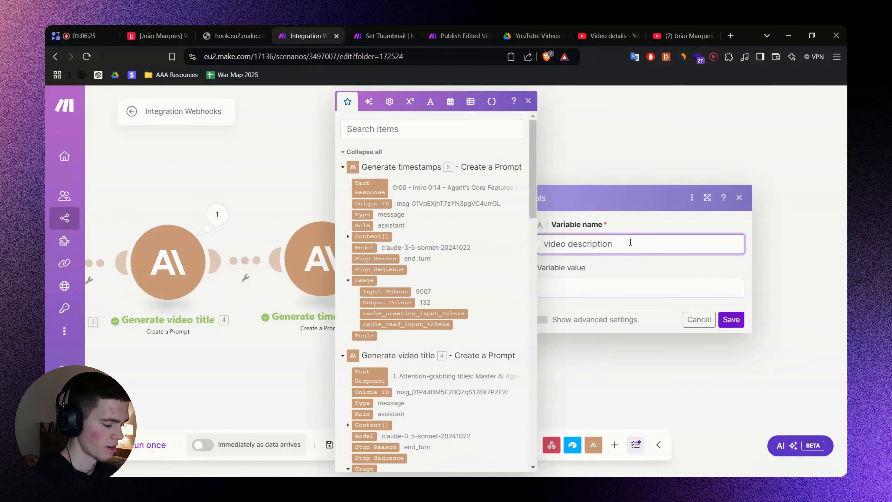
{"action": "key", "text": "Home"}
{"action": "key", "text": "Delete"}
{"action": "type", "text": "V"}
{"action": "left_click", "coordinate": [577, 244]}
{"action": "key", "text": "BackSpace"}
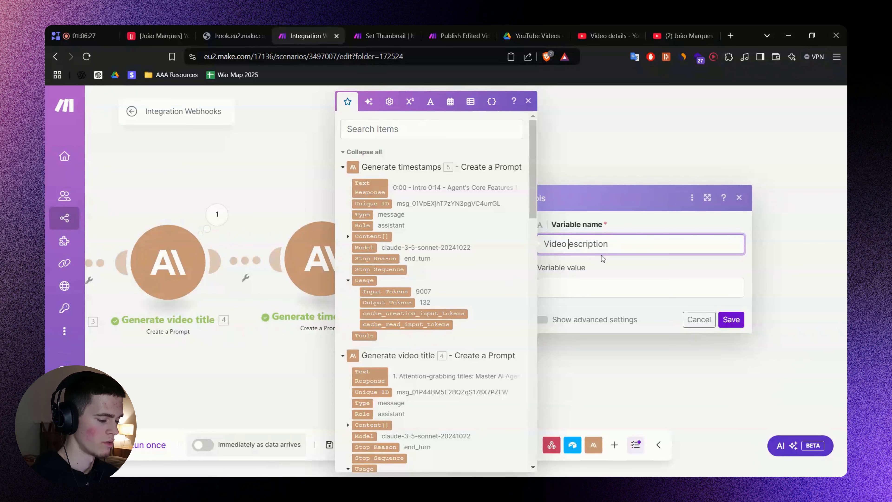
{"action": "type", "text": "D"}
Set the value to replace( Video Description (Template) ; [TOPIC] ; ).
{"action": "left_click", "coordinate": [609, 290]}
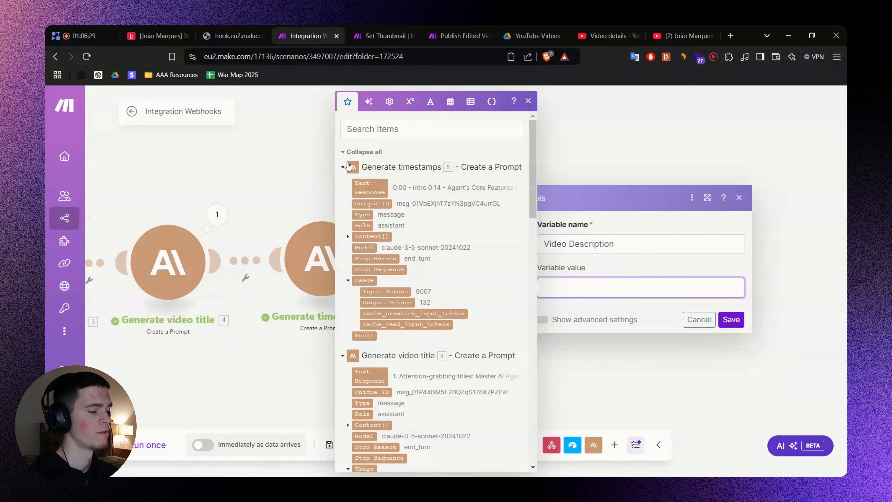
{"action": "left_click", "coordinate": [408, 130]}
{"action": "type", "text": "t"}
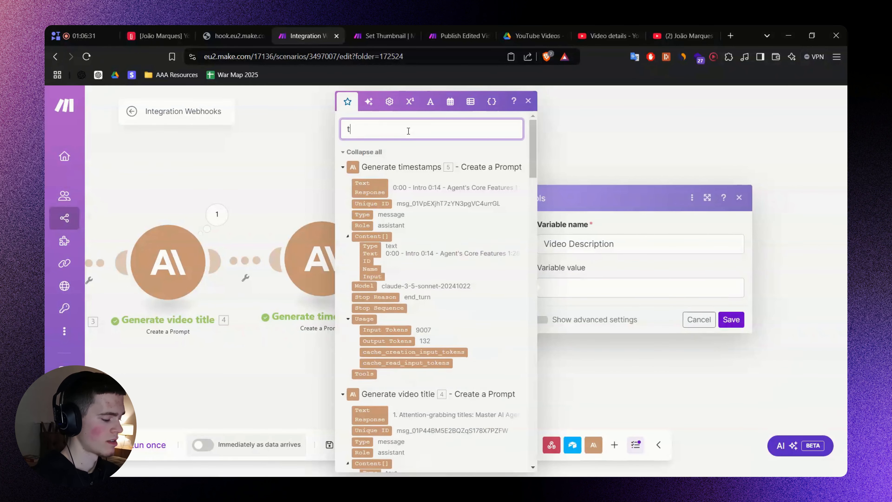
{"action": "type", "text": "emp"}
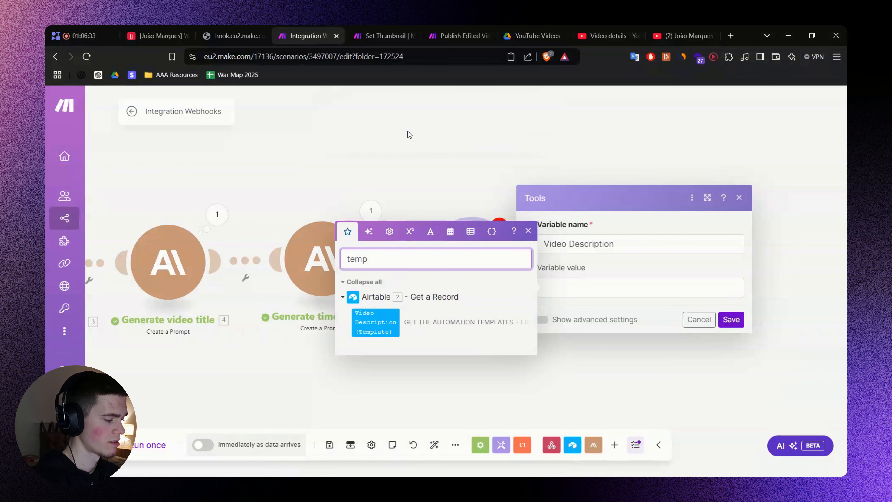
{"action": "left_click", "coordinate": [375, 322]}
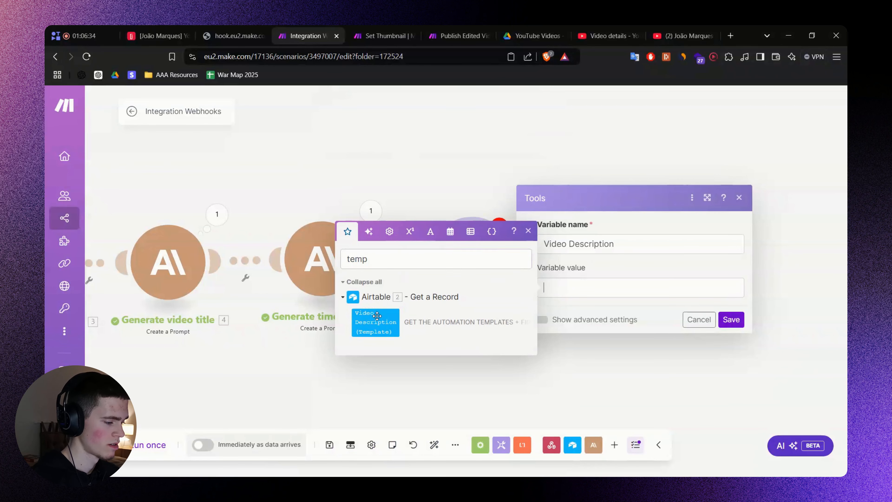
{"action": "left_click", "coordinate": [633, 310]}
{"action": "left_click", "coordinate": [713, 287]}
{"action": "type", "text": "replace( "}
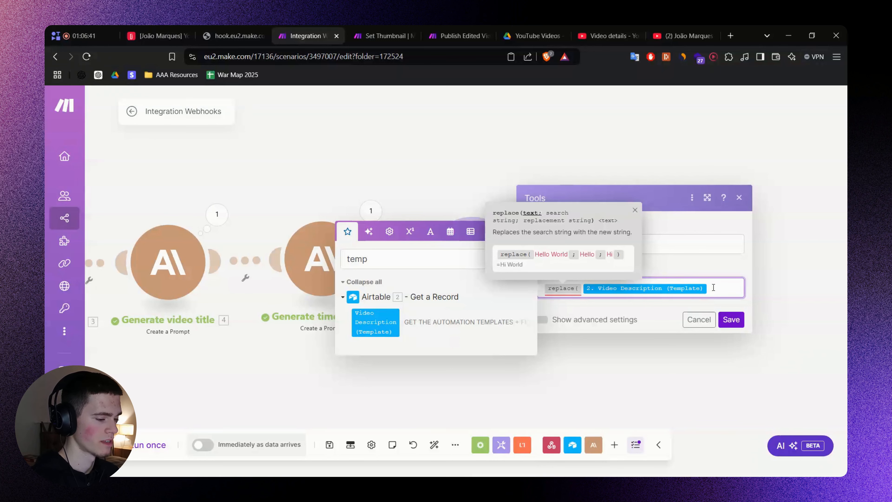
{"action": "type", "text": ";"}
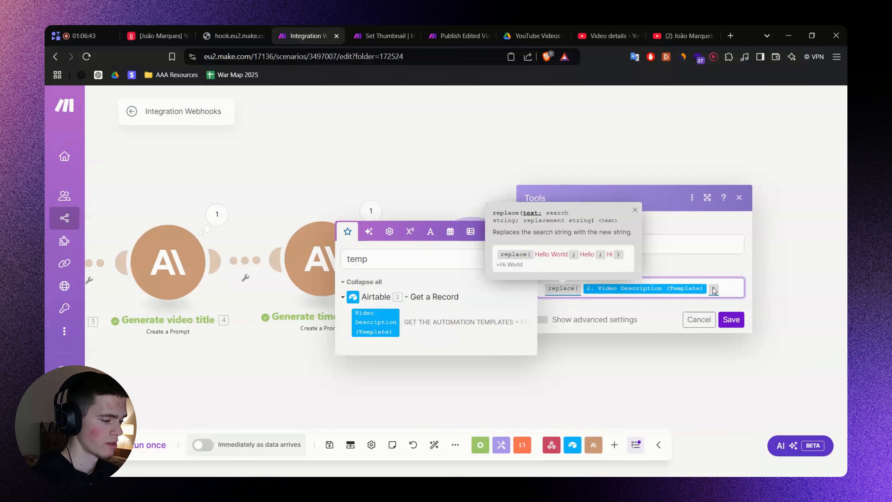
{"action": "type", "text": ";"}
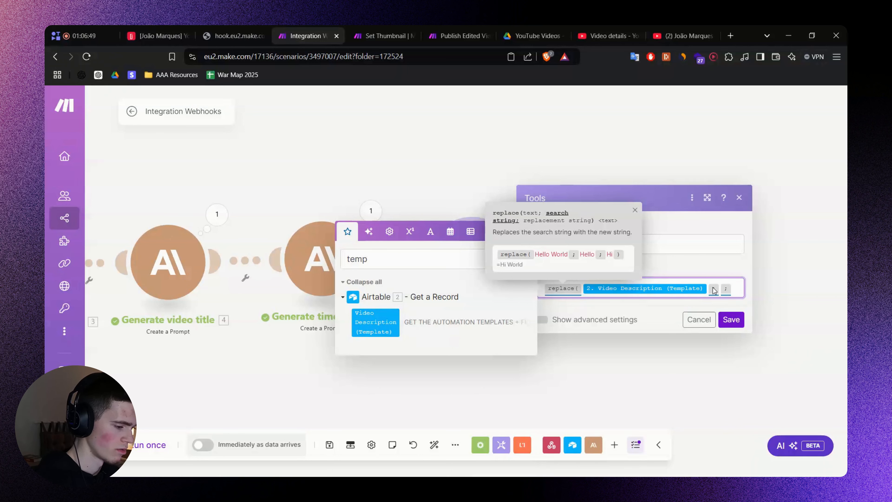
{"action": "type", "text": "[TOPIC"}
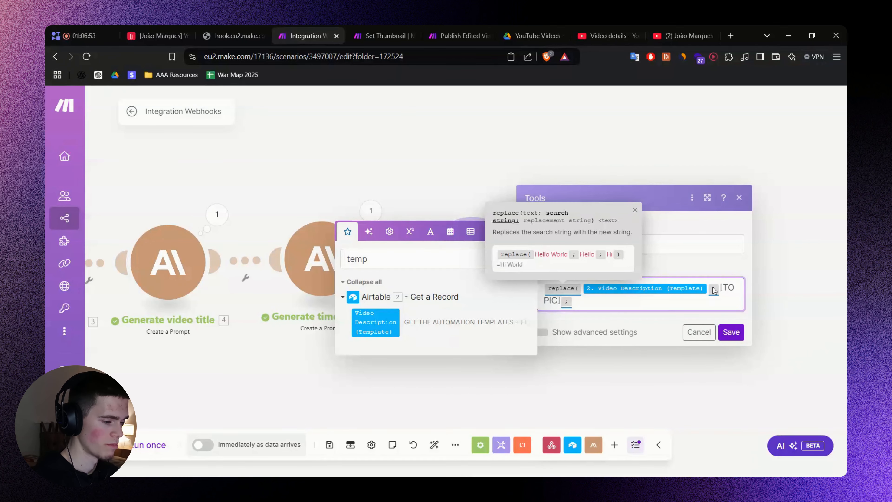
{"action": "type", "text": "] ;"}
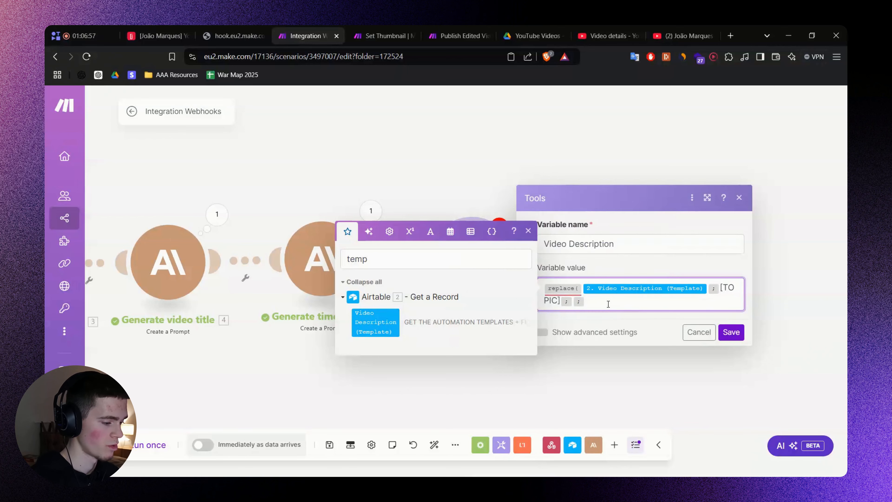
Map the summary's Text Response as the [TOPIC] replacement text.
{"action": "left_click", "coordinate": [577, 302]}
{"action": "left_click", "coordinate": [574, 295]}
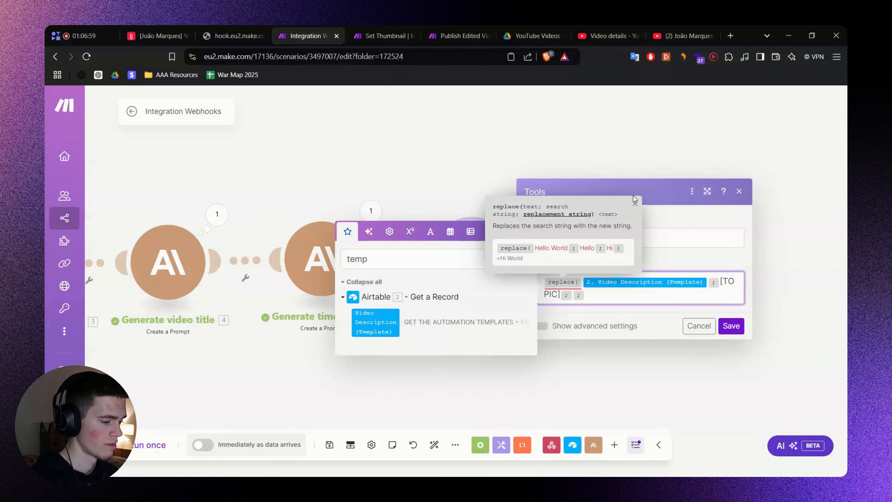
{"action": "left_click", "coordinate": [635, 203]}
{"action": "double_click", "coordinate": [411, 260]}
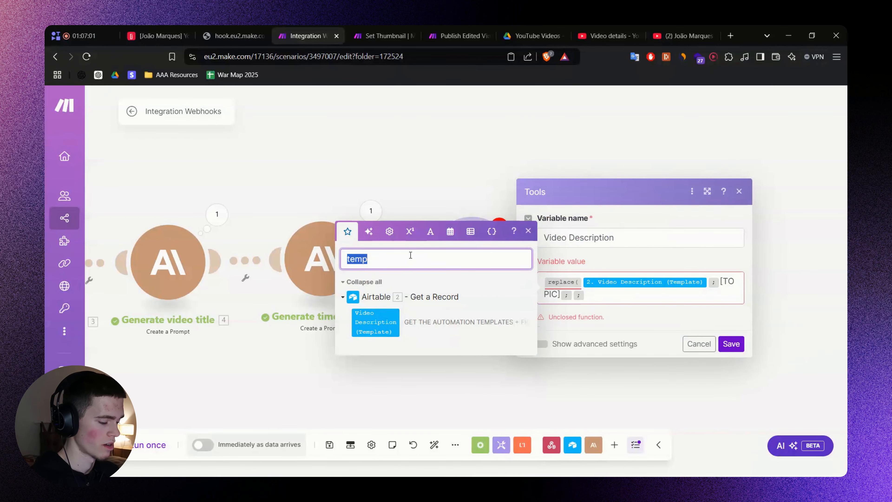
{"action": "key", "text": "BackSpace"}
{"action": "left_click", "coordinate": [573, 294]}
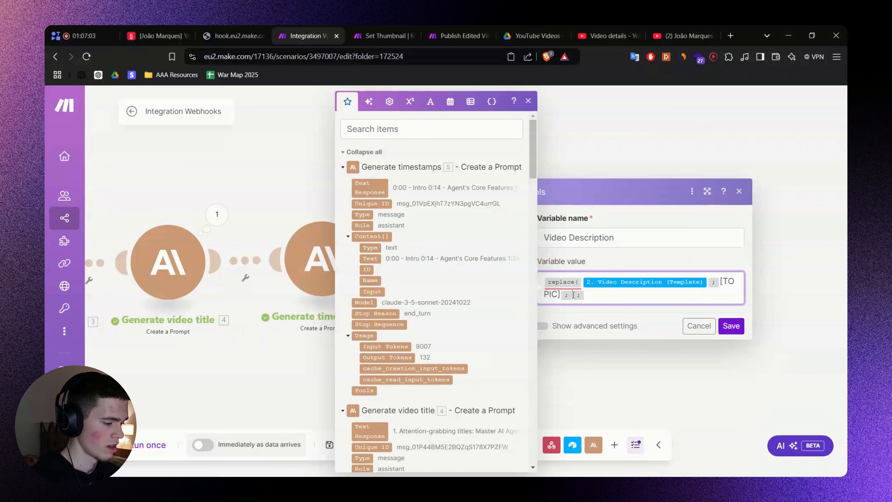
{"action": "scroll", "coordinate": [323, 344], "scroll_direction": "down", "scroll_amount": 4}
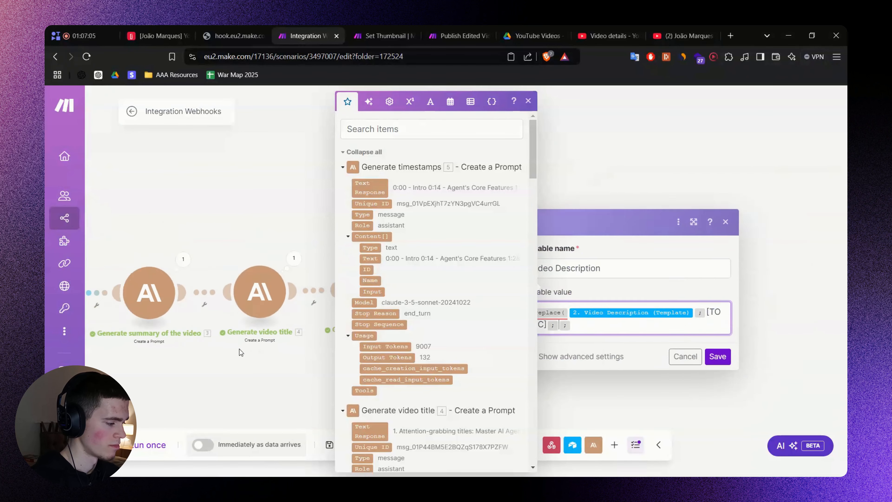
{"action": "left_click_drag", "start_coordinate": [232, 359], "coordinate": [259, 334]}
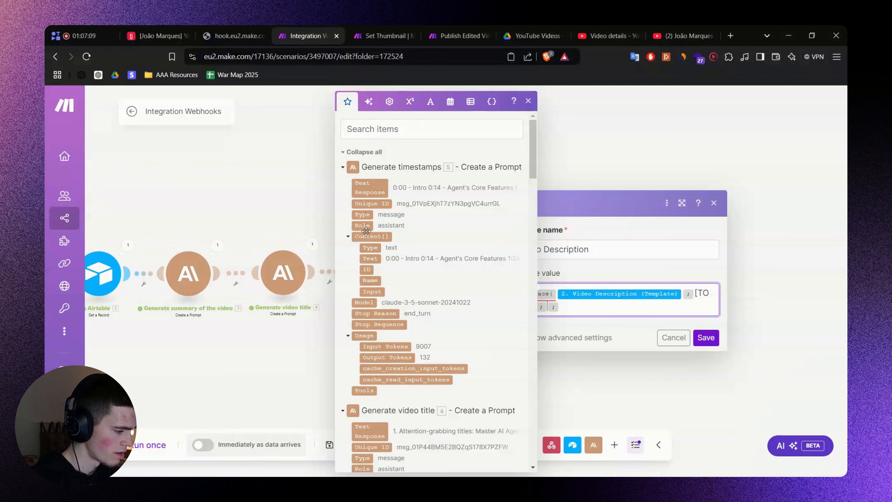
{"action": "scroll", "coordinate": [366, 231], "scroll_direction": "down", "scroll_amount": 6}
{"action": "scroll", "coordinate": [362, 289], "scroll_direction": "down", "scroll_amount": 7}
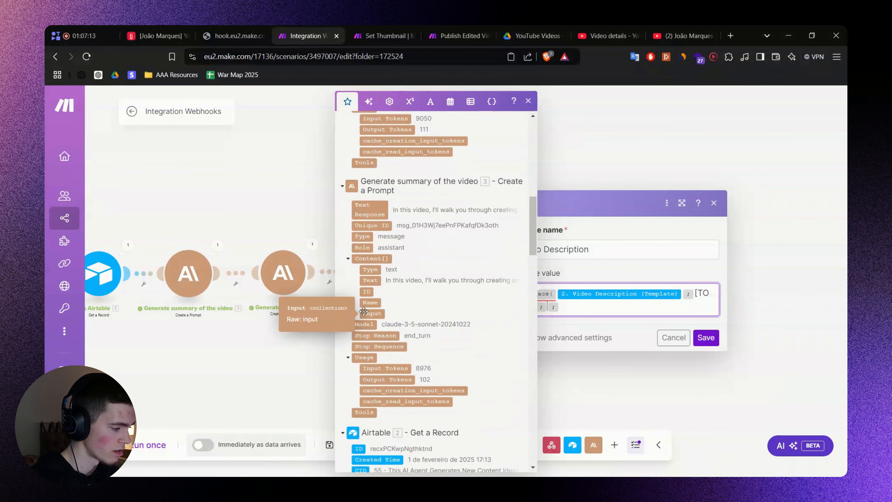
{"action": "left_click", "coordinate": [370, 211]}
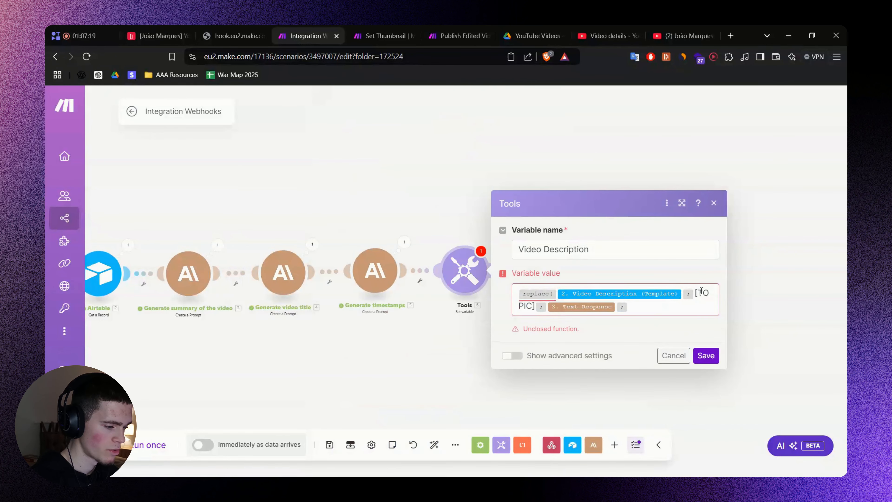
Wrap the [TOPIC] replacement inside an outer replace() ending with a separator.
{"action": "left_click", "coordinate": [694, 293]}
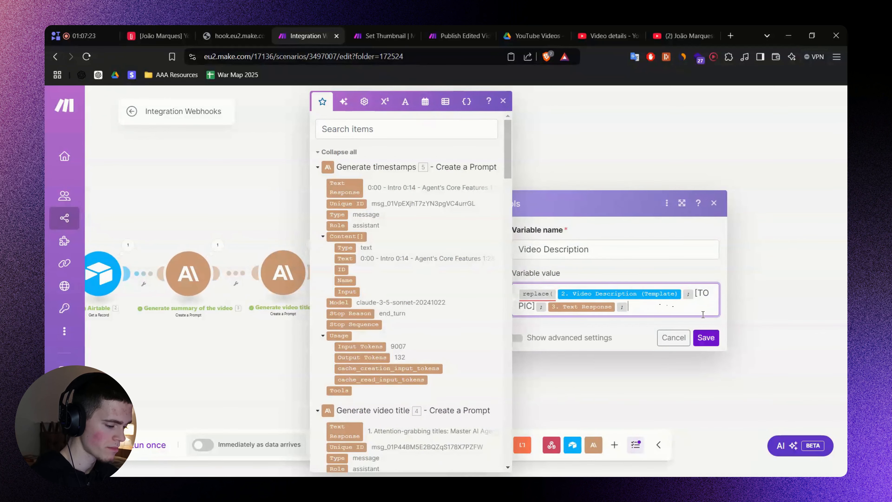
{"action": "type", "text": "replace("}
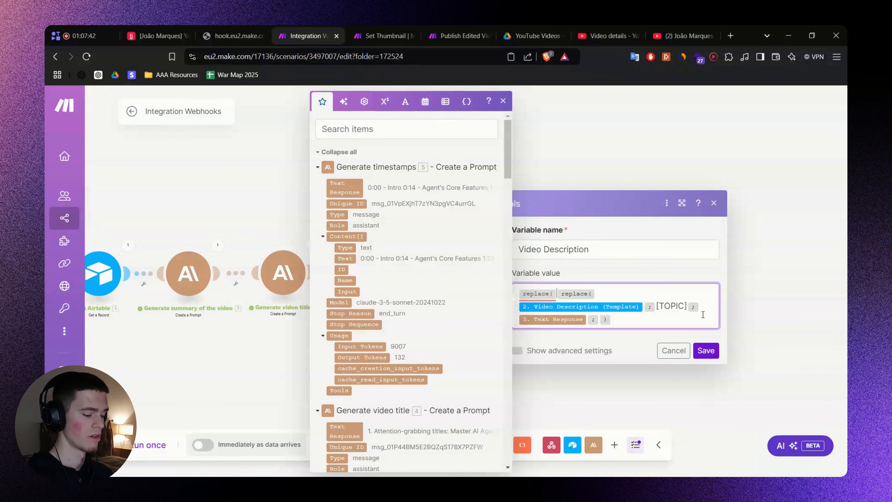
{"action": "key", "text": "shift+Right"}
{"action": "key", "text": "shift+Right"}
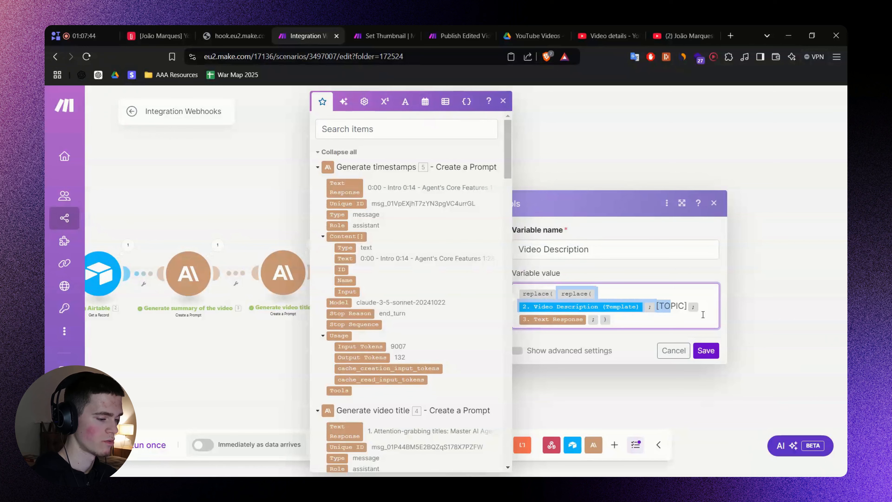
{"action": "key", "text": "shift+Right"}
{"action": "key", "text": "shift+Right"}
{"action": "key", "text": "shift+Right"}
{"action": "key", "text": "shift+Right"}
{"action": "key", "text": "shift+Right"}
{"action": "key", "text": "shift+Right"}
{"action": "key", "text": "Left"}
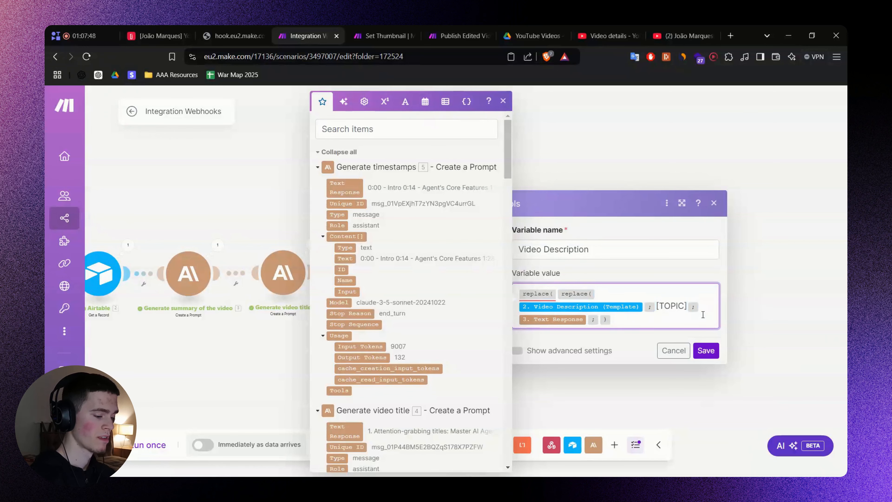
{"action": "type", "text": ") ;"}
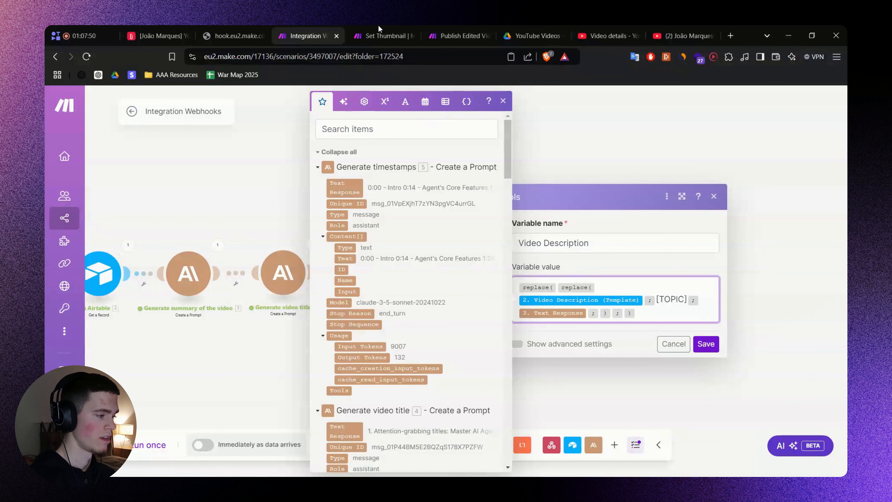
{"action": "left_click", "coordinate": [164, 34]}
Copy the [TIMESTAMPS] line from the expanded Video Description (Template) cell in Airtable.
{"action": "left_click", "coordinate": [338, 183]}
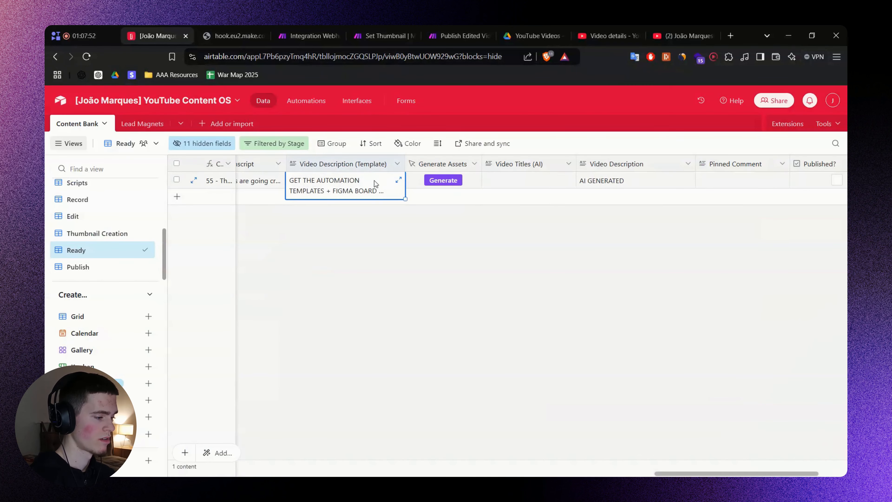
{"action": "left_click", "coordinate": [395, 181]}
{"action": "scroll", "coordinate": [475, 318], "scroll_direction": "down", "scroll_amount": 10}
{"action": "left_click", "coordinate": [469, 372]}
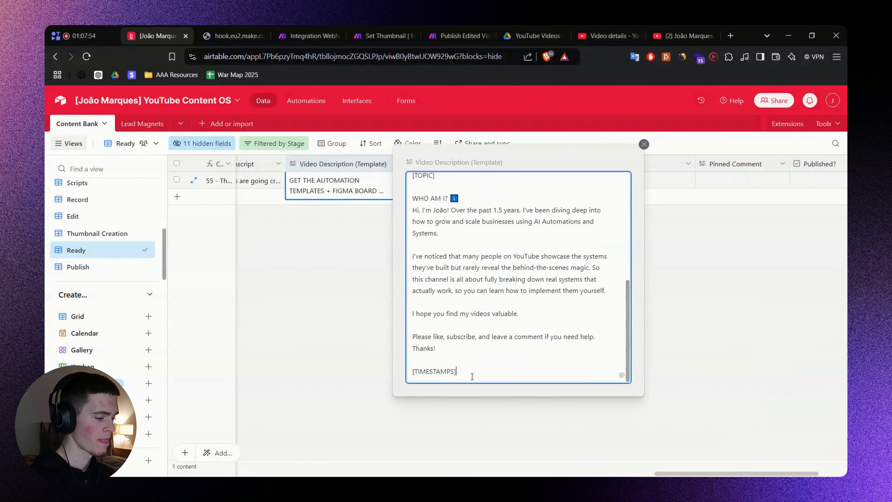
{"action": "triple_click", "coordinate": [472, 374]}
{"action": "key", "text": "ctrl+c"}
{"action": "key", "text": "Escape"}
{"action": "left_click", "coordinate": [235, 35]}
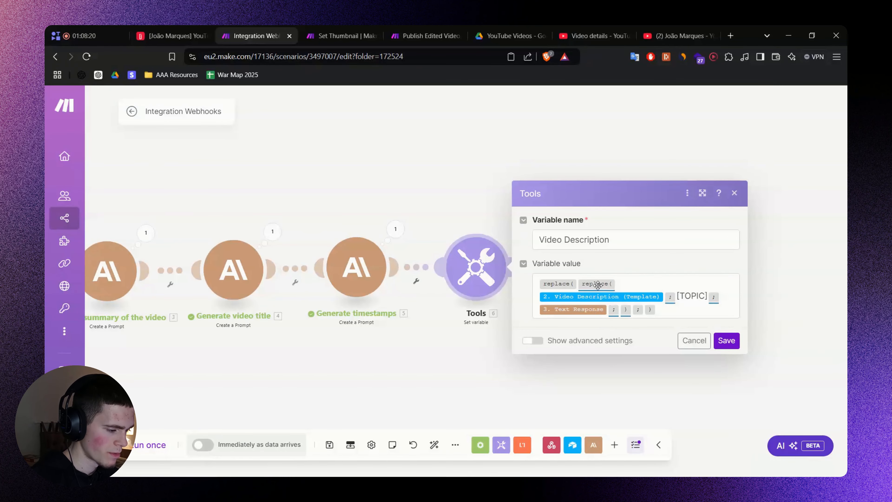
{"action": "mouse_move", "coordinate": [601, 282]}
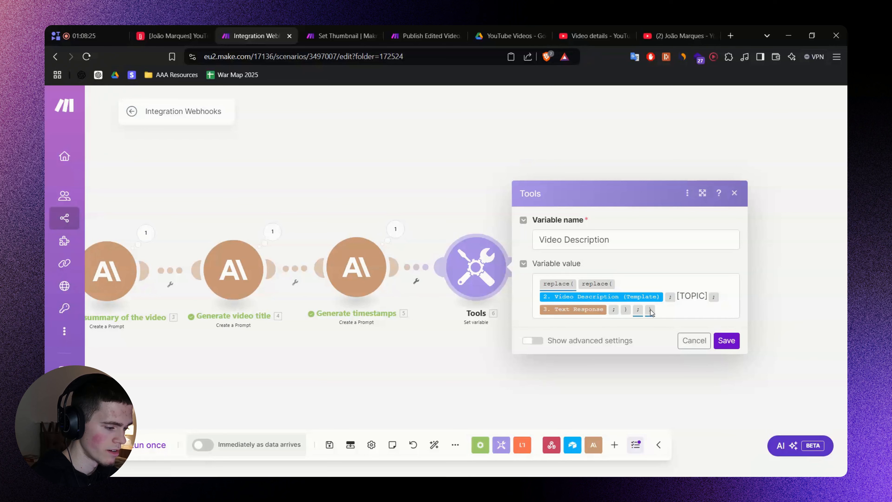
Paste [TIMESTAMPS] as the outer replace's search text followed by a separator.
{"action": "mouse_move", "coordinate": [558, 283]}
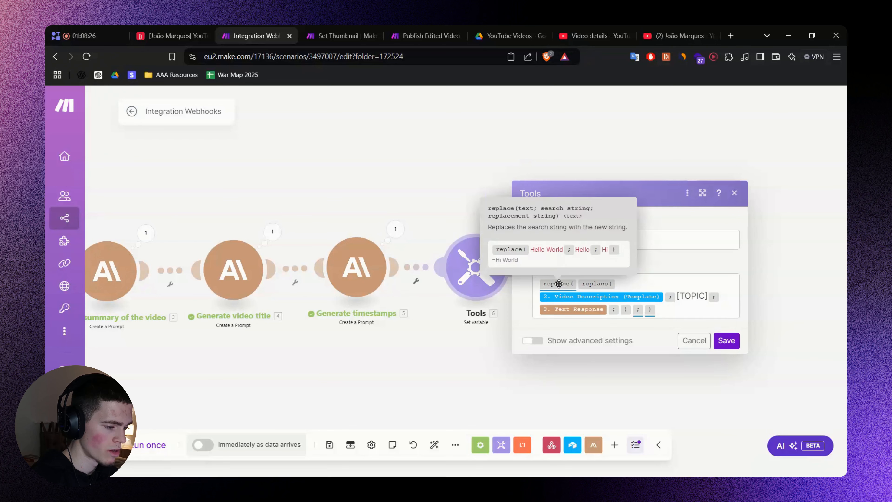
{"action": "left_click", "coordinate": [645, 309]}
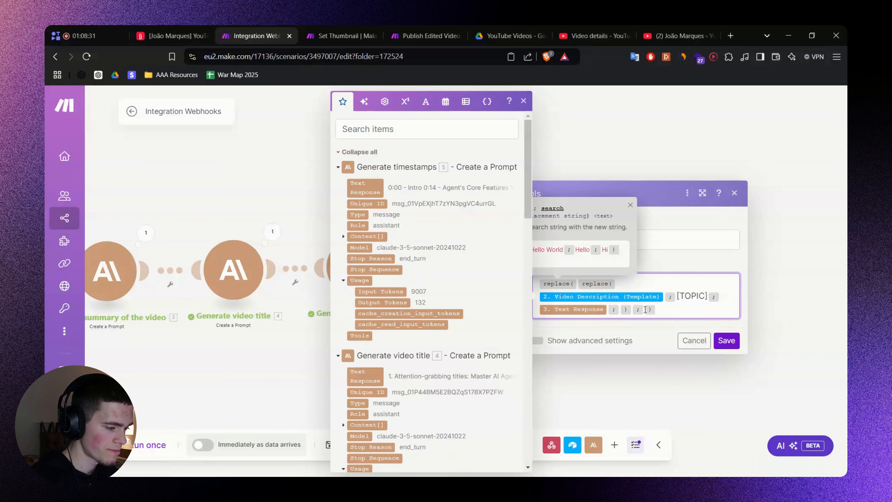
{"action": "left_click", "coordinate": [524, 101]}
{"action": "left_click", "coordinate": [645, 309]}
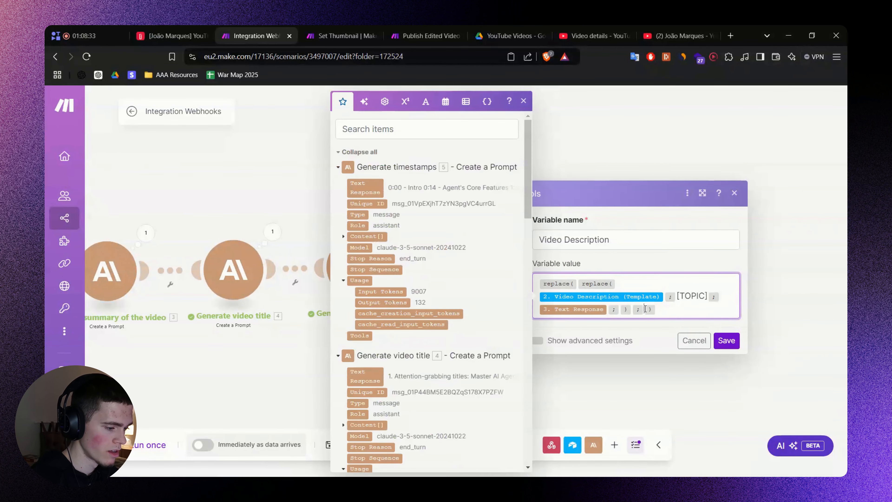
{"action": "type", "text": "C"}
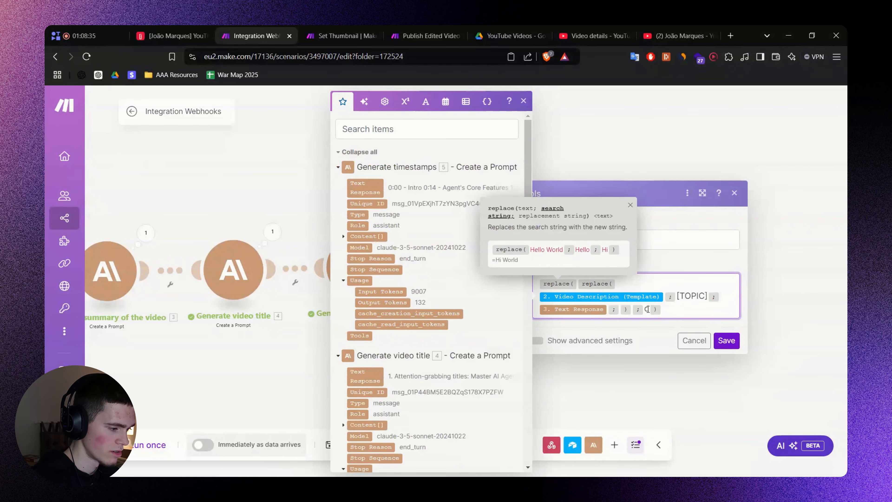
{"action": "left_click", "coordinate": [647, 309]}
{"action": "key", "text": "ctrl+v"}
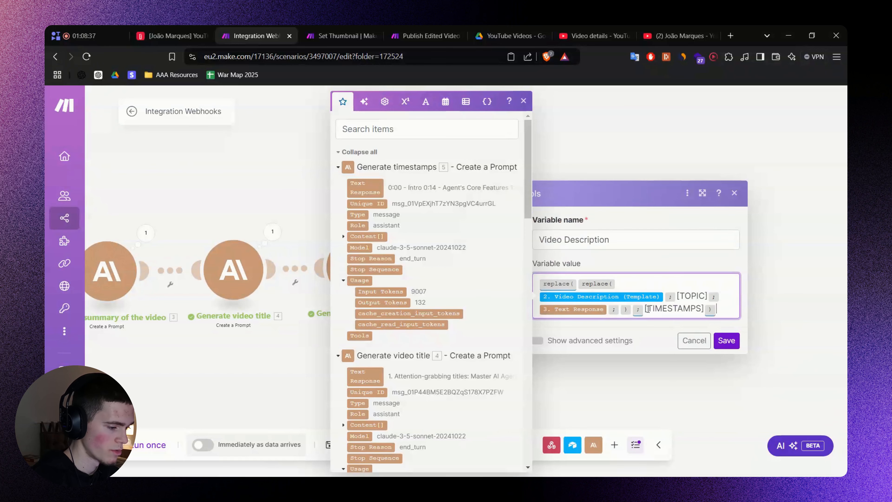
{"action": "key", "text": "Left"}
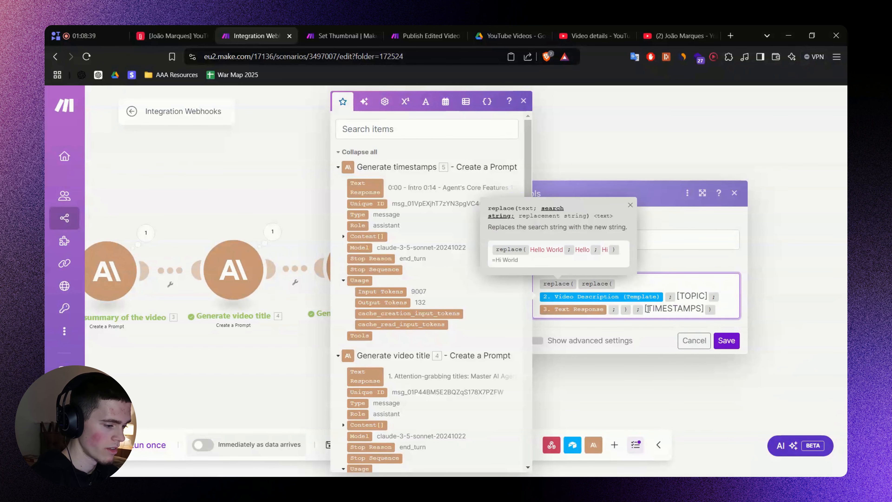
{"action": "type", "text": ";"}
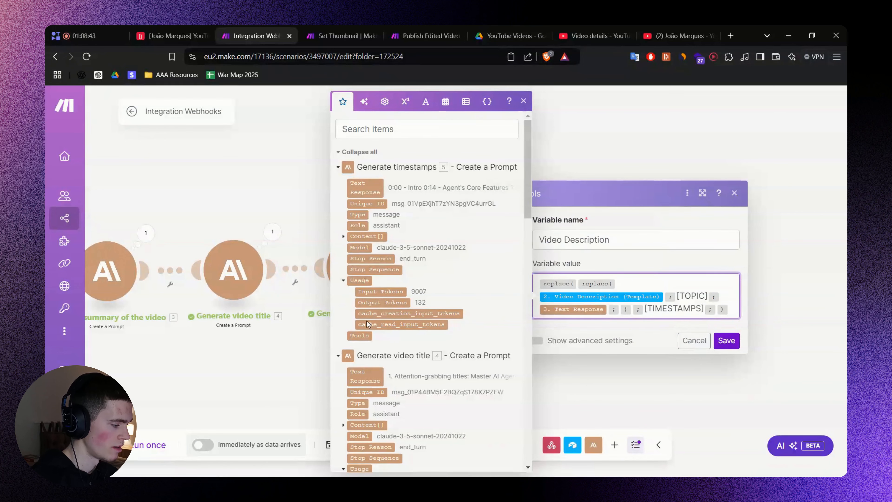
Map Generate timestamps' Text Response as the replacement and save the variable.
{"action": "left_click_drag", "start_coordinate": [279, 347], "coordinate": [181, 356]}
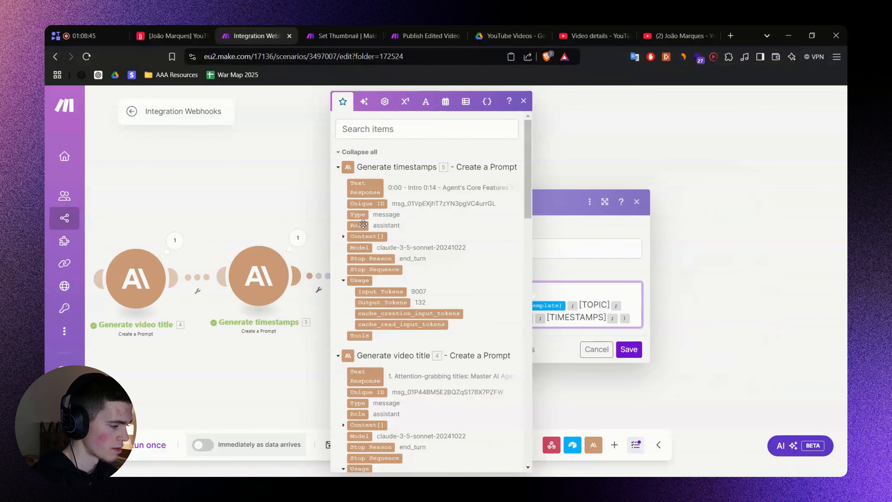
{"action": "left_click", "coordinate": [366, 189]}
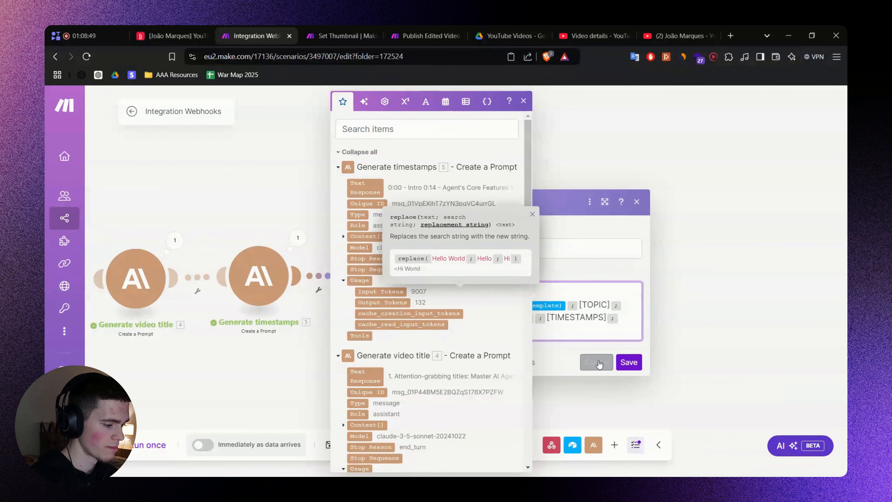
{"action": "left_click", "coordinate": [566, 356]}
{"action": "left_click", "coordinate": [629, 361]}
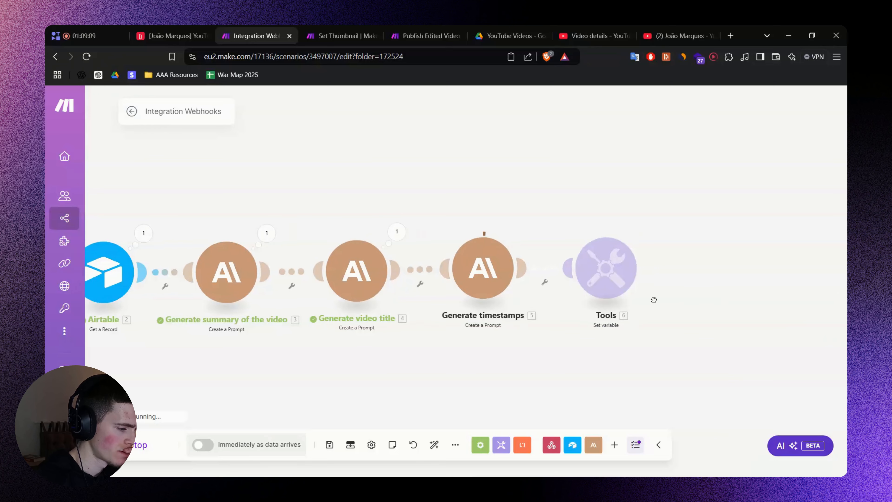
Run the scenario once and check the output's video topic paragraph and timestamps list.
{"action": "left_click", "coordinate": [554, 232]}
{"action": "left_click", "coordinate": [603, 279]}
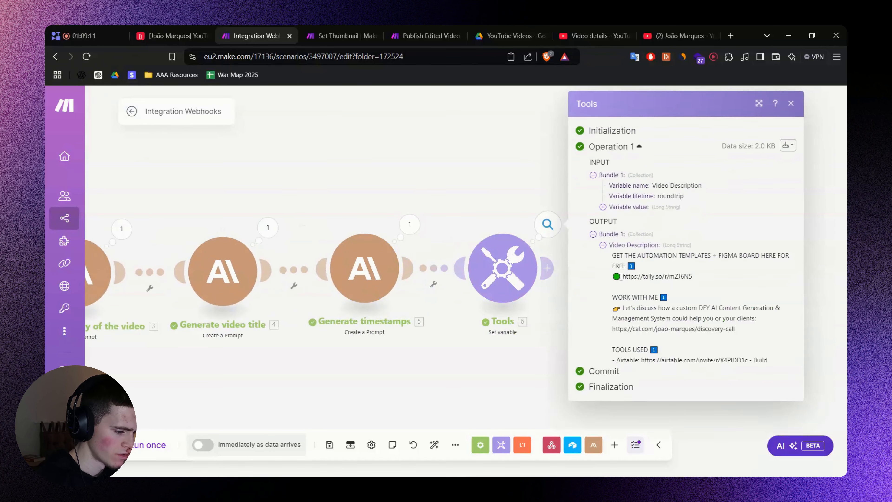
{"action": "scroll", "coordinate": [696, 263], "scroll_direction": "down", "scroll_amount": 3}
{"action": "scroll", "coordinate": [696, 264], "scroll_direction": "down", "scroll_amount": 3}
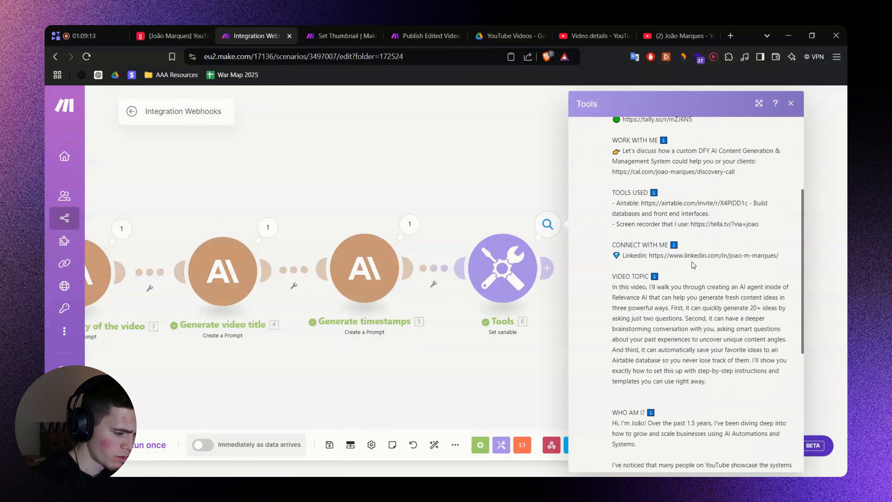
{"action": "triple_click", "coordinate": [670, 304]}
{"action": "left_click", "coordinate": [594, 331]}
{"action": "scroll", "coordinate": [594, 331], "scroll_direction": "down", "scroll_amount": 7}
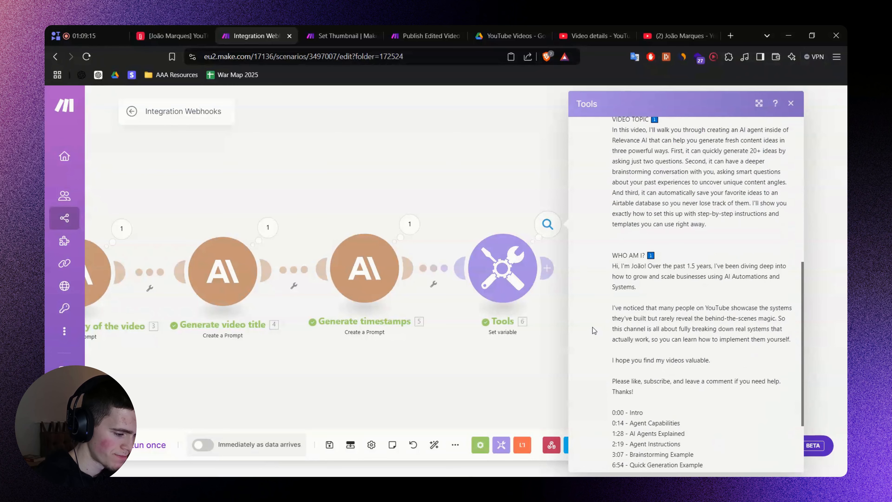
{"action": "left_click_drag", "start_coordinate": [611, 312], "coordinate": [678, 407]}
{"action": "left_click", "coordinate": [677, 404]}
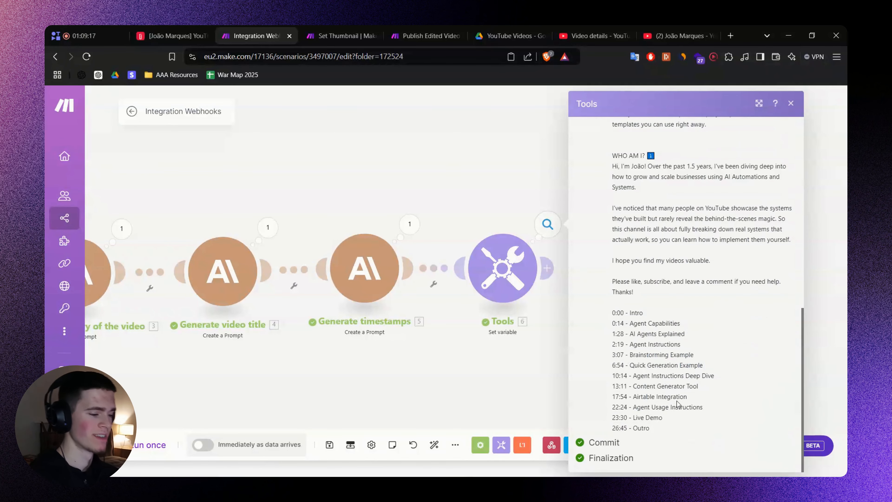
{"action": "left_click", "coordinate": [494, 362]}
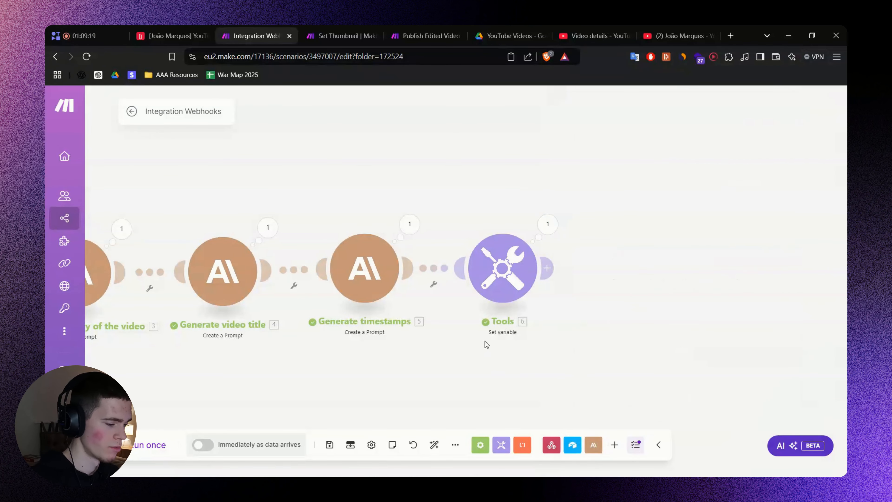
{"action": "scroll", "coordinate": [474, 341], "scroll_direction": "down", "scroll_amount": 3}
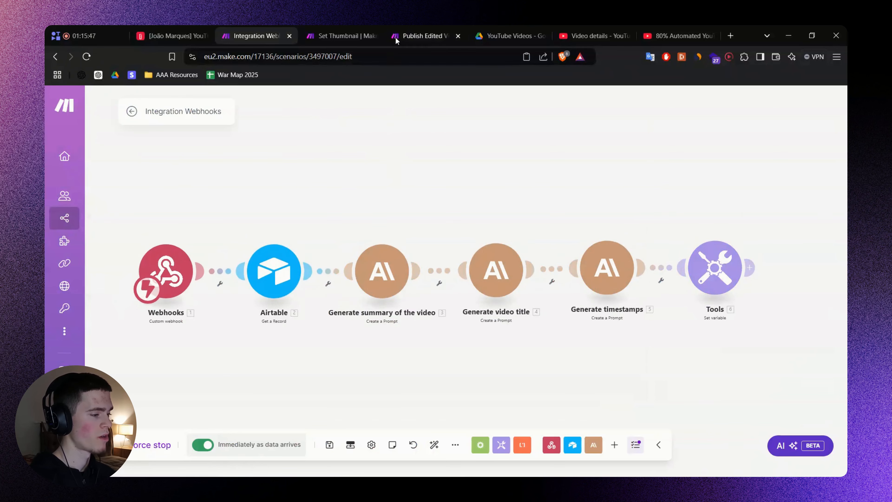
{"action": "left_click", "coordinate": [427, 35]}
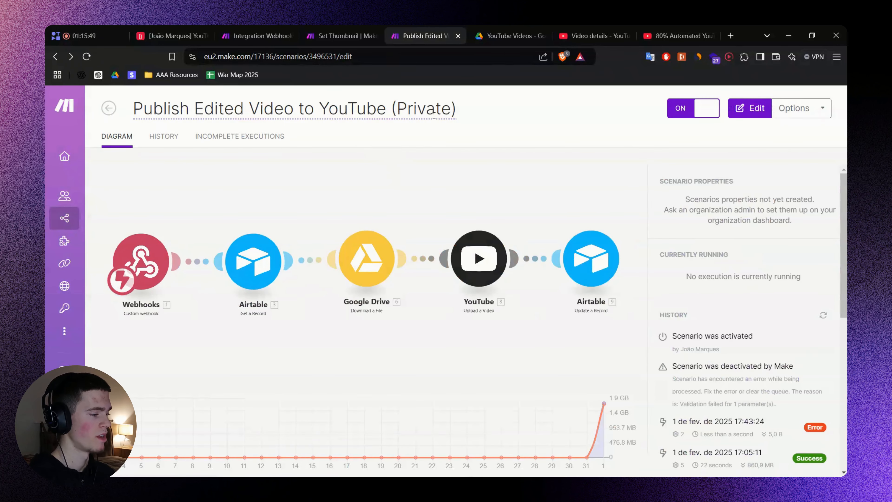
{"action": "left_click", "coordinate": [343, 35]}
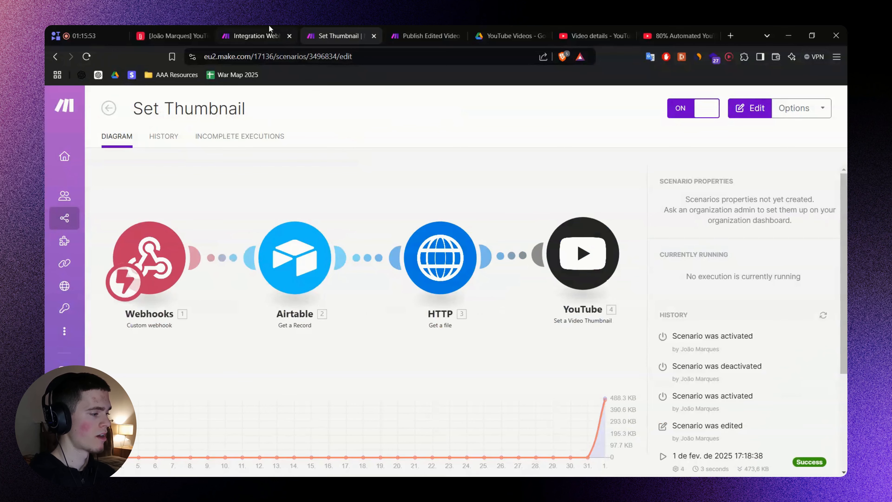
{"action": "left_click", "coordinate": [267, 35]}
{"action": "left_click_drag", "start_coordinate": [390, 179], "coordinate": [385, 170]}
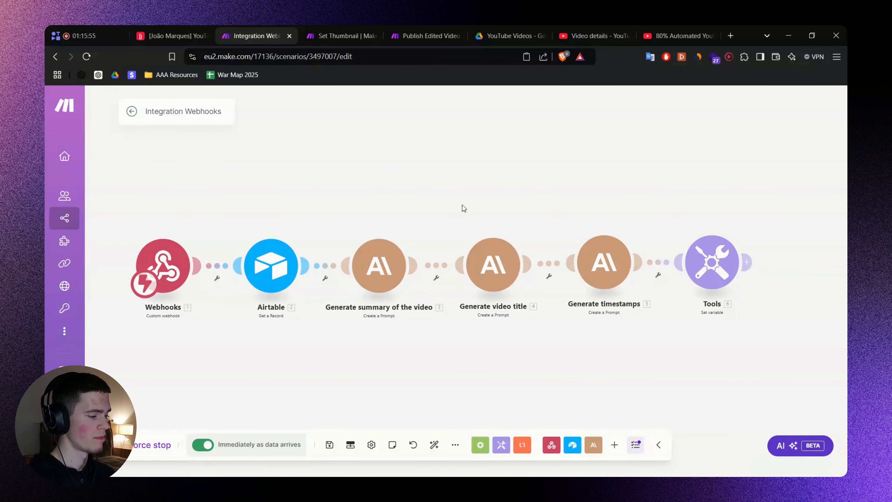
{"action": "left_click_drag", "start_coordinate": [462, 205], "coordinate": [392, 201]}
{"action": "scroll", "coordinate": [640, 216], "scroll_direction": "up", "scroll_amount": 1}
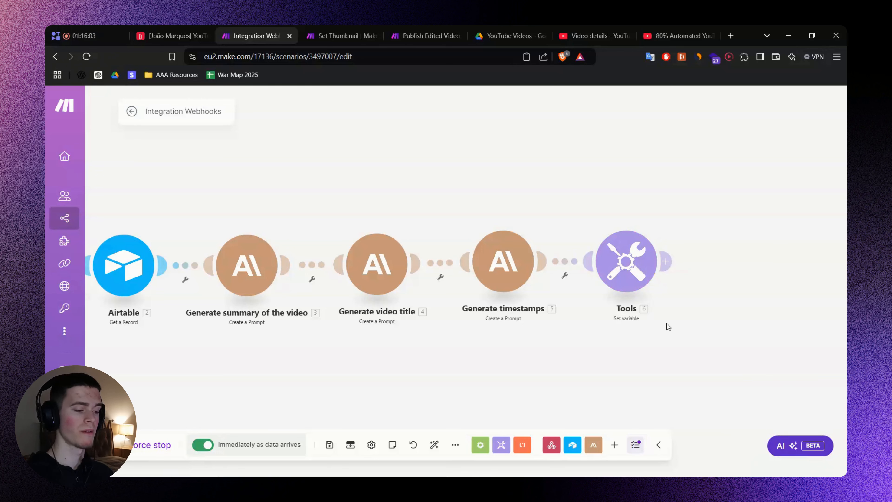
Rename the Tools module to 'Write video description' using the FigJam box's name.
{"action": "key", "text": "alt+Tab"}
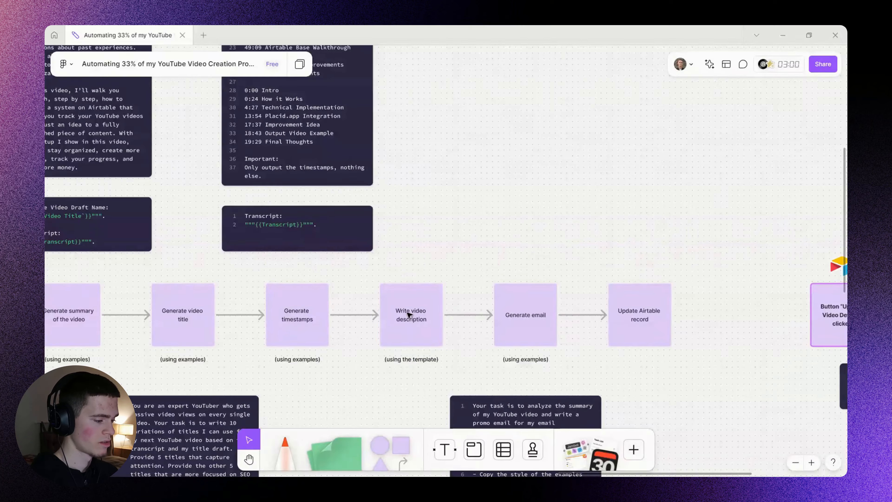
{"action": "double_click", "coordinate": [409, 313]}
{"action": "left_click", "coordinate": [417, 311]}
{"action": "key", "text": "ctrl+a"}
{"action": "key", "text": "ctrl+c"}
{"action": "left_click", "coordinate": [471, 333]}
{"action": "key", "text": "alt+Tab"}
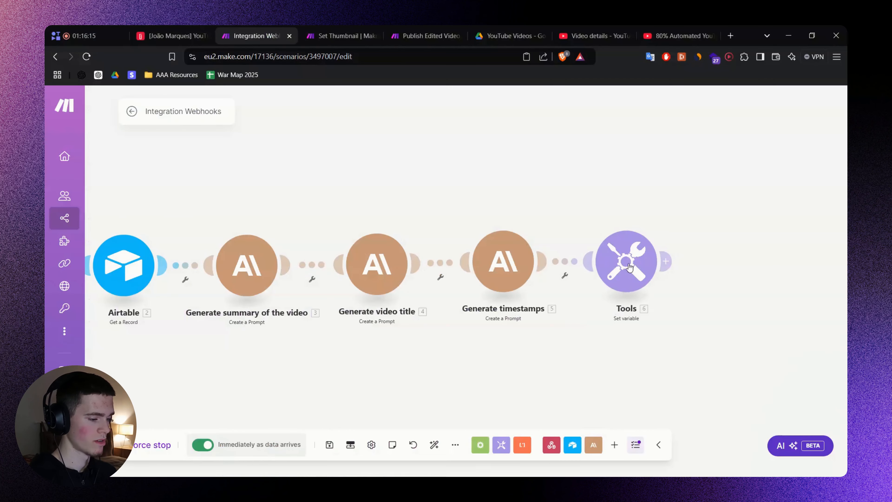
{"action": "right_click", "coordinate": [629, 263]}
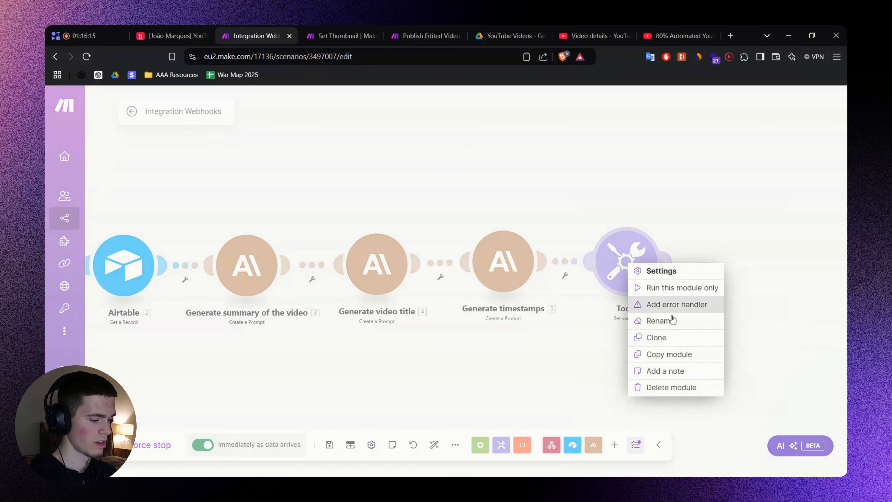
{"action": "left_click", "coordinate": [660, 321]}
{"action": "key", "text": "ctrl+v"}
{"action": "left_click", "coordinate": [696, 221]}
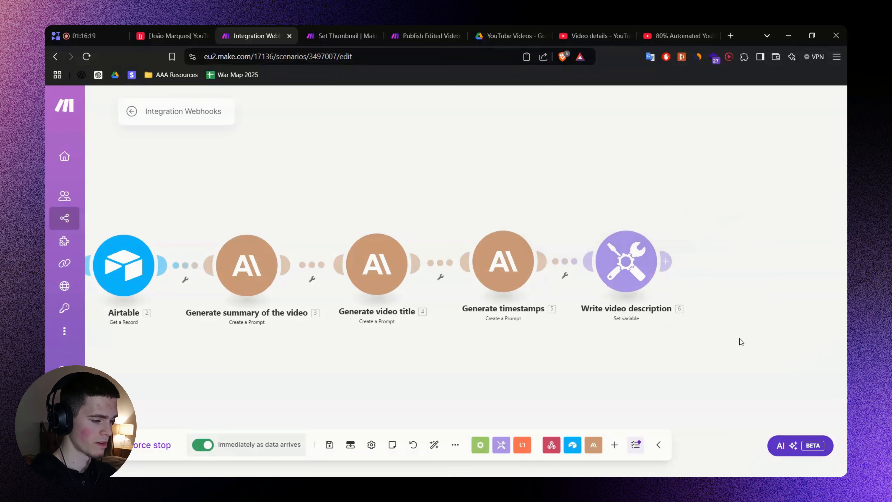
Look over the Generate email step on the FigJam flow board.
{"action": "scroll", "coordinate": [556, 293], "scroll_direction": "right", "scroll_amount": 5}
{"action": "key", "text": "alt+Tab"}
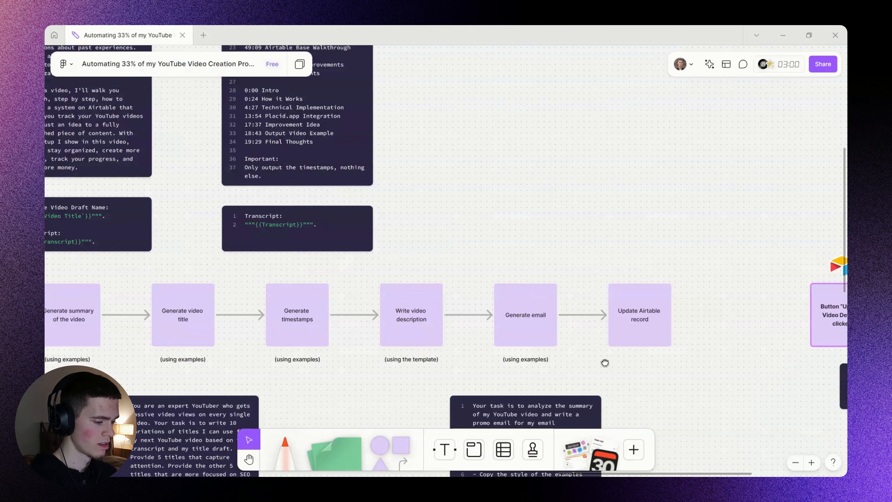
{"action": "scroll", "coordinate": [539, 316], "scroll_direction": "up", "scroll_amount": 1}
{"action": "left_click_drag", "start_coordinate": [604, 363], "coordinate": [512, 270]}
{"action": "scroll", "coordinate": [509, 275], "scroll_direction": "up", "scroll_amount": 2}
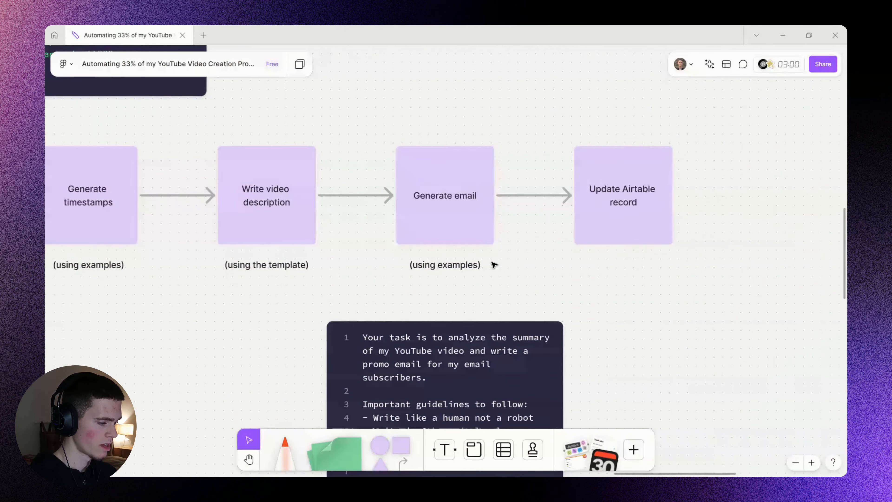
{"action": "scroll", "coordinate": [494, 265], "scroll_direction": "down", "scroll_amount": 3}
{"action": "key", "text": "alt+Tab"}
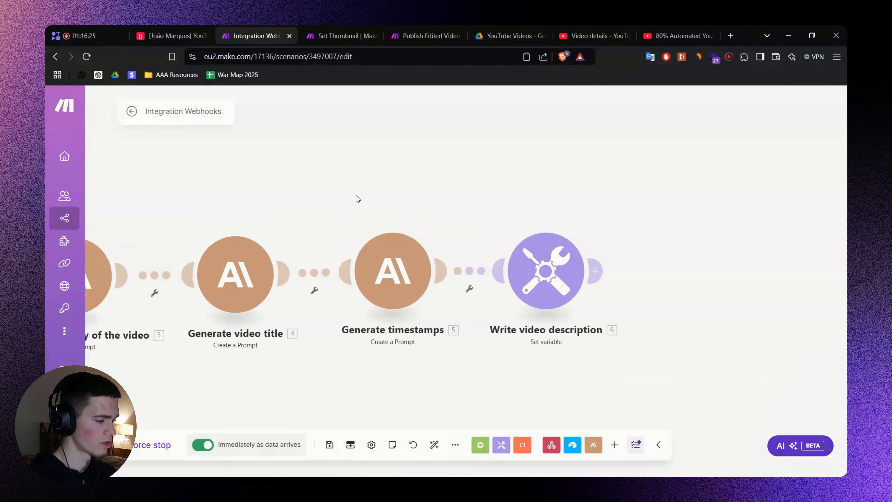
Clone Generate timestamps and attach the copy after module 6, Write video description.
{"action": "left_click_drag", "start_coordinate": [357, 198], "coordinate": [492, 378]}
{"action": "right_click", "coordinate": [409, 272]}
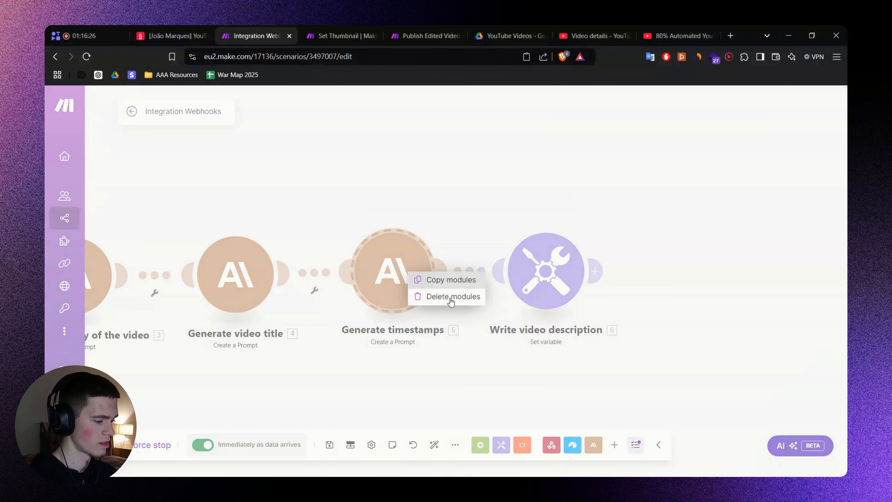
{"action": "left_click", "coordinate": [460, 213]}
{"action": "right_click", "coordinate": [391, 260]}
{"action": "left_click", "coordinate": [452, 341]}
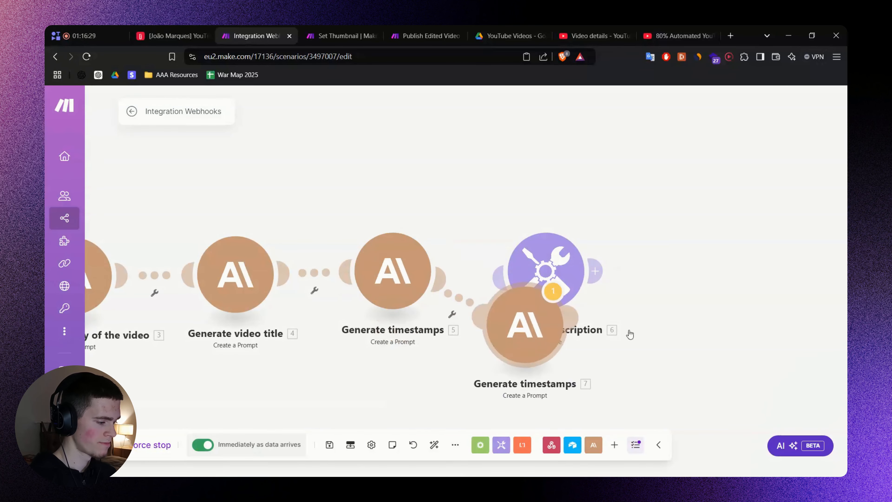
{"action": "left_click_drag", "start_coordinate": [630, 334], "coordinate": [667, 276]}
{"action": "mouse_move", "coordinate": [621, 237]}
{"action": "left_mouse_down"}
{"action": "mouse_move", "coordinate": [456, 227]}
{"action": "mouse_move", "coordinate": [446, 218]}
{"action": "left_mouse_up"}
{"action": "left_click", "coordinate": [496, 259]}
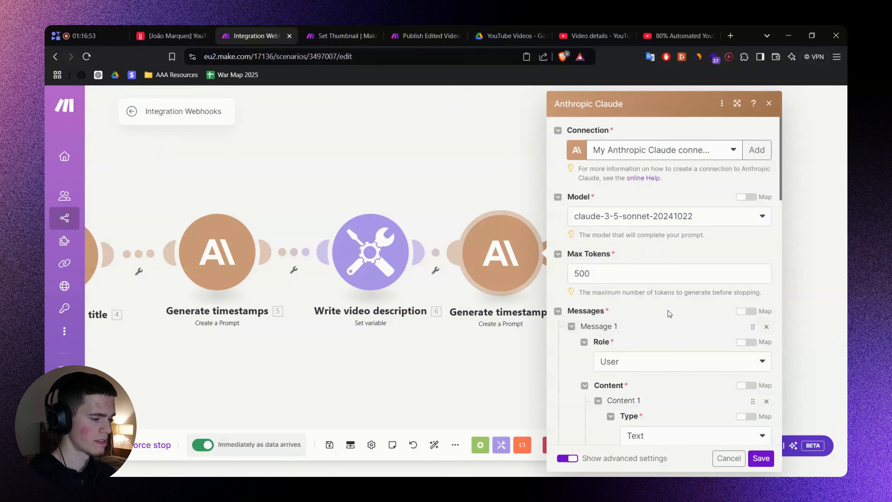
Replace the clone's system prompt with the pasted promo email prompt.
{"action": "scroll", "coordinate": [669, 314], "scroll_direction": "down", "scroll_amount": 10}
{"action": "left_click", "coordinate": [643, 251]}
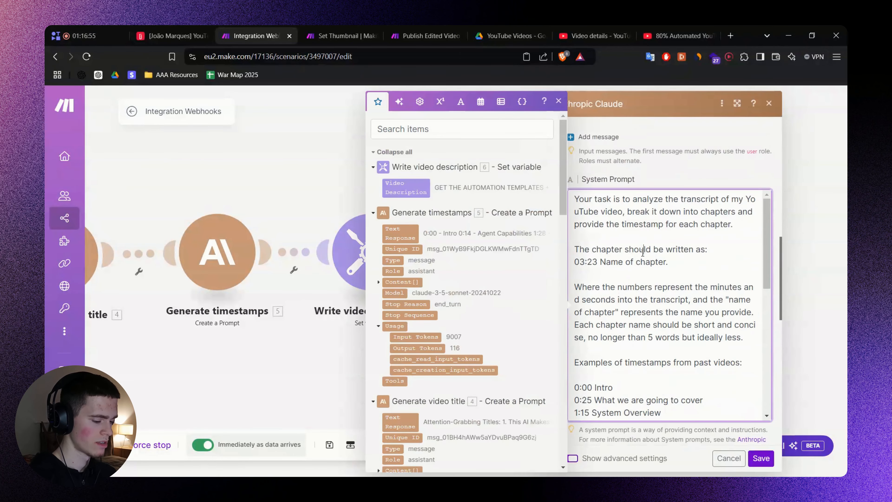
{"action": "key", "text": "ctrl+a"}
{"action": "key", "text": "BackSpace"}
{"action": "key", "text": "ctrl+v"}
{"action": "left_click", "coordinate": [681, 180]}
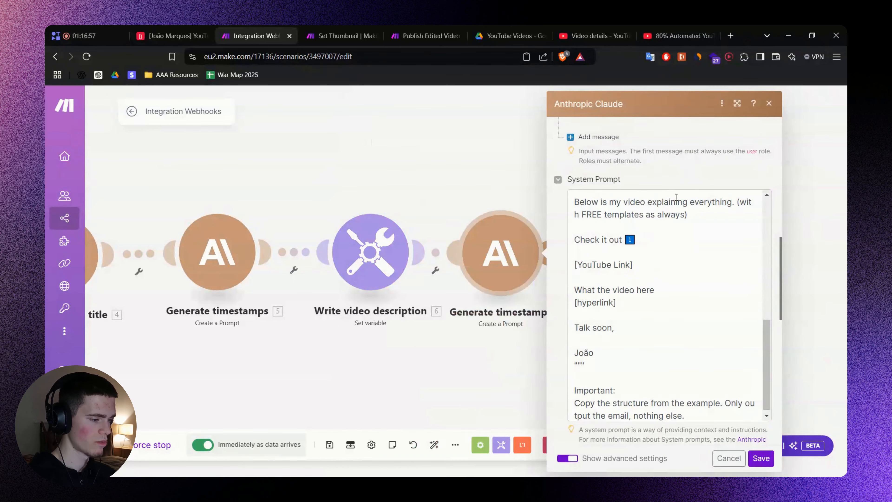
{"action": "scroll", "coordinate": [676, 199], "scroll_direction": "up", "scroll_amount": 8}
{"action": "scroll", "coordinate": [581, 178], "scroll_direction": "up", "scroll_amount": 5}
{"action": "scroll", "coordinate": [581, 177], "scroll_direction": "up", "scroll_amount": 3}
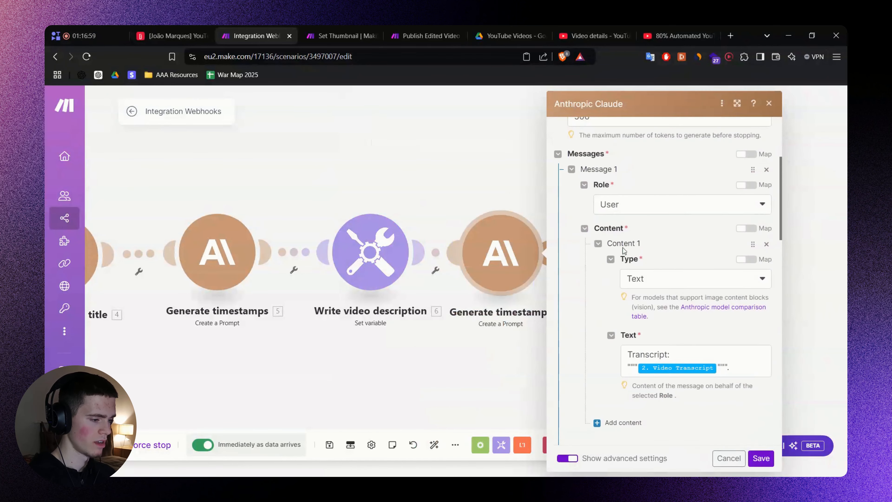
Check the FigJam prompt notes and save the cloned module's settings.
{"action": "key", "text": "alt+Tab"}
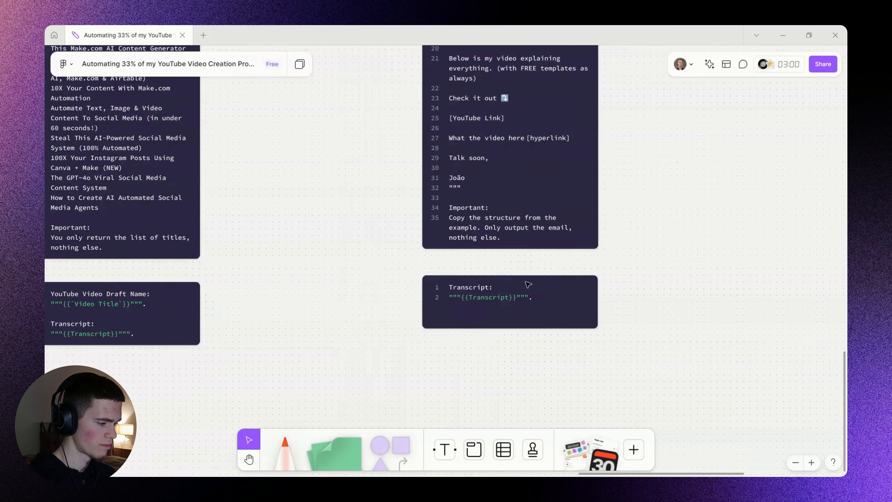
{"action": "double_click", "coordinate": [559, 282]}
{"action": "left_click", "coordinate": [650, 254]}
{"action": "key", "text": "alt+Tab"}
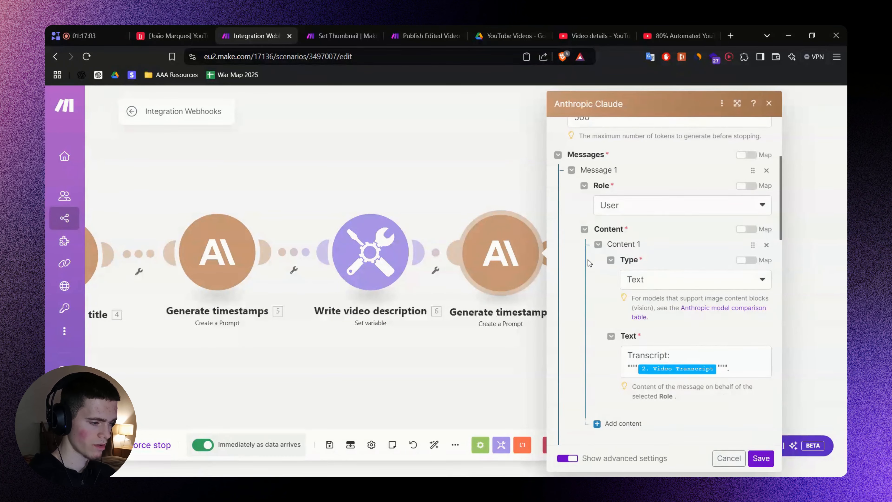
{"action": "scroll", "coordinate": [589, 263], "scroll_direction": "down", "scroll_amount": 10}
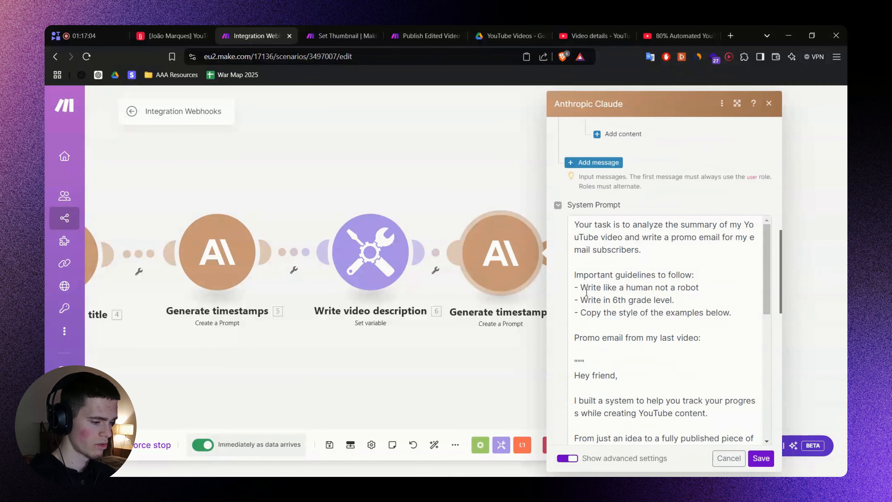
{"action": "left_click", "coordinate": [760, 456]}
{"action": "key", "text": "alt+Tab"}
{"action": "scroll", "coordinate": [613, 205], "scroll_direction": "up", "scroll_amount": 5}
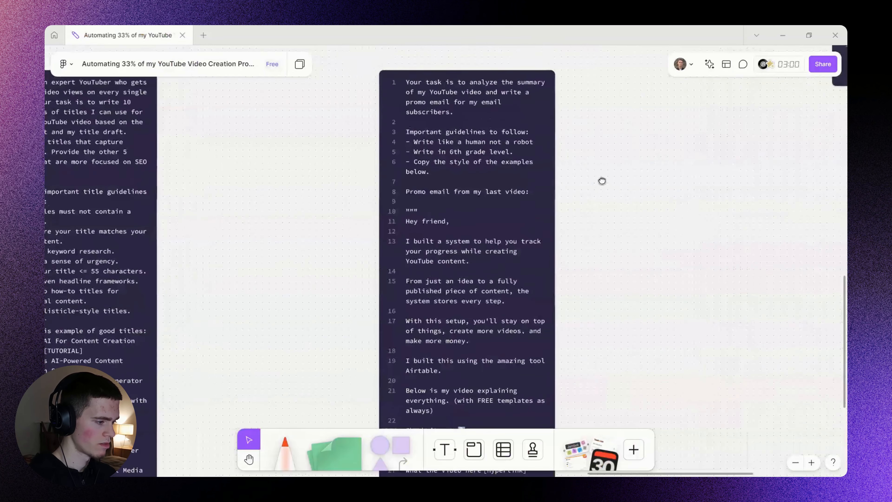
Try marker underlines on lines of the email prompt, undoing each attempt.
{"action": "left_click_drag", "start_coordinate": [602, 180], "coordinate": [583, 246]}
{"action": "scroll", "coordinate": [463, 219], "scroll_direction": "up", "scroll_amount": 4}
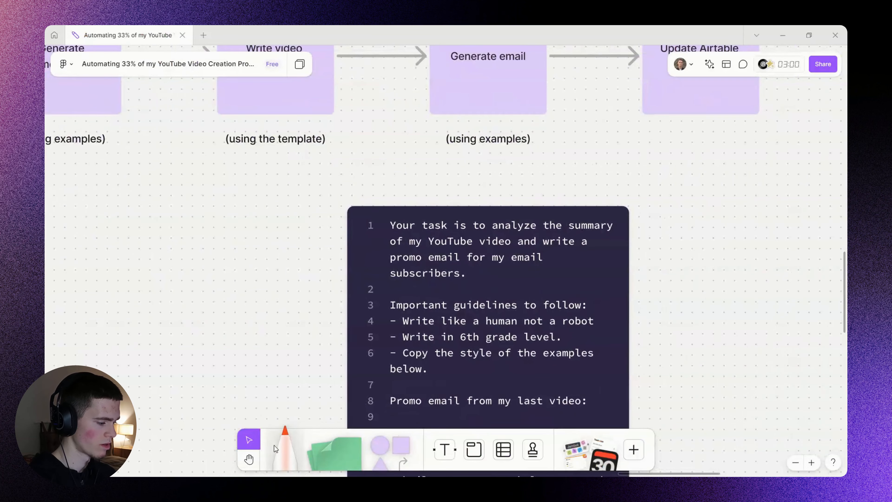
{"action": "left_click", "coordinate": [277, 448]}
{"action": "scroll", "coordinate": [688, 262], "scroll_direction": "down", "scroll_amount": 2}
{"action": "scroll", "coordinate": [661, 246], "scroll_direction": "down", "scroll_amount": 2}
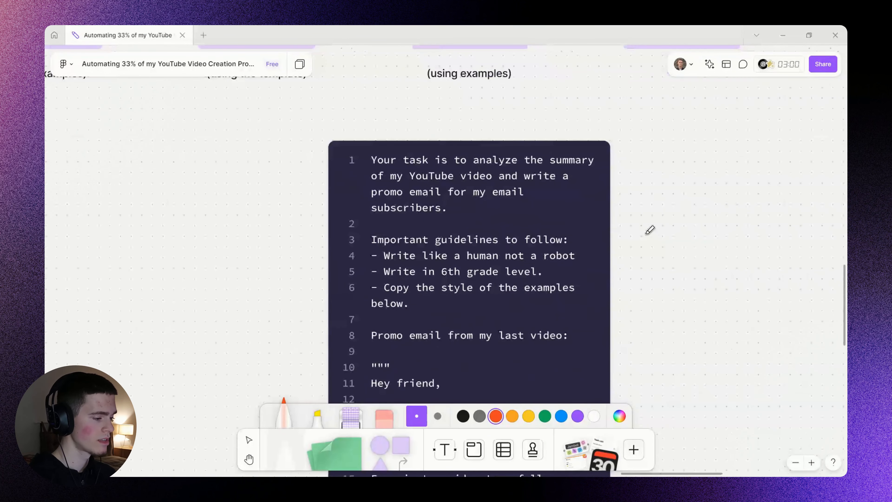
{"action": "scroll", "coordinate": [650, 231], "scroll_direction": "down", "scroll_amount": 2}
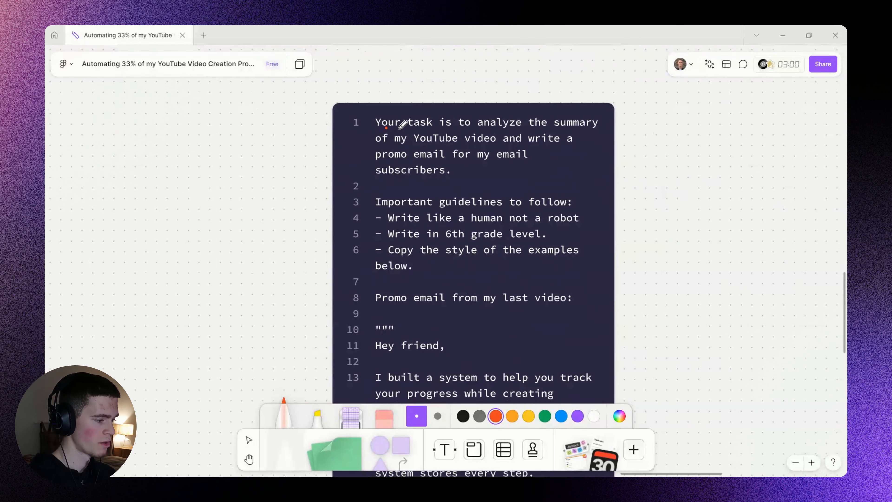
{"action": "left_click_drag", "start_coordinate": [386, 128], "coordinate": [586, 134]}
{"action": "key", "text": "ctrl+z"}
{"action": "left_click_drag", "start_coordinate": [392, 145], "coordinate": [565, 159]}
{"action": "key", "text": "ctrl+z"}
{"action": "scroll", "coordinate": [663, 271], "scroll_direction": "down", "scroll_amount": 2}
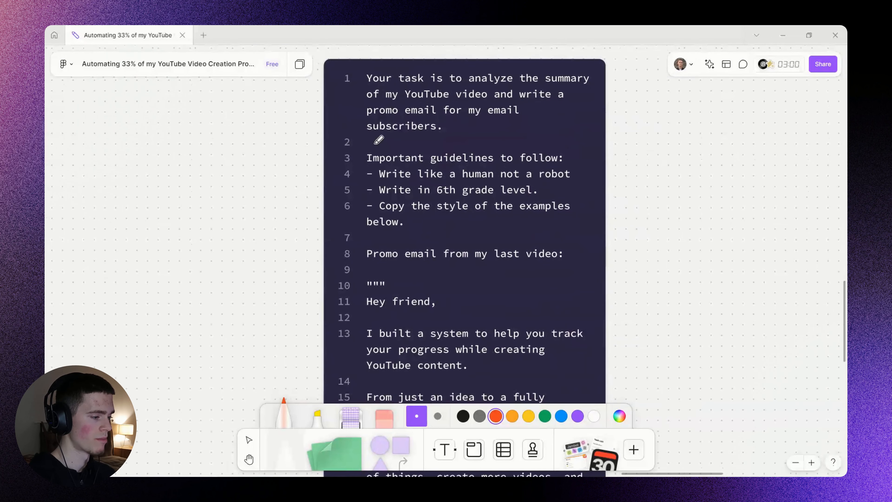
{"action": "left_click_drag", "start_coordinate": [379, 140], "coordinate": [440, 140]}
{"action": "key", "text": "ctrl+z"}
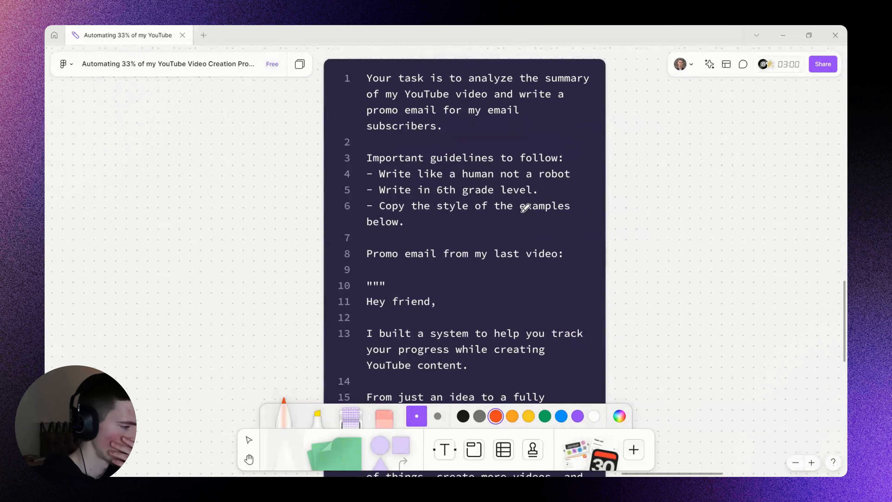
Underline 'my YouTube video' and the next prompt line with the marker.
{"action": "scroll", "coordinate": [522, 212], "scroll_direction": "down", "scroll_amount": 1}
{"action": "left_click_drag", "start_coordinate": [413, 117], "coordinate": [412, 138]}
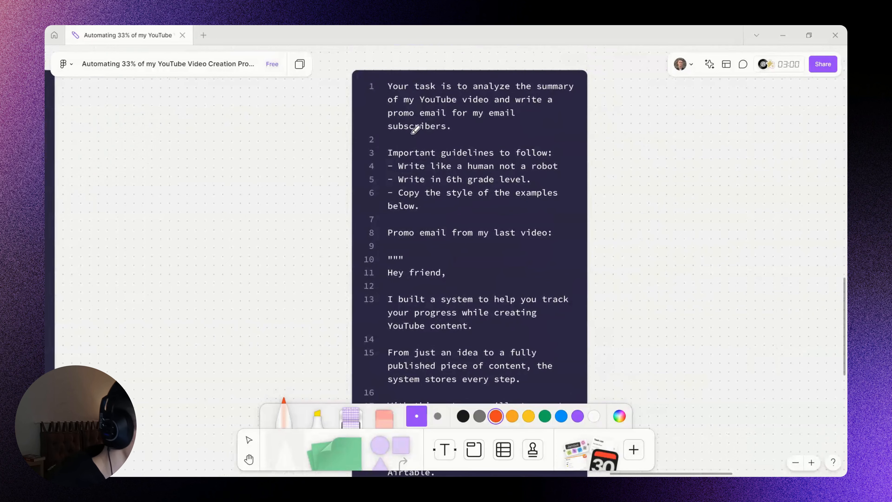
{"action": "scroll", "coordinate": [502, 105], "scroll_direction": "up", "scroll_amount": 2}
{"action": "scroll", "coordinate": [457, 140], "scroll_direction": "up", "scroll_amount": 1}
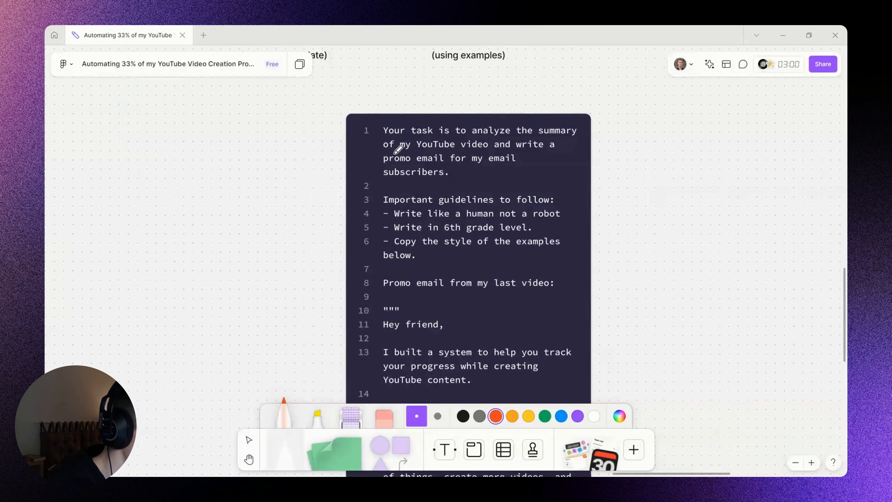
{"action": "left_click_drag", "start_coordinate": [393, 153], "coordinate": [492, 153]}
{"action": "left_click_drag", "start_coordinate": [385, 182], "coordinate": [506, 182]}
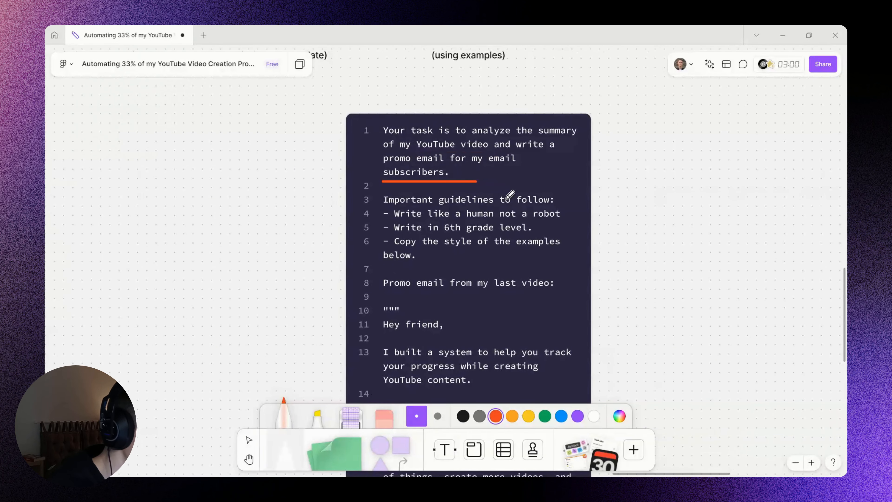
{"action": "scroll", "coordinate": [637, 170], "scroll_direction": "down", "scroll_amount": 3}
{"action": "scroll", "coordinate": [641, 167], "scroll_direction": "down", "scroll_amount": 15}
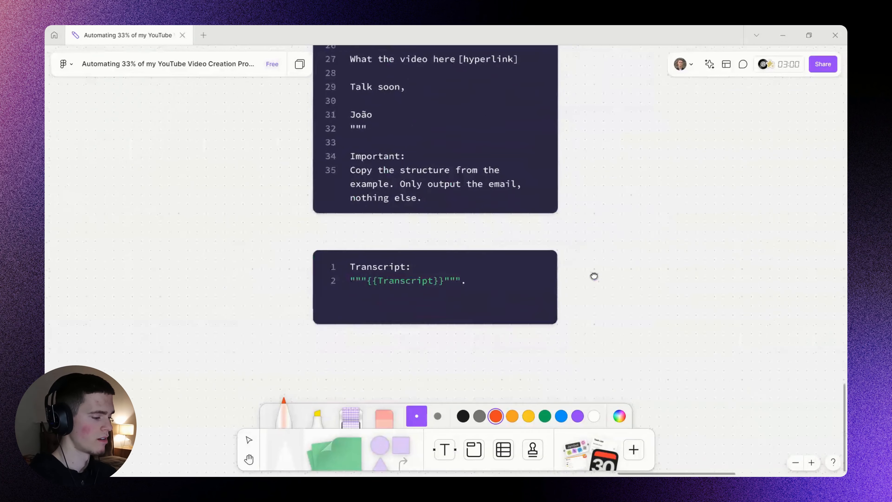
{"action": "key", "text": "v"}
{"action": "scroll", "coordinate": [412, 269], "scroll_direction": "up", "scroll_amount": 2}
In the code block, replace 'Transcript' with 'Summary of my video' and the placeholder with {{Summary}}.
{"action": "double_click", "coordinate": [395, 268]}
{"action": "double_click", "coordinate": [395, 268]}
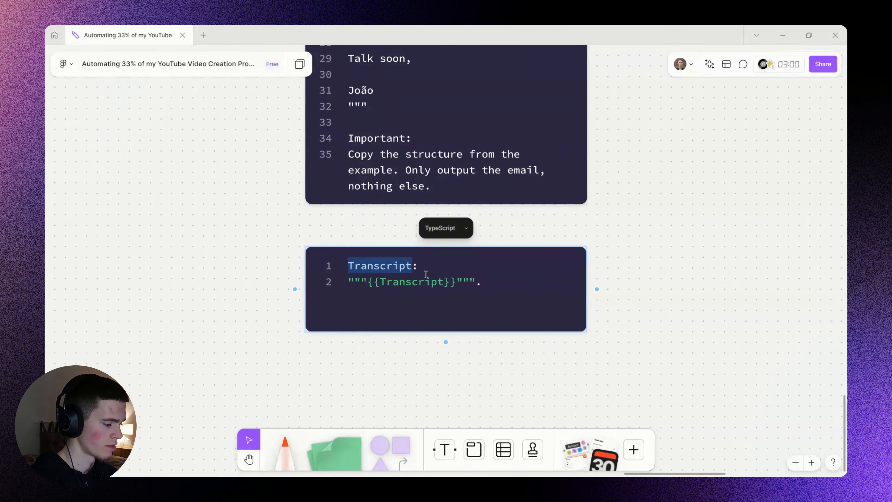
{"action": "type", "text": "Summary of my"}
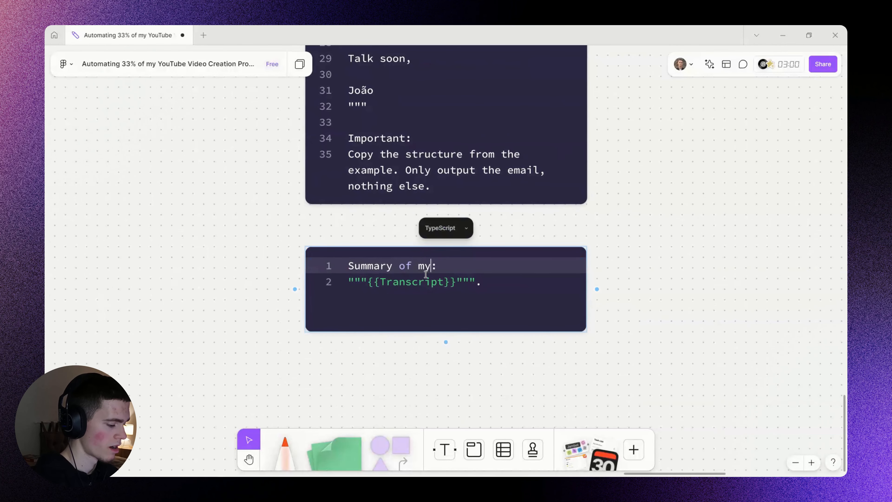
{"action": "type", "text": " video"}
{"action": "key", "text": "Down"}
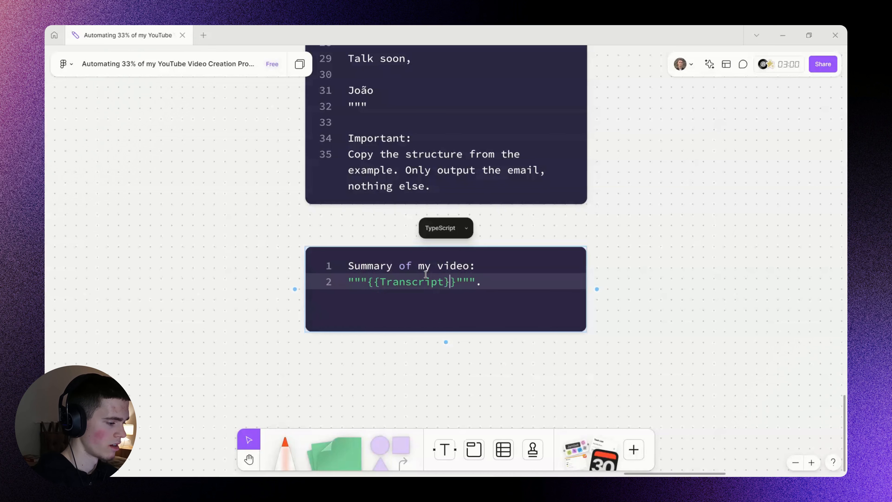
{"action": "double_click", "coordinate": [425, 274]}
{"action": "type", "text": "Summary"}
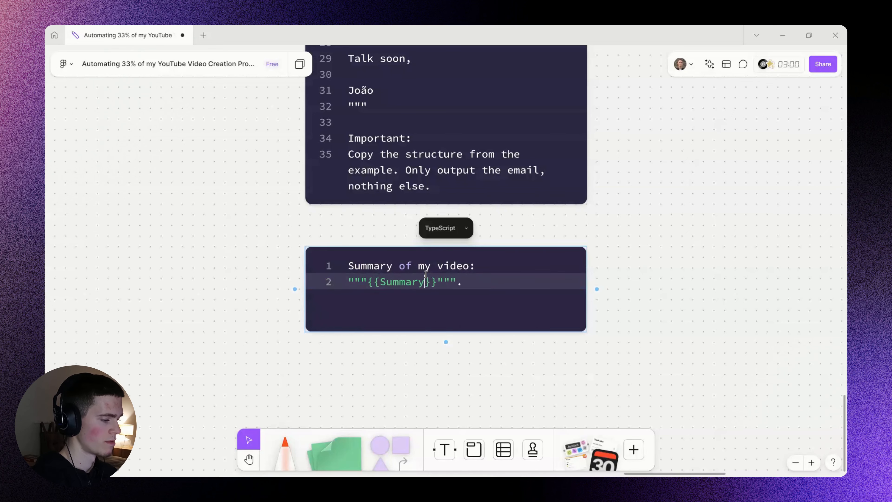
{"action": "left_click", "coordinate": [743, 247]}
{"action": "scroll", "coordinate": [657, 232], "scroll_direction": "up", "scroll_amount": 2}
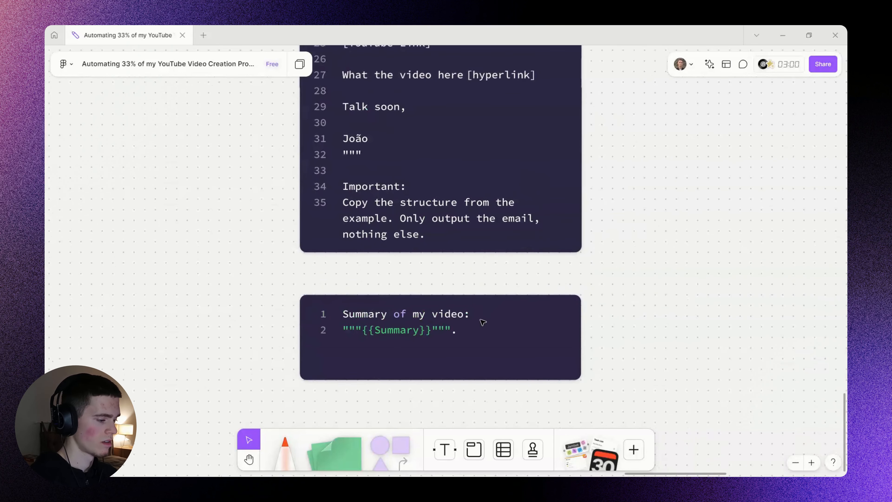
{"action": "left_click", "coordinate": [461, 325]}
{"action": "double_click", "coordinate": [461, 325]}
{"action": "left_click", "coordinate": [703, 254]}
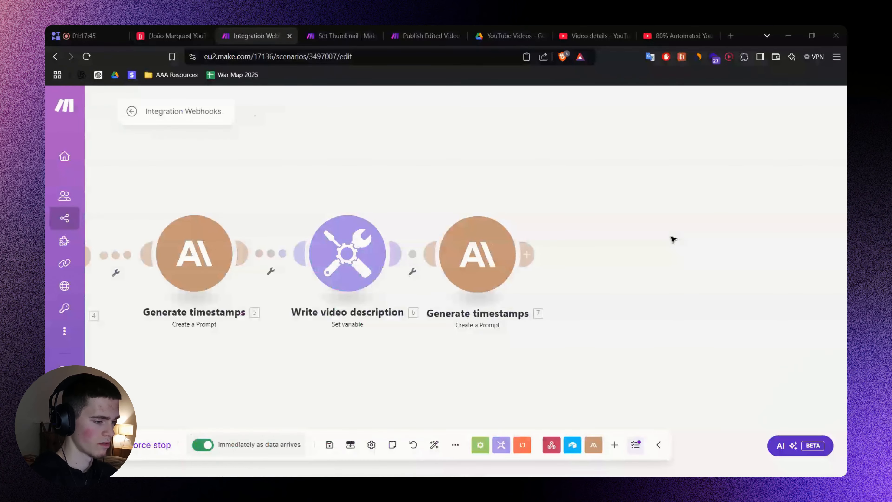
Replace the module's message text with the pasted email prompt, quotes on a new line.
{"action": "left_click", "coordinate": [489, 248]}
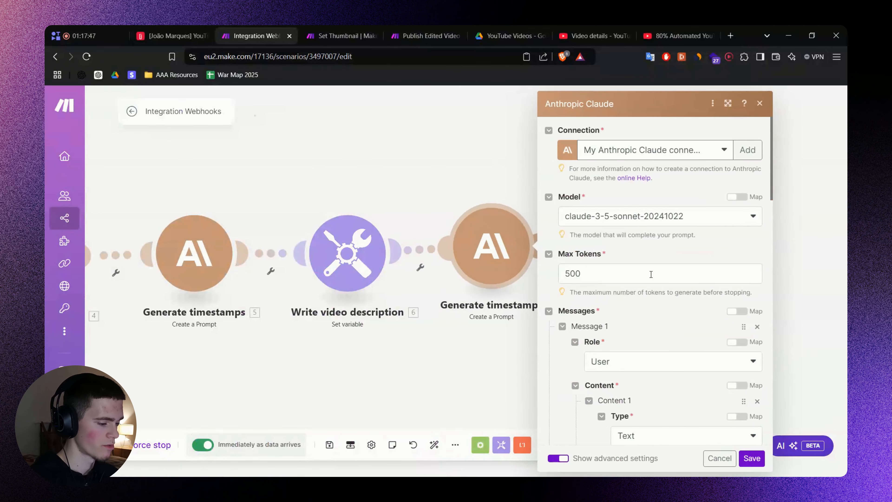
{"action": "scroll", "coordinate": [649, 274], "scroll_direction": "down", "scroll_amount": 4}
{"action": "left_click", "coordinate": [726, 356]}
{"action": "key", "text": "ctrl+a"}
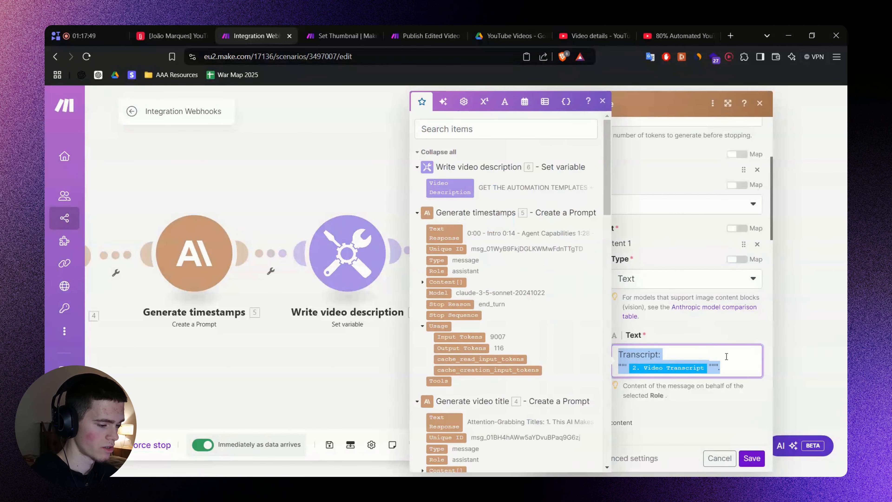
{"action": "type", "text": "Summary of my video:\"\"\"Summary\"\"\"."}
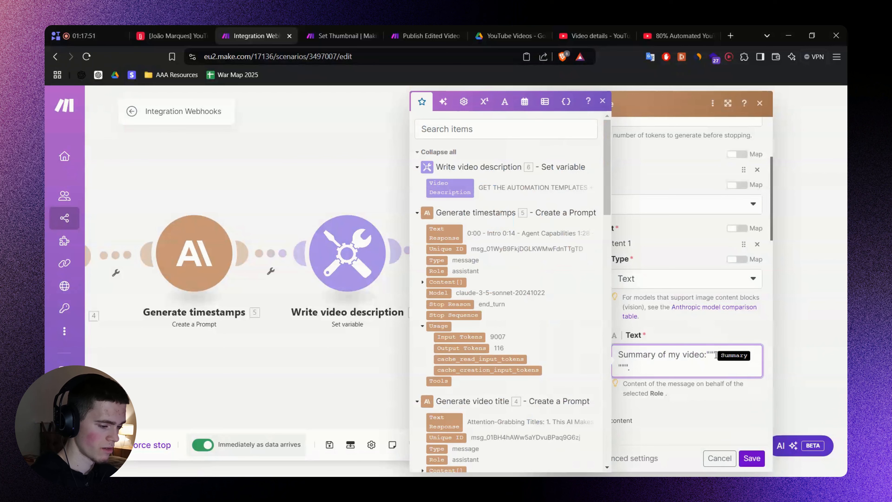
{"action": "key", "text": "BackSpace"}
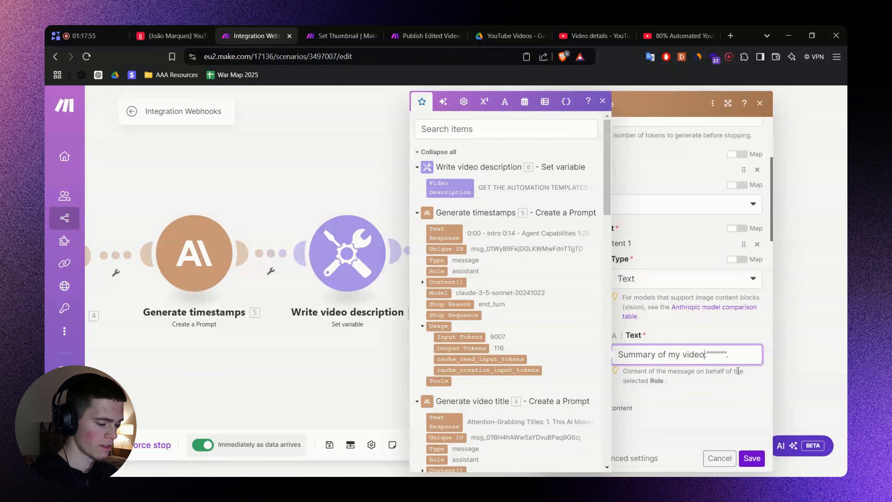
{"action": "key", "text": "Return"}
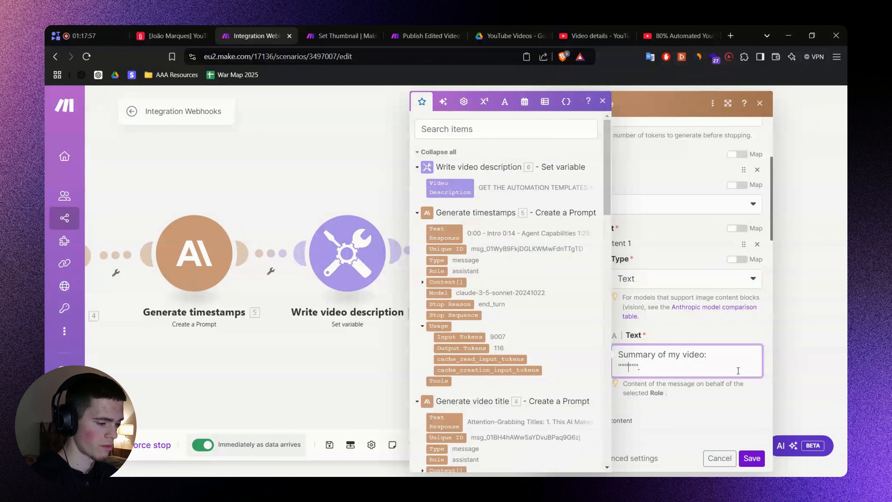
Map the summary module's 3. Text Response between the quotes.
{"action": "left_click", "coordinate": [496, 128]}
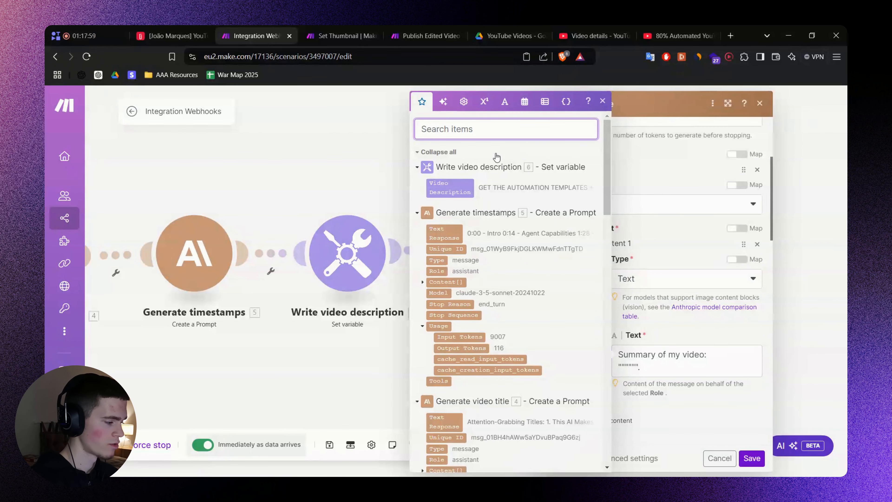
{"action": "left_click_drag", "start_coordinate": [293, 347], "coordinate": [576, 354]}
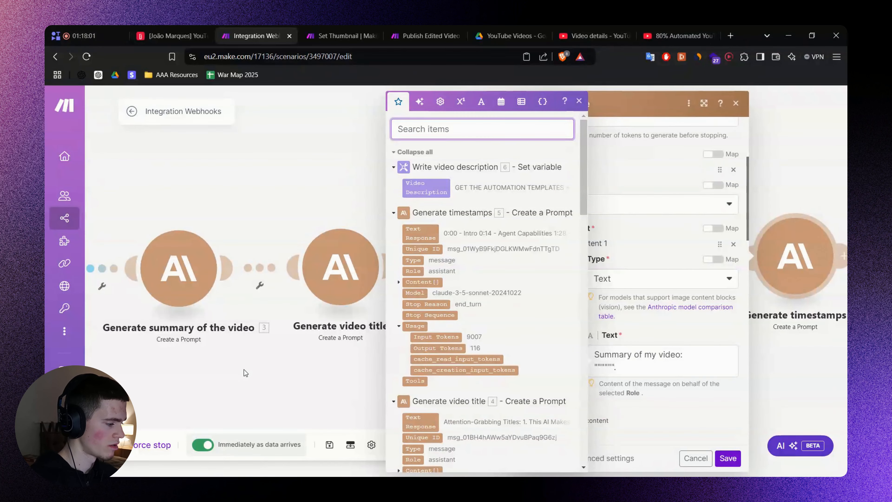
{"action": "left_click_drag", "start_coordinate": [243, 369], "coordinate": [300, 375]}
{"action": "scroll", "coordinate": [486, 278], "scroll_direction": "down", "scroll_amount": 10}
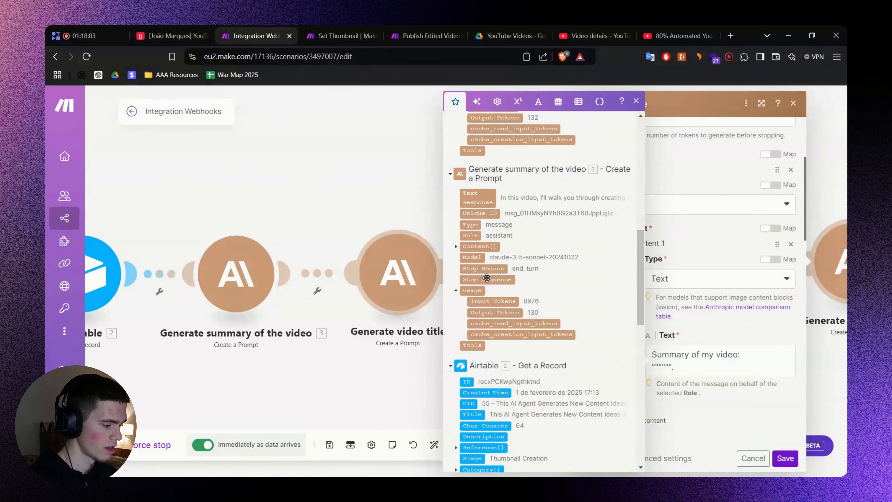
{"action": "left_click", "coordinate": [485, 197]}
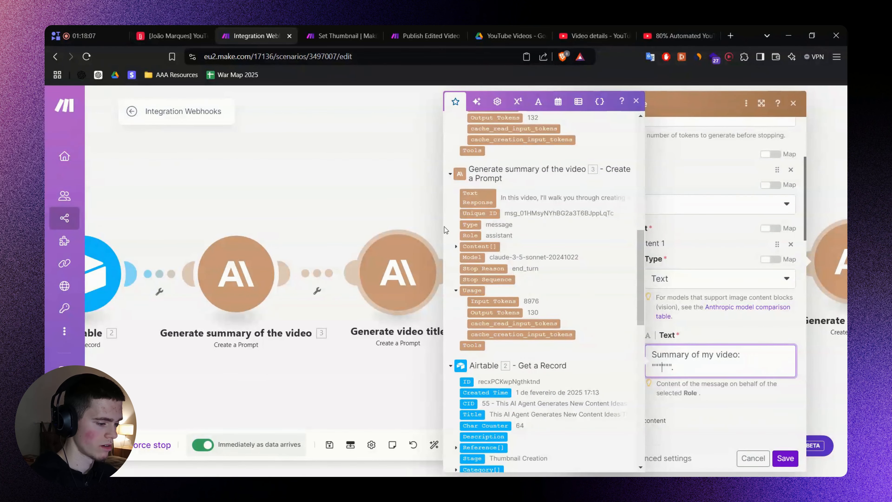
{"action": "left_click", "coordinate": [485, 203]}
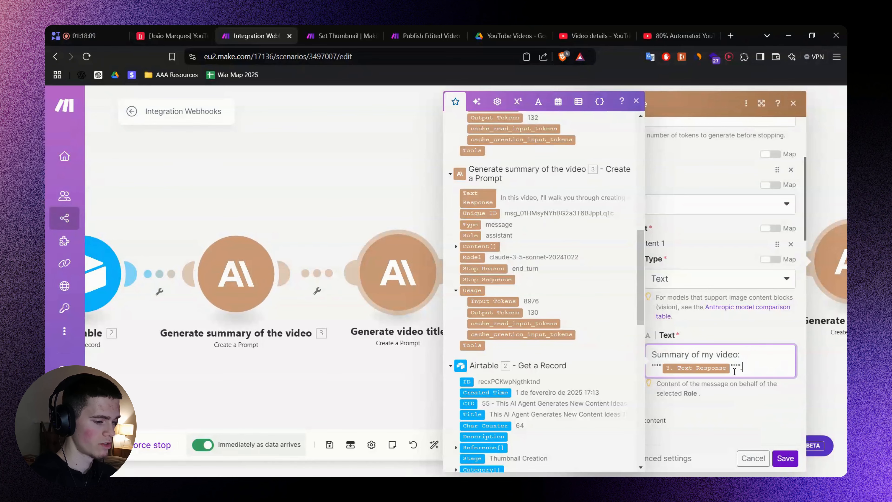
{"action": "left_click", "coordinate": [763, 420]}
Review the System Prompt down to its final instruction and save the module settings.
{"action": "scroll", "coordinate": [742, 388], "scroll_direction": "down", "scroll_amount": 5}
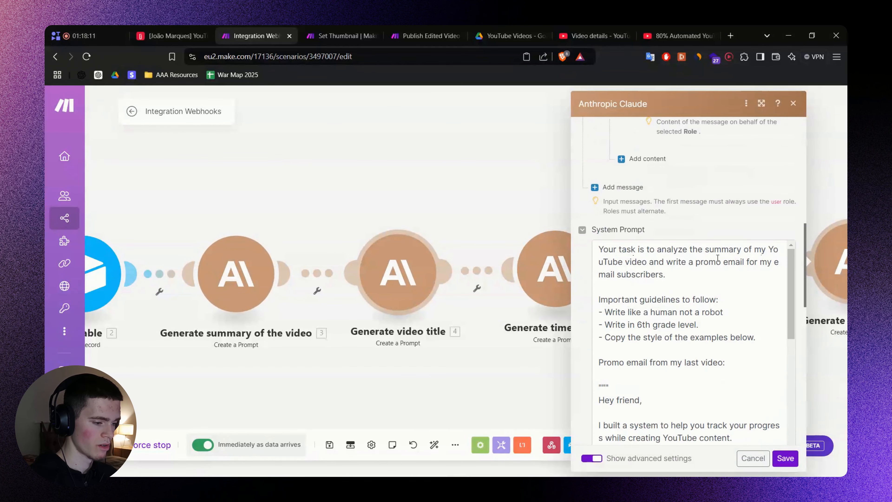
{"action": "left_click_drag", "start_coordinate": [663, 250], "coordinate": [737, 250]}
{"action": "left_click", "coordinate": [638, 262]}
{"action": "left_click", "coordinate": [730, 233]}
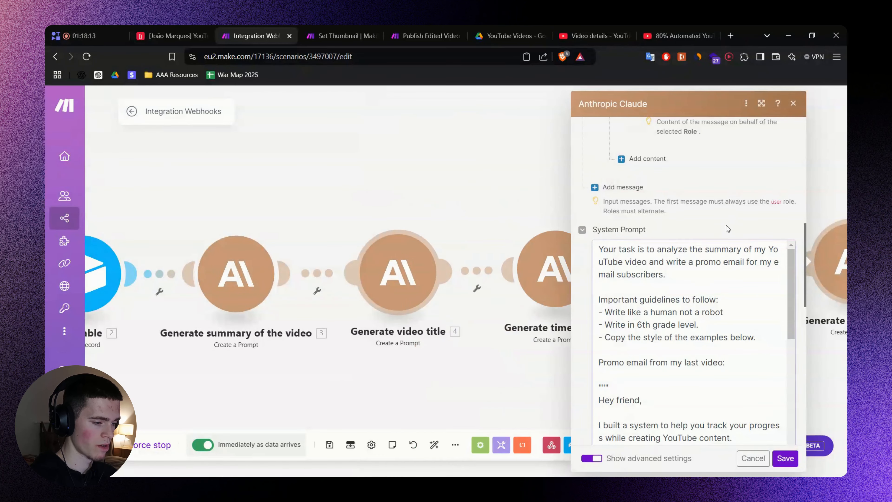
{"action": "scroll", "coordinate": [684, 270], "scroll_direction": "down", "scroll_amount": 3}
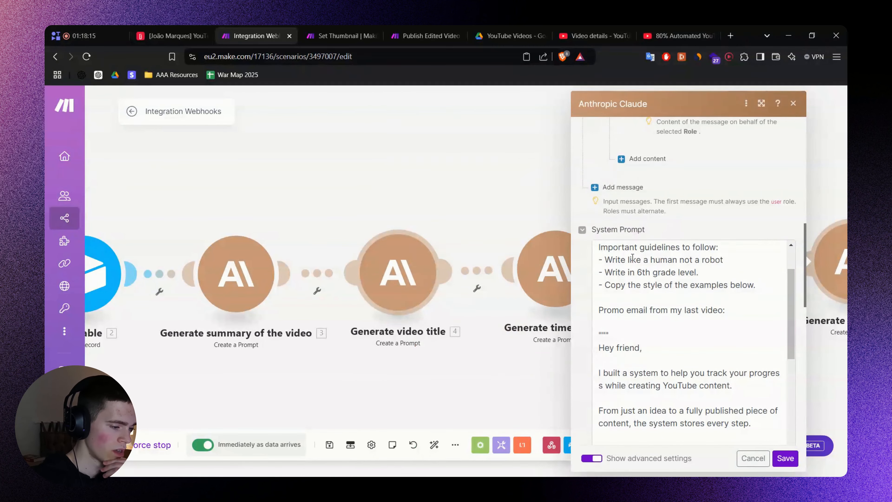
{"action": "left_click", "coordinate": [725, 289]}
{"action": "left_click_drag", "start_coordinate": [620, 258], "coordinate": [660, 258]}
{"action": "left_click", "coordinate": [718, 221]}
{"action": "scroll", "coordinate": [734, 303], "scroll_direction": "down", "scroll_amount": 1}
{"action": "scroll", "coordinate": [734, 303], "scroll_direction": "down", "scroll_amount": 8}
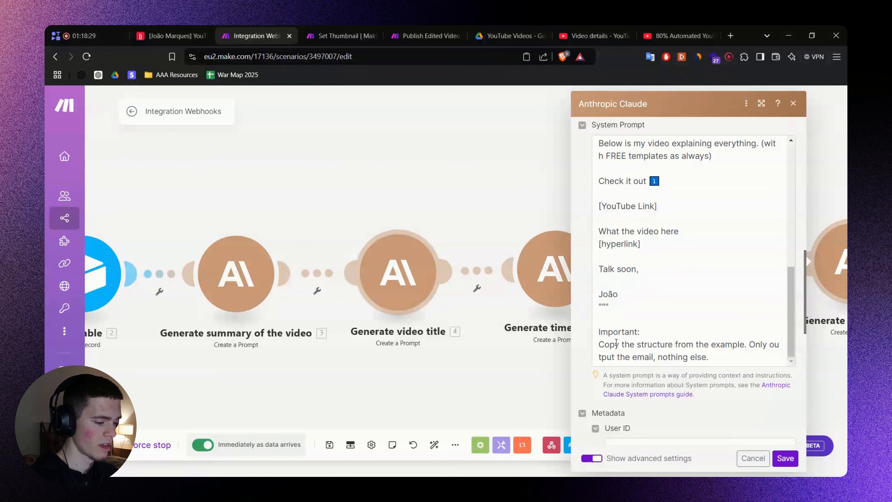
{"action": "left_click_drag", "start_coordinate": [602, 344], "coordinate": [717, 351]}
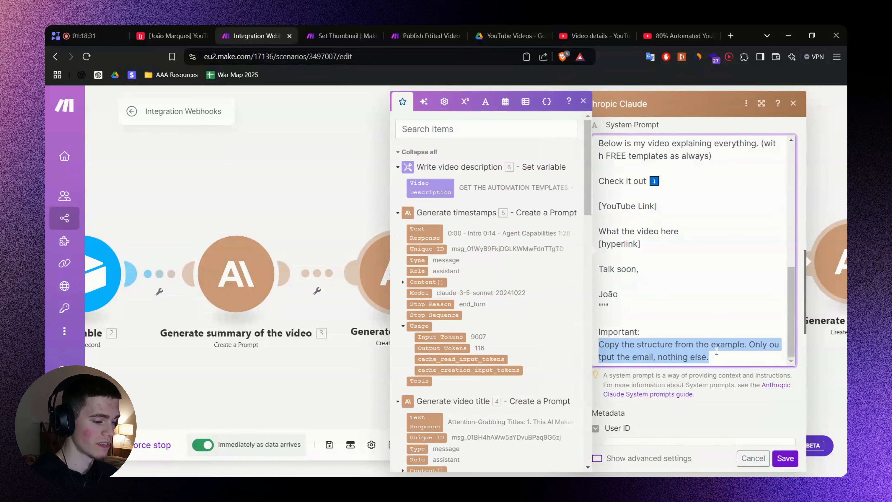
{"action": "left_click", "coordinate": [728, 362]}
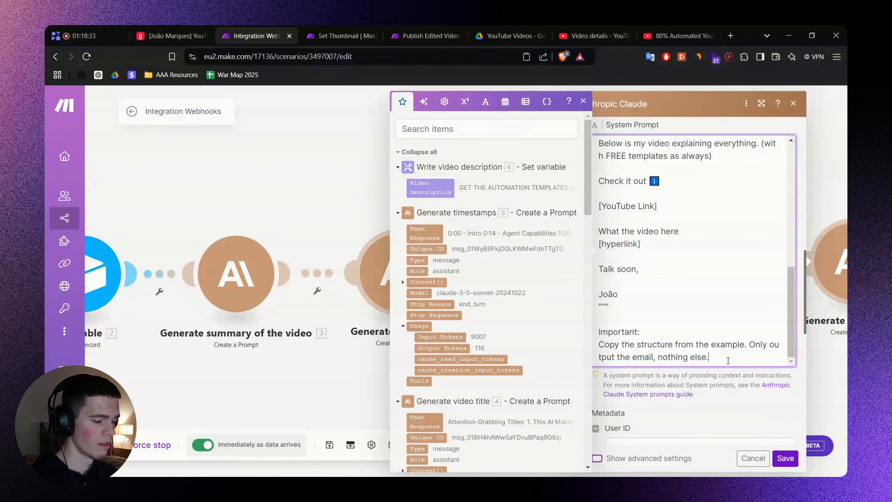
{"action": "left_click", "coordinate": [780, 459]}
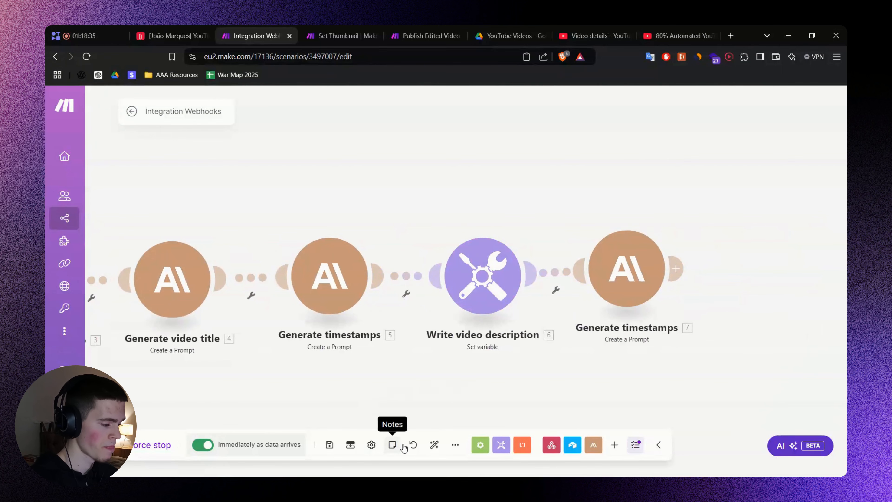
Auto-align and save the scenario, then compare it against the FigJam board's flow row.
{"action": "left_click", "coordinate": [435, 444]}
{"action": "key", "text": "ctrl+s"}
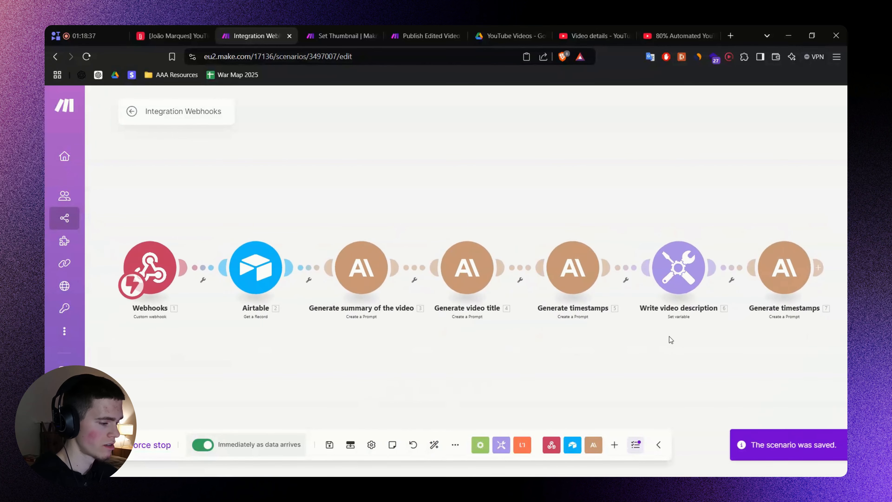
{"action": "key", "text": "alt+Tab"}
{"action": "scroll", "coordinate": [621, 415], "scroll_direction": "down", "scroll_amount": 5}
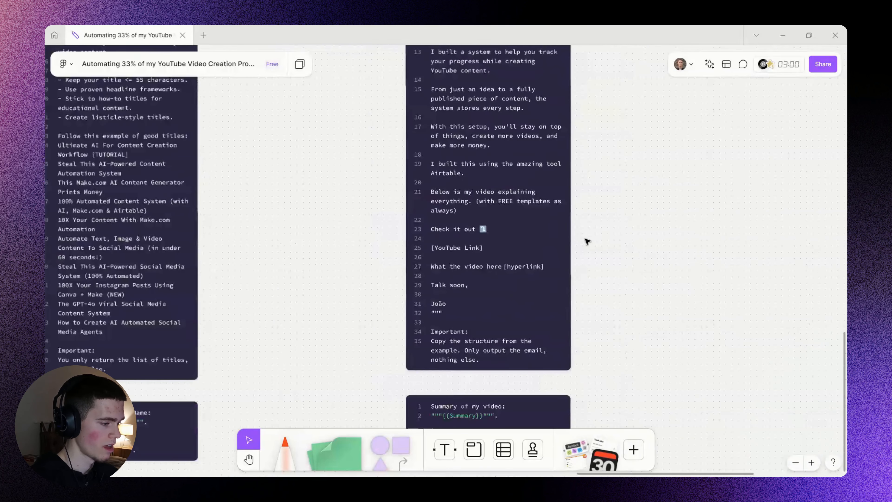
{"action": "scroll", "coordinate": [600, 341], "scroll_direction": "up", "scroll_amount": 5}
{"action": "scroll", "coordinate": [583, 319], "scroll_direction": "down", "scroll_amount": 5}
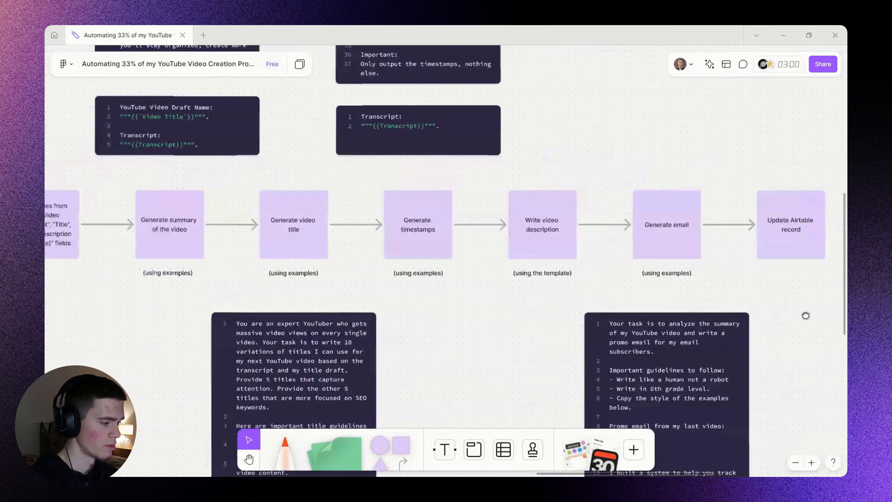
{"action": "scroll", "coordinate": [462, 327], "scroll_direction": "up", "scroll_amount": 5}
{"action": "scroll", "coordinate": [368, 246], "scroll_direction": "right", "scroll_amount": 5}
{"action": "key", "text": "alt+Tab"}
{"action": "scroll", "coordinate": [444, 283], "scroll_direction": "right", "scroll_amount": 5}
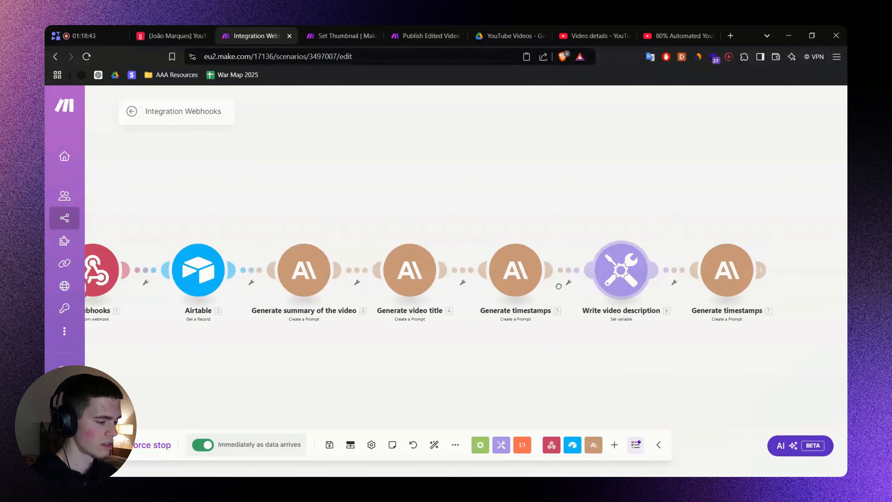
{"action": "key", "text": "alt+Tab"}
{"action": "scroll", "coordinate": [495, 221], "scroll_direction": "up", "scroll_amount": 2}
{"action": "scroll", "coordinate": [495, 222], "scroll_direction": "up", "scroll_amount": 2}
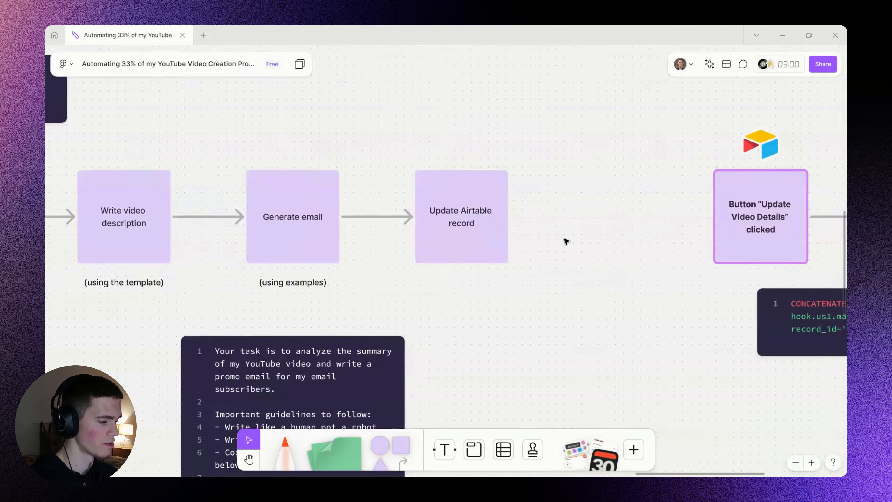
{"action": "key", "text": "alt+Tab"}
{"action": "key", "text": "alt+Tab"}
{"action": "key", "text": "alt+Tab"}
{"action": "scroll", "coordinate": [506, 277], "scroll_direction": "up", "scroll_amount": 3}
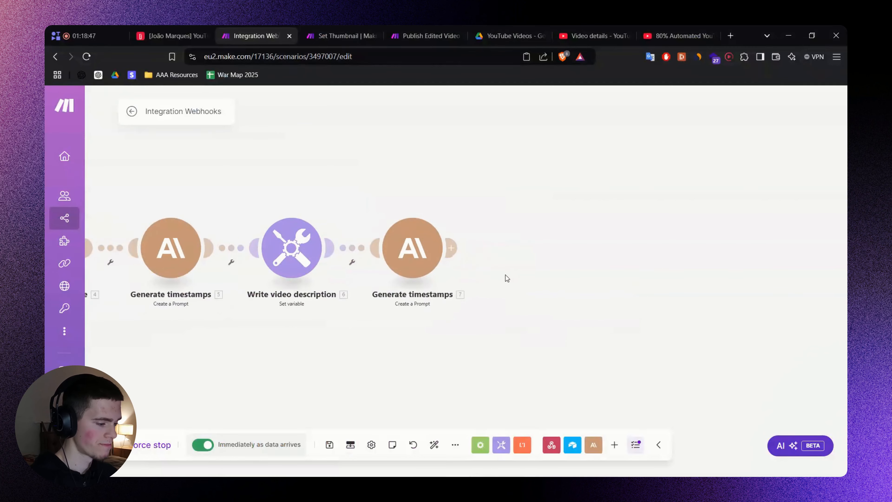
Start a run of only the last module, check the Airtable base, then cancel it.
{"action": "left_click", "coordinate": [451, 245]}
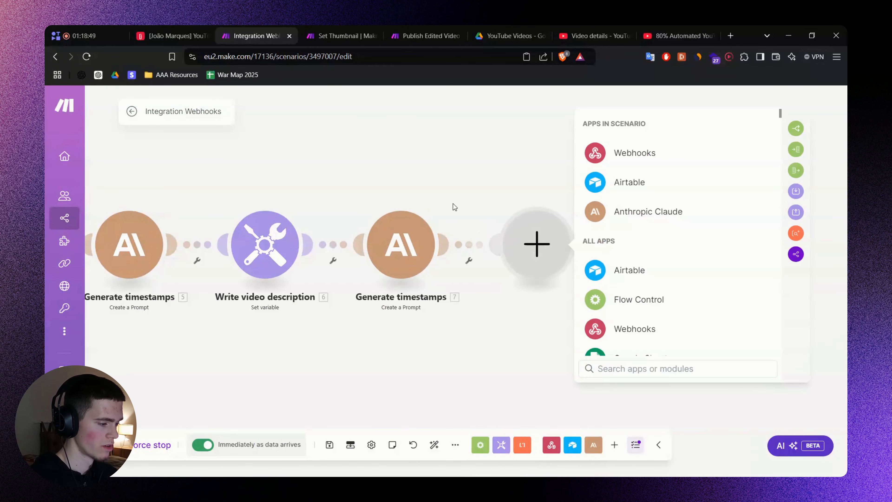
{"action": "right_click", "coordinate": [404, 242]}
{"action": "left_click", "coordinate": [432, 260]}
{"action": "left_click", "coordinate": [516, 303]}
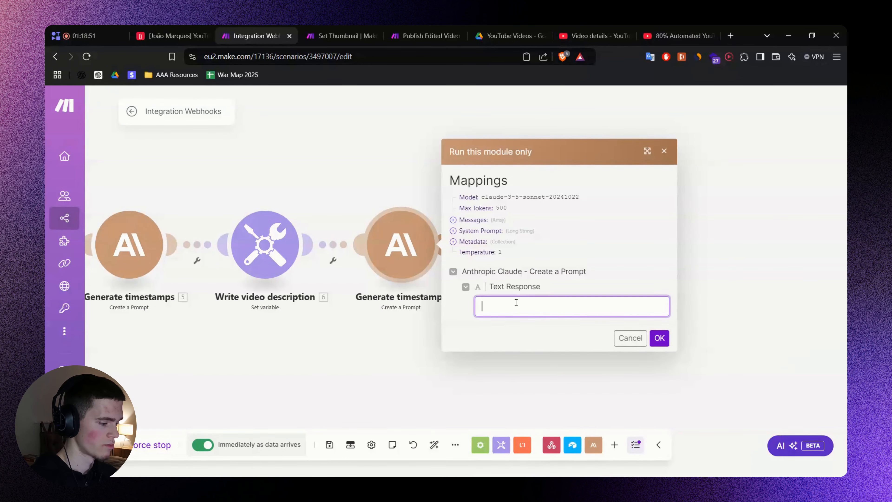
{"action": "left_click", "coordinate": [186, 26]}
{"action": "left_click", "coordinate": [240, 28]}
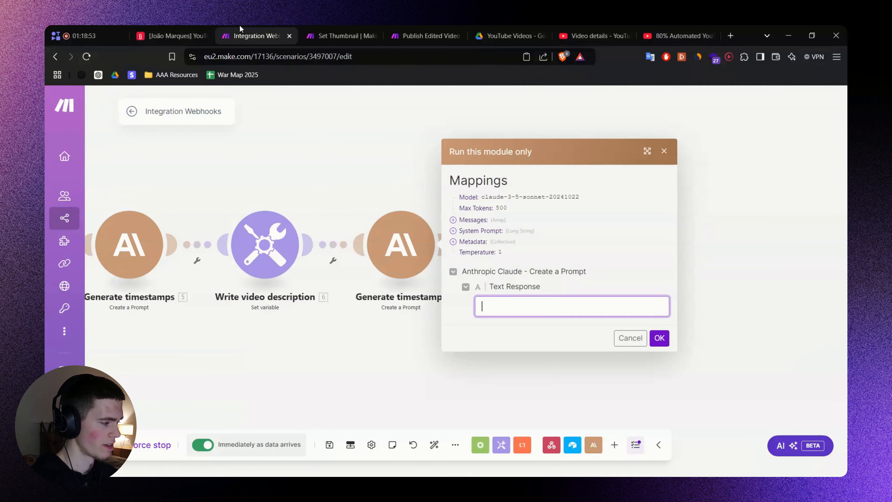
{"action": "left_click_drag", "start_coordinate": [370, 188], "coordinate": [425, 184]}
{"action": "left_click", "coordinate": [686, 334]}
Rename the last module from Generate timestamps to Generate Email.
{"action": "right_click", "coordinate": [457, 251]}
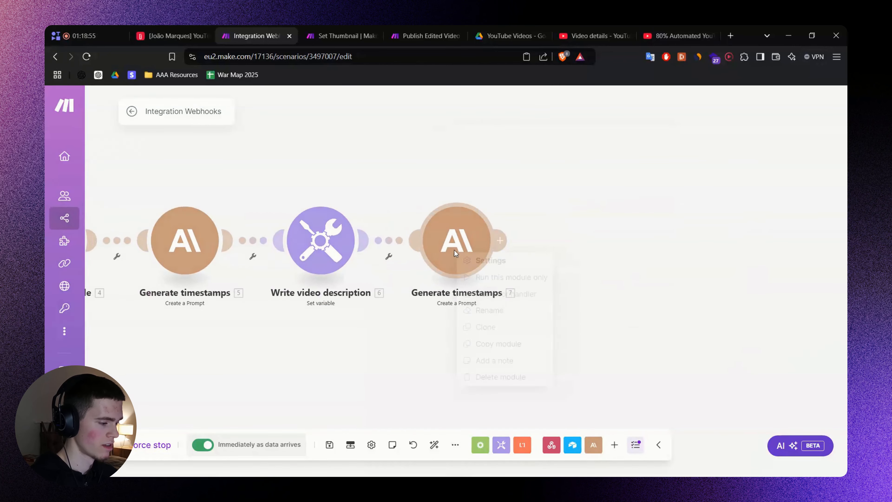
{"action": "left_click", "coordinate": [489, 310]}
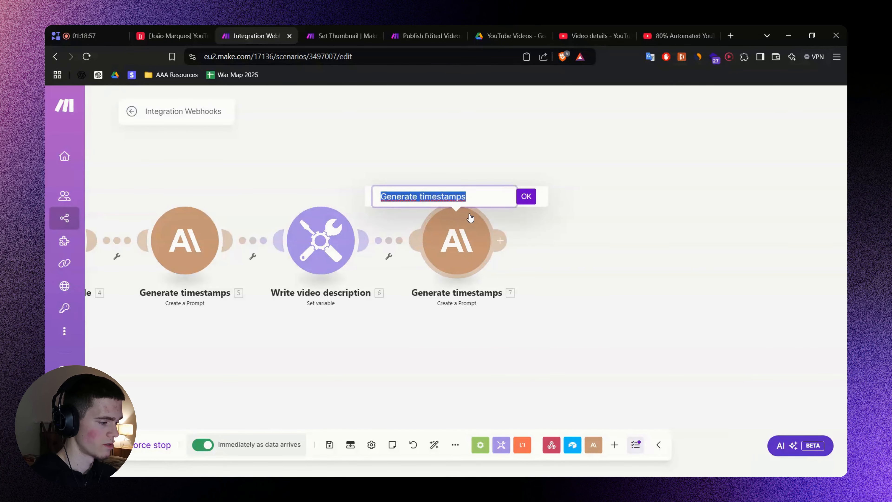
{"action": "key", "text": "End"}
{"action": "key", "text": "ctrl+shift+Left"}
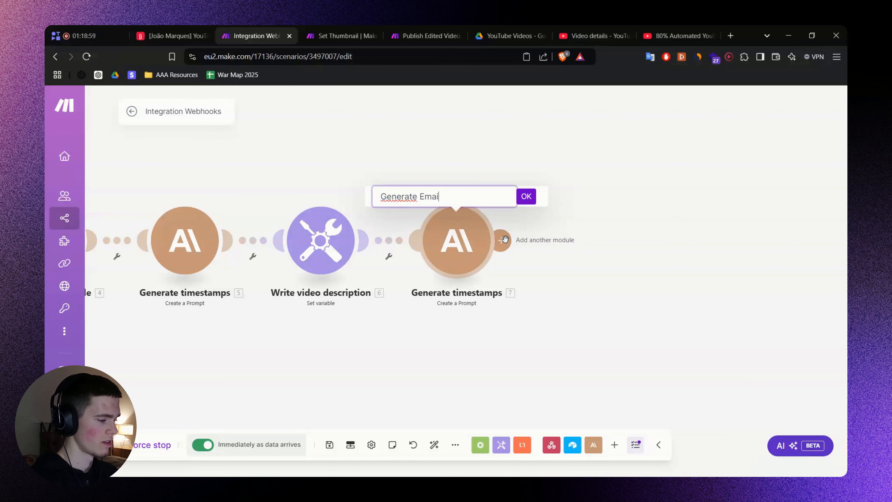
{"action": "type", "text": "Email"}
{"action": "left_click", "coordinate": [526, 196]}
{"action": "key", "text": "alt+Tab"}
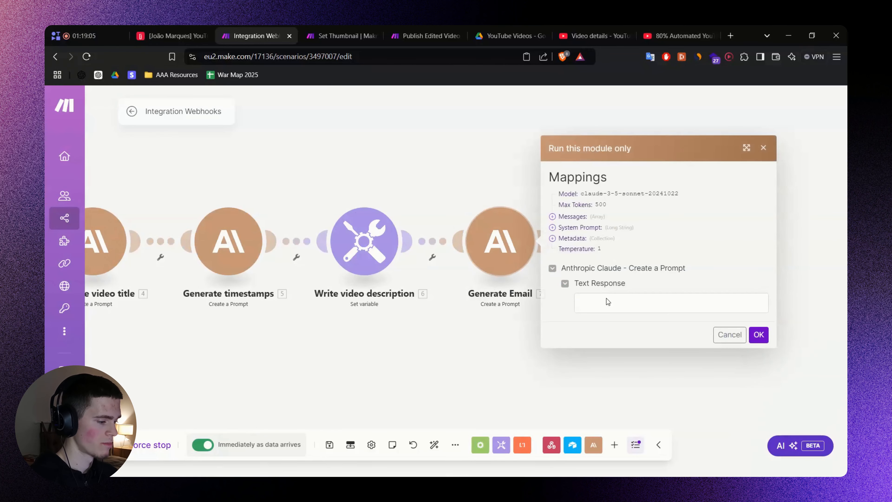
{"action": "left_click", "coordinate": [616, 305]}
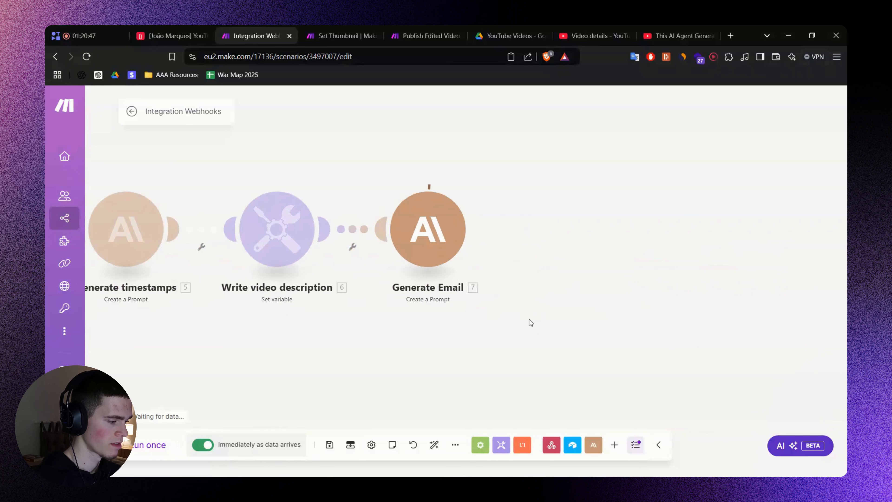
Review the generated promo email in Generate Email's output, close it, and save the scenario.
{"action": "left_click", "coordinate": [558, 278]}
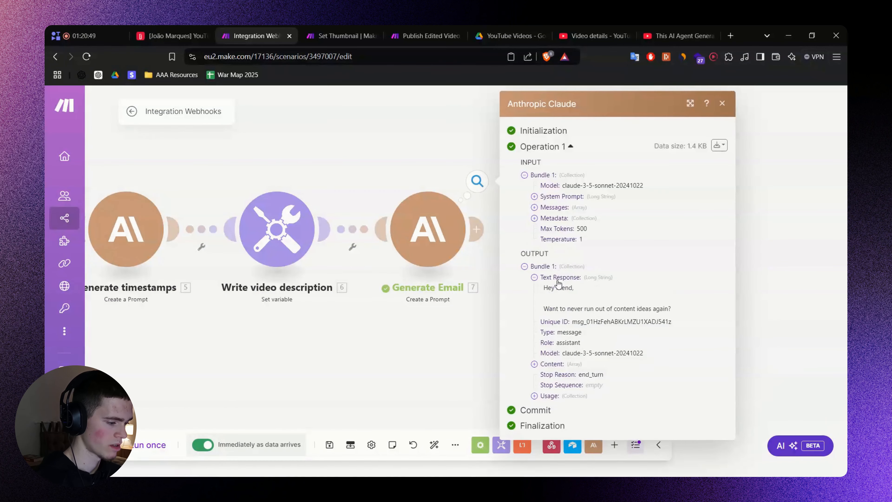
{"action": "scroll", "coordinate": [638, 317], "scroll_direction": "down", "scroll_amount": 2}
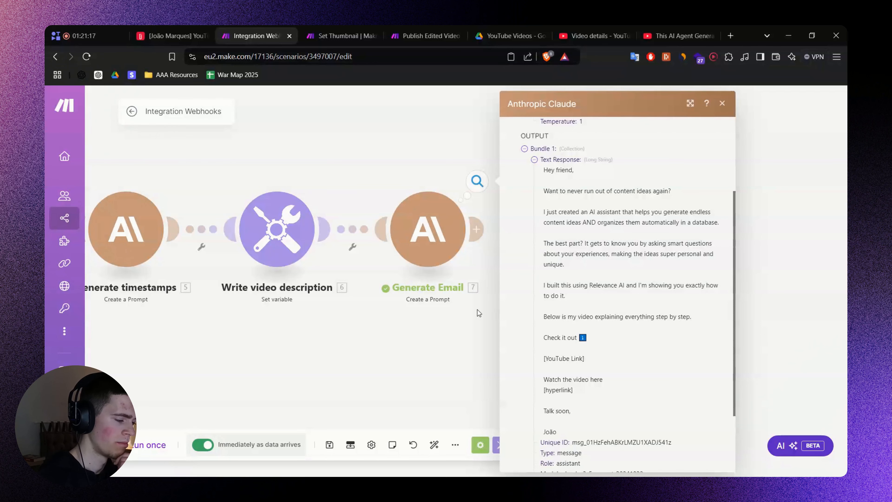
{"action": "left_click", "coordinate": [453, 327]}
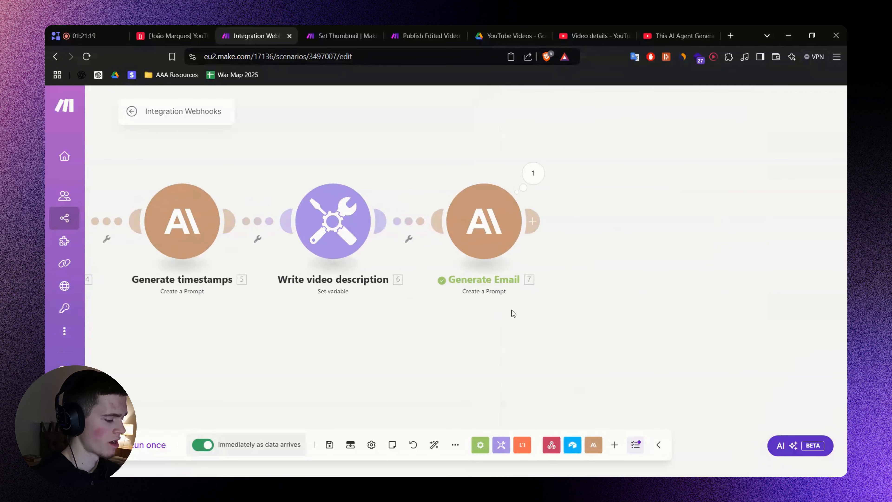
{"action": "key", "text": "ctrl+s"}
Add an Airtable Update a Record module after Generate Email and map the webhook's record_id to Record ID.
{"action": "left_click", "coordinate": [490, 228]}
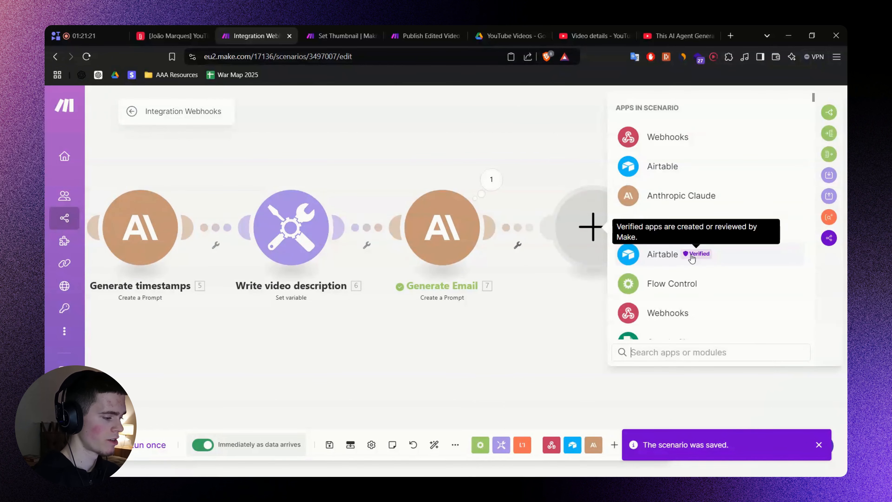
{"action": "type", "text": "Airtable"}
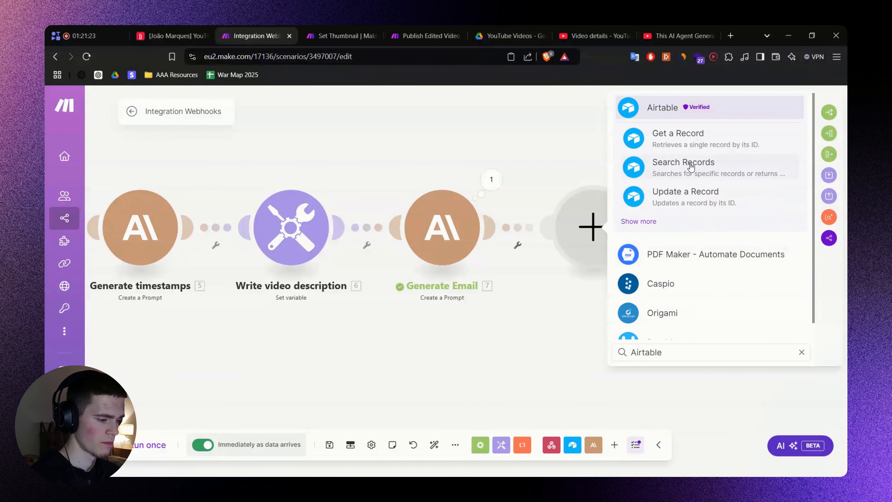
{"action": "left_click", "coordinate": [688, 195]}
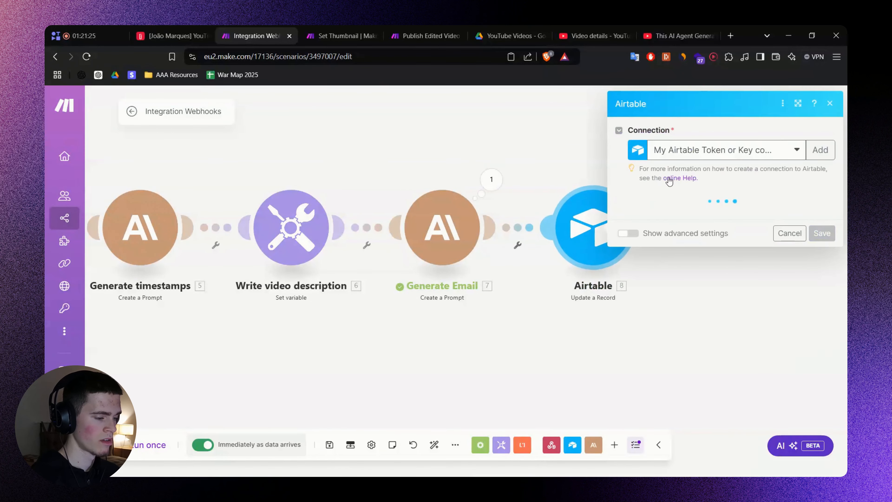
{"action": "left_click", "coordinate": [685, 297]}
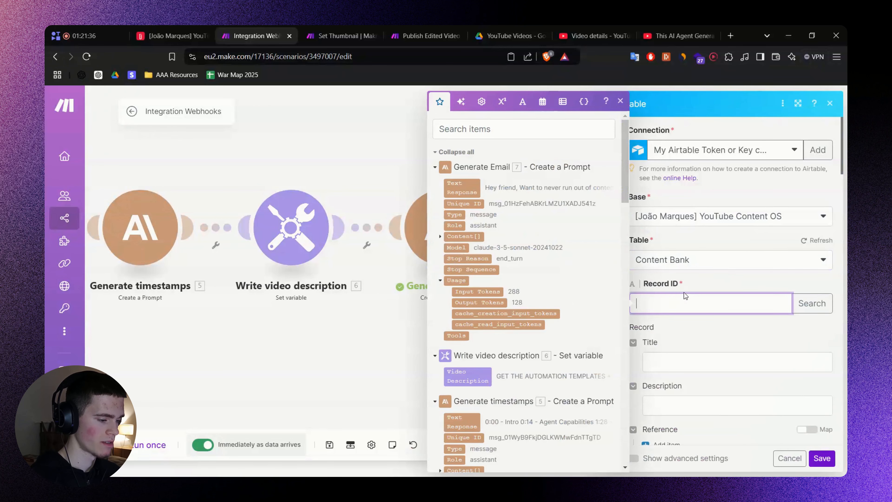
{"action": "left_click", "coordinate": [467, 123]}
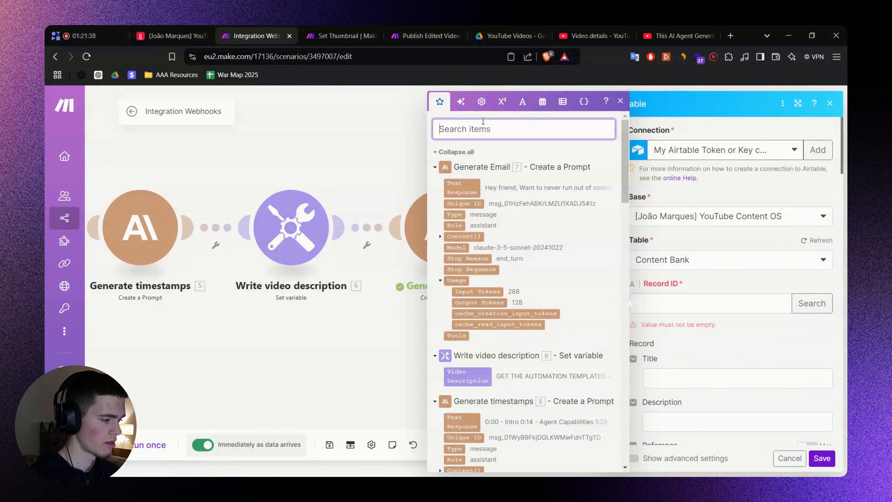
{"action": "type", "text": "id"}
{"action": "scroll", "coordinate": [531, 276], "scroll_direction": "down", "scroll_amount": 5}
{"action": "scroll", "coordinate": [531, 276], "scroll_direction": "down", "scroll_amount": 8}
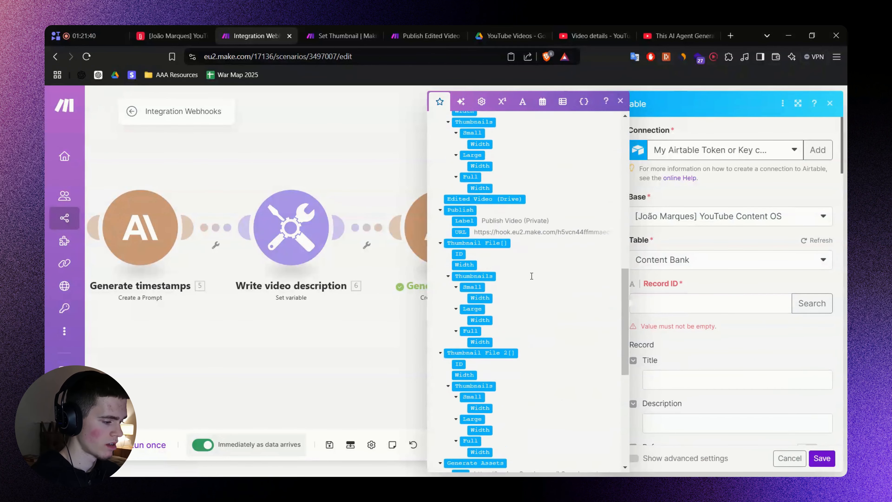
{"action": "left_click", "coordinate": [679, 311]}
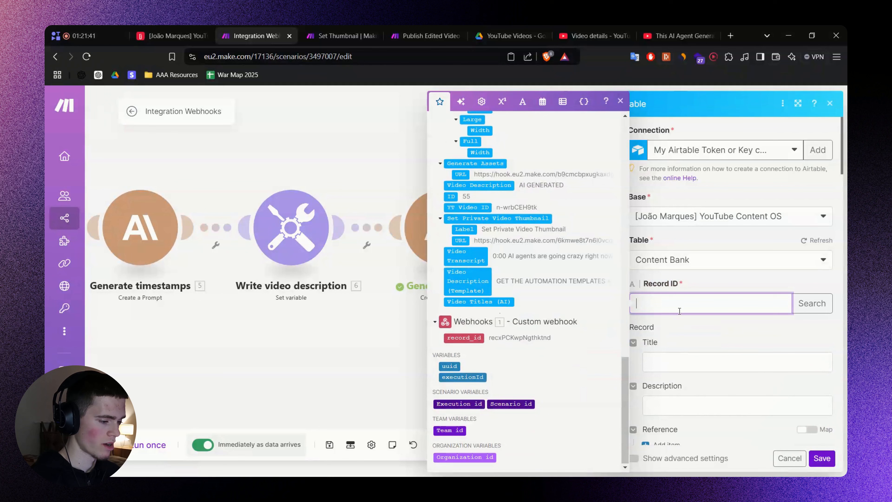
{"action": "left_click", "coordinate": [478, 336]}
Map the video title response into the Video Titles (AI) field.
{"action": "scroll", "coordinate": [683, 270], "scroll_direction": "down", "scroll_amount": 5}
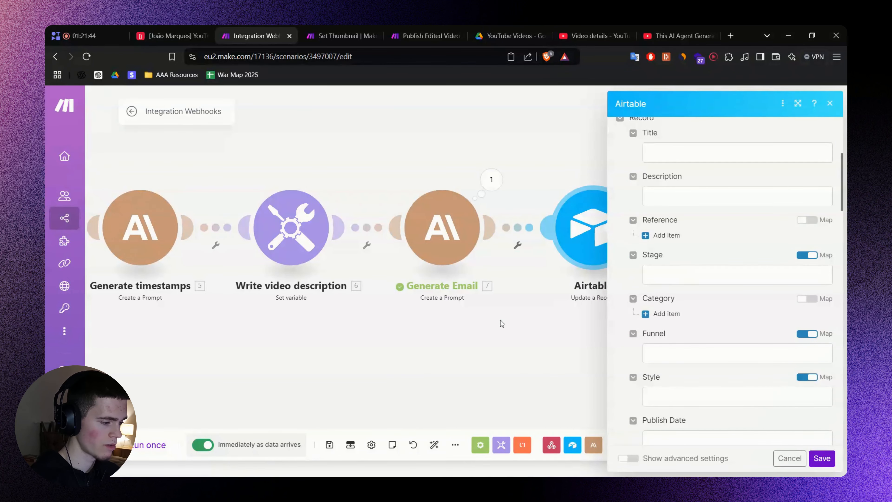
{"action": "left_click_drag", "start_coordinate": [427, 329], "coordinate": [518, 323]}
{"action": "scroll", "coordinate": [518, 323], "scroll_direction": "down", "scroll_amount": 3}
{"action": "scroll", "coordinate": [261, 327], "scroll_direction": "down", "scroll_amount": 2}
{"action": "left_click_drag", "start_coordinate": [261, 327], "coordinate": [465, 378]}
{"action": "scroll", "coordinate": [360, 361], "scroll_direction": "down", "scroll_amount": 2}
{"action": "left_click_drag", "start_coordinate": [333, 359], "coordinate": [290, 316]}
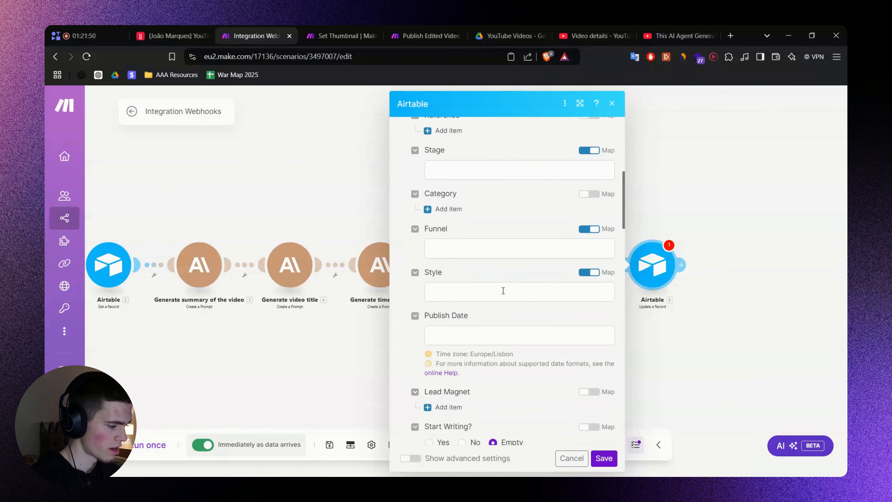
{"action": "scroll", "coordinate": [503, 290], "scroll_direction": "down", "scroll_amount": 20}
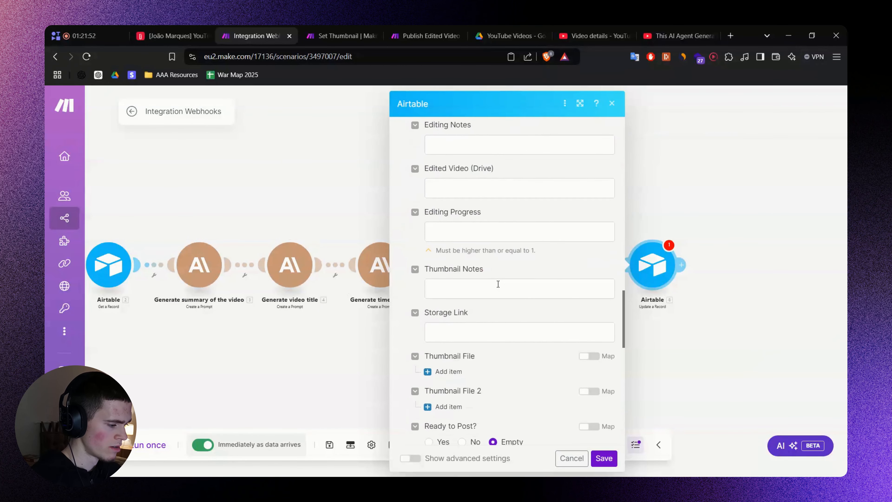
{"action": "scroll", "coordinate": [498, 284], "scroll_direction": "down", "scroll_amount": 10}
{"action": "scroll", "coordinate": [492, 281], "scroll_direction": "down", "scroll_amount": 5}
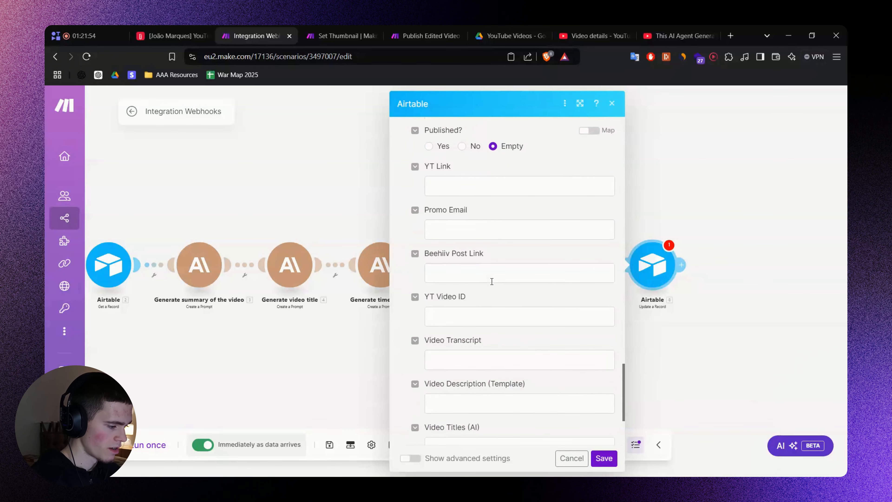
{"action": "left_click", "coordinate": [468, 344]}
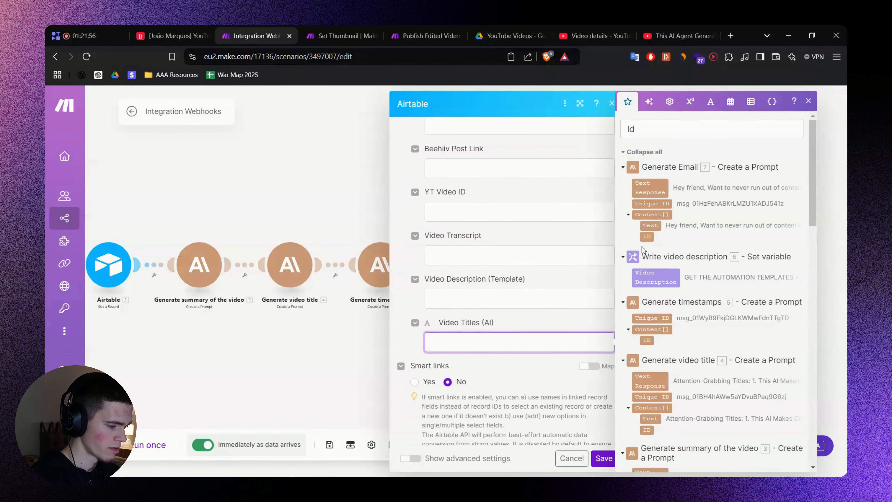
{"action": "scroll", "coordinate": [652, 194], "scroll_direction": "down", "scroll_amount": 5}
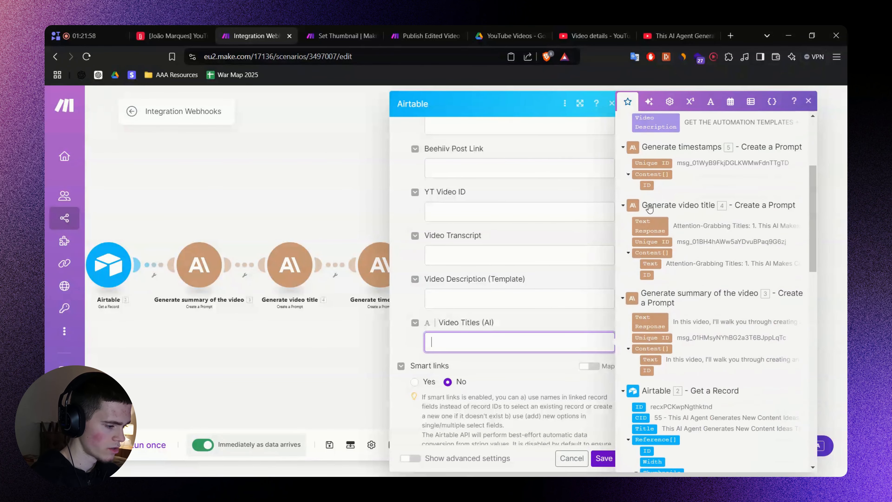
{"action": "left_click", "coordinate": [648, 220]}
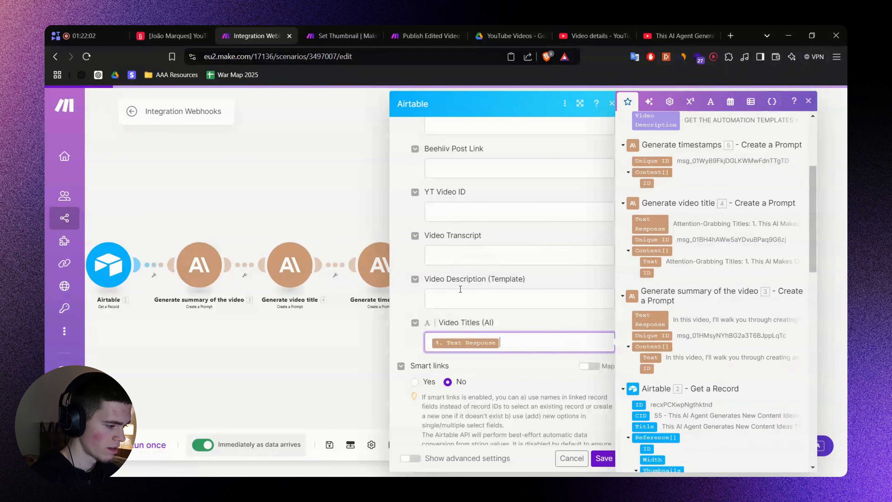
{"action": "scroll", "coordinate": [460, 294], "scroll_direction": "up", "scroll_amount": 2}
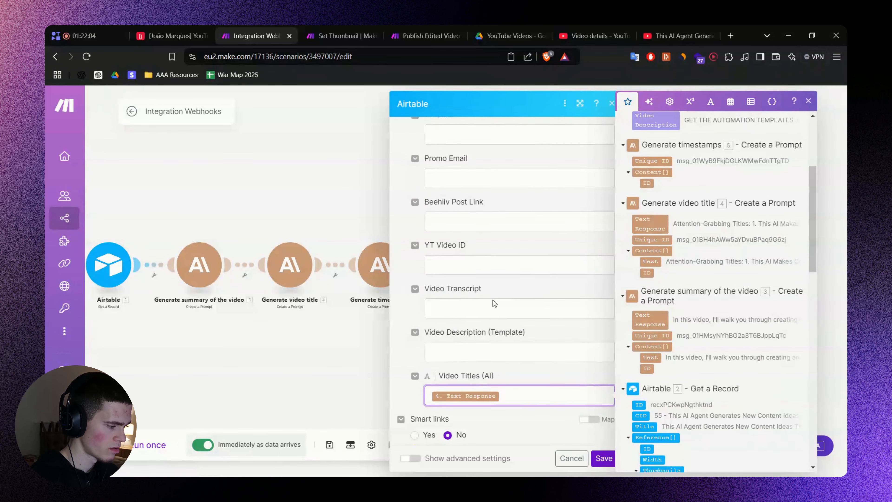
{"action": "scroll", "coordinate": [493, 299], "scroll_direction": "up", "scroll_amount": 2}
Map the Generate Email response into the Promo Email field.
{"action": "left_click", "coordinate": [477, 233]}
{"action": "left_click", "coordinate": [333, 335]}
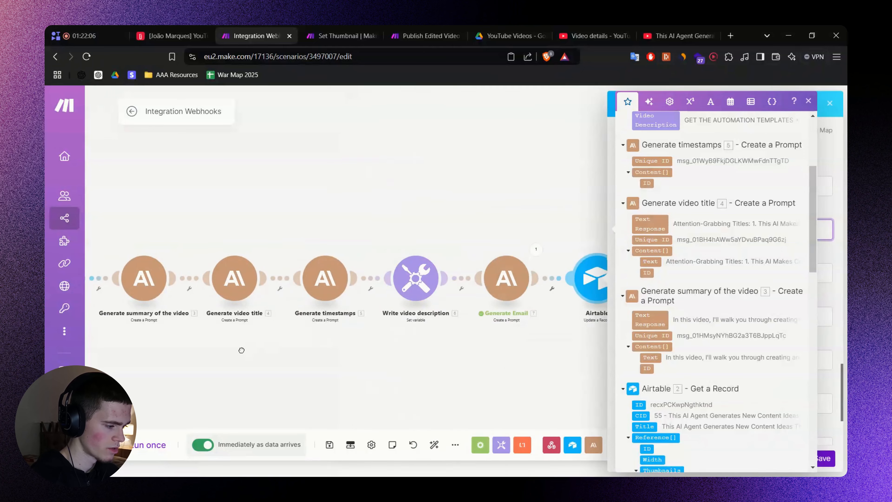
{"action": "left_click", "coordinate": [547, 279]}
{"action": "scroll", "coordinate": [643, 269], "scroll_direction": "down", "scroll_amount": 5}
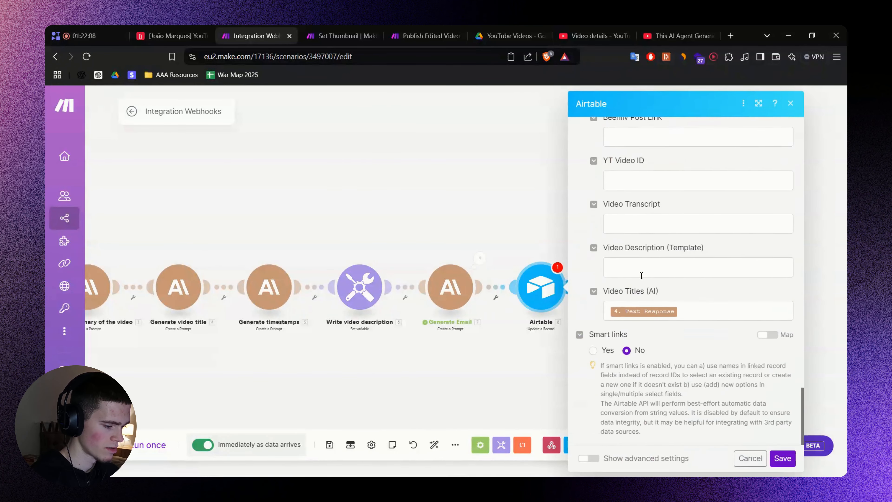
{"action": "scroll", "coordinate": [643, 269], "scroll_direction": "up", "scroll_amount": 5}
{"action": "left_click", "coordinate": [645, 247]}
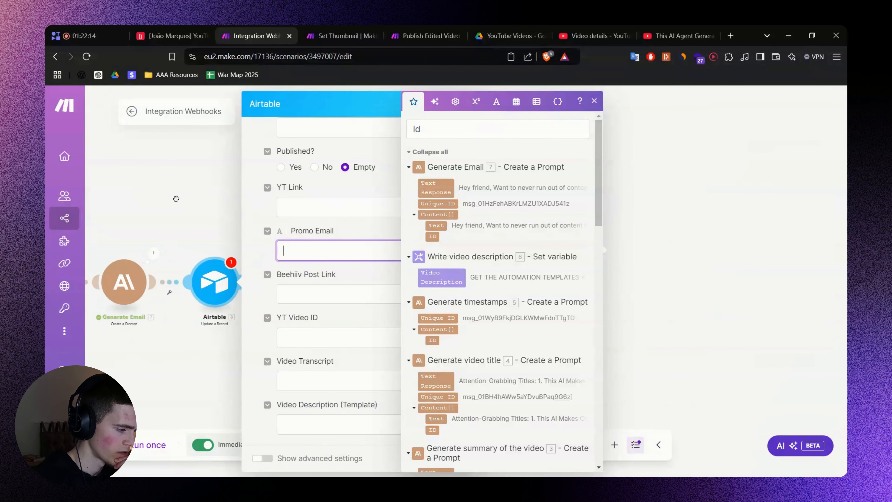
{"action": "left_click", "coordinate": [405, 249]}
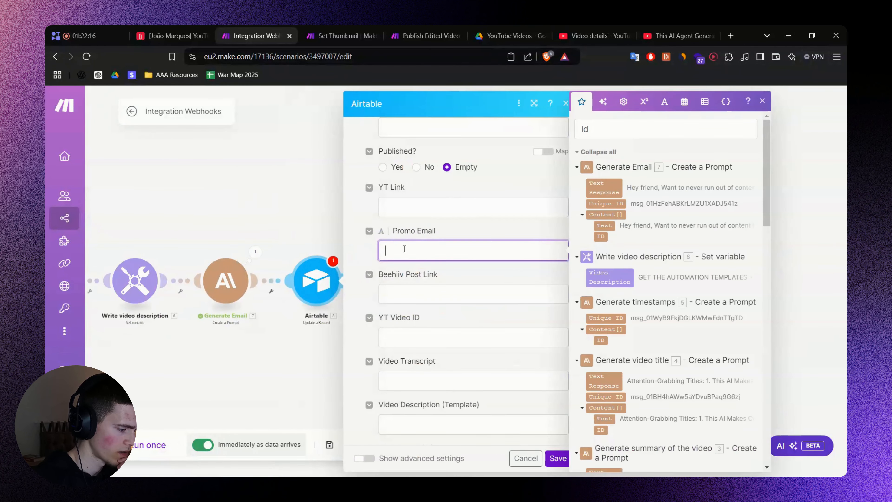
{"action": "left_click", "coordinate": [605, 187]}
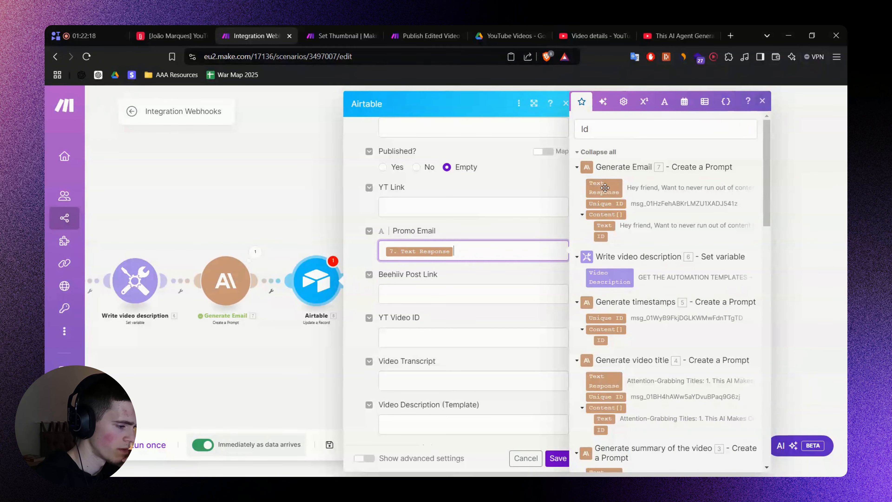
{"action": "left_click", "coordinate": [488, 281]}
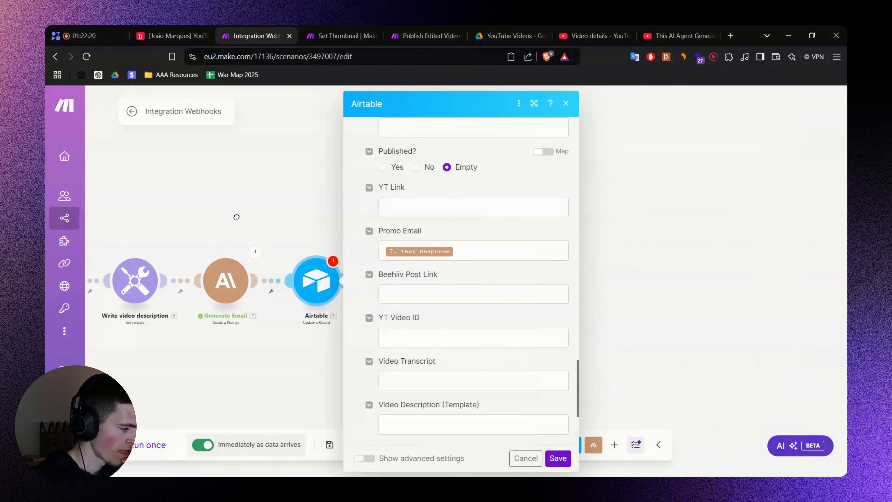
{"action": "scroll", "coordinate": [563, 259], "scroll_direction": "down", "scroll_amount": 3}
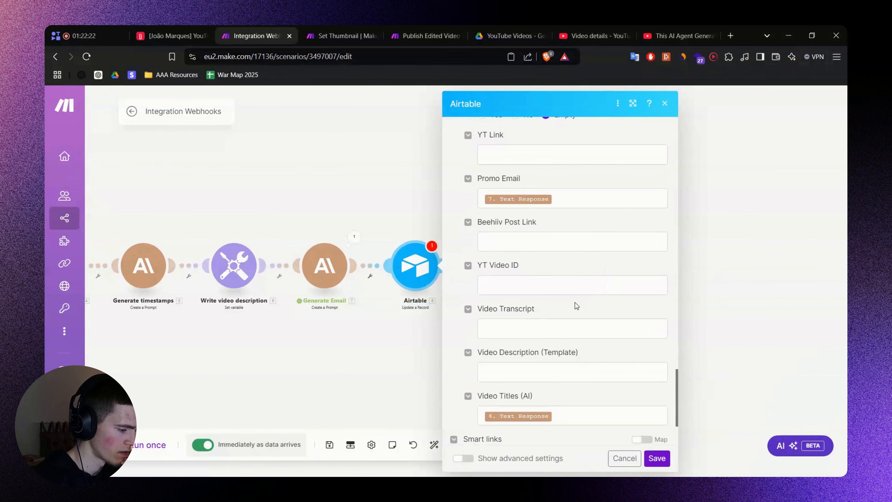
{"action": "scroll", "coordinate": [509, 280], "scroll_direction": "up", "scroll_amount": 10}
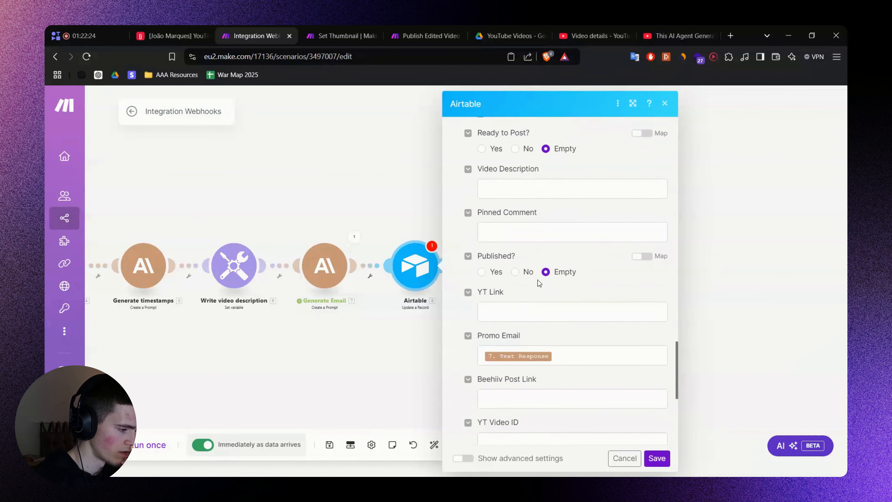
Map the written video description into the Video Description field.
{"action": "left_click", "coordinate": [524, 291]}
{"action": "scroll", "coordinate": [524, 291], "scroll_direction": "down", "scroll_amount": 7}
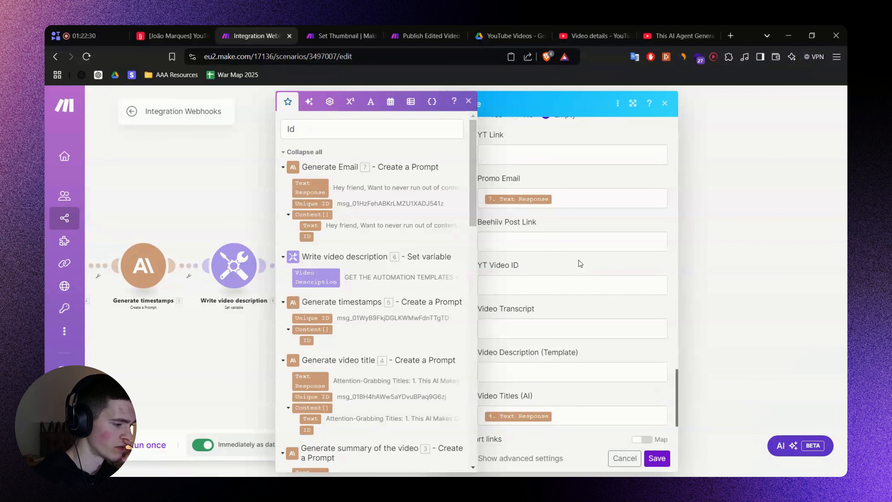
{"action": "left_click", "coordinate": [142, 33]}
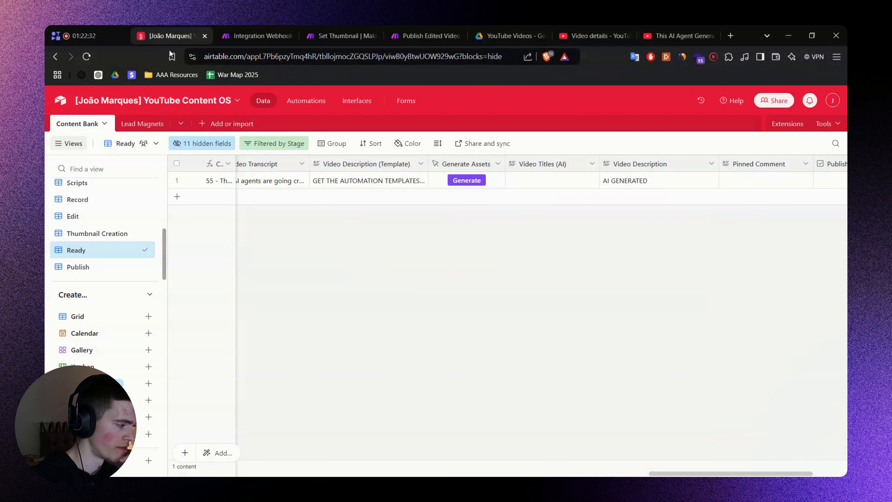
{"action": "left_click", "coordinate": [251, 35]}
{"action": "left_click", "coordinate": [549, 216]}
{"action": "scroll", "coordinate": [550, 216], "scroll_direction": "up", "scroll_amount": 4}
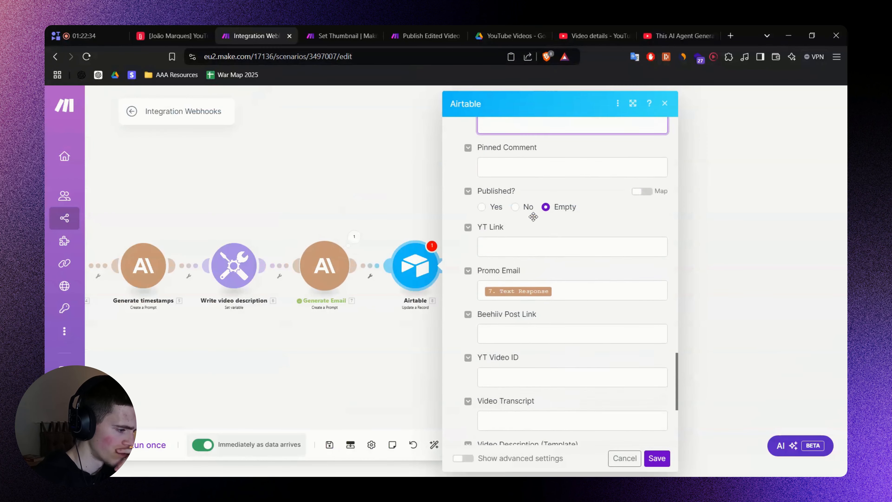
{"action": "left_click", "coordinate": [506, 195]}
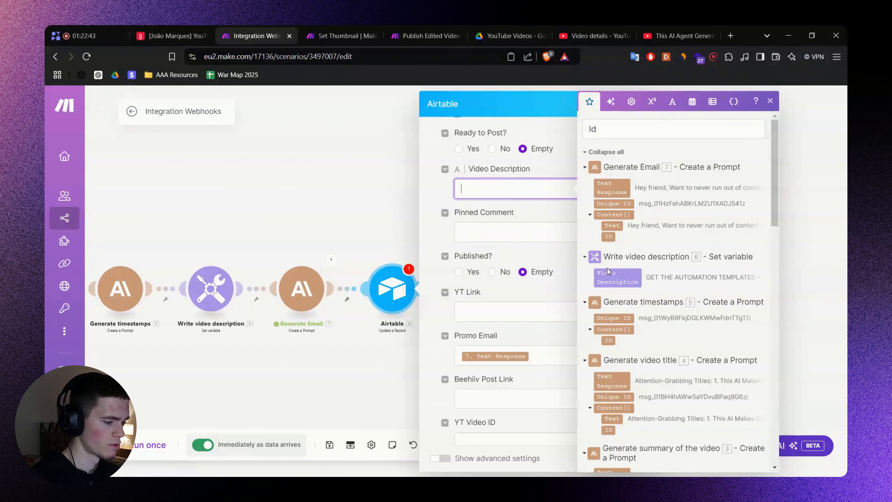
{"action": "left_click", "coordinate": [608, 274]}
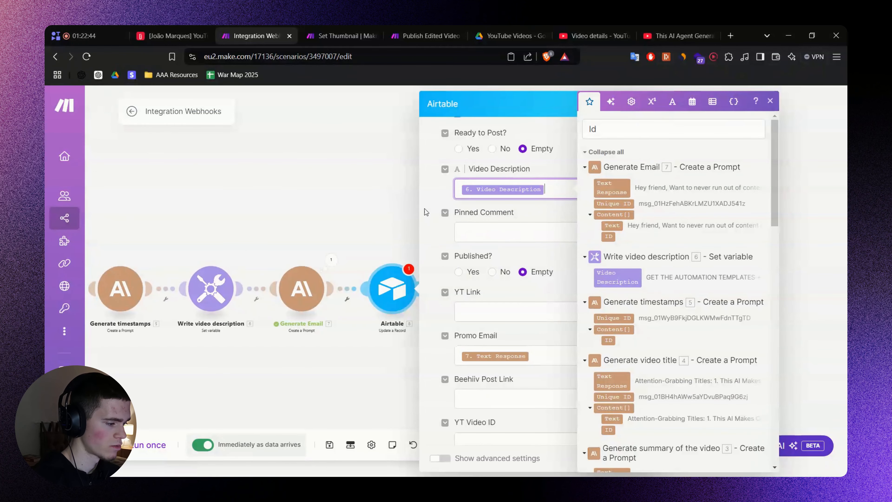
{"action": "left_click", "coordinate": [461, 214]}
{"action": "left_click_drag", "start_coordinate": [226, 234], "coordinate": [331, 232]}
{"action": "scroll", "coordinate": [667, 285], "scroll_direction": "up", "scroll_amount": 2}
{"action": "scroll", "coordinate": [682, 296], "scroll_direction": "down", "scroll_amount": 4}
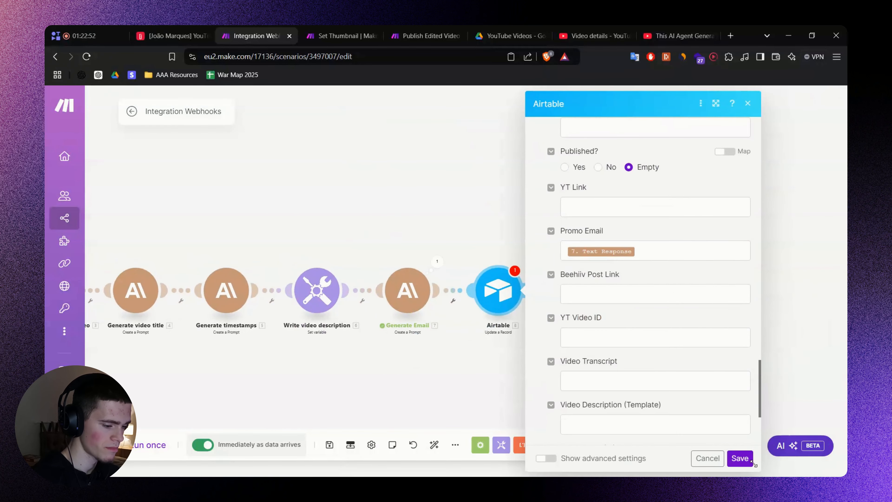
Confirm the Airtable field mappings, save the scenario, and realign the modules.
{"action": "left_click", "coordinate": [739, 458]}
{"action": "key", "text": "ctrl+s"}
{"action": "left_click", "coordinate": [435, 444]}
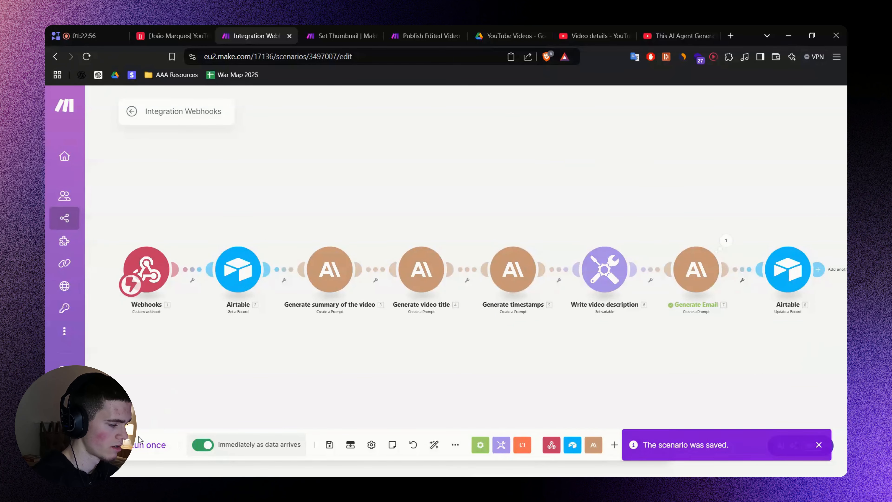
{"action": "left_click", "coordinate": [179, 36]}
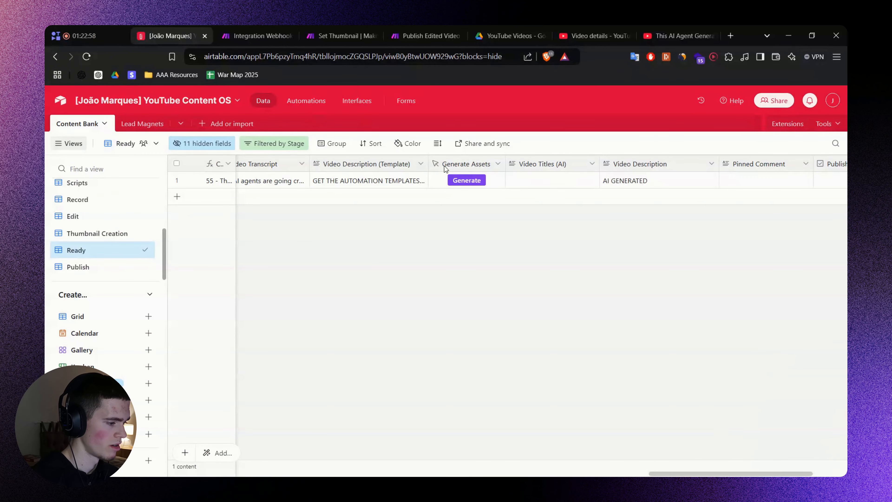
Trigger the generation webhook for the video record.
{"action": "left_click", "coordinate": [467, 181]}
{"action": "left_click", "coordinate": [180, 32]}
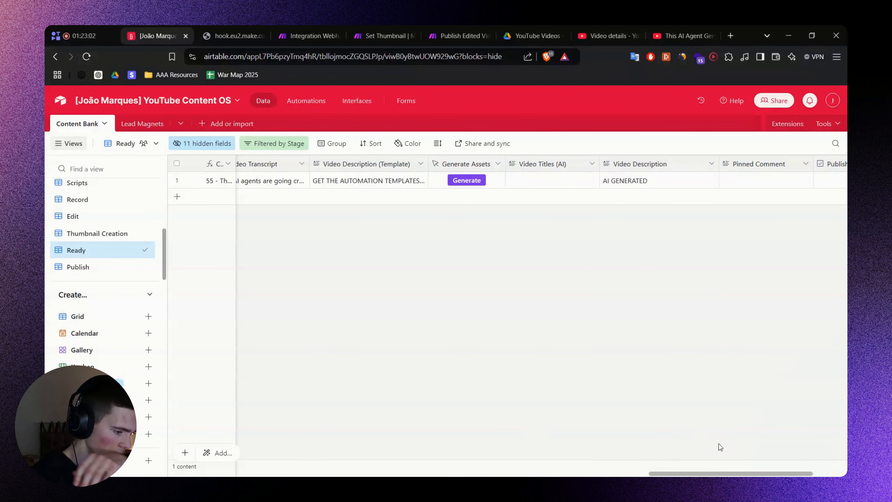
{"action": "left_click_drag", "start_coordinate": [741, 473], "coordinate": [775, 471]}
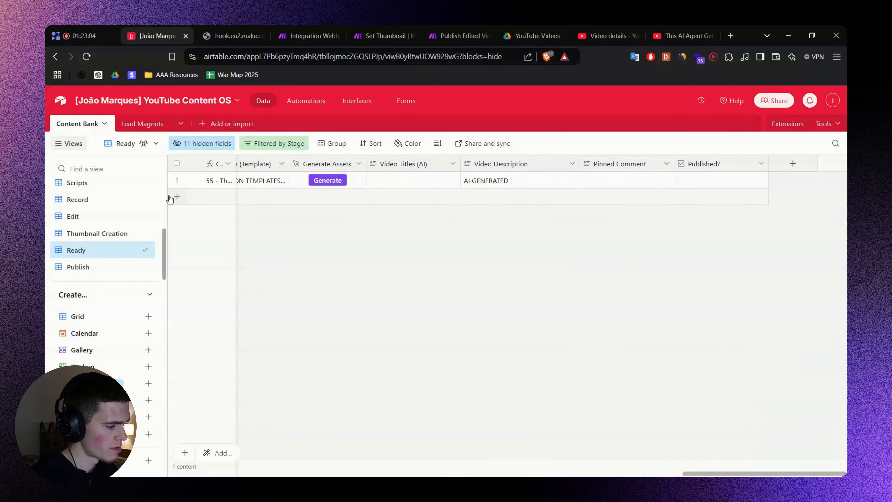
Unhide the Promo Email field and place it right after Video Description.
{"action": "left_click", "coordinate": [198, 143]}
{"action": "scroll", "coordinate": [204, 300], "scroll_direction": "down", "scroll_amount": 1}
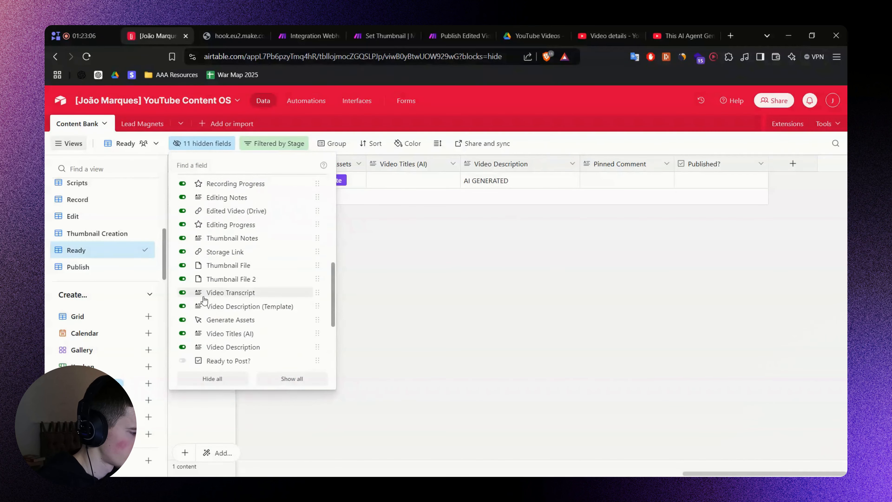
{"action": "scroll", "coordinate": [204, 300], "scroll_direction": "down", "scroll_amount": 3}
{"action": "left_click", "coordinate": [232, 333]}
{"action": "left_click", "coordinate": [604, 276]}
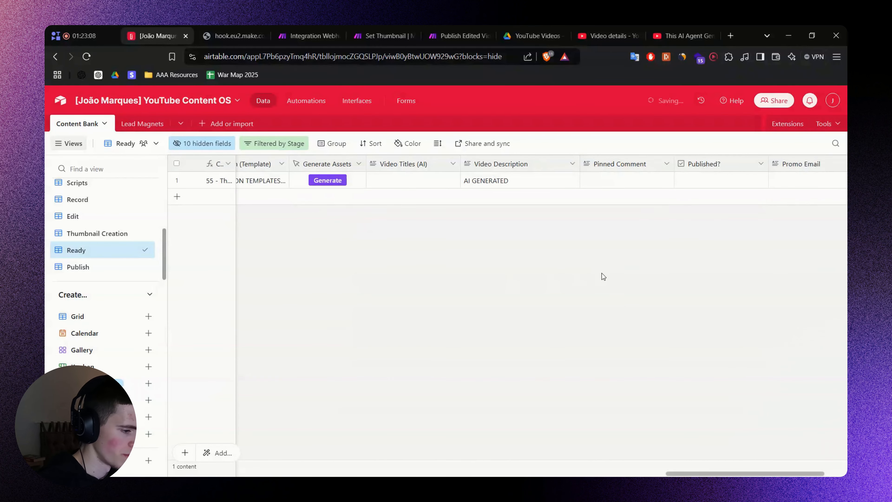
{"action": "left_click_drag", "start_coordinate": [782, 164], "coordinate": [687, 222]}
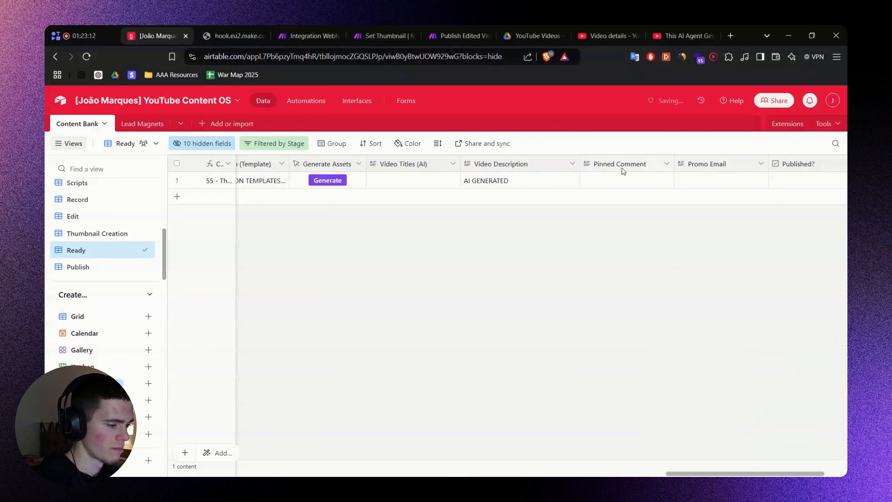
{"action": "left_click_drag", "start_coordinate": [701, 164], "coordinate": [579, 165]}
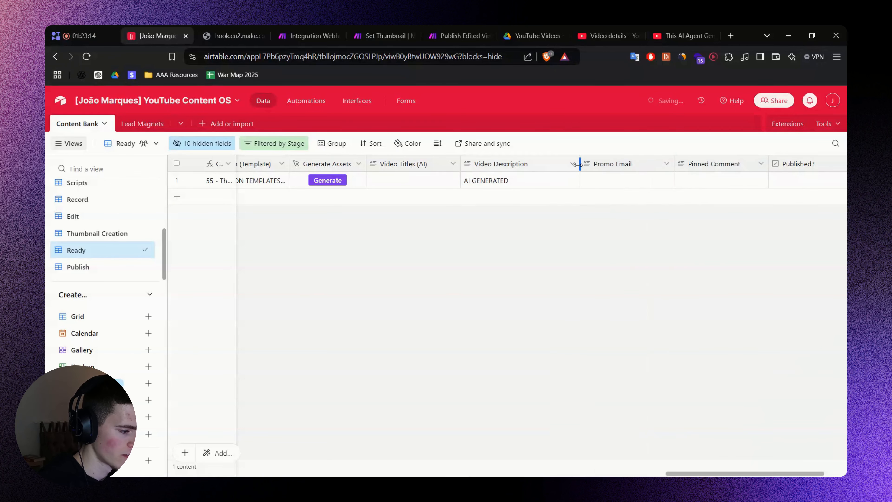
Close the webhook response page and return to the Integration Webhooks scenario.
{"action": "left_click", "coordinate": [231, 32]}
{"action": "left_click", "coordinate": [261, 36]}
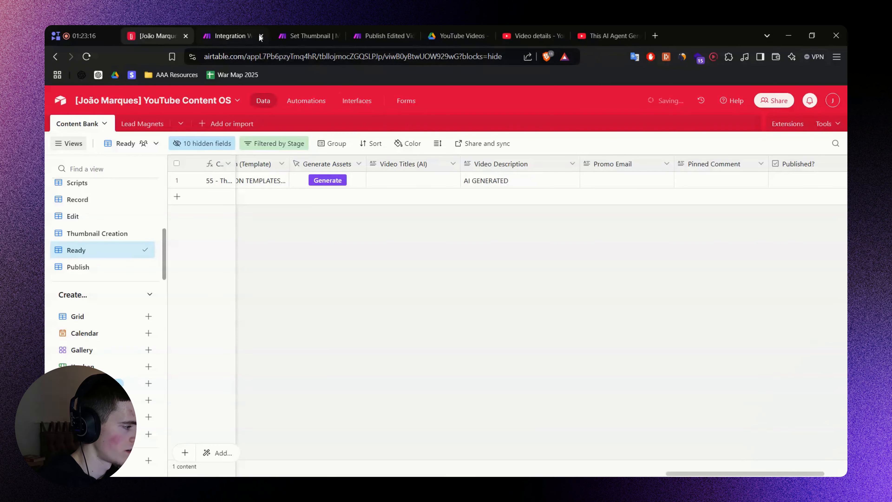
{"action": "left_click", "coordinate": [259, 35]}
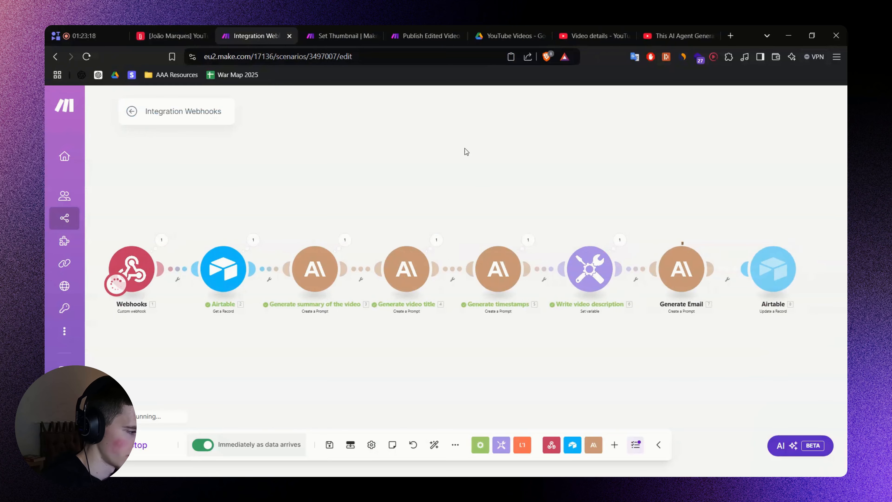
Look over the other open scenarios, including Set Thumbnail, and return to Integration Webhooks.
{"action": "left_click", "coordinate": [342, 27]}
{"action": "left_click", "coordinate": [402, 28]}
{"action": "left_click", "coordinate": [269, 27]}
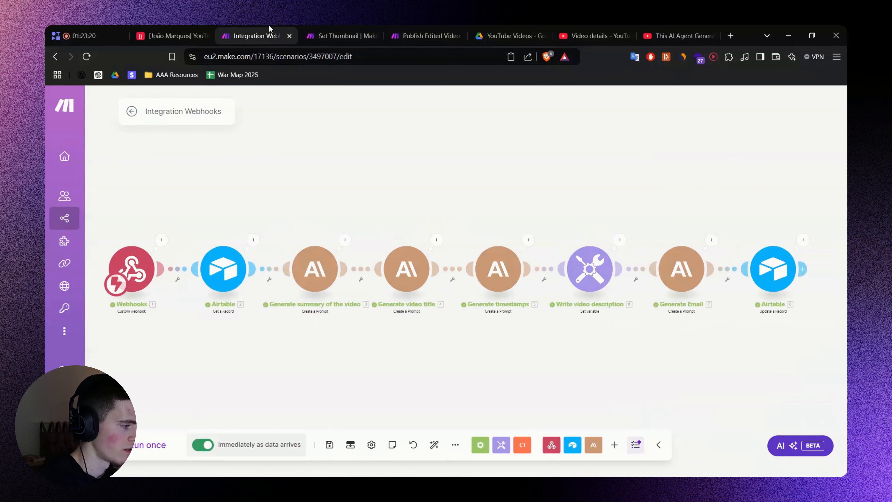
{"action": "left_click", "coordinate": [327, 26]}
{"action": "left_click", "coordinate": [270, 27]}
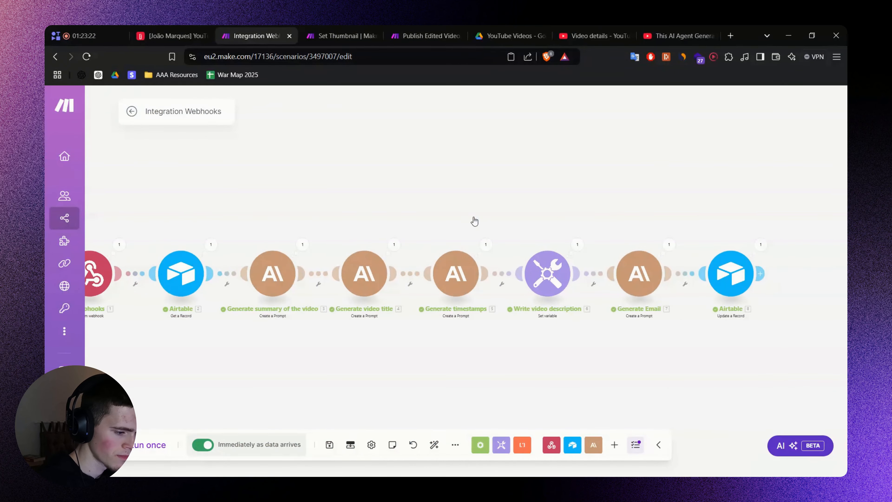
Inspect the final Airtable module's run output, then switch to the Airtable record.
{"action": "left_click", "coordinate": [760, 245]}
{"action": "left_click", "coordinate": [731, 99]}
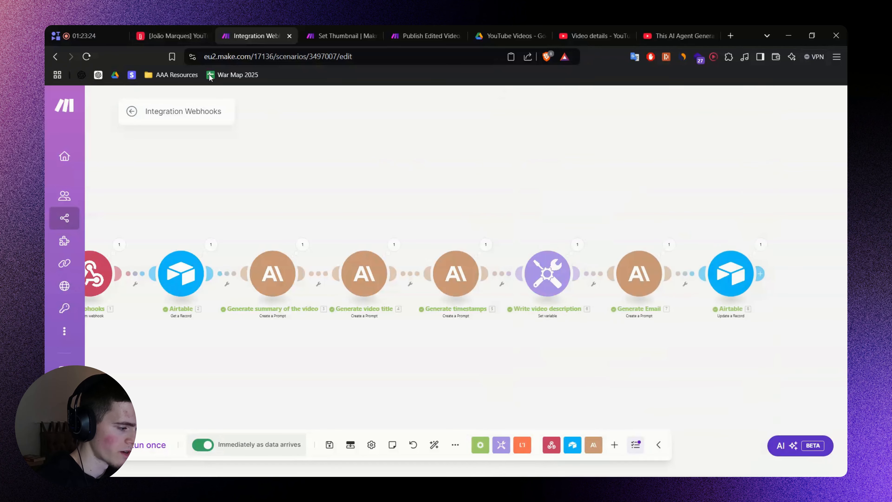
{"action": "left_click", "coordinate": [172, 36]}
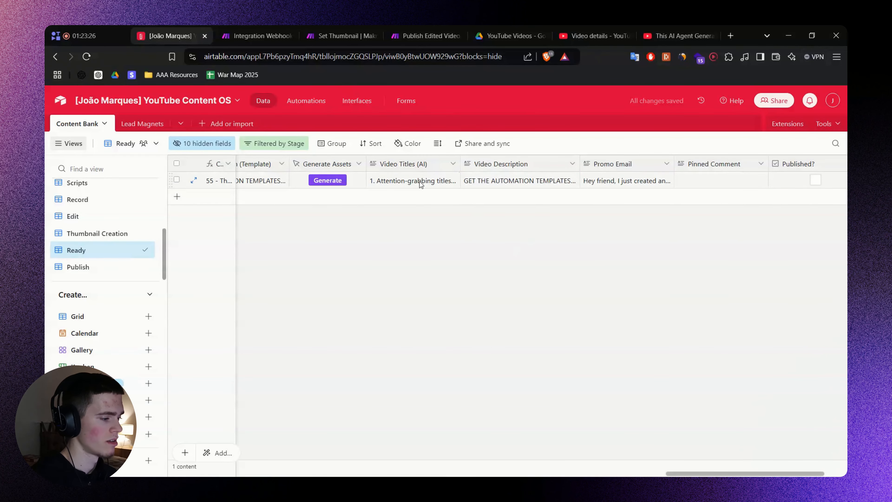
Expand and review the generated Video Titles (AI) cell.
{"action": "left_click", "coordinate": [408, 184]}
{"action": "left_click", "coordinate": [455, 181]}
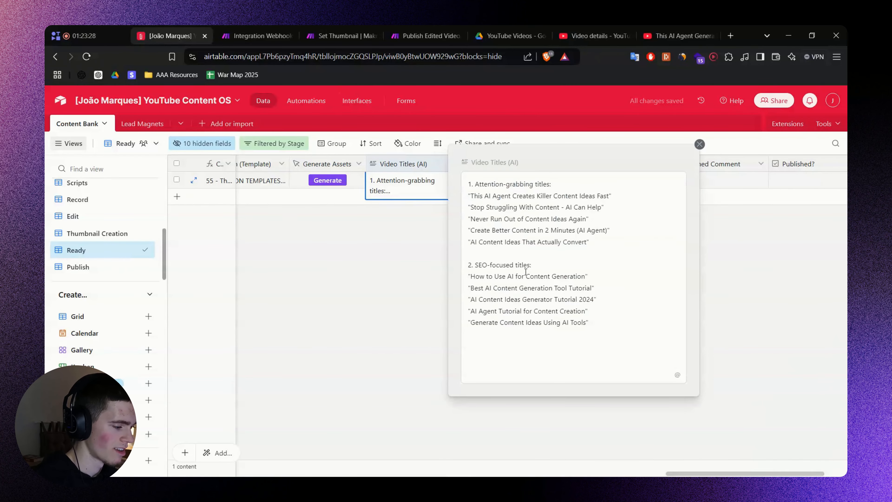
{"action": "left_click", "coordinate": [396, 283]}
Review the generated Video Description and delete its empty last line.
{"action": "left_click", "coordinate": [507, 183]}
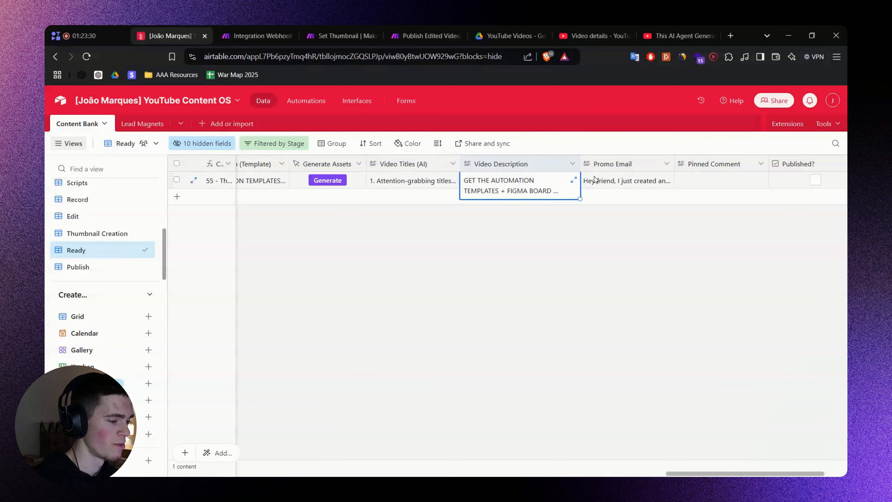
{"action": "left_click", "coordinate": [573, 179]}
{"action": "scroll", "coordinate": [674, 303], "scroll_direction": "down", "scroll_amount": 10}
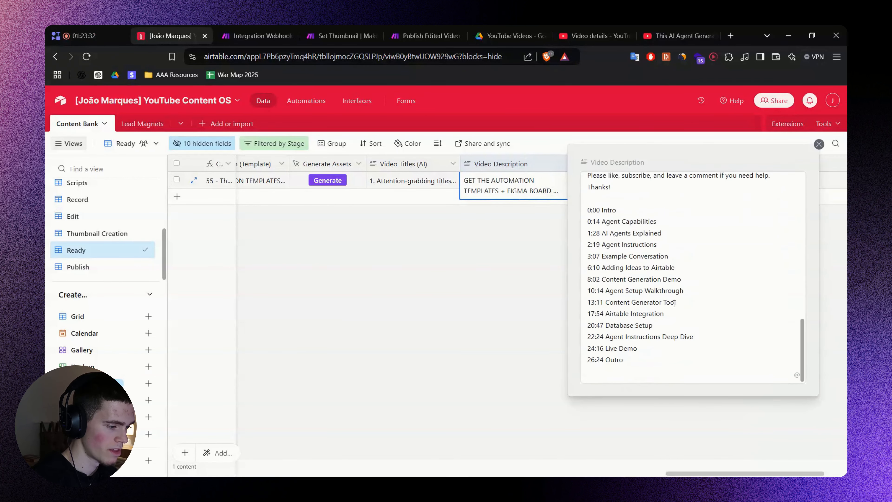
{"action": "scroll", "coordinate": [613, 233], "scroll_direction": "up", "scroll_amount": 10}
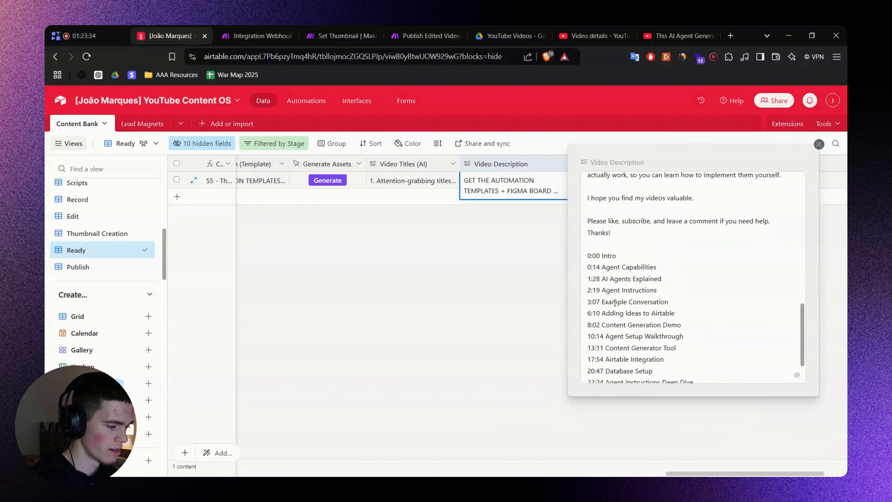
{"action": "scroll", "coordinate": [624, 255], "scroll_direction": "up", "scroll_amount": 2}
{"action": "scroll", "coordinate": [667, 274], "scroll_direction": "down", "scroll_amount": 10}
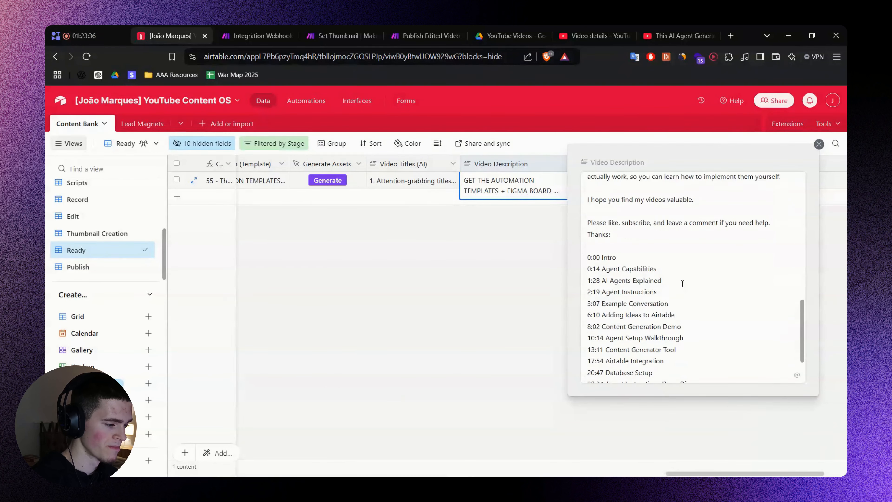
{"action": "left_click", "coordinate": [638, 367]}
{"action": "key", "text": "BackSpace"}
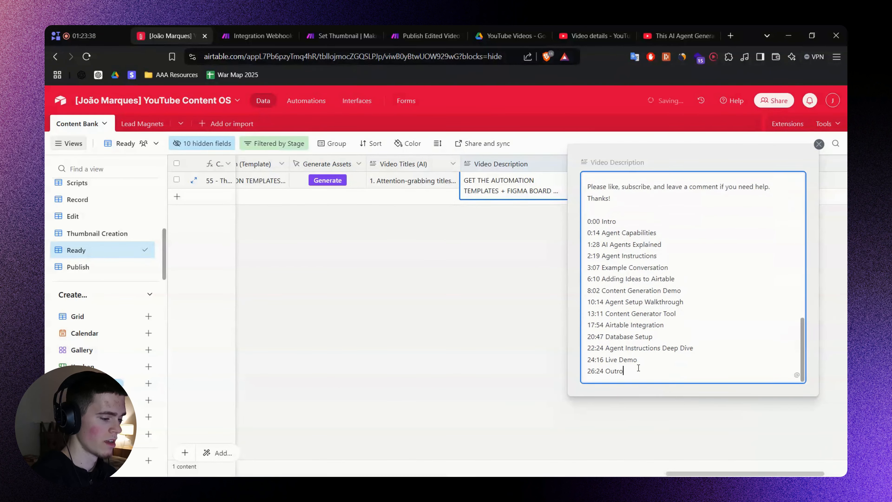
{"action": "left_click", "coordinate": [497, 298]}
Expand and review the generated Promo Email cell.
{"action": "left_click", "coordinate": [645, 188]}
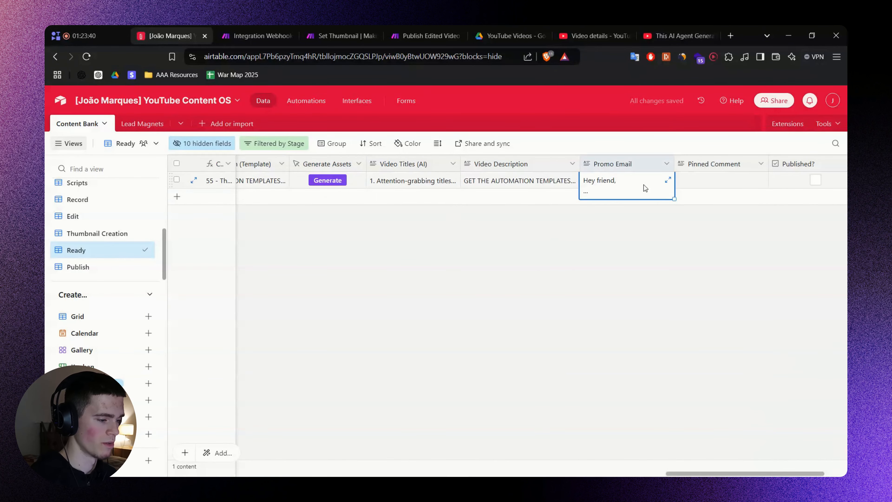
{"action": "left_click", "coordinate": [668, 180]}
{"action": "scroll", "coordinate": [504, 247], "scroll_direction": "down", "scroll_amount": 5}
{"action": "scroll", "coordinate": [508, 246], "scroll_direction": "up", "scroll_amount": 5}
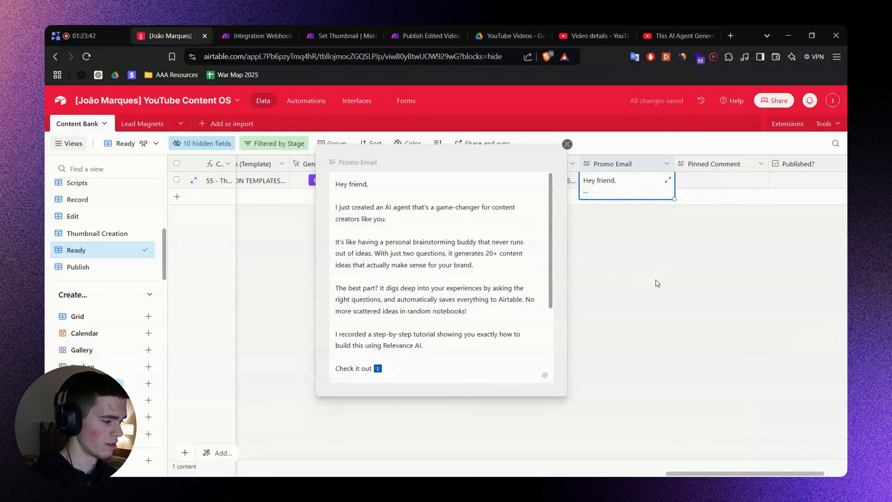
{"action": "left_click", "coordinate": [662, 283]}
Rename the scenario 'Generate Summary → Title → Description → Email → Update Airtable' from the scenario overview.
{"action": "left_click", "coordinate": [276, 40]}
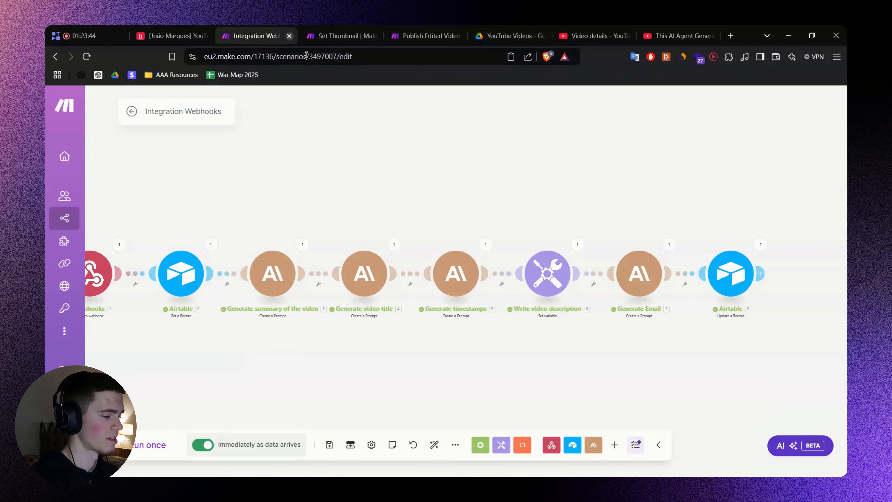
{"action": "left_click", "coordinate": [132, 111]}
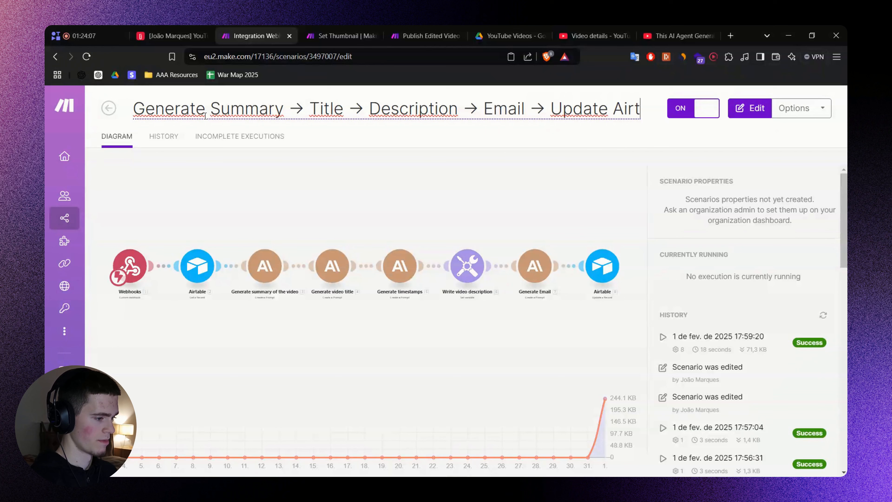
{"action": "type", "text": "able"}
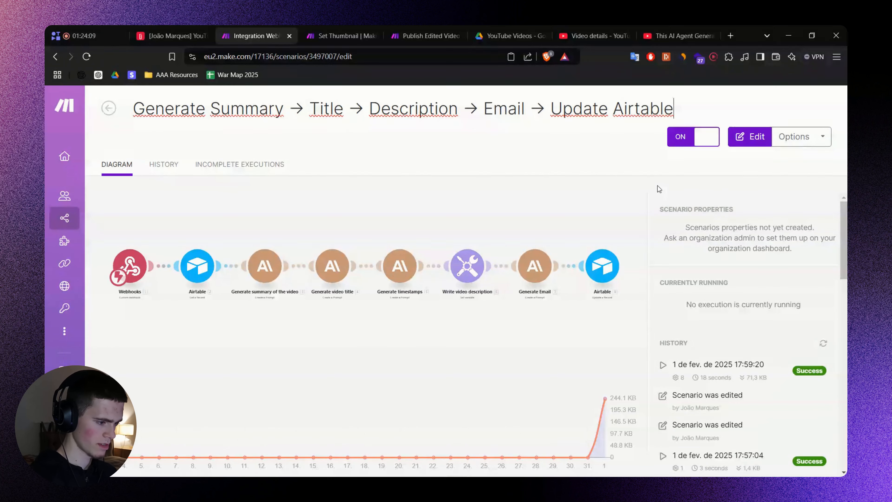
{"action": "left_click", "coordinate": [669, 192]}
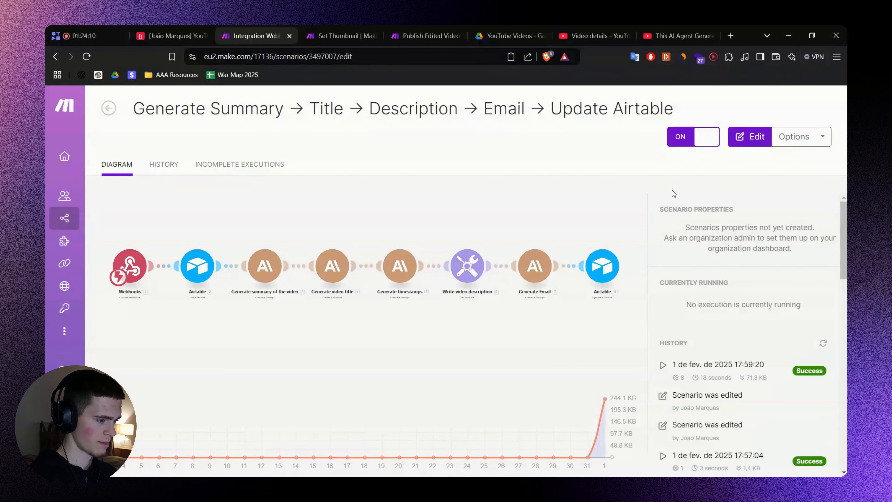
{"action": "left_click", "coordinate": [466, 197]}
{"action": "left_click", "coordinate": [131, 111]}
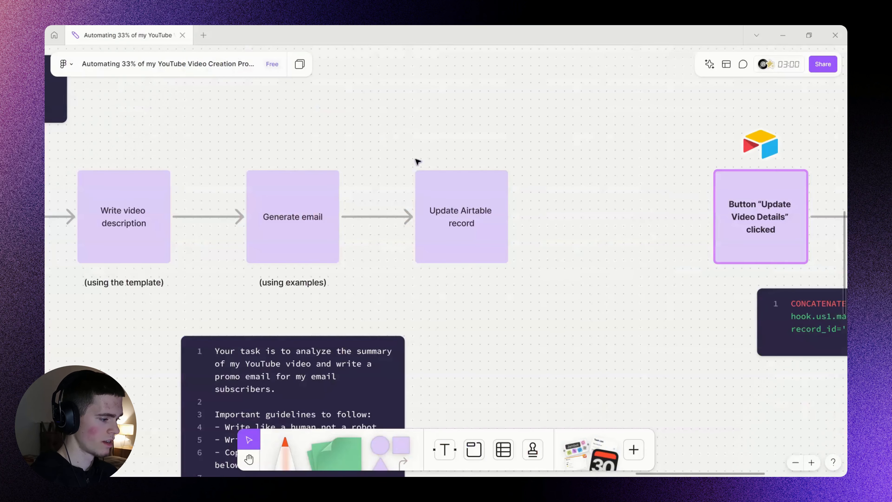
{"action": "scroll", "coordinate": [517, 264], "scroll_direction": "right", "scroll_amount": 5}
Zoom and pan the FigJam board onto the 'Button Update Video Details clicked' flow.
{"action": "scroll", "coordinate": [550, 189], "scroll_direction": "down", "scroll_amount": 5}
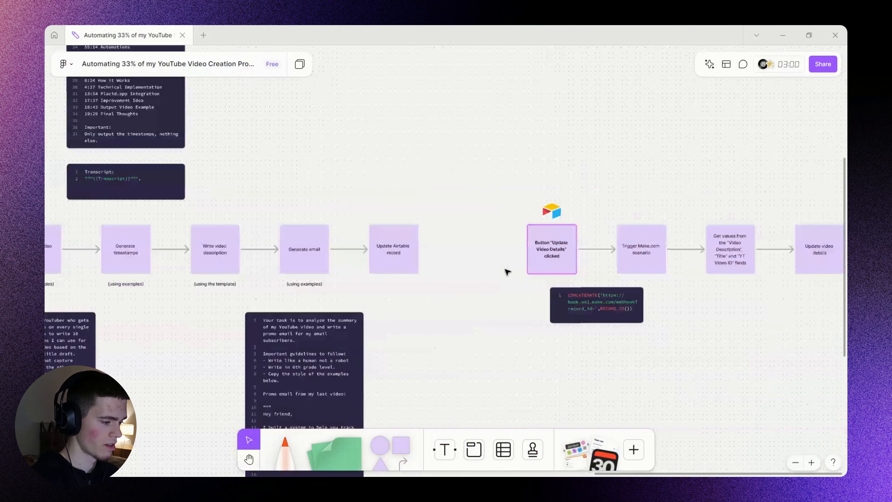
{"action": "scroll", "coordinate": [492, 189], "scroll_direction": "right", "scroll_amount": 5}
{"action": "scroll", "coordinate": [510, 229], "scroll_direction": "up", "scroll_amount": 3}
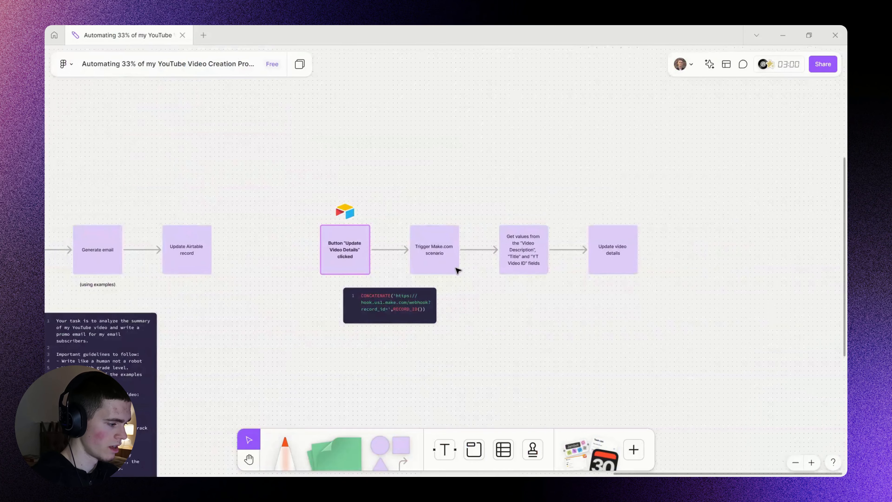
{"action": "scroll", "coordinate": [253, 243], "scroll_direction": "down", "scroll_amount": 3}
{"action": "scroll", "coordinate": [246, 225], "scroll_direction": "up", "scroll_amount": 4}
{"action": "left_click_drag", "start_coordinate": [423, 233], "coordinate": [394, 224]}
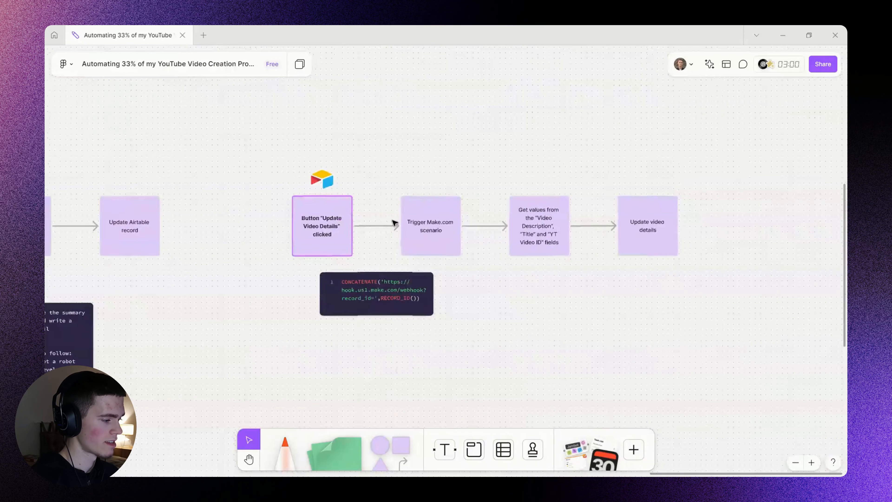
{"action": "scroll", "coordinate": [361, 226], "scroll_direction": "up", "scroll_amount": 2}
{"action": "scroll", "coordinate": [362, 225], "scroll_direction": "right", "scroll_amount": 2}
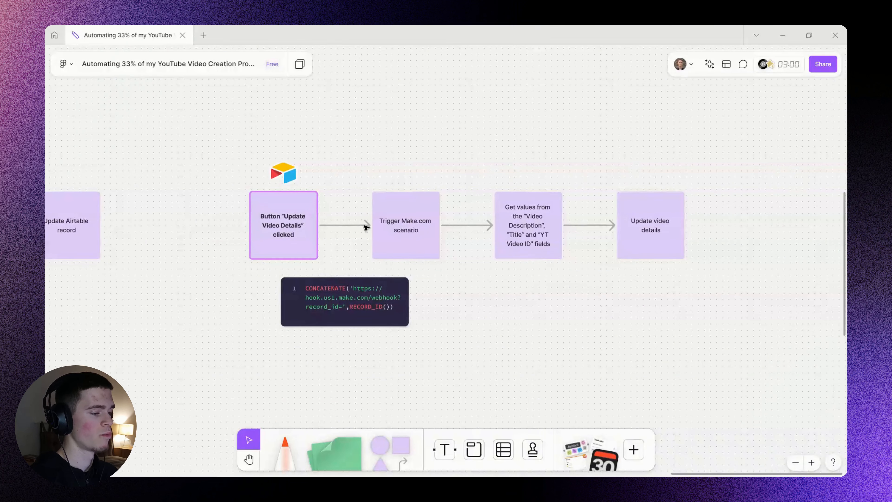
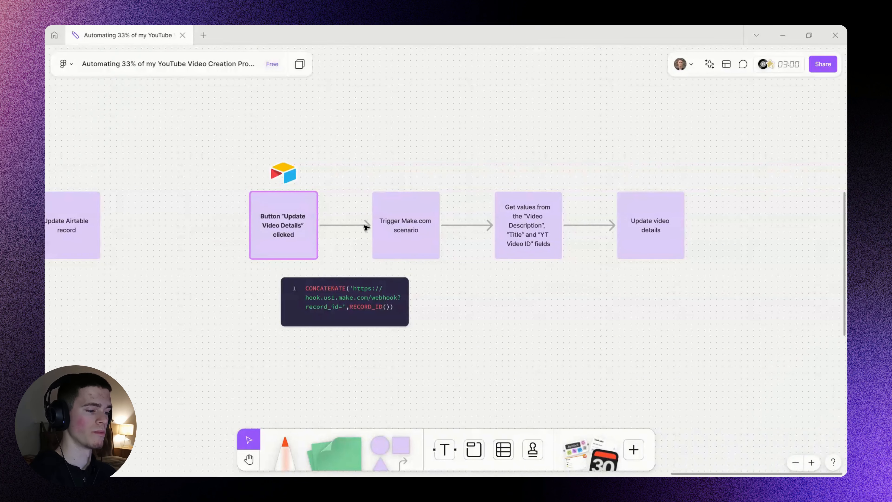
Select the 'Update Video Details' Button line in the FigJam Airtable fields note.
{"action": "left_click", "coordinate": [283, 172]}
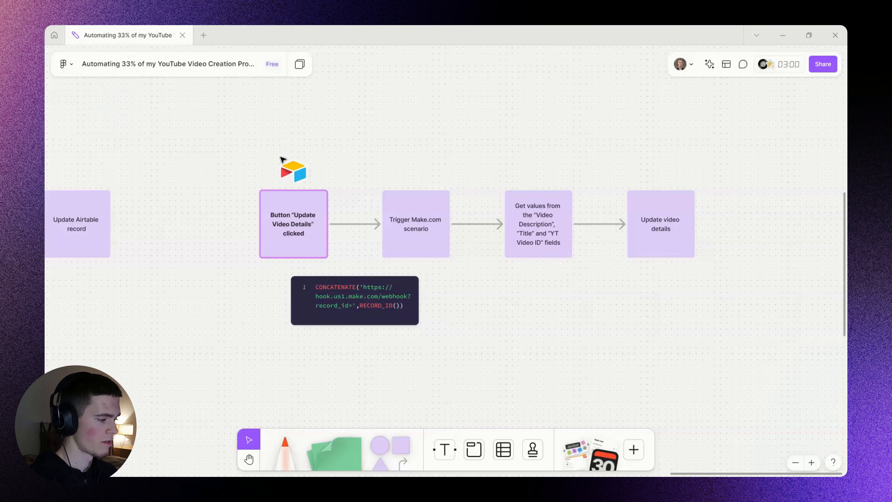
{"action": "scroll", "coordinate": [283, 159], "scroll_direction": "down", "scroll_amount": 5}
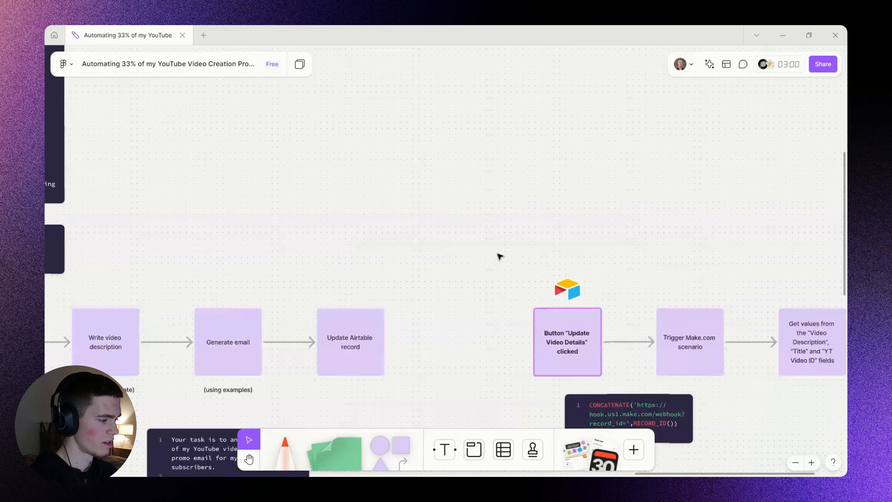
{"action": "scroll", "coordinate": [336, 175], "scroll_direction": "left", "scroll_amount": 10}
{"action": "scroll", "coordinate": [425, 276], "scroll_direction": "up", "scroll_amount": 5}
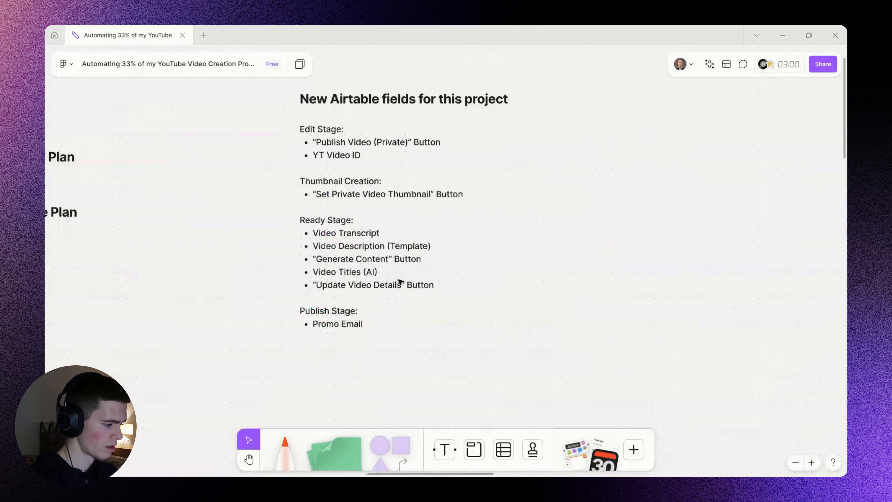
{"action": "double_click", "coordinate": [368, 286]}
{"action": "triple_click", "coordinate": [362, 285]}
{"action": "key", "text": "ctrl+c"}
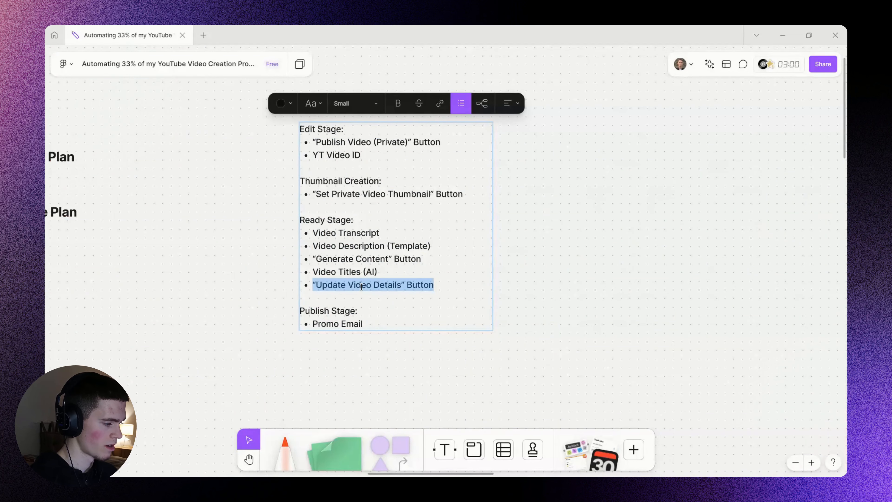
{"action": "left_click", "coordinate": [619, 294]}
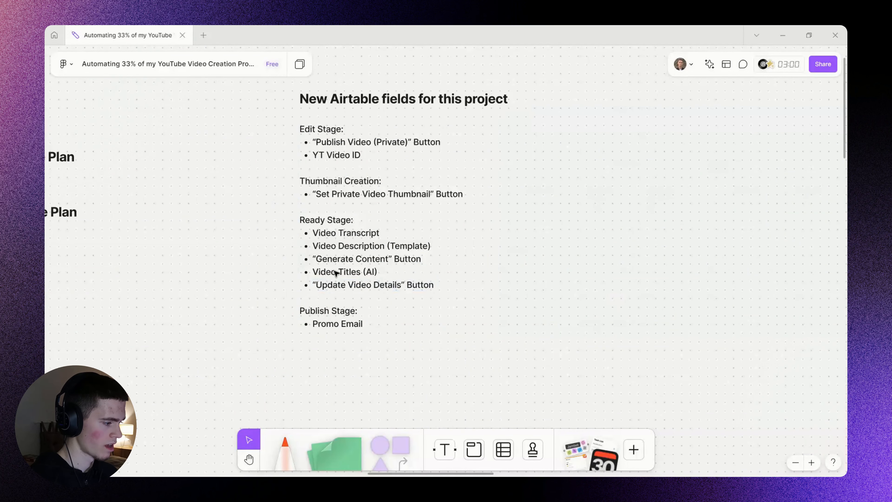
{"action": "scroll", "coordinate": [341, 280], "scroll_direction": "down", "scroll_amount": 5}
{"action": "scroll", "coordinate": [707, 321], "scroll_direction": "up", "scroll_amount": 3}
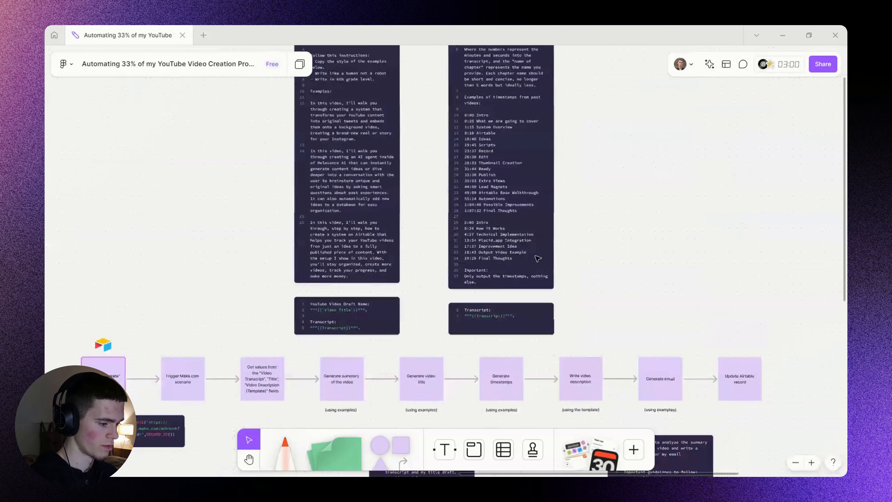
{"action": "scroll", "coordinate": [462, 255], "scroll_direction": "up", "scroll_amount": 2}
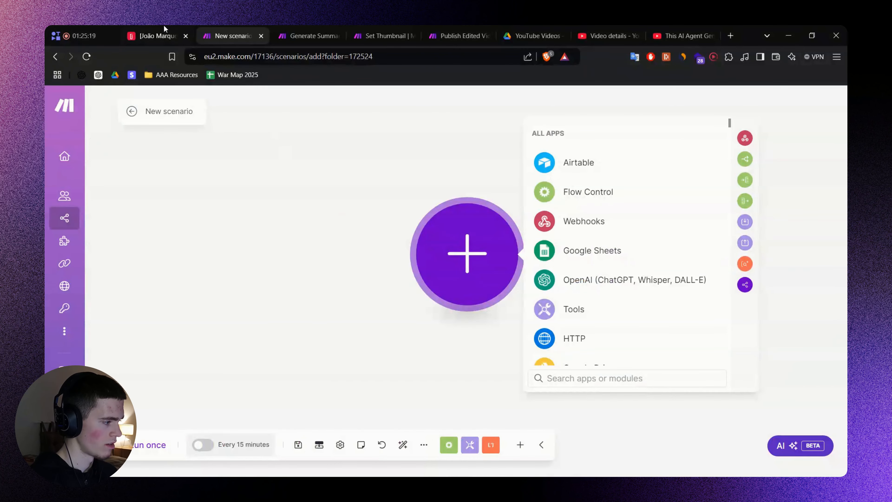
Add a new Button field named 'Update Video Details' in the YouTube Content OS base.
{"action": "left_click", "coordinate": [163, 30]}
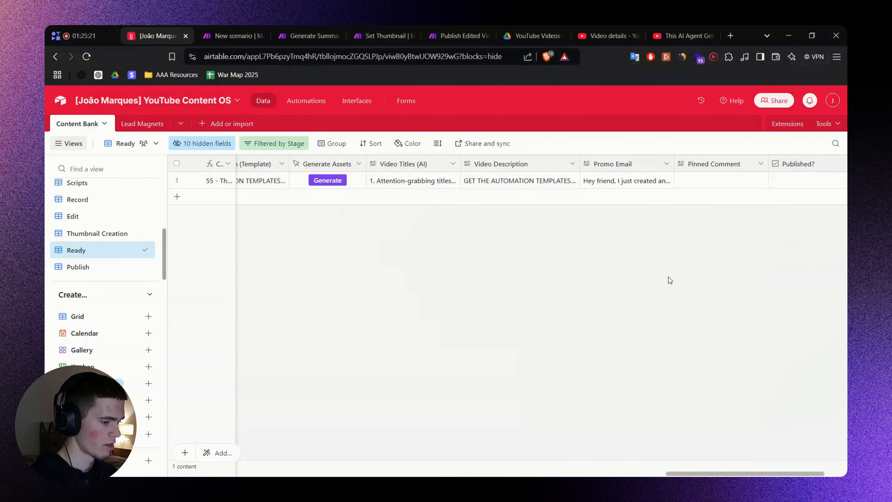
{"action": "scroll", "coordinate": [576, 295], "scroll_direction": "right", "scroll_amount": 3}
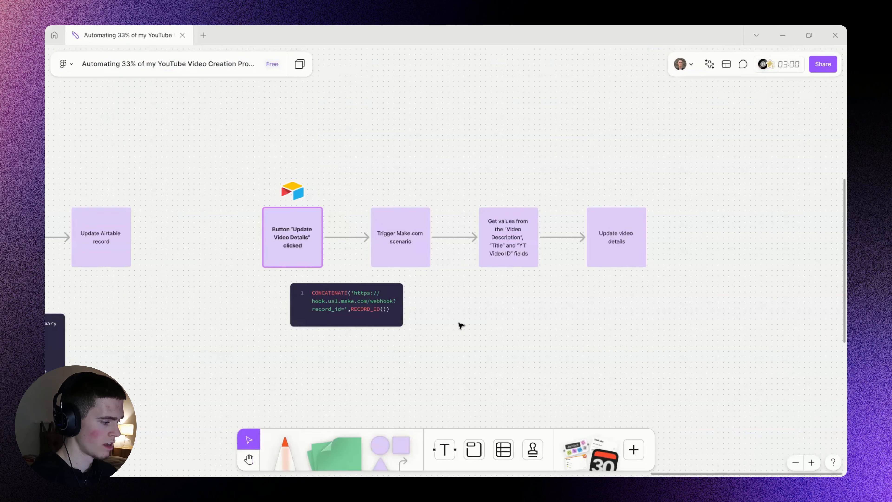
{"action": "left_click_drag", "start_coordinate": [462, 325], "coordinate": [490, 321]}
{"action": "scroll", "coordinate": [452, 285], "scroll_direction": "up", "scroll_amount": 1}
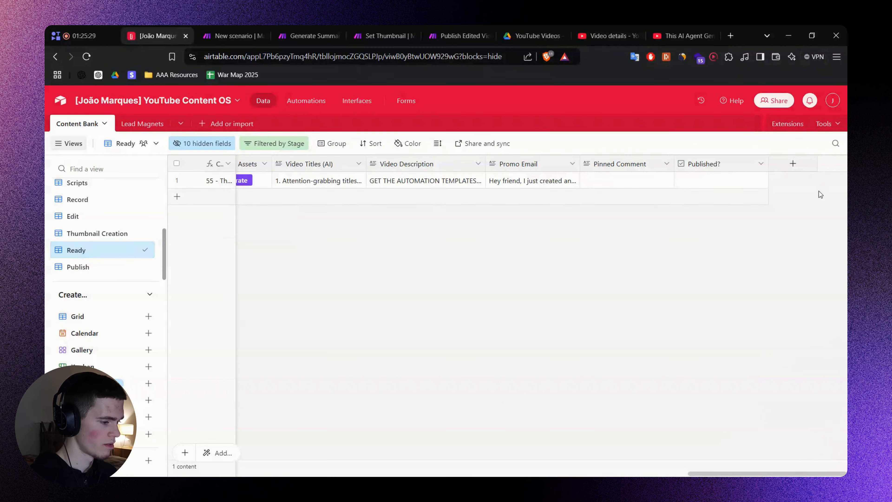
{"action": "left_click", "coordinate": [793, 163]}
{"action": "key", "text": "ctrl+v"}
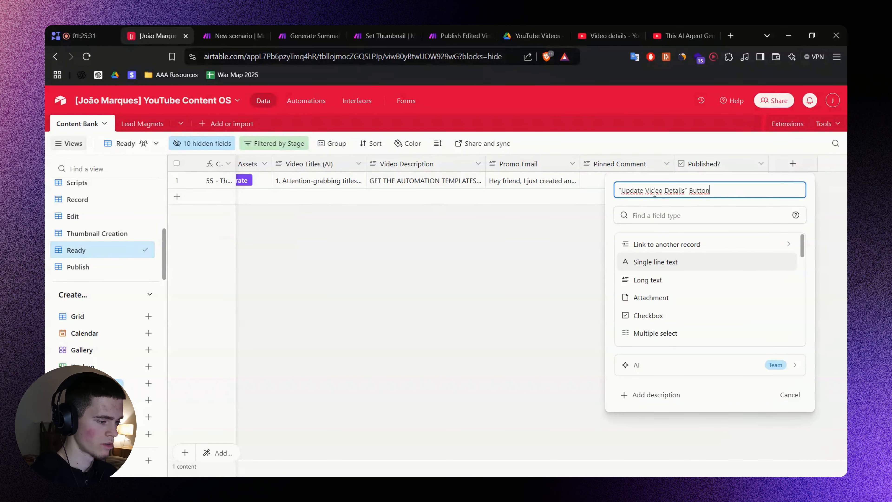
{"action": "key", "text": "Delete"}
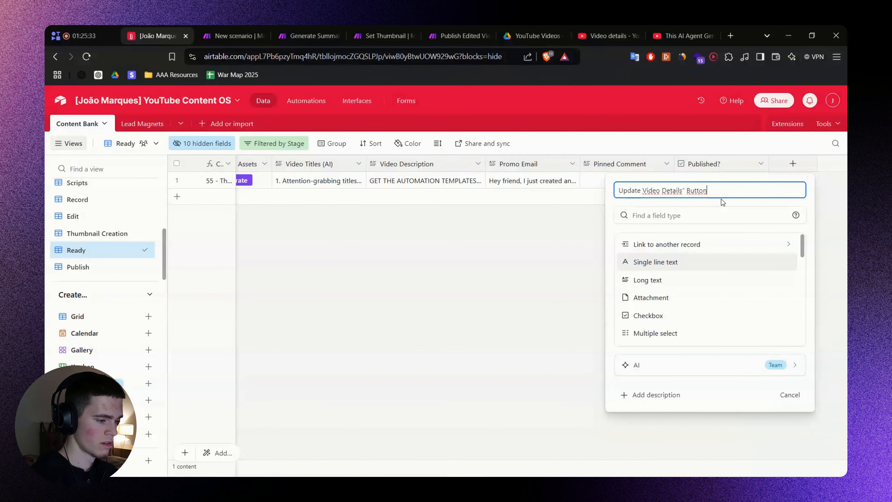
{"action": "type", "text": "butt"}
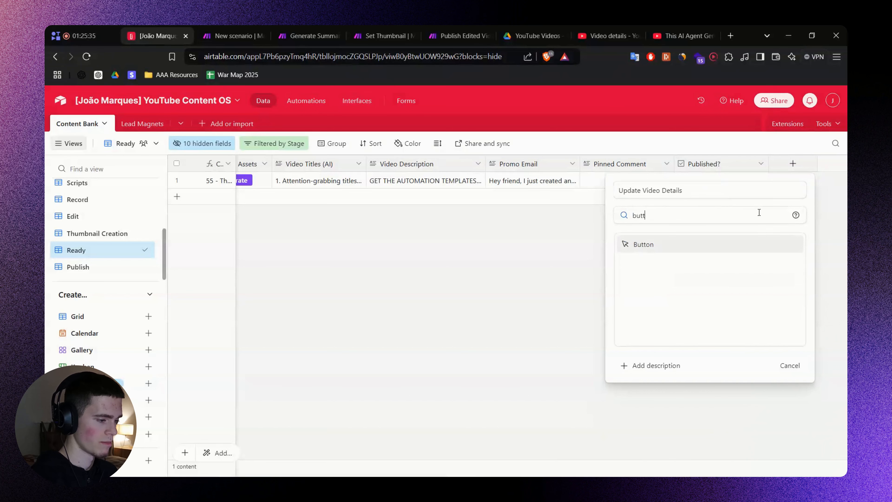
{"action": "left_click", "coordinate": [683, 246]}
Give the button a solid green style, the 'Update Video Details' label and a CONCATENATE webhook URL formula.
{"action": "left_click", "coordinate": [757, 274]}
{"action": "left_click", "coordinate": [641, 309]}
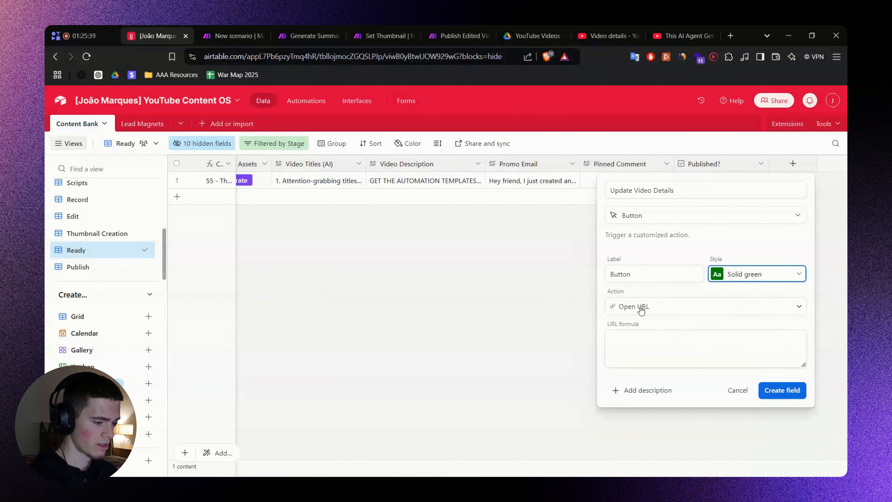
{"action": "left_click", "coordinate": [655, 275]}
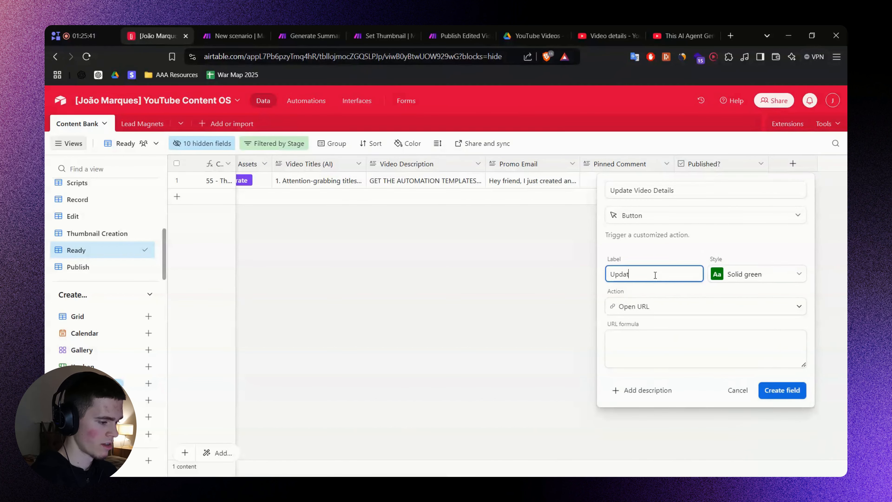
{"action": "key", "text": "ctrl+a"}
{"action": "key", "text": "Home"}
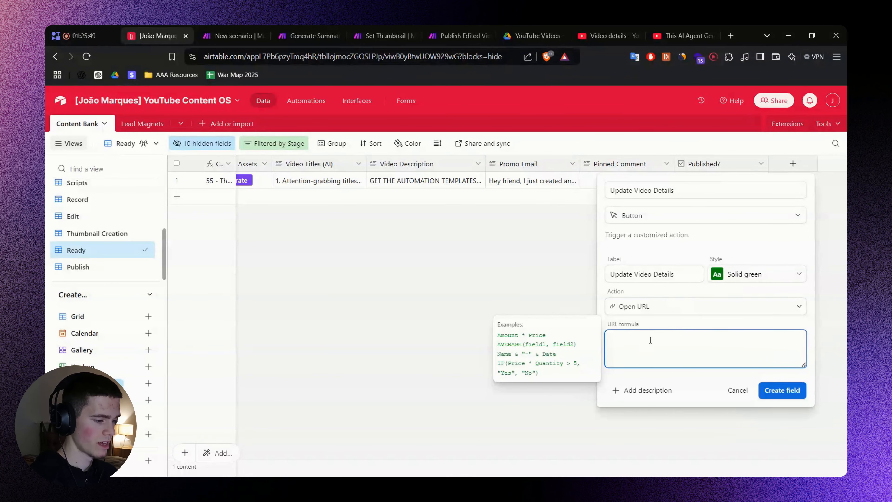
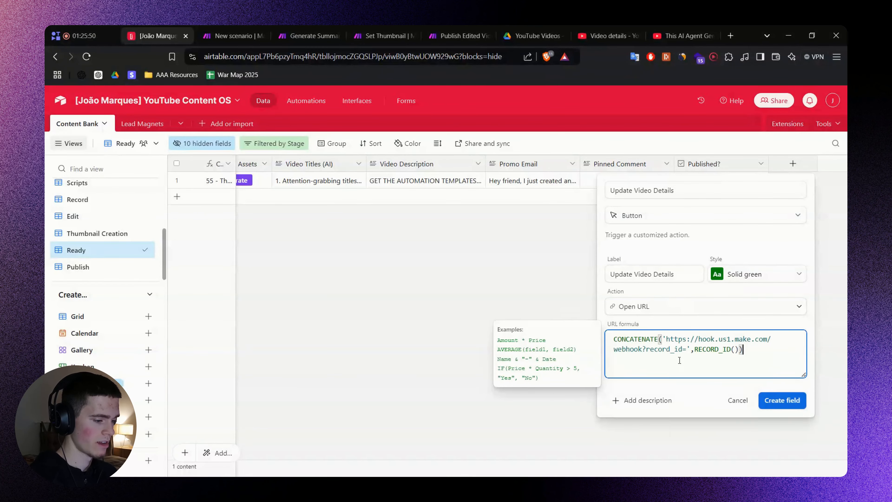
Create and rename a new Custom webhook as the Make trigger, copy its address and save.
{"action": "key", "text": "ctrl+Tab"}
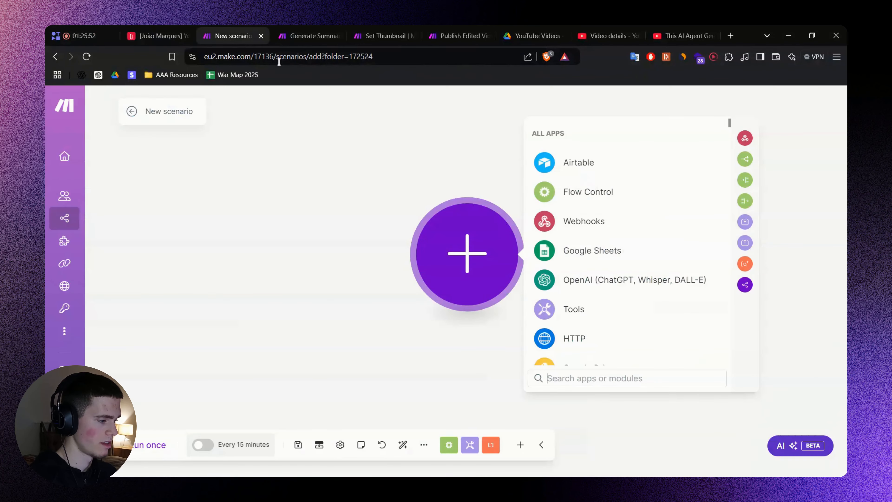
{"action": "type", "text": "Webhoo"}
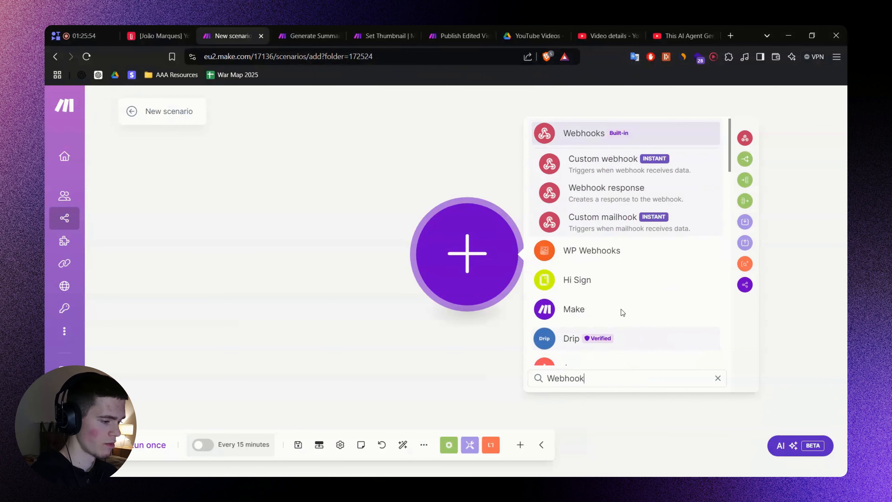
{"action": "type", "text": "k"}
{"action": "left_click", "coordinate": [603, 165]}
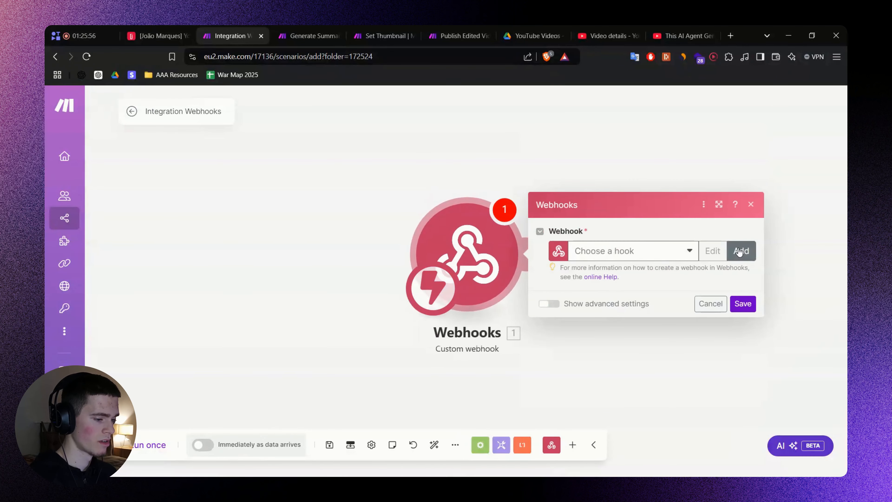
{"action": "left_click", "coordinate": [740, 251]}
{"action": "left_click", "coordinate": [622, 215]}
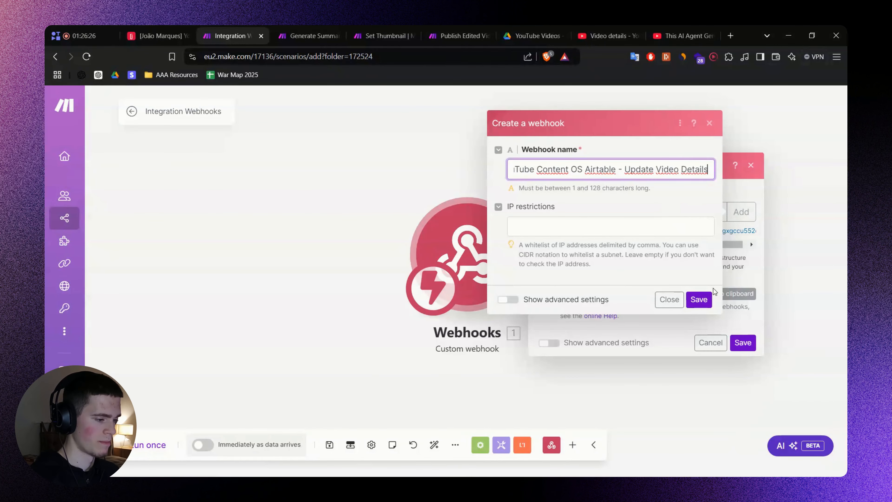
{"action": "left_click", "coordinate": [698, 297]}
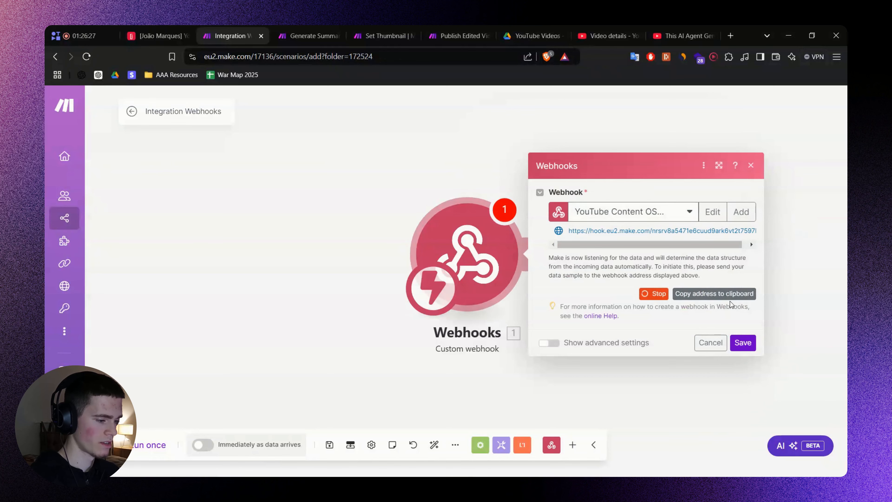
{"action": "left_click", "coordinate": [704, 296]}
{"action": "left_click", "coordinate": [742, 343]}
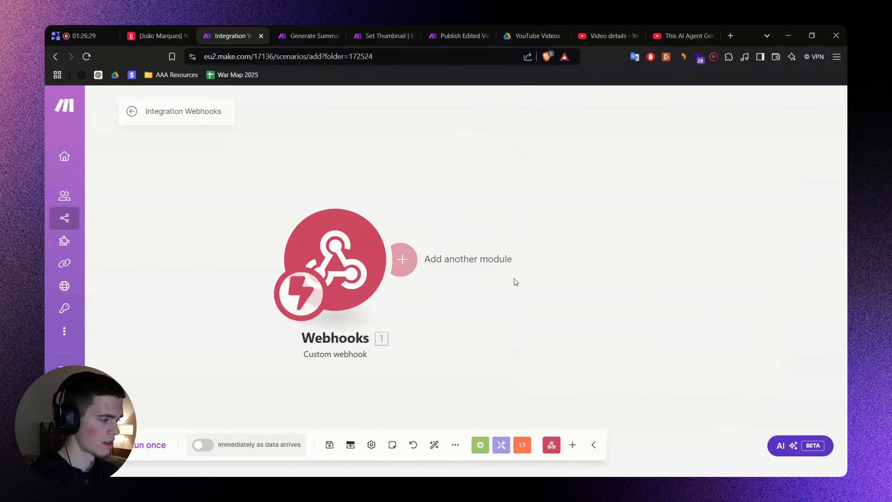
{"action": "left_click", "coordinate": [161, 33]}
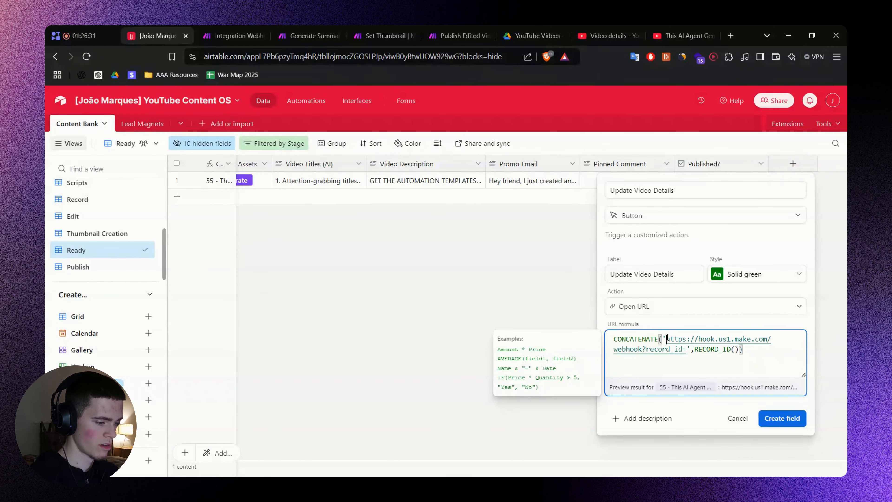
Swap the new webhook address into the URL formula, create the field, and move it beside Video Description.
{"action": "left_click_drag", "start_coordinate": [667, 339], "coordinate": [646, 349]}
{"action": "key", "text": "ctrl+v"}
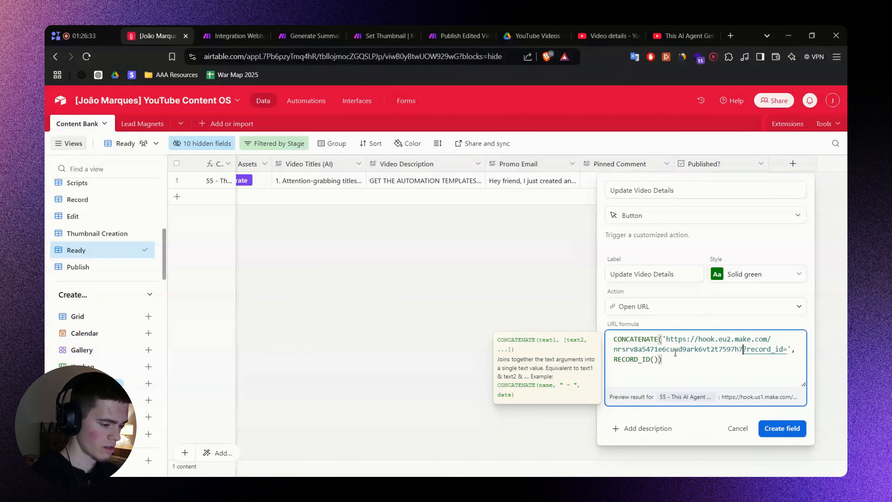
{"action": "left_click", "coordinate": [785, 428]}
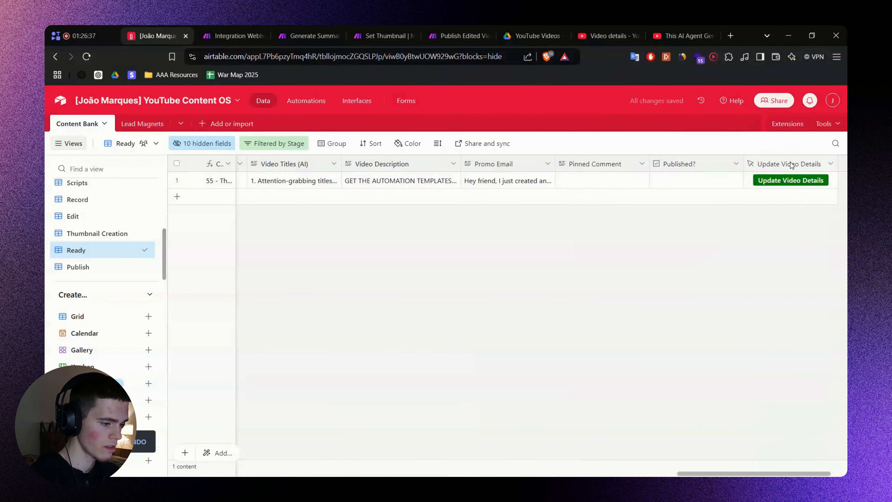
{"action": "left_click_drag", "start_coordinate": [791, 164], "coordinate": [457, 164]}
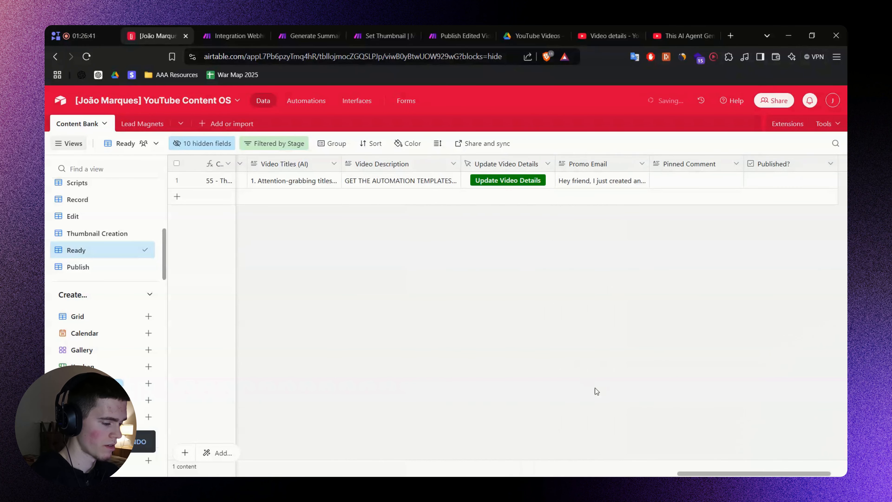
{"action": "left_click_drag", "start_coordinate": [748, 473], "coordinate": [720, 471]}
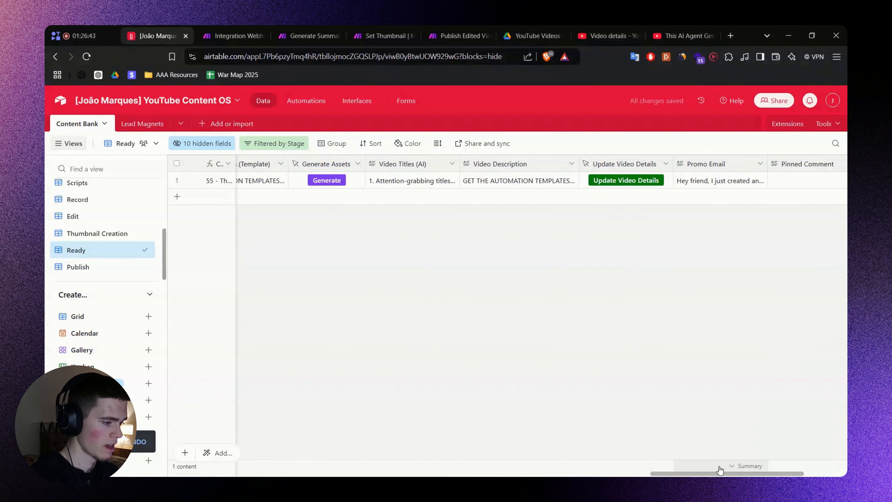
Run the scenario and click the record's Update Video Details button so the webhook receives record_id.
{"action": "left_click", "coordinate": [612, 181]}
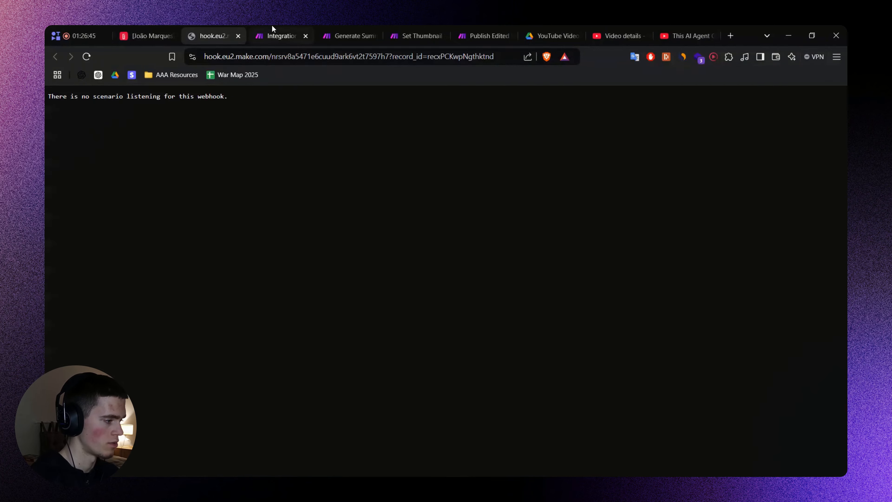
{"action": "left_click", "coordinate": [278, 28]}
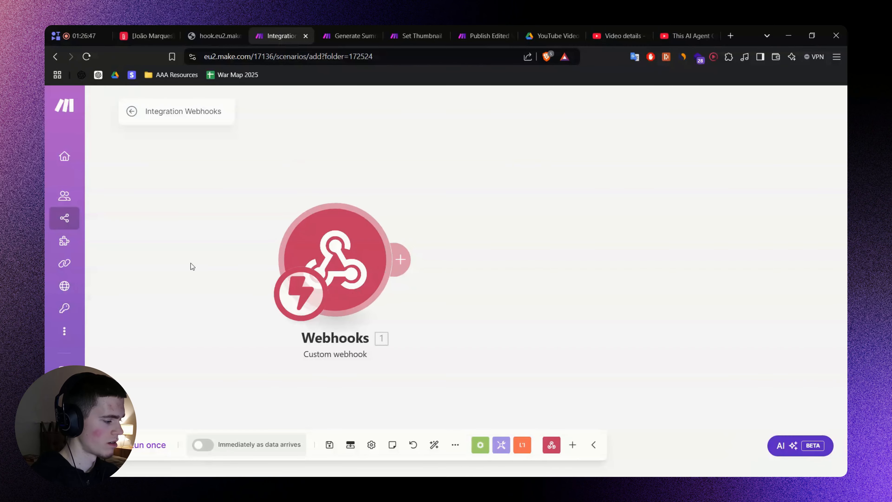
{"action": "left_click", "coordinate": [220, 29]}
{"action": "key", "text": "ctrl+w"}
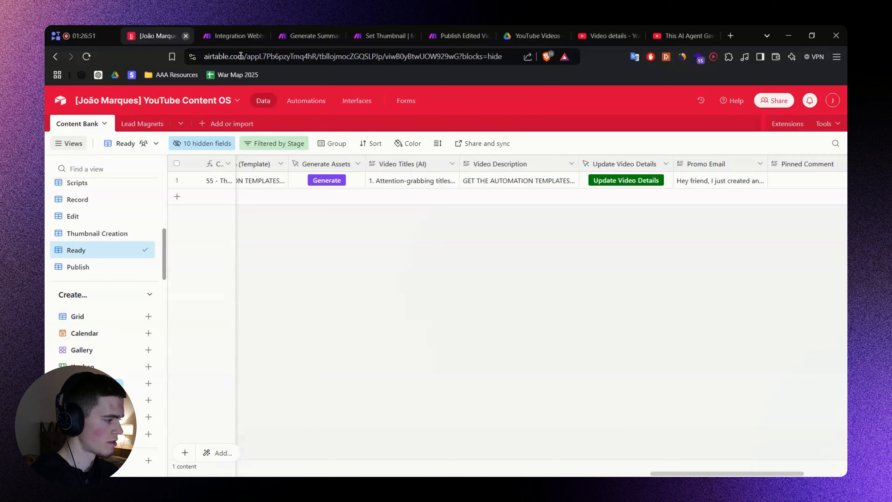
{"action": "left_click", "coordinate": [638, 180]}
{"action": "left_click", "coordinate": [278, 28]}
{"action": "left_click", "coordinate": [221, 27]}
{"action": "key", "text": "ctrl+w"}
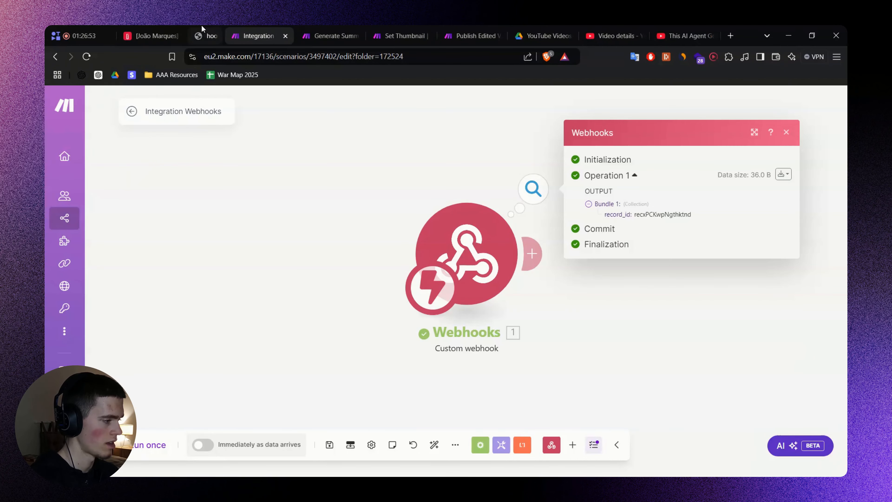
{"action": "left_click", "coordinate": [161, 28]}
Review the four-step Update Video Details flow in FigJam, then pan the Make canvas to make room.
{"action": "left_click", "coordinate": [248, 36]}
{"action": "key", "text": "alt+Tab"}
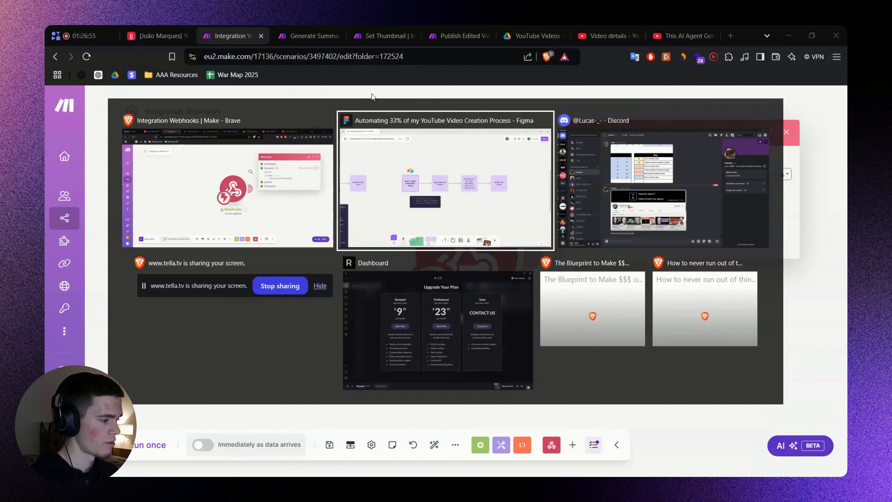
{"action": "scroll", "coordinate": [440, 246], "scroll_direction": "up", "scroll_amount": 1}
{"action": "left_click_drag", "start_coordinate": [573, 253], "coordinate": [503, 246]}
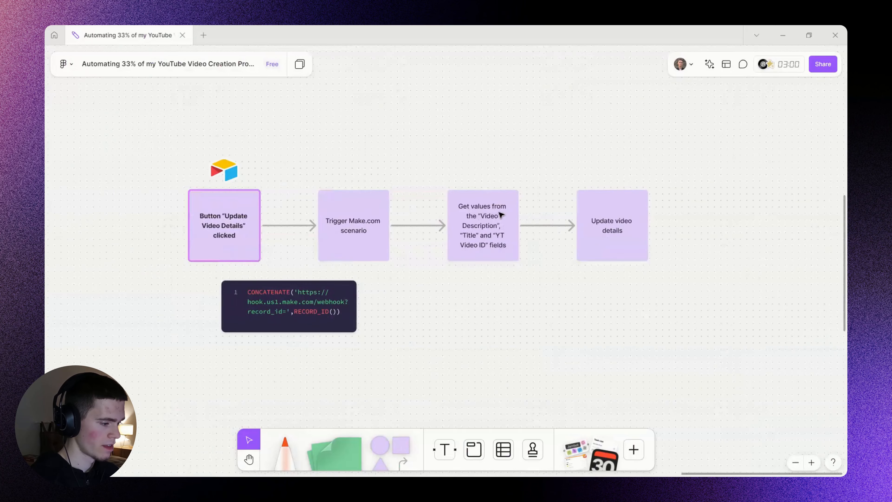
{"action": "scroll", "coordinate": [499, 214], "scroll_direction": "up", "scroll_amount": 1}
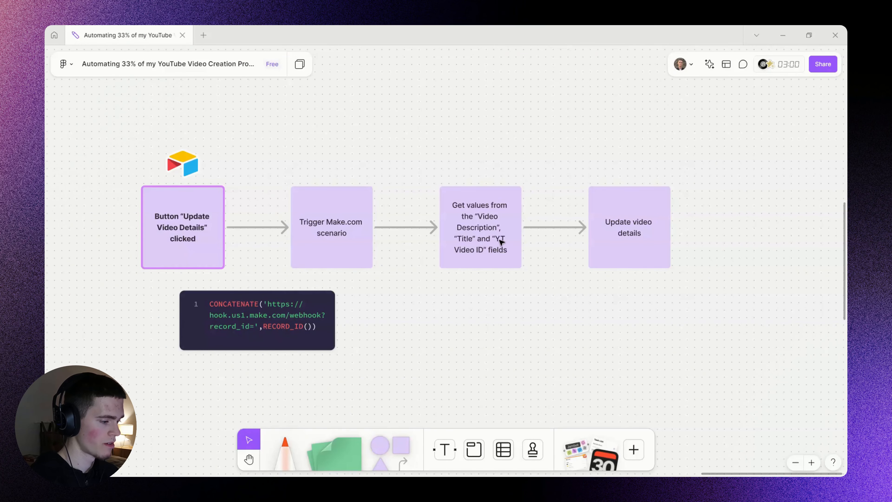
{"action": "left_click_drag", "start_coordinate": [554, 279], "coordinate": [538, 286]}
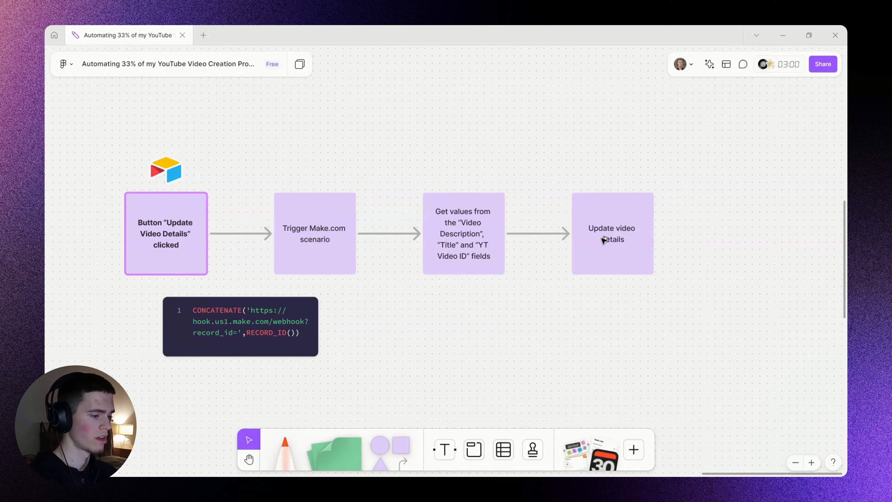
{"action": "key", "text": "alt+Tab"}
{"action": "left_click_drag", "start_coordinate": [628, 293], "coordinate": [433, 281]}
Add an Airtable Get a Record module that maps the webhook's record_id into Record ID.
{"action": "left_click", "coordinate": [345, 243]}
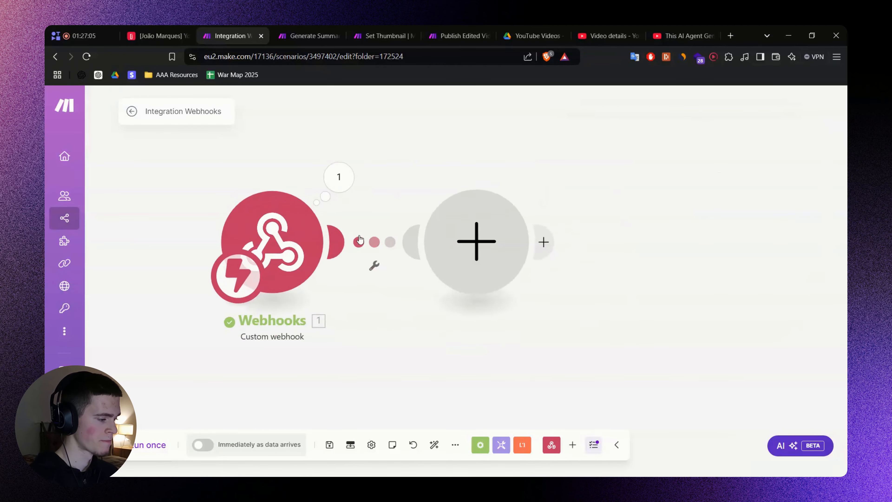
{"action": "type", "text": "G"}
{"action": "left_click", "coordinate": [598, 148]}
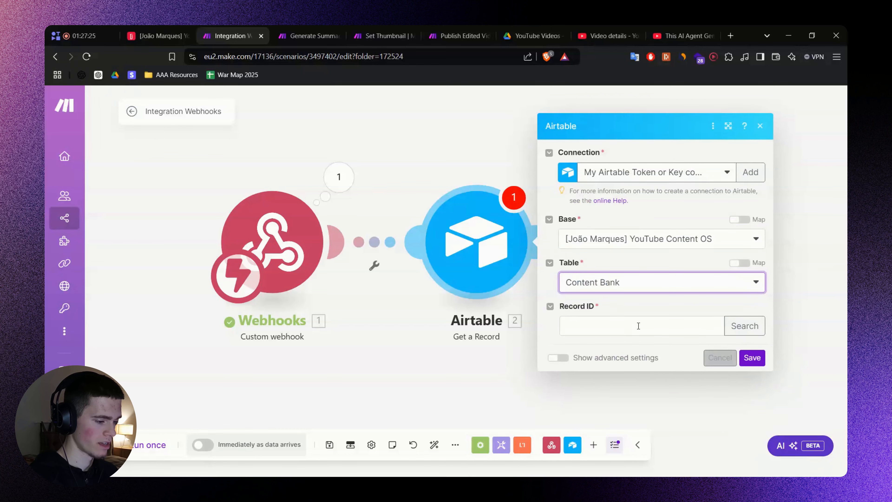
{"action": "left_click", "coordinate": [637, 326]}
{"action": "left_click", "coordinate": [398, 361]}
{"action": "left_click", "coordinate": [754, 360]}
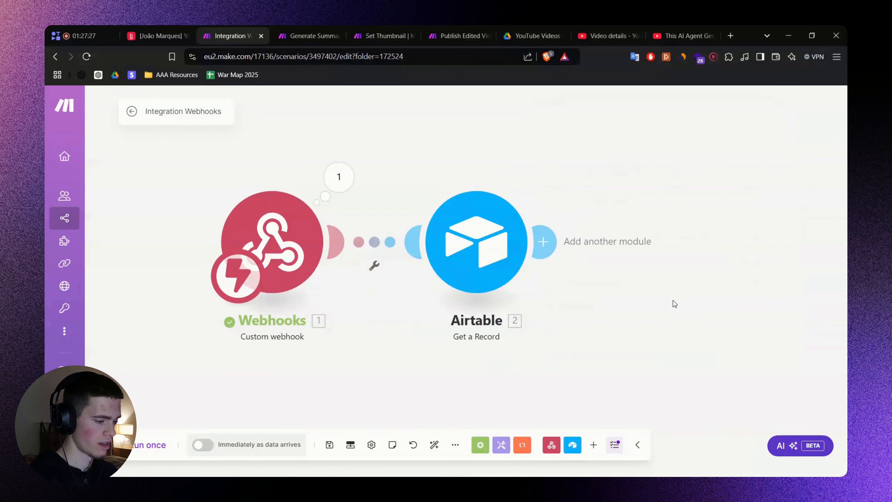
Add another module after Get a Record and list all YouTube modules.
{"action": "left_click_drag", "start_coordinate": [625, 295], "coordinate": [349, 299]}
{"action": "left_click", "coordinate": [270, 247]}
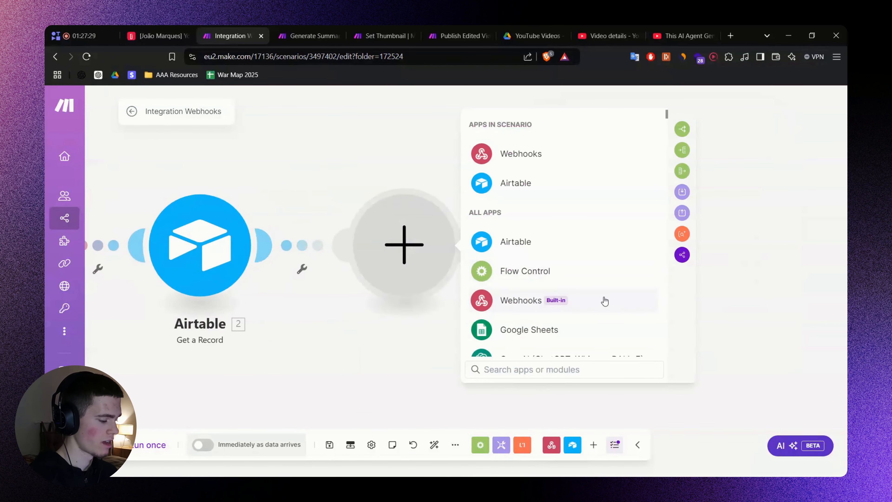
{"action": "type", "text": "YouTube"}
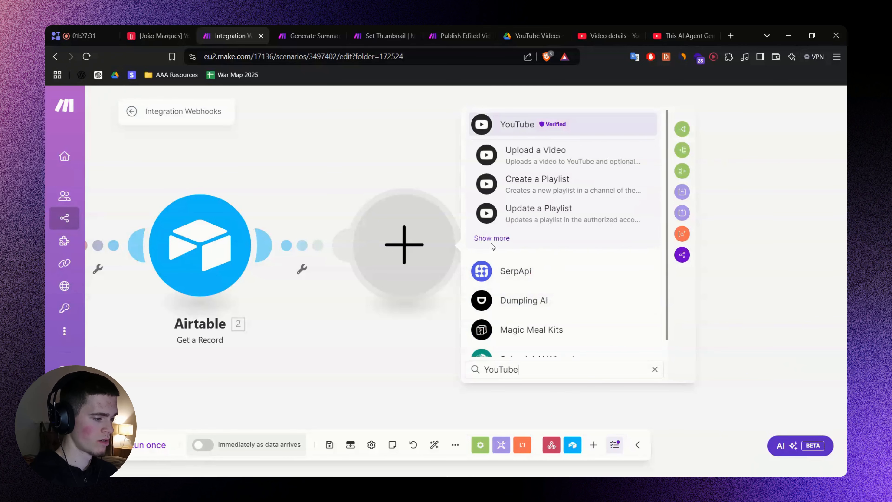
{"action": "left_click", "coordinate": [492, 244]}
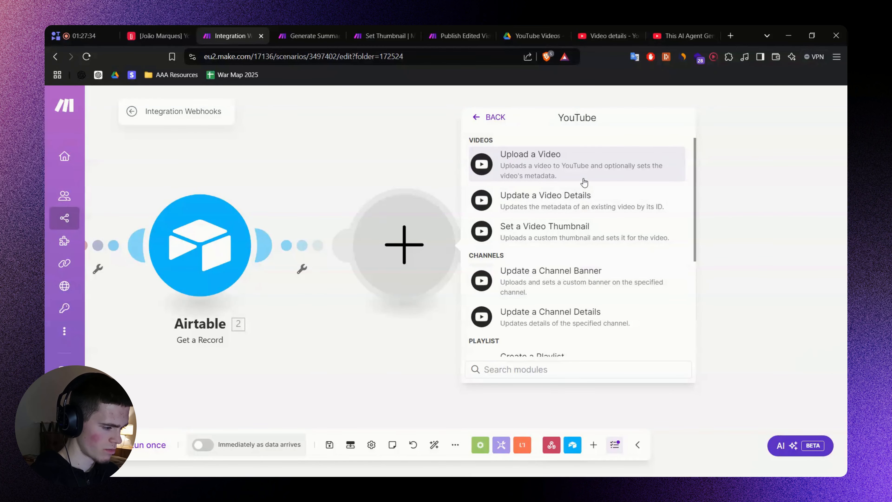
Add YouTube Update a Video Details and map Airtable's YT Video ID into Video ID.
{"action": "left_click", "coordinate": [576, 201]}
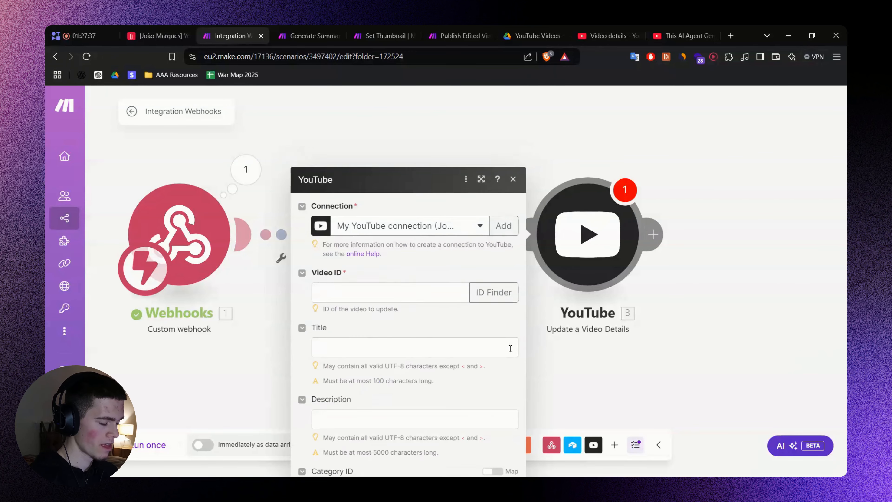
{"action": "left_click", "coordinate": [384, 216]}
{"action": "scroll", "coordinate": [531, 224], "scroll_direction": "down", "scroll_amount": 10}
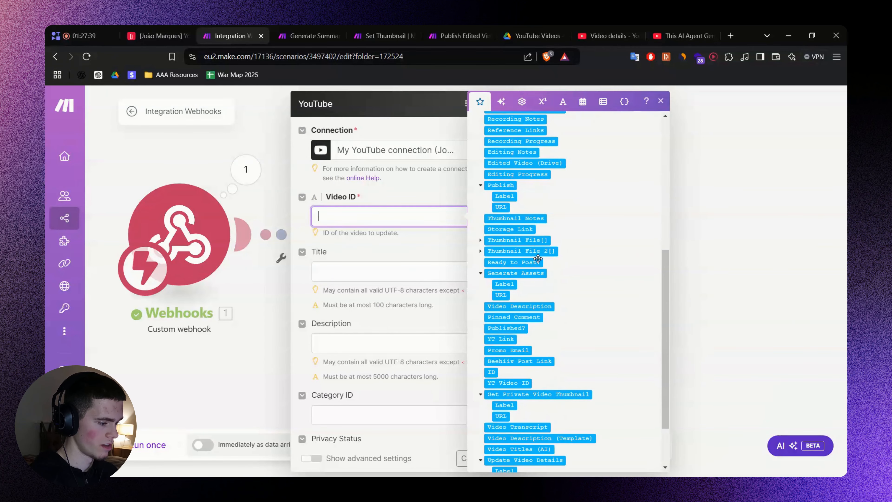
{"action": "scroll", "coordinate": [537, 341], "scroll_direction": "up", "scroll_amount": 15}
{"action": "left_click", "coordinate": [535, 131]}
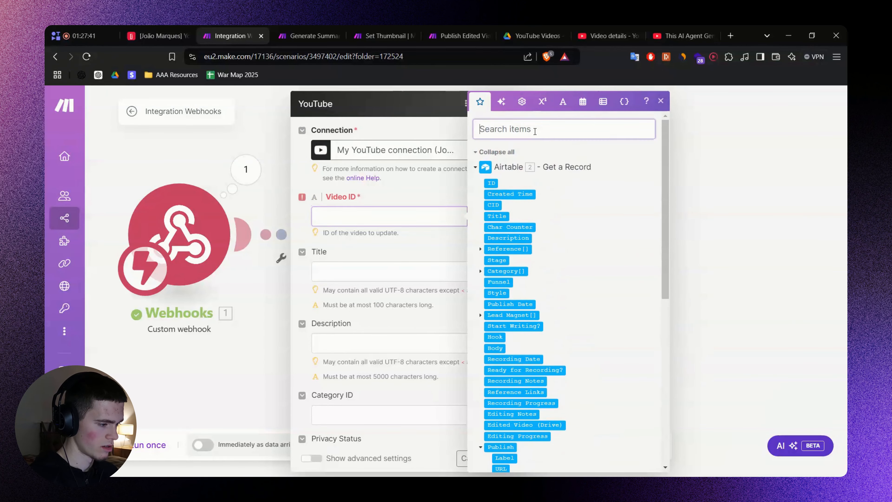
{"action": "type", "text": "Video Id"}
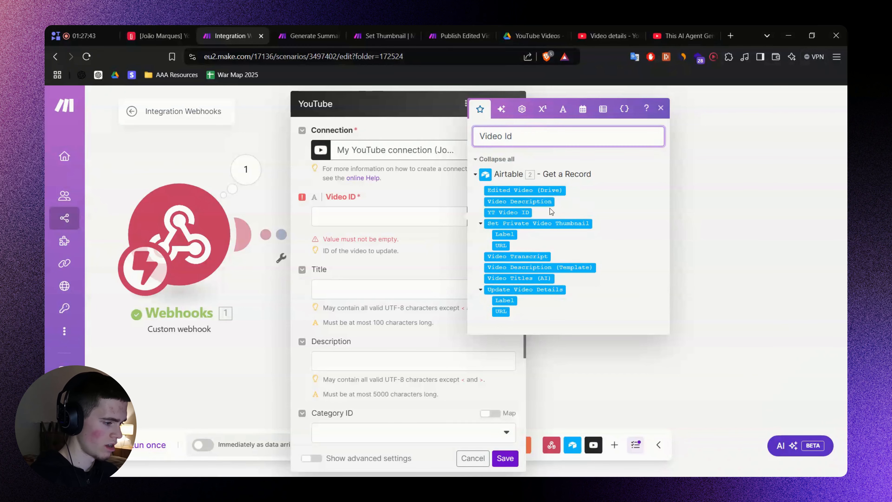
{"action": "left_click", "coordinate": [525, 212]}
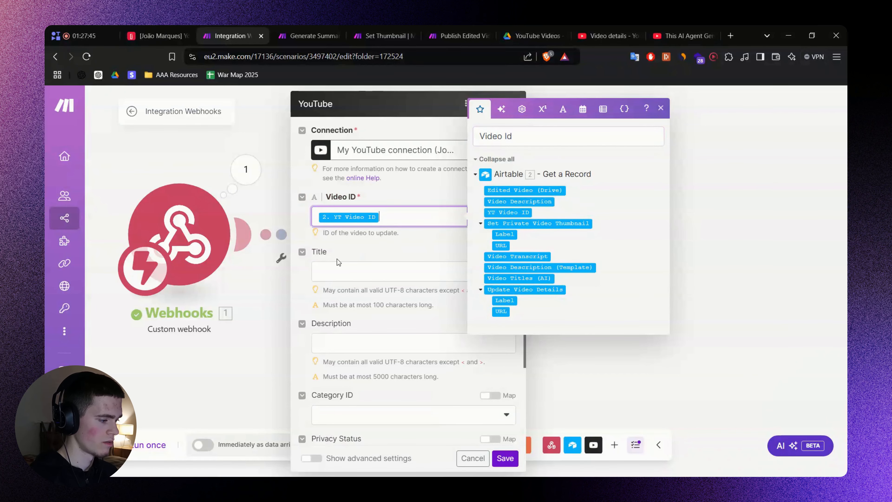
Map the record's Title into Title and Video Description into Description.
{"action": "left_click", "coordinate": [662, 262]}
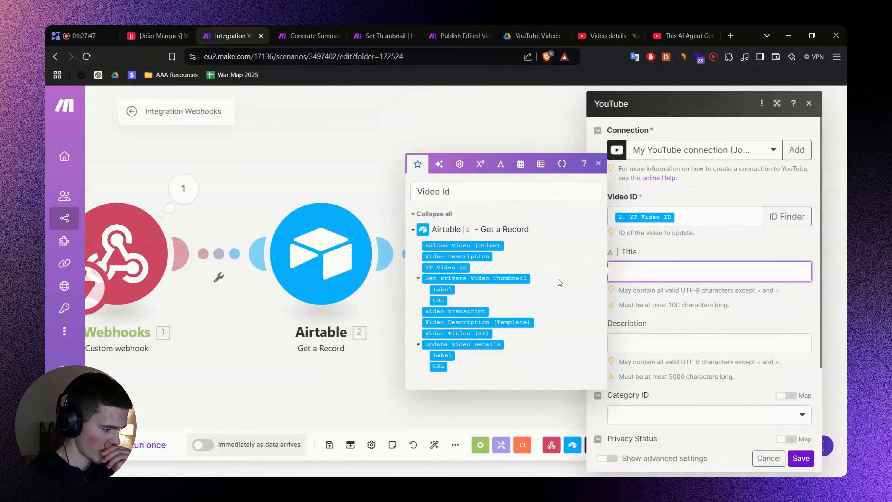
{"action": "triple_click", "coordinate": [457, 193]}
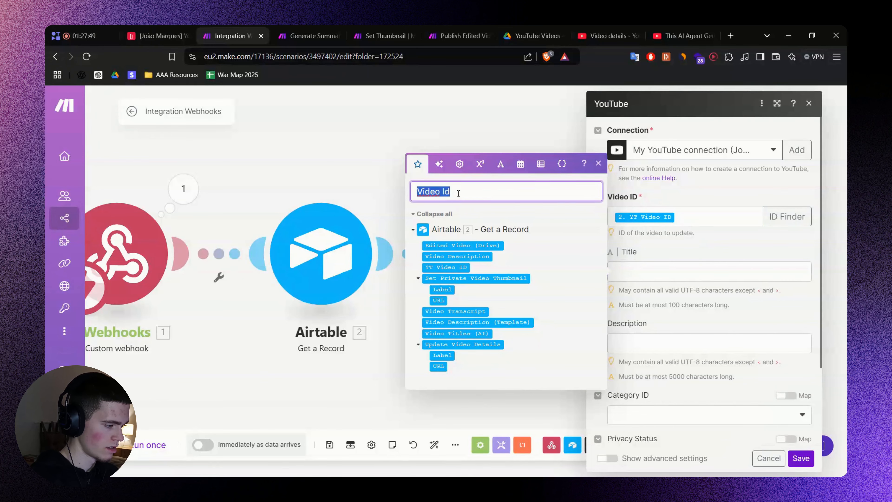
{"action": "type", "text": "Title"}
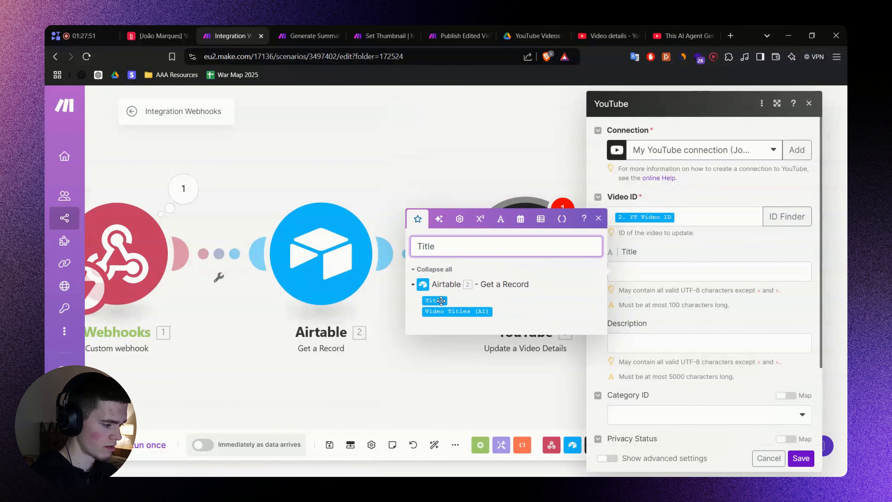
{"action": "left_click", "coordinate": [442, 301]}
{"action": "left_click", "coordinate": [677, 335]}
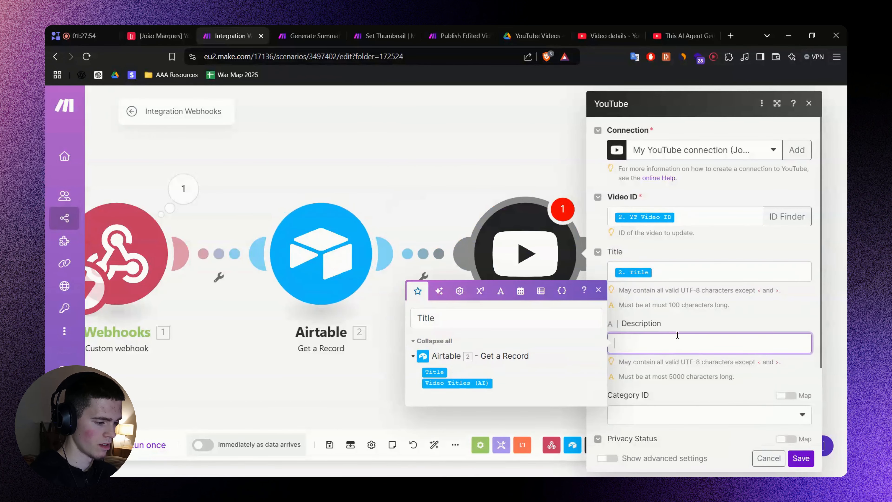
{"action": "scroll", "coordinate": [677, 335], "scroll_direction": "down", "scroll_amount": 3}
{"action": "triple_click", "coordinate": [446, 266]}
{"action": "type", "text": "D"}
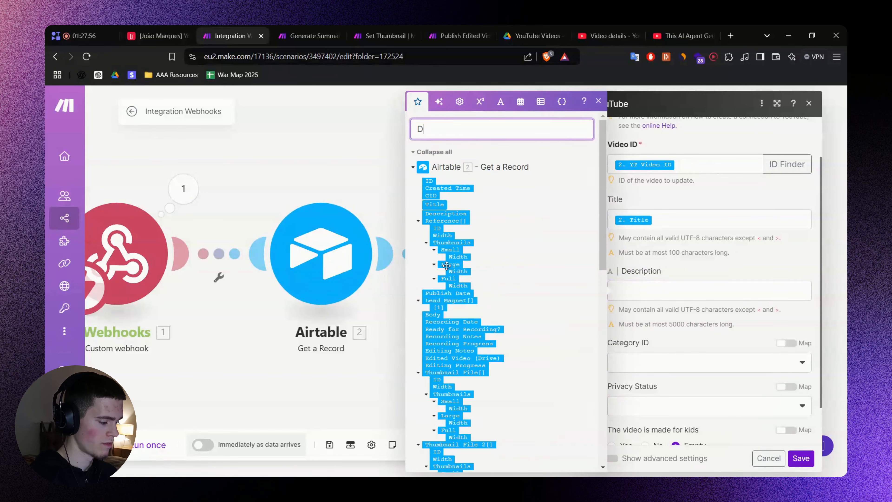
{"action": "type", "text": "escari"}
{"action": "type", "text": "Descr"}
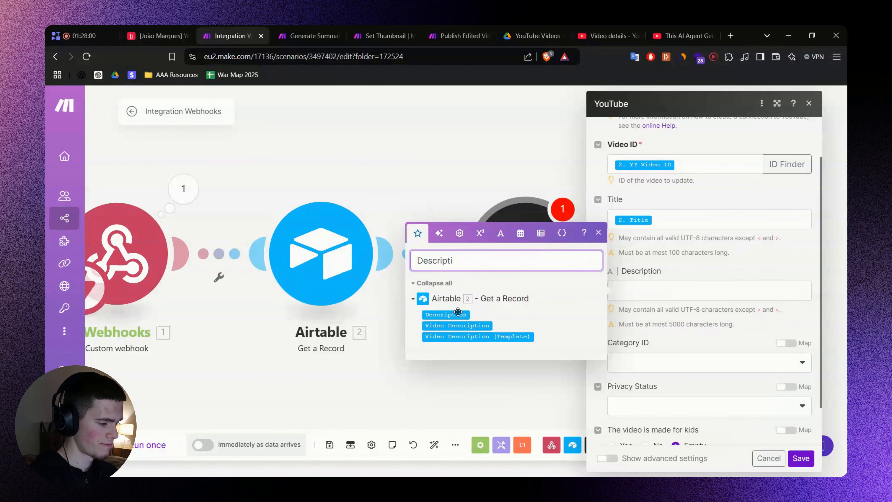
{"action": "left_click", "coordinate": [460, 326]}
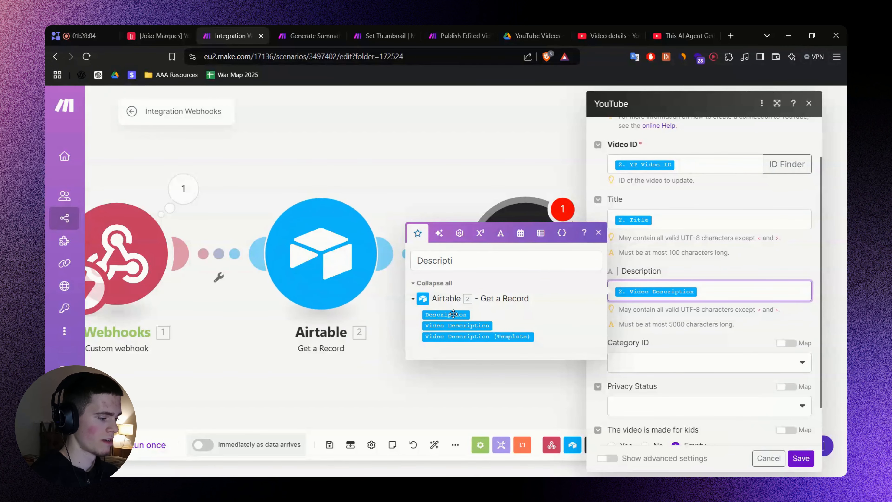
Scroll across the Airtable record to check Video Titles (AI) and Video Description columns.
{"action": "left_click", "coordinate": [168, 41]}
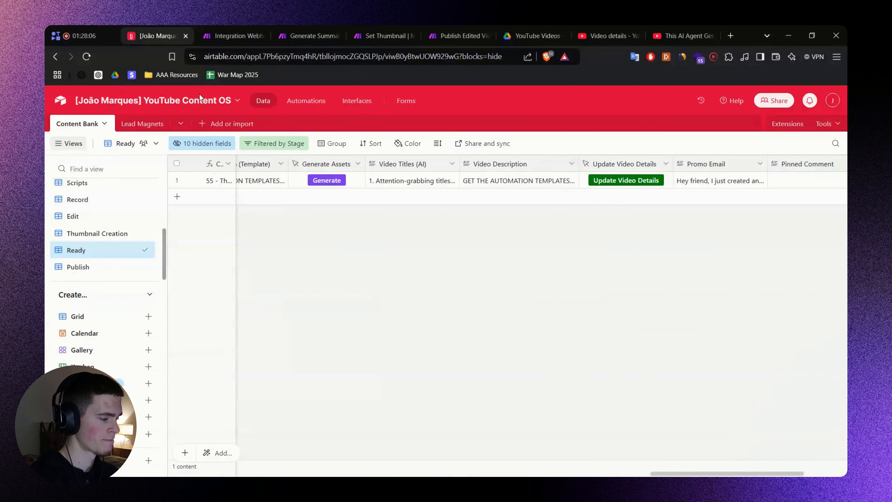
{"action": "scroll", "coordinate": [367, 444], "scroll_direction": "left", "scroll_amount": 10}
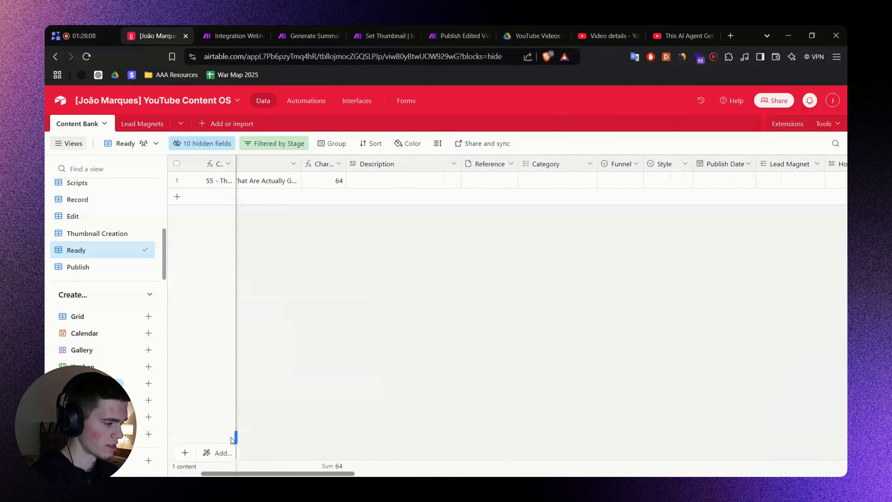
{"action": "scroll", "coordinate": [232, 440], "scroll_direction": "right", "scroll_amount": 4}
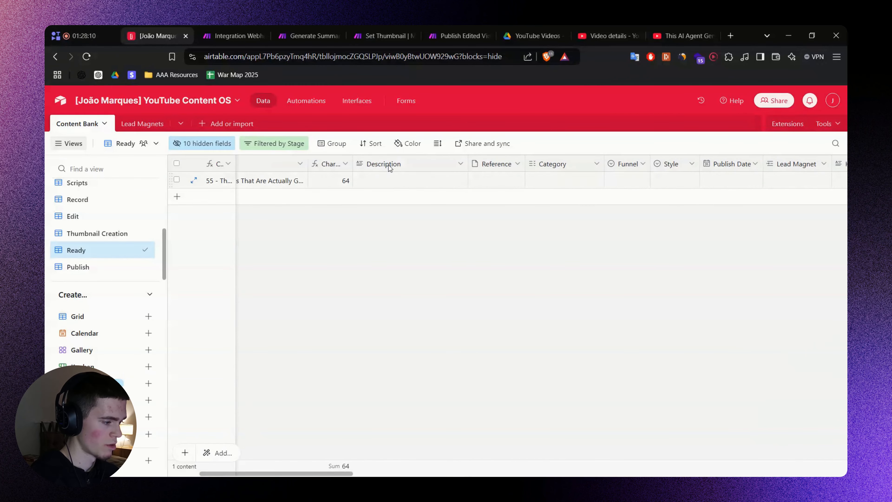
{"action": "scroll", "coordinate": [327, 461], "scroll_direction": "right", "scroll_amount": 12}
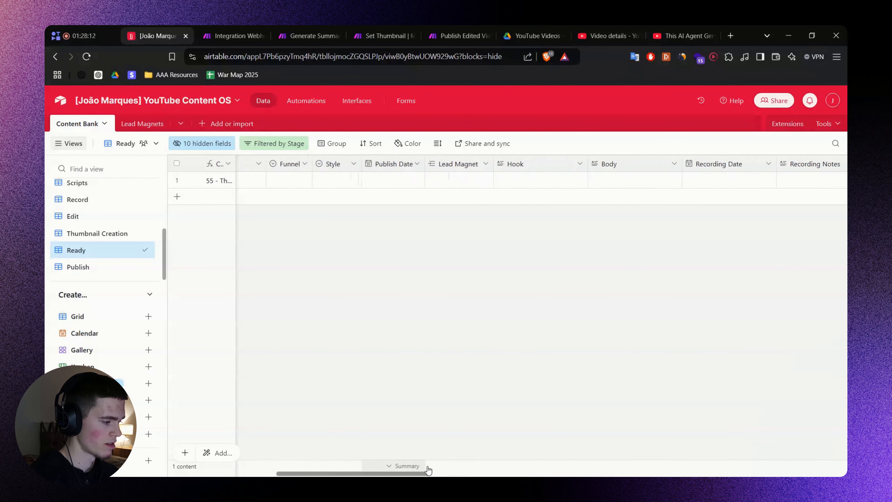
{"action": "scroll", "coordinate": [751, 451], "scroll_direction": "right", "scroll_amount": 6}
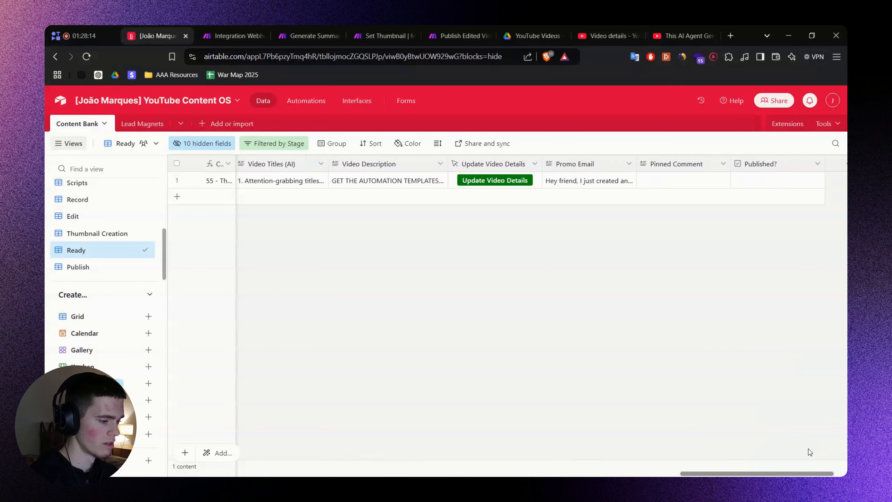
Review the YouTube step's Description mapping and Category ID options without changing them.
{"action": "left_click", "coordinate": [228, 26]}
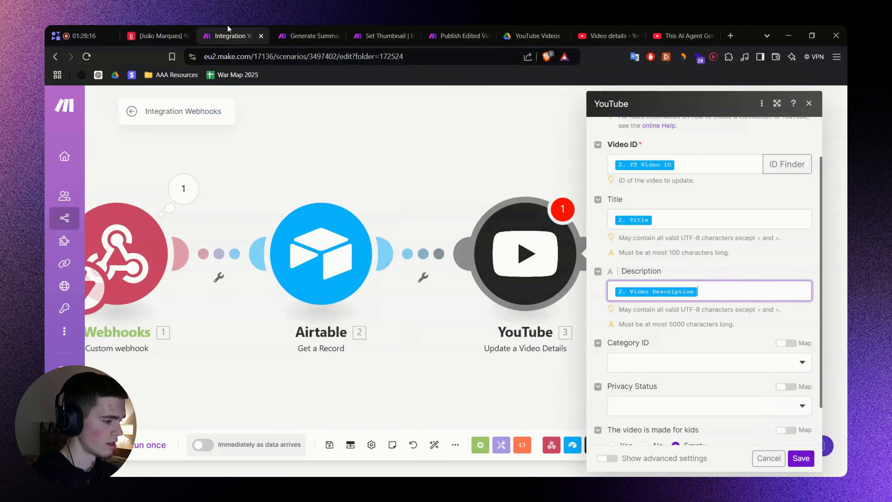
{"action": "left_click", "coordinate": [725, 293]}
{"action": "left_click", "coordinate": [684, 314]}
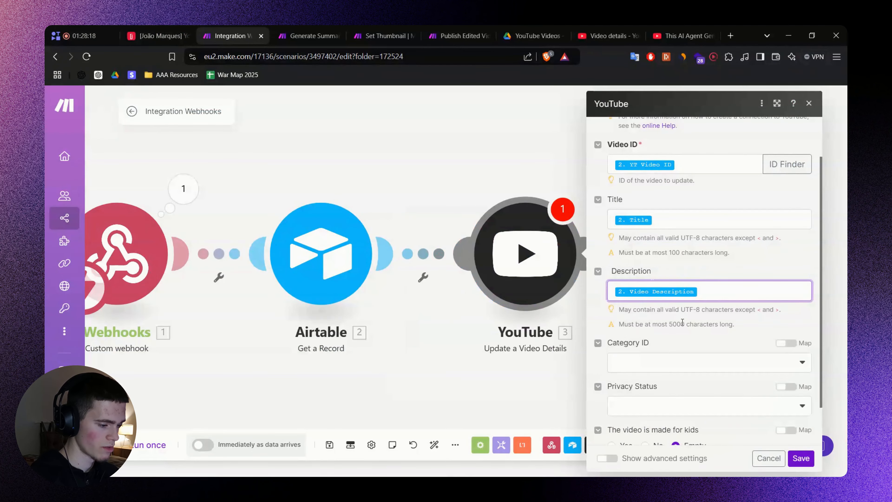
{"action": "scroll", "coordinate": [684, 311], "scroll_direction": "down", "scroll_amount": 2}
{"action": "left_click", "coordinate": [683, 309]}
{"action": "left_click", "coordinate": [678, 291]}
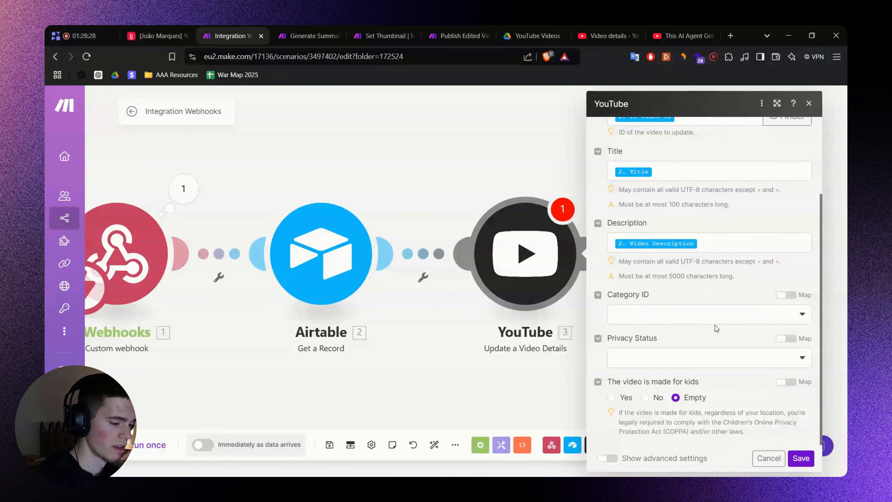
{"action": "scroll", "coordinate": [716, 328], "scroll_direction": "up", "scroll_amount": 3}
Save the YouTube step and the three-module scenario, then return to Airtable.
{"action": "left_click", "coordinate": [801, 458]}
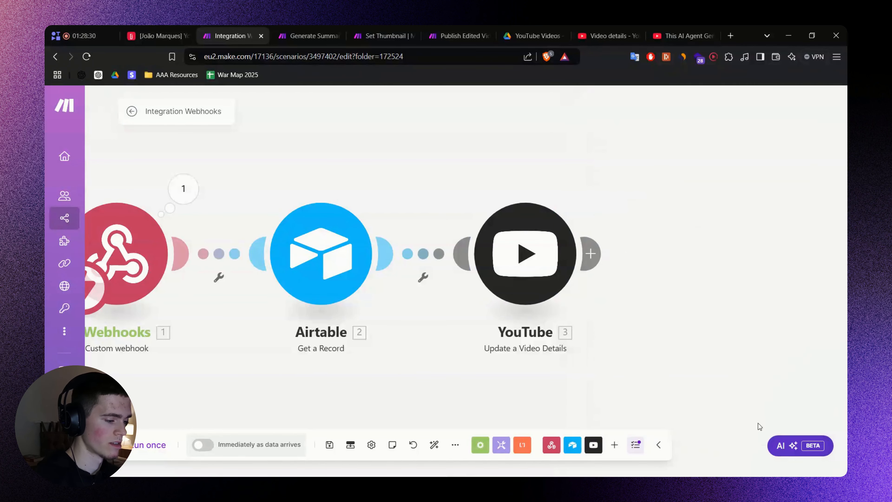
{"action": "key", "text": "ctrl+s"}
{"action": "left_click_drag", "start_coordinate": [398, 151], "coordinate": [444, 160]}
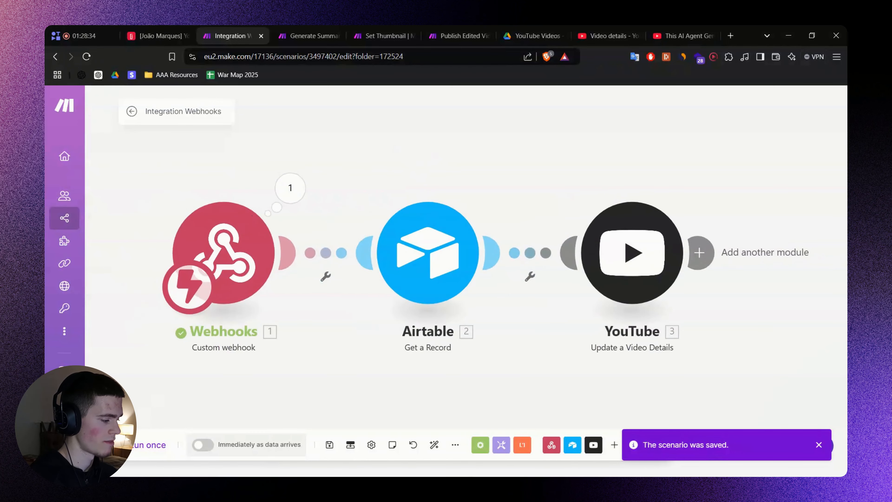
{"action": "left_click", "coordinate": [159, 36]}
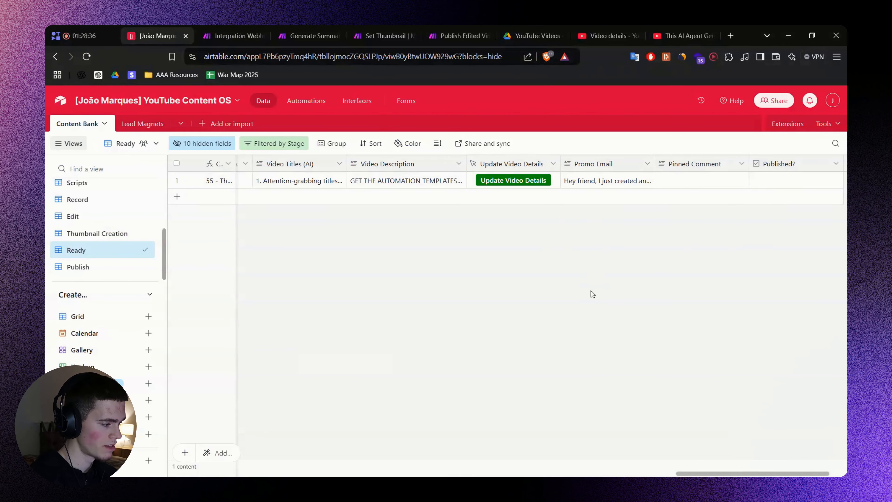
Unhide the YT Video ID field in the Ready view.
{"action": "scroll", "coordinate": [748, 472], "scroll_direction": "right", "scroll_amount": 3}
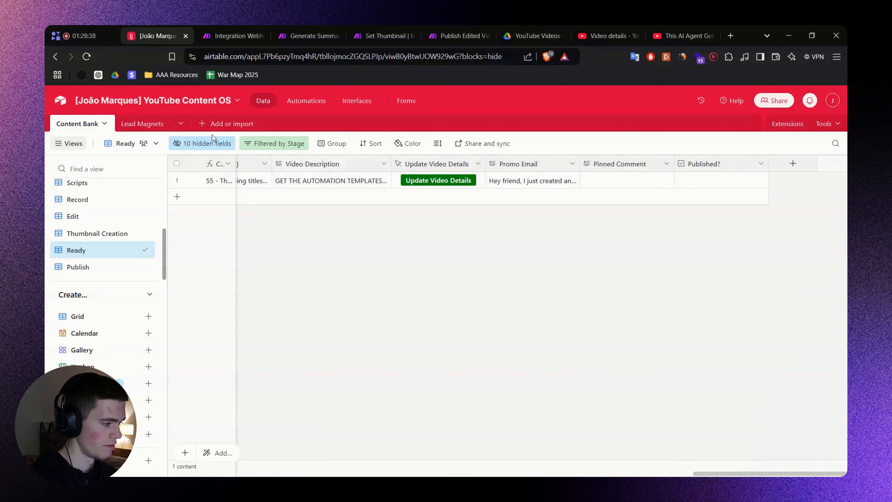
{"action": "left_click", "coordinate": [203, 143]}
{"action": "scroll", "coordinate": [238, 333], "scroll_direction": "down", "scroll_amount": 5}
{"action": "left_click", "coordinate": [235, 343]}
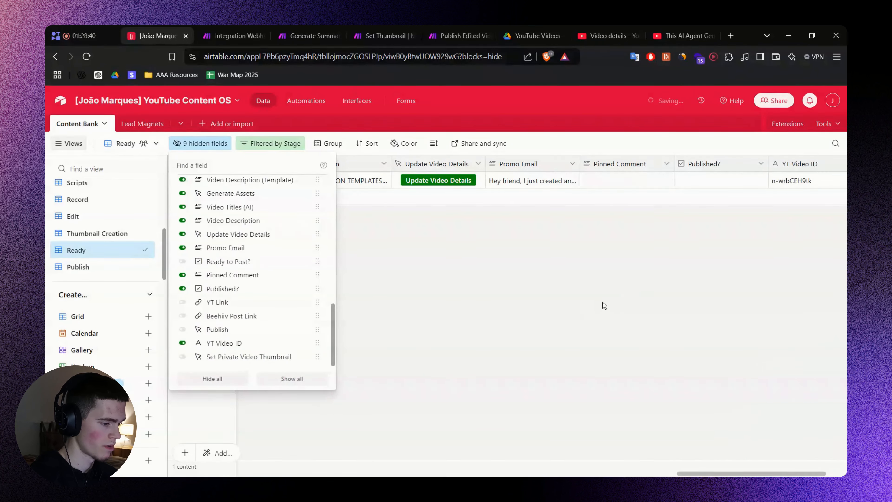
{"action": "left_click", "coordinate": [557, 261]}
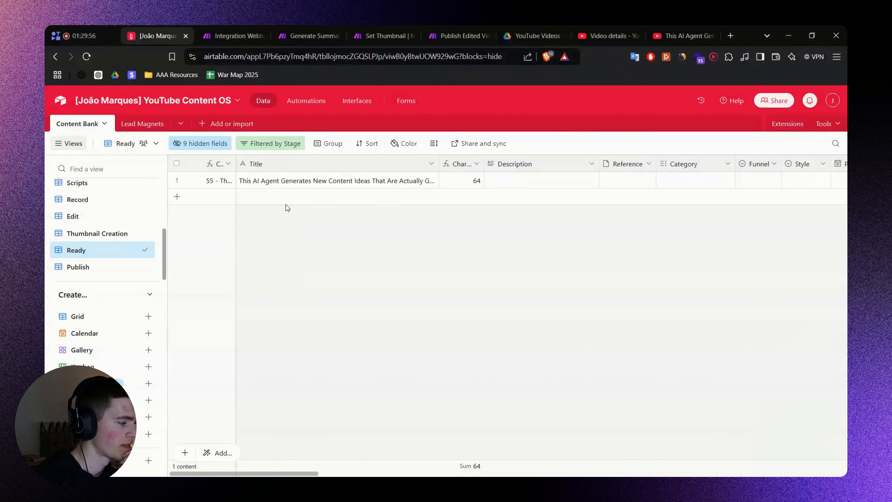
Compare the Stage filters of the Record, Edit and Thumbnail Creation views.
{"action": "left_click", "coordinate": [99, 233]}
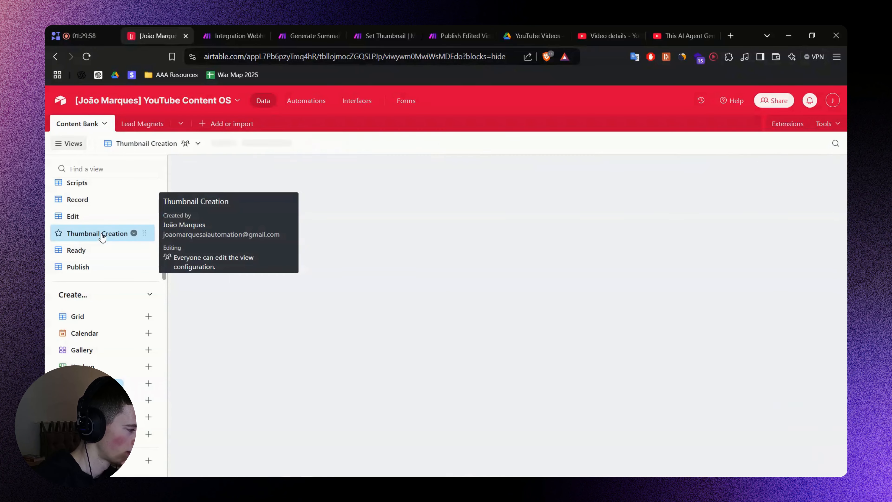
{"action": "left_click", "coordinate": [88, 199]}
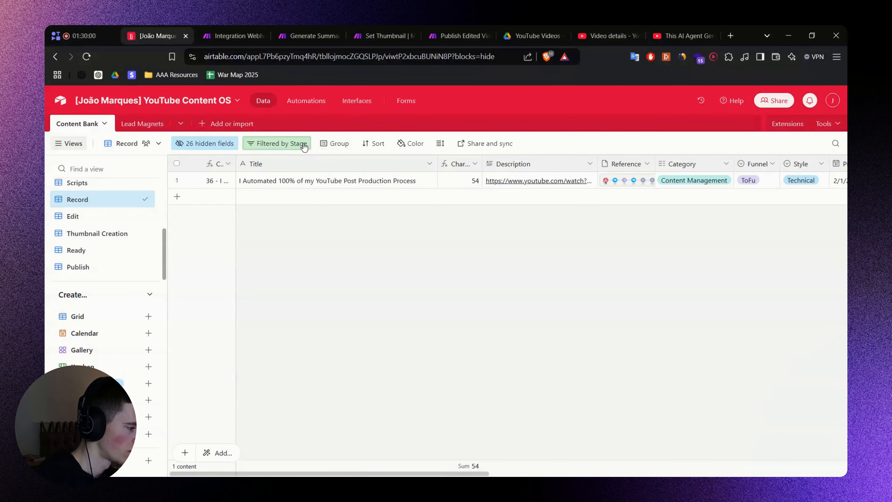
{"action": "left_click", "coordinate": [278, 143]}
{"action": "left_click", "coordinate": [77, 216]}
{"action": "left_click", "coordinate": [267, 144]}
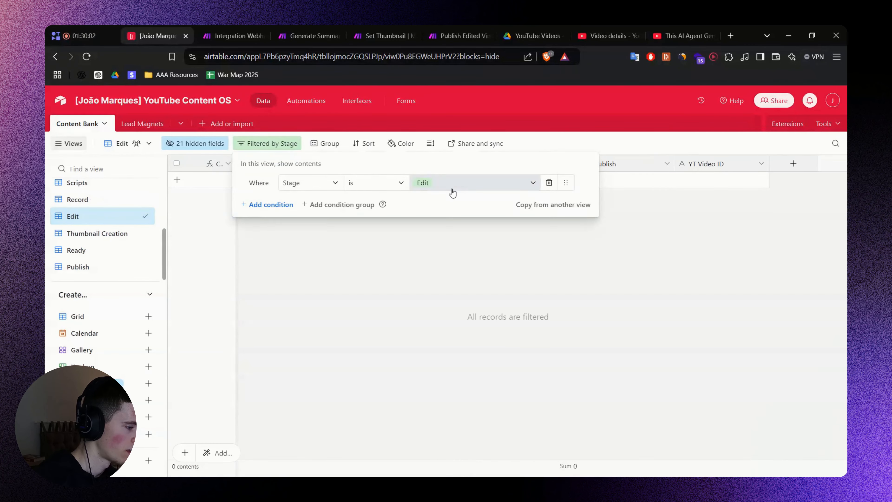
{"action": "left_click", "coordinate": [88, 233]}
{"action": "left_click", "coordinate": [316, 144]}
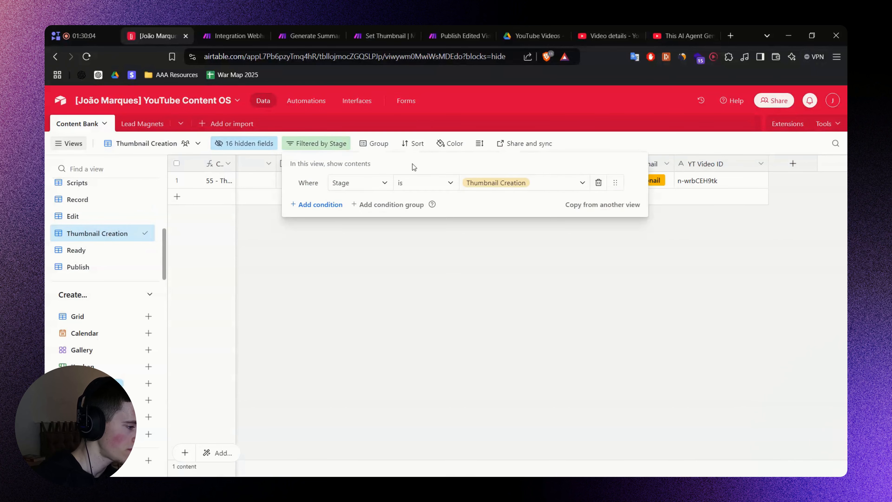
Change the Ready view's filter from Thumbnail Creation to Stage is Ready.
{"action": "left_click", "coordinate": [131, 250]}
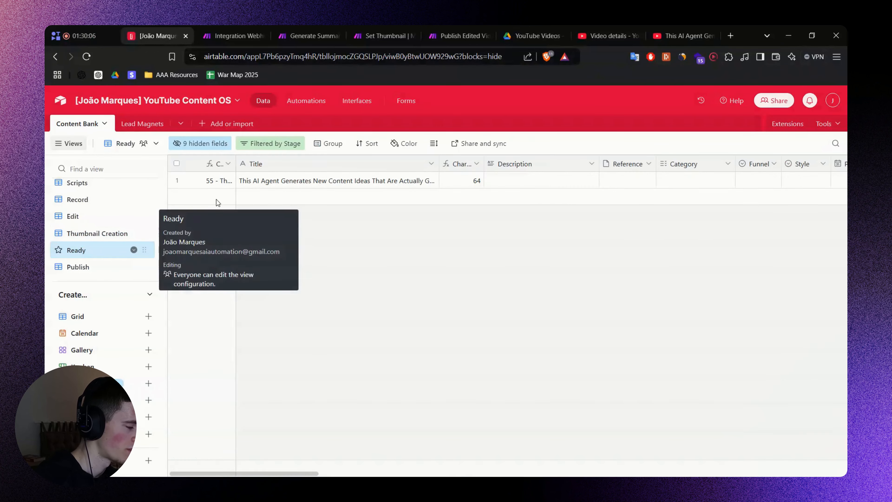
{"action": "left_click", "coordinate": [260, 144]}
{"action": "left_click", "coordinate": [459, 182]}
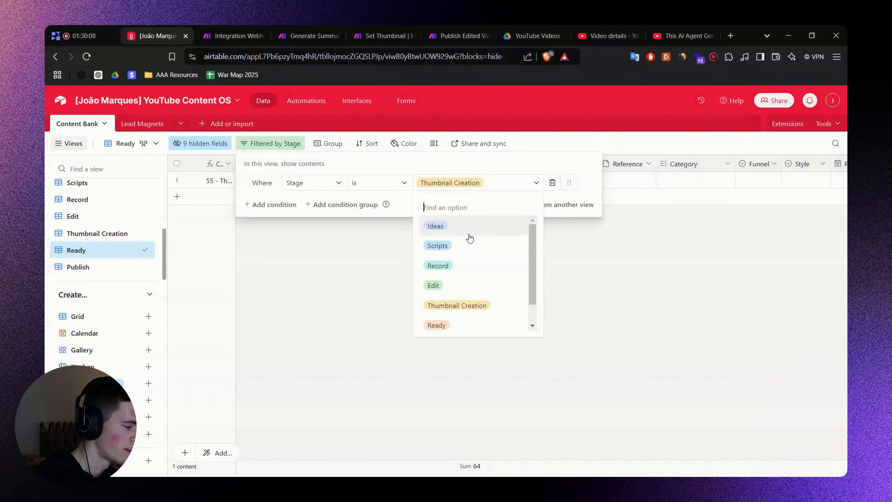
{"action": "scroll", "coordinate": [468, 239], "scroll_direction": "down", "scroll_amount": 2}
{"action": "left_click", "coordinate": [454, 300]}
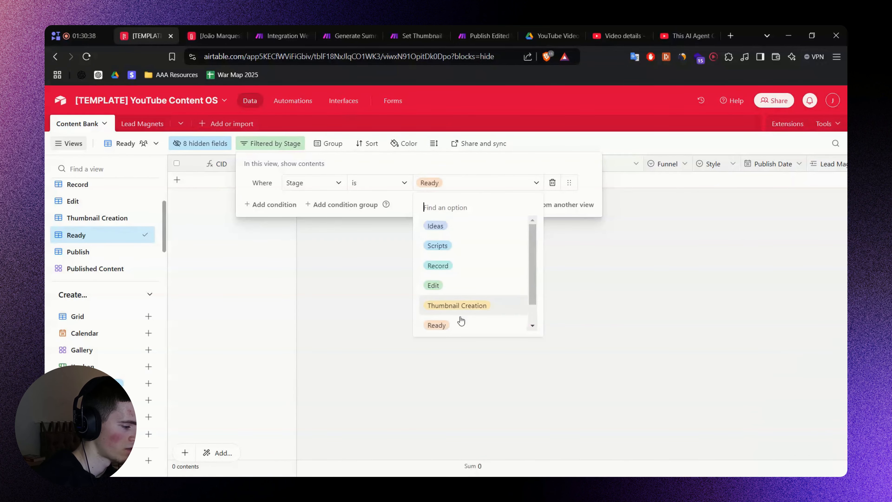
Check the template base's Thumbnail Creation filter, then close the template tab.
{"action": "left_click", "coordinate": [112, 215]}
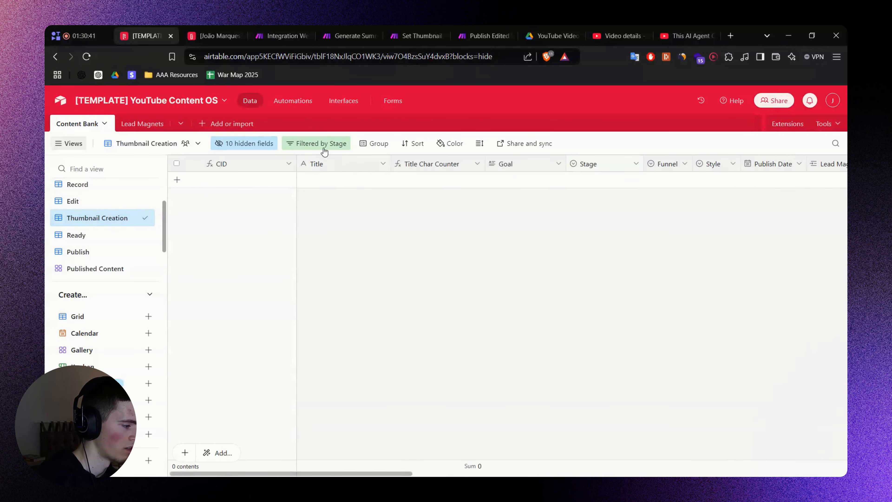
{"action": "left_click", "coordinate": [324, 148]}
{"action": "left_click", "coordinate": [238, 149]}
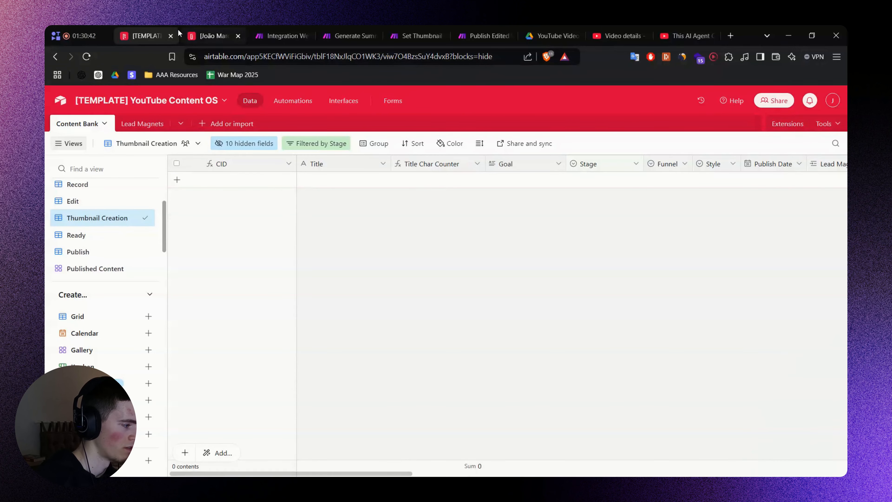
{"action": "left_click", "coordinate": [171, 36]}
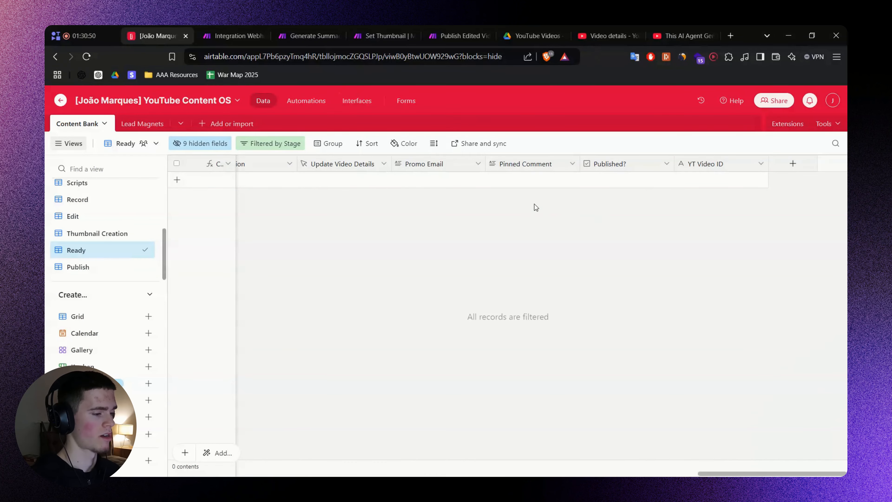
Bring record 56 into the Ready view and select its YT Video ID cell.
{"action": "left_click", "coordinate": [521, 186]}
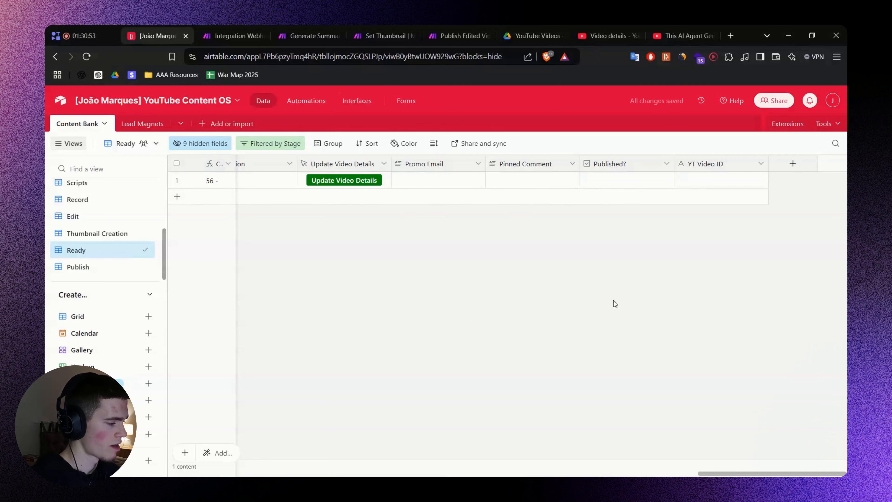
{"action": "left_click_drag", "start_coordinate": [737, 471], "coordinate": [356, 427]}
{"action": "scroll", "coordinate": [626, 426], "scroll_direction": "right", "scroll_amount": 10}
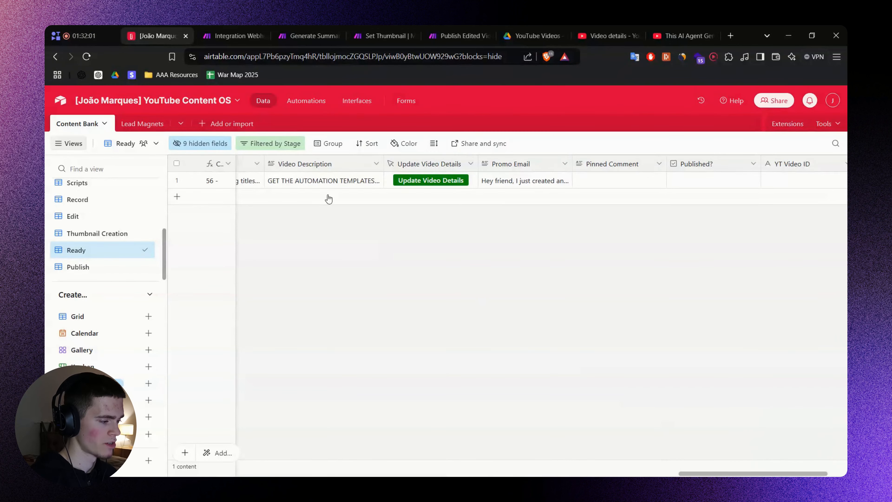
{"action": "left_click_drag", "start_coordinate": [734, 474], "coordinate": [699, 442]}
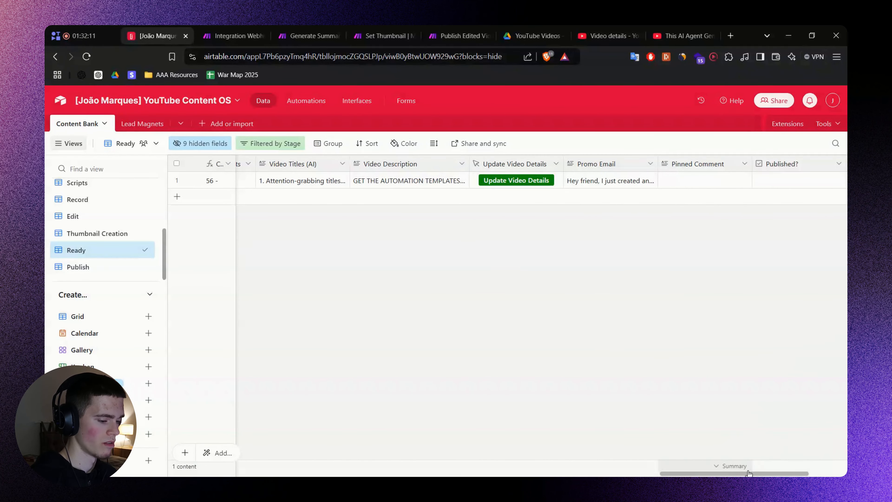
{"action": "left_click_drag", "start_coordinate": [767, 463], "coordinate": [830, 464]}
{"action": "left_click", "coordinate": [721, 181]}
Close the YouTube watch tab and select the video ID in the Studio page address.
{"action": "left_click", "coordinate": [672, 32]}
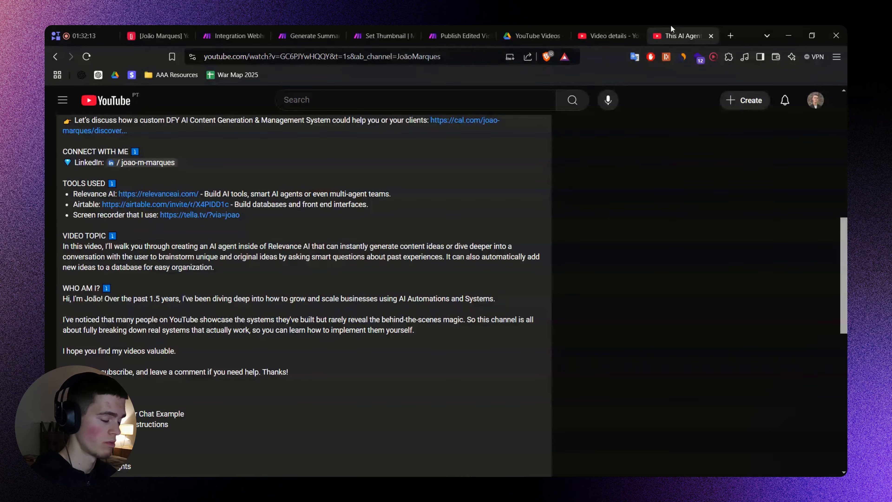
{"action": "key", "text": "ctrl+w"}
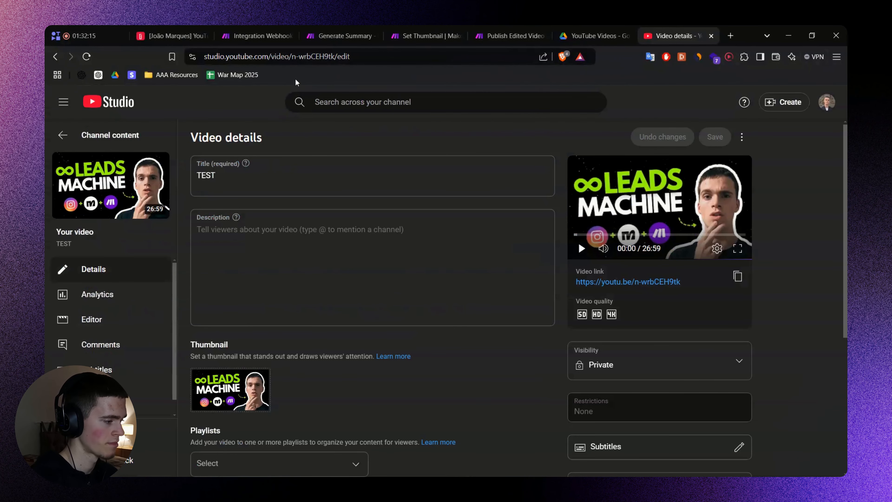
{"action": "left_click", "coordinate": [311, 56]}
{"action": "left_click_drag", "start_coordinate": [315, 56], "coordinate": [360, 56]}
{"action": "key", "text": "ctrl+c"}
Paste video ID n-wrbCEH9tk into the Airtable record's YT Video ID field.
{"action": "left_click", "coordinate": [290, 135]}
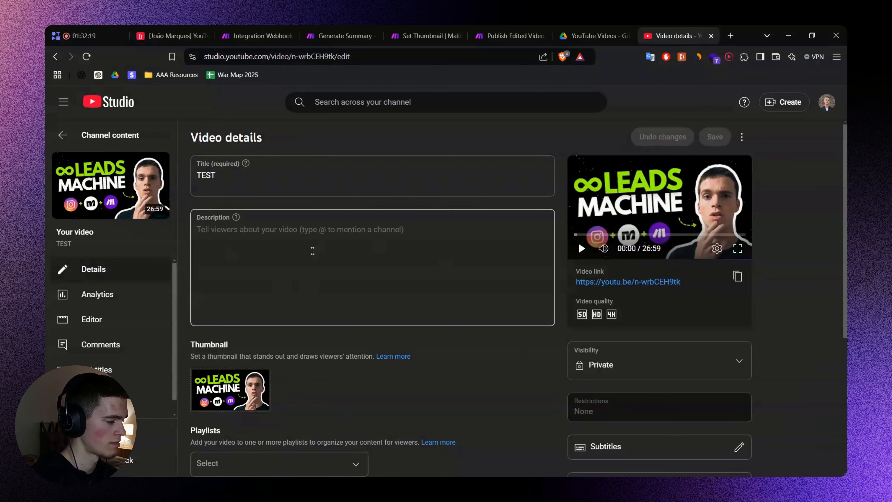
{"action": "left_click", "coordinate": [165, 31]}
{"action": "key", "text": "ctrl+v"}
{"action": "left_click", "coordinate": [701, 264]}
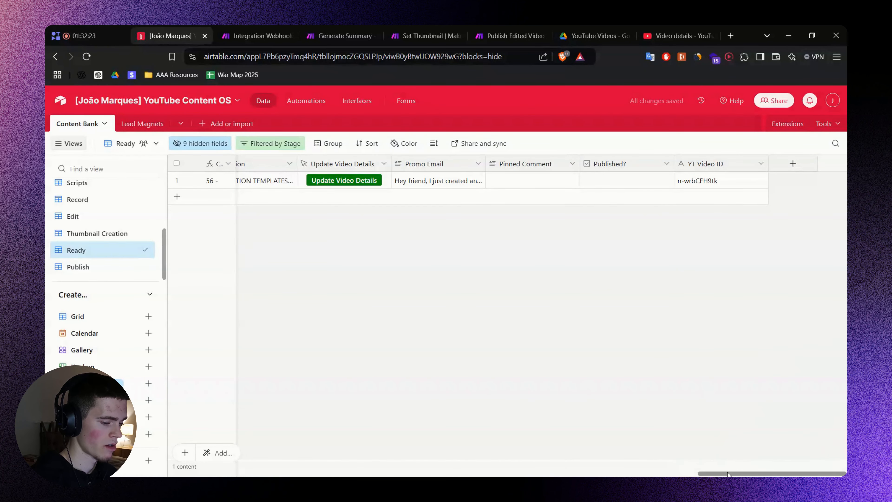
{"action": "left_click_drag", "start_coordinate": [730, 473], "coordinate": [686, 473]}
Confirm Make is waiting for data and Studio's description is still empty.
{"action": "left_click", "coordinate": [248, 30]}
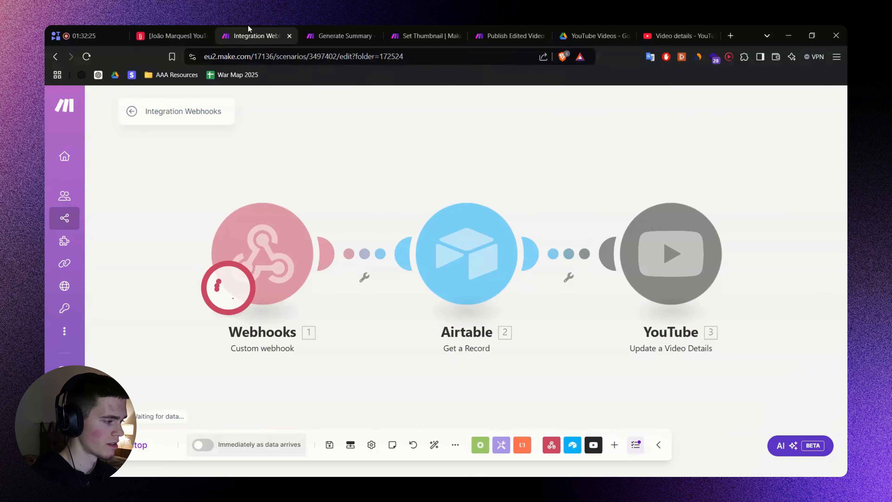
{"action": "left_click", "coordinate": [172, 34]}
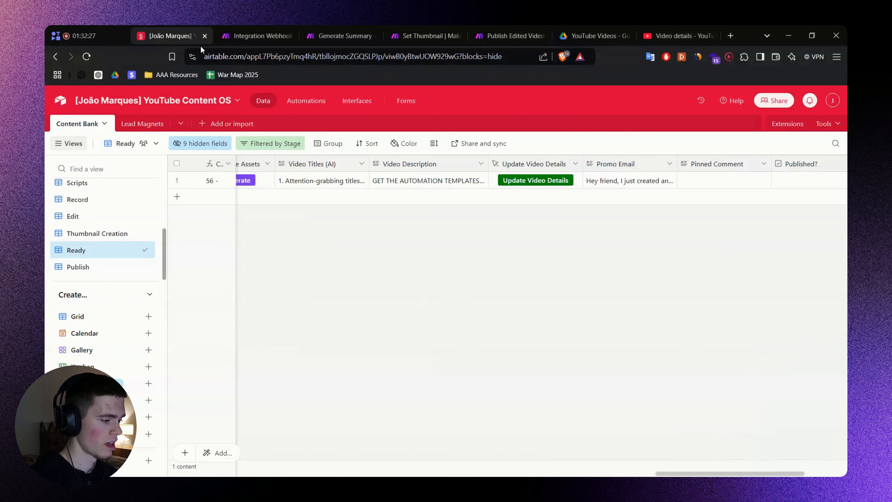
{"action": "left_click", "coordinate": [678, 35]}
{"action": "left_click", "coordinate": [355, 257]}
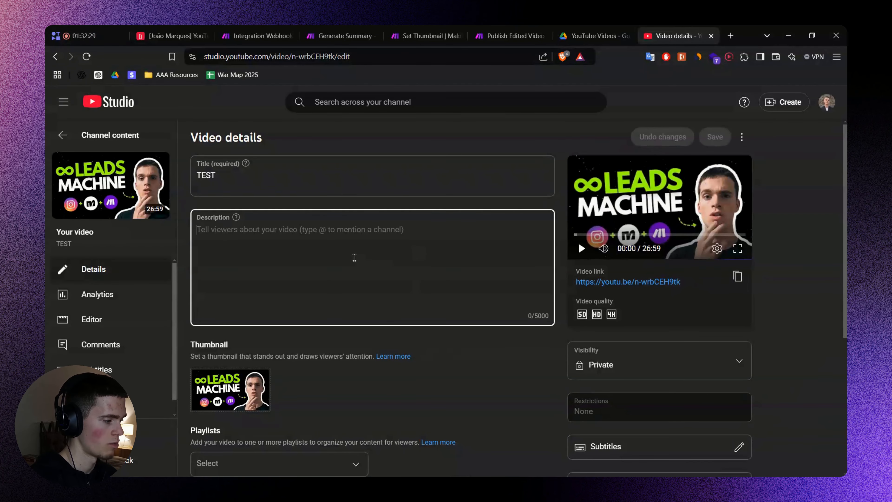
{"action": "left_click", "coordinate": [309, 177]}
{"action": "scroll", "coordinate": [342, 283], "scroll_direction": "down", "scroll_amount": 5}
{"action": "scroll", "coordinate": [343, 283], "scroll_direction": "up", "scroll_amount": 4}
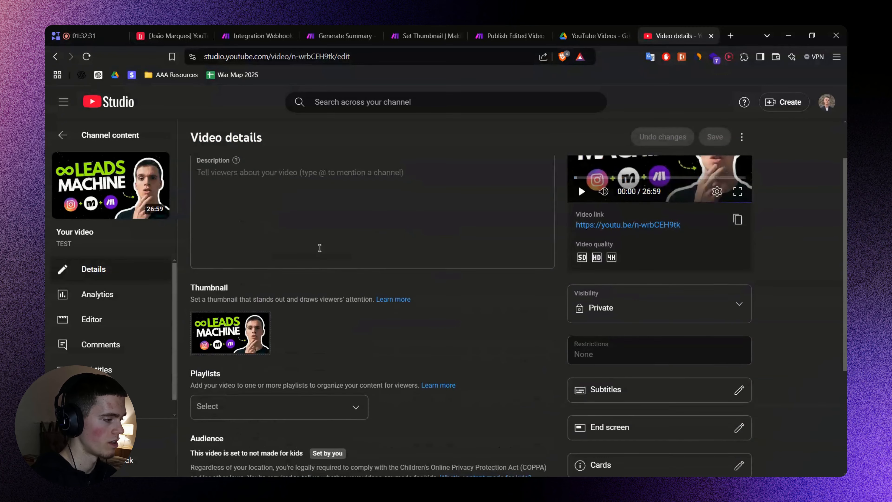
{"action": "left_click", "coordinate": [191, 33]}
Run Update Video Details on record 56, check the YouTube module output, and reload Studio.
{"action": "left_click", "coordinate": [515, 186]}
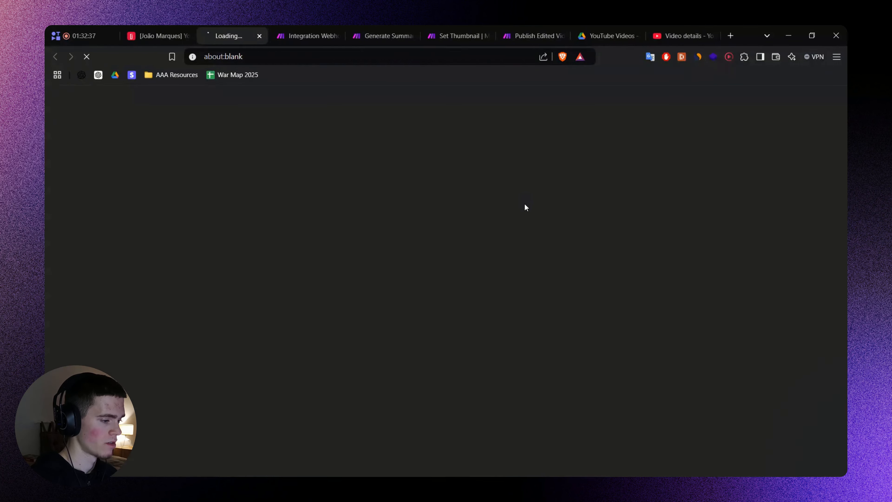
{"action": "key", "text": "ctrl+w"}
{"action": "left_click", "coordinate": [242, 29]}
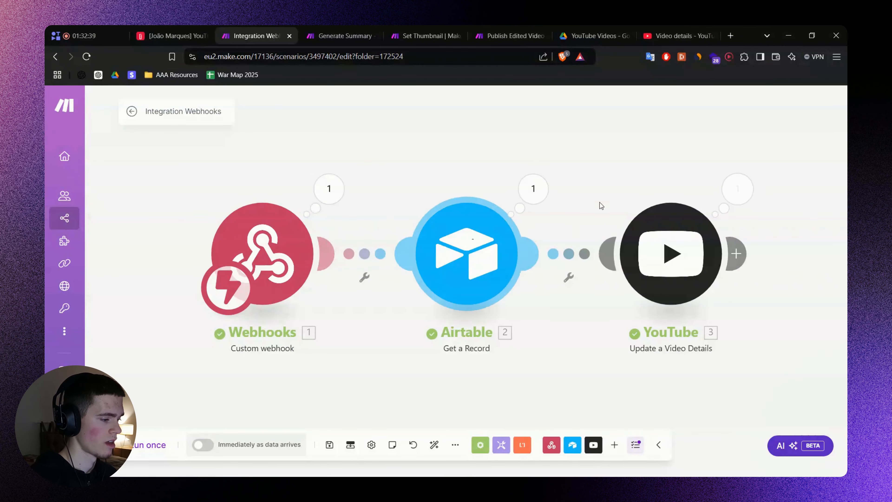
{"action": "left_click", "coordinate": [669, 35]}
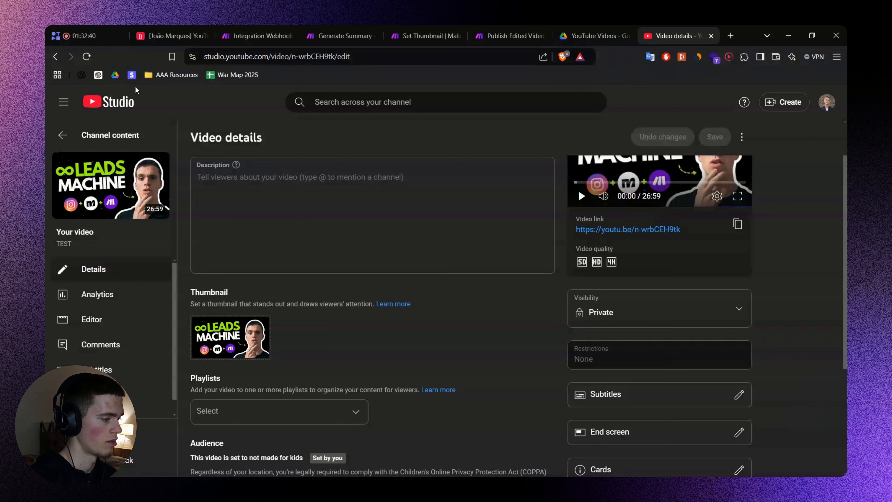
{"action": "left_click", "coordinate": [88, 61]}
{"action": "left_click", "coordinate": [340, 36]}
{"action": "left_click", "coordinate": [270, 33]}
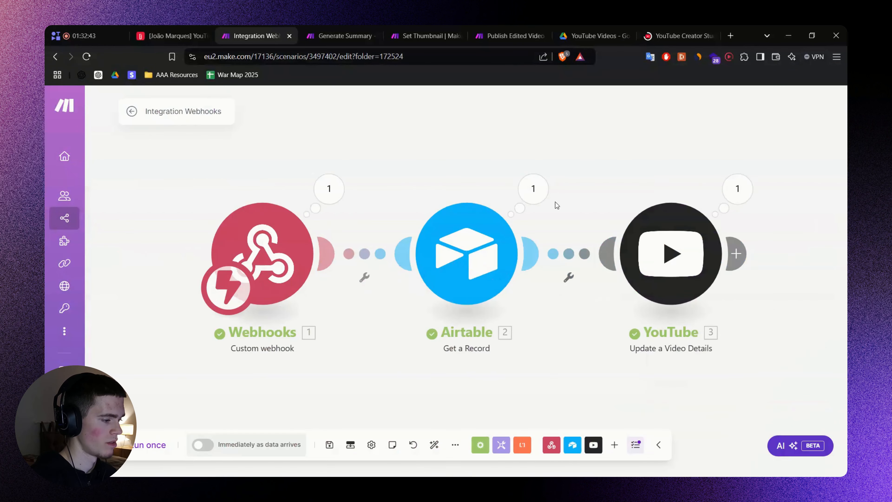
{"action": "left_click", "coordinate": [738, 189]}
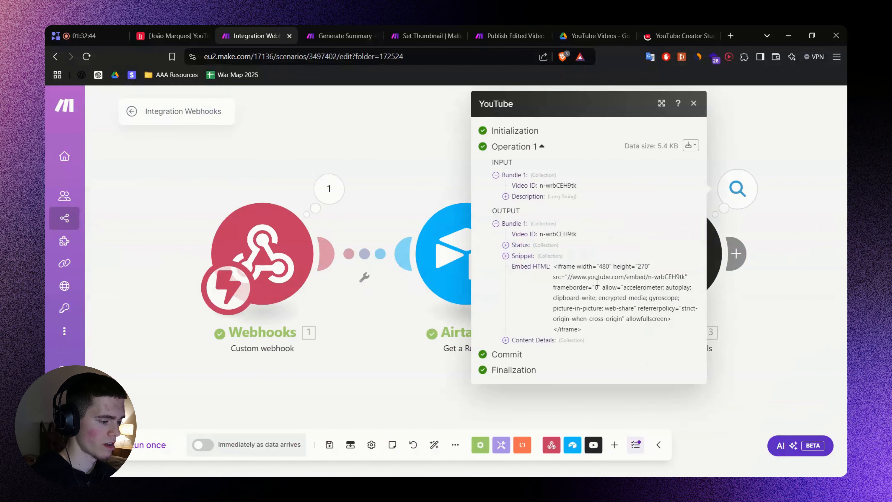
{"action": "left_click", "coordinate": [383, 148]}
{"action": "left_click", "coordinate": [676, 35]}
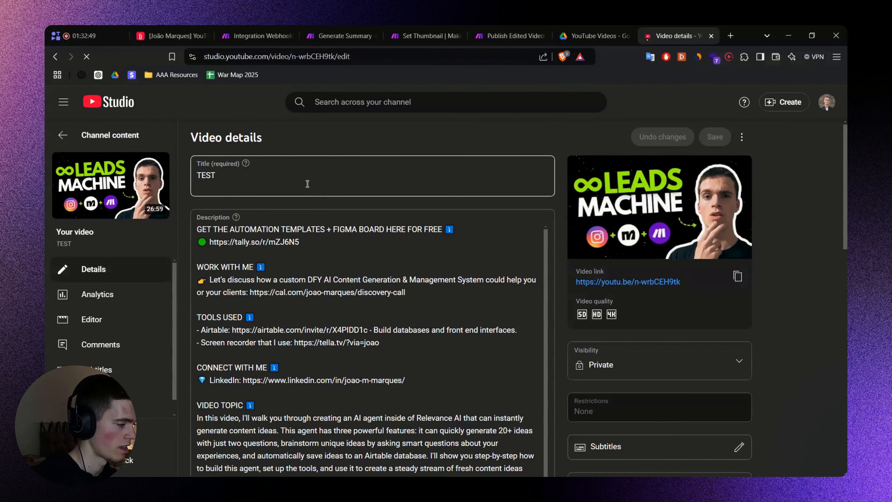
Review the TEST title and scroll through the filled-in description text in Studio.
{"action": "left_click", "coordinate": [307, 183]}
{"action": "left_click", "coordinate": [325, 138]}
{"action": "scroll", "coordinate": [368, 238], "scroll_direction": "down", "scroll_amount": 3}
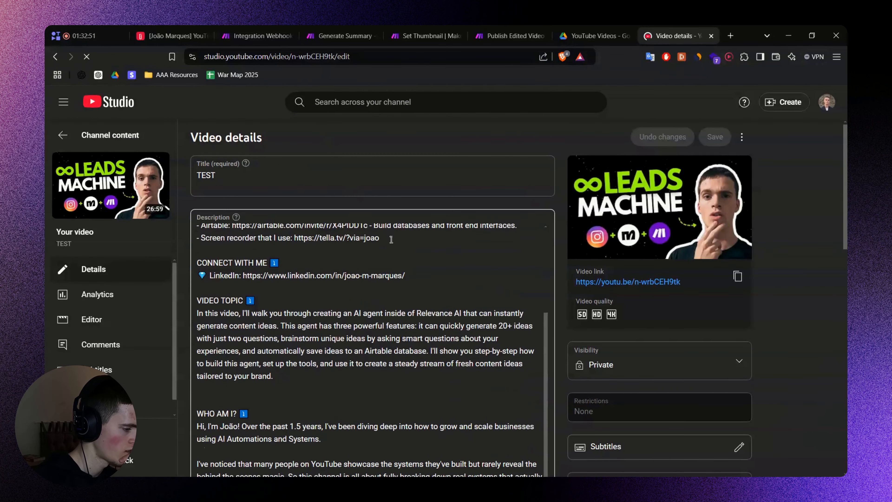
{"action": "scroll", "coordinate": [447, 264], "scroll_direction": "up", "scroll_amount": 3}
{"action": "scroll", "coordinate": [436, 250], "scroll_direction": "down", "scroll_amount": 7}
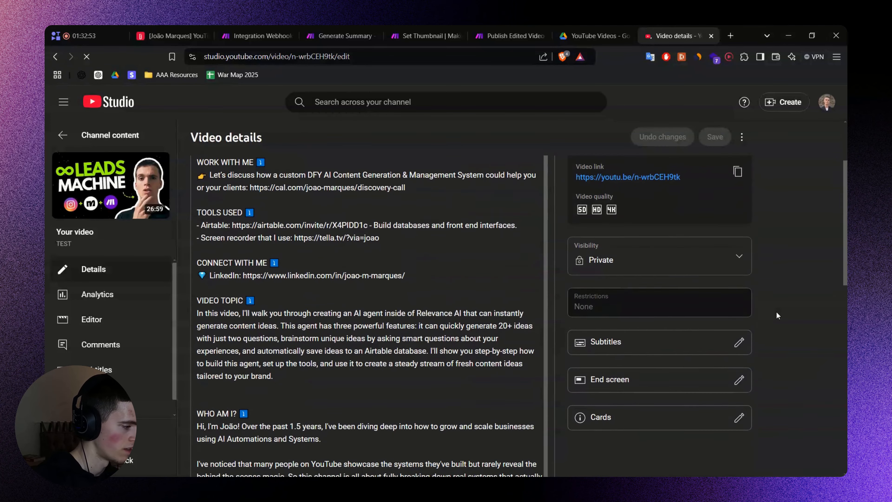
{"action": "scroll", "coordinate": [372, 236], "scroll_direction": "down", "scroll_amount": 10}
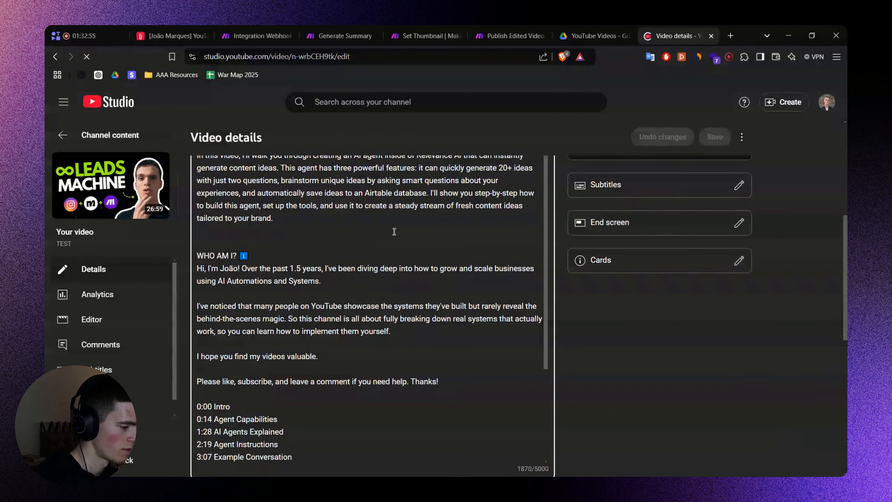
{"action": "scroll", "coordinate": [351, 246], "scroll_direction": "up", "scroll_amount": 10}
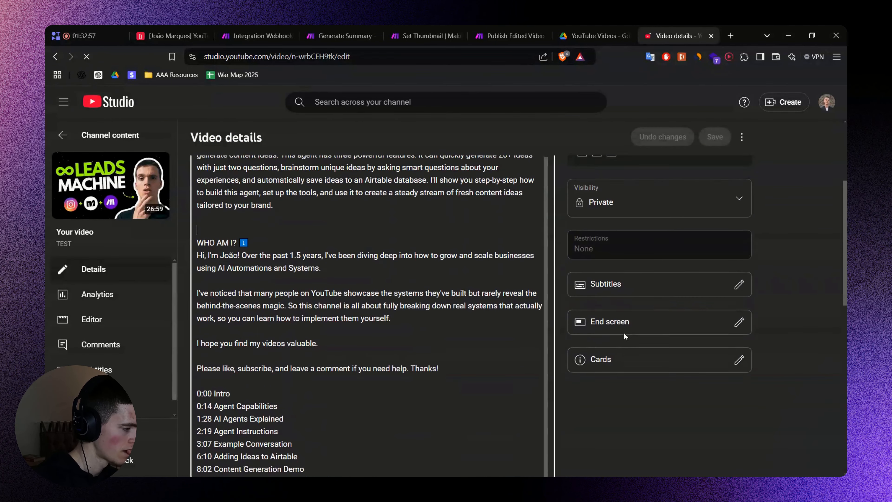
{"action": "scroll", "coordinate": [282, 243], "scroll_direction": "up", "scroll_amount": 1}
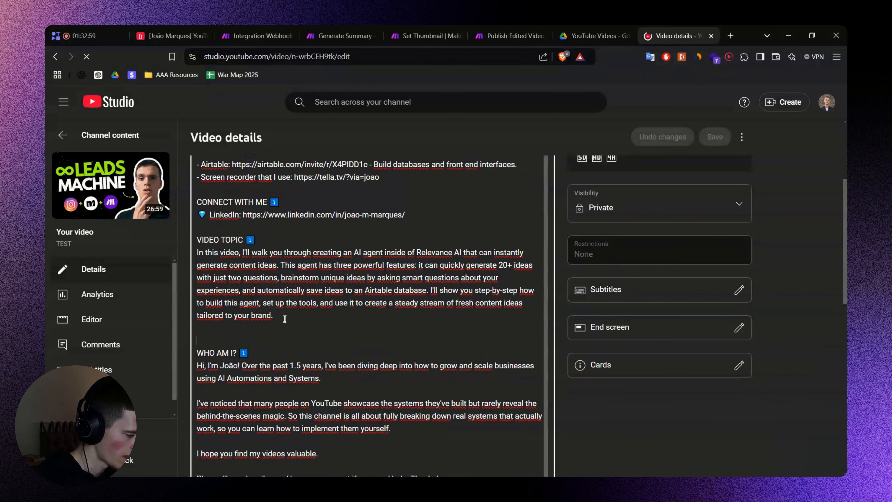
{"action": "left_click", "coordinate": [284, 319]}
{"action": "left_click_drag", "start_coordinate": [272, 315], "coordinate": [201, 264]}
{"action": "left_click", "coordinate": [213, 328]}
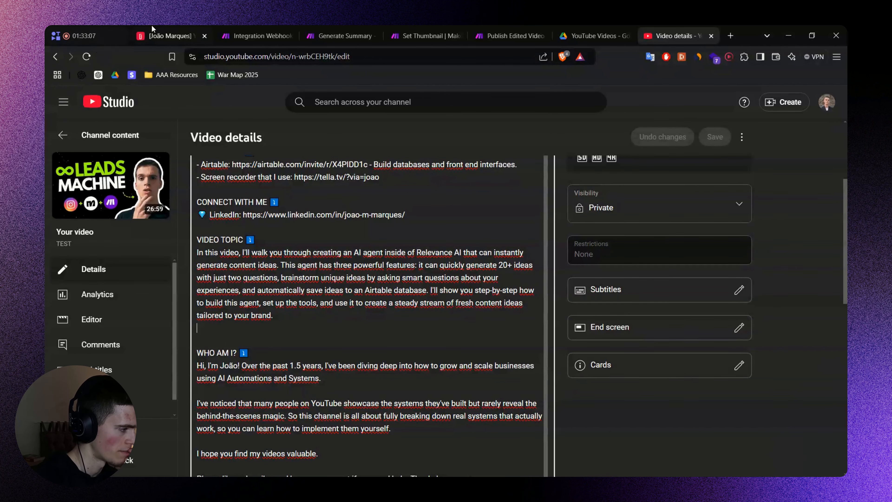
Recheck the Studio video title, then return to the Airtable content base.
{"action": "left_click", "coordinate": [172, 36]}
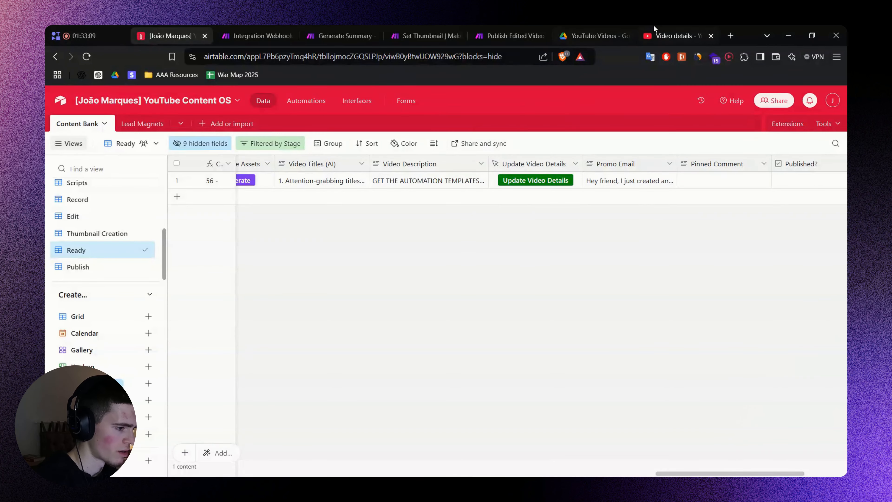
{"action": "left_click", "coordinate": [682, 36]}
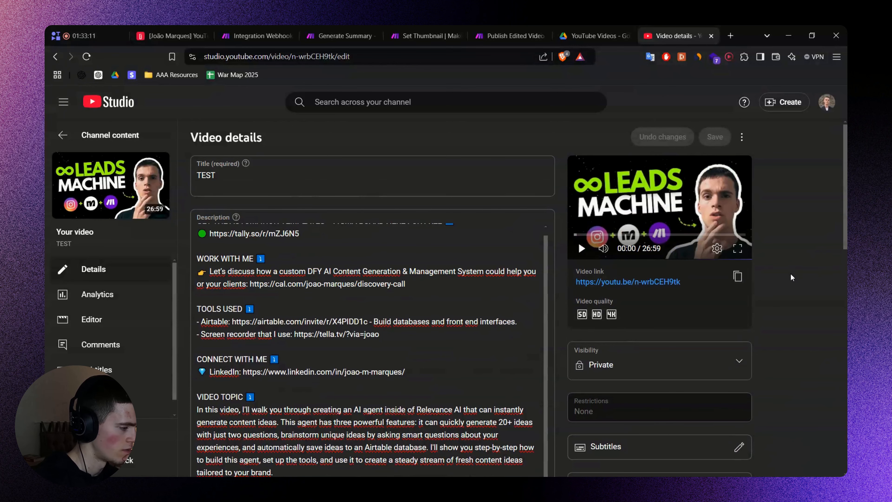
{"action": "scroll", "coordinate": [316, 246], "scroll_direction": "up", "scroll_amount": 1}
{"action": "left_click", "coordinate": [277, 179]}
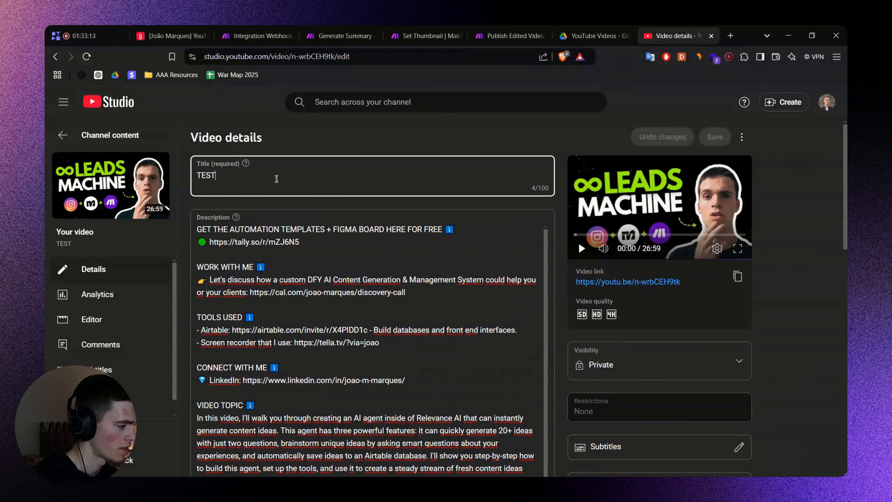
{"action": "left_click", "coordinate": [196, 32]}
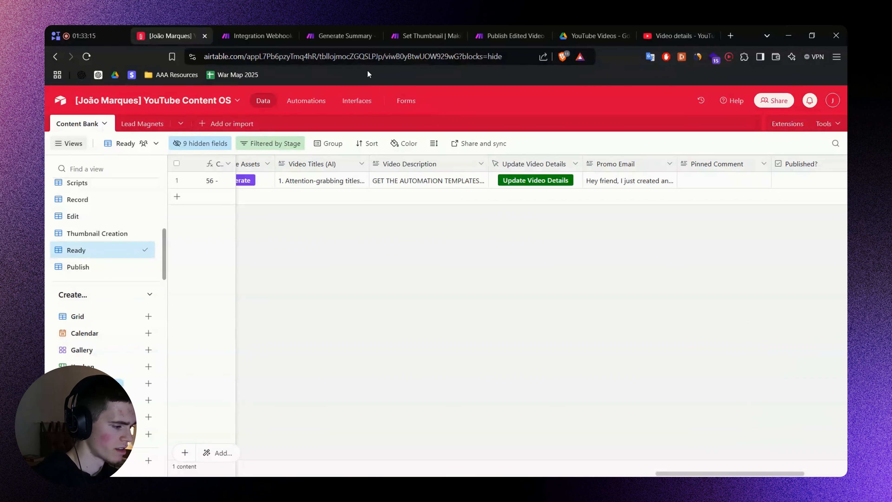
Enter 'COOL TITLE RIGHT HERE' as the Ready record's Title.
{"action": "left_click_drag", "start_coordinate": [699, 474], "coordinate": [176, 436]}
{"action": "left_click", "coordinate": [302, 181]}
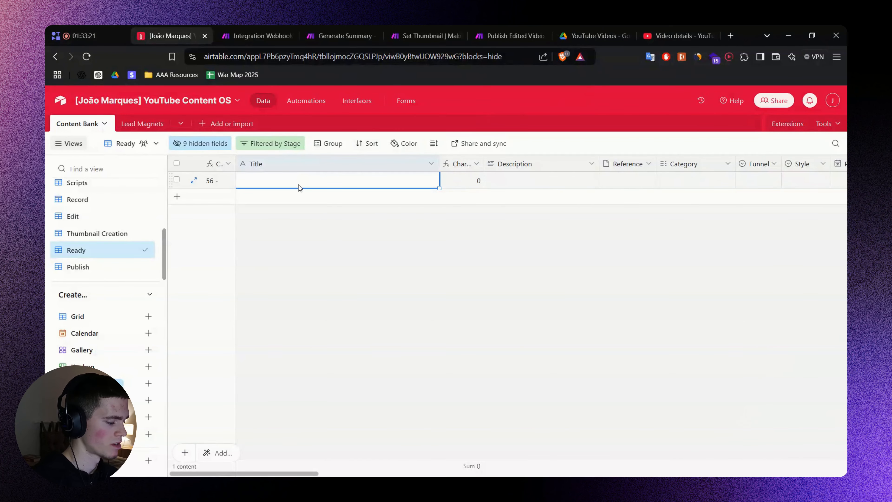
{"action": "type", "text": "co"}
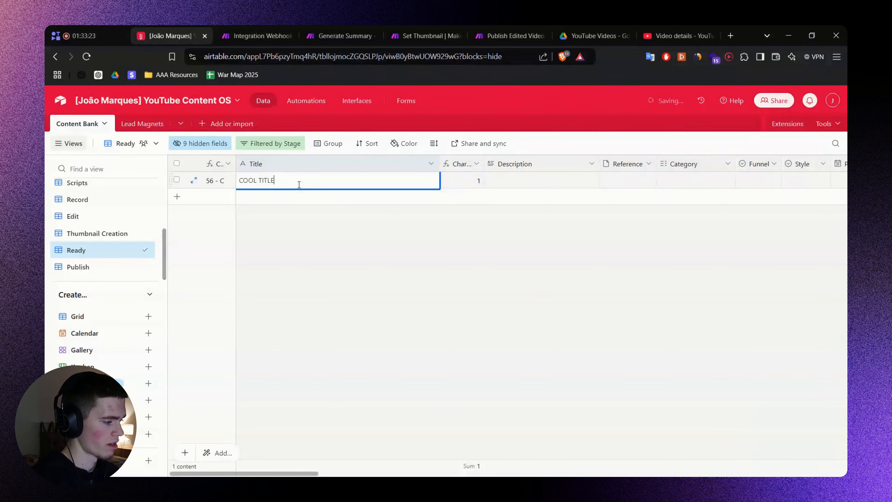
{"action": "type", "text": "OL TITLE RIGHT HERE"}
{"action": "left_click", "coordinate": [642, 404]}
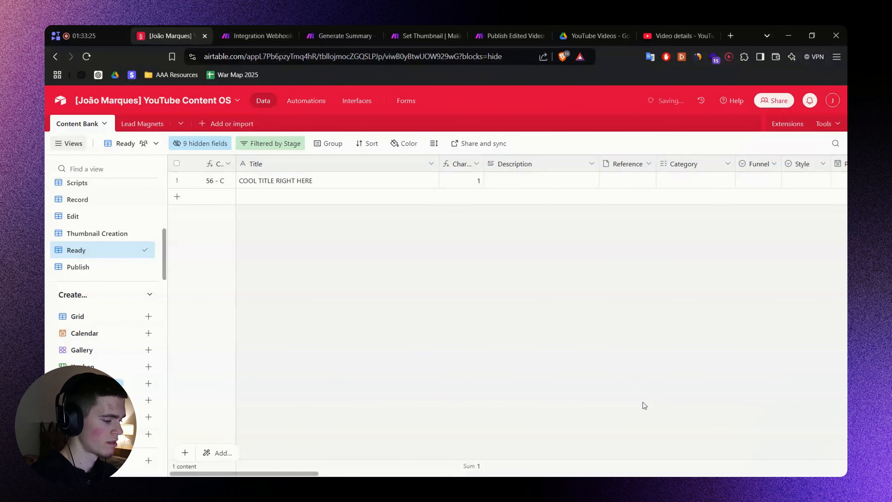
Fire Update Video Details for this record and return to the Make scenario.
{"action": "scroll", "coordinate": [666, 461], "scroll_direction": "right", "scroll_amount": 10}
{"action": "scroll", "coordinate": [667, 462], "scroll_direction": "right", "scroll_amount": 8}
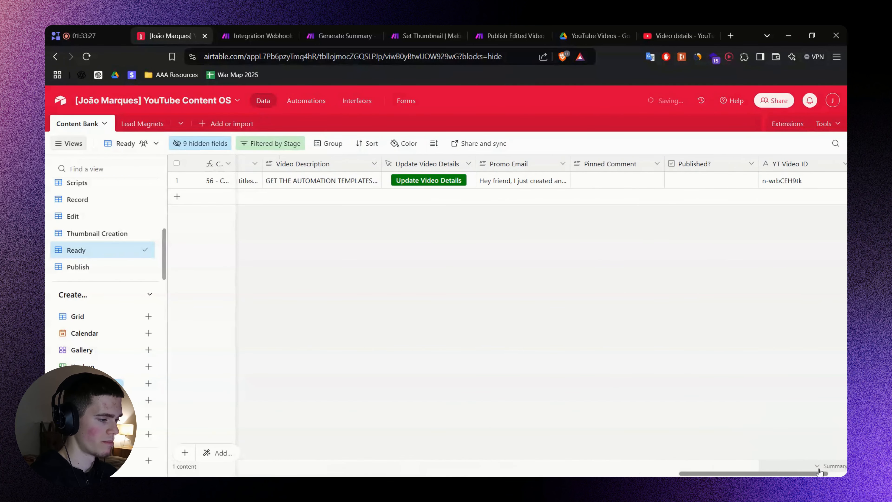
{"action": "left_click", "coordinate": [428, 180]}
{"action": "key", "text": "ctrl+w"}
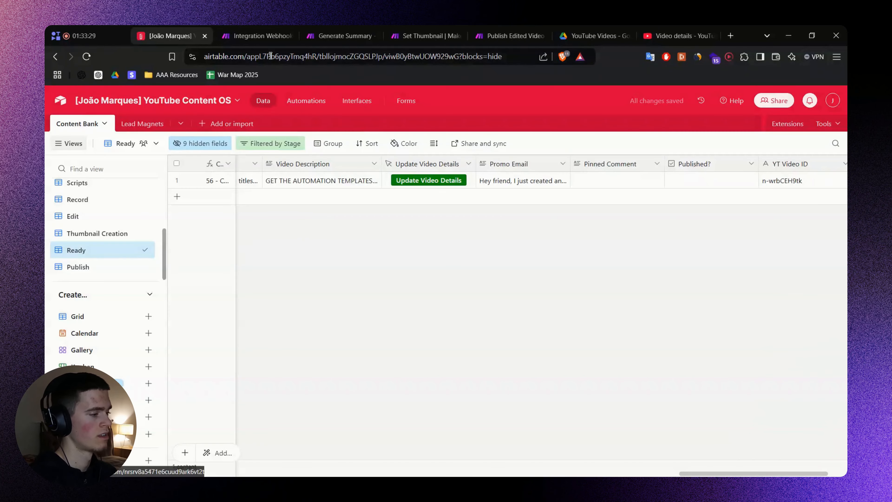
{"action": "key", "text": "ctrl+Tab"}
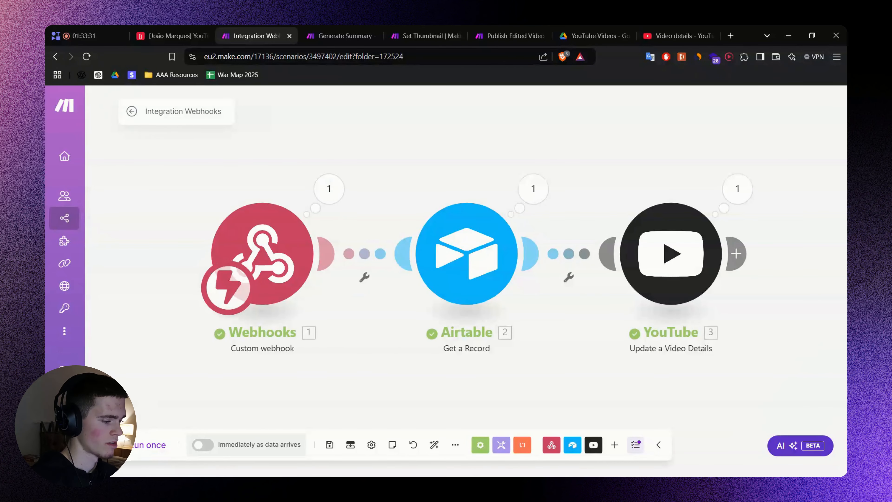
Run the scenario once using the existing queued webhook data, then return to Studio.
{"action": "left_click", "coordinate": [158, 445]}
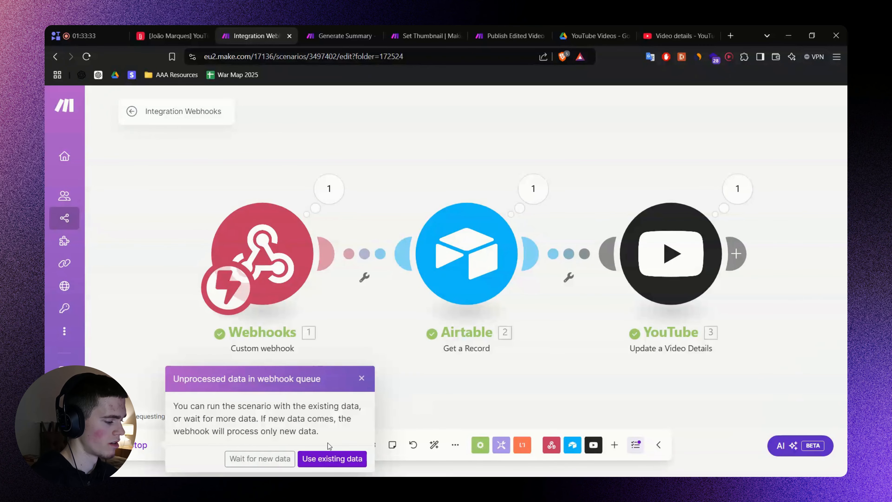
{"action": "left_click", "coordinate": [330, 459]}
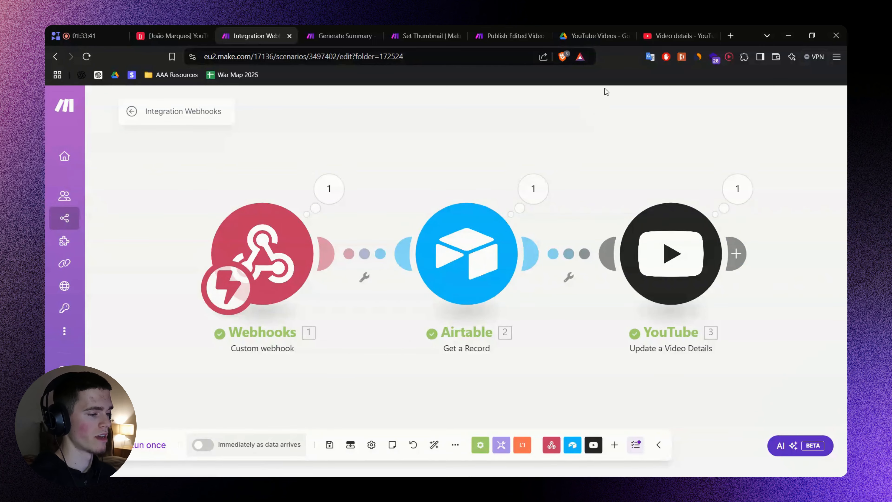
{"action": "left_click", "coordinate": [674, 32]}
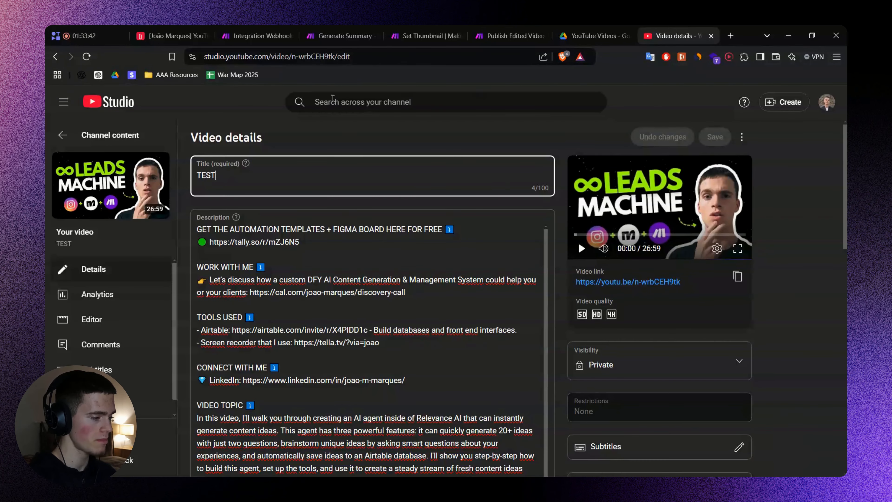
Reload Studio to confirm the title reads COOL TITLE RIGHT HERE, then switch to Airtable.
{"action": "left_click", "coordinate": [90, 56]}
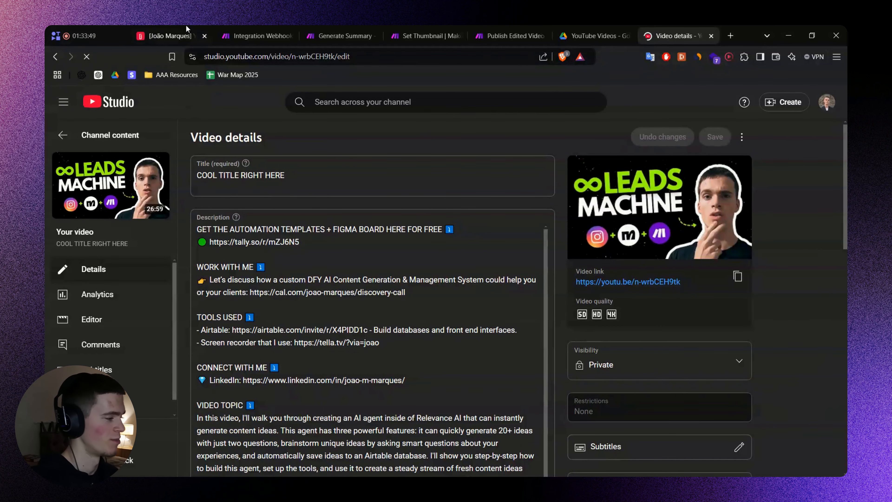
{"action": "left_click", "coordinate": [185, 33]}
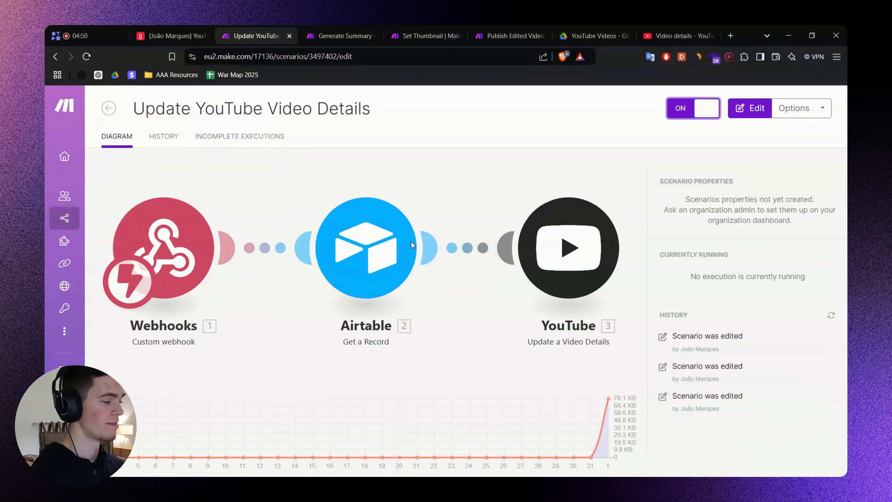
Look over the Generate Summary, Set Thumbnail and Publish Edited Video scenarios in Make.
{"action": "left_click", "coordinate": [355, 33]}
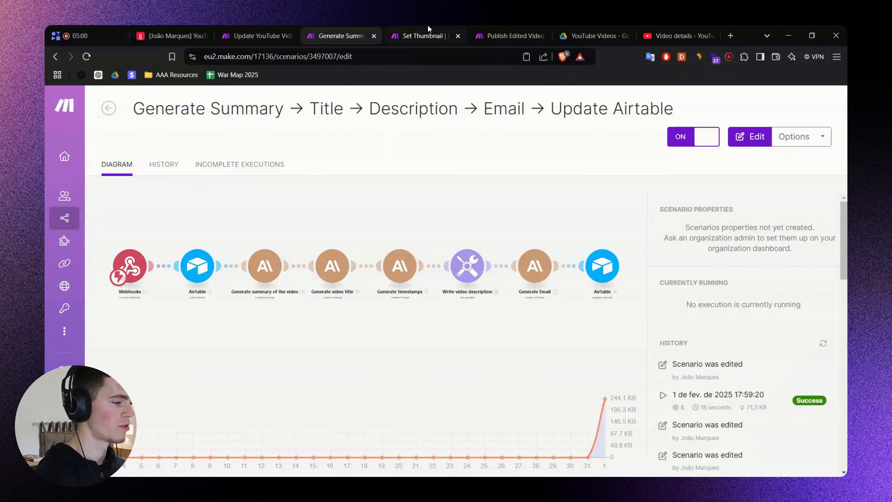
{"action": "left_click", "coordinate": [427, 32]}
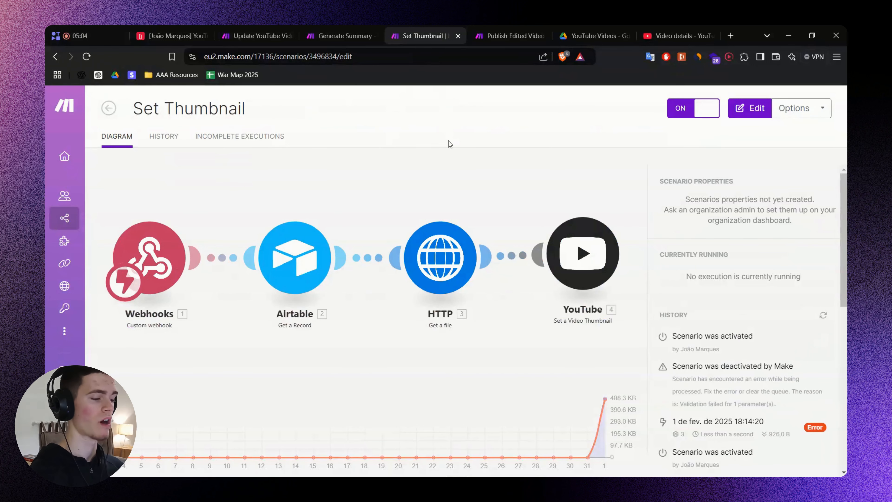
{"action": "left_click", "coordinate": [492, 35]}
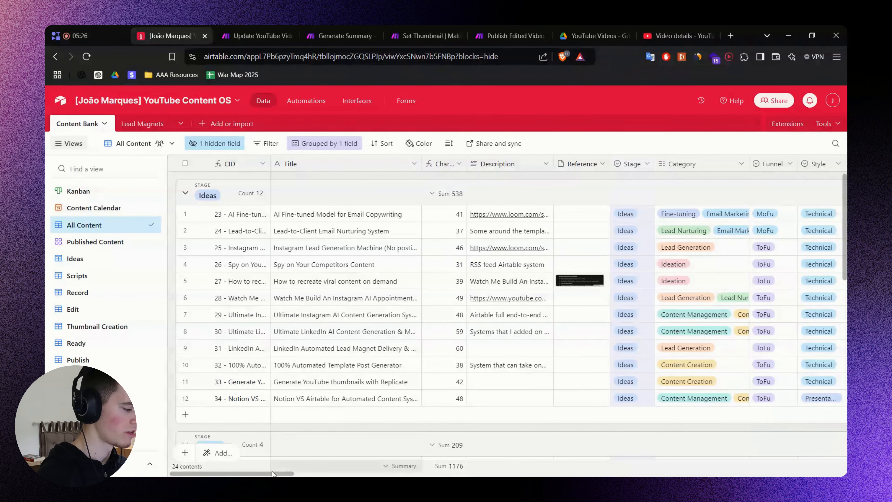
{"action": "scroll", "coordinate": [294, 471], "scroll_direction": "right", "scroll_amount": 1}
{"action": "left_click_drag", "start_coordinate": [294, 472], "coordinate": [741, 461]}
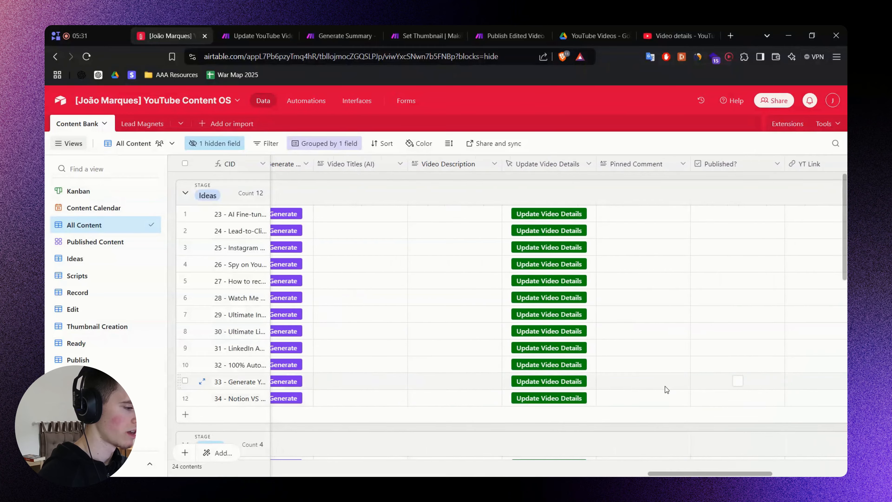
Scroll the All Content grid to show the Update Video Details buttons on every record.
{"action": "scroll", "coordinate": [733, 382], "scroll_direction": "down", "scroll_amount": 10}
{"action": "scroll", "coordinate": [647, 379], "scroll_direction": "down", "scroll_amount": 3}
{"action": "scroll", "coordinate": [647, 378], "scroll_direction": "left", "scroll_amount": 3}
{"action": "mouse_move", "coordinate": [621, 474]}
{"action": "left_mouse_down"}
{"action": "mouse_move", "coordinate": [637, 474]}
{"action": "mouse_move", "coordinate": [620, 473]}
{"action": "left_mouse_up"}
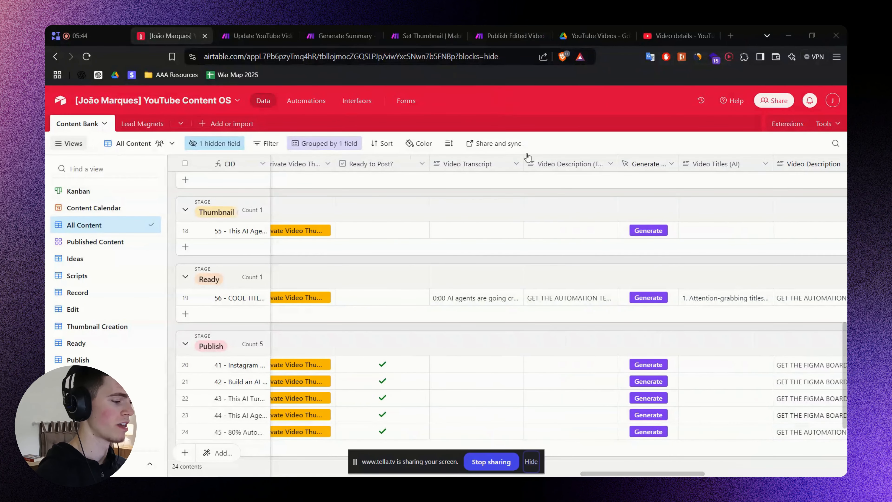
Pan the FigJam board to show all automation flows and briefly circle them in red.
{"action": "key", "text": "alt+Tab"}
{"action": "scroll", "coordinate": [554, 210], "scroll_direction": "down", "scroll_amount": 10}
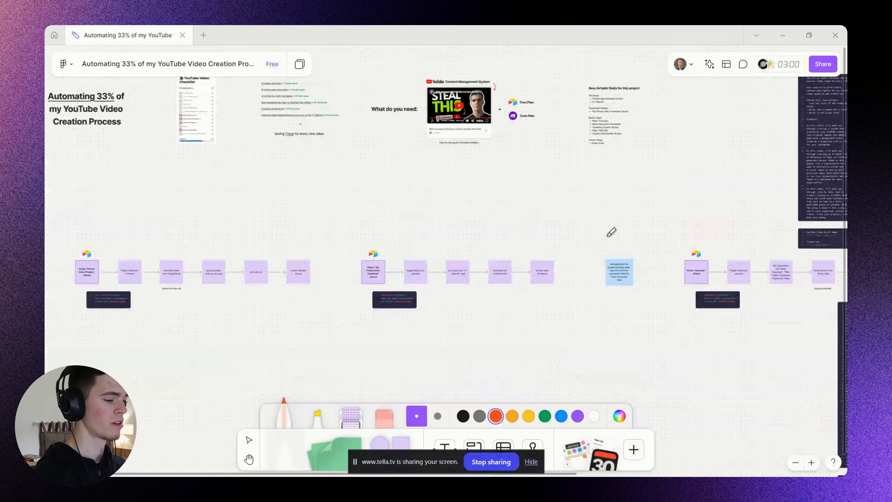
{"action": "left_click_drag", "start_coordinate": [769, 230], "coordinate": [525, 229]}
{"action": "scroll", "coordinate": [524, 229], "scroll_direction": "down", "scroll_amount": 3}
{"action": "mouse_move", "coordinate": [581, 124]}
{"action": "left_mouse_down"}
{"action": "mouse_move", "coordinate": [664, 342]}
{"action": "mouse_move", "coordinate": [632, 148]}
{"action": "left_mouse_up"}
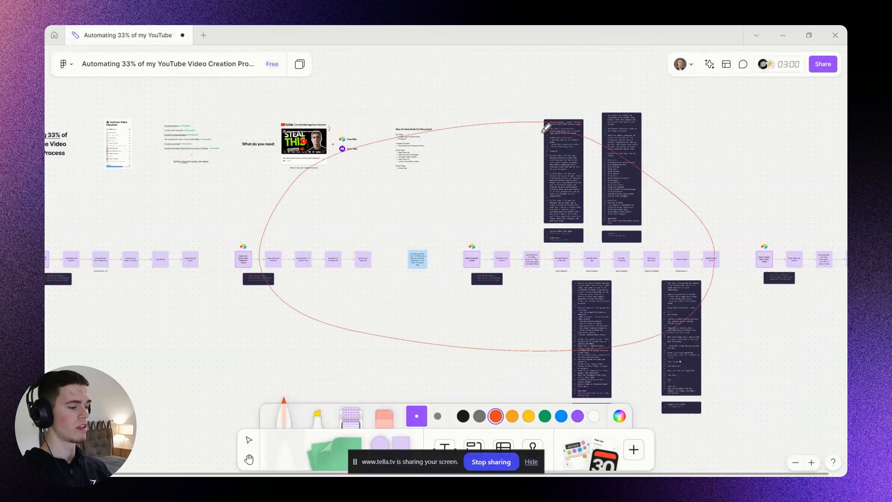
{"action": "key", "text": "ctrl+z"}
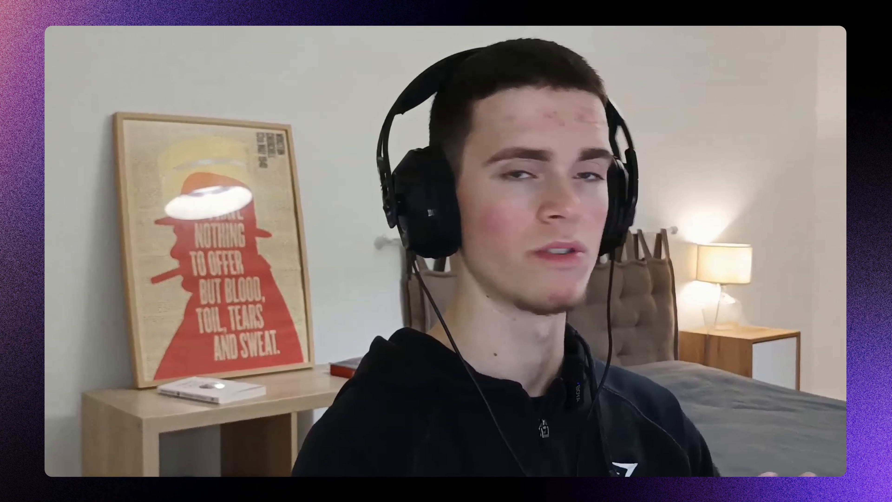